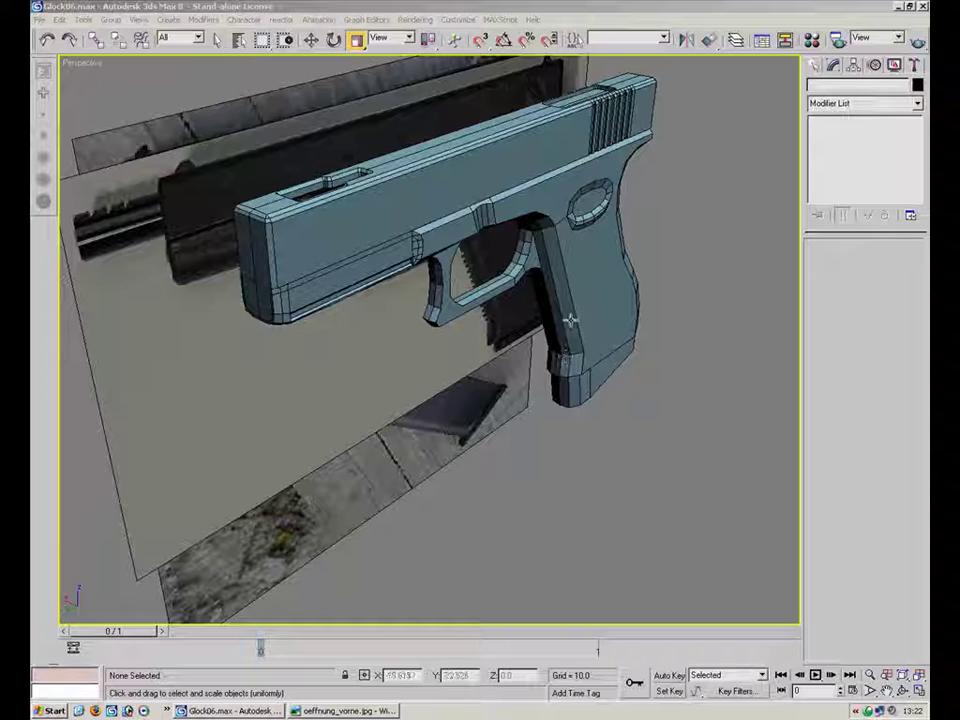
# Step: Select the three pistol objects and scale them slightly along the X axis, then clear the selection
pyautogui.keyDown('alt'); pyautogui.moveTo(531, 332); pyautogui.dragTo(568, 318, button='middle'); pyautogui.keyUp('alt')
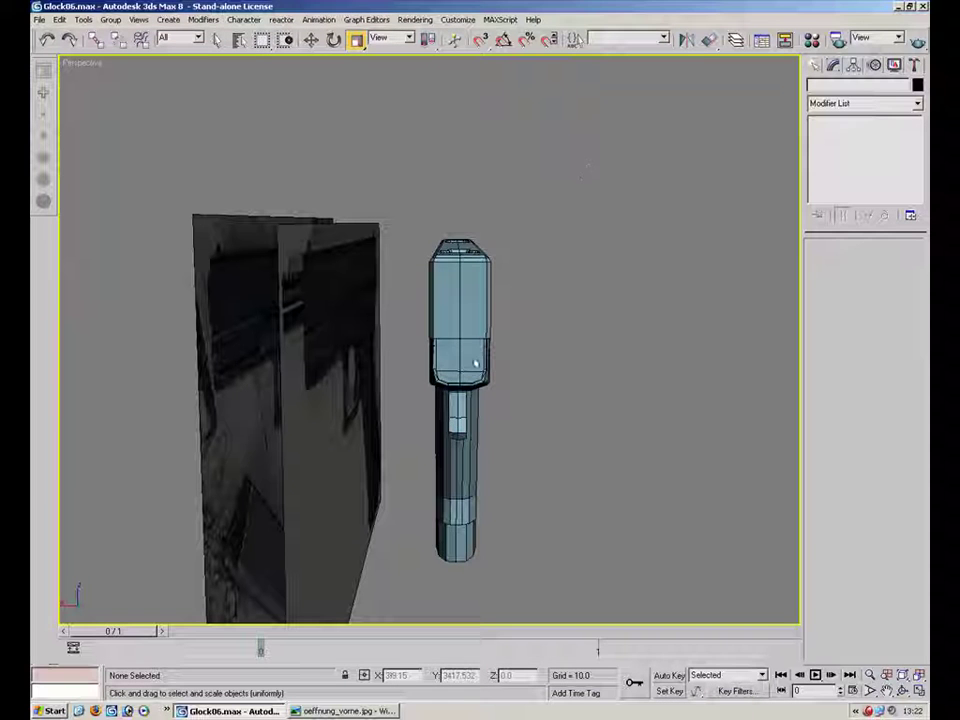
pyautogui.moveTo(315, 648); pyautogui.dragTo(315, 648)
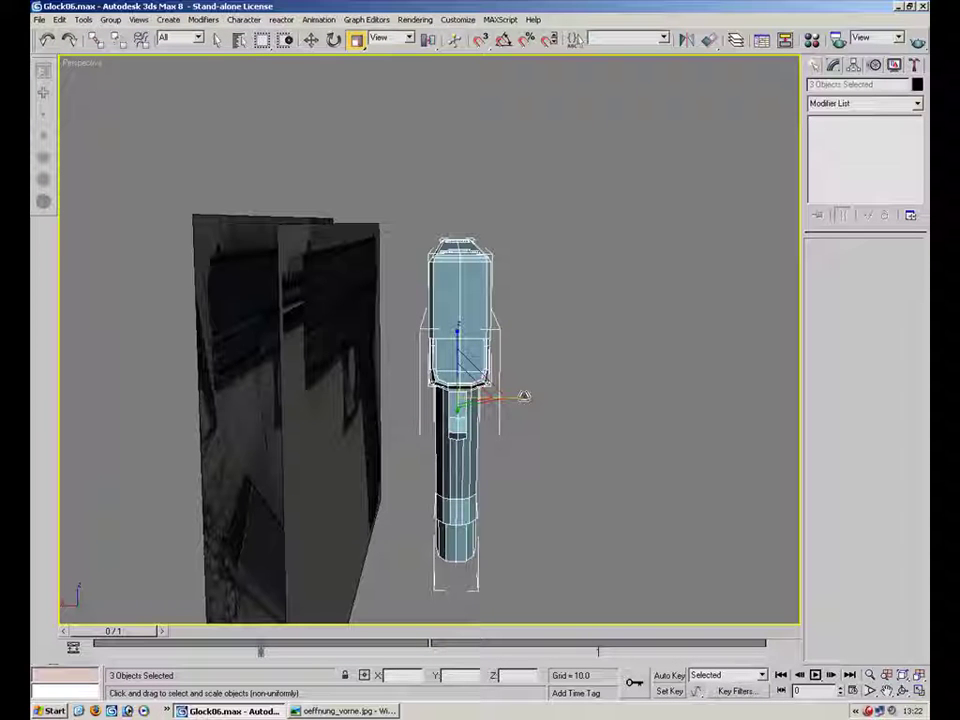
pyautogui.moveTo(519, 395)
pyautogui.mouseDown()
pyautogui.moveTo(546, 396)
pyautogui.moveTo(525, 397)
pyautogui.mouseUp()
pyautogui.click(630, 407)
pyautogui.keyDown('alt'); pyautogui.moveTo(630, 407); pyautogui.dragTo(594, 462, button='middle'); pyautogui.keyUp('alt')
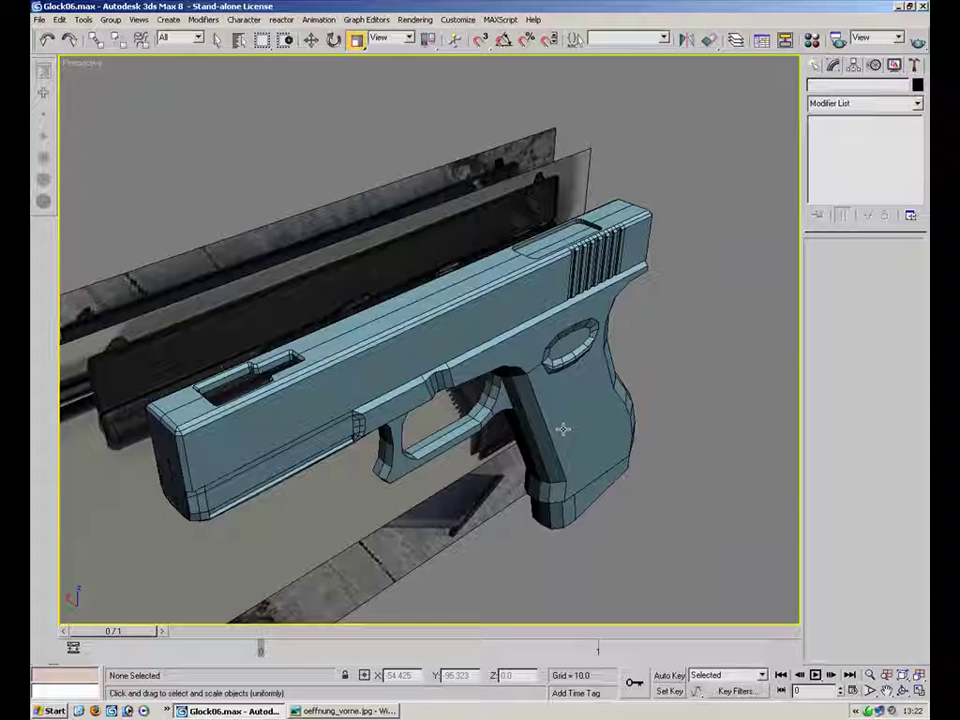
# Step: Select the pistol's slide and check the front opening in the reference photo oeffnung_vorne.jpg
pyautogui.click(450, 317)
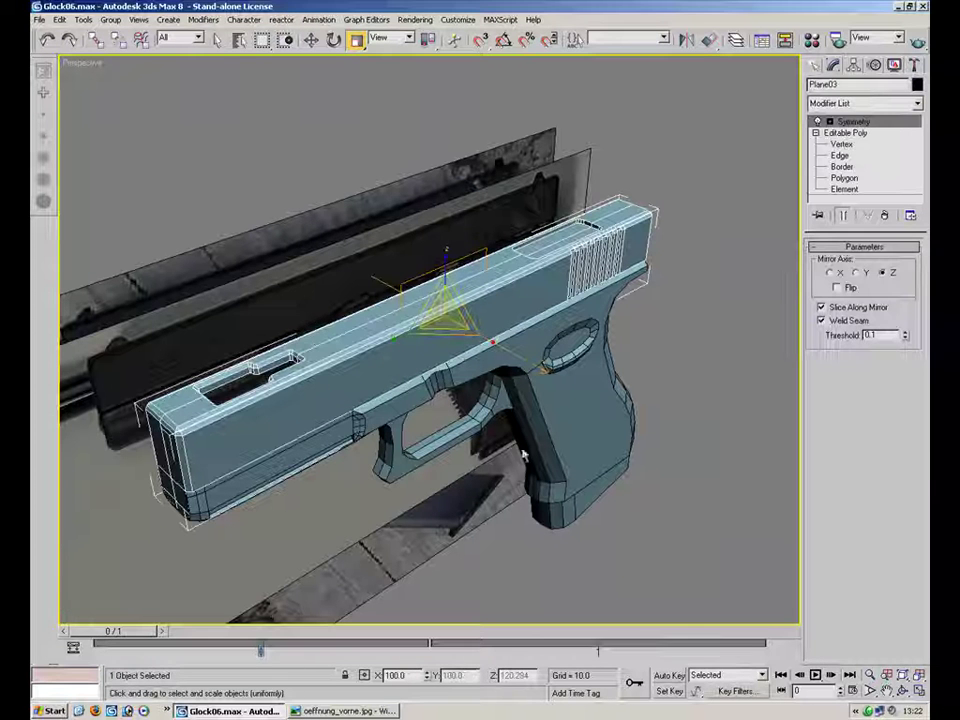
pyautogui.click(350, 711)
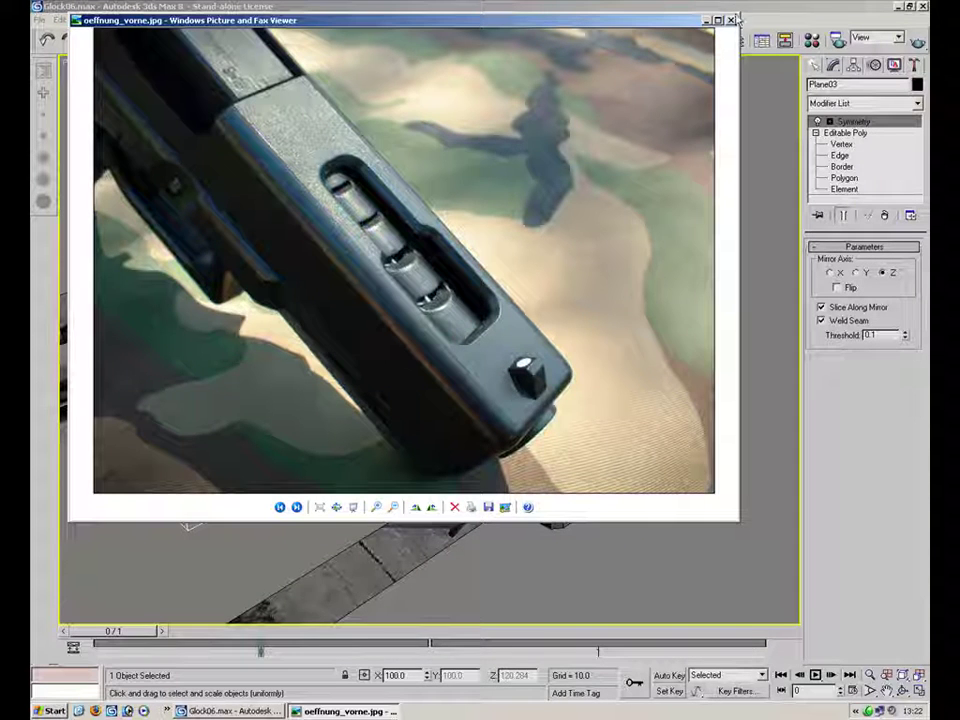
pyautogui.hotkey('alt', 'Tab')
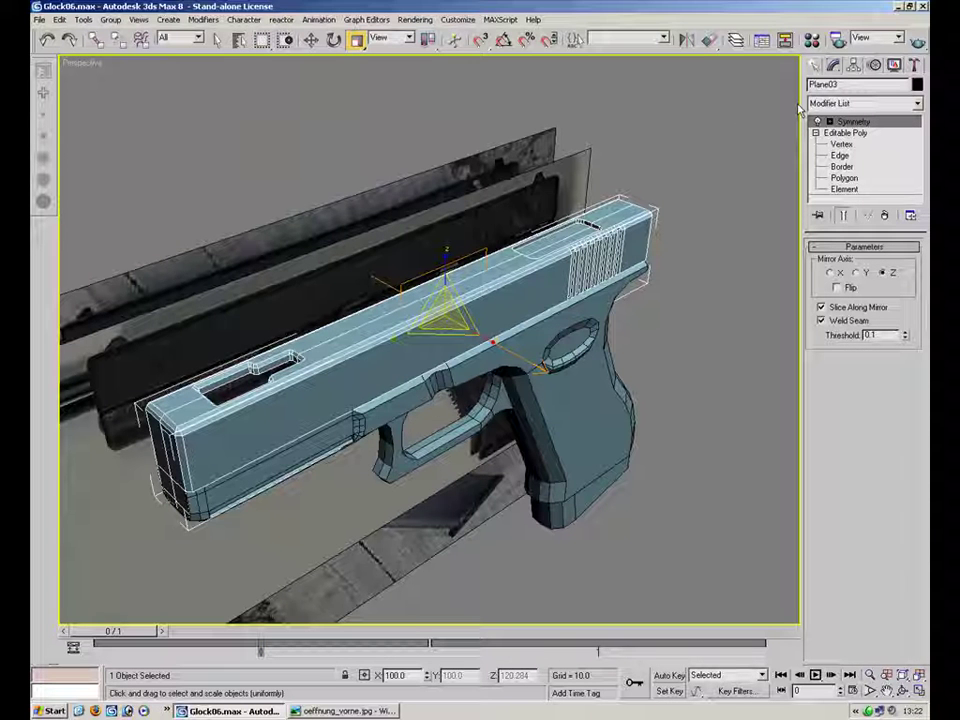
# Step: Insert four vertices along the centre edge on top of the slide, between the front and rear openings
pyautogui.click(845, 157)
pyautogui.keyDown('alt'); pyautogui.moveTo(540, 235); pyautogui.dragTo(516, 302, button='middle'); pyautogui.keyUp('alt')
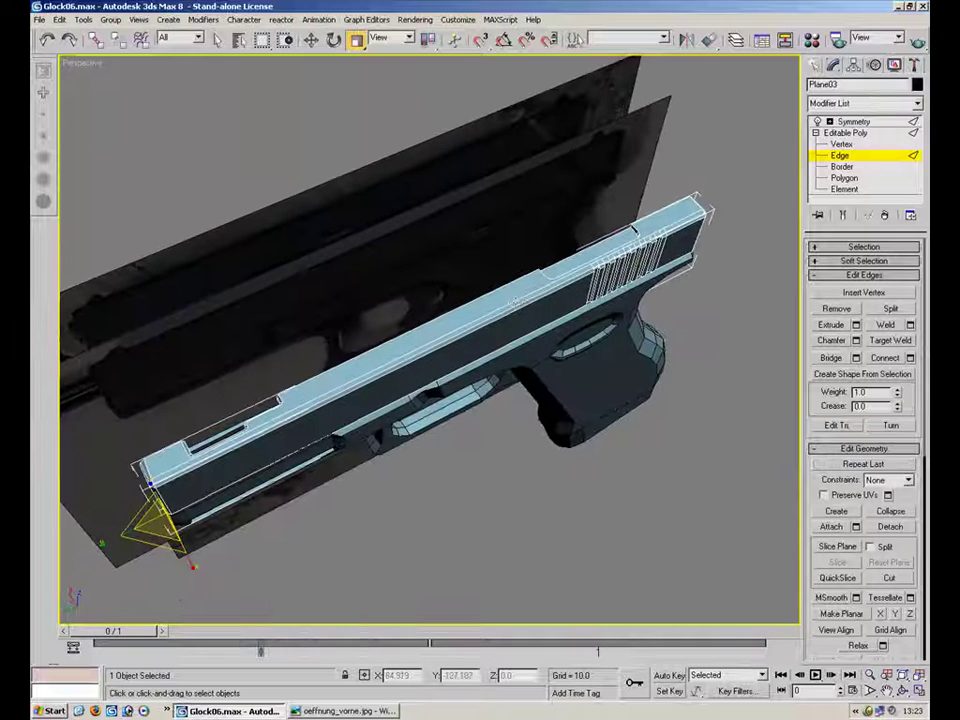
pyautogui.scroll(-3, 608, 275)
pyautogui.scroll(5, 612, 285)
pyautogui.moveTo(618, 293); pyautogui.dragTo(576, 319, button='middle')
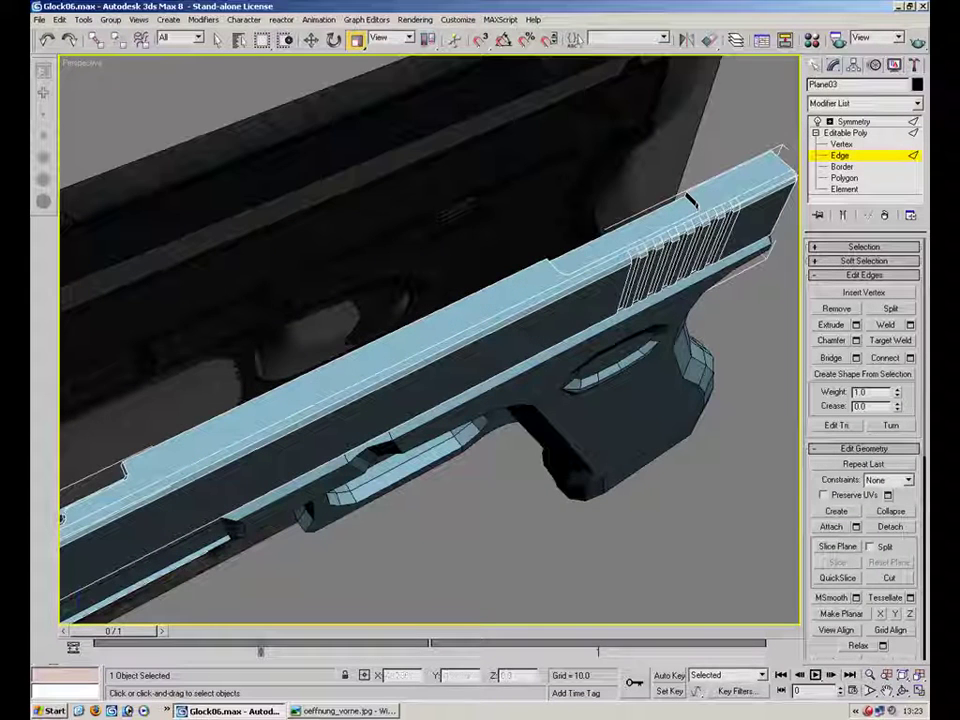
pyautogui.click(873, 295)
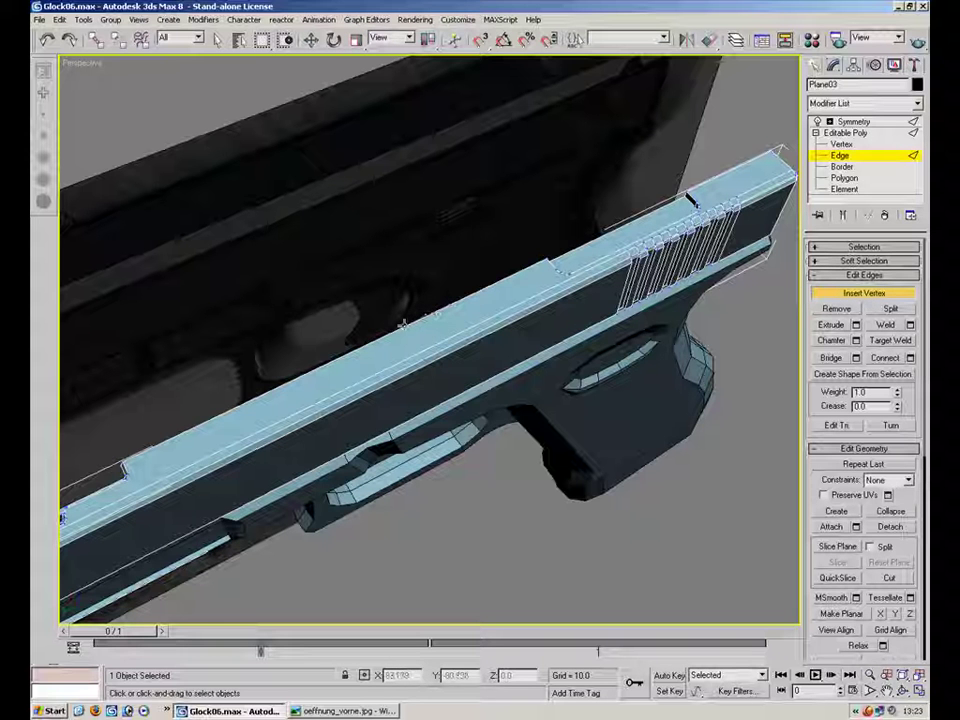
pyautogui.keyDown('alt'); pyautogui.moveTo(436, 304); pyautogui.dragTo(411, 306, button='middle'); pyautogui.keyUp('alt')
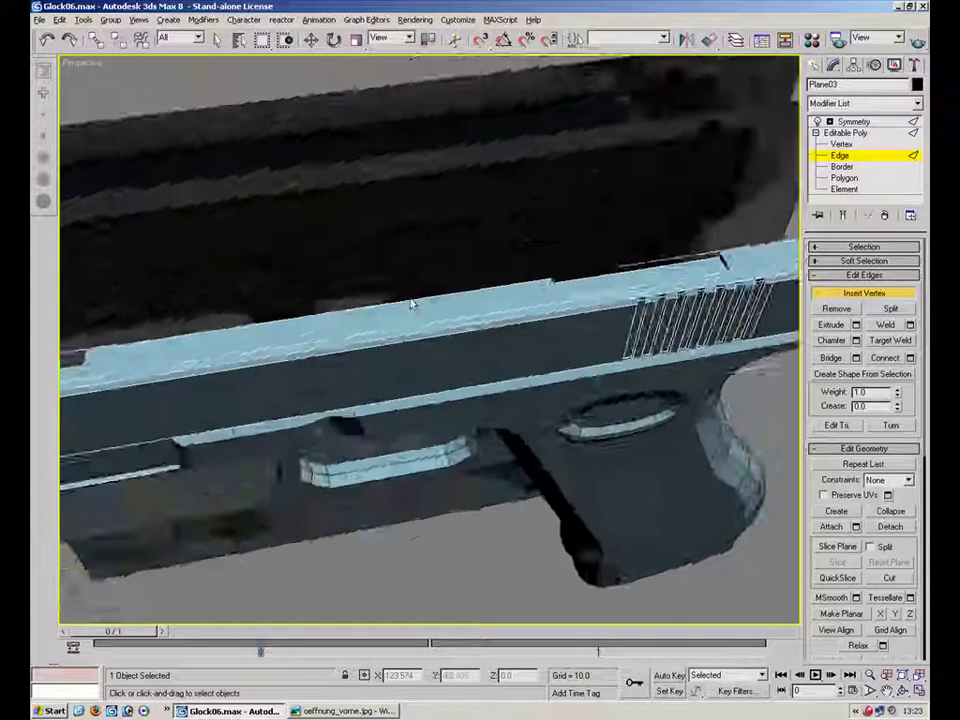
pyautogui.scroll(3, 439, 285)
pyautogui.rightClick(482, 173)
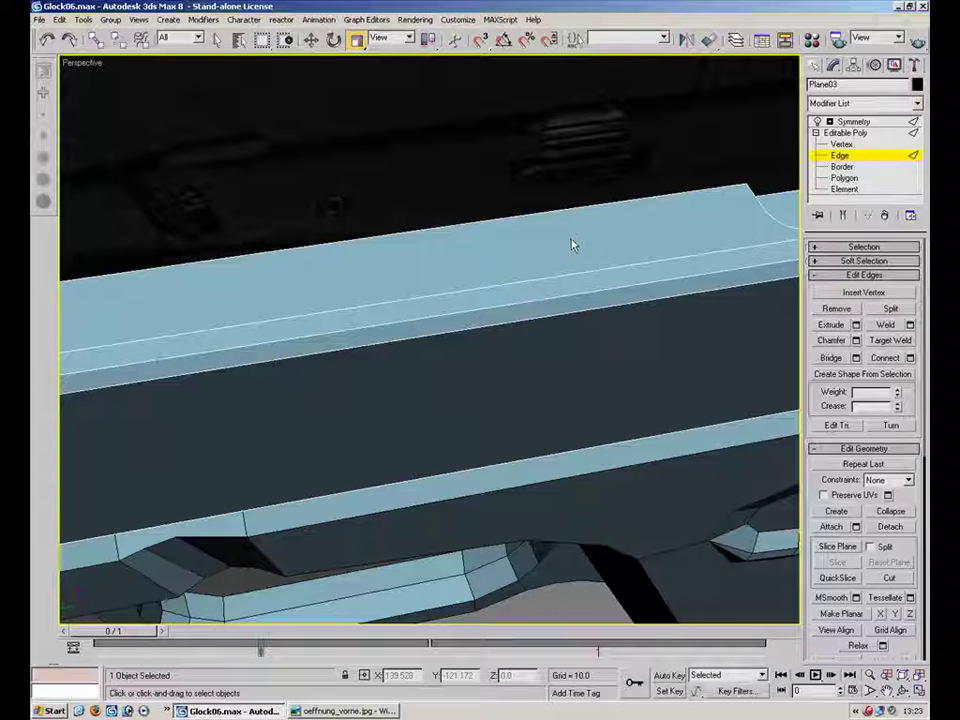
# Step: Move the two inner inserted vertices on the slide's top about 14 units along negative X, off the centre line
pyautogui.click(842, 144)
pyautogui.keyDown('alt'); pyautogui.moveTo(401, 231); pyautogui.dragTo(452, 210, button='middle'); pyautogui.keyUp('alt')
pyautogui.moveTo(408, 218); pyautogui.dragTo(388, 256)
pyautogui.moveTo(258, 296); pyautogui.dragTo(252, 296)
pyautogui.keyDown('alt'); pyautogui.moveTo(332, 257); pyautogui.dragTo(316, 225, button='middle'); pyautogui.keyUp('alt')
pyautogui.click(312, 41)
pyautogui.moveTo(332, 254); pyautogui.dragTo(308, 324)
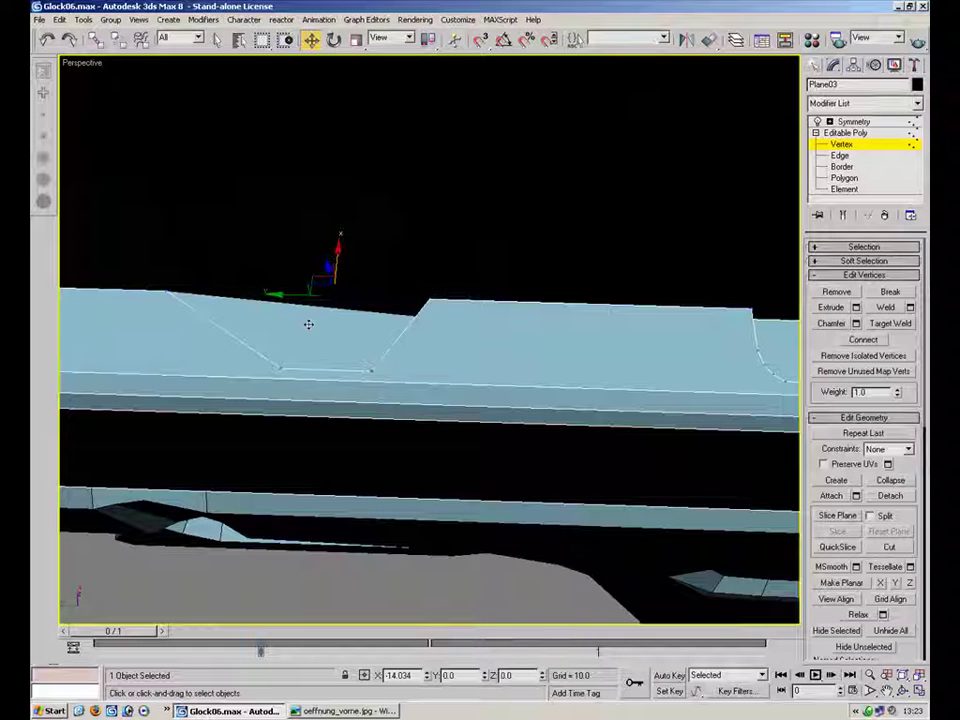
# Step: Square the slide's new top opening by setting its inner corner vertices to Y -37.083 and Y 8.234
pyautogui.click(433, 296)
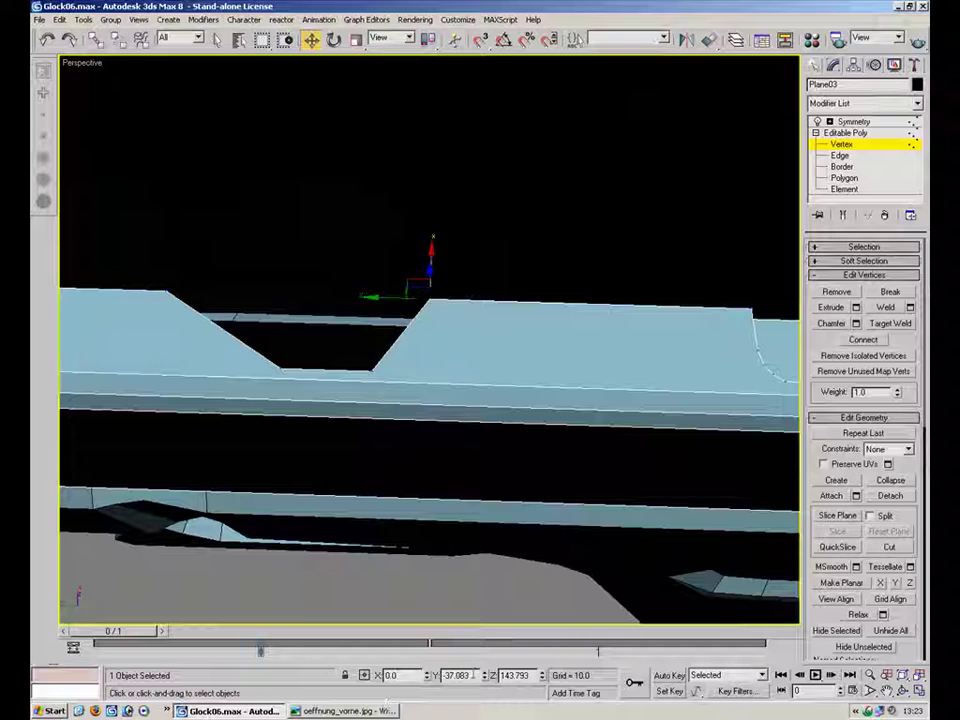
pyautogui.click(374, 370)
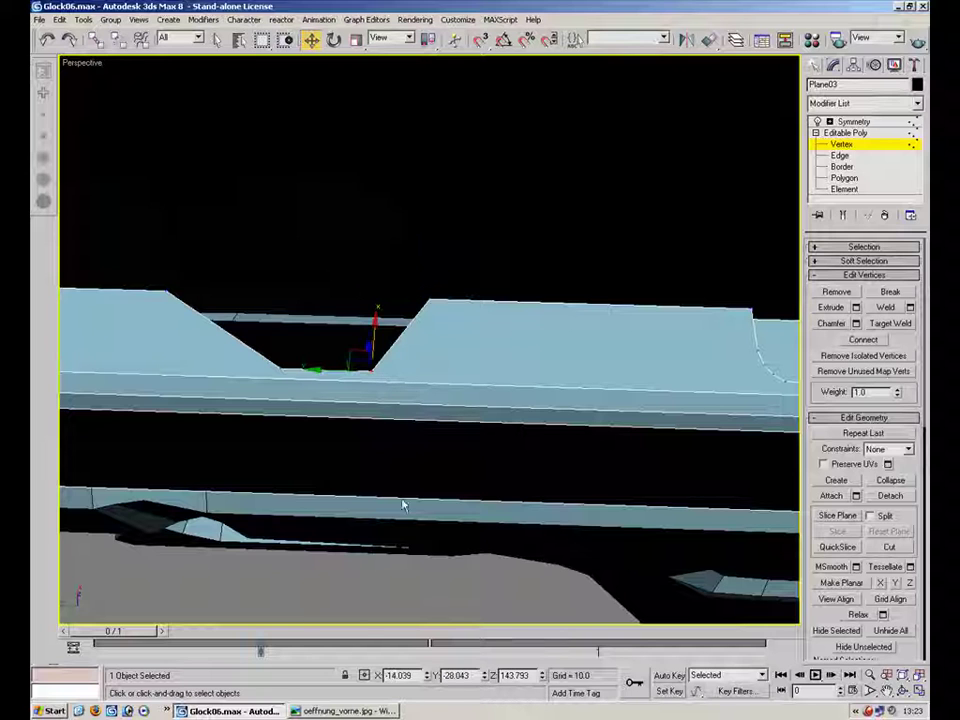
pyautogui.moveTo(472, 675); pyautogui.dragTo(432, 670)
pyautogui.hotkey('ctrl', 'v')
pyautogui.click(259, 219)
pyautogui.moveTo(227, 214); pyautogui.dragTo(131, 303)
pyautogui.moveTo(440, 675); pyautogui.dragTo(321, 668)
pyautogui.write('-13.084')
pyautogui.press('Return')
pyautogui.write('8.234')
pyautogui.press('Return')
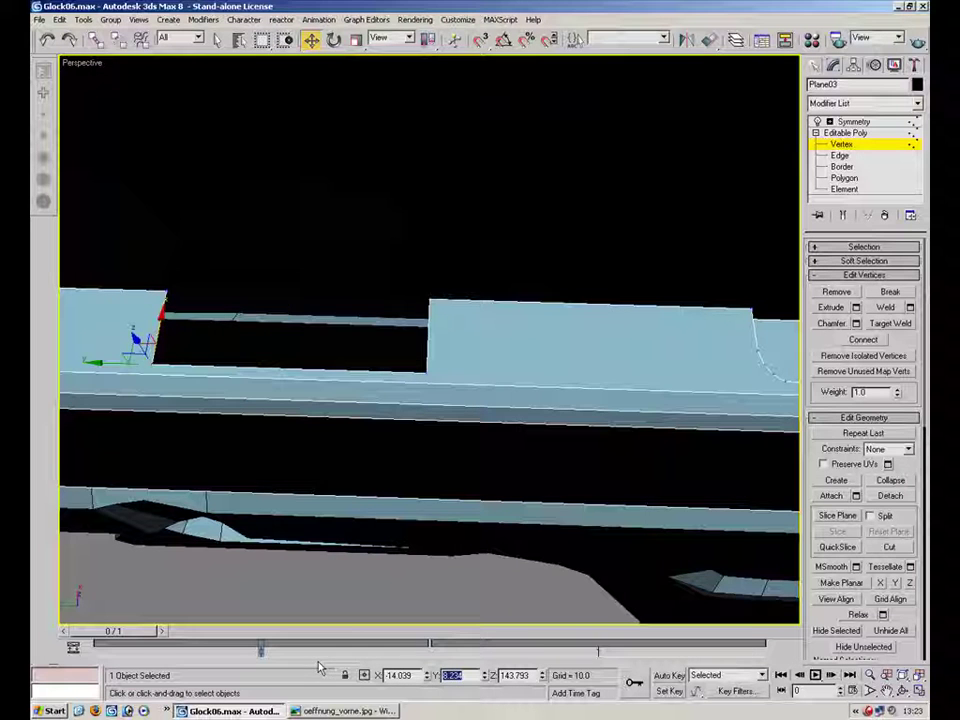
# Step: Inspect the whole pistol model and browse the folder's reference photos for views of the slide
pyautogui.scroll(-10, 549, 349)
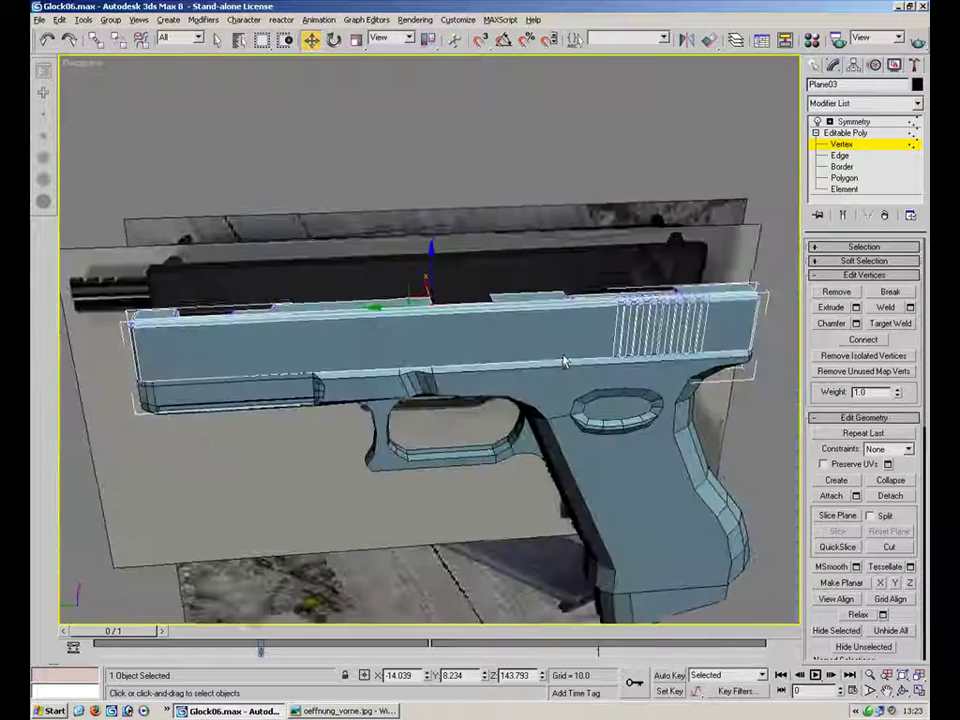
pyautogui.keyDown('alt'); pyautogui.moveTo(563, 369); pyautogui.dragTo(563, 391, button='middle'); pyautogui.keyUp('alt')
pyautogui.click(343, 711)
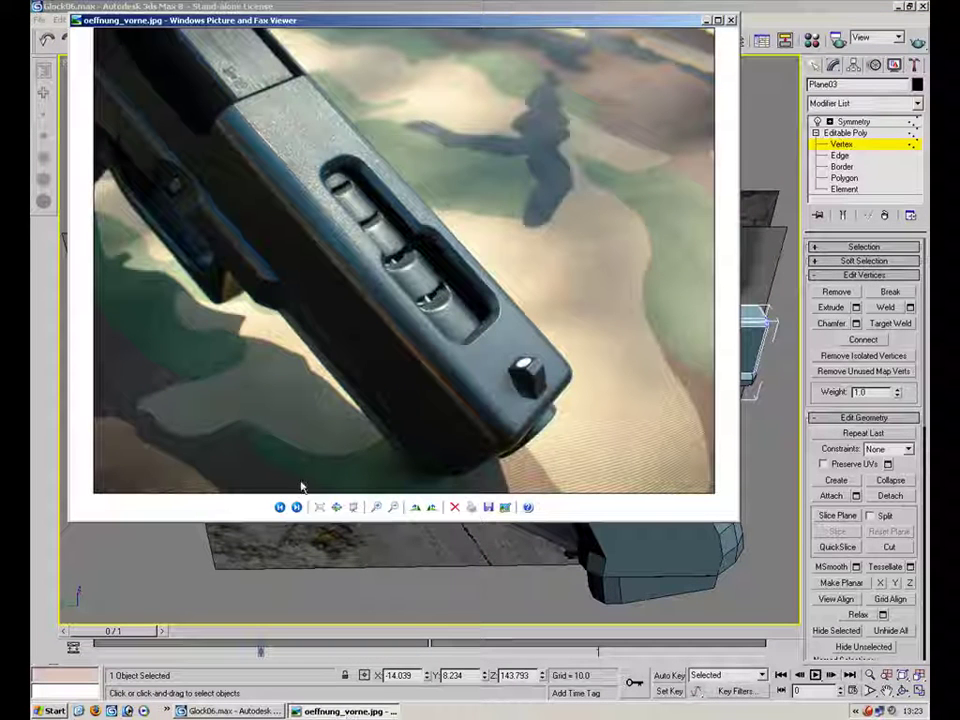
pyautogui.click(296, 507)
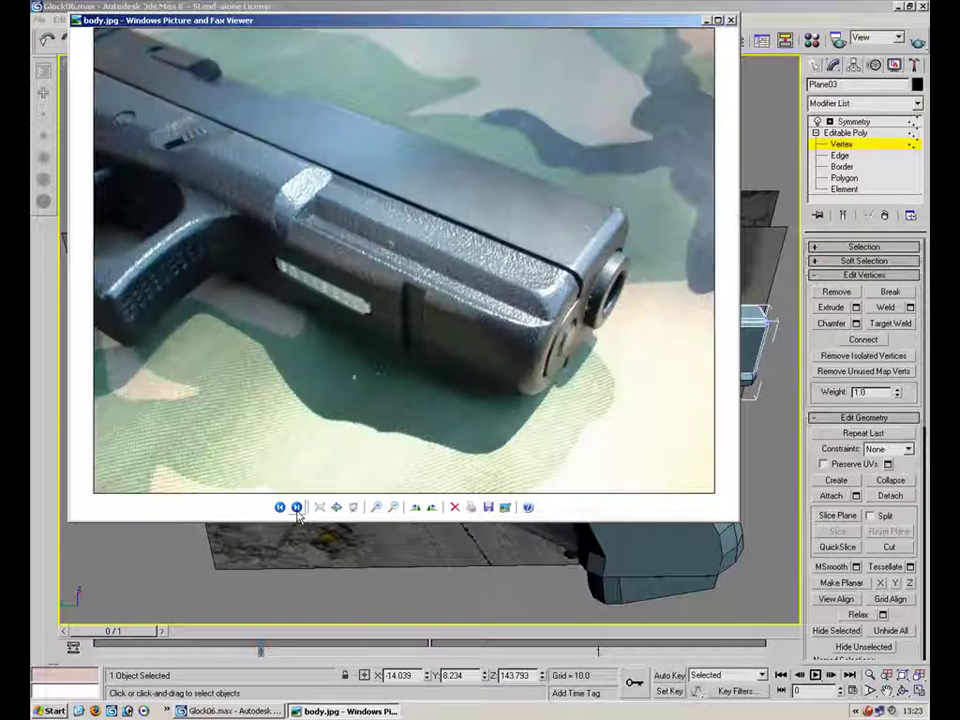
pyautogui.click(296, 507)
pyautogui.click(296, 507)
pyautogui.click(296, 507)
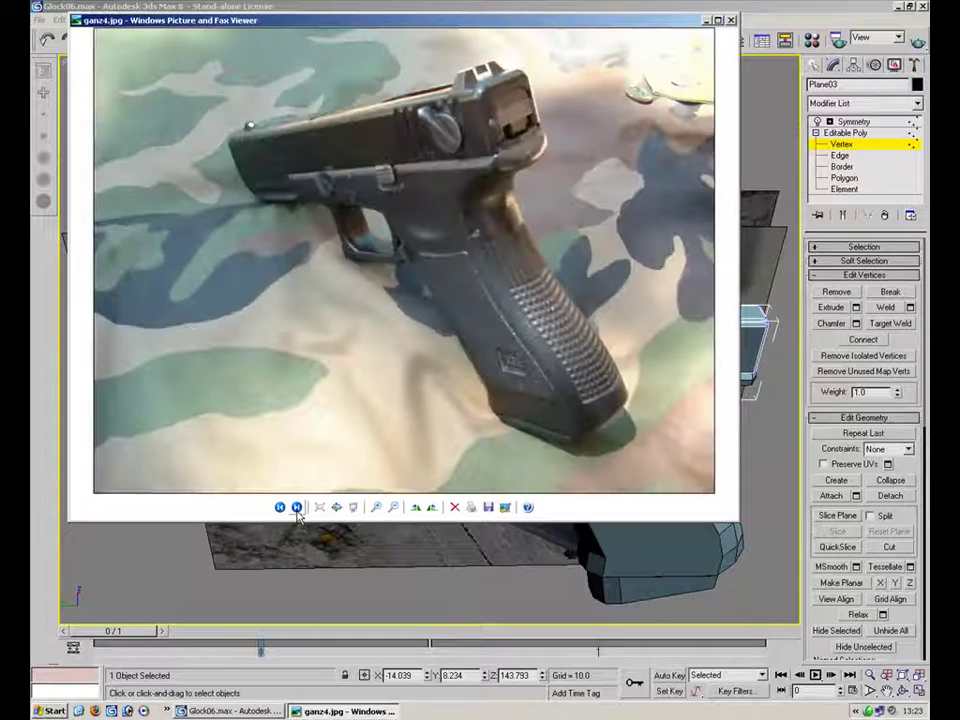
pyautogui.click(296, 507)
pyautogui.click(296, 507)
pyautogui.click(296, 507)
pyautogui.click(296, 507)
pyautogui.click(296, 507)
pyautogui.click(296, 507)
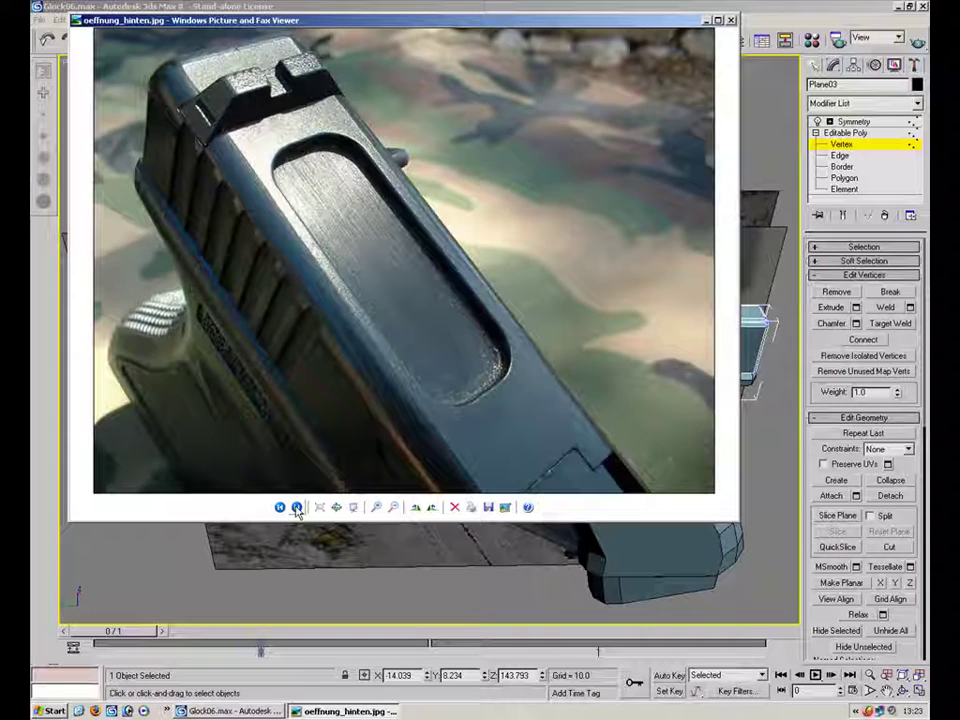
pyautogui.click(296, 507)
pyautogui.click(296, 507)
pyautogui.click(296, 507)
pyautogui.click(296, 507)
pyautogui.click(296, 507)
pyautogui.click(296, 507)
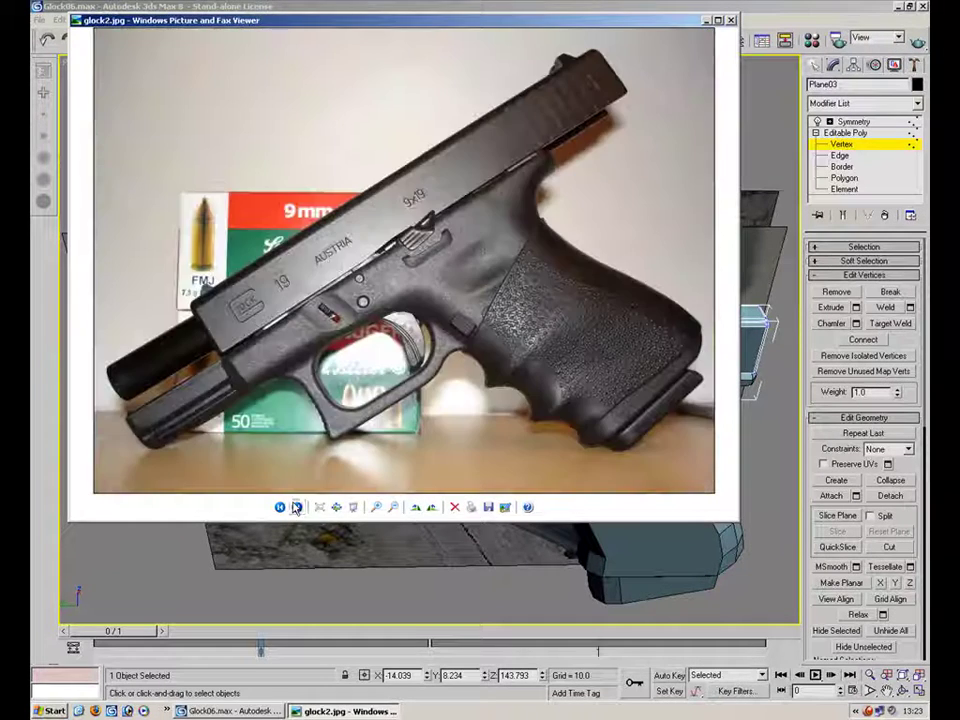
pyautogui.click(296, 507)
pyautogui.click(296, 507)
pyautogui.click(296, 507)
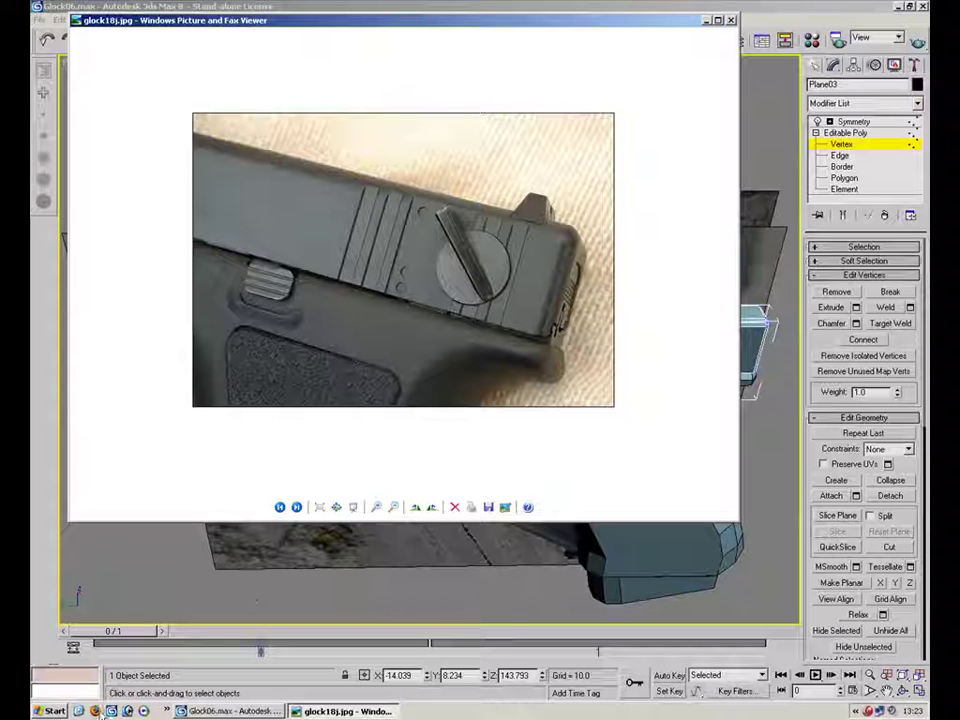
# Step: Switch to Firefox and search Google Images for "glock"
pyautogui.click(97, 711)
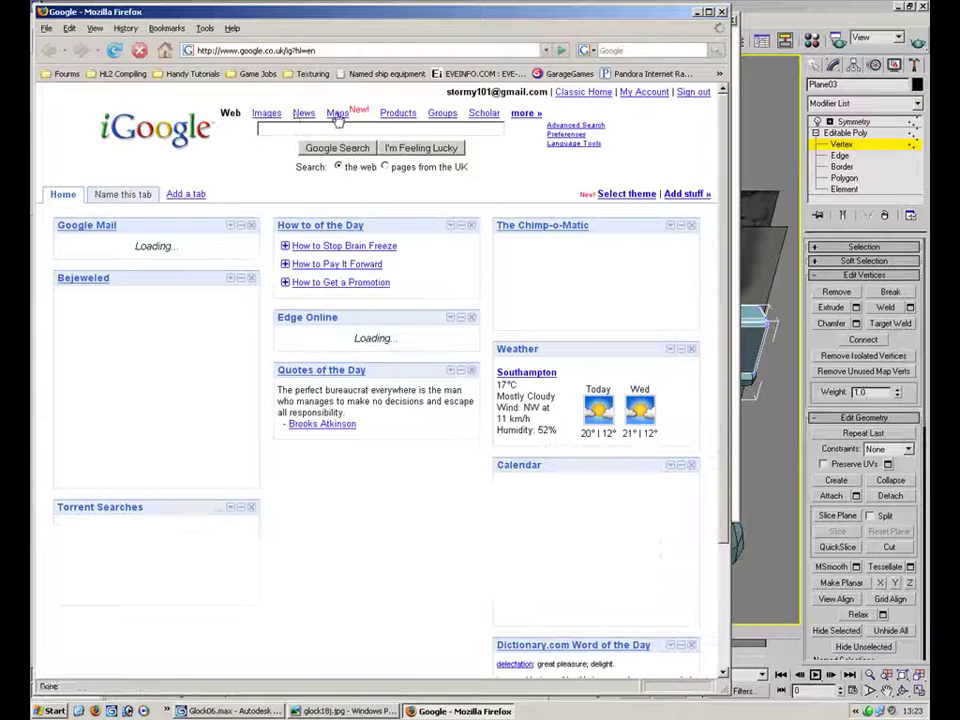
pyautogui.click(268, 114)
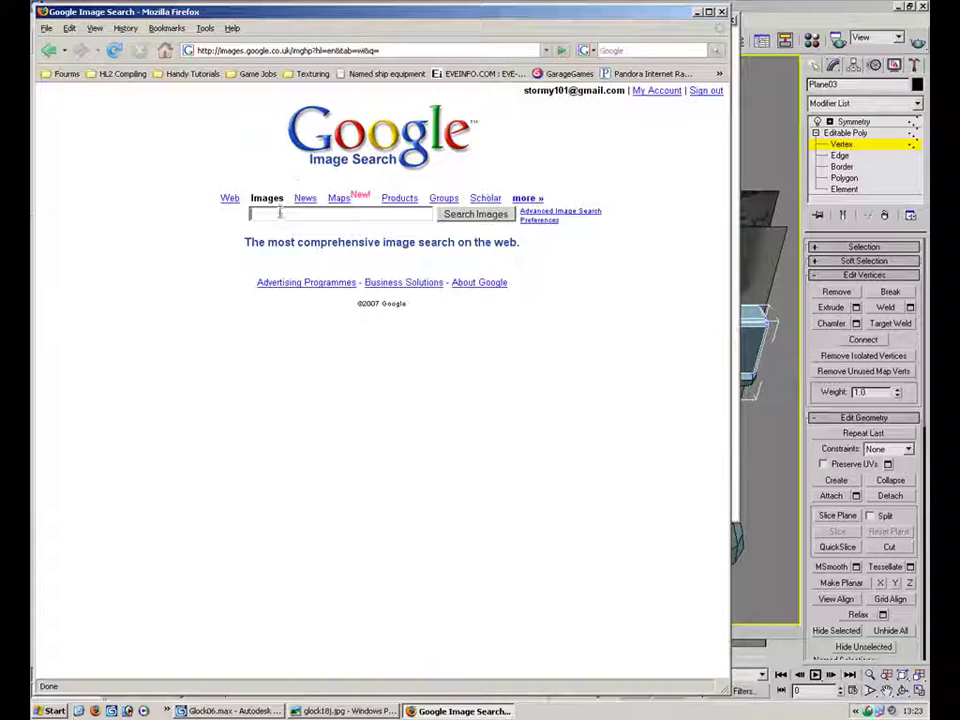
pyautogui.write('gloc')
pyautogui.press('Return')
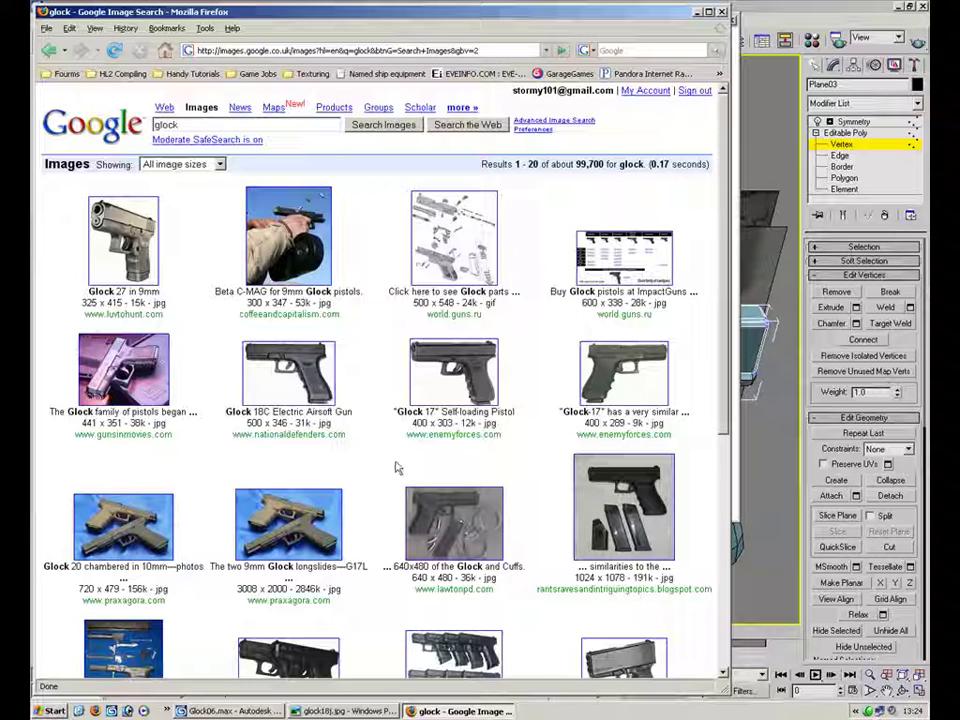
# Step: Look through the image results, view GlockBG-800-600.jpg at full size, and return to 3ds Max
pyautogui.scroll(-2, 396, 468)
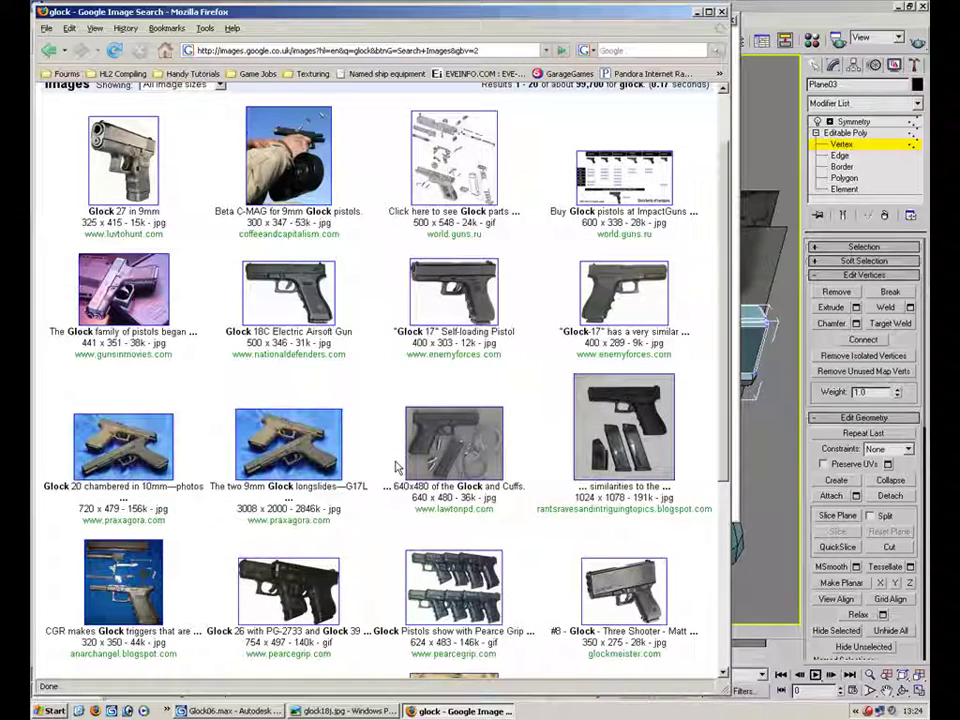
pyautogui.scroll(-4, 396, 468)
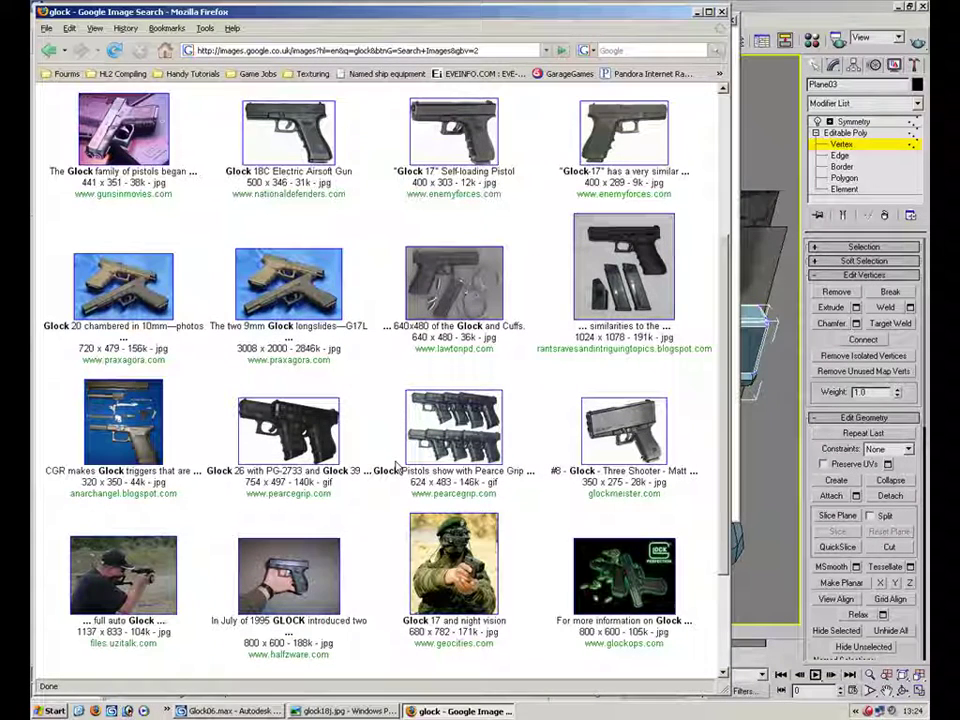
pyautogui.scroll(-3, 396, 465)
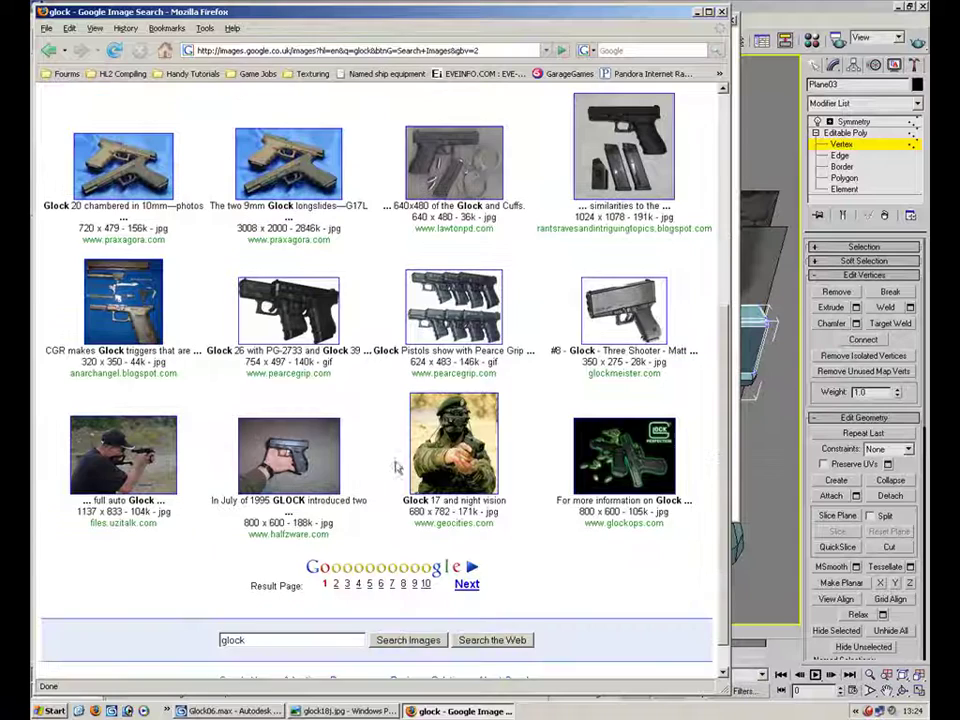
pyautogui.click(624, 455)
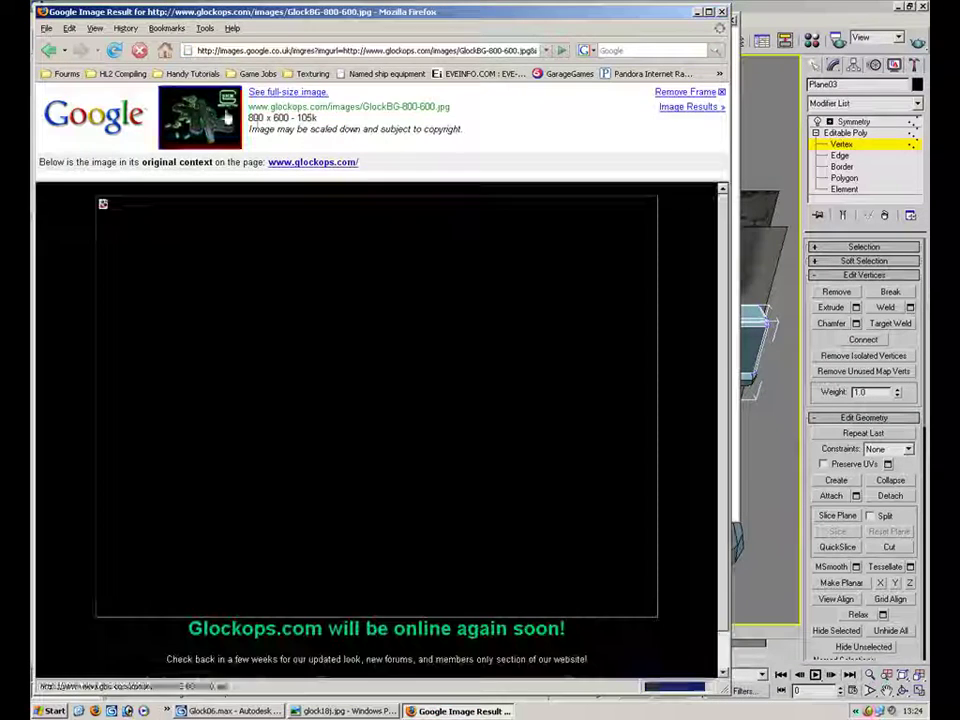
pyautogui.click(285, 90)
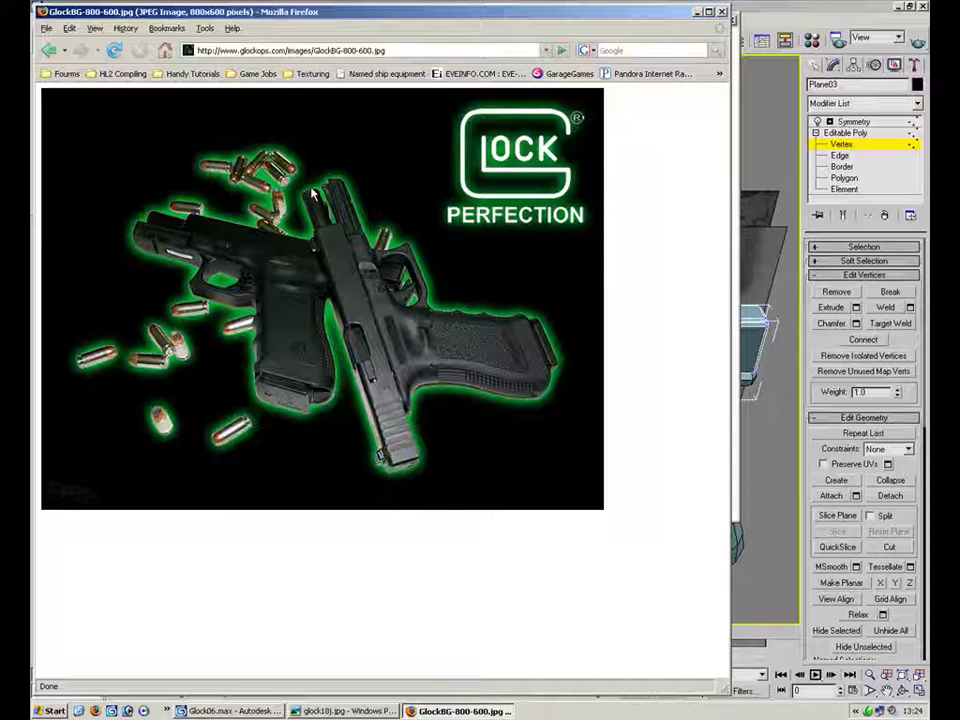
pyautogui.click(340, 711)
pyautogui.click(228, 711)
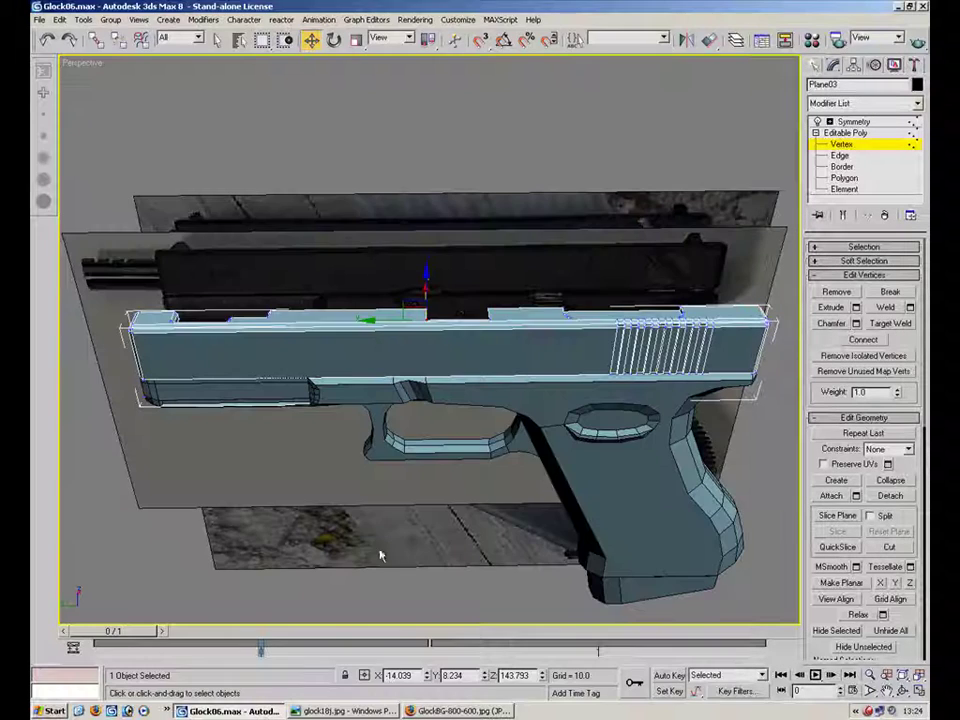
pyautogui.press('space')
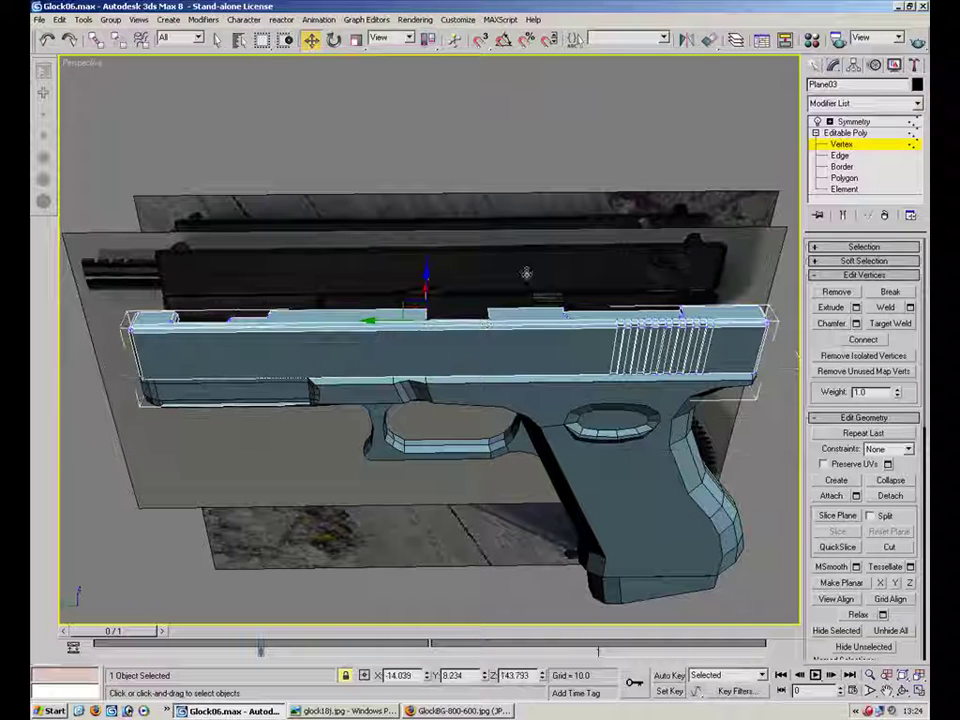
pyautogui.click(838, 157)
pyautogui.click(840, 145)
pyautogui.moveTo(516, 262); pyautogui.dragTo(484, 291)
pyautogui.rightClick(484, 291)
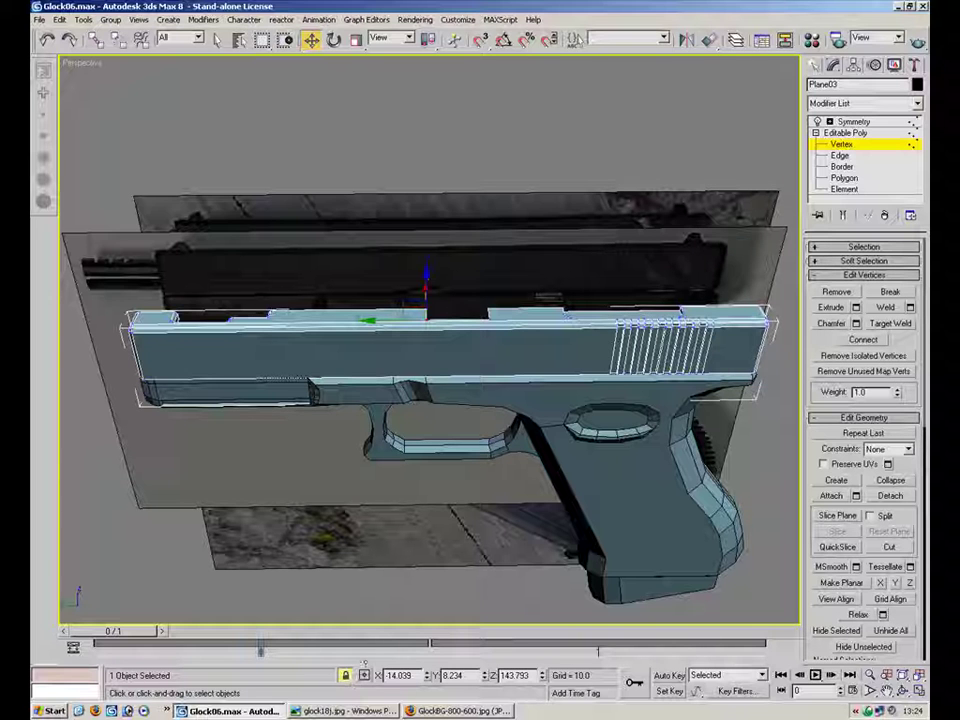
pyautogui.moveTo(423, 308); pyautogui.dragTo(255, 349)
pyautogui.rightClick(255, 349)
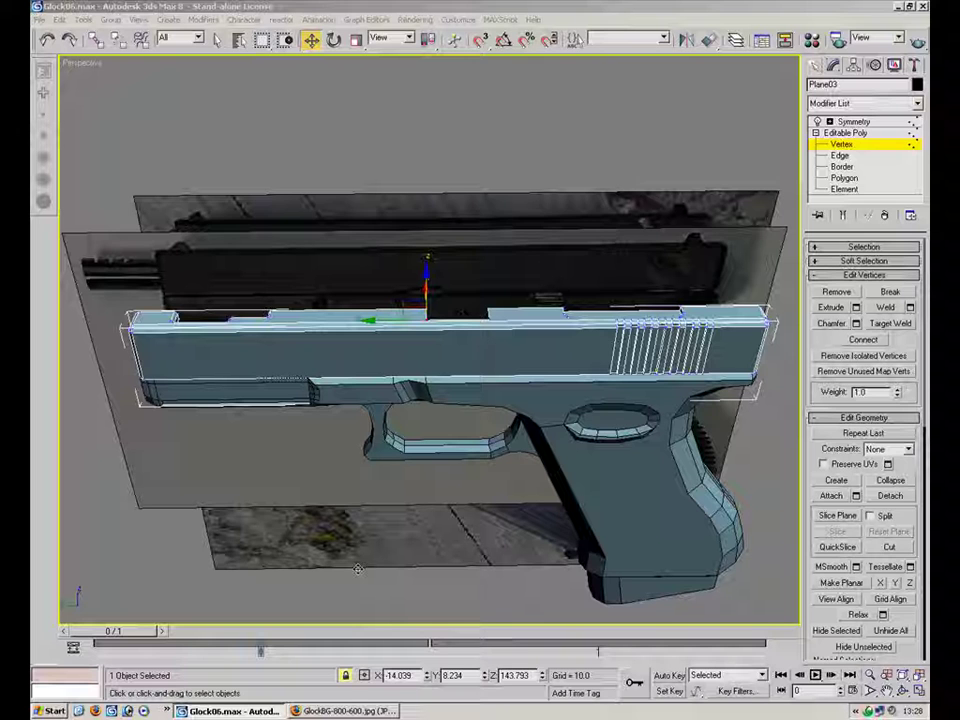
pyautogui.click(345, 676)
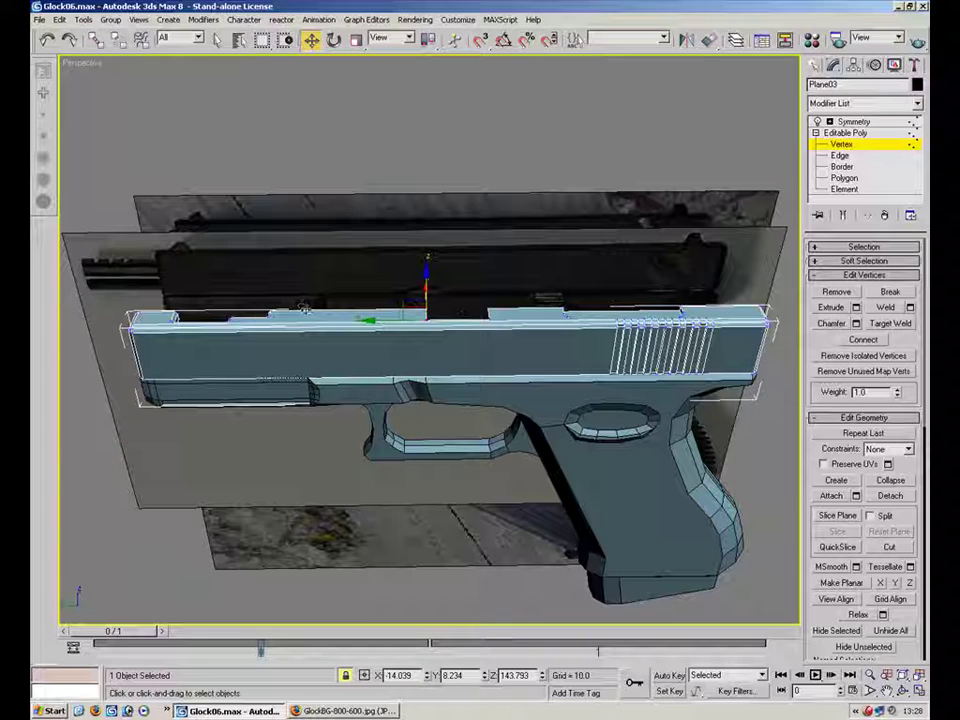
# Step: Shift the corner vertices at both ends of the slide's top opening rearward along Y
pyautogui.scroll(4, 422, 400)
pyautogui.moveTo(561, 397)
pyautogui.mouseDown()
pyautogui.moveTo(515, 443)
pyautogui.moveTo(482, 358)
pyautogui.moveTo(570, 382)
pyautogui.mouseUp()
pyautogui.rightClick(570, 382)
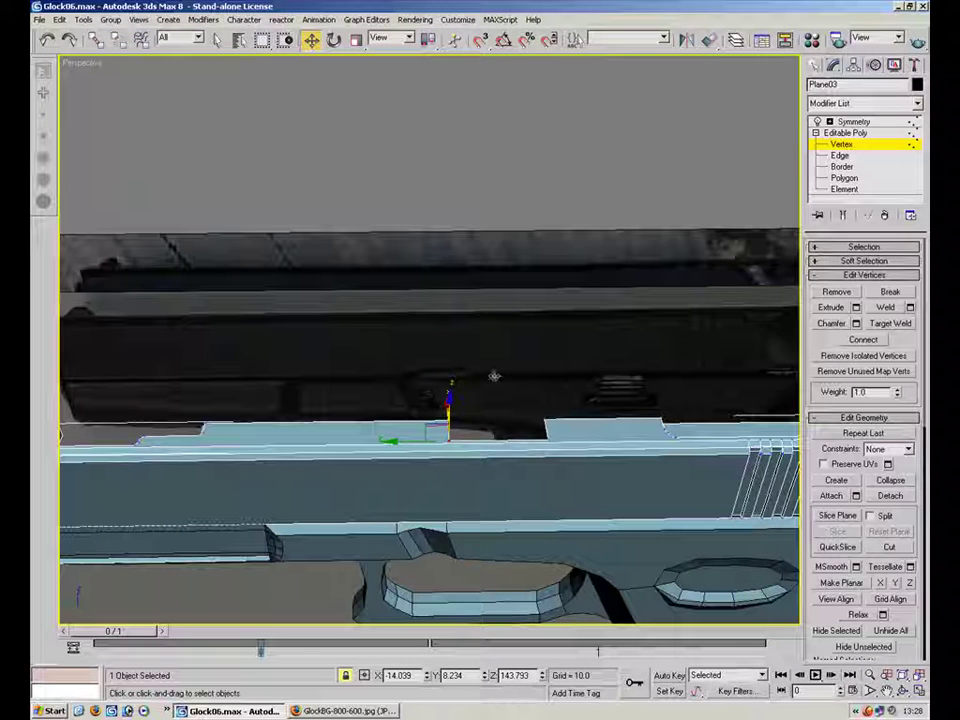
pyautogui.moveTo(452, 405)
pyautogui.mouseDown()
pyautogui.moveTo(450, 341)
pyautogui.moveTo(437, 414)
pyautogui.mouseUp()
pyautogui.rightClick(437, 414)
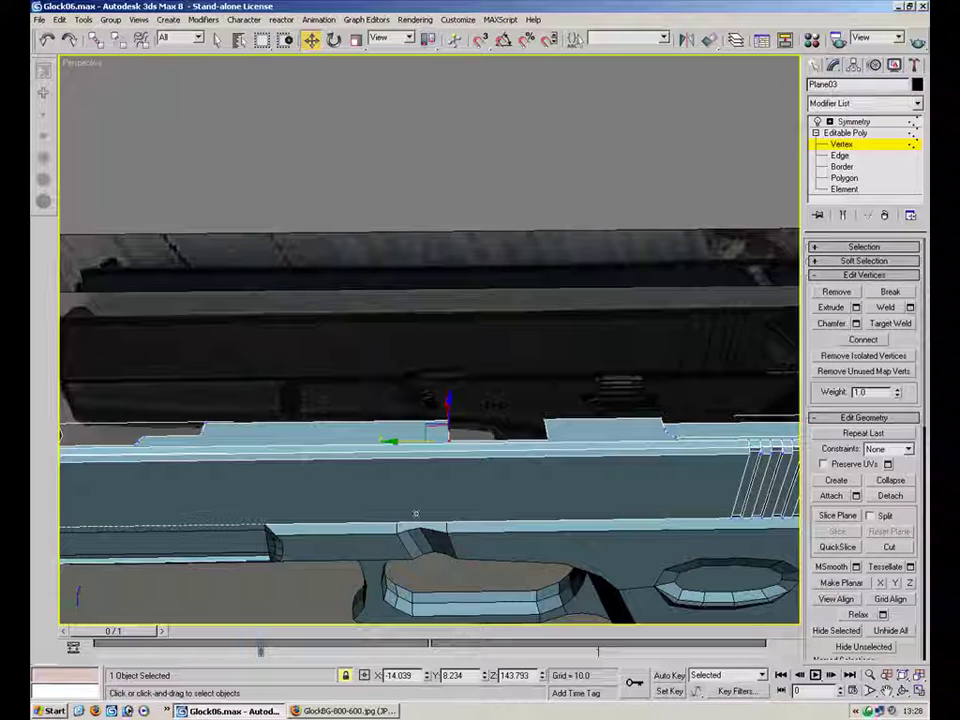
pyautogui.press('space')
pyautogui.moveTo(569, 349); pyautogui.dragTo(401, 478)
pyautogui.moveTo(456, 430); pyautogui.dragTo(501, 431)
pyautogui.click(494, 412)
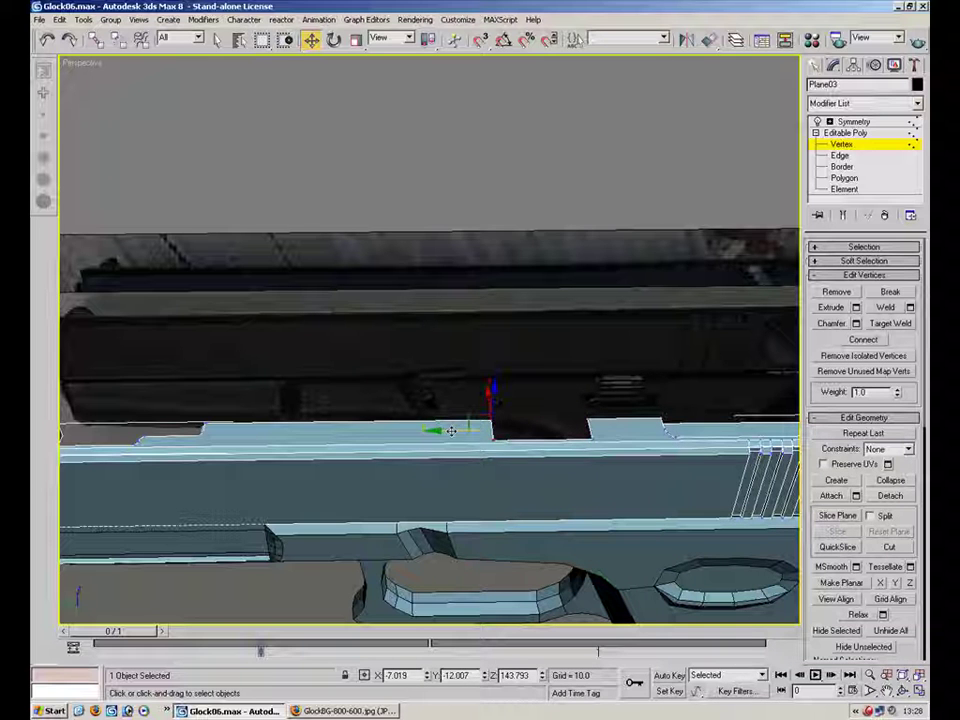
# Step: Check the opening against the GlockBG-800-600.jpg photo in Firefox and move its front vertices forward to Y 11.894
pyautogui.click(322, 711)
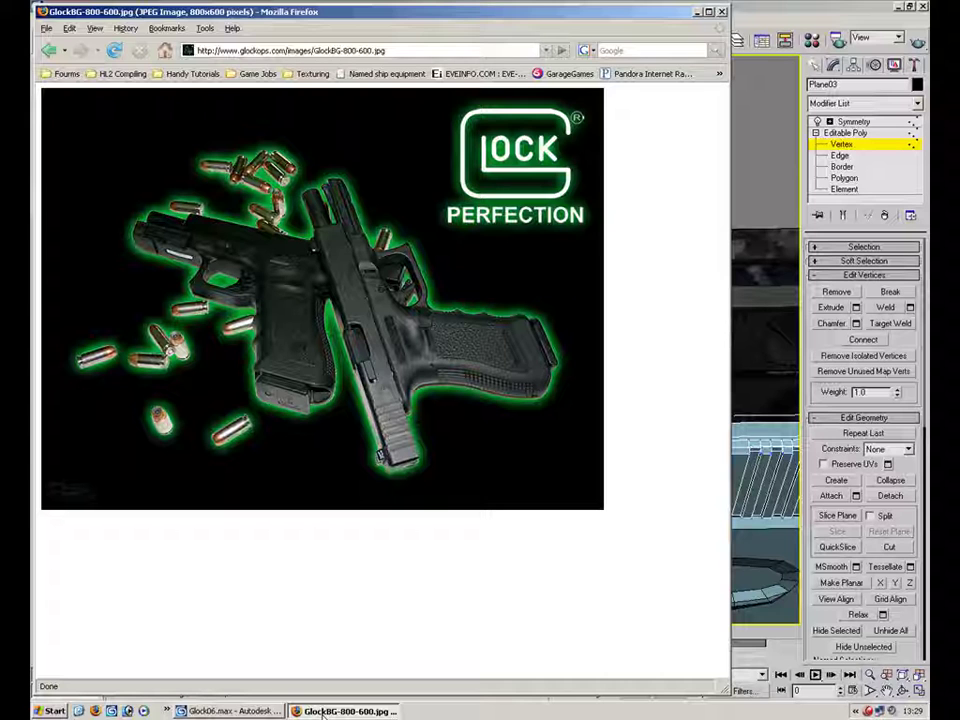
pyautogui.click(228, 711)
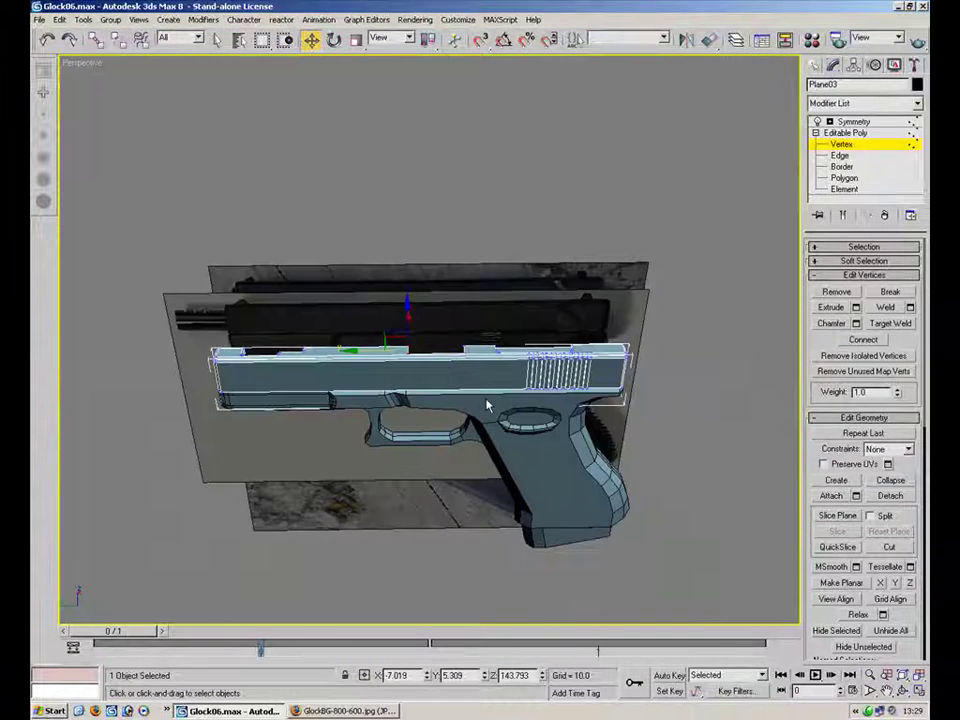
pyautogui.scroll(3, 481, 395)
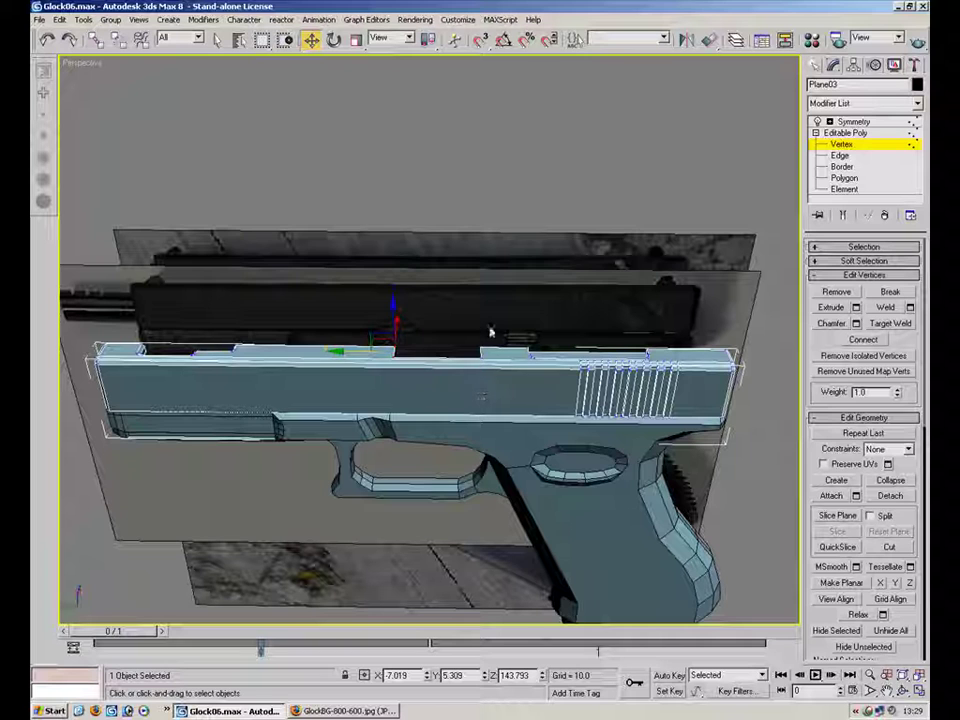
pyautogui.moveTo(388, 381); pyautogui.dragTo(493, 326)
pyautogui.moveTo(403, 350); pyautogui.dragTo(400, 350)
pyautogui.click(429, 311)
pyautogui.click(357, 352)
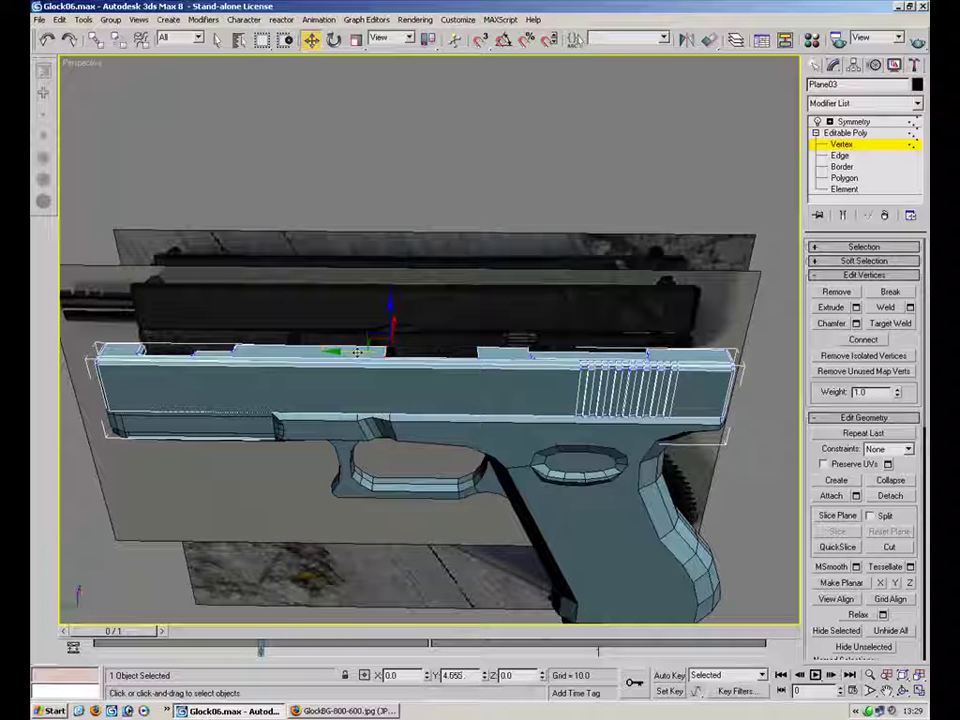
# Step: Recheck the Firefox photo, then view oeffnung_hinten.jpg from the Weapon Tutorial Reference folder to study the opening's rear end
pyautogui.click(330, 711)
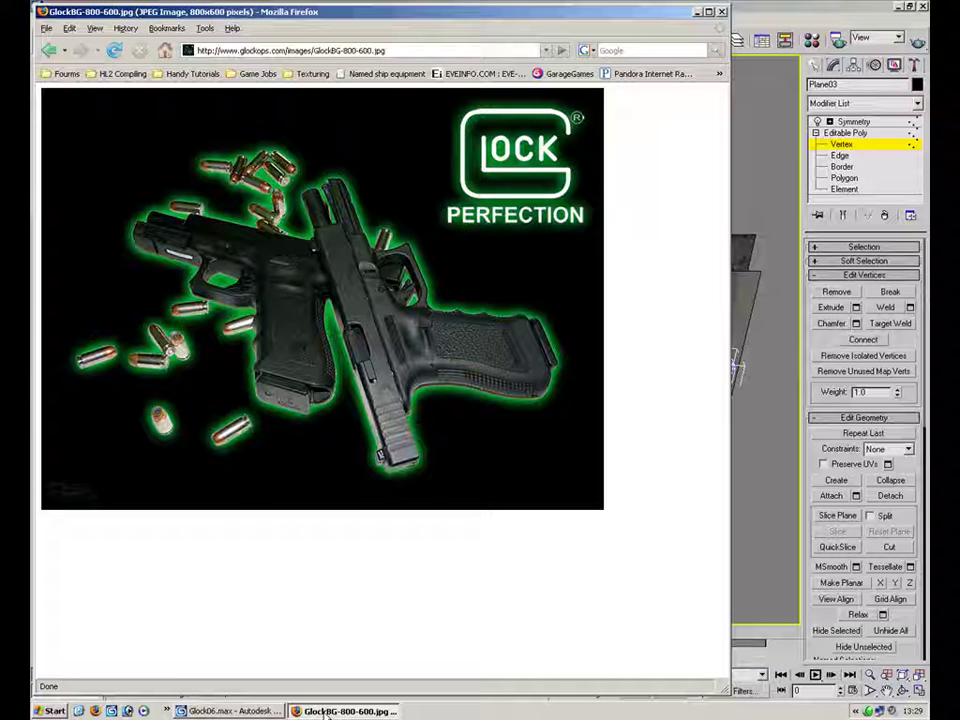
pyautogui.click(272, 712)
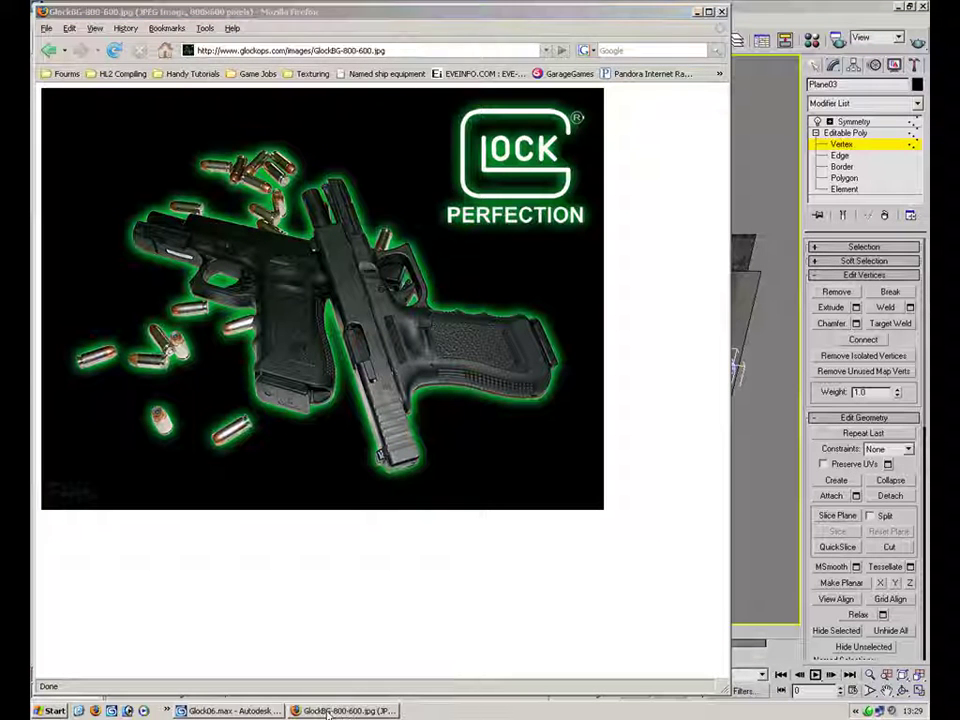
pyautogui.click(165, 711)
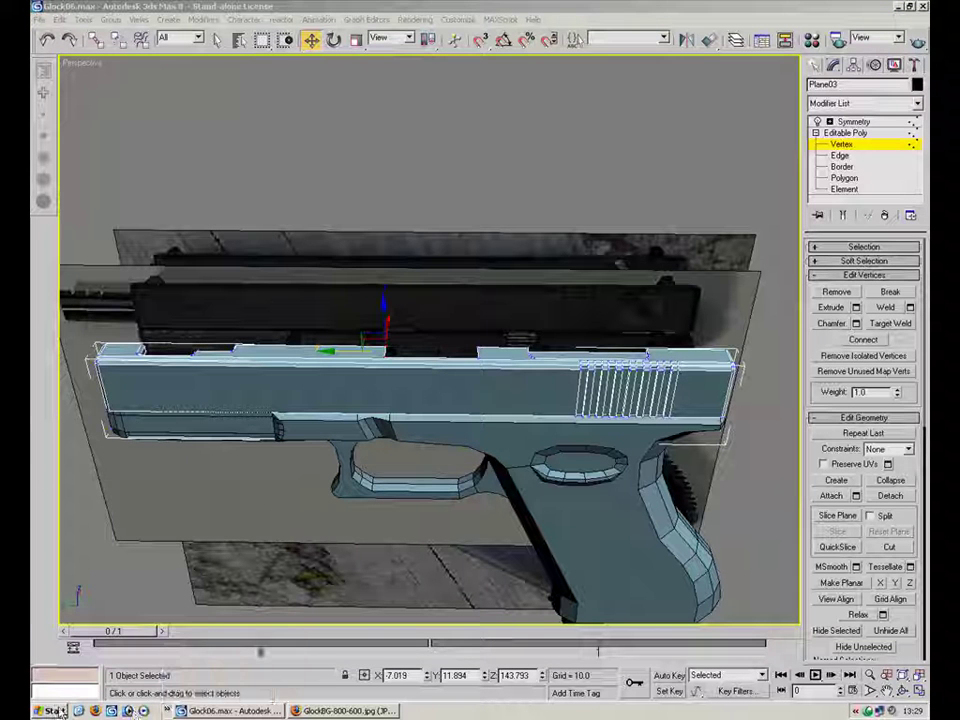
pyautogui.click(54, 711)
pyautogui.moveTo(181, 549)
pyautogui.click(296, 181)
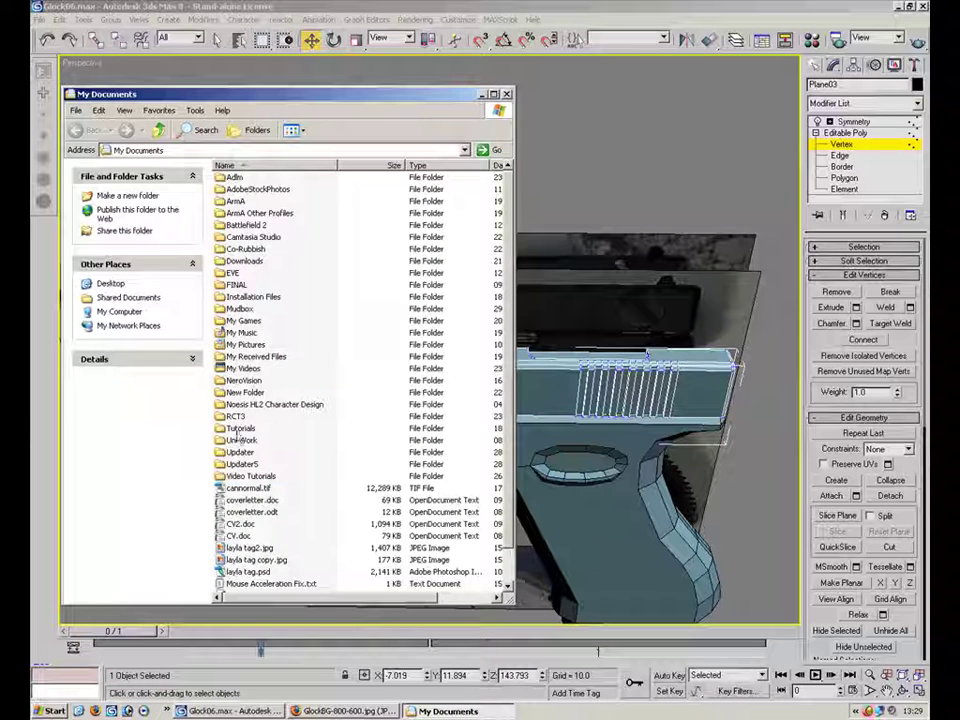
pyautogui.doubleClick(231, 431)
pyautogui.doubleClick(245, 176)
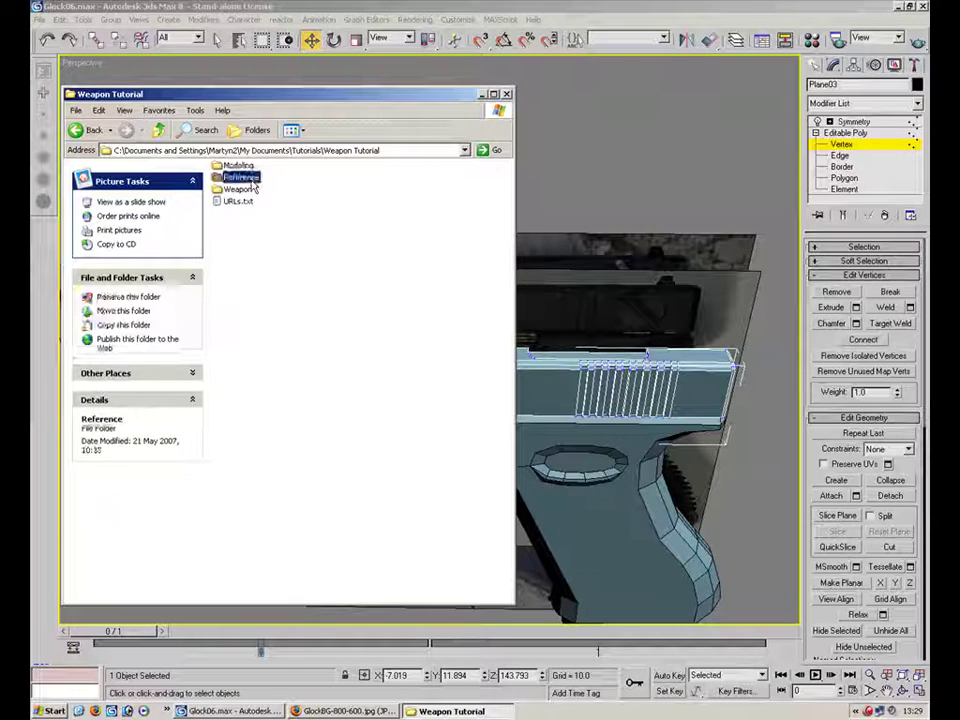
pyautogui.doubleClick(240, 179)
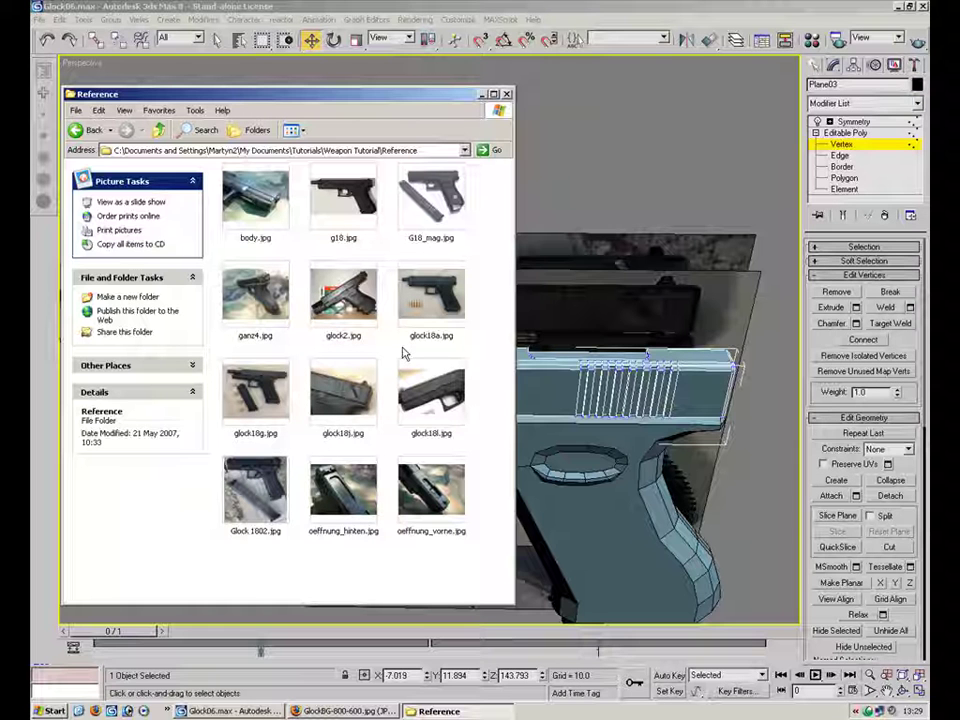
pyautogui.doubleClick(352, 488)
pyautogui.click(452, 564)
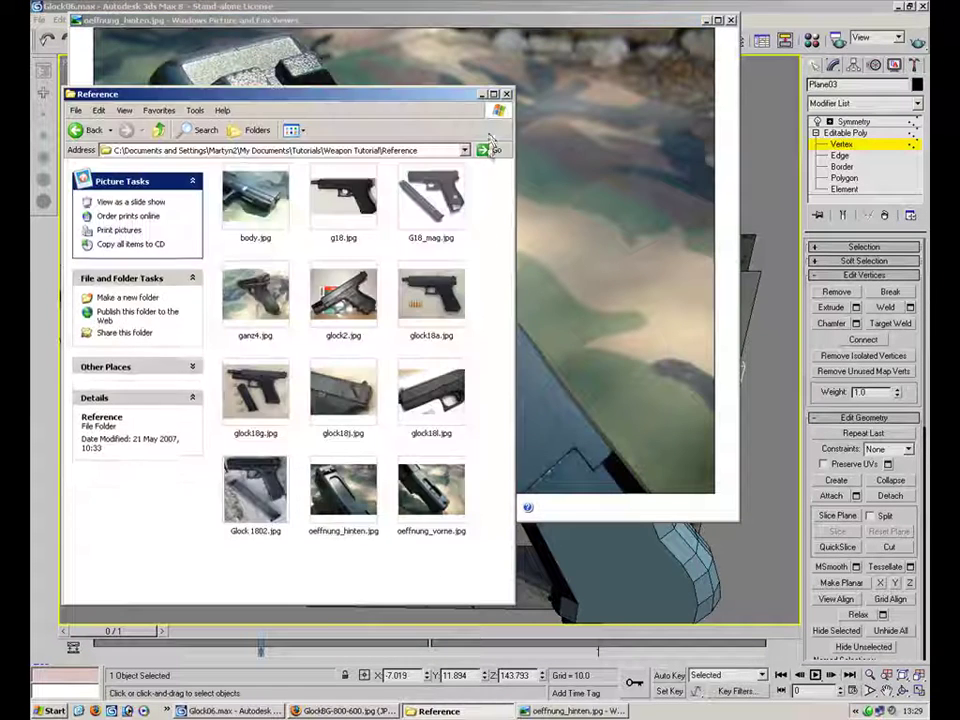
pyautogui.click(620, 467)
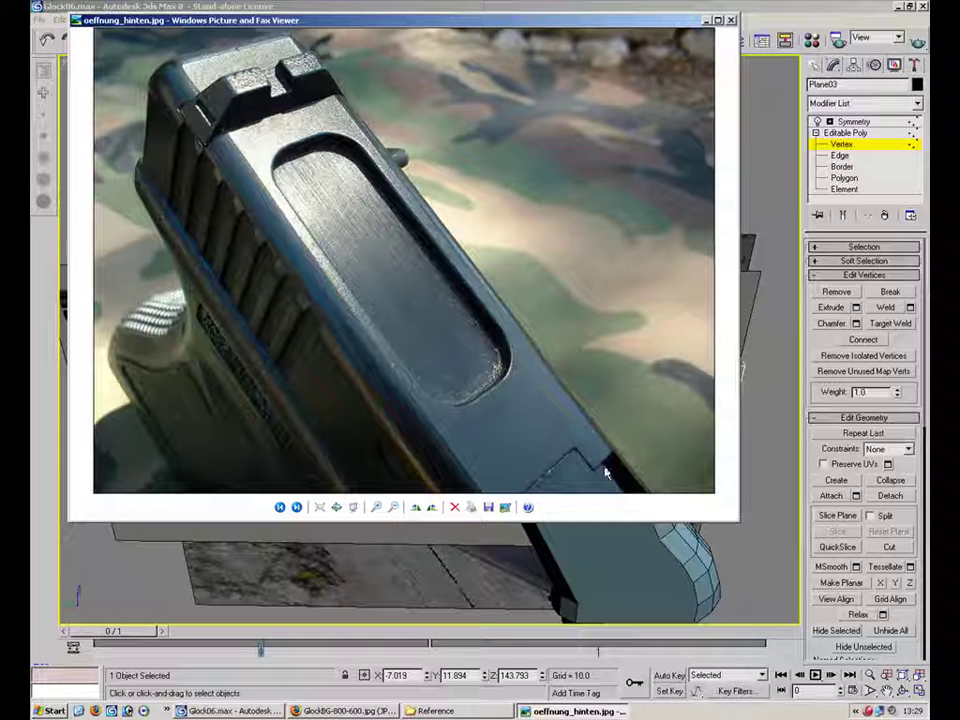
pyautogui.click(707, 22)
# Step: Insert a vertex on the opening's rear edge and move the neighbouring vertices back to form a stepped notch
pyautogui.keyDown('alt'); pyautogui.moveTo(579, 306); pyautogui.dragTo(507, 270, button='middle'); pyautogui.keyUp('alt')
pyautogui.scroll(4, 507, 270)
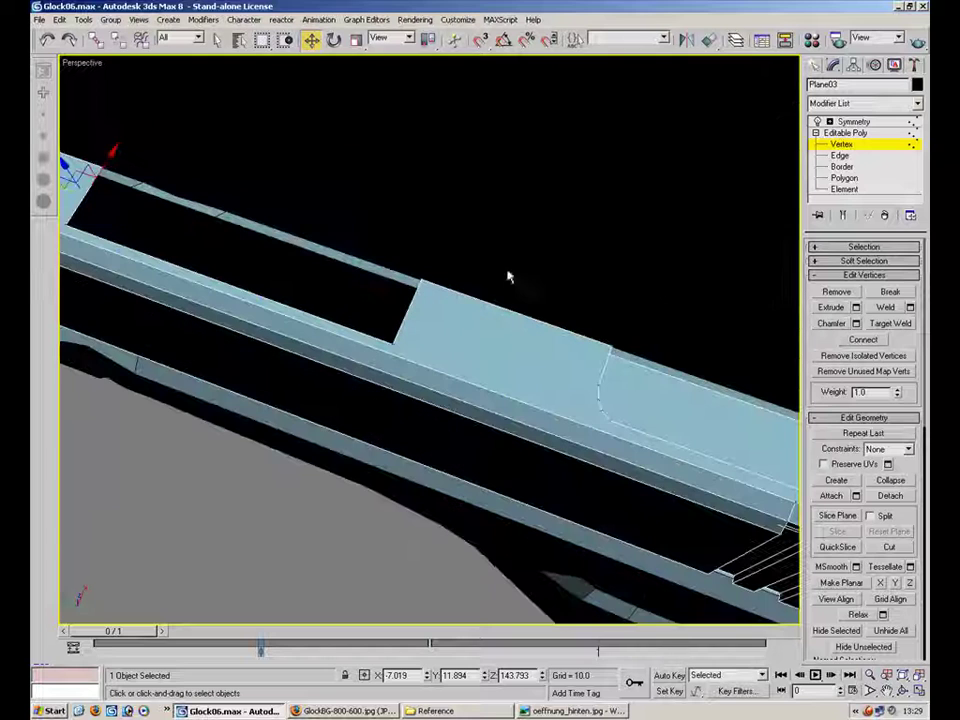
pyautogui.press('2')
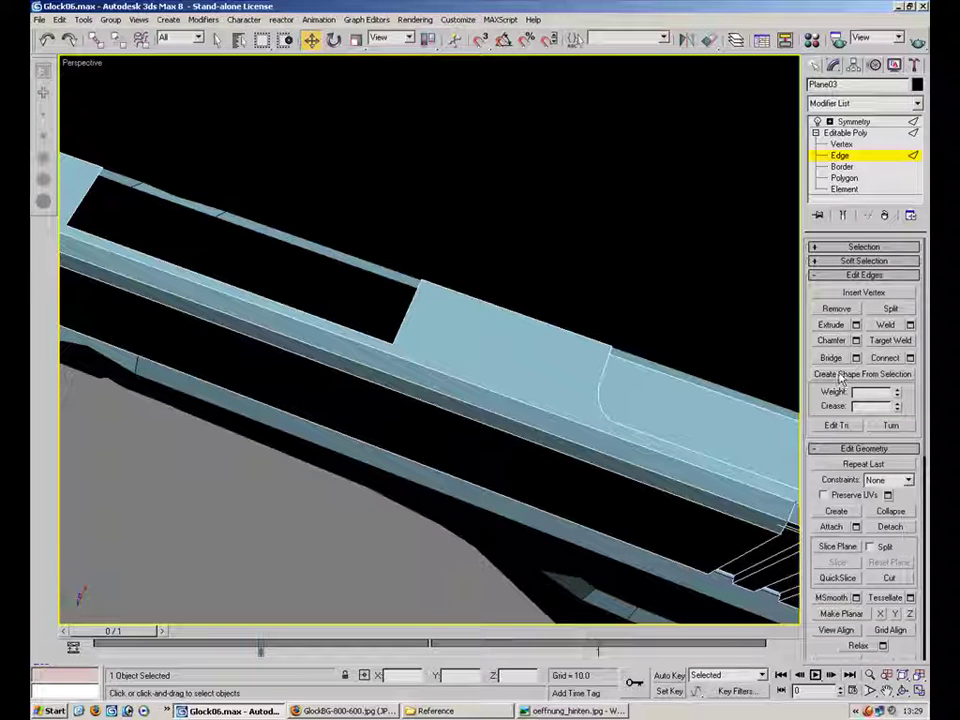
pyautogui.click(864, 293)
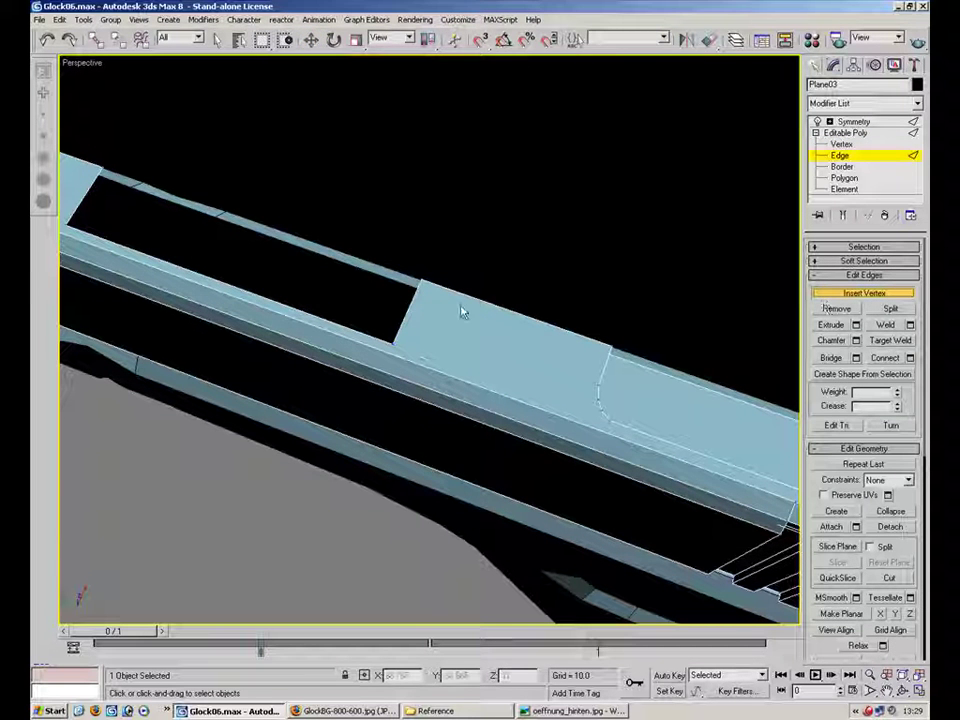
pyautogui.click(406, 314)
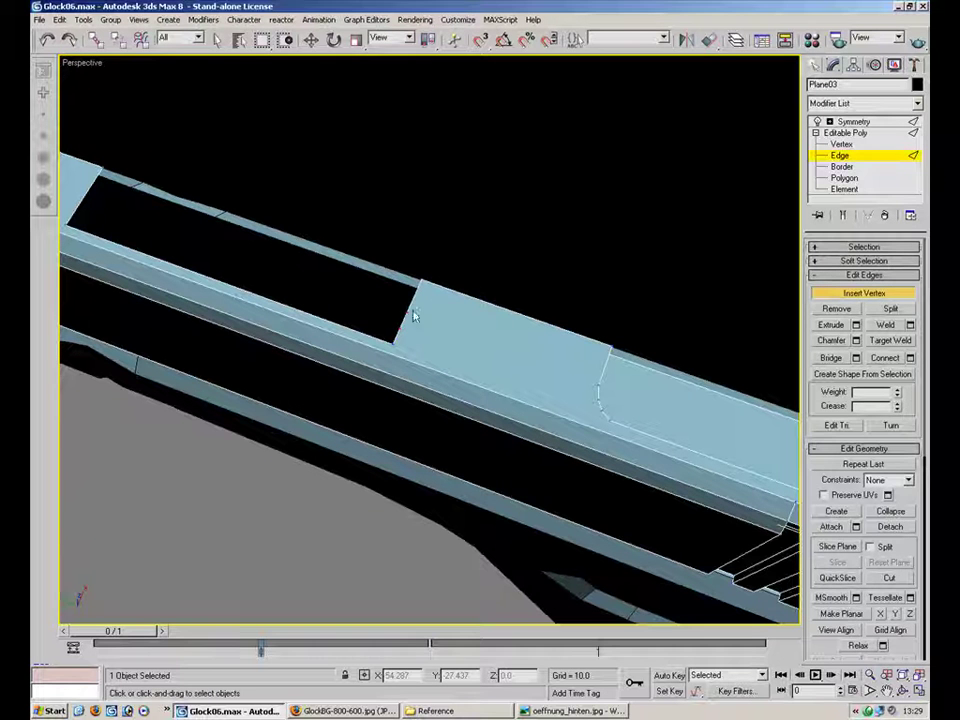
pyautogui.press('1')
pyautogui.moveTo(450, 244); pyautogui.dragTo(449, 330)
pyautogui.click(407, 322)
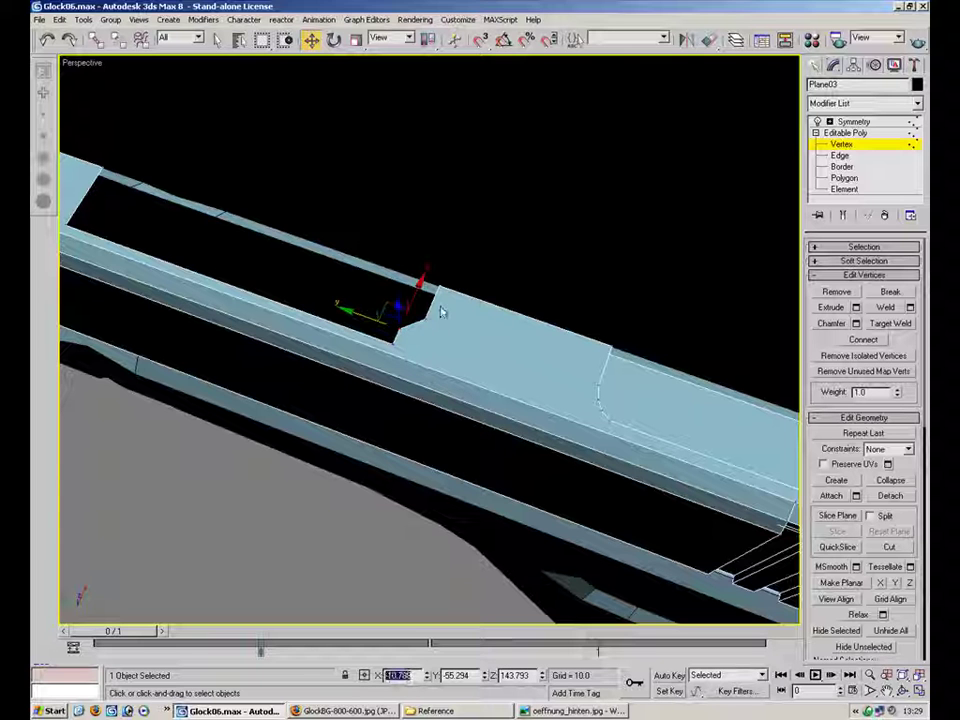
pyautogui.click(436, 300)
pyautogui.click(491, 304)
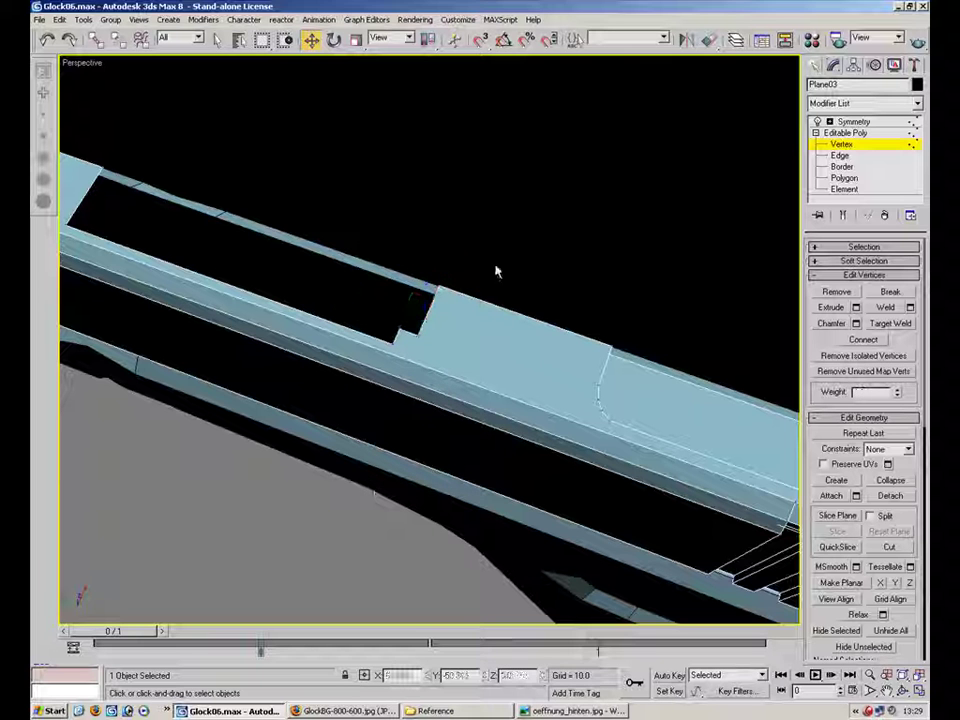
# Step: Adjust the depth of the rear notch by moving its inner vertices along Y
pyautogui.keyDown('alt'); pyautogui.moveTo(495, 266); pyautogui.dragTo(484, 310, button='middle'); pyautogui.keyUp('alt')
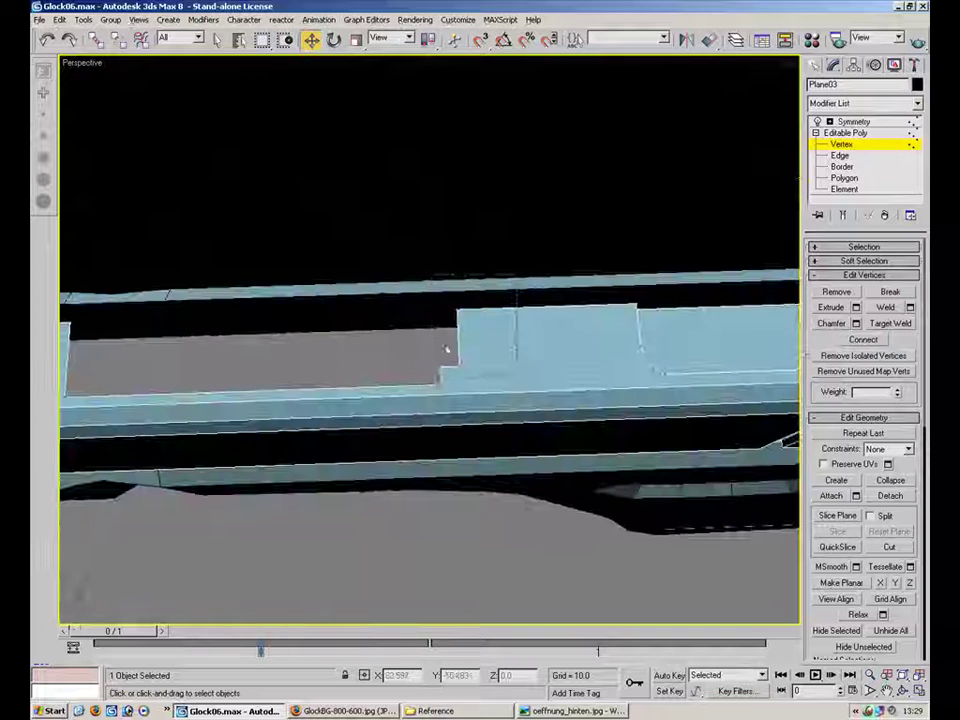
pyautogui.moveTo(449, 384); pyautogui.dragTo(449, 380)
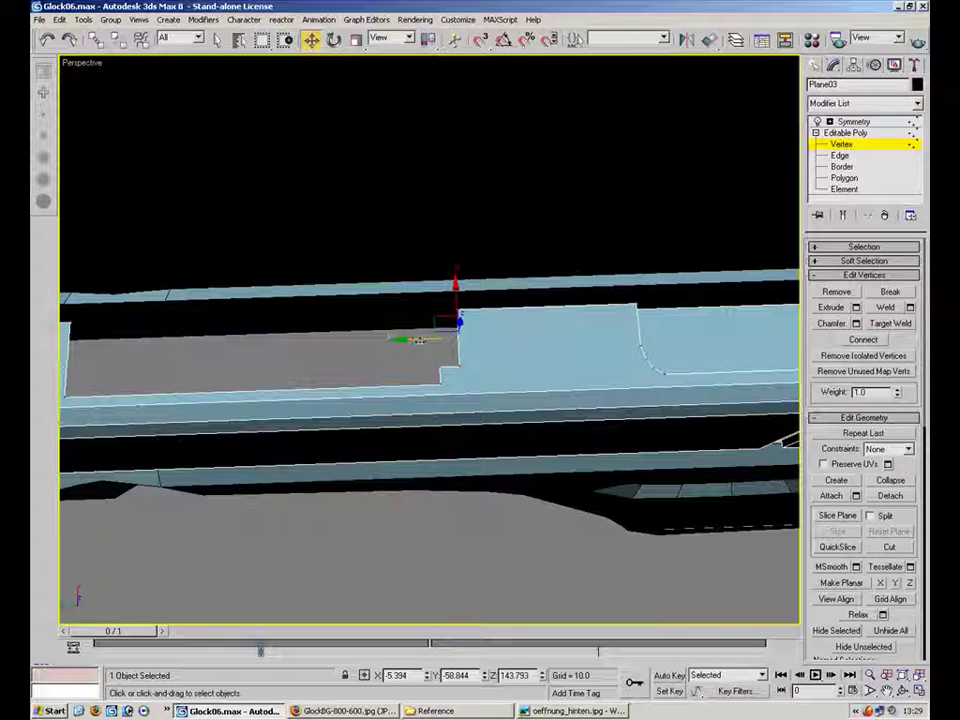
pyautogui.click(450, 384)
pyautogui.hotkey('ctrl', 'z')
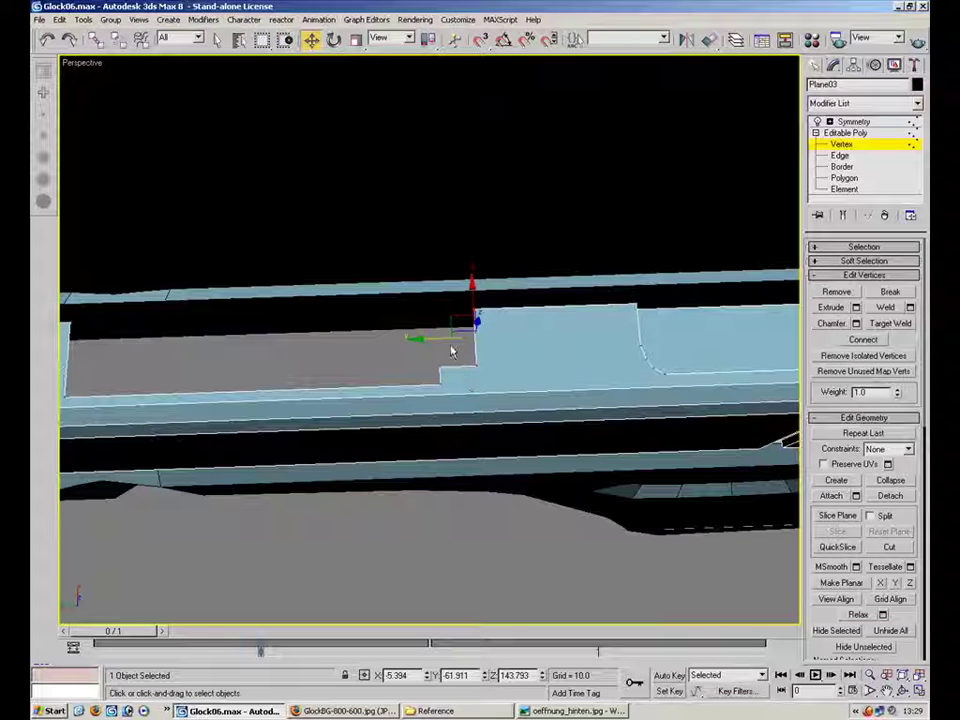
pyautogui.moveTo(435, 337); pyautogui.dragTo(430, 337)
pyautogui.click(381, 328)
pyautogui.keyDown('alt'); pyautogui.moveTo(381, 328); pyautogui.dragTo(315, 315, button='middle'); pyautogui.keyUp('alt')
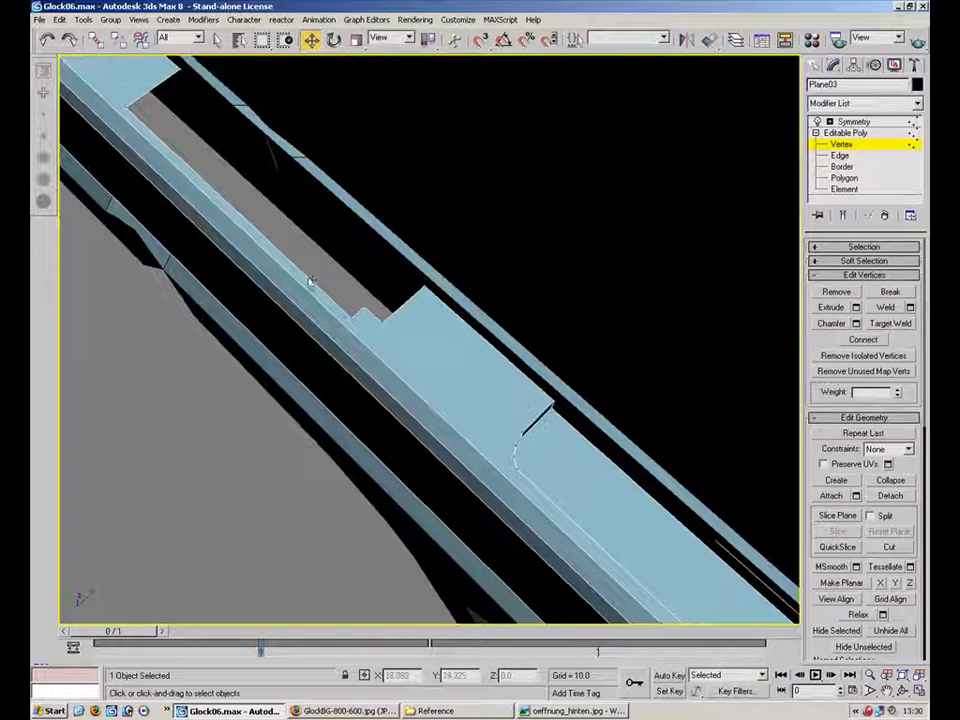
# Step: Select the rim edges of the slide's top opening and extend them down into the slide to give it thickness
pyautogui.press('2')
pyautogui.click(310, 276)
pyautogui.moveTo(269, 181); pyautogui.dragTo(264, 185)
pyautogui.click(413, 198)
pyautogui.keyDown('alt'); pyautogui.moveTo(360, 227); pyautogui.dragTo(505, 181, button='middle'); pyautogui.keyUp('alt')
pyautogui.click(513, 189)
pyautogui.moveTo(514, 190); pyautogui.dragTo(533, 200)
pyautogui.keyDown('alt'); pyautogui.moveTo(533, 200); pyautogui.dragTo(648, 327, button='middle'); pyautogui.keyUp('alt')
pyautogui.keyDown('ctrl'); pyautogui.click(533, 191); pyautogui.keyUp('ctrl')
pyautogui.keyDown('ctrl'); pyautogui.click(538, 208); pyautogui.keyUp('ctrl')
pyautogui.keyDown('alt'); pyautogui.moveTo(565, 345); pyautogui.dragTo(652, 232, button='middle'); pyautogui.keyUp('alt')
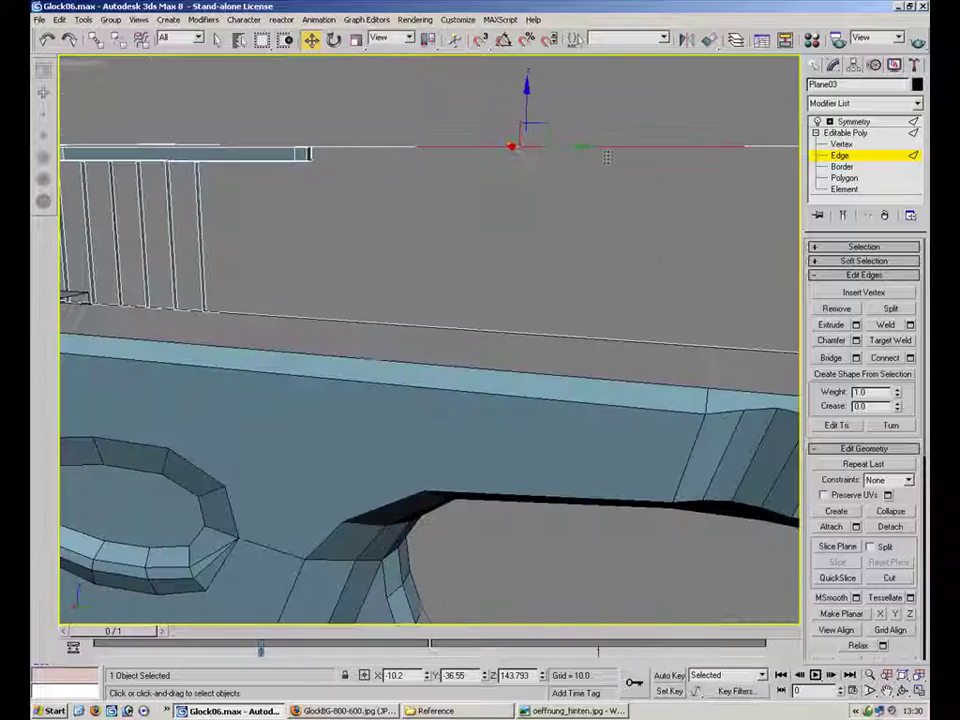
pyautogui.moveTo(526, 110); pyautogui.dragTo(523, 116)
pyautogui.keyDown('alt'); pyautogui.moveTo(589, 219); pyautogui.dragTo(311, 314, button='middle'); pyautogui.keyUp('alt')
# Step: Leave edge editing, show the slide's Symmetry result and inspect the mirrored opening
pyautogui.click(846, 133)
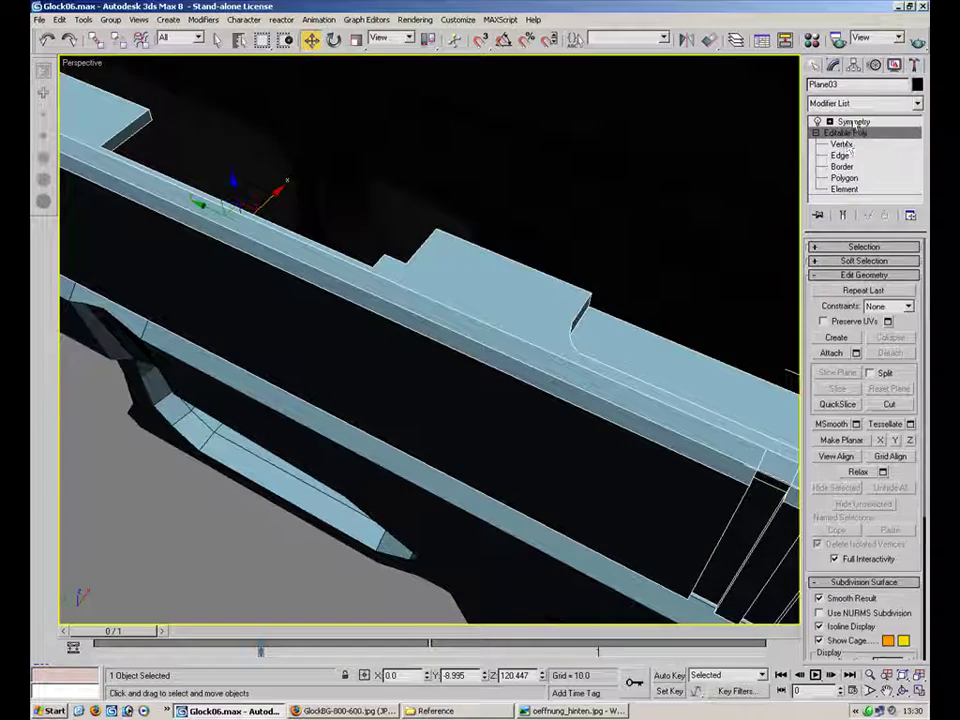
pyautogui.click(853, 122)
pyautogui.click(536, 154)
pyautogui.keyDown('alt'); pyautogui.moveTo(378, 183); pyautogui.dragTo(539, 413, button='middle'); pyautogui.keyUp('alt')
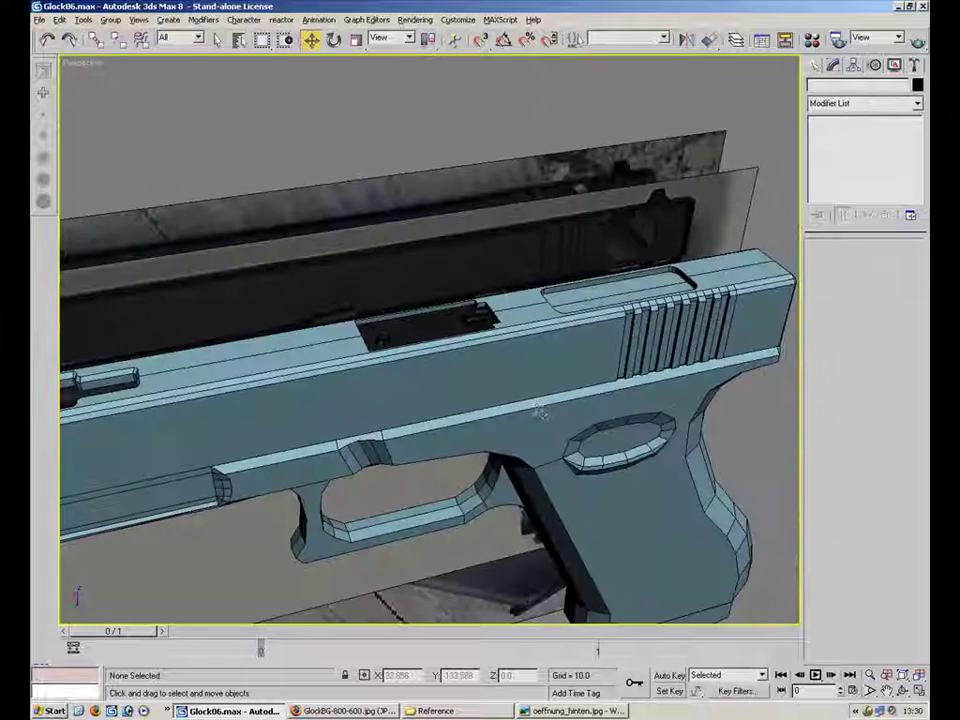
# Step: Examine the slide half at vertex level, then leave vertex editing and inspect the whole pistol from the front and sides
pyautogui.click(566, 308)
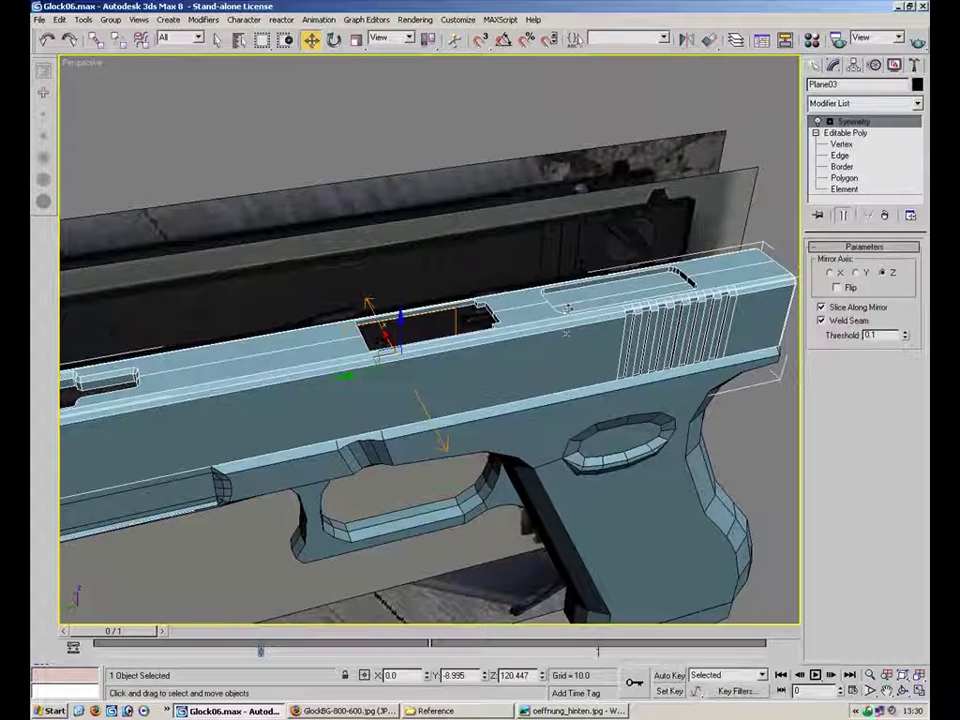
pyautogui.click(842, 144)
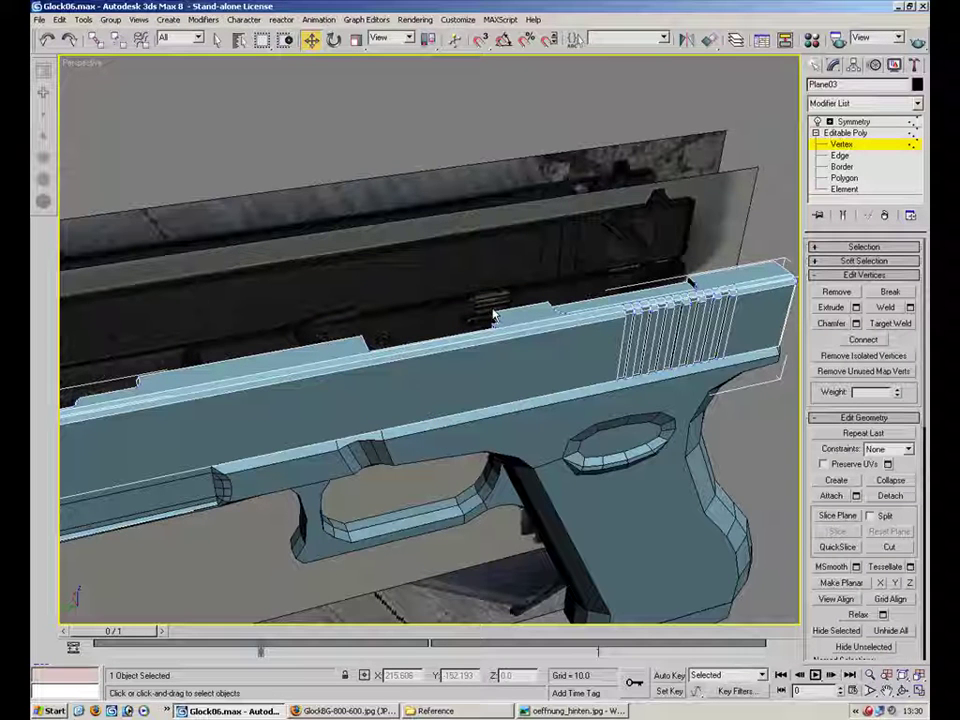
pyautogui.moveTo(476, 300)
pyautogui.mouseDown()
pyautogui.moveTo(465, 273)
pyautogui.moveTo(469, 287)
pyautogui.mouseUp()
pyautogui.rightClick(469, 287)
pyautogui.click(530, 242)
pyautogui.moveTo(530, 243)
pyautogui.keyDown('alt'); pyautogui.mouseDown(button='middle')
pyautogui.moveTo(435, 407)
pyautogui.moveTo(420, 287)
pyautogui.moveTo(446, 200)
pyautogui.moveTo(476, 171)
pyautogui.moveTo(476, 289)
pyautogui.moveTo(473, 272)
pyautogui.mouseUp(button='middle'); pyautogui.keyUp('alt')
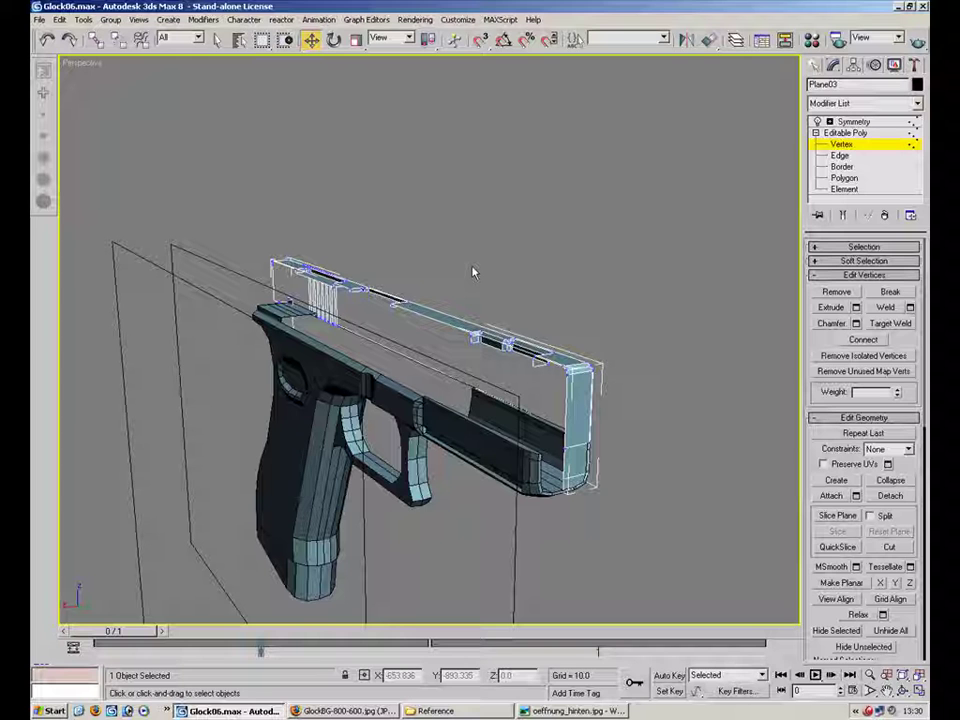
pyautogui.click(839, 145)
pyautogui.click(684, 282)
pyautogui.keyDown('alt'); pyautogui.moveTo(684, 282); pyautogui.dragTo(604, 281, button='middle'); pyautogui.keyUp('alt')
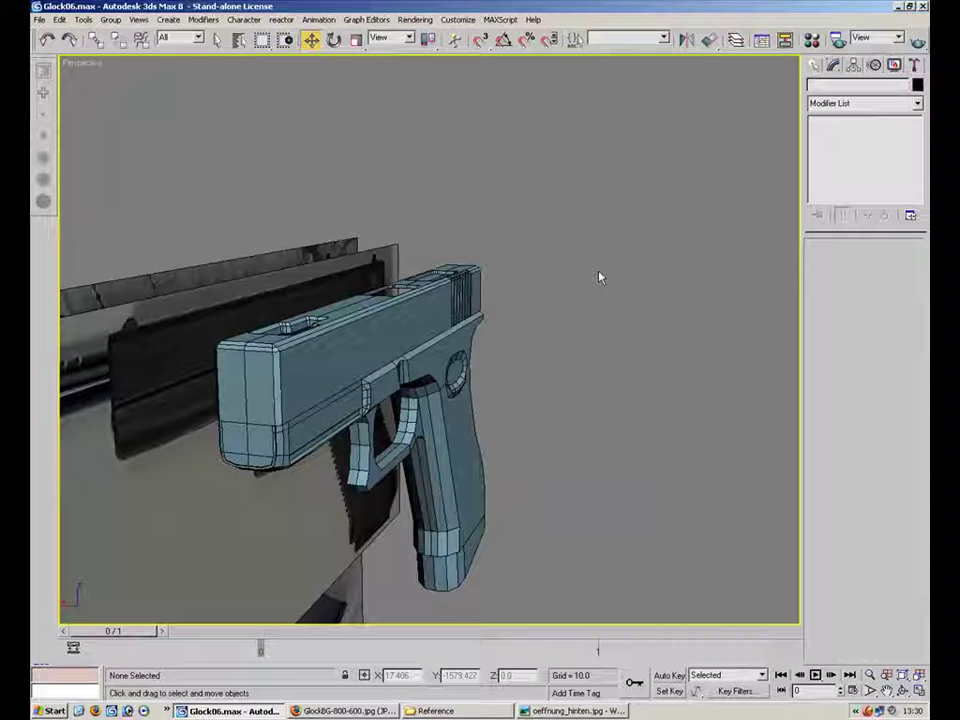
pyautogui.keyDown('alt'); pyautogui.moveTo(296, 306); pyautogui.dragTo(390, 320, button='middle'); pyautogui.keyUp('alt')
# Step: Draw a 13-sided cylinder with a radius of about 20.6 centred on the slide in the Front view
pyautogui.click(812, 66)
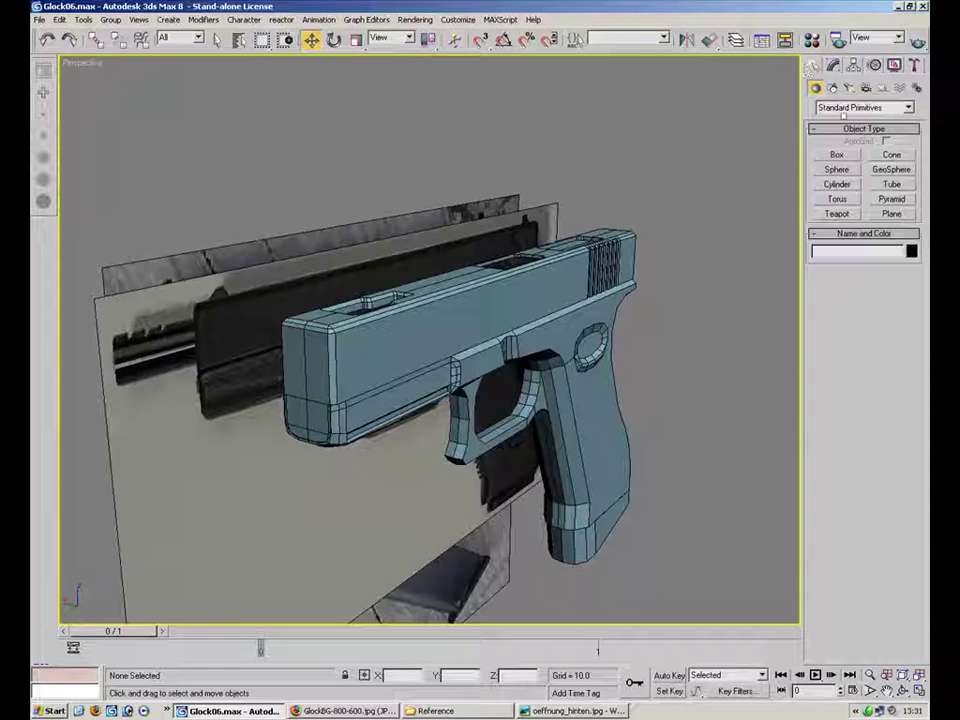
pyautogui.click(838, 184)
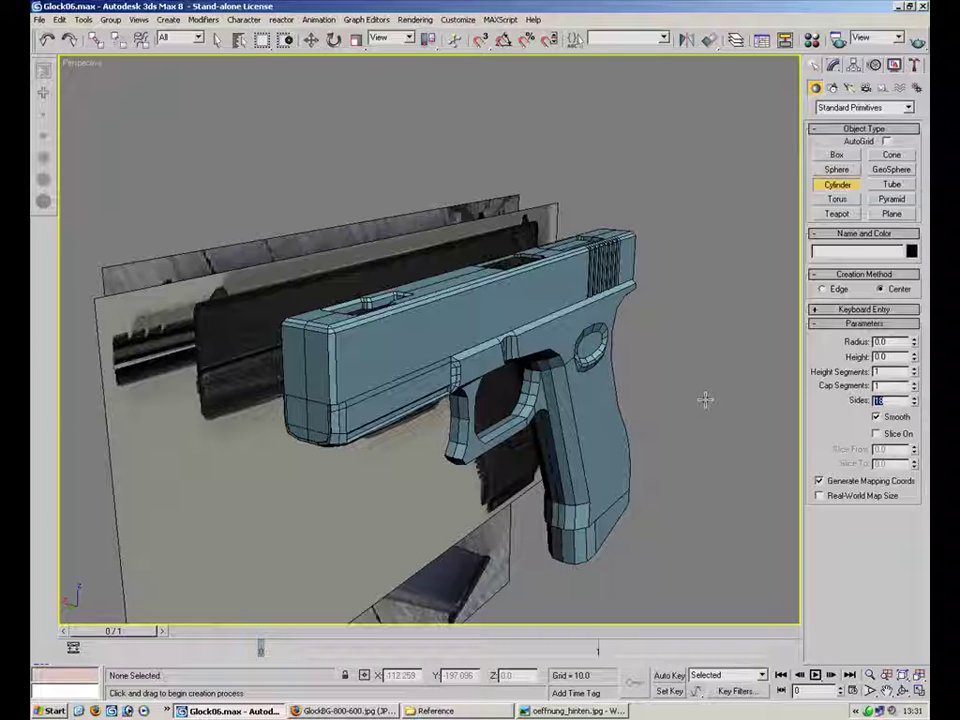
pyautogui.keyDown('alt'); pyautogui.moveTo(432, 330); pyautogui.dragTo(484, 316, button='middle'); pyautogui.keyUp('alt')
pyautogui.moveTo(484, 316); pyautogui.dragTo(535, 339)
pyautogui.rightClick(535, 339)
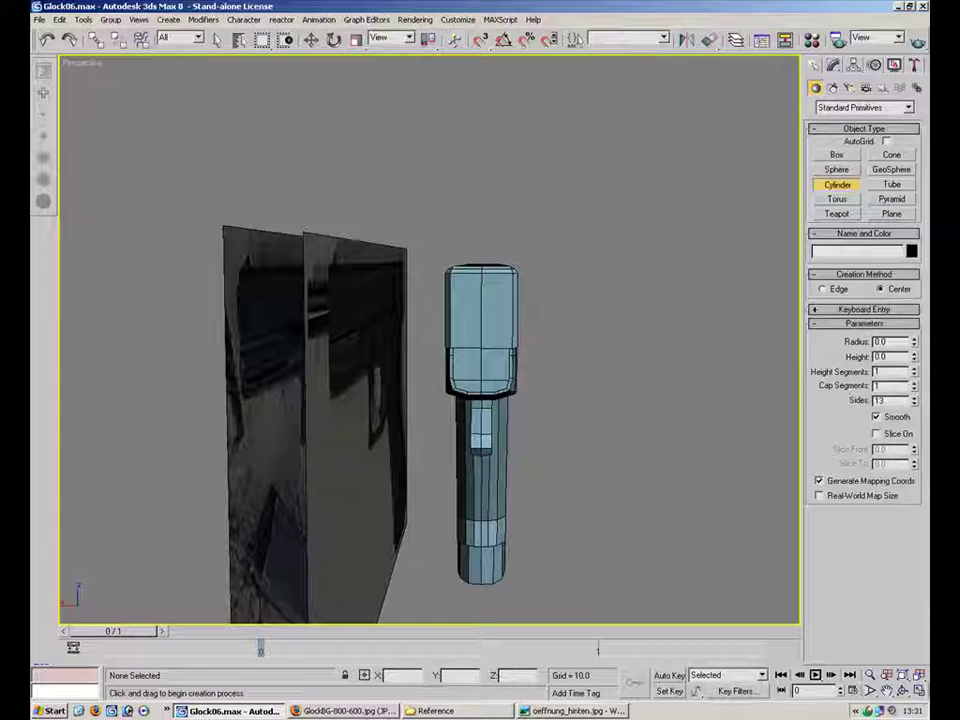
pyautogui.click(916, 689)
pyautogui.scroll(-5, 354, 274)
pyautogui.scroll(-2, 620, 125)
pyautogui.scroll(-5, 619, 125)
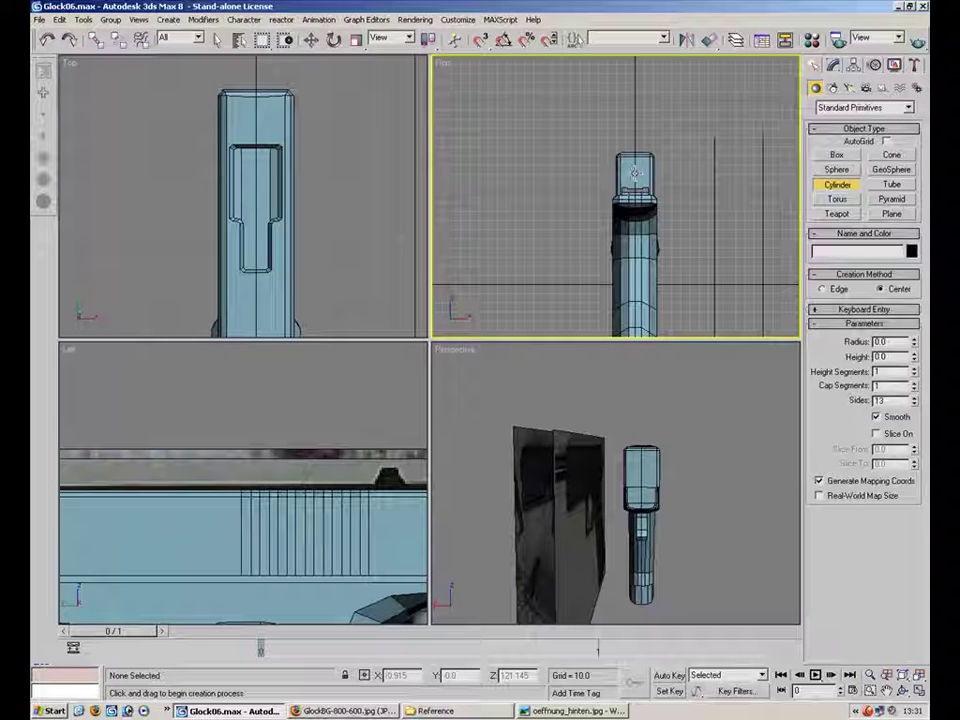
pyautogui.moveTo(632, 180); pyautogui.dragTo(626, 188)
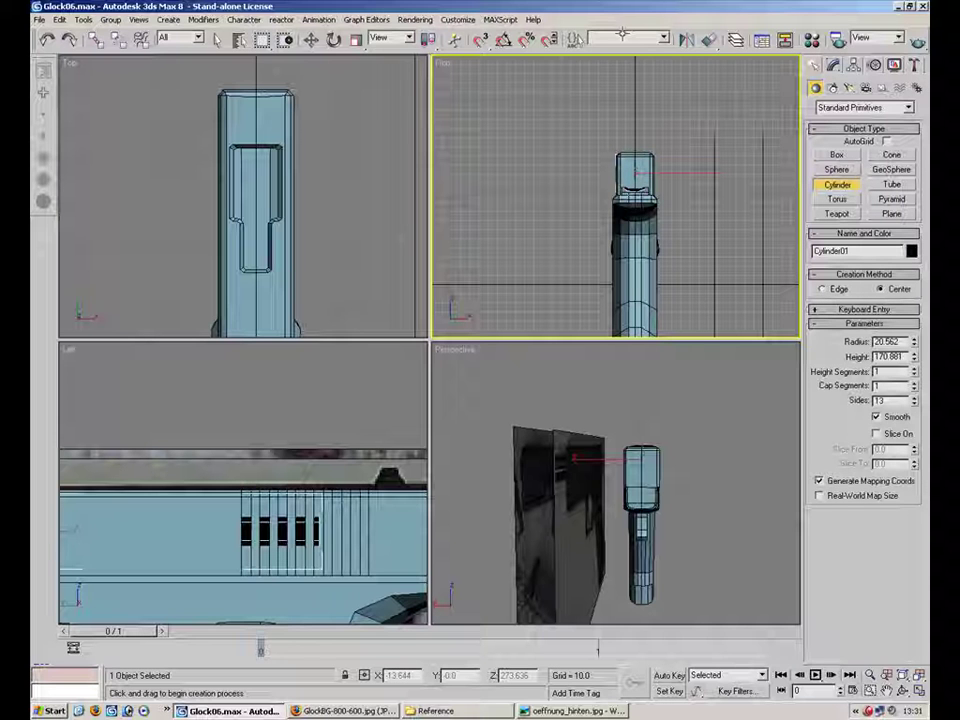
# Step: Move the cylinder forward along the slide until its end sticks out of the muzzle
pyautogui.click(312, 40)
pyautogui.keyDown('alt'); pyautogui.moveTo(679, 492); pyautogui.dragTo(650, 525, button='middle'); pyautogui.keyUp('alt')
pyautogui.click(918, 691)
pyautogui.keyDown('alt'); pyautogui.moveTo(560, 380); pyautogui.dragTo(455, 430, button='middle'); pyautogui.keyUp('alt')
pyautogui.moveTo(429, 360); pyautogui.dragTo(89, 483)
pyautogui.keyDown('alt'); pyautogui.moveTo(89, 483); pyautogui.dragTo(484, 407, button='middle'); pyautogui.keyUp('alt')
# Step: Convert the cylinder to an Editable Poly and assign it the blue 01 - Default material
pyautogui.rightClick(485, 408)
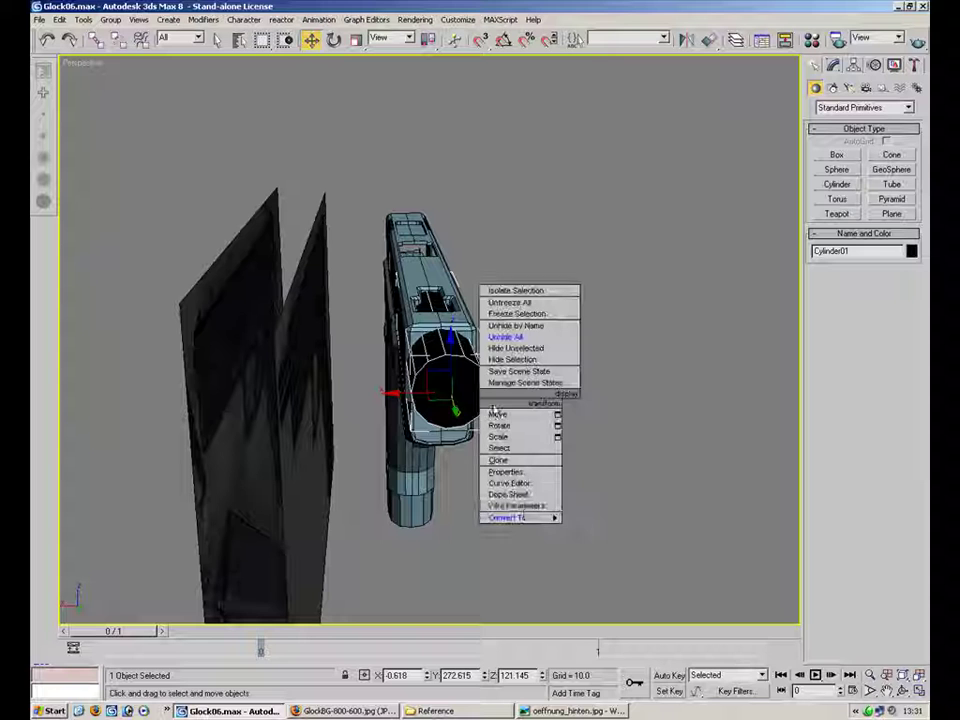
pyautogui.moveTo(515, 517)
pyautogui.click(612, 527)
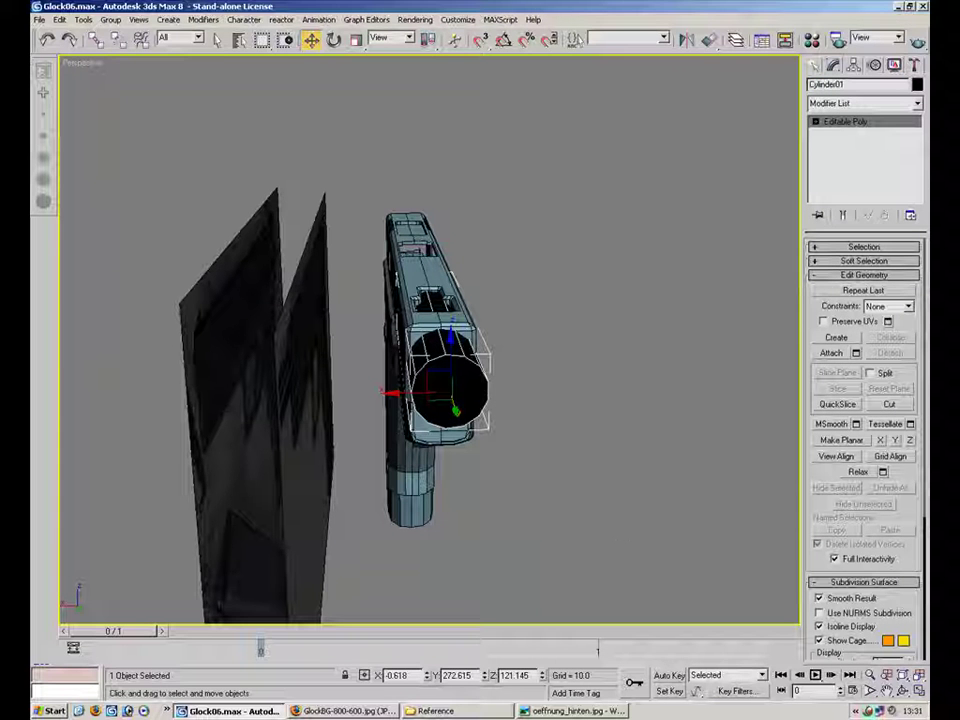
pyautogui.press('m')
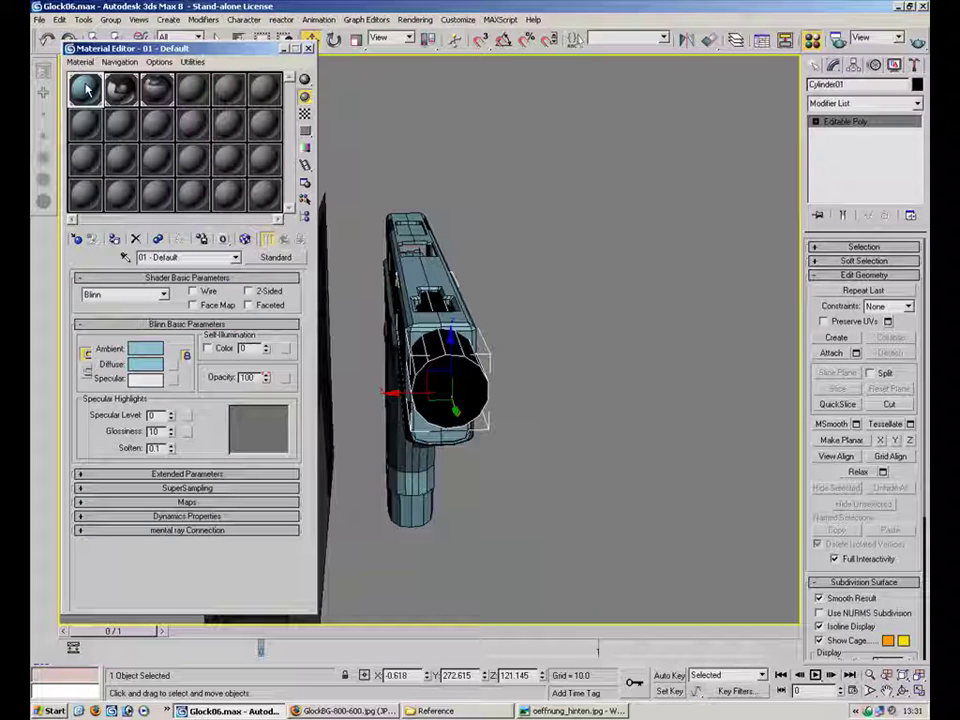
pyautogui.moveTo(430, 468); pyautogui.dragTo(478, 385)
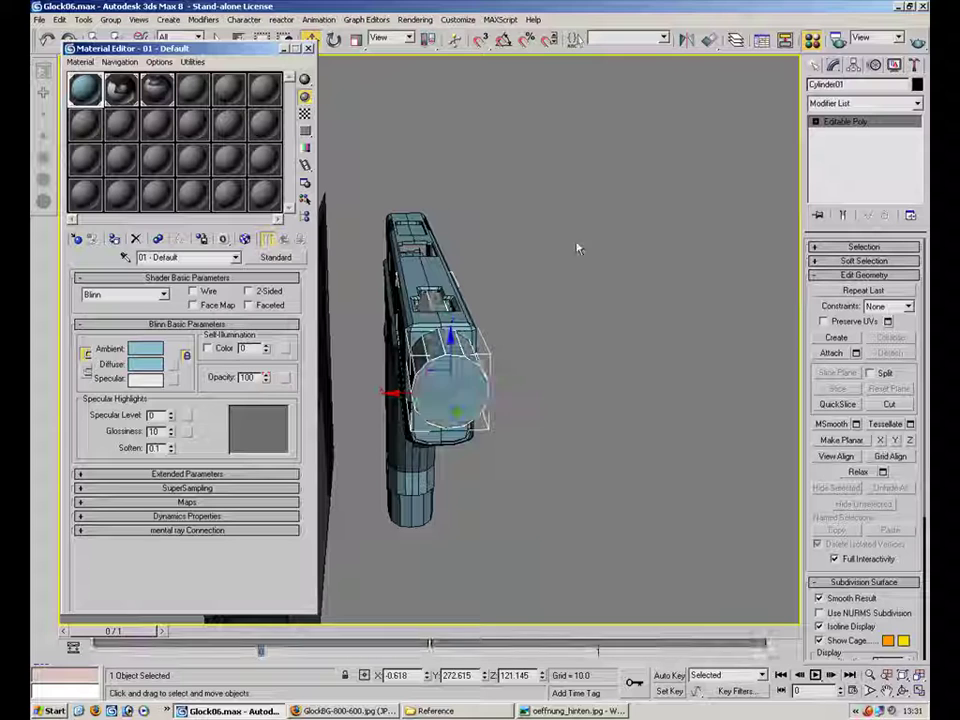
pyautogui.click(309, 48)
pyautogui.keyDown('alt'); pyautogui.moveTo(510, 302); pyautogui.dragTo(565, 251, button='middle'); pyautogui.keyUp('alt')
# Step: At vertex level, scale the whole cylinder down across X and Z until it is narrower than the slide
pyautogui.keyDown('alt'); pyautogui.moveTo(494, 264); pyautogui.dragTo(364, 247, button='middle'); pyautogui.keyUp('alt')
pyautogui.click(816, 121)
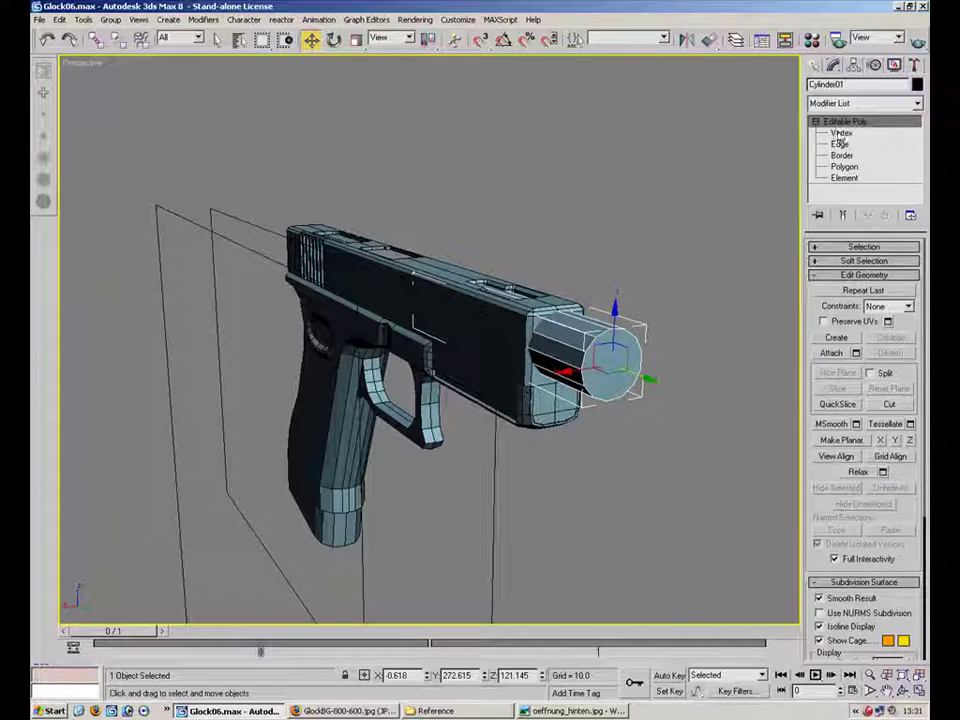
pyautogui.click(840, 133)
pyautogui.press('r')
pyautogui.keyDown('alt'); pyautogui.moveTo(437, 108); pyautogui.dragTo(441, 295, button='middle'); pyautogui.keyUp('alt')
pyautogui.moveTo(447, 307); pyautogui.dragTo(445, 316)
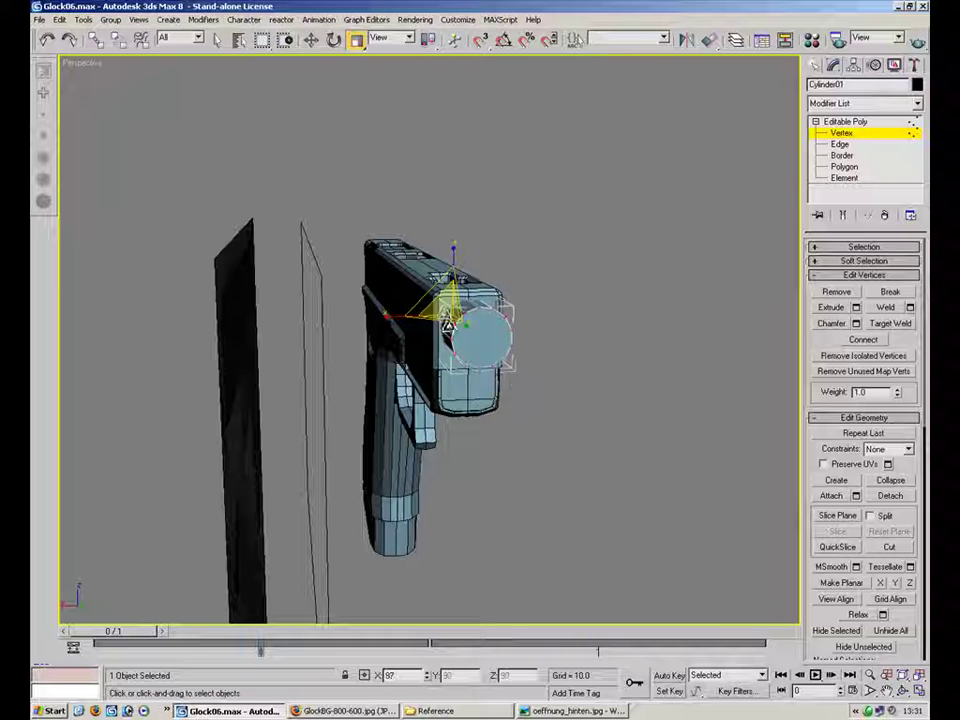
pyautogui.rightClick(357, 40)
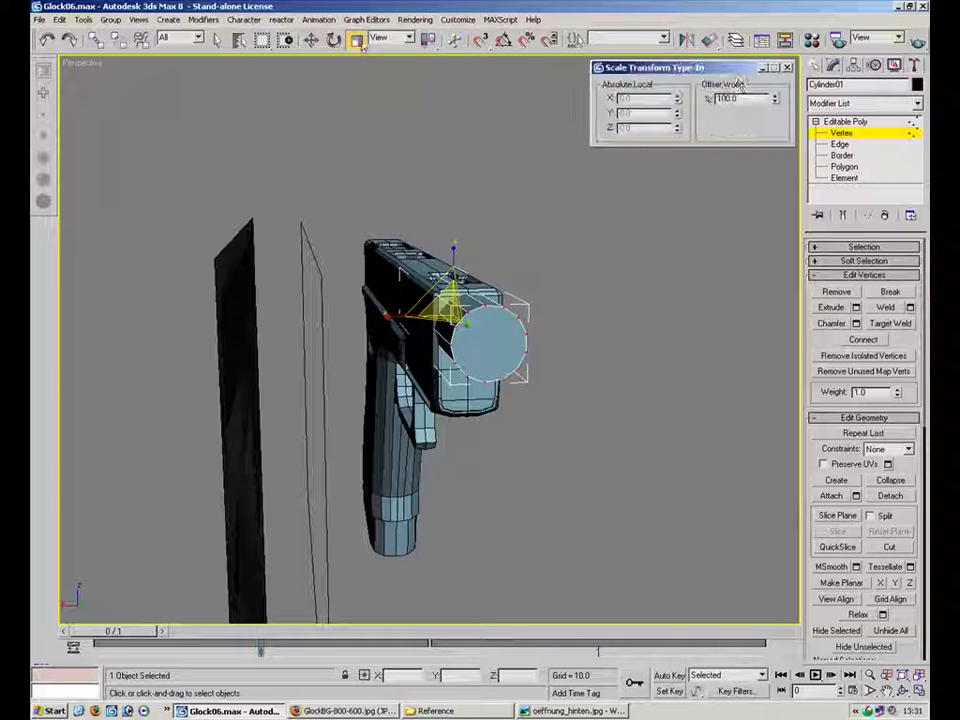
pyautogui.click(787, 67)
pyautogui.keyDown('alt'); pyautogui.moveTo(586, 340); pyautogui.dragTo(542, 348, button='middle'); pyautogui.keyUp('alt')
pyautogui.moveTo(425, 266); pyautogui.dragTo(438, 283)
pyautogui.keyDown('alt'); pyautogui.moveTo(440, 280); pyautogui.dragTo(594, 283, button='middle'); pyautogui.keyUp('alt')
pyautogui.scroll(4, 594, 283)
pyautogui.keyDown('alt'); pyautogui.moveTo(471, 231); pyautogui.dragTo(593, 224, button='middle'); pyautogui.keyUp('alt')
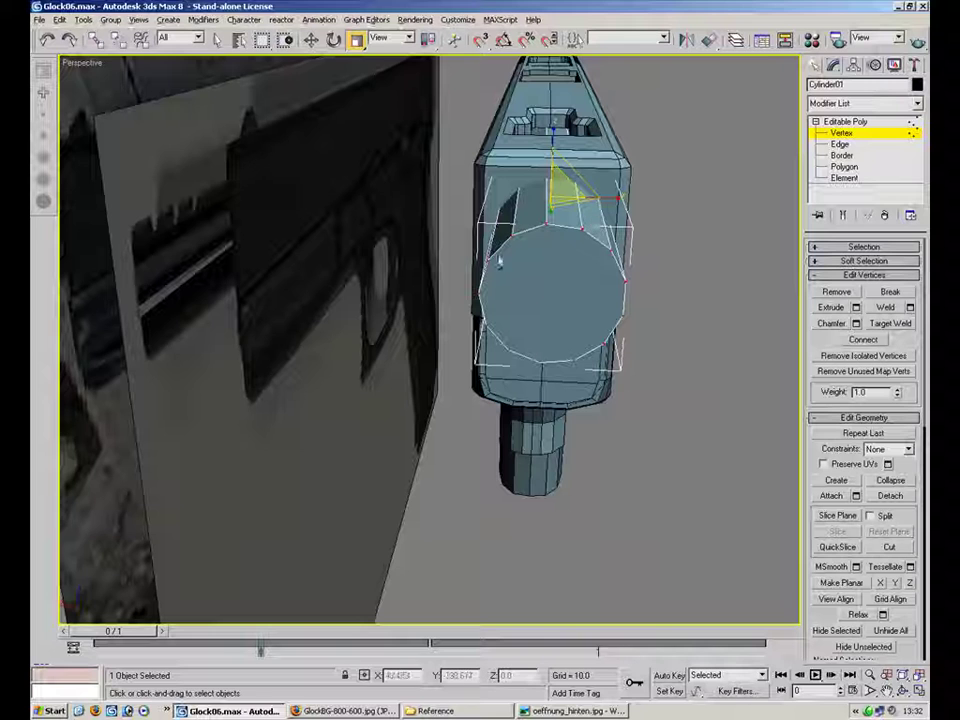
# Step: In the Left view, move the cylinder's vertices along the slide so the front end meets the tip of the reference barrel
pyautogui.hotkey('alt', 'w')
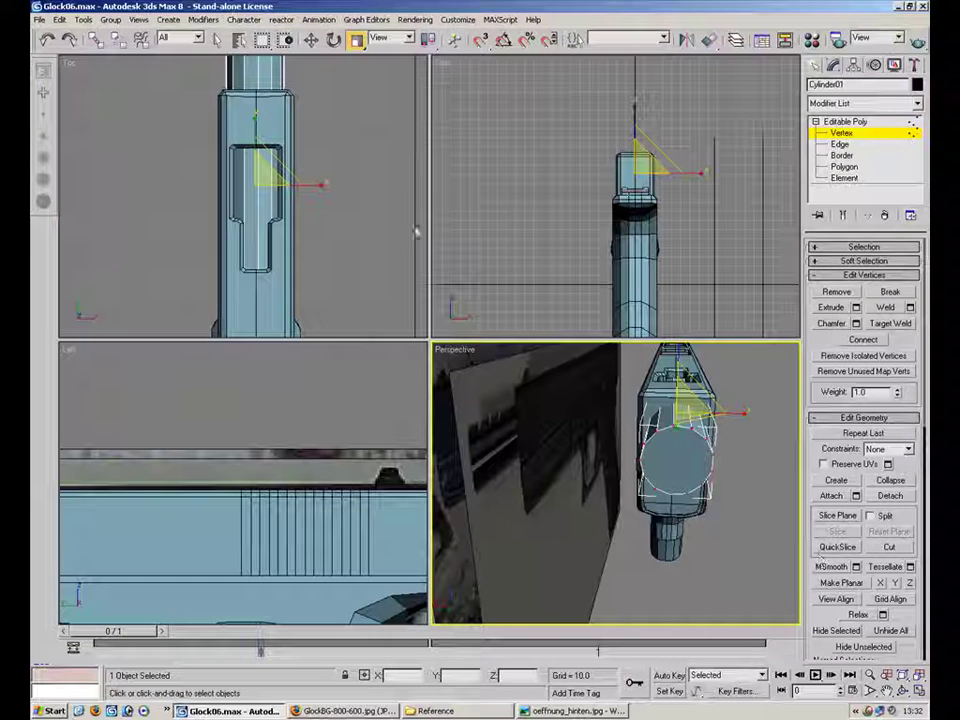
pyautogui.moveTo(256, 476); pyautogui.dragTo(246, 457, button='middle')
pyautogui.scroll(-5, 230, 462)
pyautogui.moveTo(183, 468); pyautogui.dragTo(346, 460, button='middle')
pyautogui.scroll(3, 364, 467)
pyautogui.scroll(2, 364, 467)
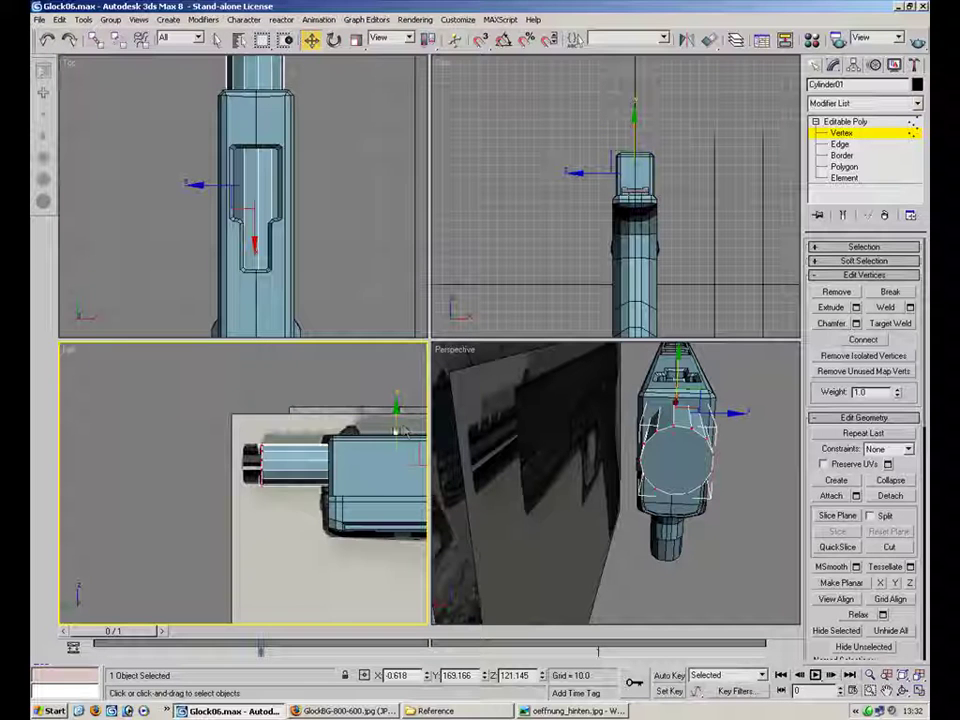
pyautogui.moveTo(401, 429); pyautogui.dragTo(325, 434, button='middle')
pyautogui.moveTo(374, 468); pyautogui.dragTo(357, 471)
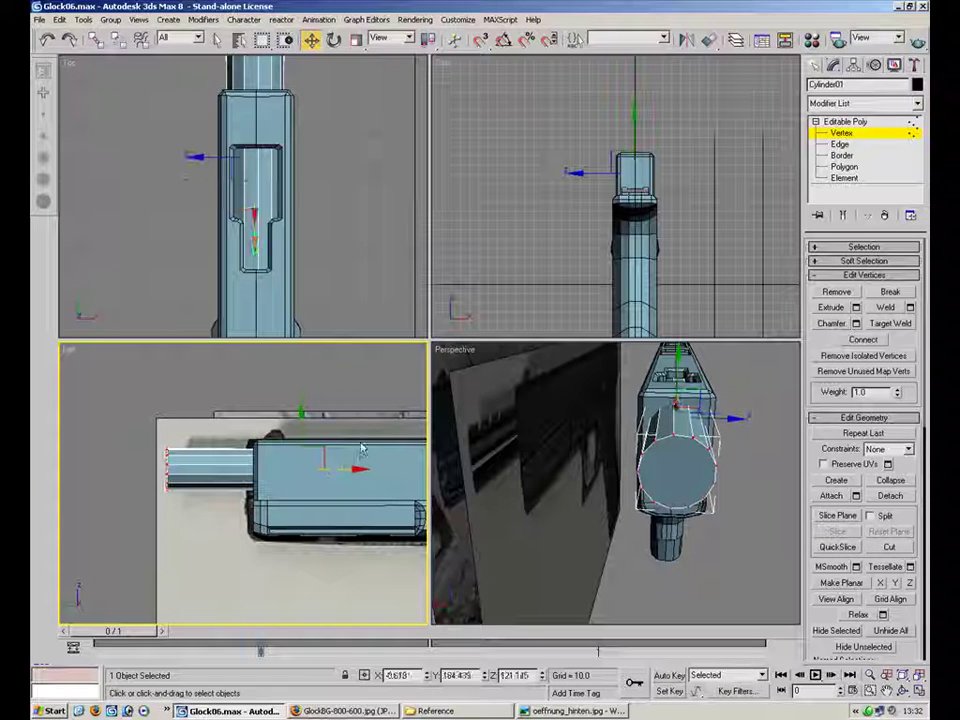
# Step: Scale the barrel vertices slightly thinner across X and Z, clear the selection and inspect the barrel from both sides
pyautogui.click(357, 41)
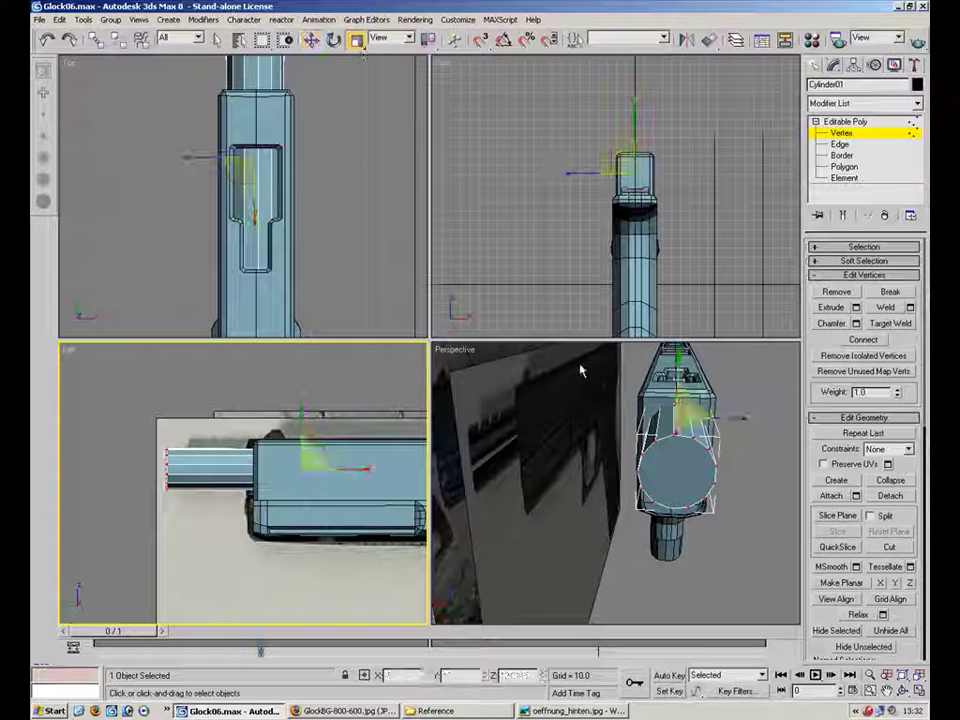
pyautogui.keyDown('alt'); pyautogui.moveTo(672, 449); pyautogui.dragTo(602, 420, button='middle'); pyautogui.keyUp('alt')
pyautogui.moveTo(623, 413)
pyautogui.mouseDown()
pyautogui.moveTo(594, 428)
pyautogui.moveTo(619, 419)
pyautogui.moveTo(611, 422)
pyautogui.mouseUp()
pyautogui.rightClick(606, 419)
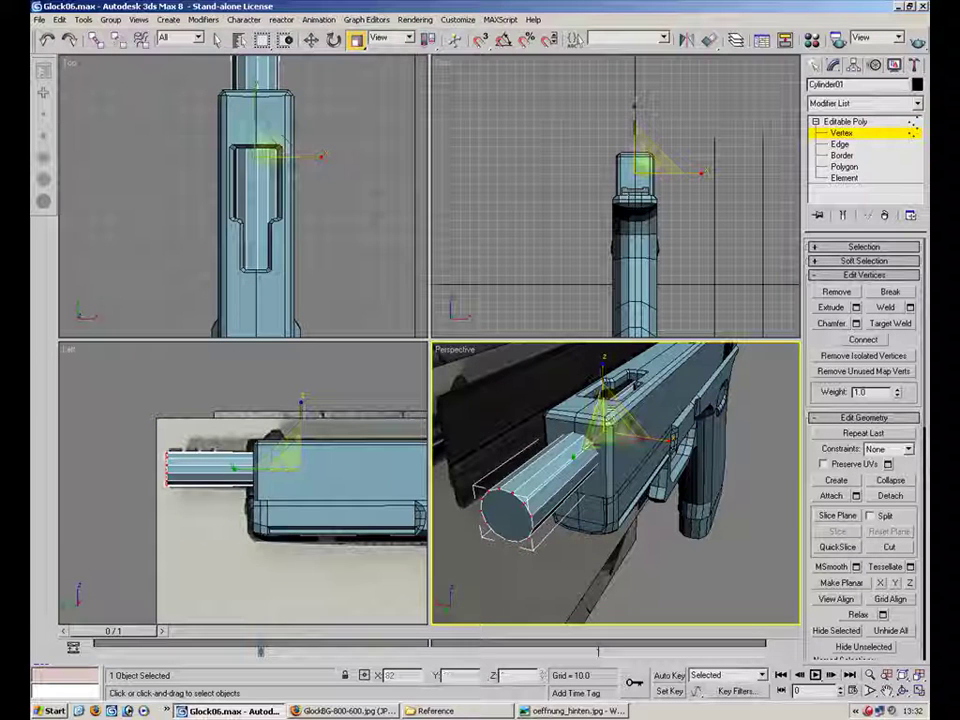
pyautogui.click(312, 40)
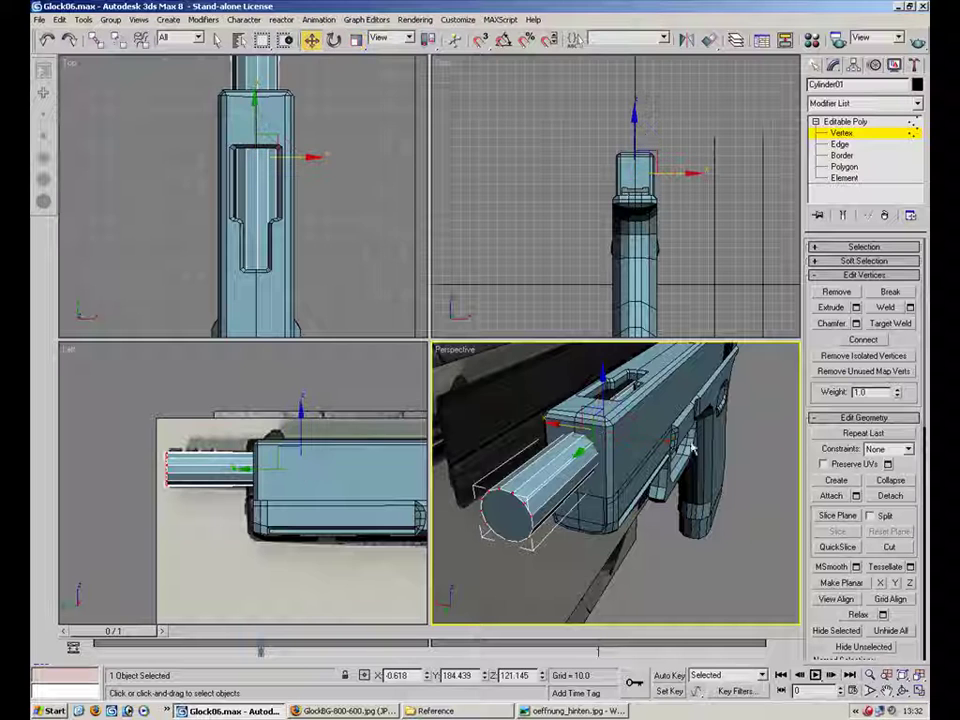
pyautogui.click(756, 450)
pyautogui.keyDown('alt'); pyautogui.moveTo(643, 436); pyautogui.dragTo(544, 457, button='middle'); pyautogui.keyUp('alt')
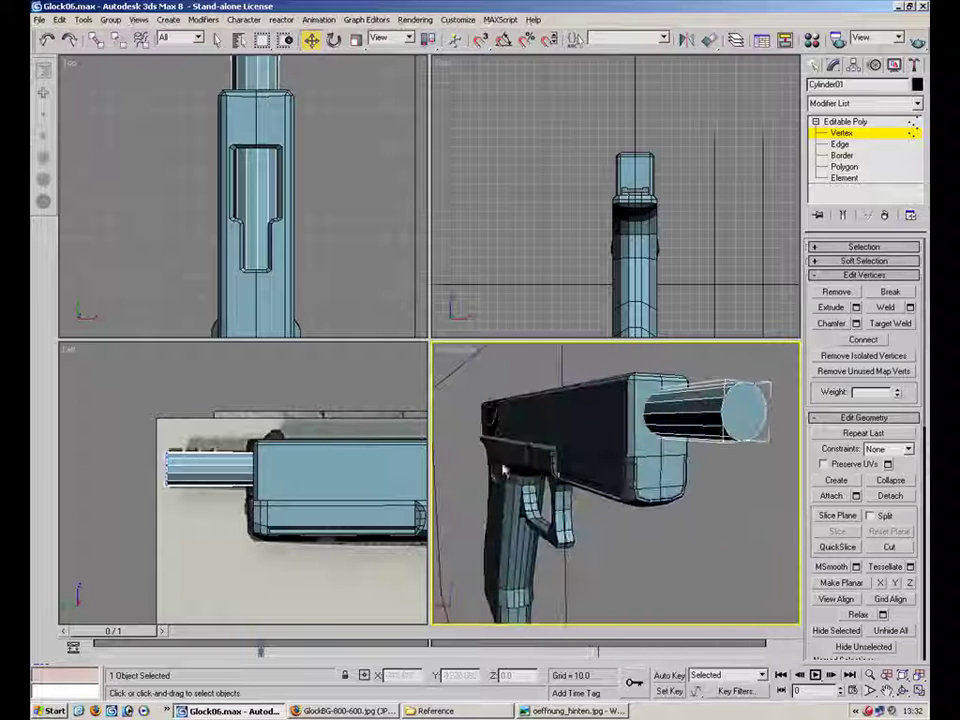
pyautogui.keyDown('alt'); pyautogui.moveTo(706, 475); pyautogui.dragTo(538, 512, button='middle'); pyautogui.keyUp('alt')
pyautogui.keyDown('alt'); pyautogui.moveTo(315, 474); pyautogui.dragTo(347, 467, button='middle'); pyautogui.keyUp('alt')
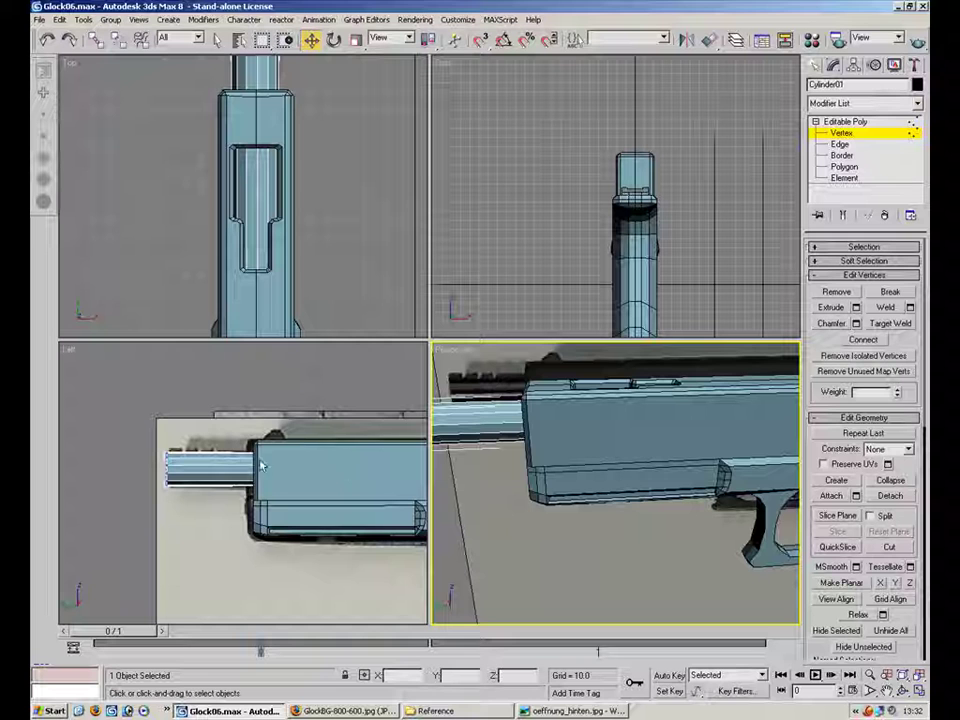
# Step: Pull the barrel's front-end vertices back toward the slide, scale them slightly wider across X and Z and leave vertex editing
pyautogui.moveTo(120, 392); pyautogui.dragTo(222, 468)
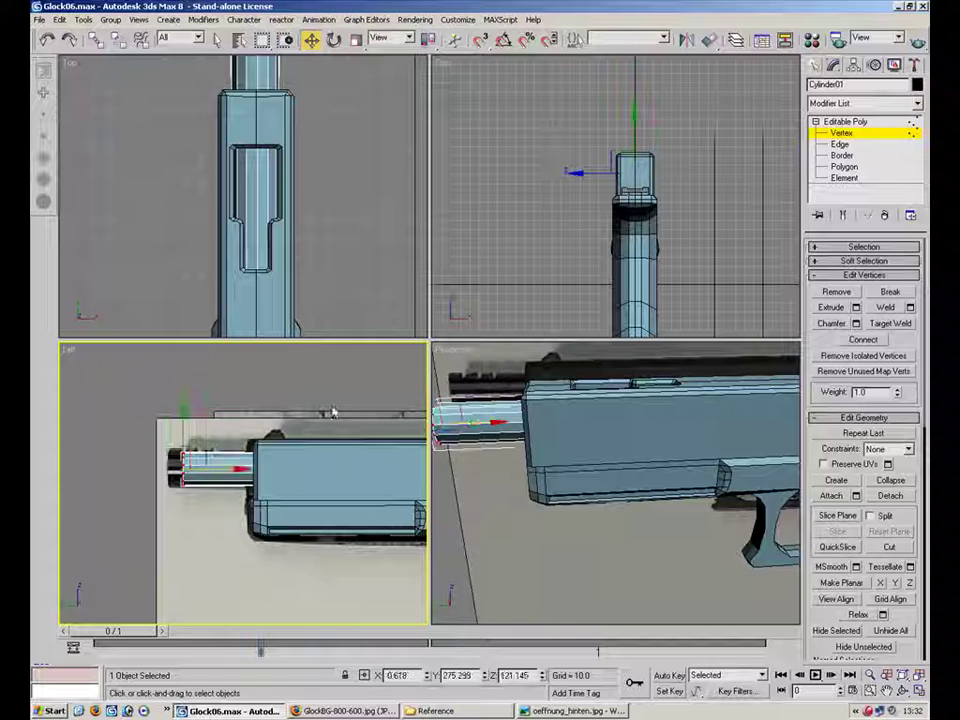
pyautogui.click(359, 41)
pyautogui.moveTo(582, 437); pyautogui.dragTo(724, 450, button='middle')
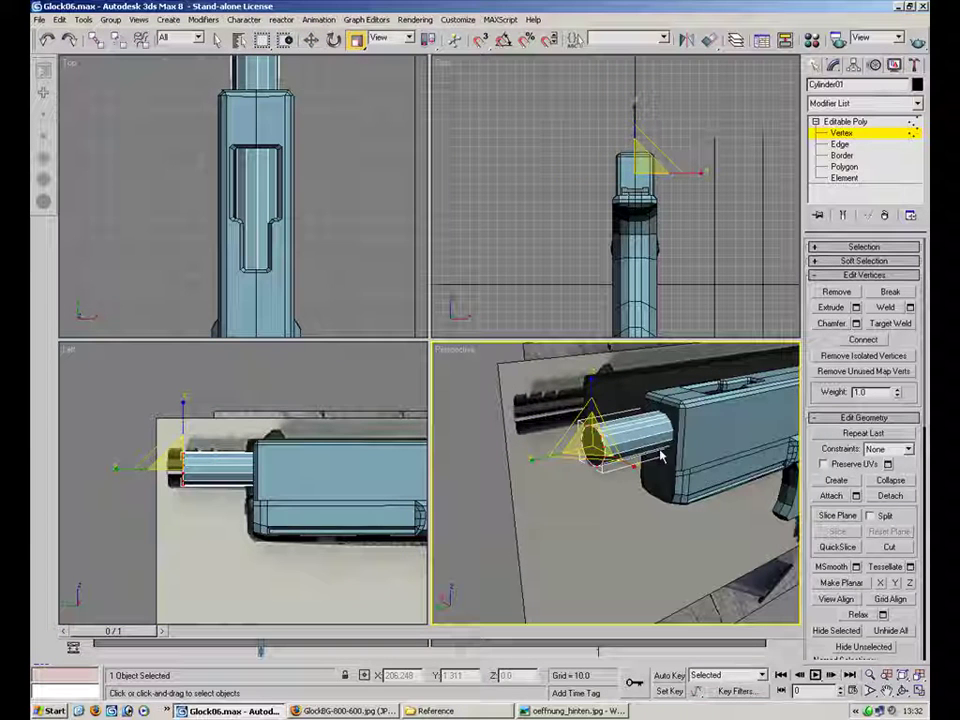
pyautogui.moveTo(606, 437); pyautogui.dragTo(612, 429)
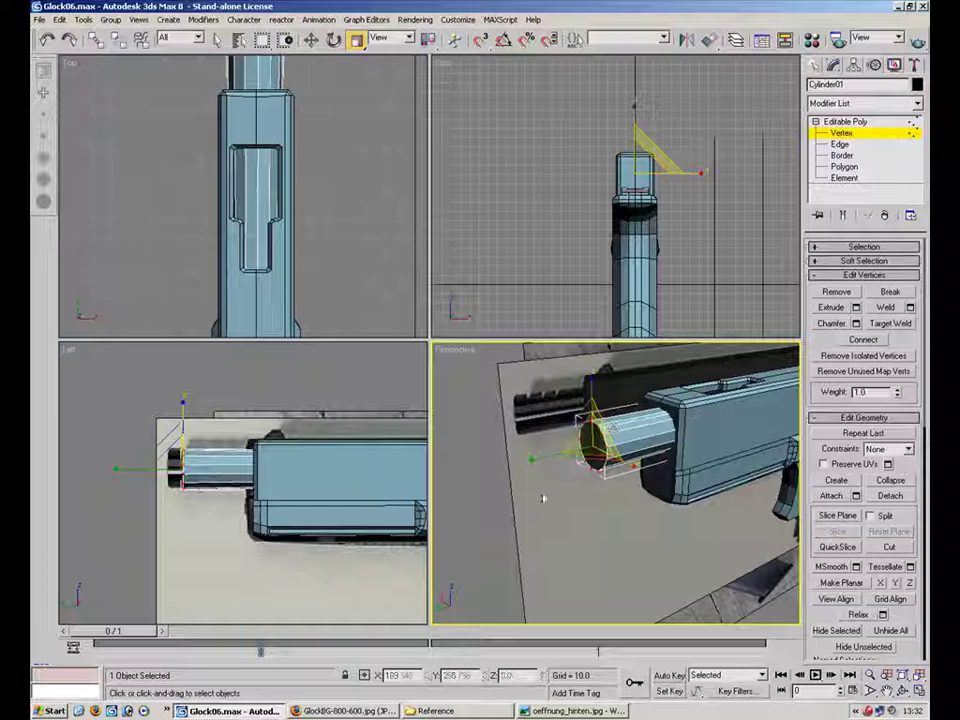
pyautogui.click(504, 522)
pyautogui.click(919, 690)
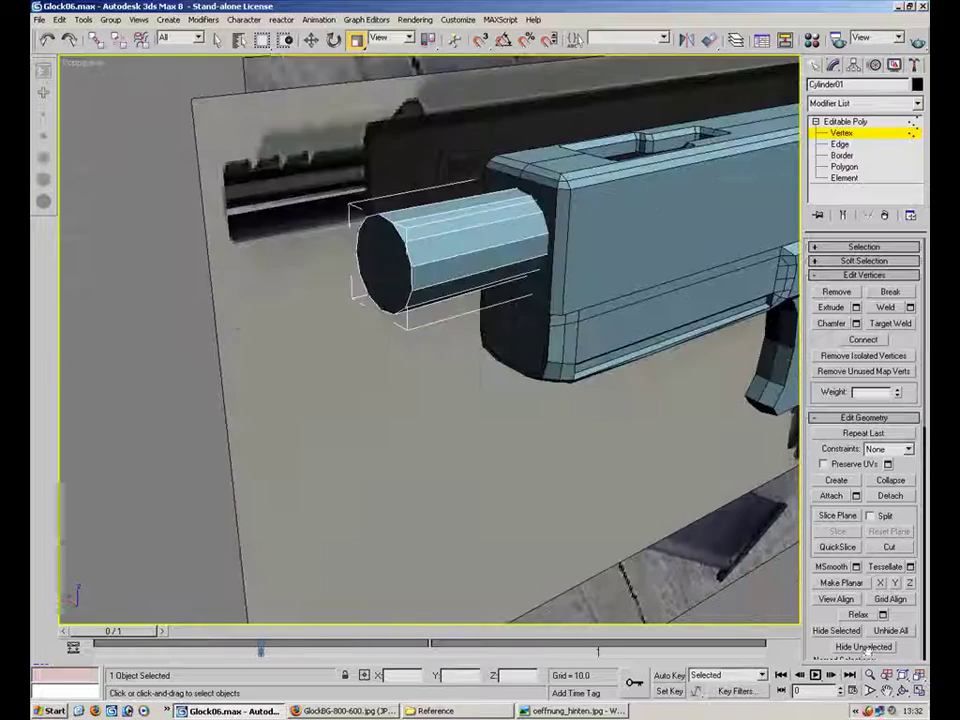
pyautogui.moveTo(566, 259); pyautogui.dragTo(560, 387, button='middle')
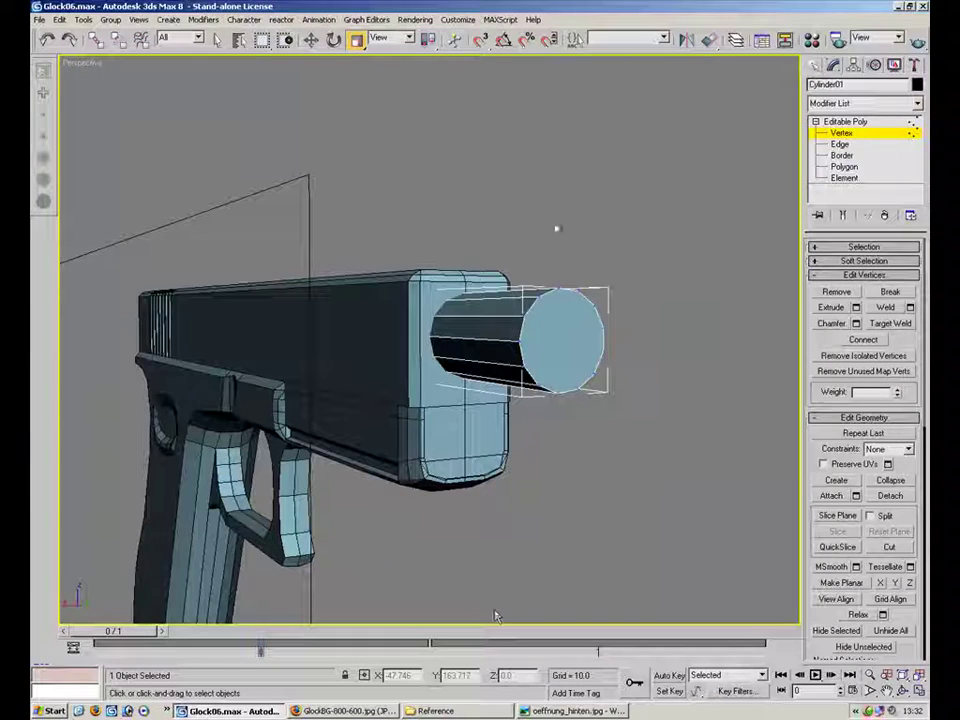
pyautogui.click(833, 121)
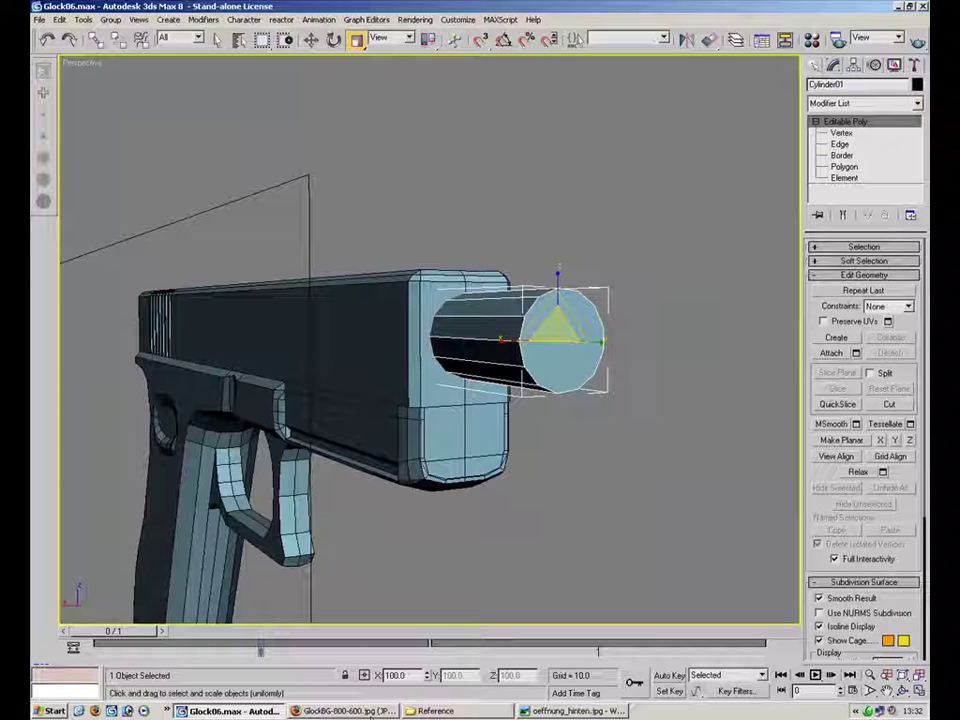
# Step: Select the slide and extend the edges of its stepped top opening further down as new wall faces inside the slide
pyautogui.keyDown('alt'); pyautogui.moveTo(561, 506); pyautogui.dragTo(540, 370, button='middle'); pyautogui.keyUp('alt')
pyautogui.click(540, 370)
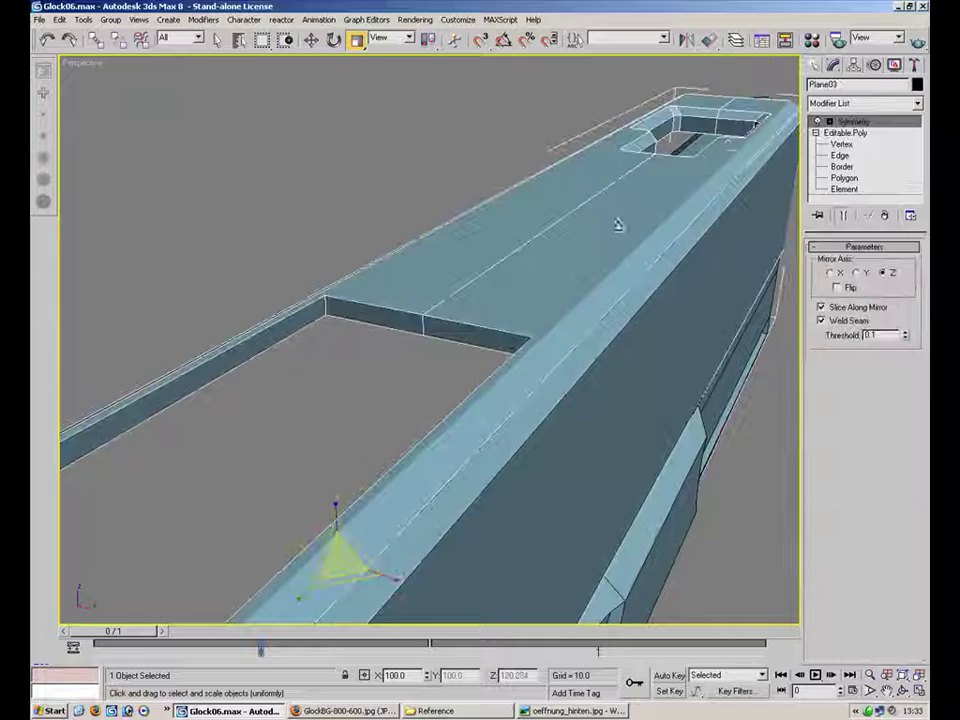
pyautogui.click(840, 155)
pyautogui.keyDown('alt'); pyautogui.moveTo(392, 330); pyautogui.dragTo(462, 101, button='middle'); pyautogui.keyUp('alt')
pyautogui.click(311, 40)
pyautogui.keyDown('shift'); pyautogui.moveTo(348, 304); pyautogui.dragTo(350, 432); pyautogui.keyUp('shift')
pyautogui.keyDown('alt'); pyautogui.moveTo(350, 432); pyautogui.dragTo(580, 207, button='middle'); pyautogui.keyUp('alt')
pyautogui.scroll(4, 414, 263)
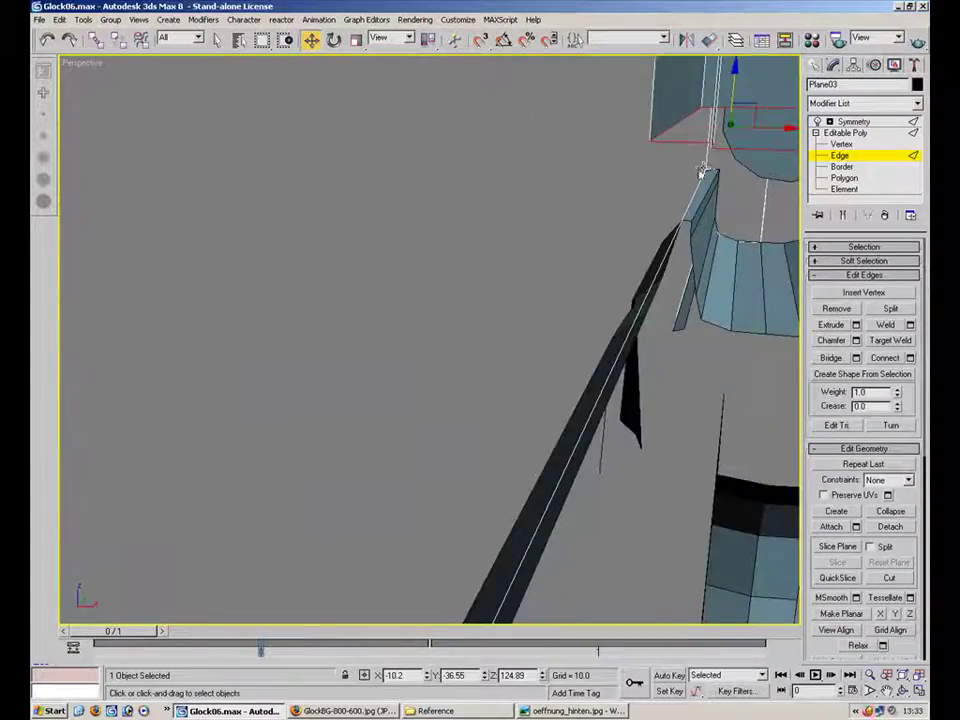
pyautogui.keyDown('alt'); pyautogui.moveTo(703, 171); pyautogui.dragTo(662, 180, button='middle'); pyautogui.keyUp('alt')
pyautogui.moveTo(555, 212); pyautogui.dragTo(555, 250)
# Step: At polygon level, create a floor polygon joining the lower corners of the opening's walls, undoing the first try to include the step corner
pyautogui.keyDown('alt'); pyautogui.moveTo(604, 258); pyautogui.dragTo(676, 327, button='middle'); pyautogui.keyUp('alt')
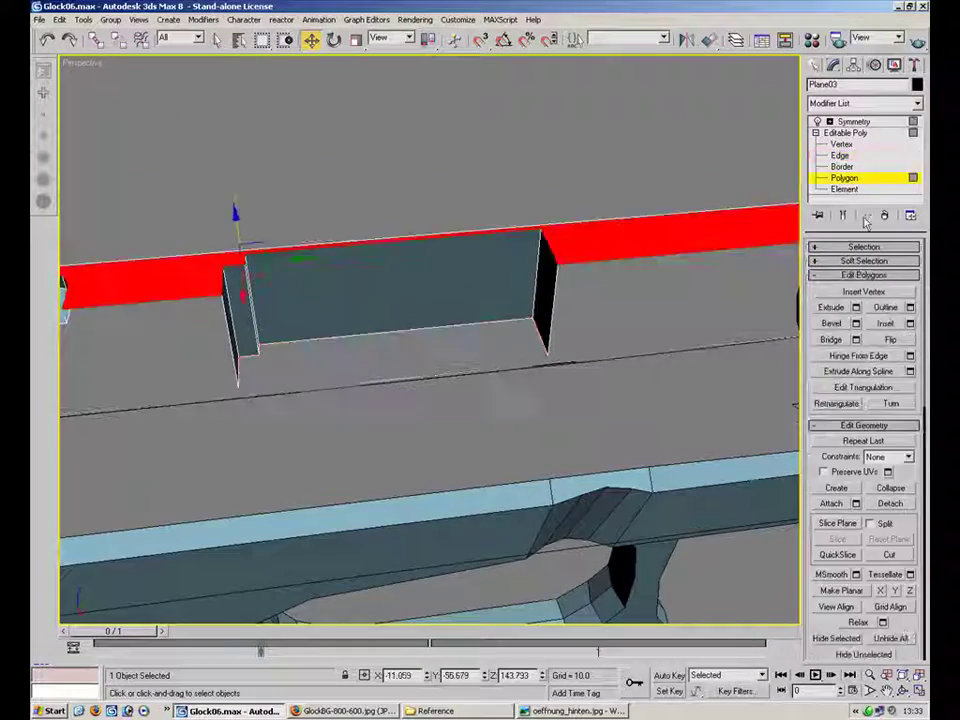
pyautogui.click(836, 487)
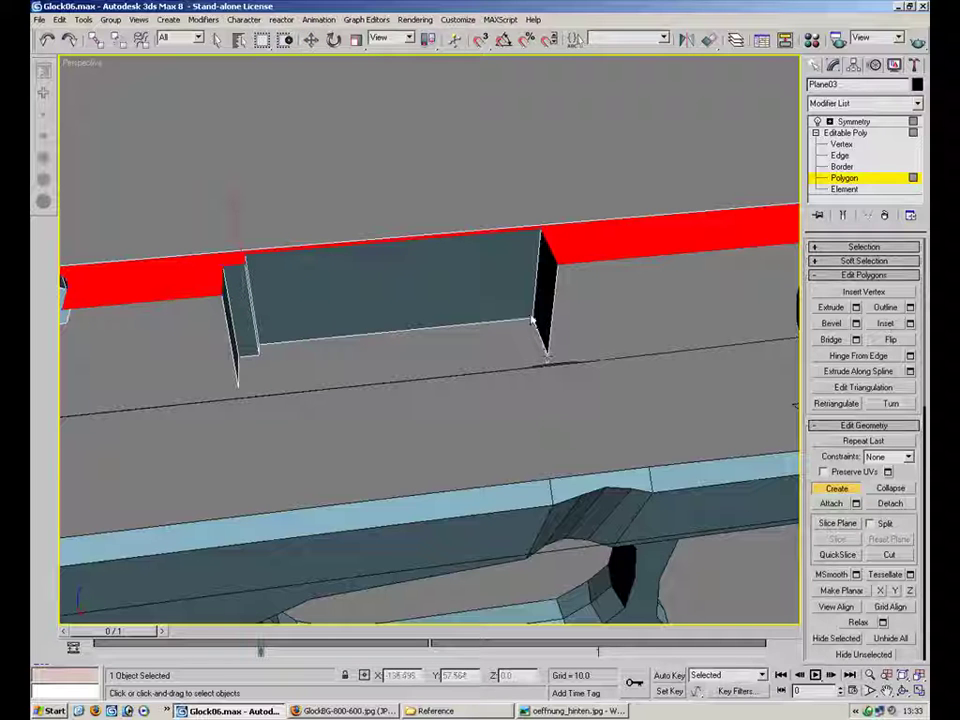
pyautogui.click(261, 343)
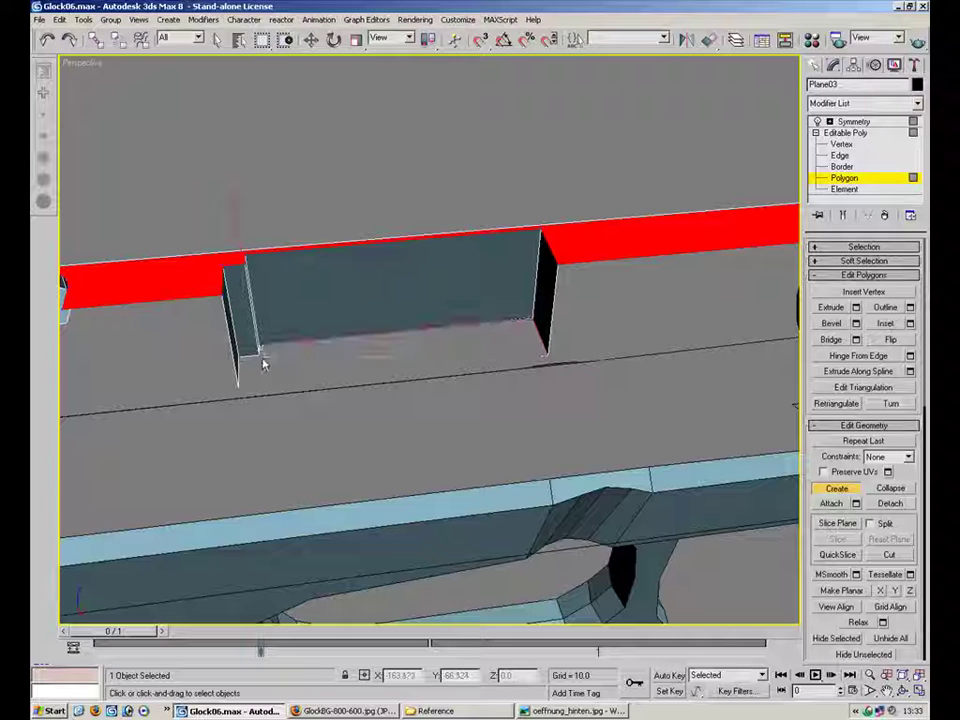
pyautogui.doubleClick(238, 385)
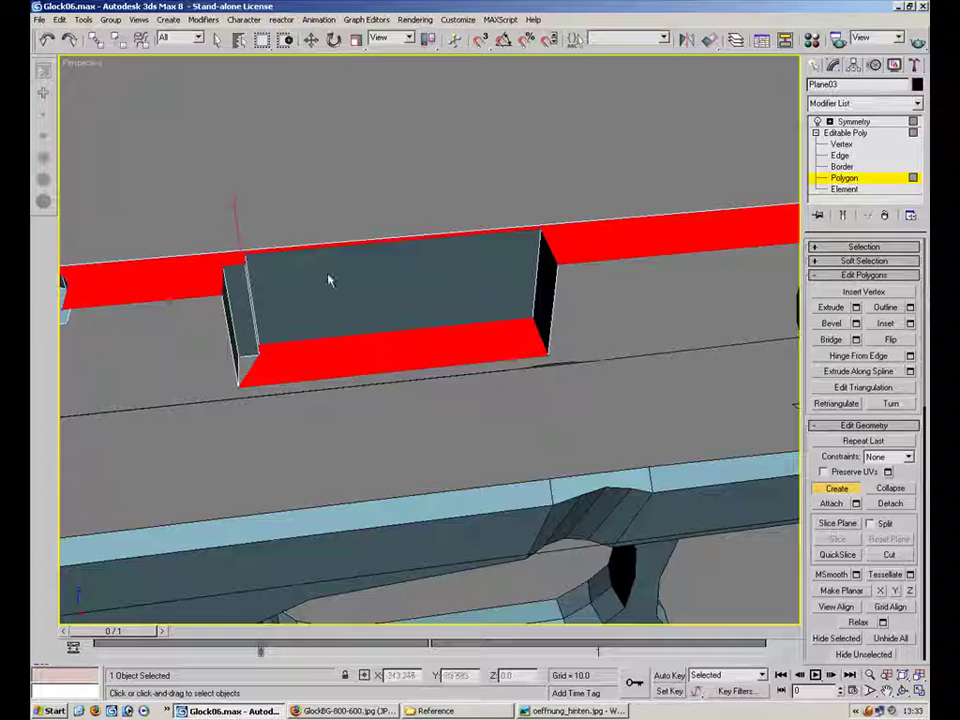
pyautogui.hotkey('ctrl', 'z')
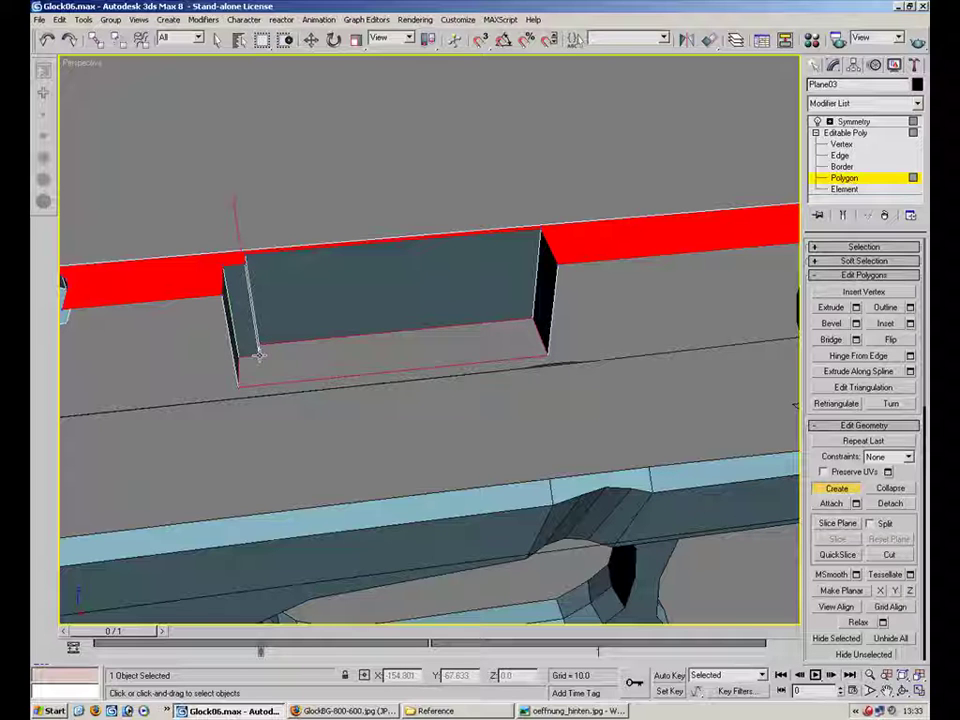
pyautogui.click(249, 355)
pyautogui.click(392, 206)
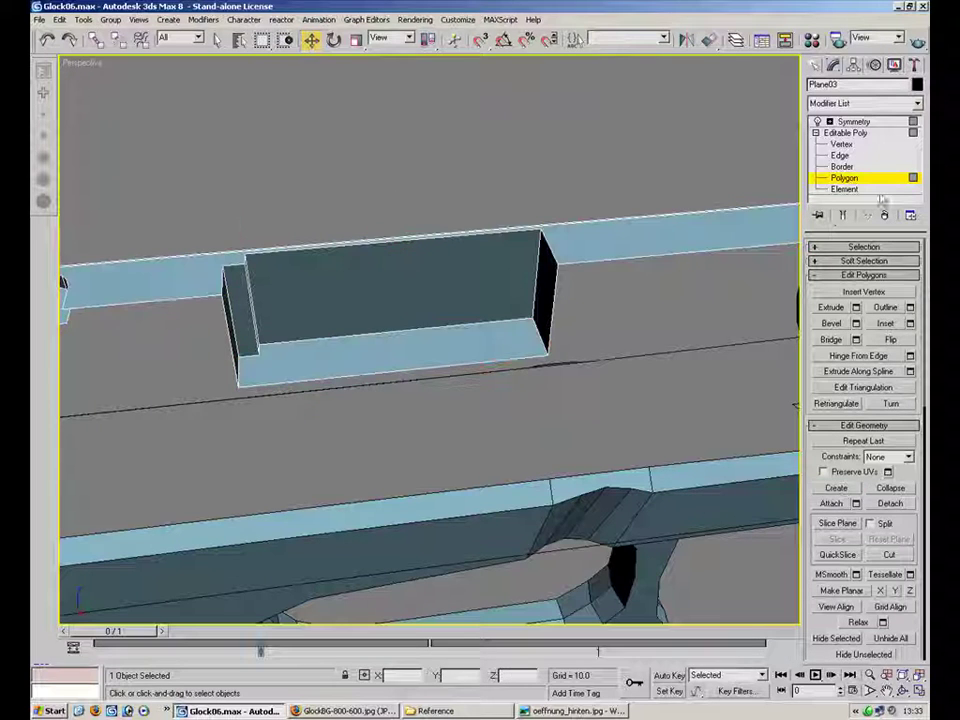
# Step: Leave the slide's polygon editing, clear the selection and inspect the closed opening and the whole pistol from the other side
pyautogui.click(848, 189)
pyautogui.click(849, 191)
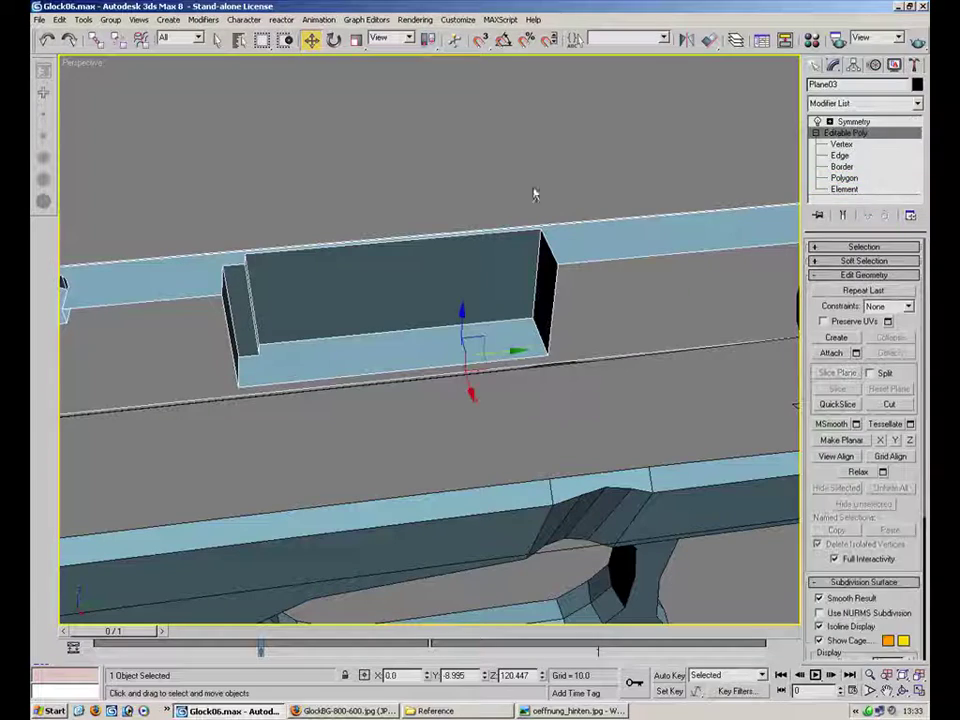
pyautogui.click(626, 195)
pyautogui.keyDown('alt'); pyautogui.moveTo(448, 302); pyautogui.dragTo(700, 345, button='middle'); pyautogui.keyUp('alt')
pyautogui.scroll(-4, 412, 368)
pyautogui.scroll(4, 480, 338)
pyautogui.keyDown('alt'); pyautogui.moveTo(480, 338); pyautogui.dragTo(700, 338, button='middle'); pyautogui.keyUp('alt')
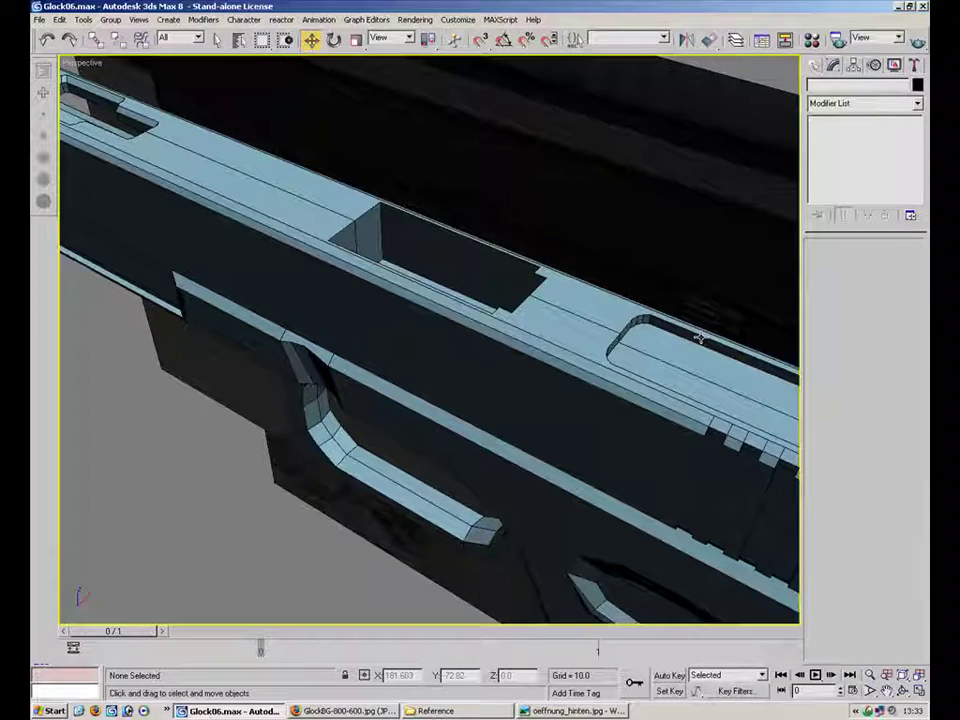
pyautogui.moveTo(380, 255); pyautogui.dragTo(680, 350, button='middle')
pyautogui.scroll(-4, 508, 318)
pyautogui.moveTo(680, 350); pyautogui.dragTo(697, 397, button='middle')
pyautogui.moveTo(697, 397); pyautogui.dragTo(817, 385, button='middle')
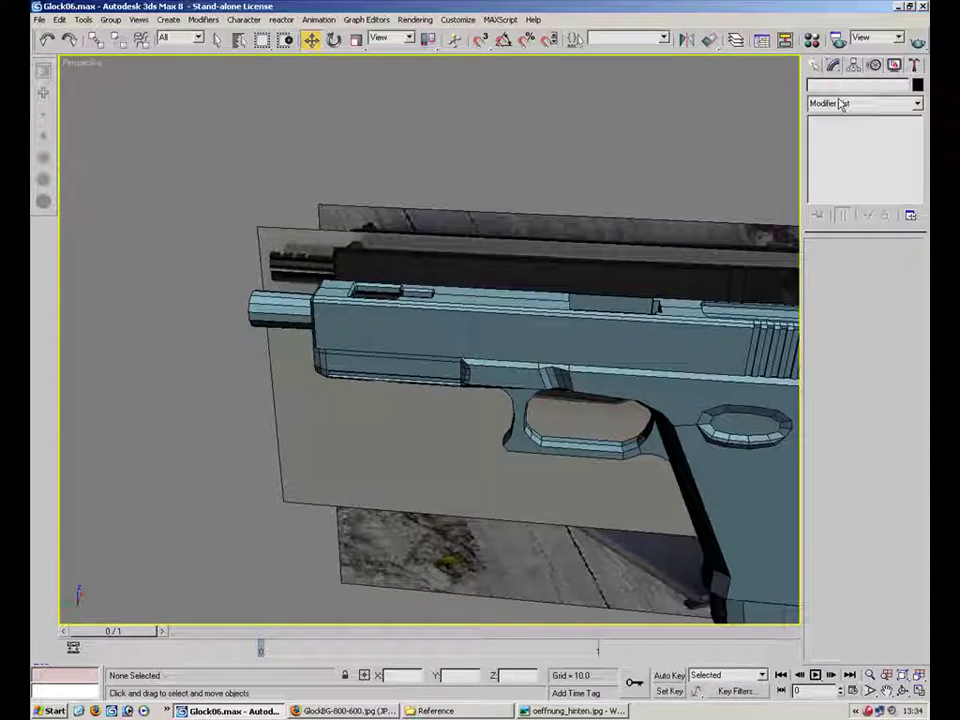
# Step: Create a plane about 7.5 long and 15.5 wide over the front sight position, just above the slide's front, in the Left view
pyautogui.click(815, 65)
pyautogui.click(891, 214)
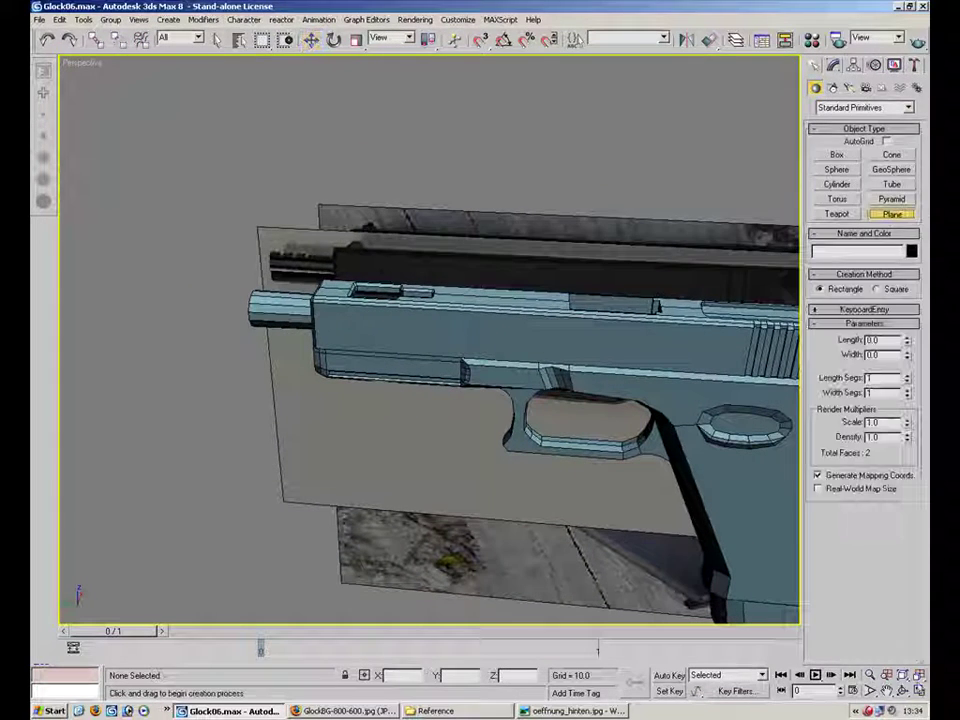
pyautogui.click(919, 690)
pyautogui.scroll(3, 292, 462)
pyautogui.scroll(2, 292, 462)
pyautogui.click(315, 436)
pyautogui.moveTo(254, 428); pyautogui.dragTo(266, 414)
pyautogui.press('w')
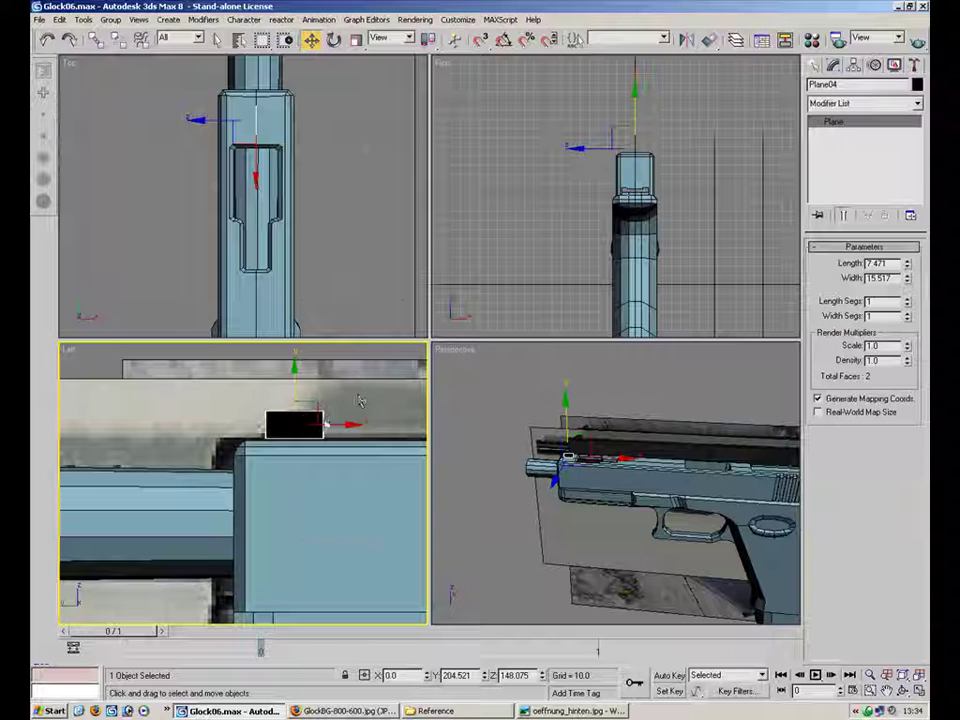
# Step: Convert the new plane to an Editable Poly and assign it the blue 01 - Default material
pyautogui.rightClick(365, 408)
pyautogui.moveTo(332, 531)
pyautogui.click(438, 537)
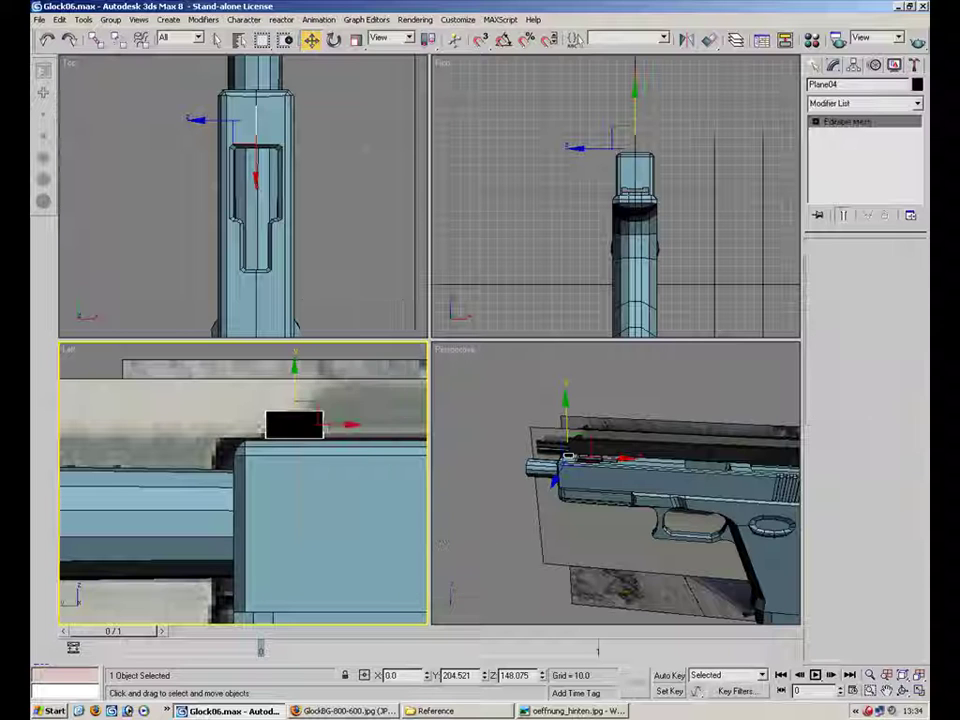
pyautogui.rightClick(300, 414)
pyautogui.click(432, 547)
pyautogui.press('m')
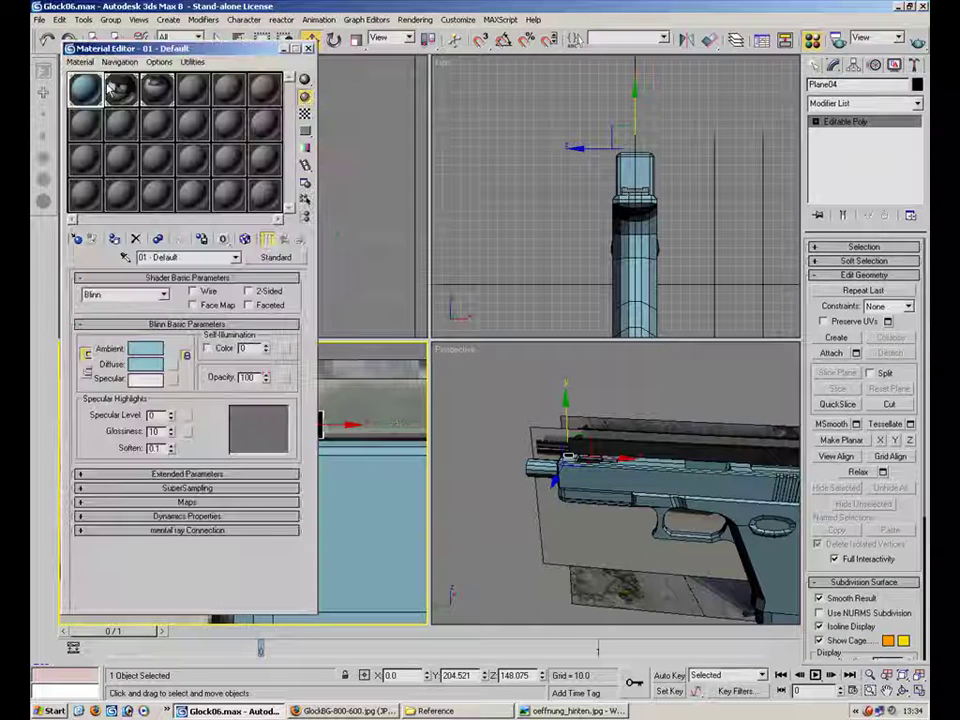
pyautogui.click(308, 49)
# Step: At frame 1, lower the plane's two upper vertices and pull them inward into a trapezoid following the front sight in the reference
pyautogui.press('.')
pyautogui.moveTo(300, 423); pyautogui.dragTo(276, 408, button='middle')
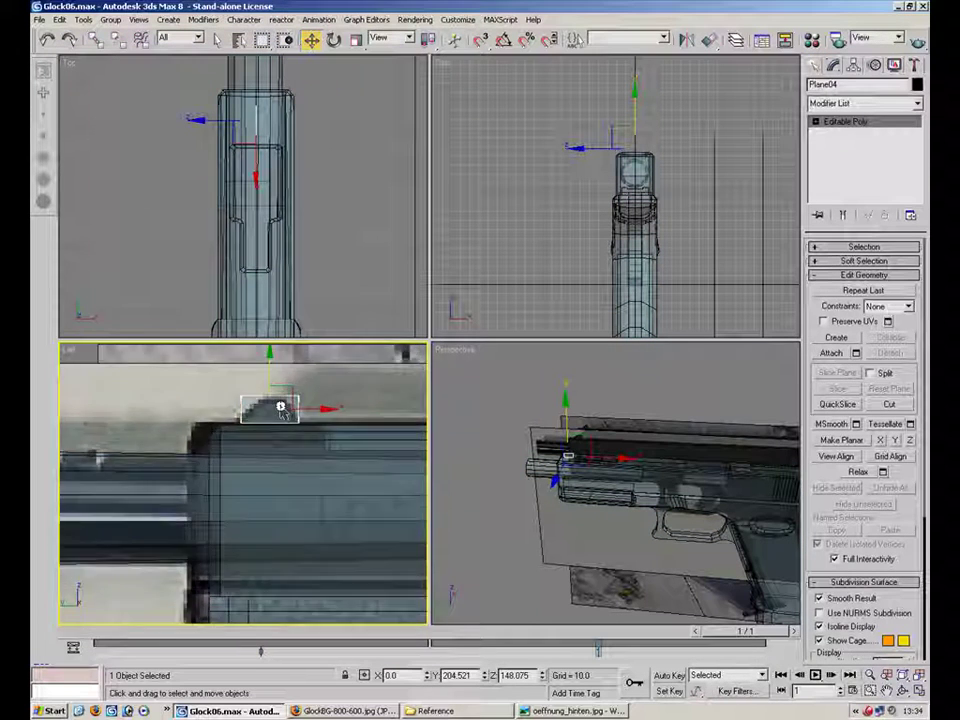
pyautogui.scroll(3, 275, 408)
pyautogui.moveTo(343, 356); pyautogui.dragTo(345, 464, button='middle')
pyautogui.press('1')
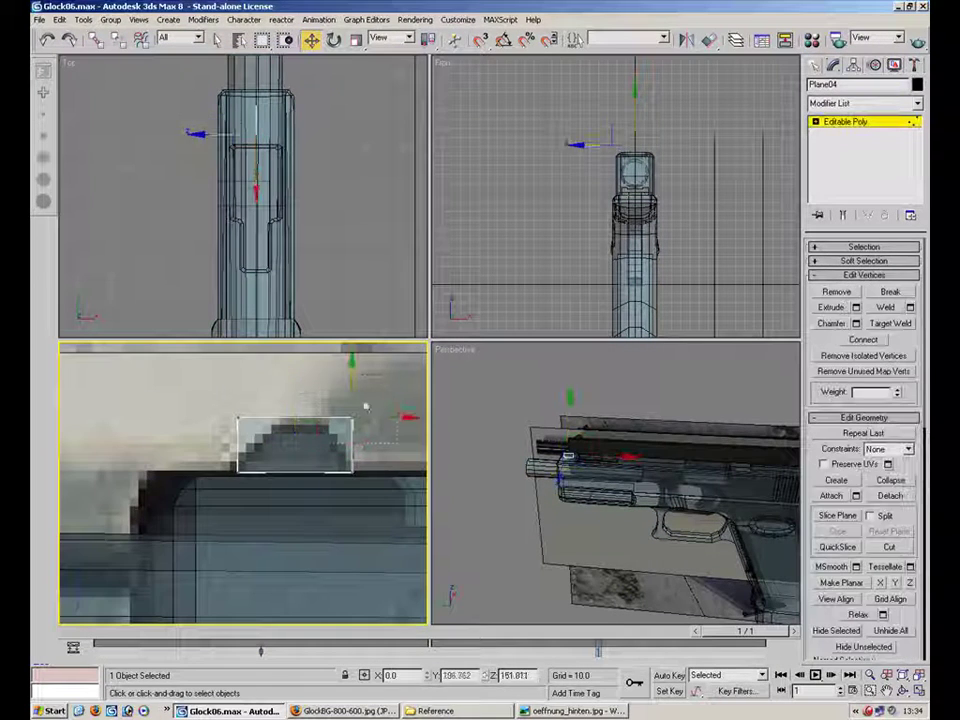
pyautogui.keyDown('ctrl'); pyautogui.click(238, 418); pyautogui.keyUp('ctrl')
pyautogui.moveTo(296, 375); pyautogui.dragTo(291, 389)
pyautogui.click(375, 400)
pyautogui.moveTo(384, 430); pyautogui.dragTo(361, 430)
pyautogui.click(238, 428)
pyautogui.moveTo(284, 428); pyautogui.dragTo(315, 430)
# Step: Lower the trapezoid's two bottom vertices by about 0.77 into the slide's top surface and clear the vertex selection
pyautogui.moveTo(374, 457); pyautogui.dragTo(173, 488)
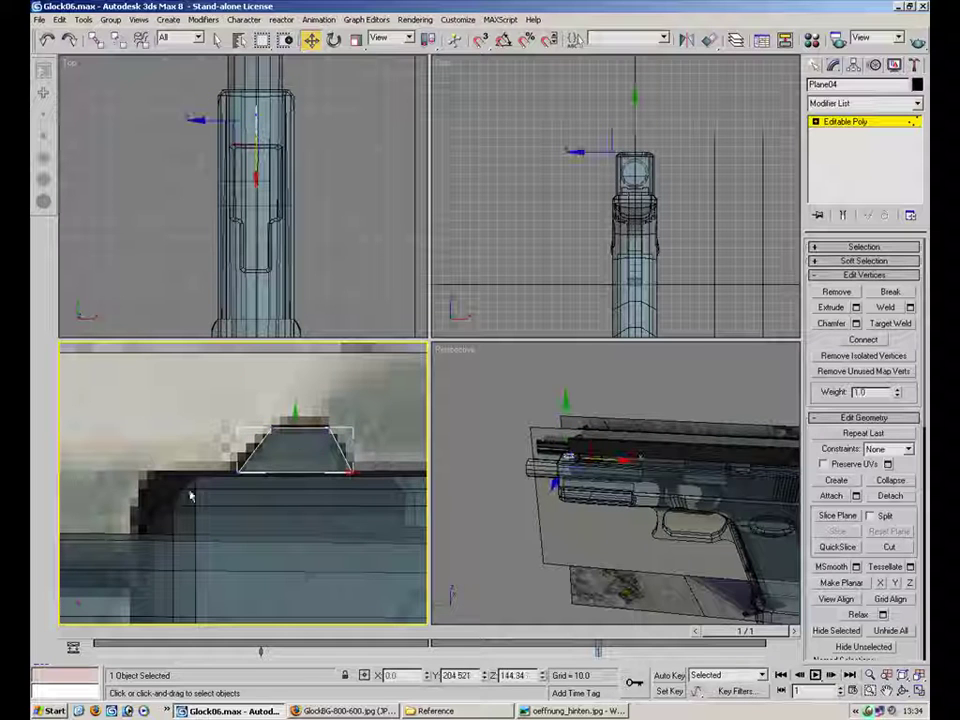
pyautogui.moveTo(297, 438); pyautogui.dragTo(295, 444)
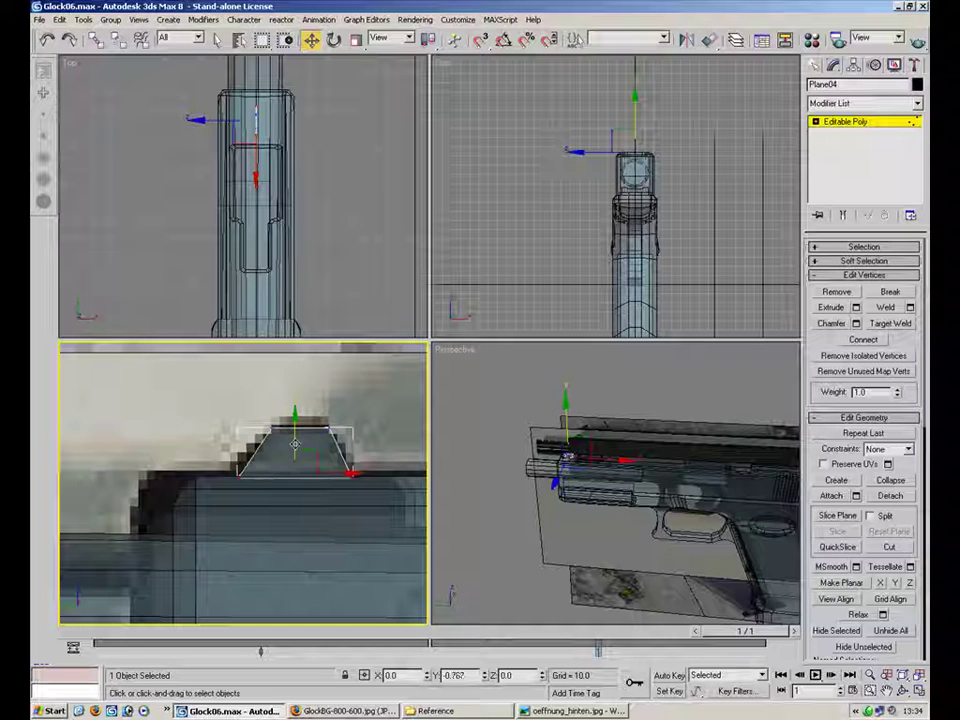
pyautogui.click(365, 403)
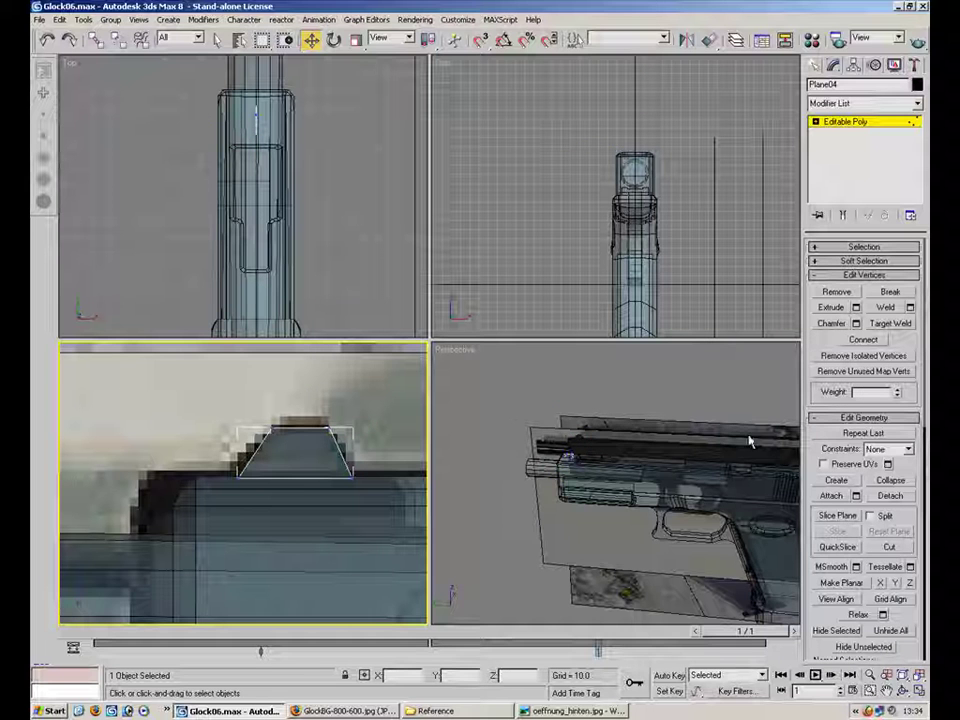
# Step: Check the front sight in the reference photo oeffnung_vorne.jpg and move the profile's upper rear vertex slightly further back
pyautogui.hotkey('alt', 'w')
pyautogui.click(570, 711)
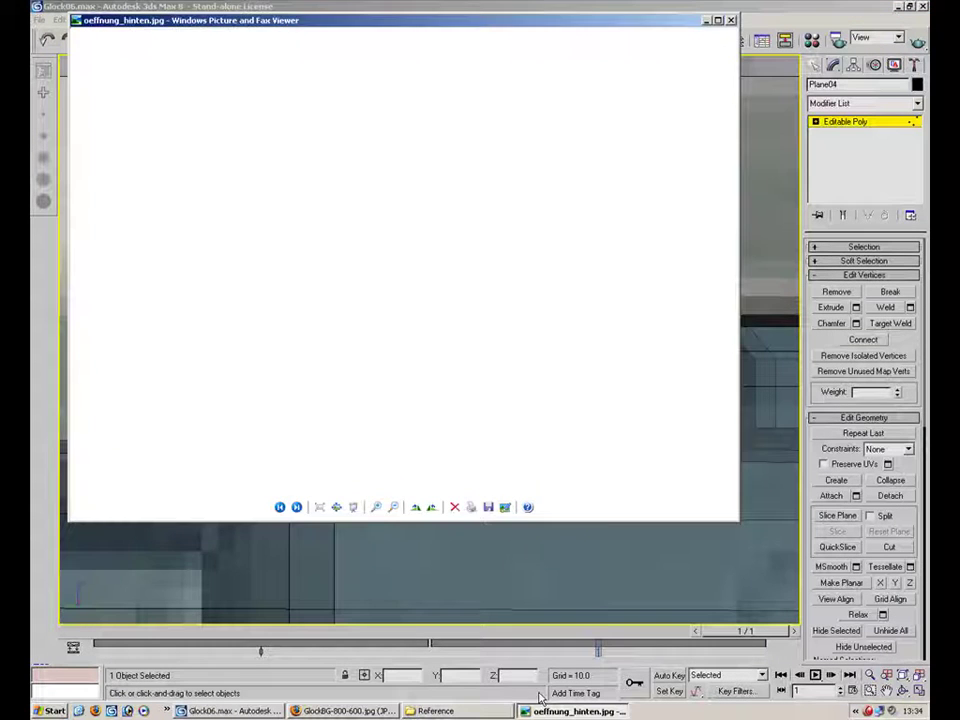
pyautogui.click(297, 507)
pyautogui.click(297, 507)
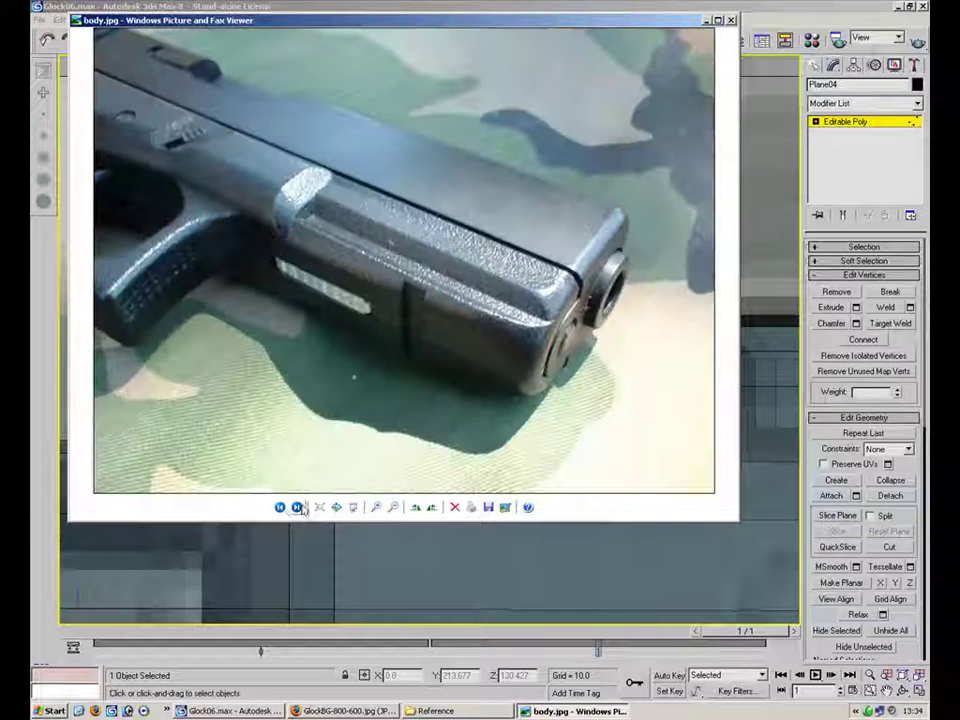
pyautogui.click(280, 507)
pyautogui.click(707, 19)
pyautogui.moveTo(651, 178); pyautogui.dragTo(458, 246)
pyautogui.moveTo(578, 230); pyautogui.dragTo(598, 232)
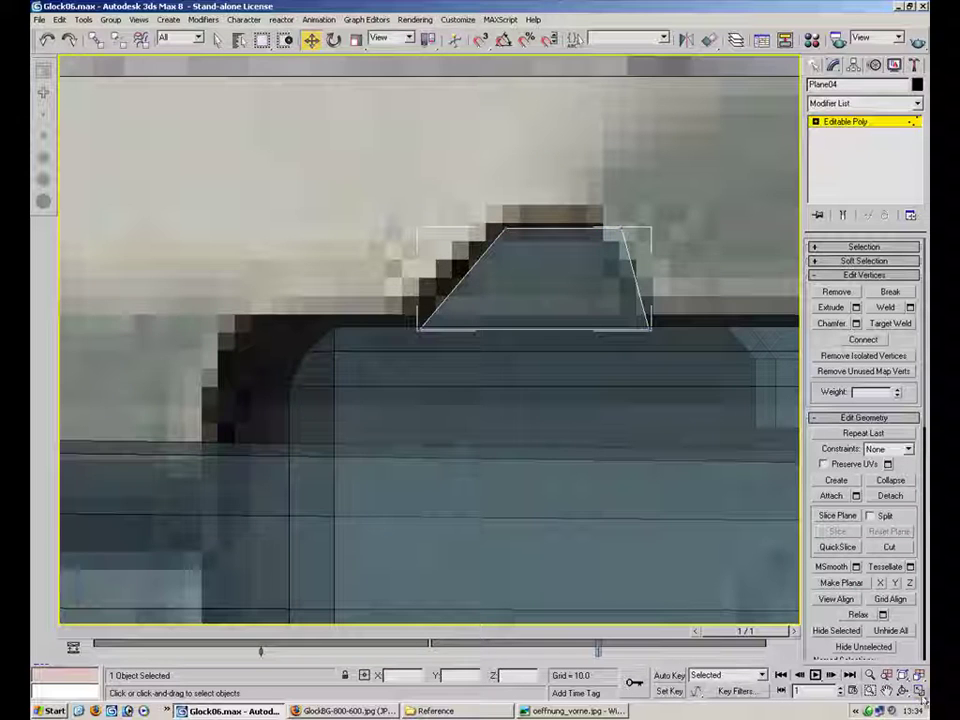
# Step: In the Perspective view, select all vertices of the sight profile and shift them sideways off the slide's centre line
pyautogui.click(918, 691)
pyautogui.keyDown('alt'); pyautogui.moveTo(669, 489); pyautogui.dragTo(745, 540, button='middle'); pyautogui.keyUp('alt')
pyautogui.hotkey('alt', 'w')
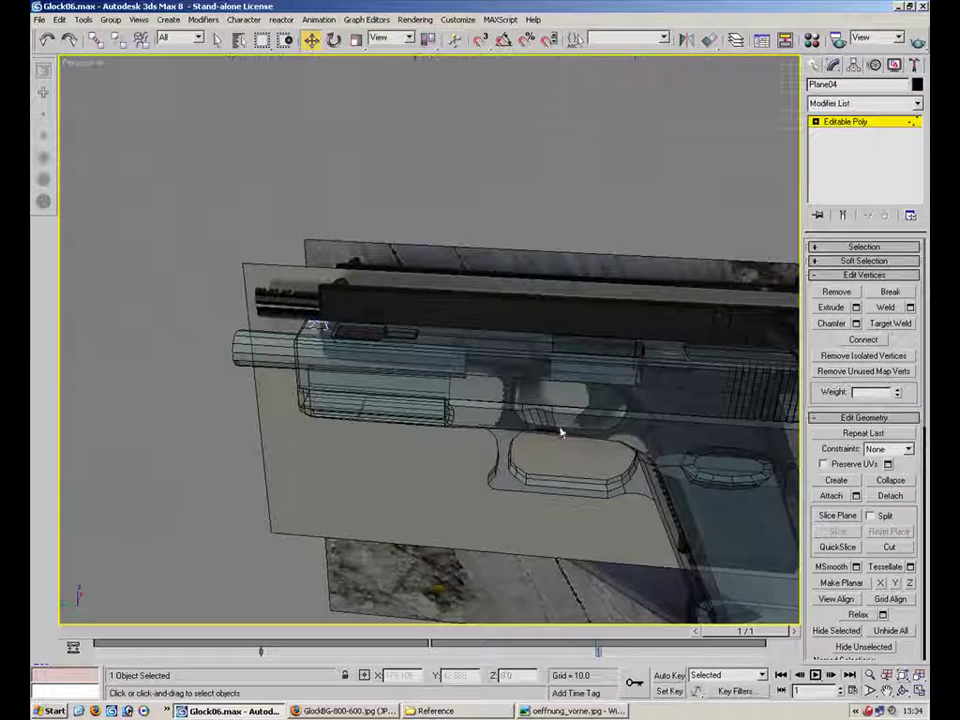
pyautogui.scroll(6, 421, 349)
pyautogui.moveTo(303, 266); pyautogui.dragTo(88, 476)
pyautogui.keyDown('alt'); pyautogui.moveTo(240, 322); pyautogui.dragTo(257, 381, button='middle'); pyautogui.keyUp('alt')
pyautogui.moveTo(318, 109); pyautogui.dragTo(388, 219, button='middle')
pyautogui.moveTo(377, 289); pyautogui.dragTo(356, 307)
# Step: Extend the sight profile's outline edges sideways as new faces toward the slide's centre line and set their X position to 0
pyautogui.press('2')
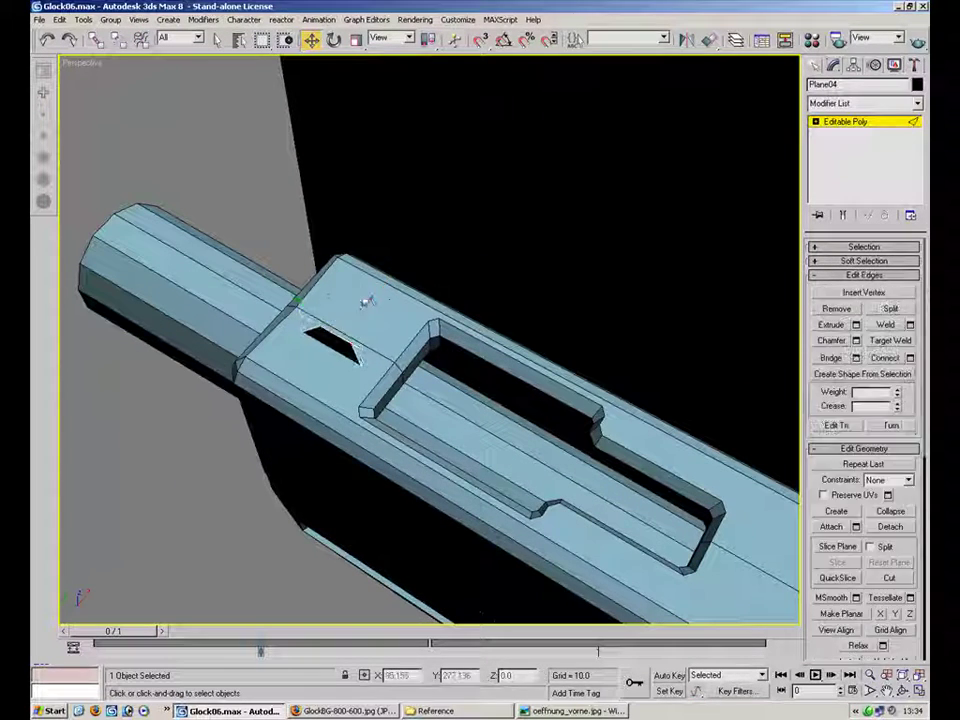
pyautogui.keyDown('alt'); pyautogui.moveTo(423, 316); pyautogui.dragTo(463, 257, button='middle'); pyautogui.keyUp('alt')
pyautogui.moveTo(405, 462); pyautogui.dragTo(210, 545)
pyautogui.click(240, 512)
pyautogui.moveTo(247, 506)
pyautogui.keyDown('alt'); pyautogui.mouseDown(button='middle')
pyautogui.moveTo(343, 475)
pyautogui.moveTo(261, 499)
pyautogui.mouseUp(button='middle'); pyautogui.keyUp('alt')
pyautogui.moveTo(470, 230); pyautogui.dragTo(456, 322, button='middle')
pyautogui.moveTo(456, 320); pyautogui.dragTo(478, 305)
pyautogui.rightClick(429, 677)
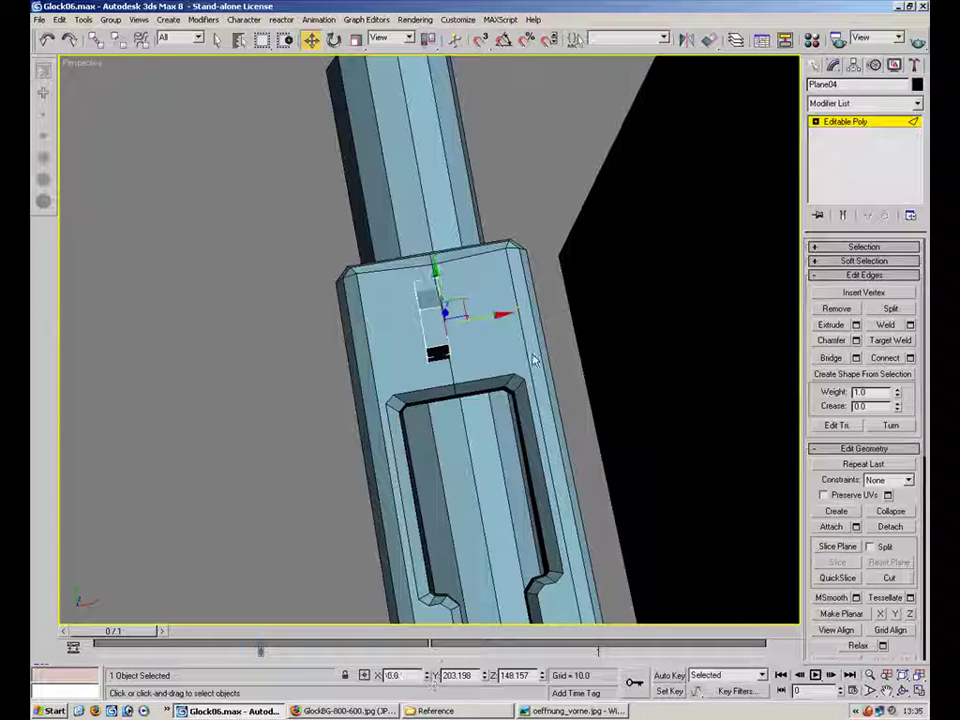
# Step: Check the half sight's pivot orientation and add a Symmetry modifier mirroring it about the Z axis
pyautogui.keyDown('alt'); pyautogui.moveTo(515, 243); pyautogui.dragTo(628, 274, button='middle'); pyautogui.keyUp('alt')
pyautogui.click(853, 66)
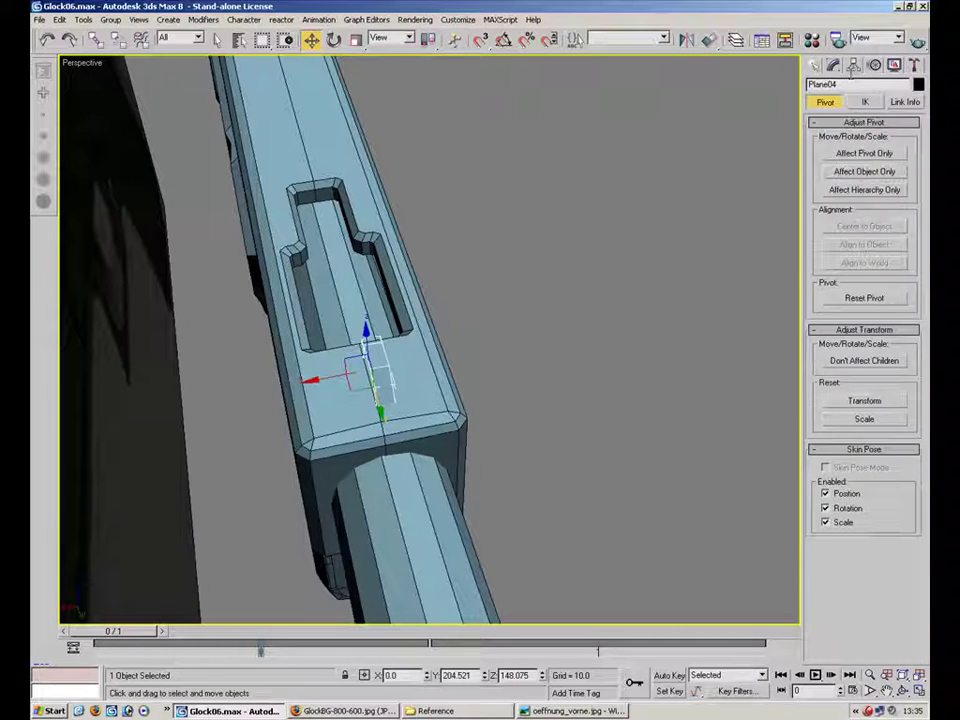
pyautogui.click(870, 154)
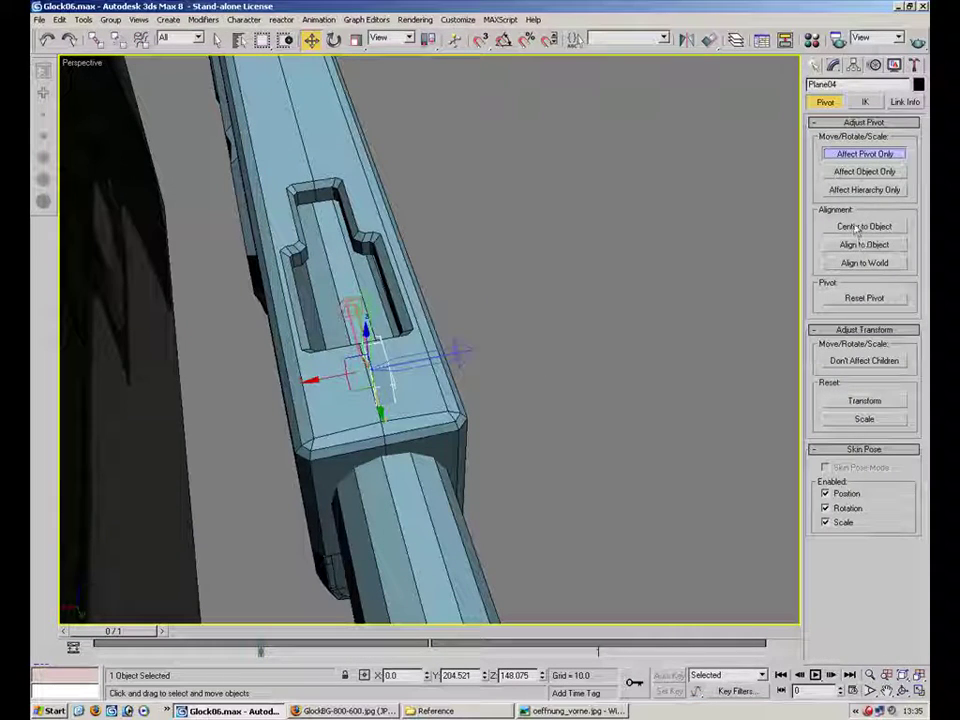
pyautogui.click(834, 65)
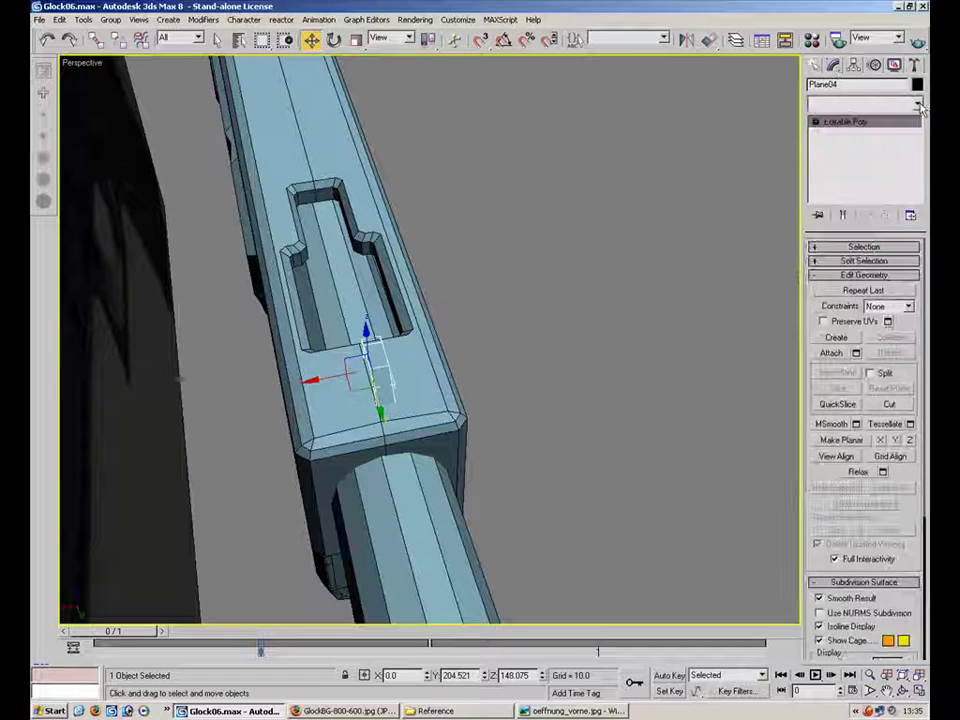
pyautogui.click(918, 104)
pyautogui.scroll(-12, 865, 420)
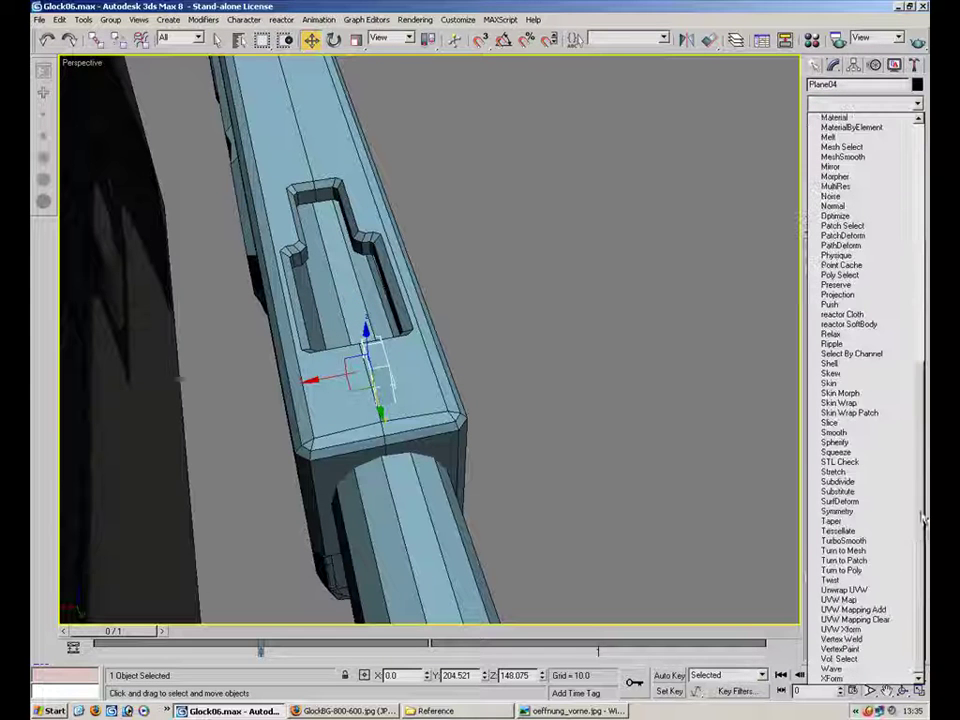
pyautogui.click(864, 513)
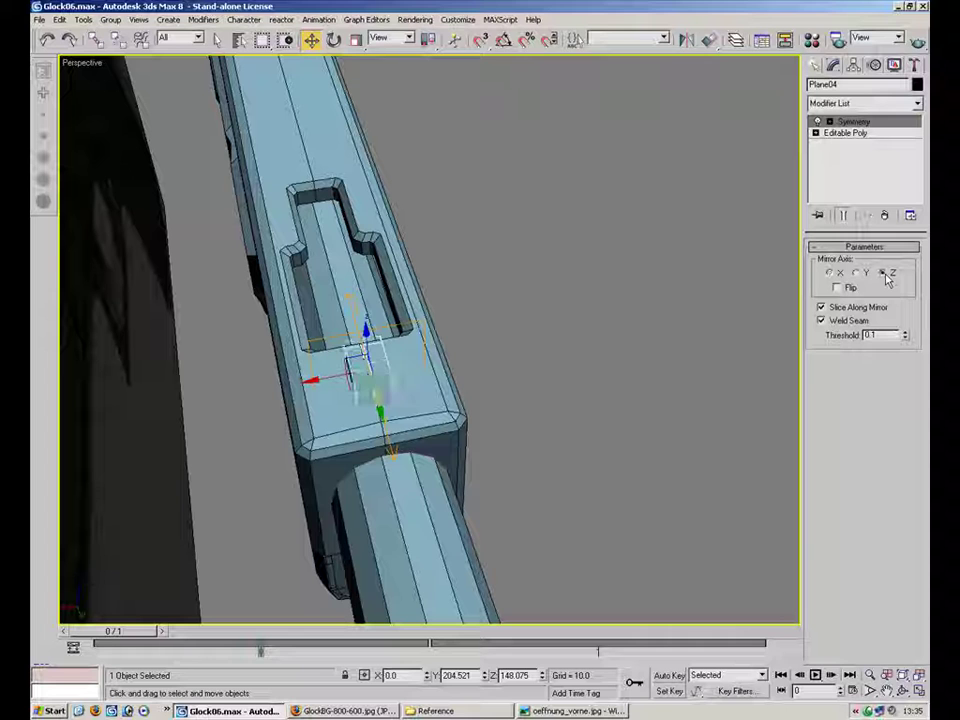
# Step: Narrow the mirrored front sight to about 80% along X, clear the selection and view it from behind
pyautogui.keyDown('alt'); pyautogui.moveTo(426, 360); pyautogui.dragTo(624, 228, button='middle'); pyautogui.keyUp('alt')
pyautogui.click(356, 41)
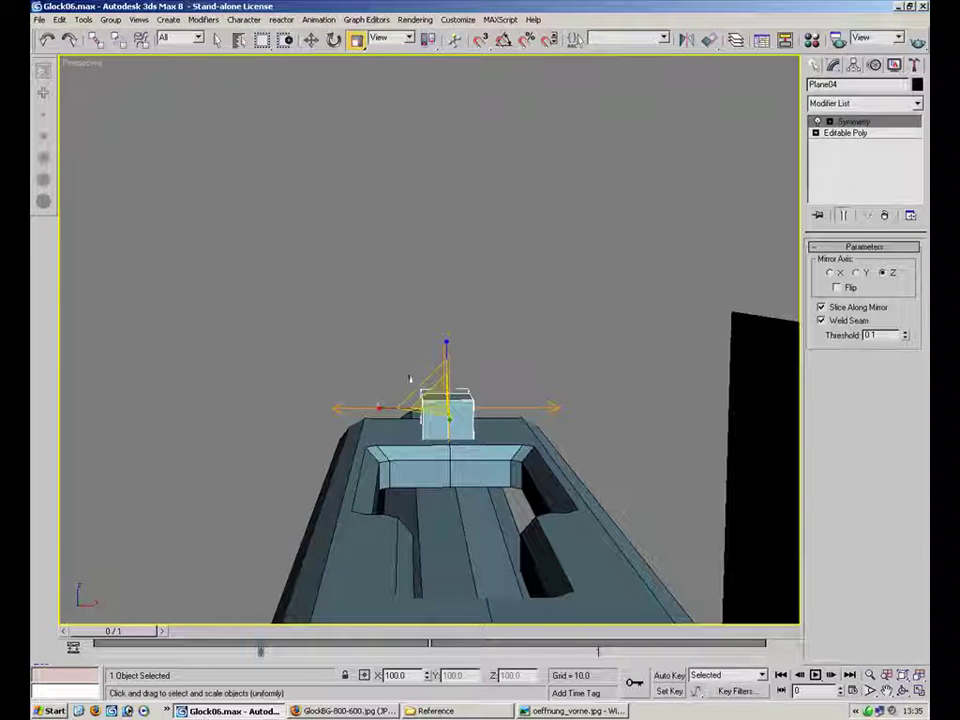
pyautogui.moveTo(384, 406); pyautogui.dragTo(396, 407)
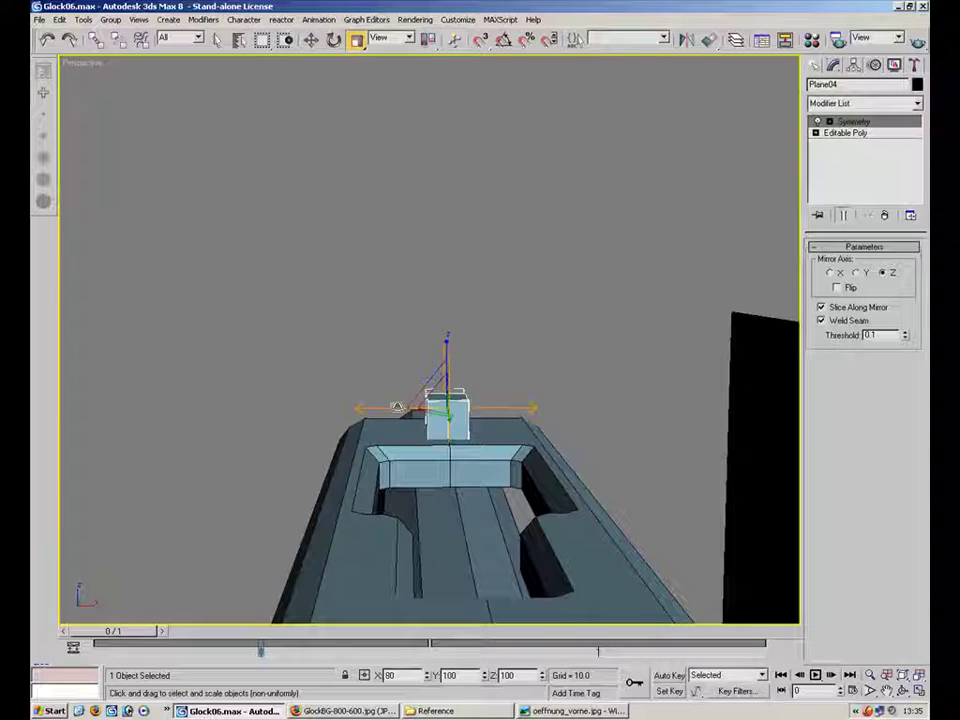
pyautogui.click(482, 259)
pyautogui.keyDown('alt'); pyautogui.moveTo(482, 259); pyautogui.dragTo(700, 400, button='middle'); pyautogui.keyUp('alt')
pyautogui.keyDown('alt'); pyautogui.moveTo(499, 341); pyautogui.dragTo(453, 294, button='middle'); pyautogui.keyUp('alt')
pyautogui.scroll(4, 453, 295)
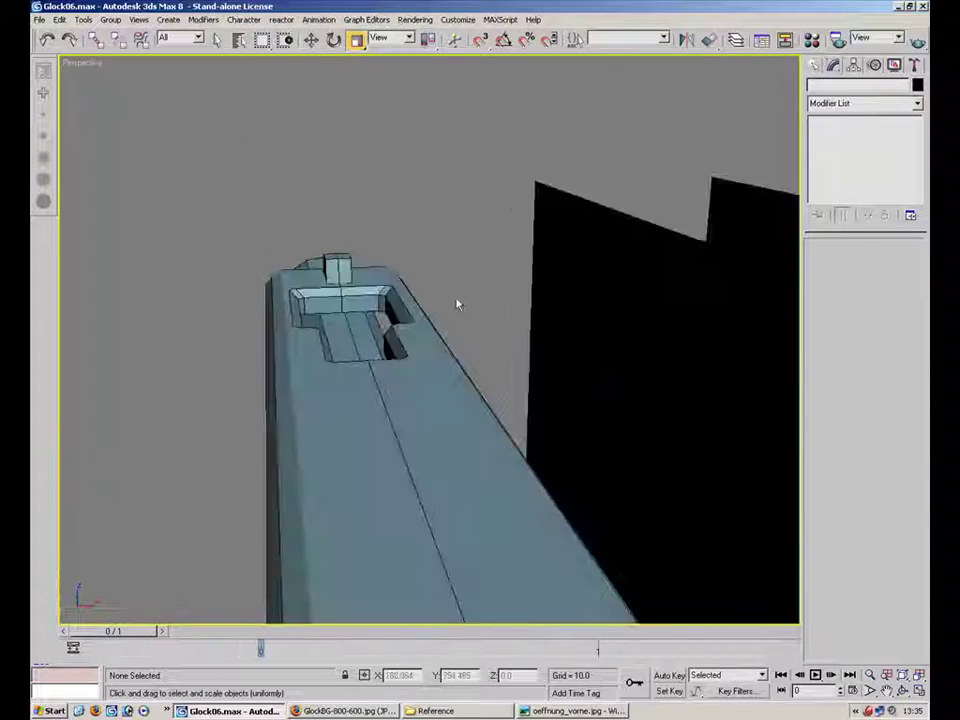
# Step: Taper the front sight by moving its upper vertices about 1.5 inward along X, leave vertex editing and deselect it
pyautogui.click(338, 264)
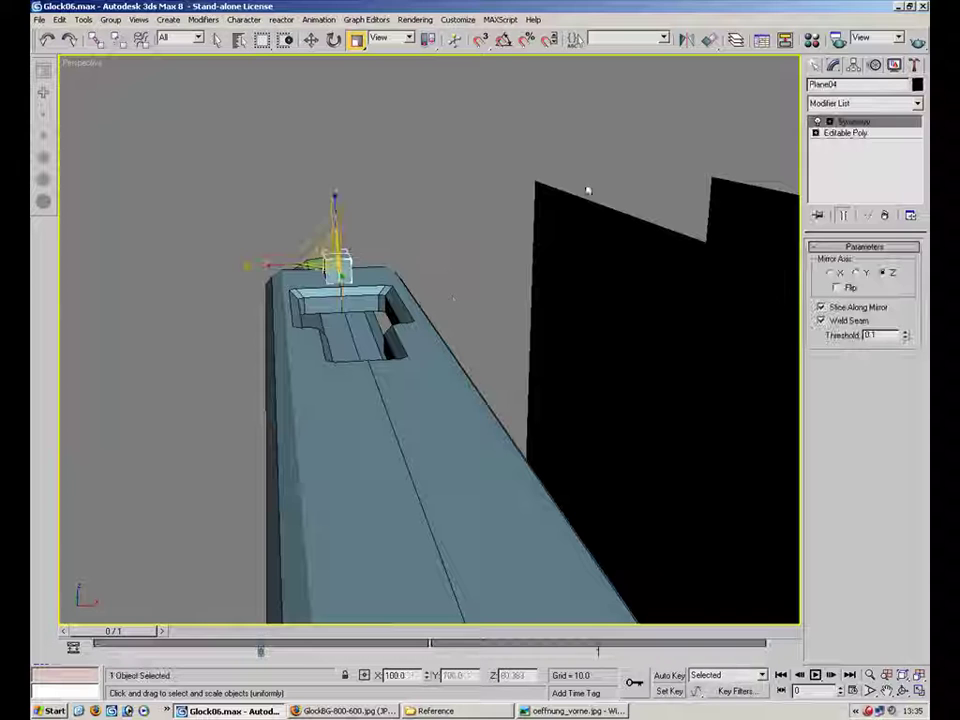
pyautogui.click(816, 132)
pyautogui.click(840, 144)
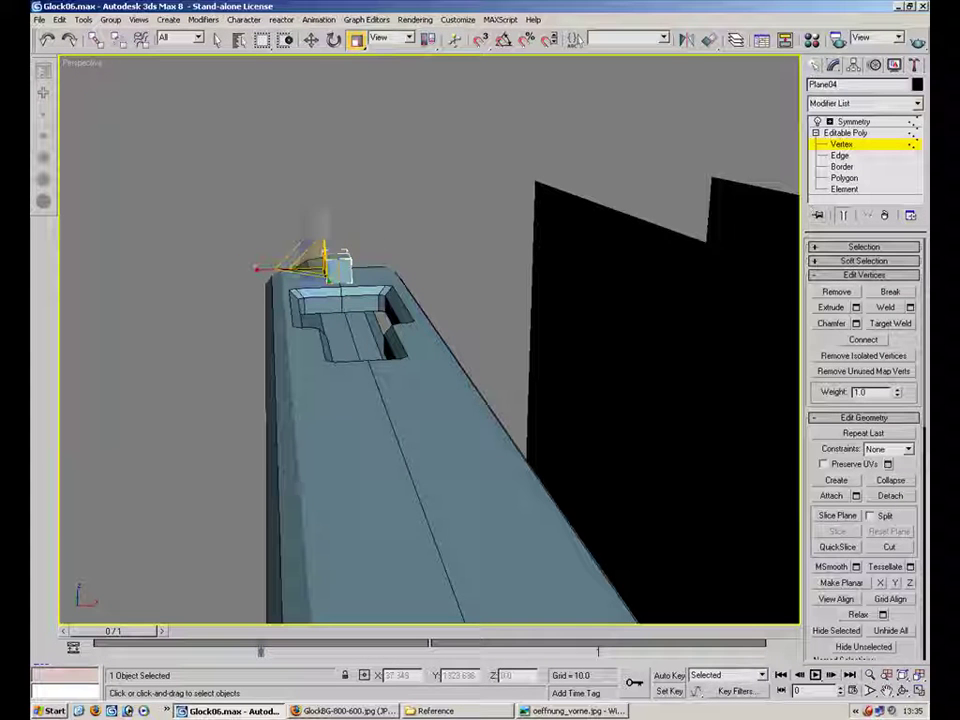
pyautogui.keyDown('alt'); pyautogui.moveTo(342, 250); pyautogui.dragTo(302, 214, button='middle'); pyautogui.keyUp('alt')
pyautogui.scroll(4, 371, 259)
pyautogui.moveTo(262, 122); pyautogui.dragTo(391, 222, button='middle')
pyautogui.moveTo(329, 164); pyautogui.dragTo(422, 207)
pyautogui.click(311, 42)
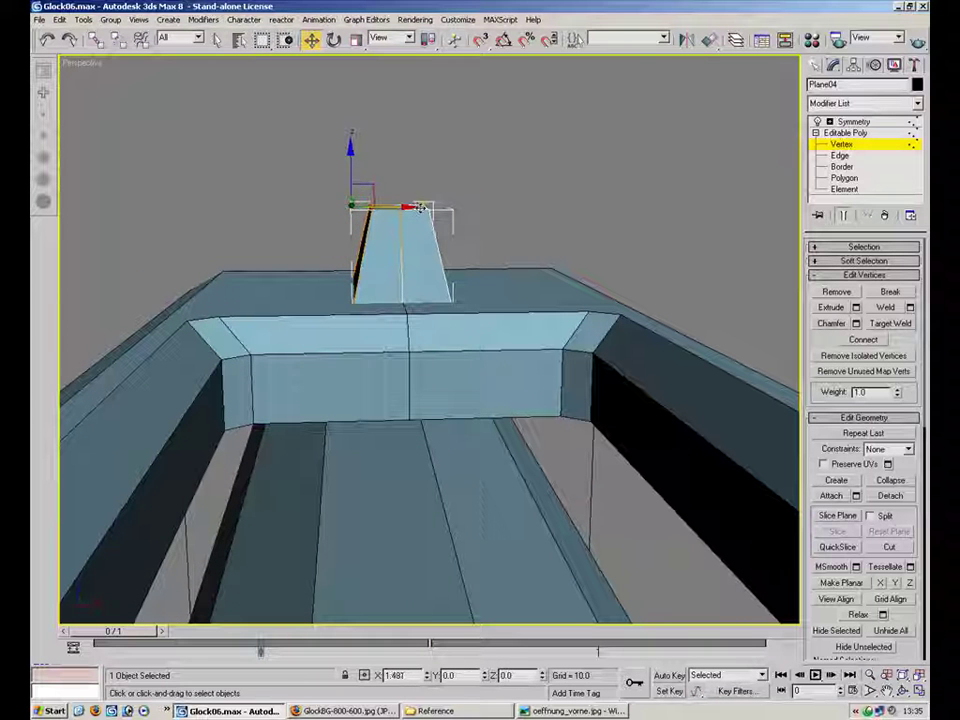
pyautogui.scroll(-1, 698, 215)
pyautogui.keyDown('alt'); pyautogui.moveTo(399, 229); pyautogui.dragTo(788, 189, button='middle'); pyautogui.keyUp('alt')
pyautogui.click(840, 146)
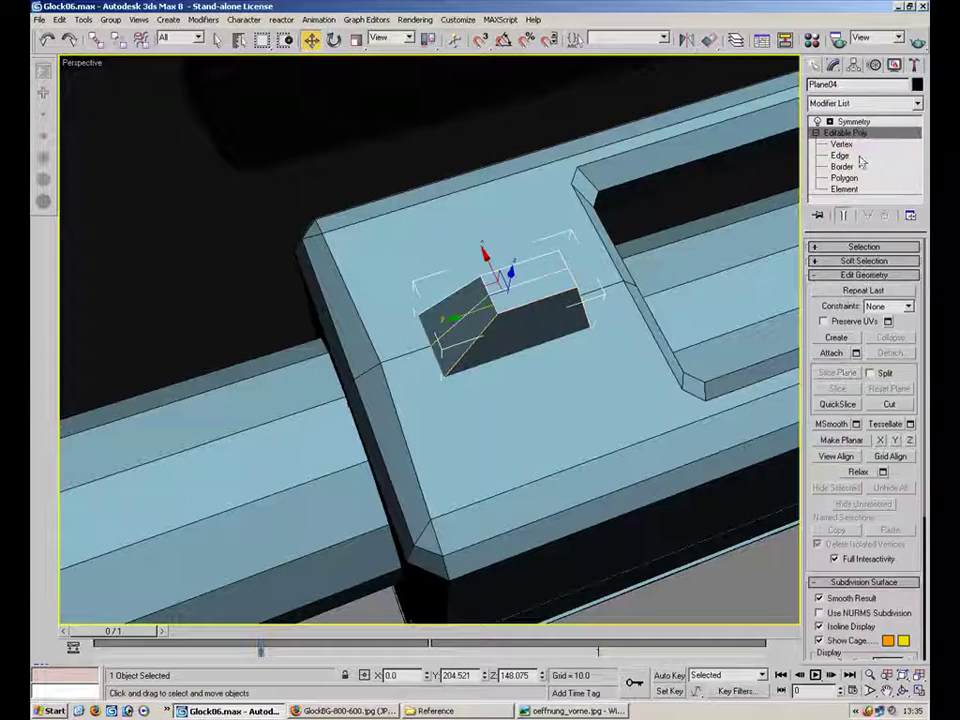
pyautogui.click(611, 108)
# Step: Examine the slide's rear end and the rear sight in the reference images GlockBG-800-600.jpg and oeffnung_hinten.jpg
pyautogui.keyDown('alt'); pyautogui.moveTo(615, 325); pyautogui.dragTo(525, 371, button='middle'); pyautogui.keyUp('alt')
pyautogui.scroll(-5, 606, 351)
pyautogui.keyDown('alt'); pyautogui.moveTo(606, 351); pyautogui.dragTo(343, 272, button='middle'); pyautogui.keyUp('alt')
pyautogui.scroll(-5, 373, 286)
pyautogui.keyDown('alt'); pyautogui.moveTo(604, 370); pyautogui.dragTo(366, 304, button='middle'); pyautogui.keyUp('alt')
pyautogui.scroll(6, 482, 259)
pyautogui.moveTo(521, 262); pyautogui.dragTo(528, 388, button='middle')
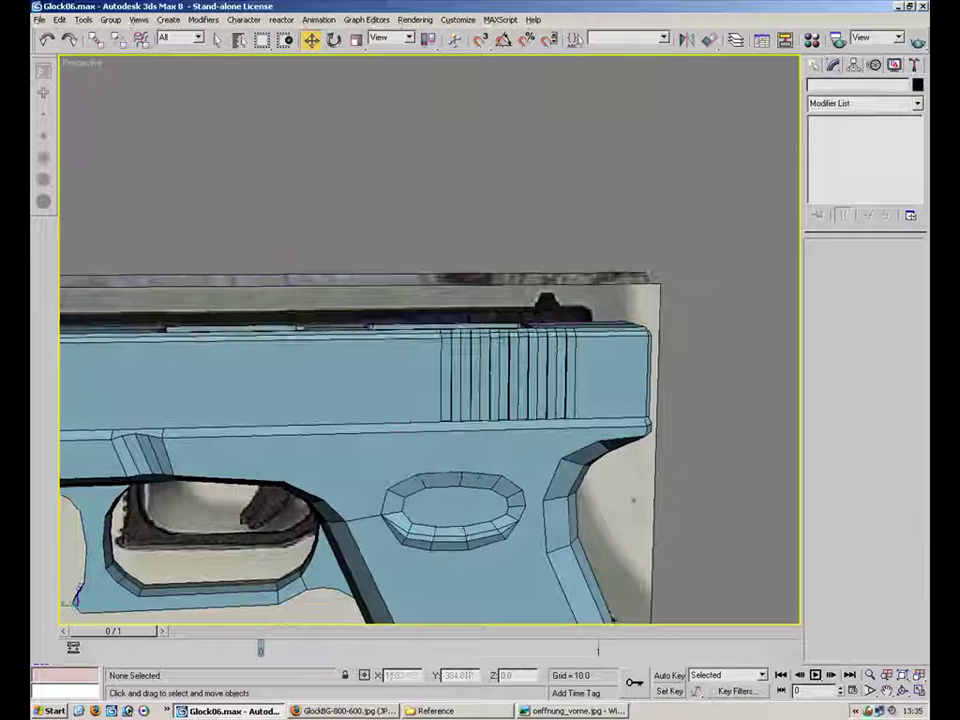
pyautogui.click(343, 711)
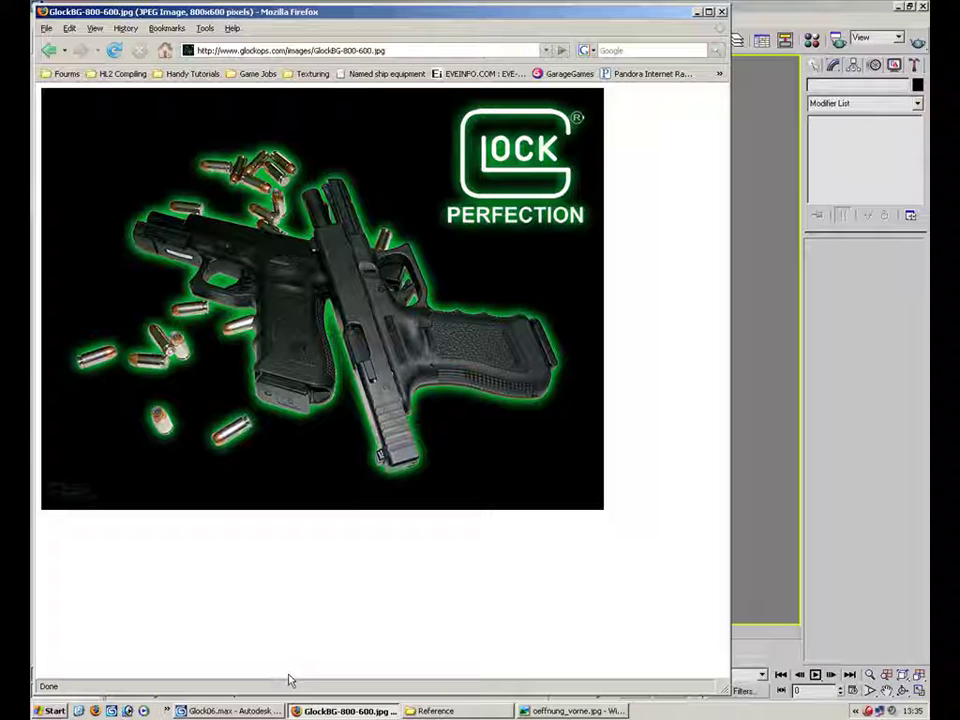
pyautogui.click(572, 711)
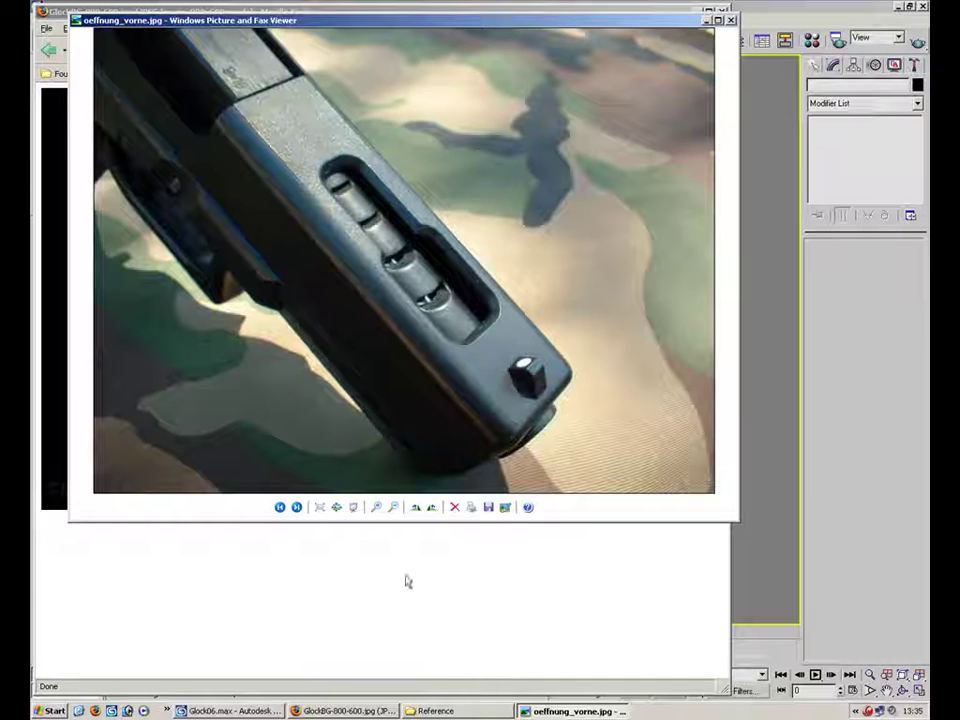
pyautogui.click(280, 509)
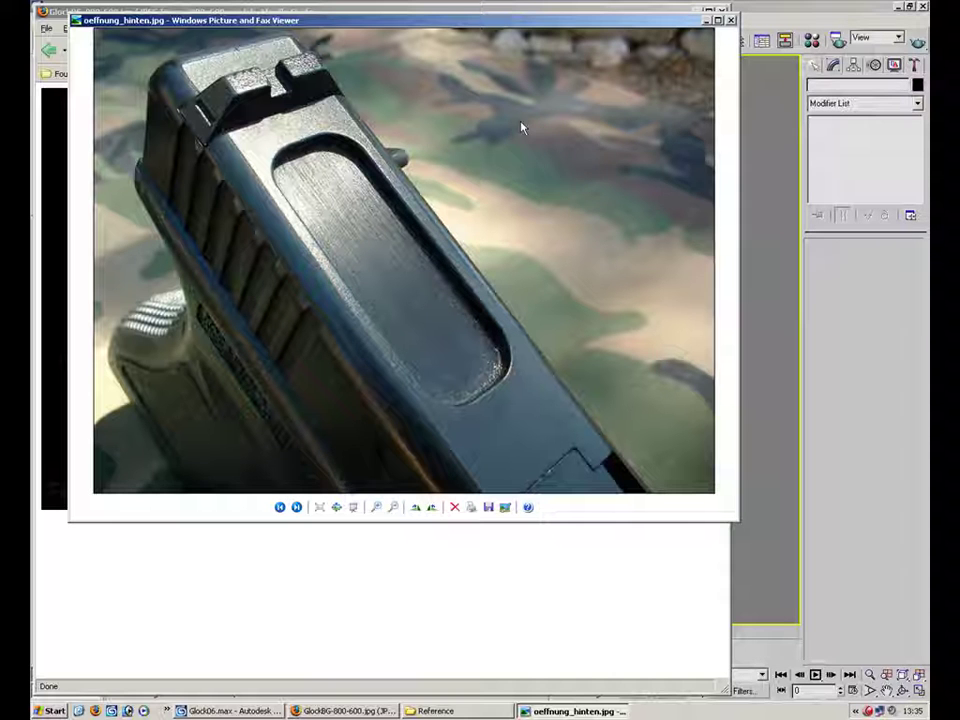
pyautogui.click(704, 20)
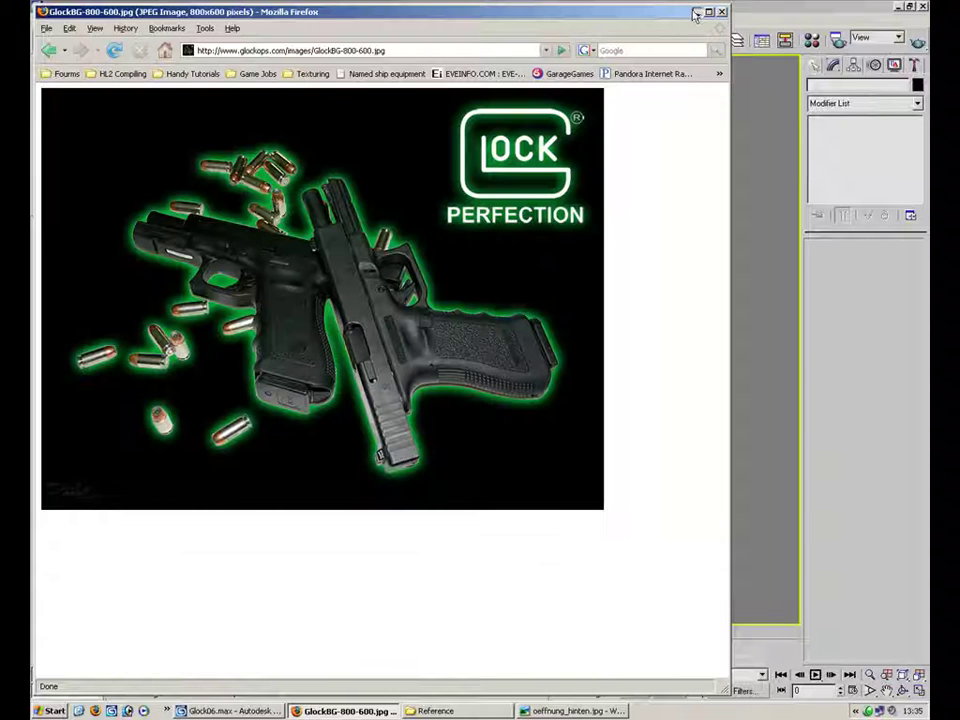
# Step: Switch back to 3ds Max and move the slide's vertices just behind the last serration about 4.1 rearward along Y
pyautogui.click(696, 12)
pyautogui.moveTo(604, 364); pyautogui.dragTo(450, 413, button='middle')
pyautogui.scroll(5, 465, 388)
pyautogui.click(414, 403)
pyautogui.press('1')
pyautogui.click(386, 390)
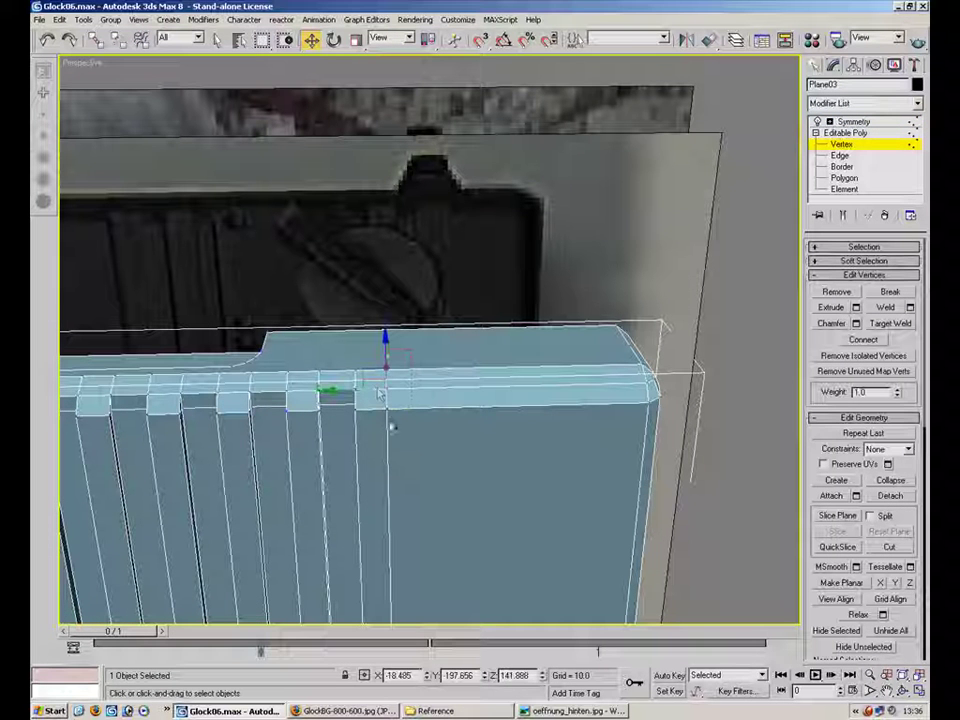
pyautogui.moveTo(380, 390); pyautogui.dragTo(375, 393)
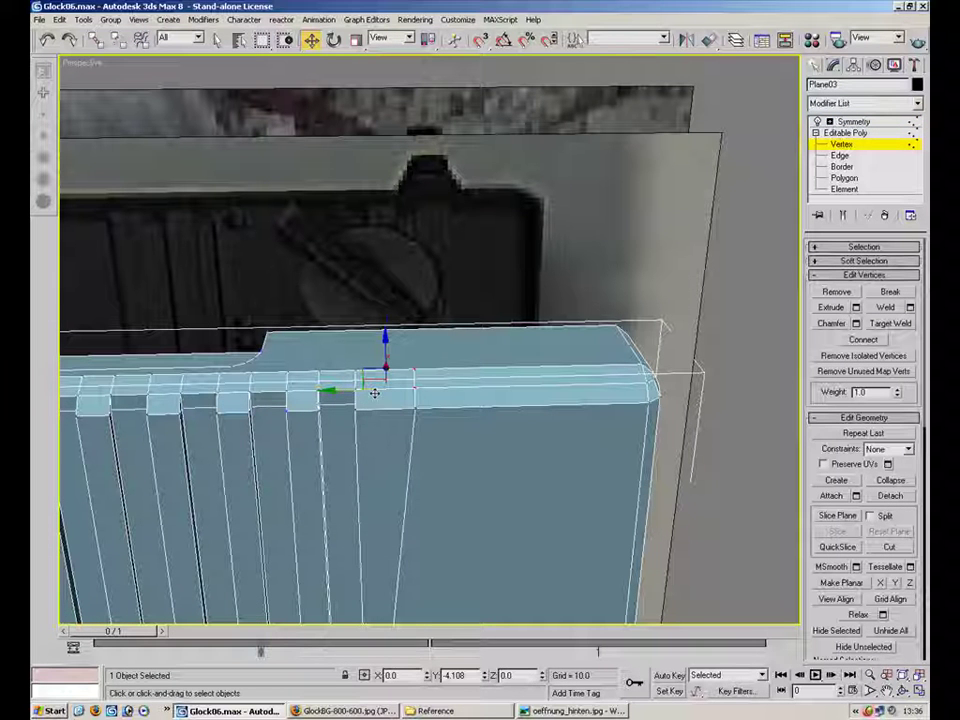
# Step: Connect the edges across the slide's rear top face with one segment each
pyautogui.press('2')
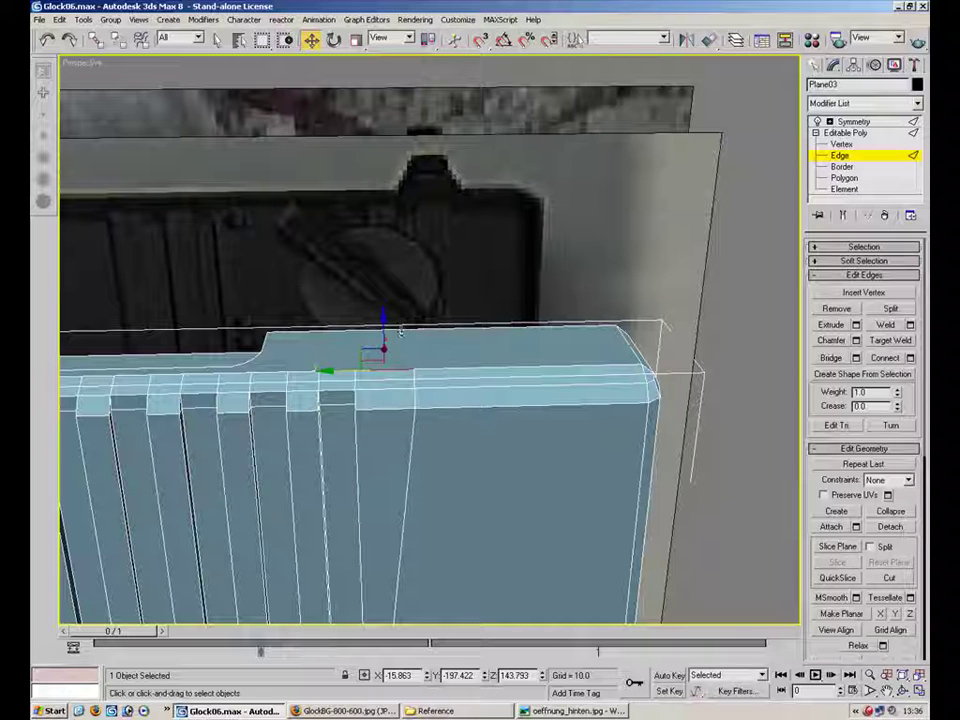
pyautogui.click(910, 358)
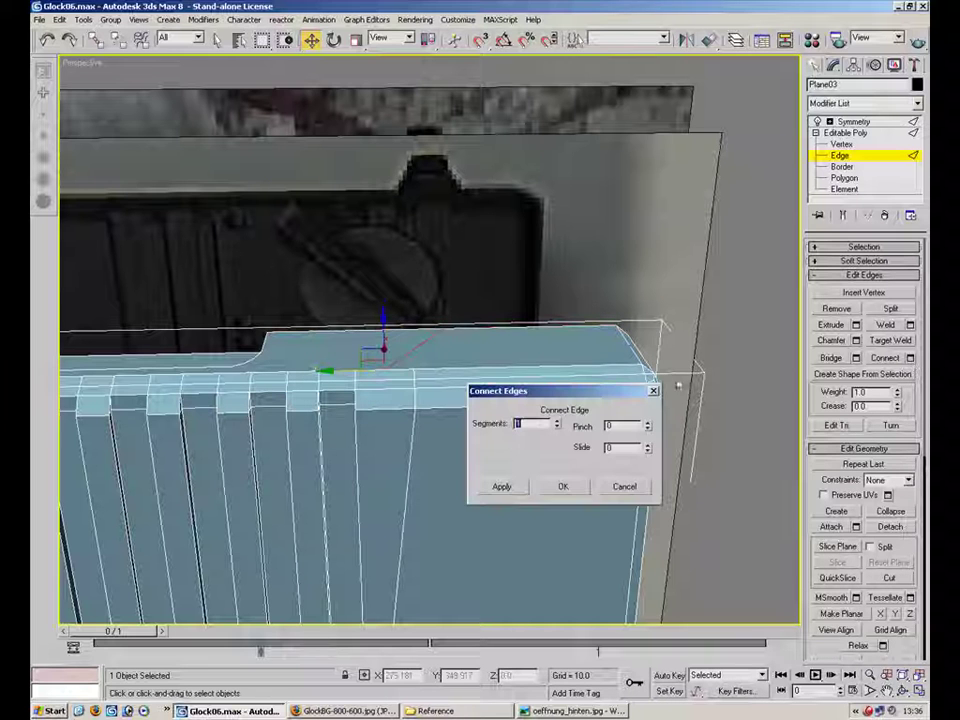
pyautogui.click(558, 488)
pyautogui.scroll(5, 514, 319)
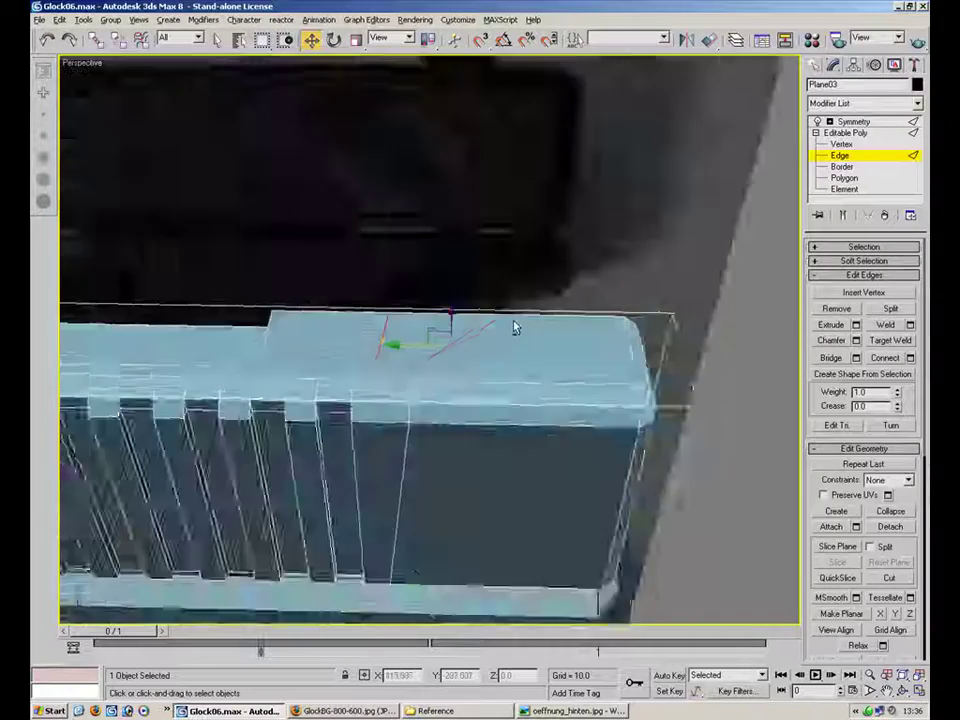
# Step: Target-weld the outer ends of the two new top edges to the neighbouring vertices on the slide's upper side edge
pyautogui.press('1')
pyautogui.keyDown('alt'); pyautogui.moveTo(460, 424); pyautogui.dragTo(500, 410, button='middle'); pyautogui.keyUp('alt')
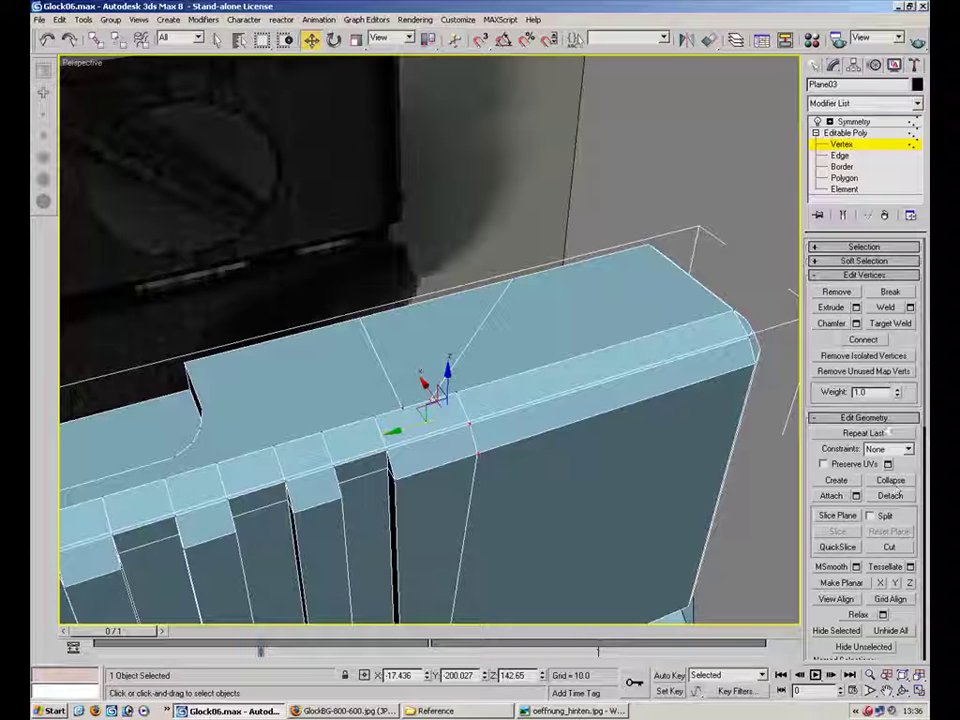
pyautogui.click(890, 323)
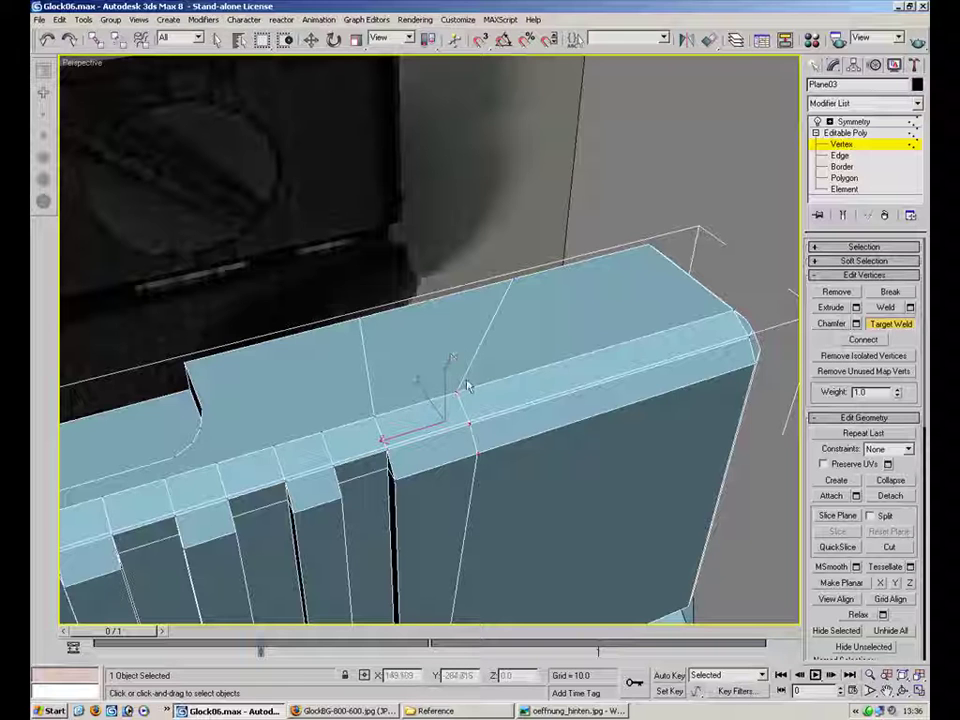
pyautogui.hotkey('ctrl', 'z')
pyautogui.hotkey('ctrl', 'z')
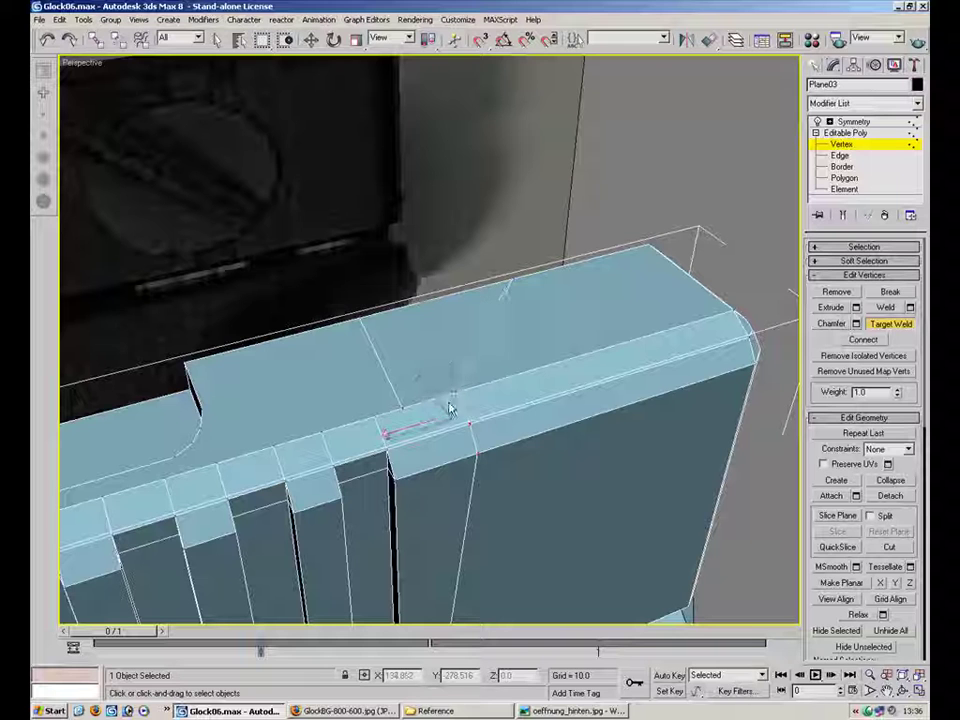
pyautogui.press('w')
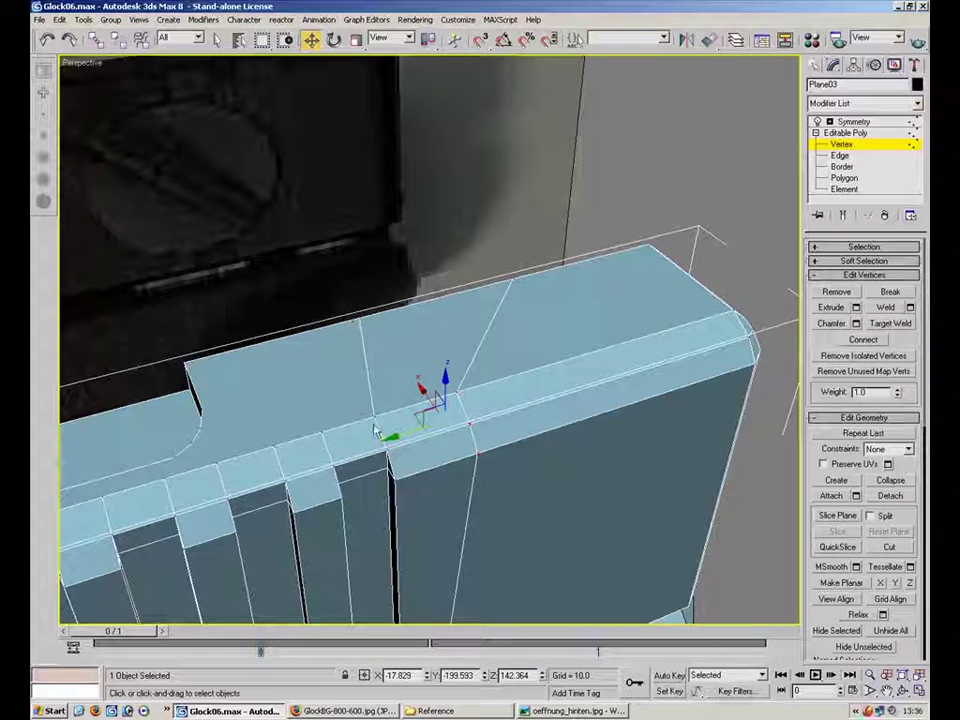
# Step: Straighten the two new top edges by setting their centreline vertices' Y positions to -193.081 and -201.763
pyautogui.click(418, 462)
pyautogui.click(379, 415)
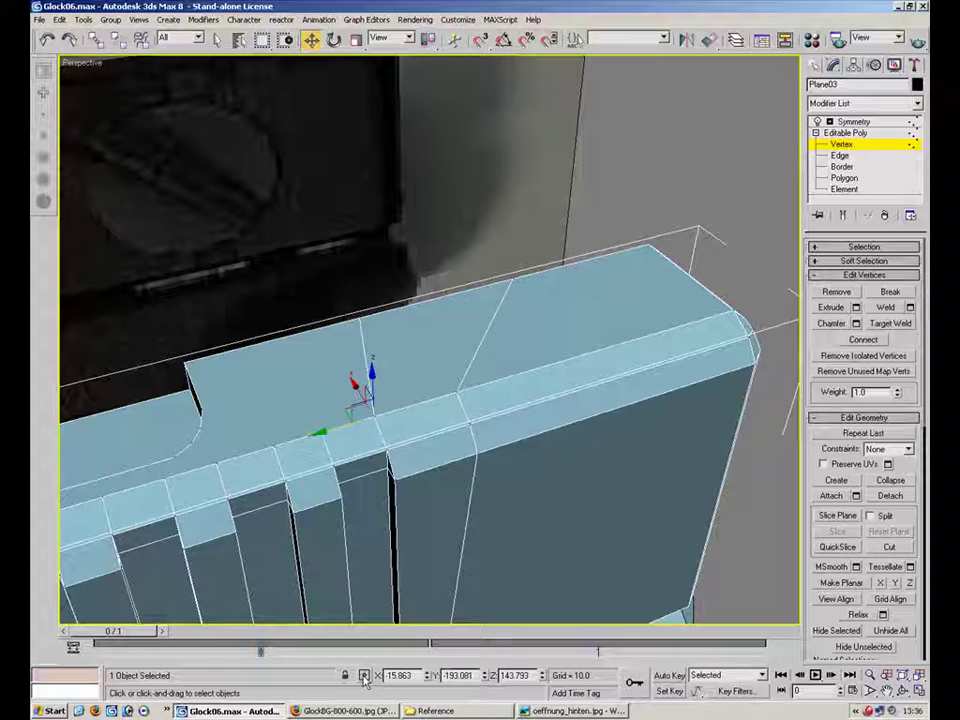
pyautogui.click(338, 319)
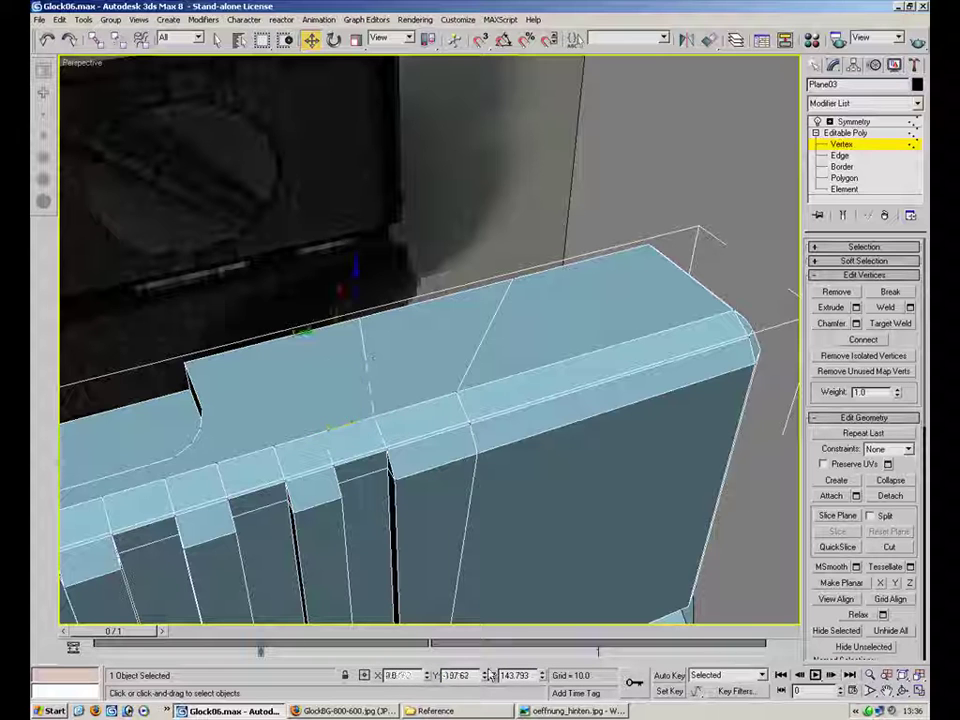
pyautogui.click(461, 465)
pyautogui.click(460, 392)
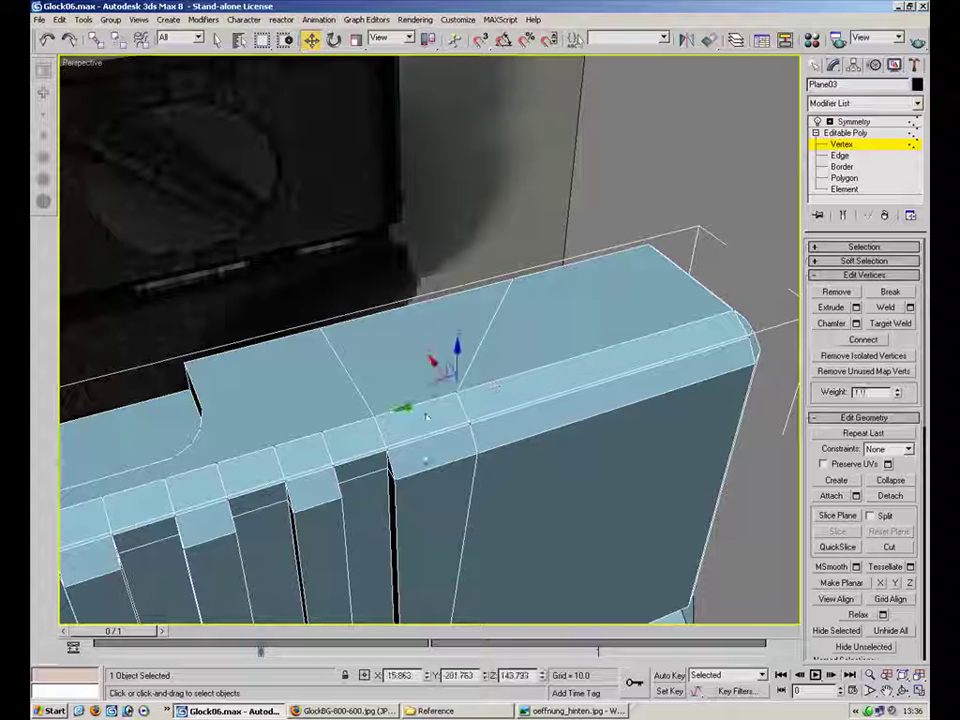
pyautogui.click(513, 262)
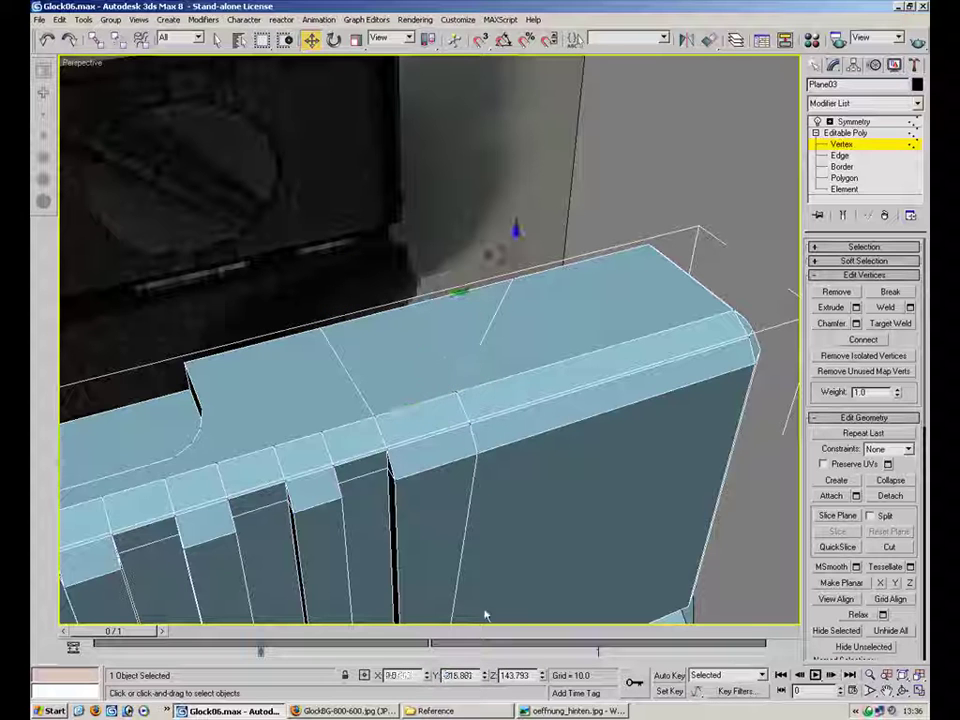
# Step: Examine the rear sight in the side reference photo against the slide's rear top in the Left view
pyautogui.keyDown('alt'); pyautogui.moveTo(504, 259); pyautogui.dragTo(443, 251, button='middle'); pyautogui.keyUp('alt')
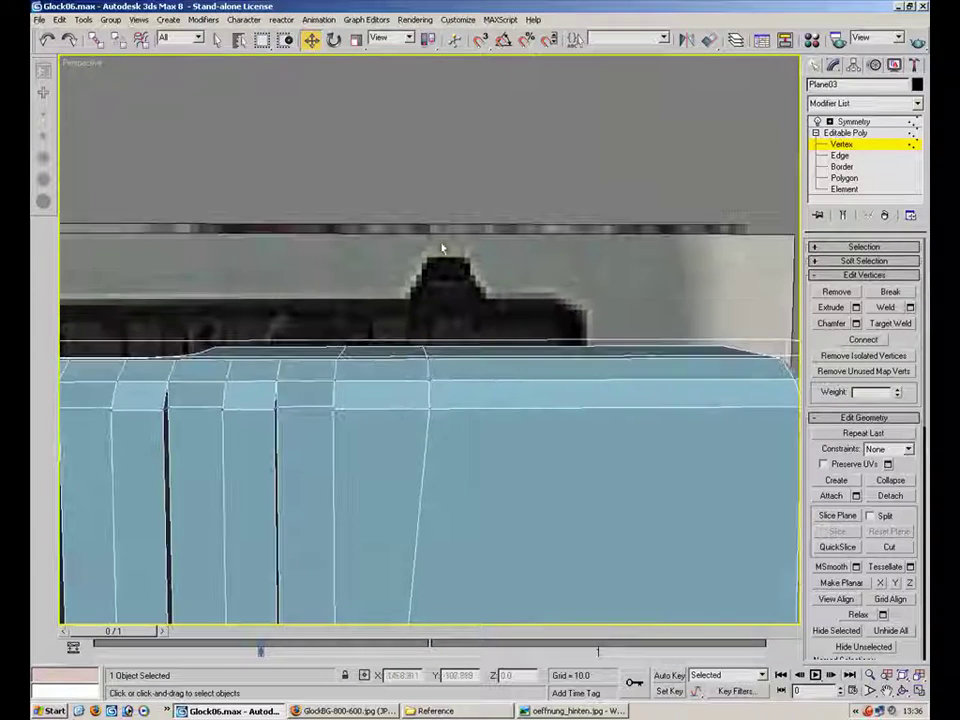
pyautogui.hotkey('alt', 'w')
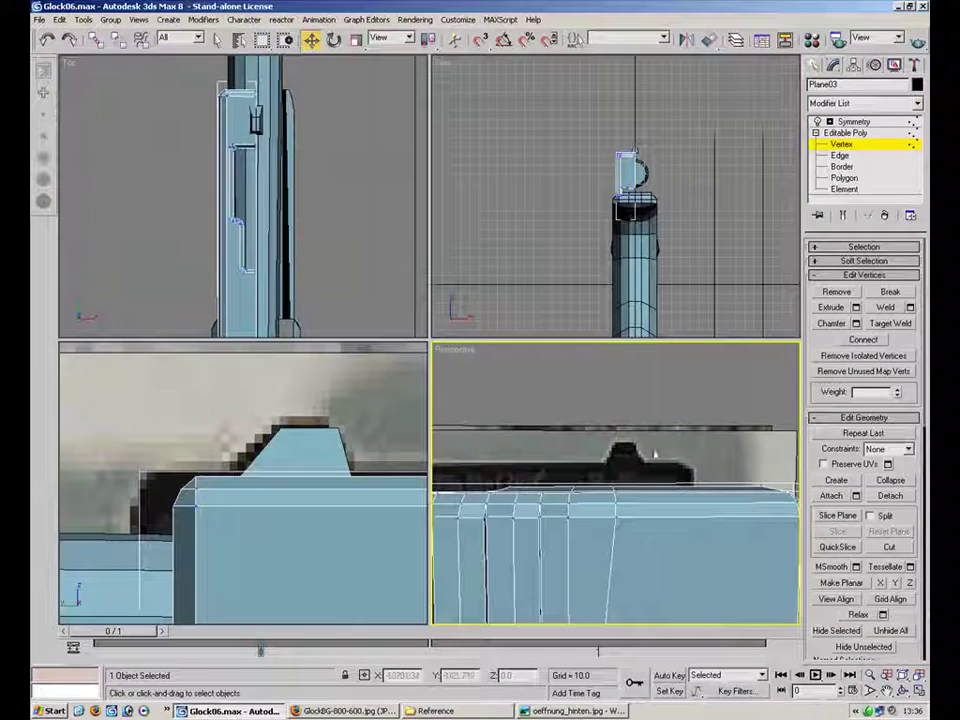
pyautogui.scroll(-10, 326, 450)
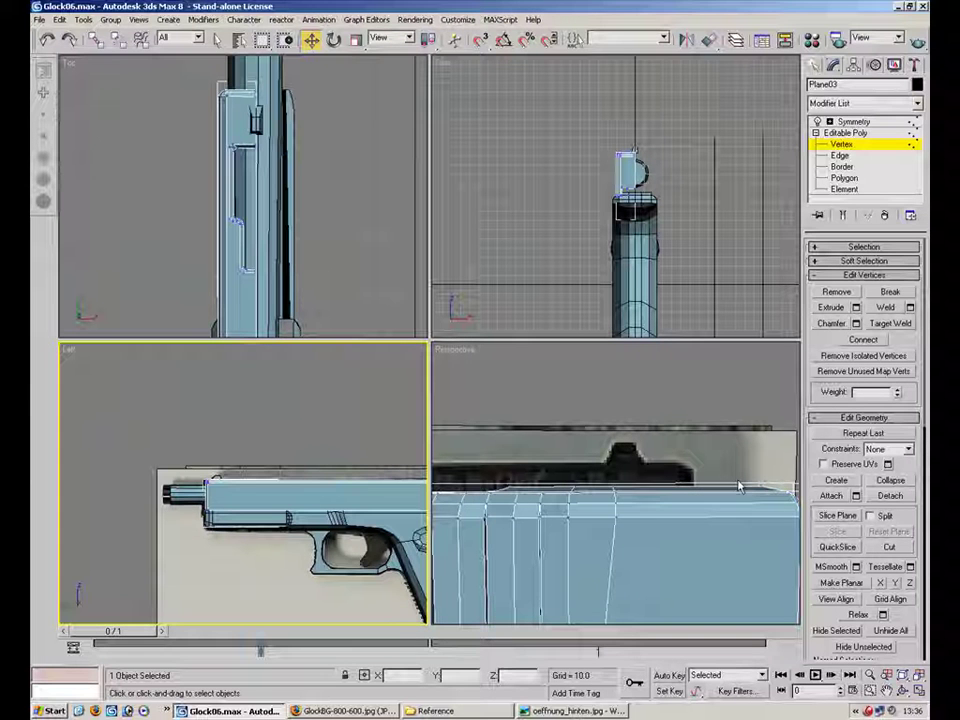
pyautogui.moveTo(354, 476); pyautogui.dragTo(21, 482, button='middle')
pyautogui.moveTo(262, 496)
pyautogui.mouseDown(button='middle')
pyautogui.moveTo(152, 471)
pyautogui.moveTo(394, 437)
pyautogui.mouseUp(button='middle')
pyautogui.scroll(3, 240, 462)
pyautogui.moveTo(72, 476)
pyautogui.mouseDown(button='middle')
pyautogui.moveTo(405, 497)
pyautogui.moveTo(425, 487)
pyautogui.mouseUp(button='middle')
pyautogui.scroll(2, 405, 497)
pyautogui.moveTo(386, 434); pyautogui.dragTo(340, 446, button='middle')
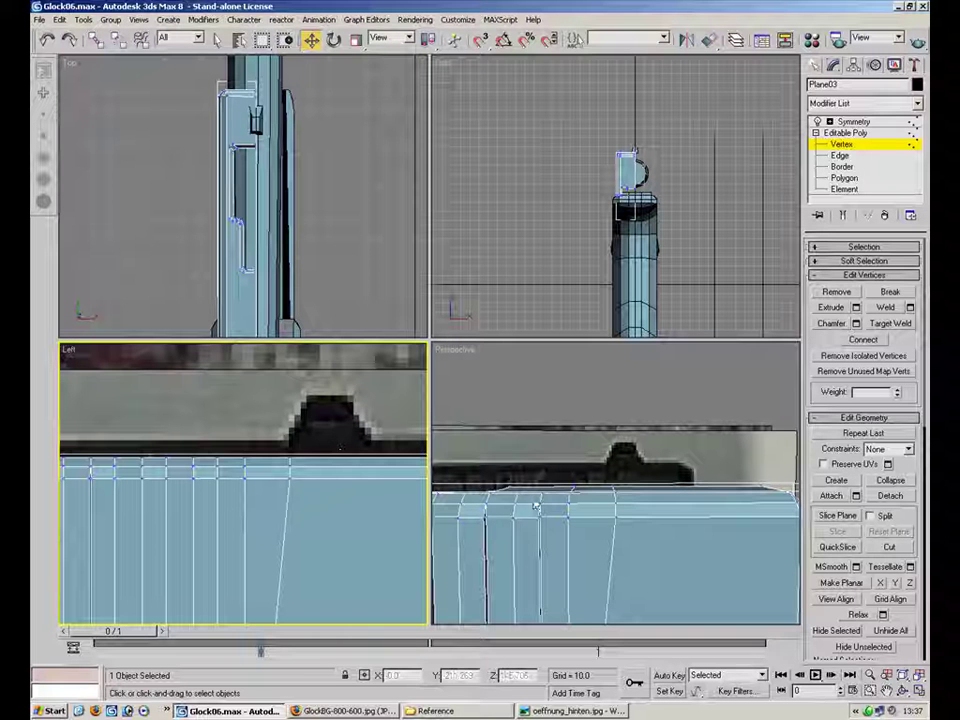
pyautogui.moveTo(640, 480); pyautogui.dragTo(600, 550)
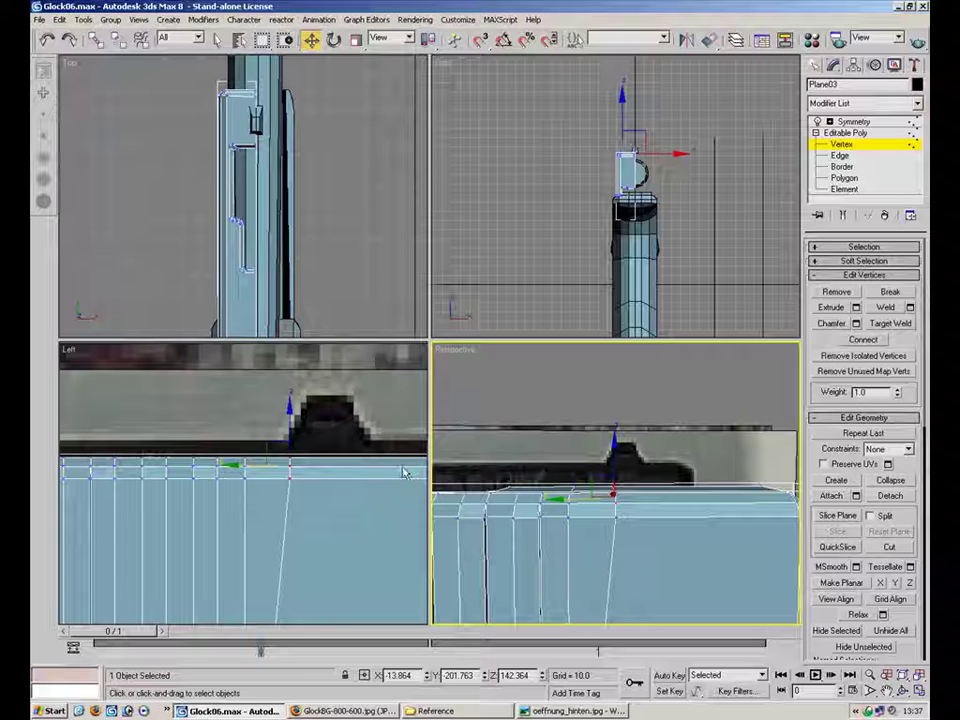
pyautogui.press('2')
pyautogui.moveTo(671, 552); pyautogui.dragTo(672, 556)
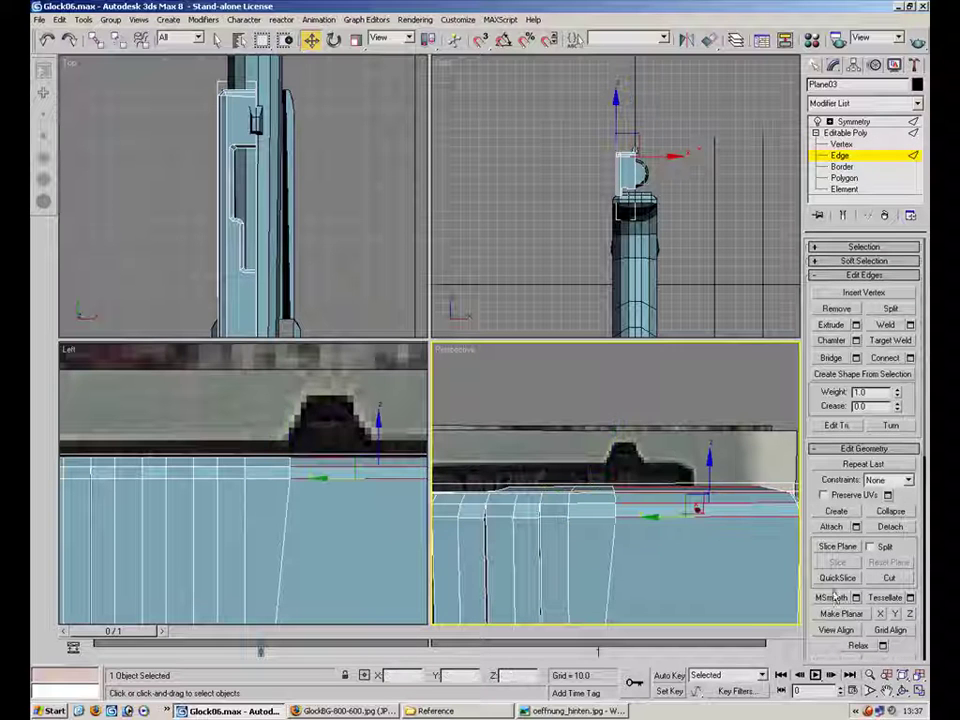
pyautogui.click(885, 357)
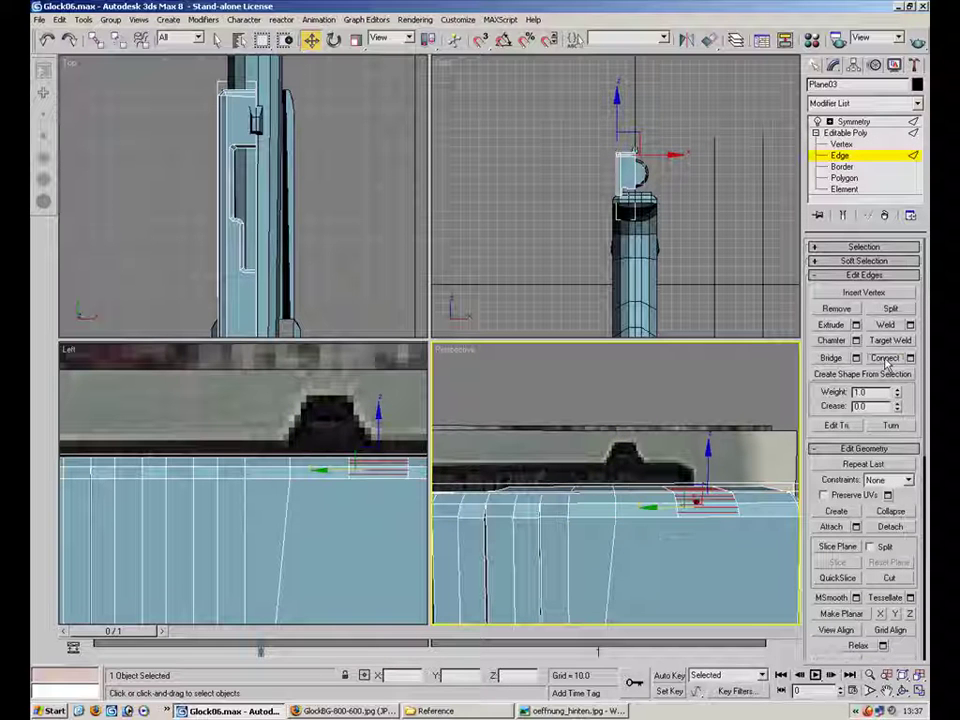
pyautogui.hotkey('ctrl', 'z')
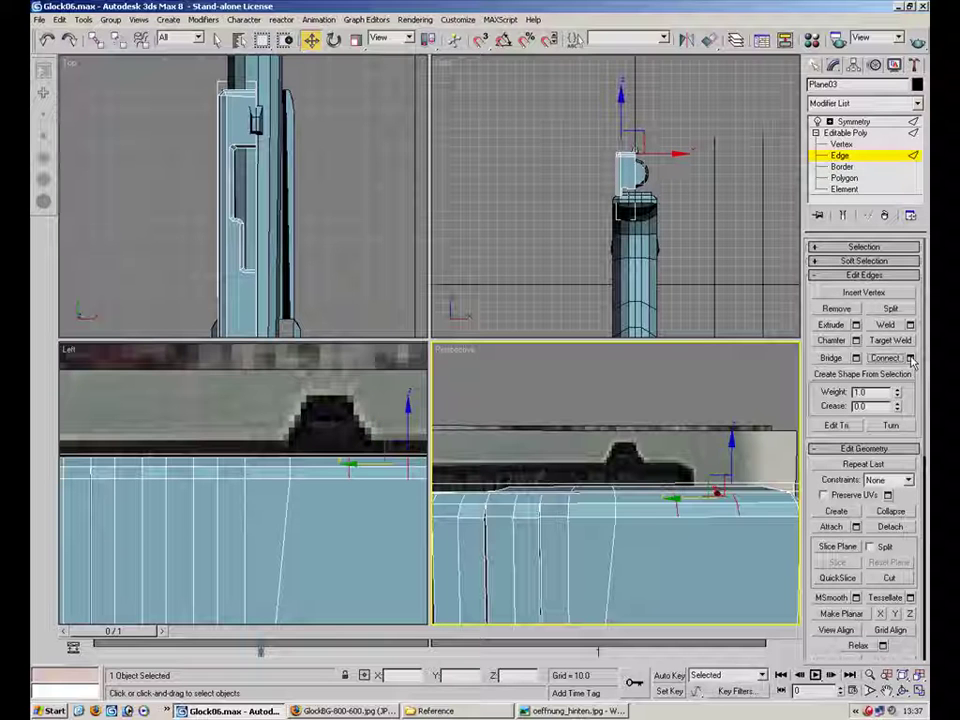
pyautogui.hotkey('ctrl', 'z')
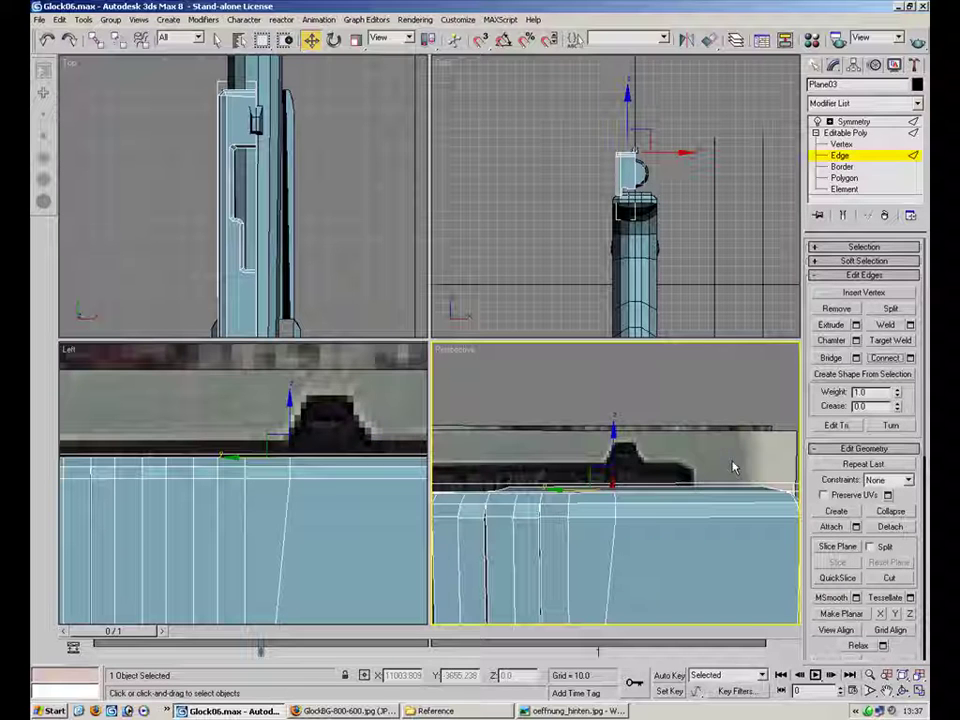
# Step: Connect the slide's rear upper edges with one segment and move the new vertices forward to the rear sight's back corner
pyautogui.moveTo(688, 559); pyautogui.dragTo(700, 490)
pyautogui.click(910, 358)
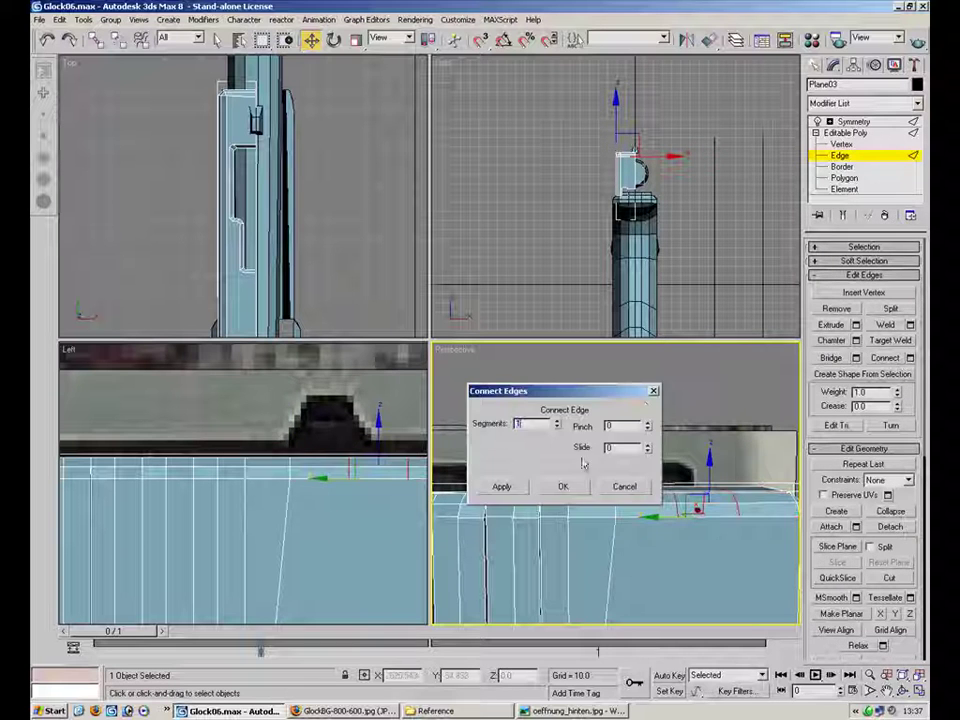
pyautogui.click(563, 486)
pyautogui.rightClick(360, 490)
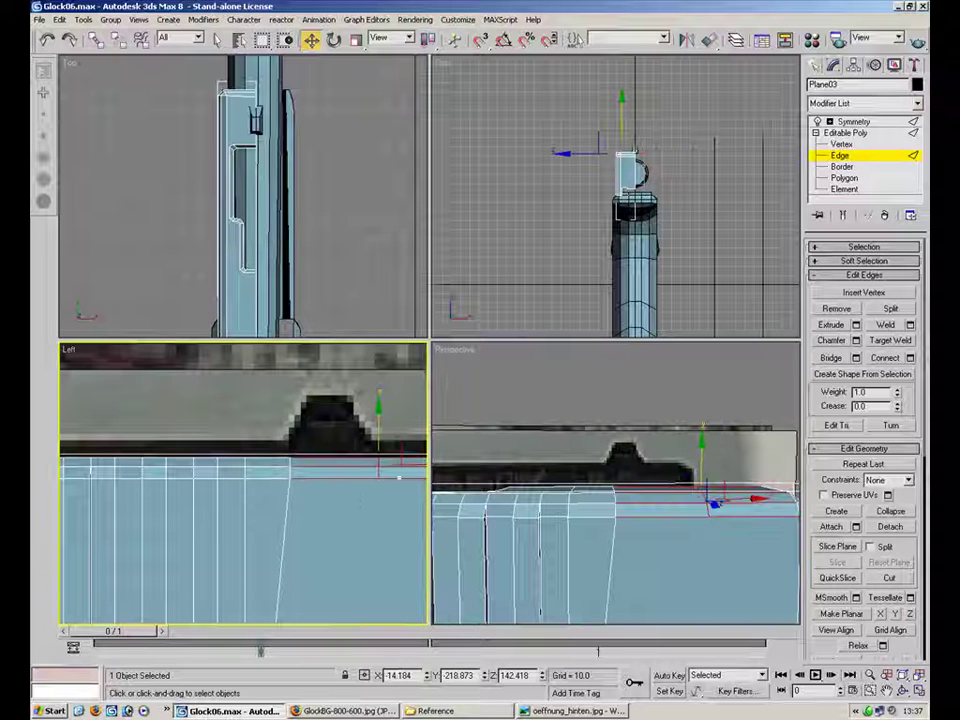
pyautogui.press('1')
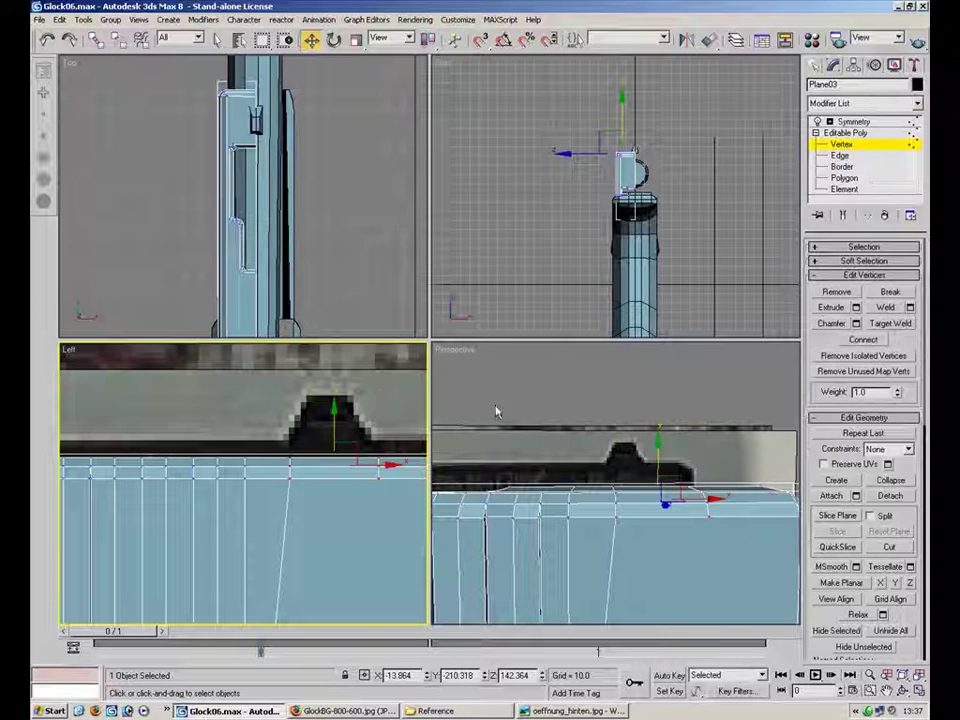
pyautogui.click(387, 402)
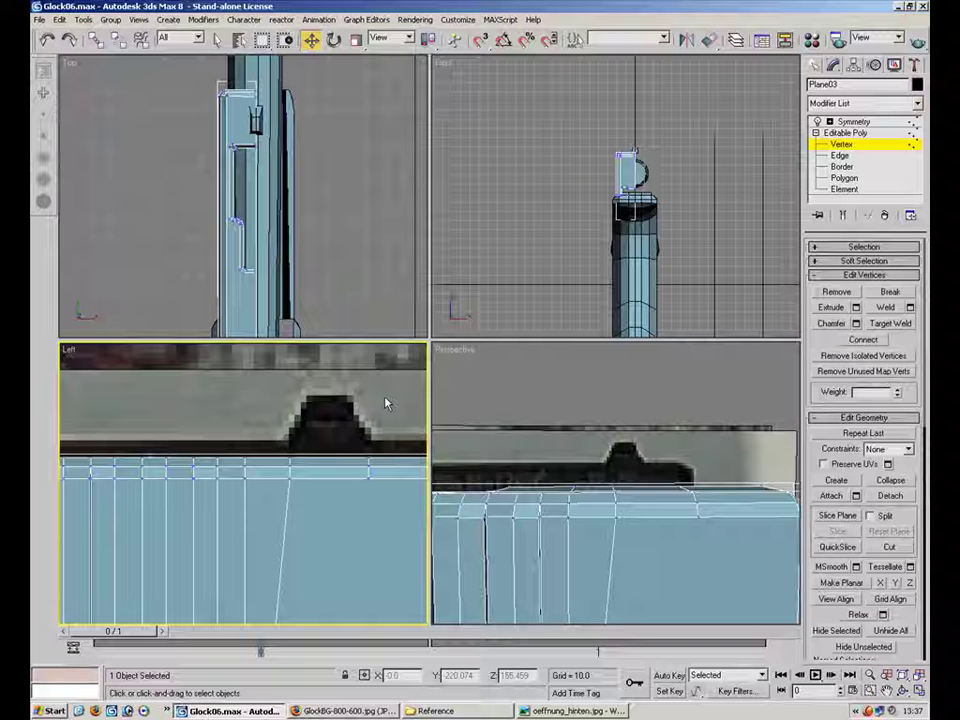
# Step: Extrude the slide's top polygons between the two rear sight edge loops upward into a raised block
pyautogui.moveTo(668, 498); pyautogui.dragTo(646, 535, button='middle')
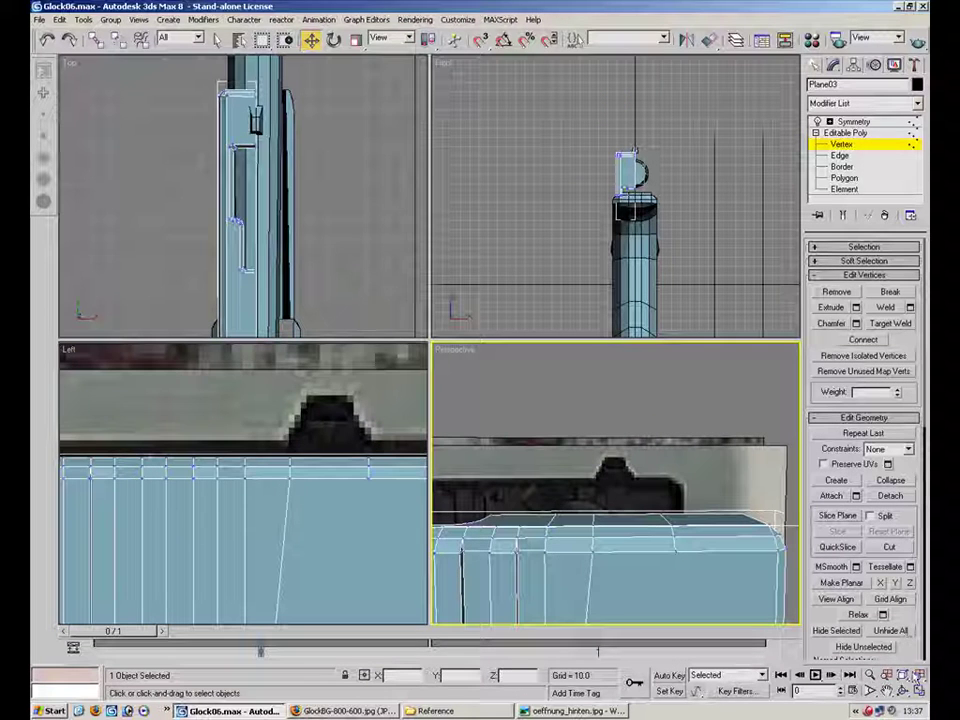
pyautogui.click(920, 688)
pyautogui.keyDown('alt'); pyautogui.moveTo(547, 411); pyautogui.dragTo(619, 299, button='middle'); pyautogui.keyUp('alt')
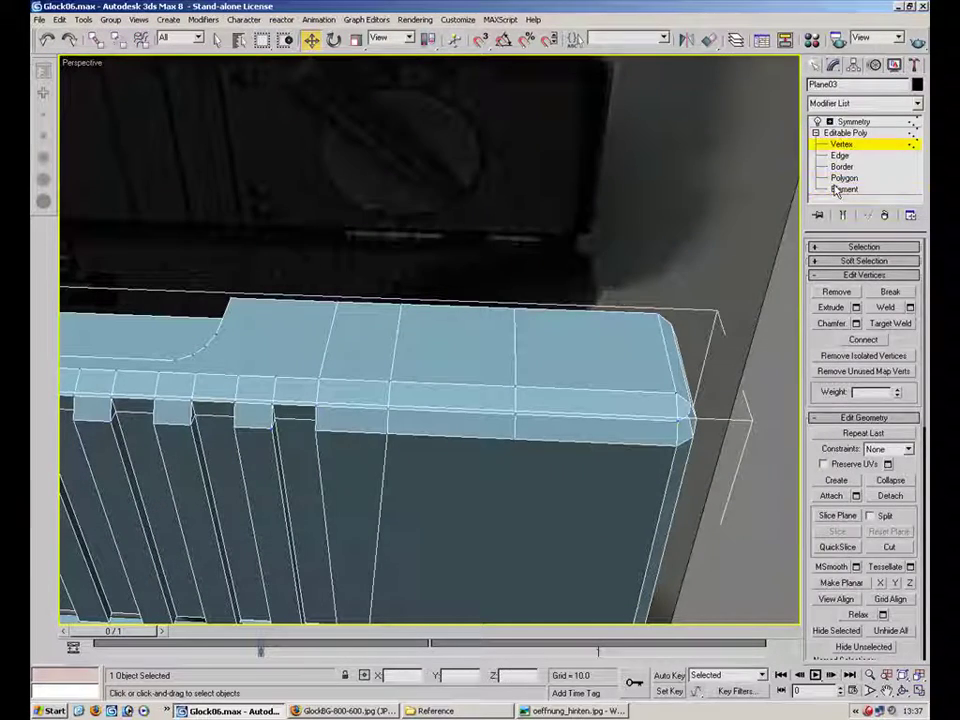
pyautogui.press('5')
pyautogui.press('4')
pyautogui.click(452, 358)
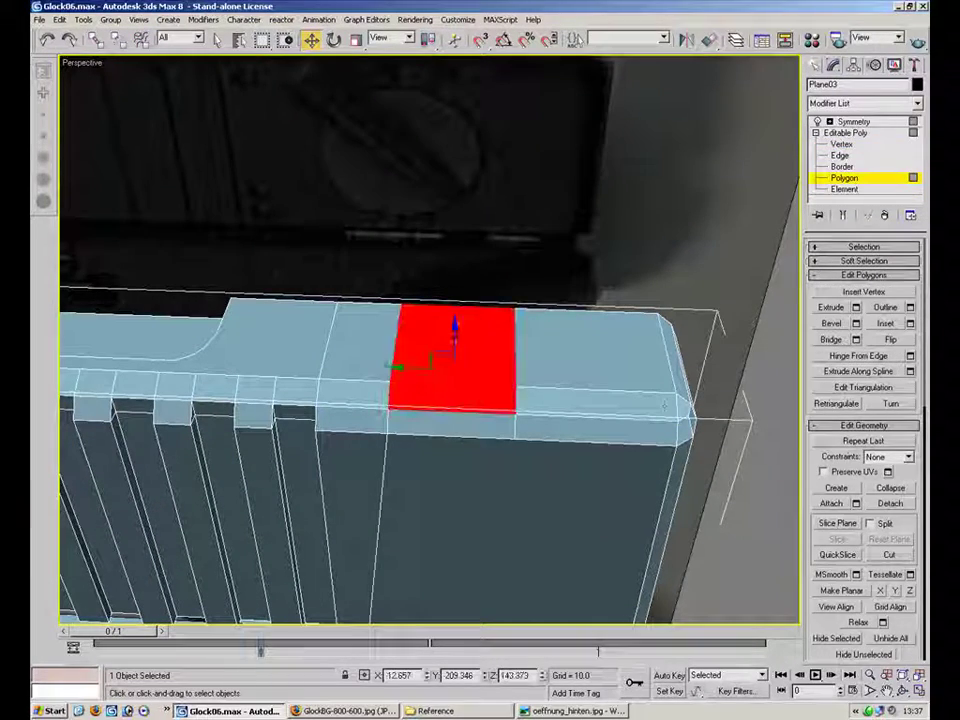
pyautogui.click(831, 307)
pyautogui.moveTo(484, 358); pyautogui.dragTo(481, 318)
# Step: Compare the extruded rear sight block and the slide's profile with the side reference photo in the Left view, using frame 1
pyautogui.hotkey('alt', 'w')
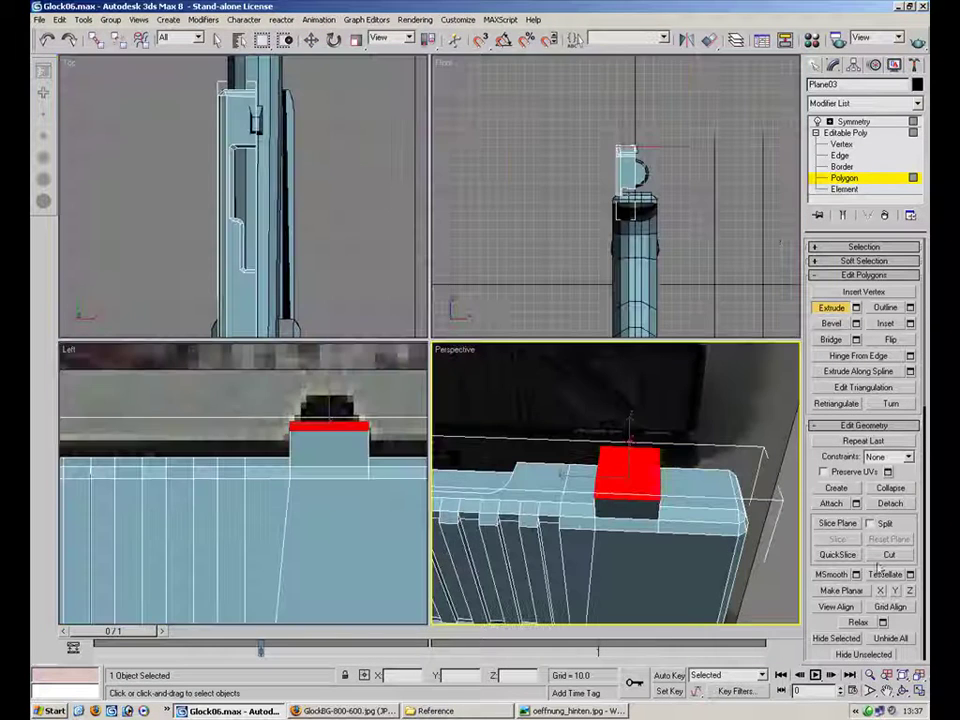
pyautogui.press('1')
pyautogui.moveTo(385, 411); pyautogui.dragTo(289, 434)
pyautogui.moveTo(291, 427); pyautogui.dragTo(293, 424, button='middle')
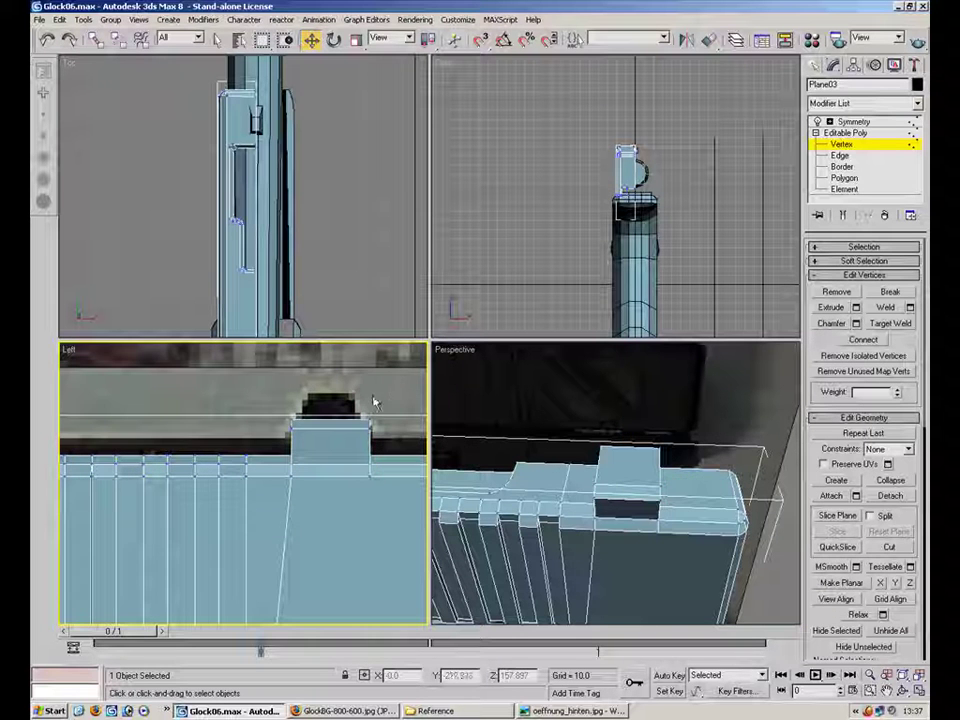
pyautogui.scroll(-6, 373, 399)
pyautogui.scroll(-1, 258, 424)
pyautogui.moveTo(169, 439); pyautogui.dragTo(392, 425, button='middle')
pyautogui.hotkey('alt', 'w')
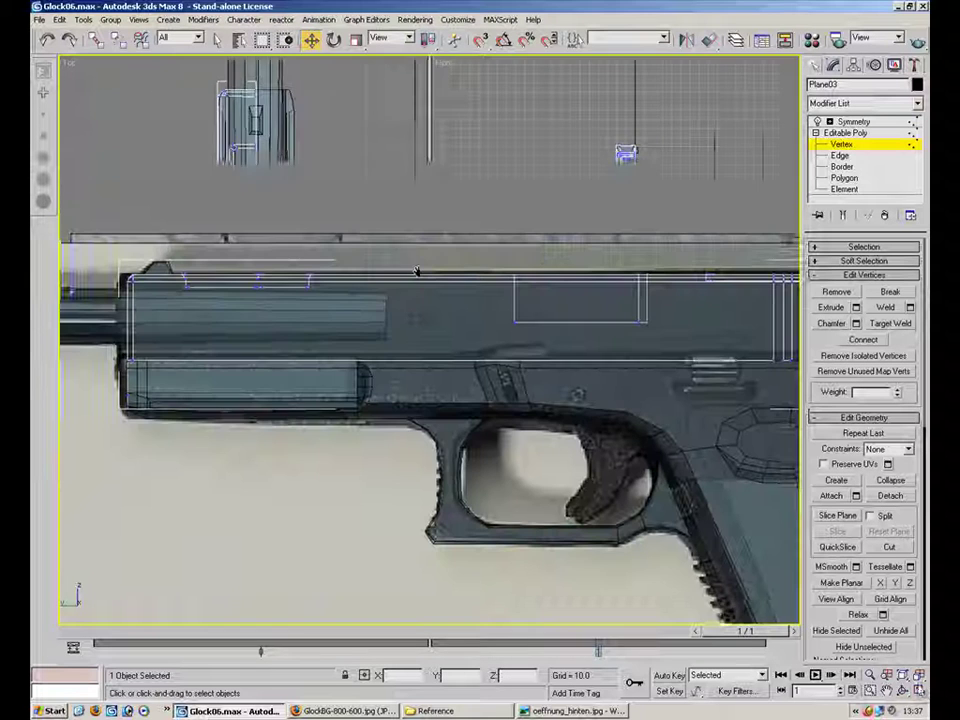
pyautogui.scroll(2, 469, 334)
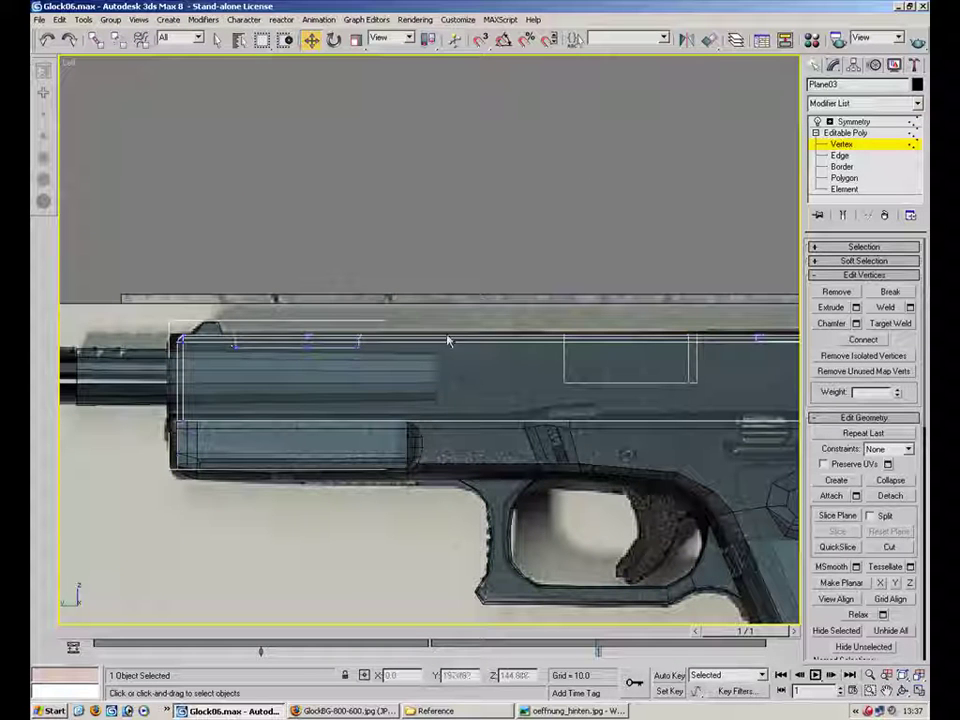
pyautogui.moveTo(568, 336); pyautogui.dragTo(686, 328, button='middle')
pyautogui.click(597, 337)
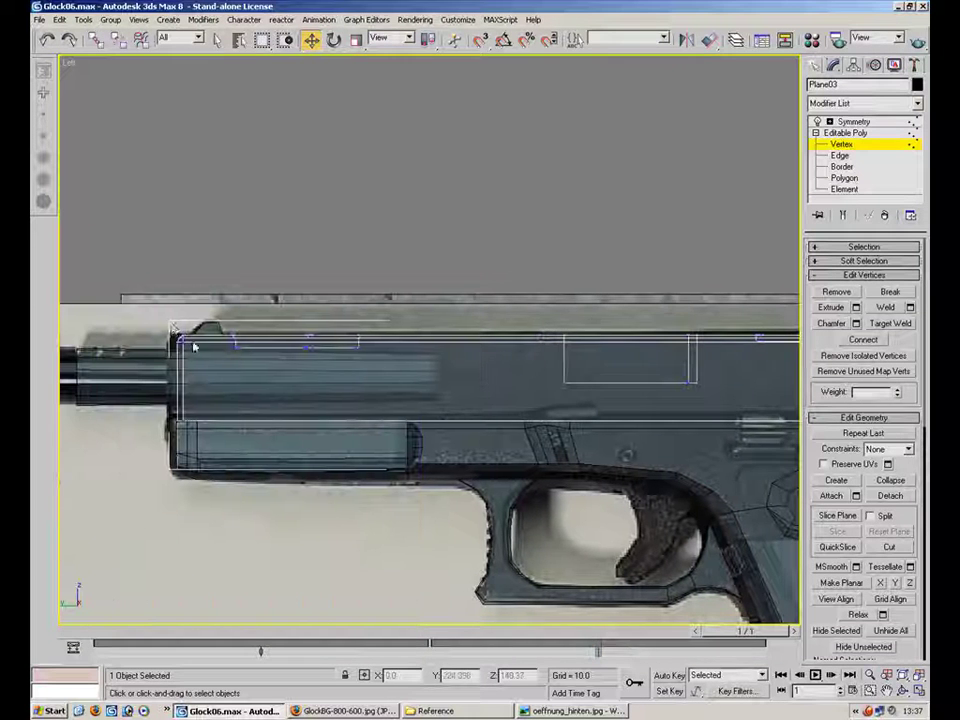
pyautogui.click(602, 367)
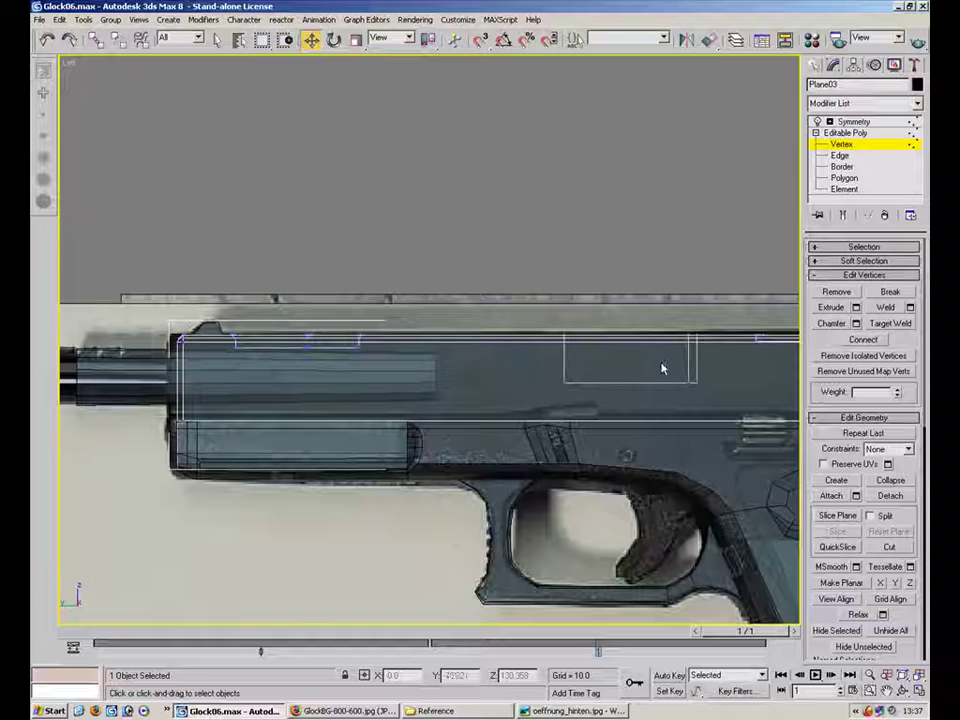
# Step: Raise the top vertices of the rear sight block toward the sight's height in the Left view reference photo
pyautogui.moveTo(686, 376); pyautogui.dragTo(412, 234, button='middle')
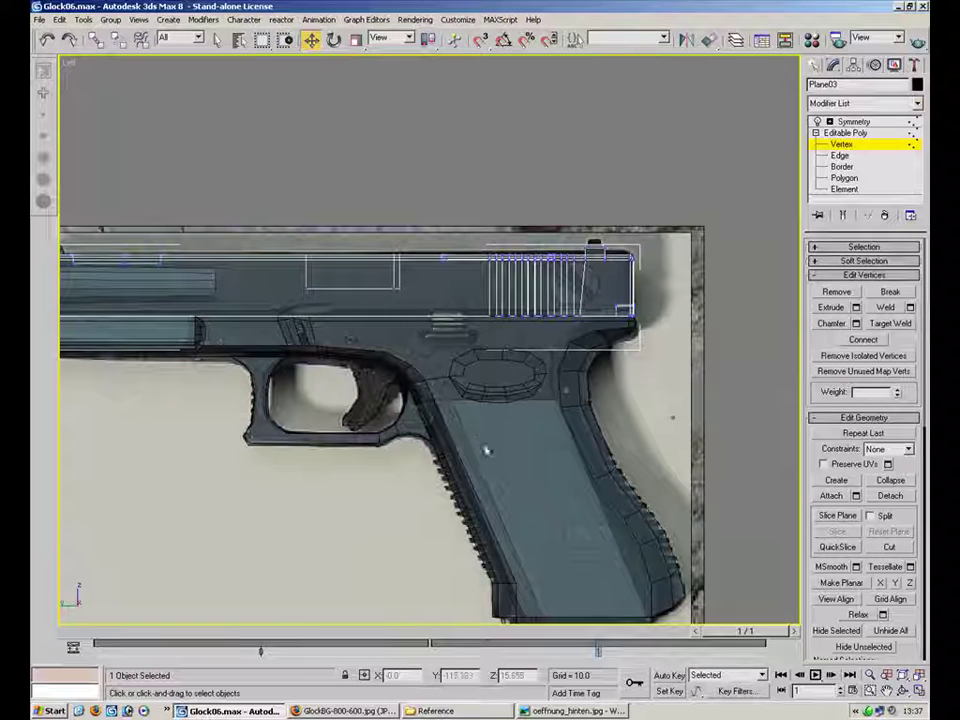
pyautogui.moveTo(271, 336); pyautogui.dragTo(532, 371, button='middle')
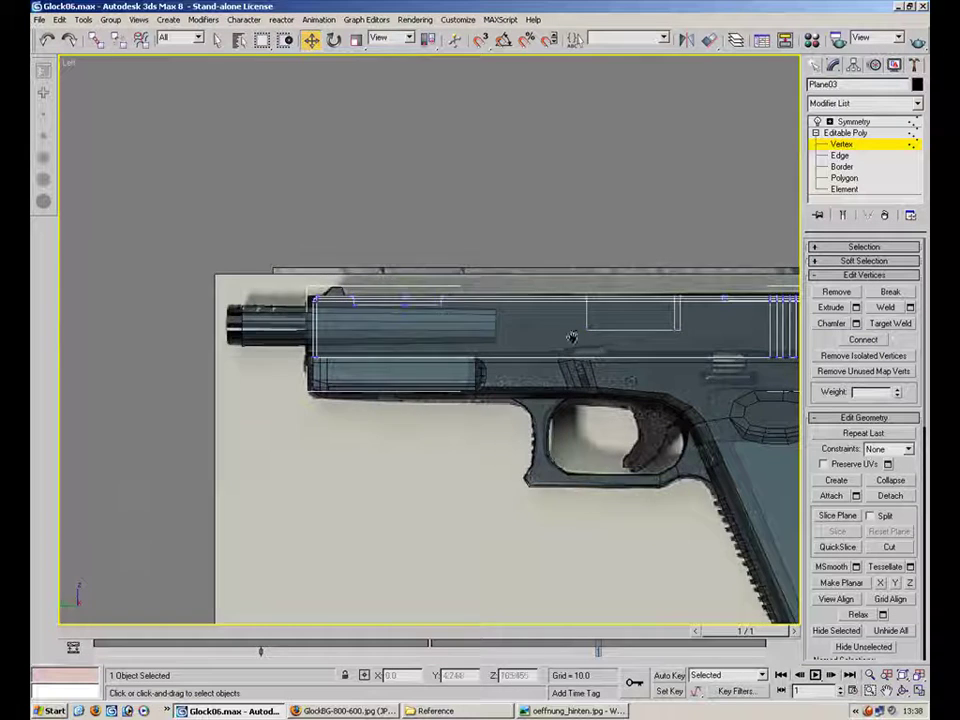
pyautogui.scroll(6, 300, 369)
pyautogui.moveTo(568, 266); pyautogui.dragTo(371, 319, button='middle')
pyautogui.scroll(3, 480, 263)
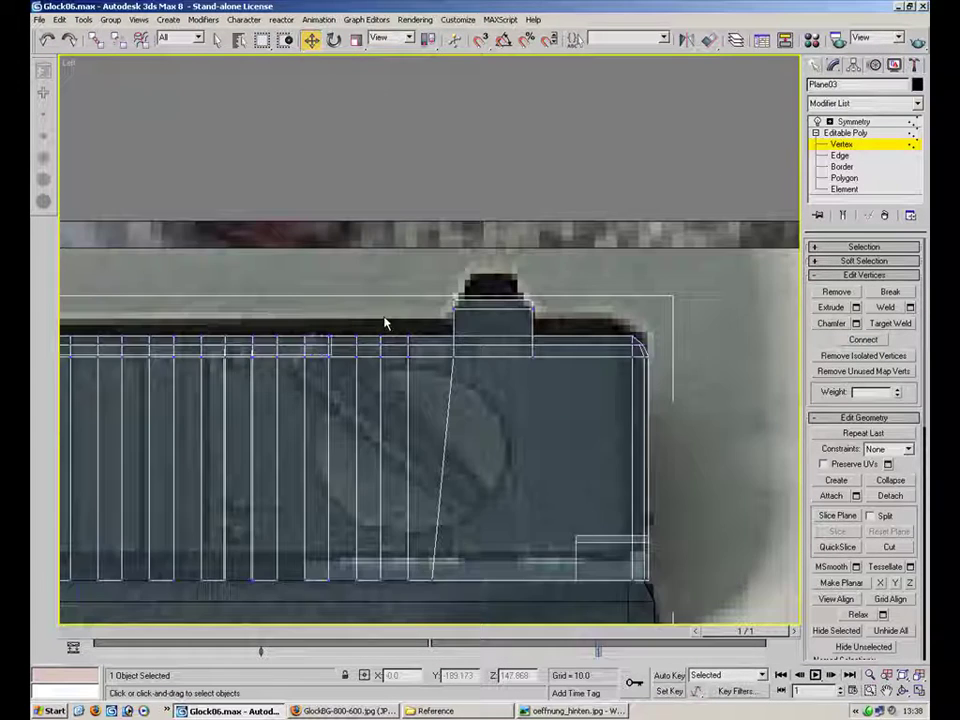
pyautogui.moveTo(442, 264); pyautogui.dragTo(508, 312)
pyautogui.click(626, 260)
pyautogui.moveTo(593, 287)
pyautogui.mouseDown()
pyautogui.moveTo(549, 309)
pyautogui.moveTo(405, 303)
pyautogui.moveTo(598, 272)
pyautogui.mouseUp()
pyautogui.click(499, 300)
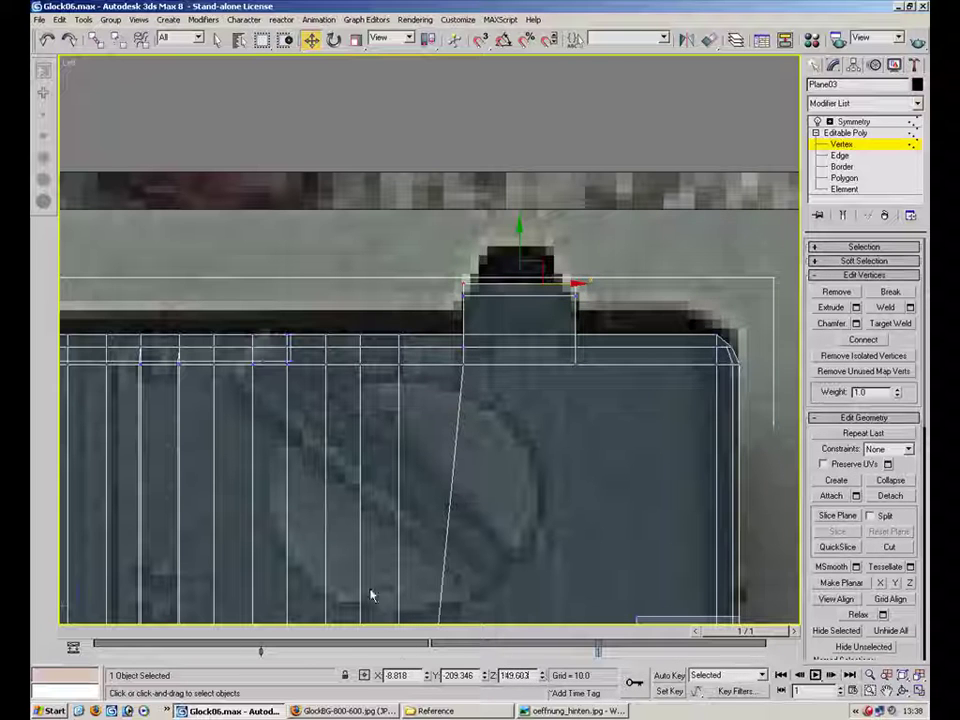
pyautogui.press('Return')
pyautogui.click(661, 247)
pyautogui.moveTo(473, 337); pyautogui.dragTo(449, 334)
pyautogui.moveTo(521, 258); pyautogui.dragTo(521, 237)
# Step: Move the rear sight's top rear and top front vertices toward each other to taper its side profile
pyautogui.moveTo(592, 241); pyautogui.dragTo(562, 303)
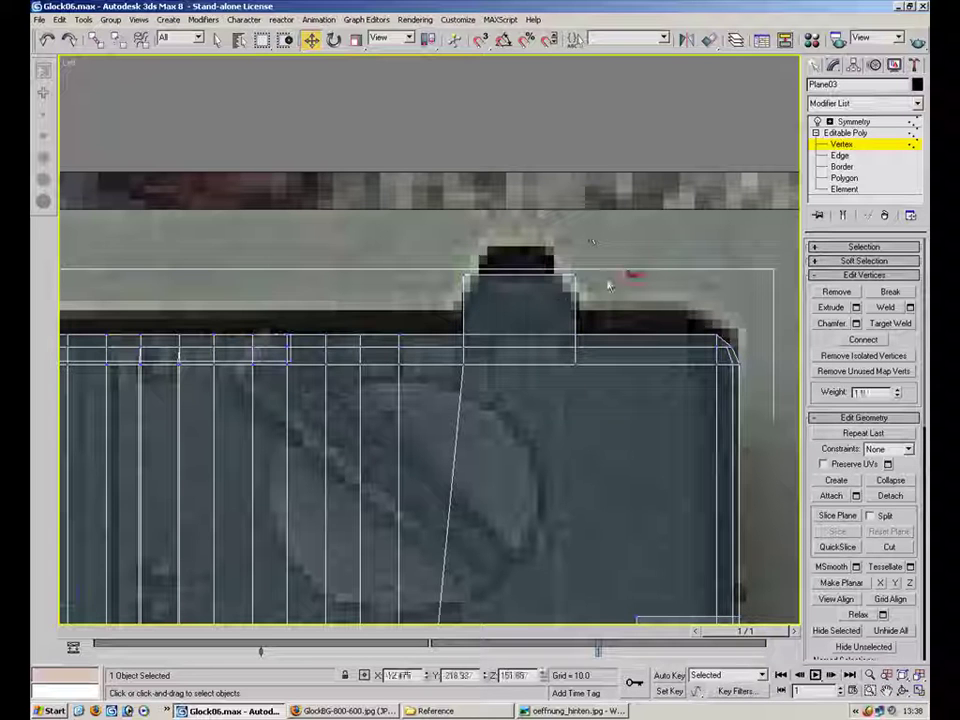
pyautogui.moveTo(617, 275)
pyautogui.mouseDown()
pyautogui.moveTo(588, 276)
pyautogui.moveTo(602, 275)
pyautogui.mouseUp()
pyautogui.moveTo(503, 253); pyautogui.dragTo(448, 296)
pyautogui.moveTo(502, 275); pyautogui.dragTo(518, 277)
# Step: Spread the front and rear vertices at the rear sight's base slightly outward to match the reference photo
pyautogui.moveTo(506, 337); pyautogui.dragTo(489, 352)
pyautogui.click(574, 349)
pyautogui.click(463, 349)
pyautogui.moveTo(511, 349); pyautogui.dragTo(458, 376)
pyautogui.moveTo(515, 364); pyautogui.dragTo(509, 364)
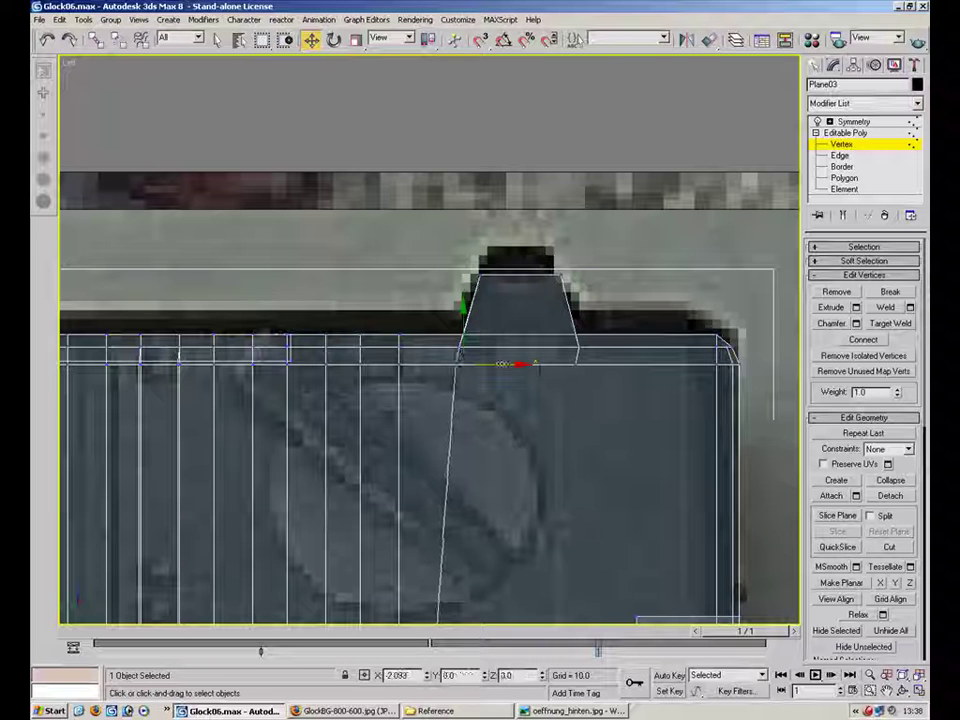
pyautogui.click(642, 281)
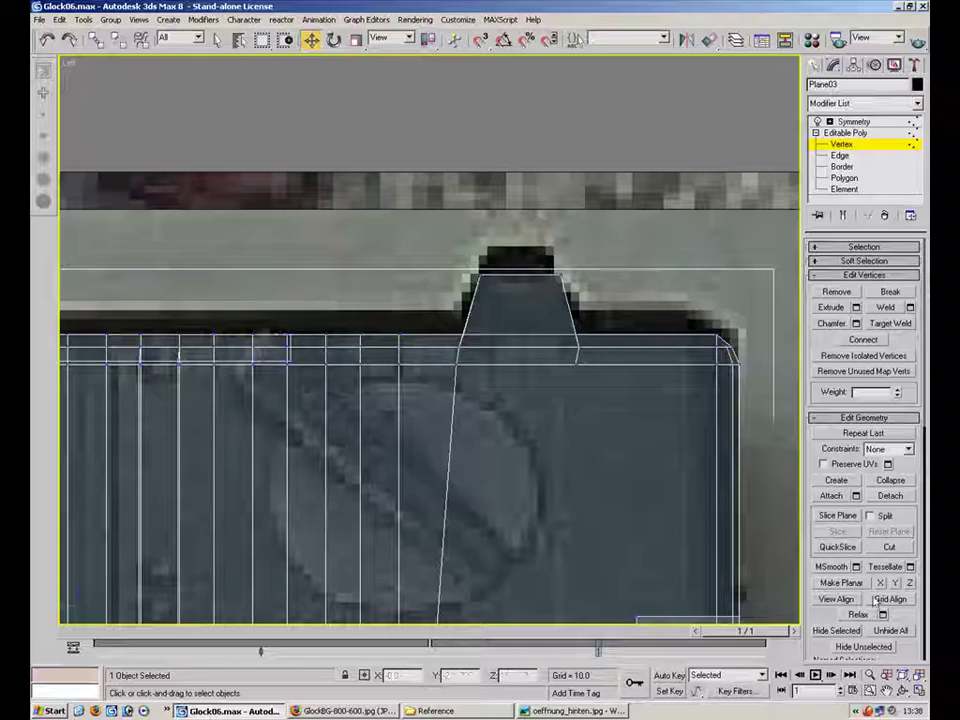
# Step: Move the rear sight's outer top vertices inward along X in the Perspective view to slope its outer side
pyautogui.click(918, 690)
pyautogui.click(639, 510)
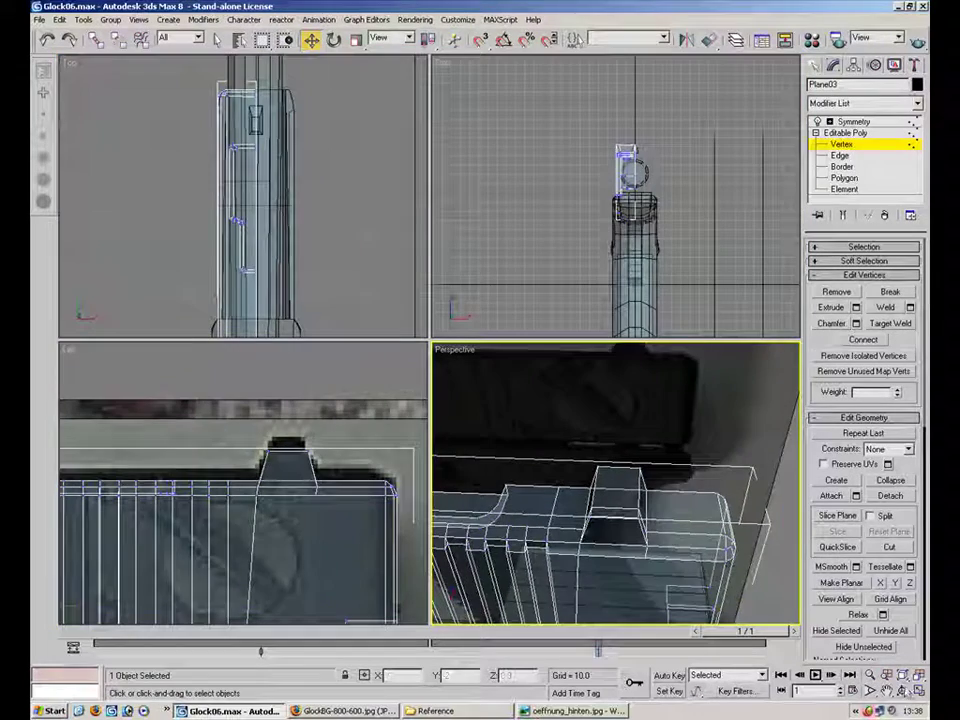
pyautogui.click(918, 690)
pyautogui.keyDown('alt'); pyautogui.moveTo(440, 340); pyautogui.dragTo(614, 249, button='middle'); pyautogui.keyUp('alt')
pyautogui.click(511, 274)
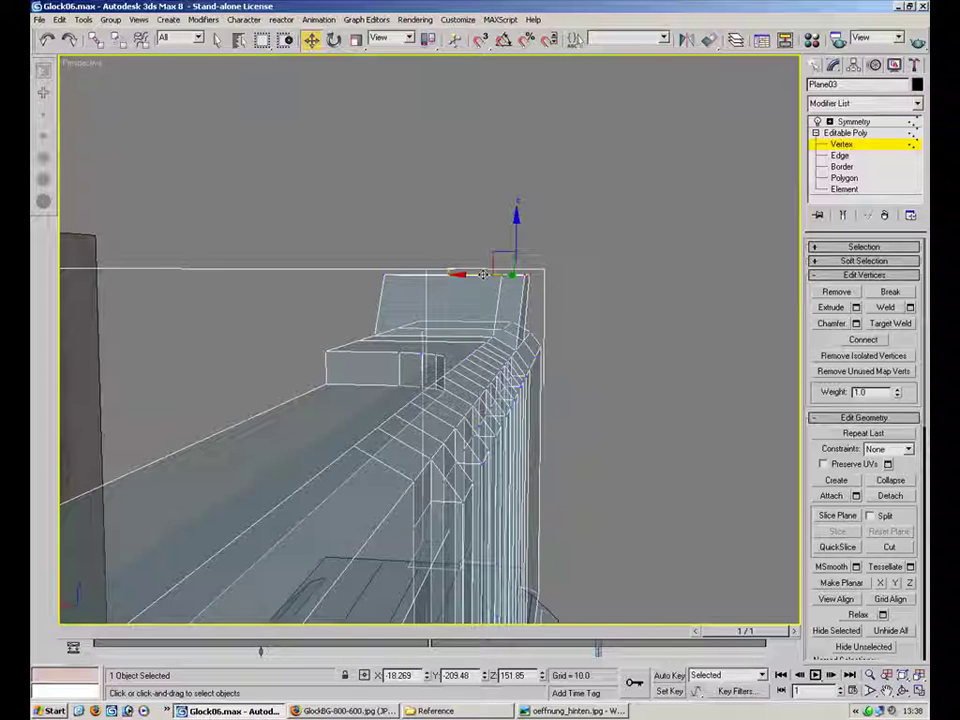
pyautogui.keyDown('alt'); pyautogui.moveTo(449, 279); pyautogui.dragTo(372, 291, button='middle'); pyautogui.keyUp('alt')
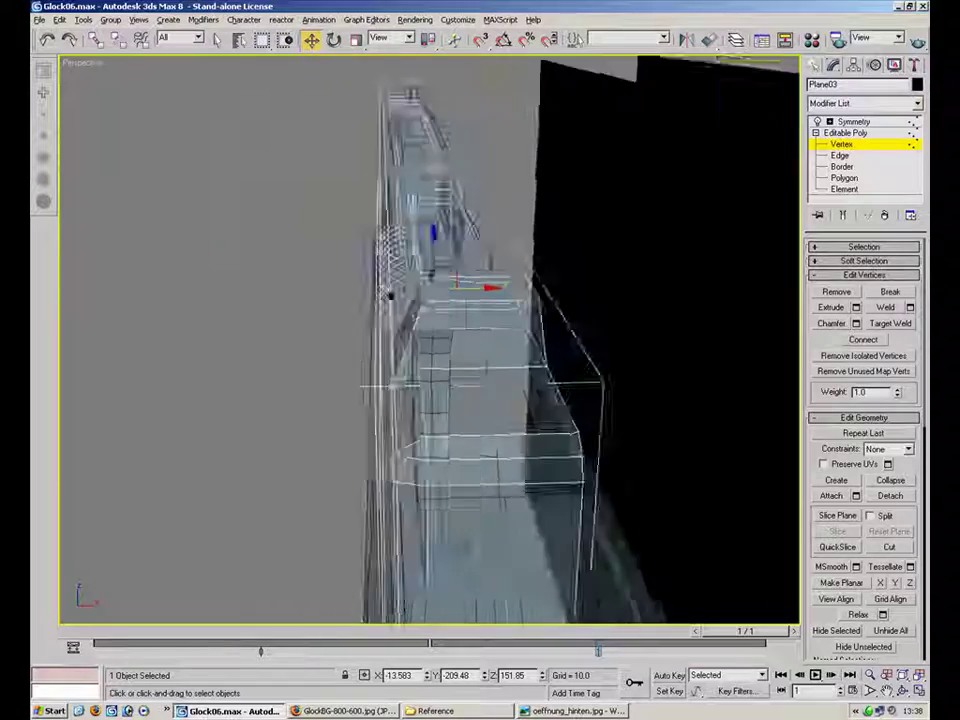
# Step: Examine the rear sight block from several sides and compare its shape with the oeffnung_hinten.jpg reference photo
pyautogui.moveTo(835, 156); pyautogui.dragTo(835, 156)
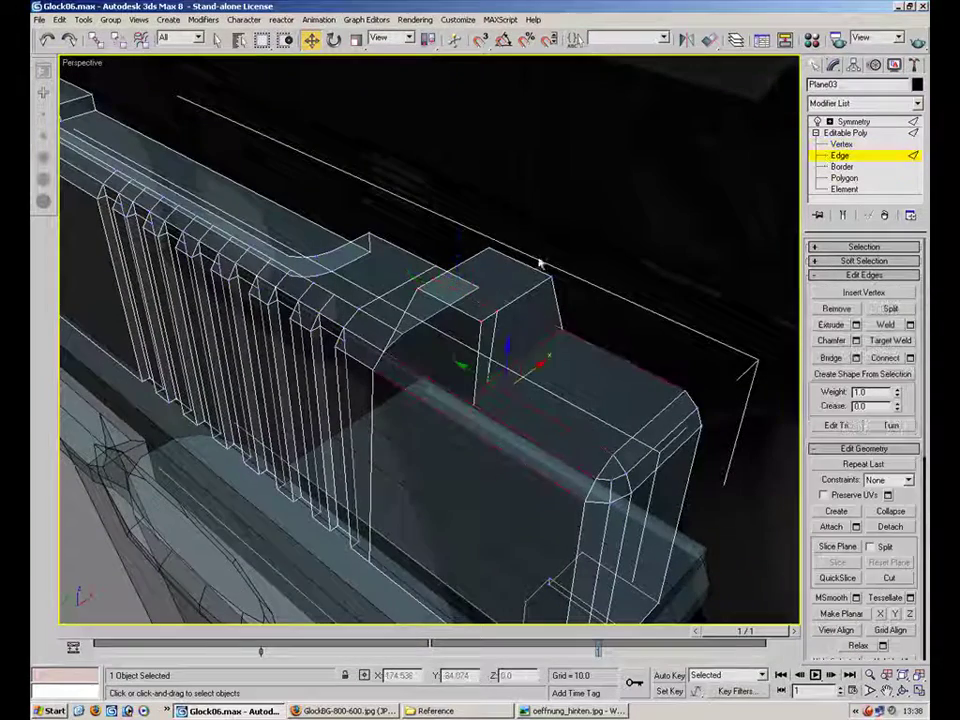
pyautogui.click(497, 334)
pyautogui.keyDown('alt'); pyautogui.moveTo(470, 312); pyautogui.dragTo(429, 317, button='middle'); pyautogui.keyUp('alt')
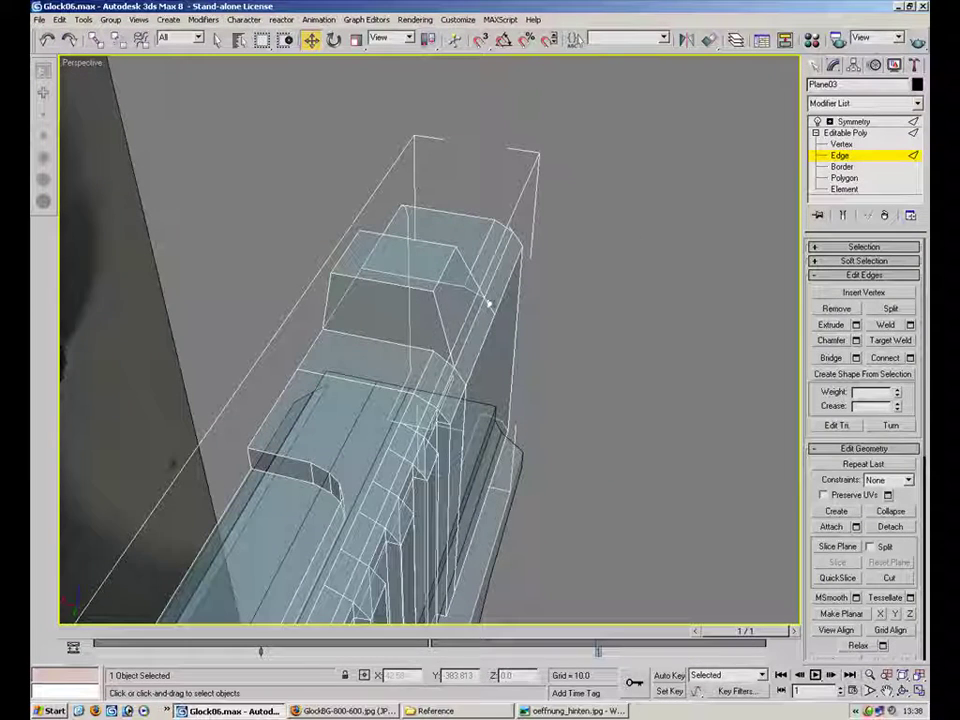
pyautogui.press('1')
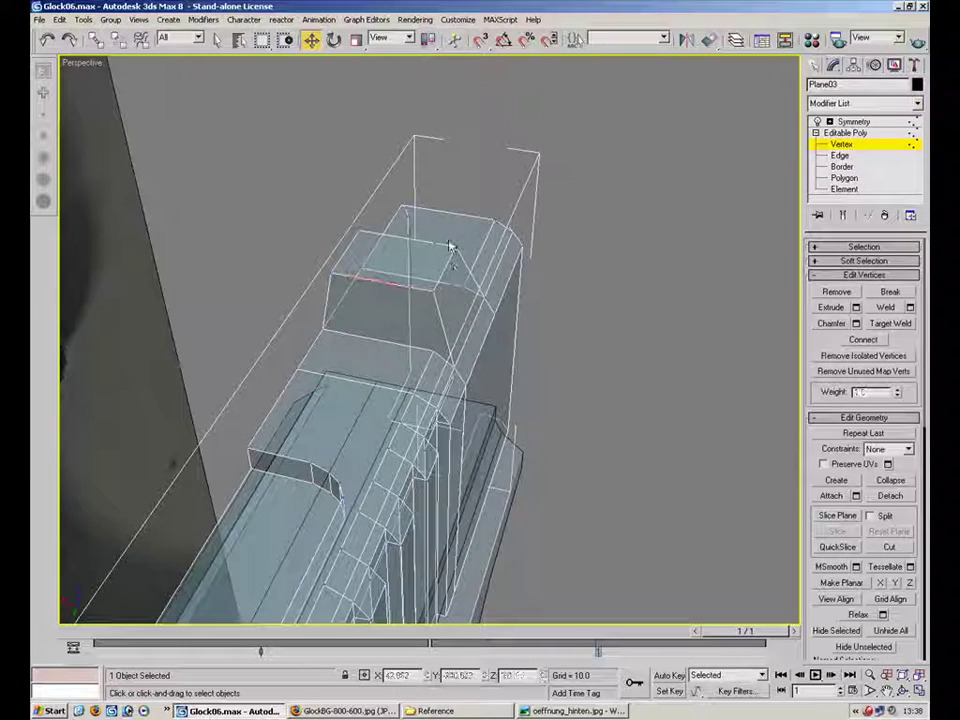
pyautogui.click(551, 258)
pyautogui.keyDown('alt'); pyautogui.moveTo(549, 255); pyautogui.dragTo(609, 347, button='middle'); pyautogui.keyUp('alt')
pyautogui.click(563, 711)
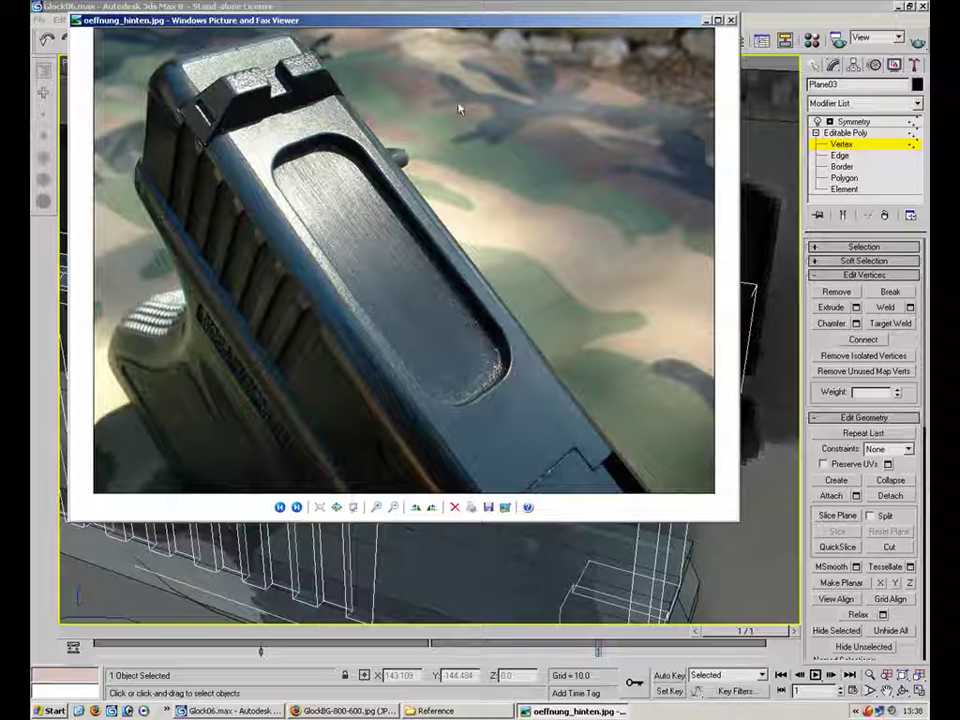
# Step: Move the rear sight's front top vertices slightly forward along Y and select its rear top vertices
pyautogui.keyDown('alt'); pyautogui.moveTo(583, 207); pyautogui.dragTo(532, 240, button='middle'); pyautogui.keyUp('alt')
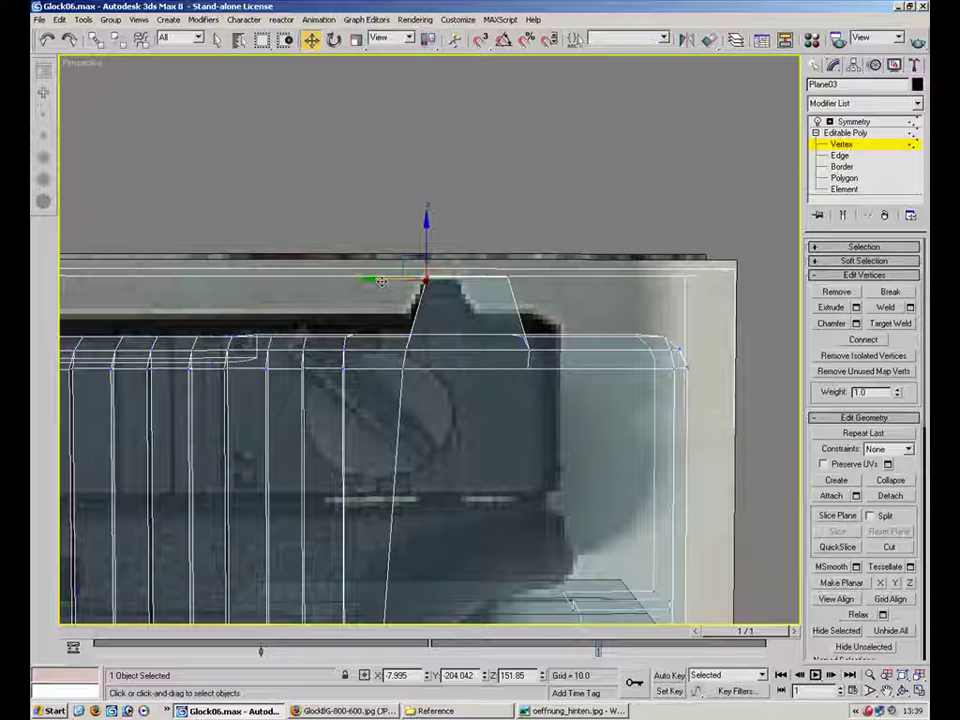
pyautogui.moveTo(380, 281); pyautogui.dragTo(369, 281)
pyautogui.moveTo(563, 262); pyautogui.dragTo(450, 283)
pyautogui.keyDown('alt'); pyautogui.moveTo(445, 283); pyautogui.dragTo(317, 318, button='middle'); pyautogui.keyUp('alt')
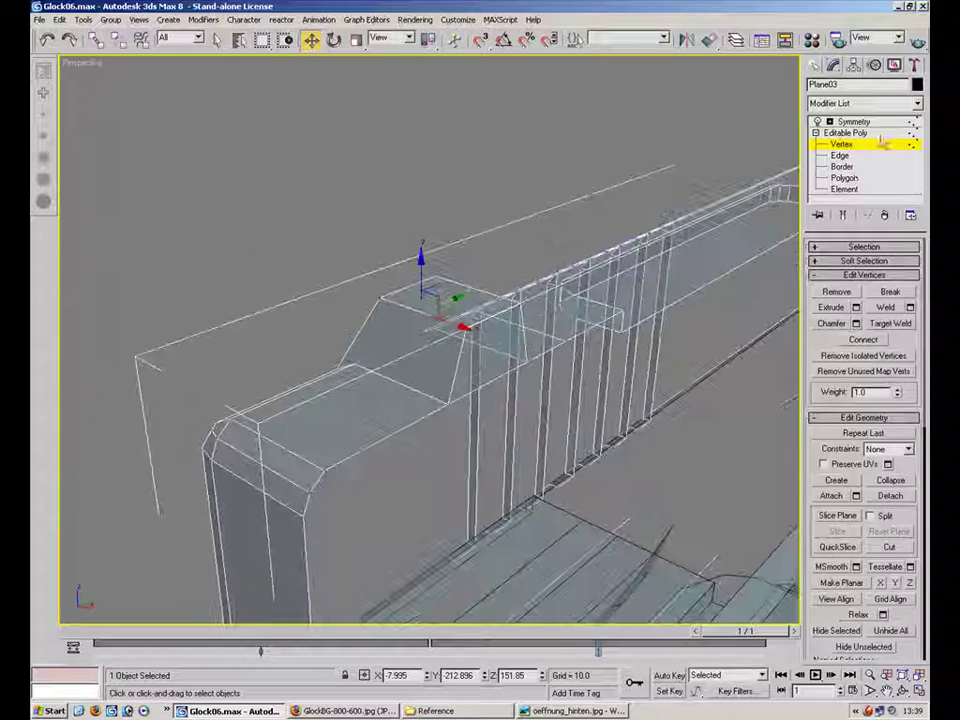
# Step: Delete the rear sight's inner side polygon on the slide's centre plane
pyautogui.click(851, 177)
pyautogui.click(499, 357)
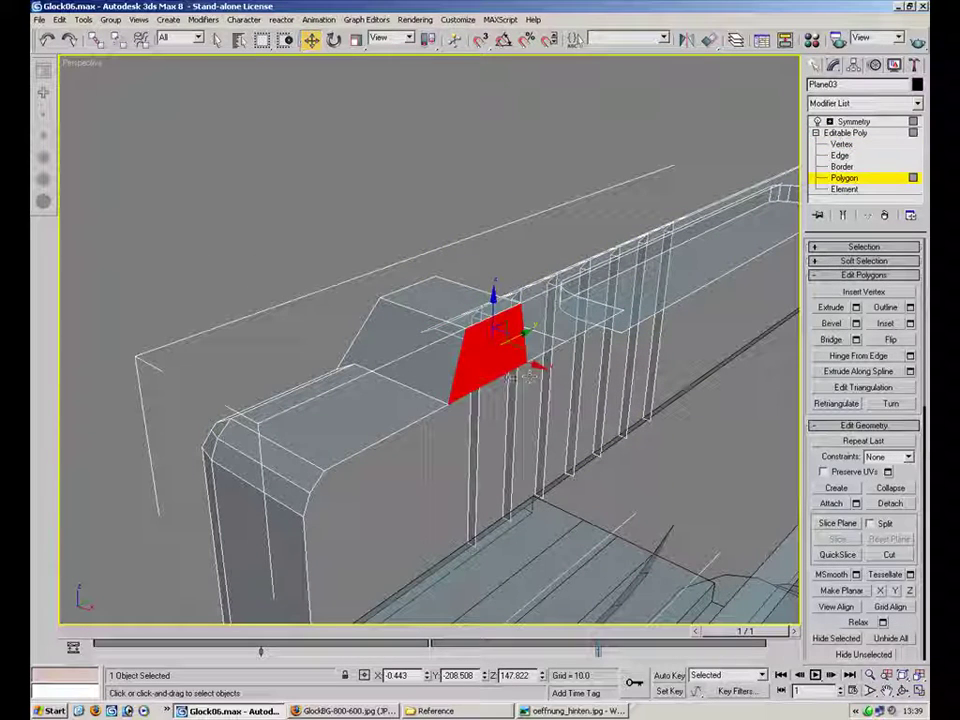
pyautogui.click(480, 347)
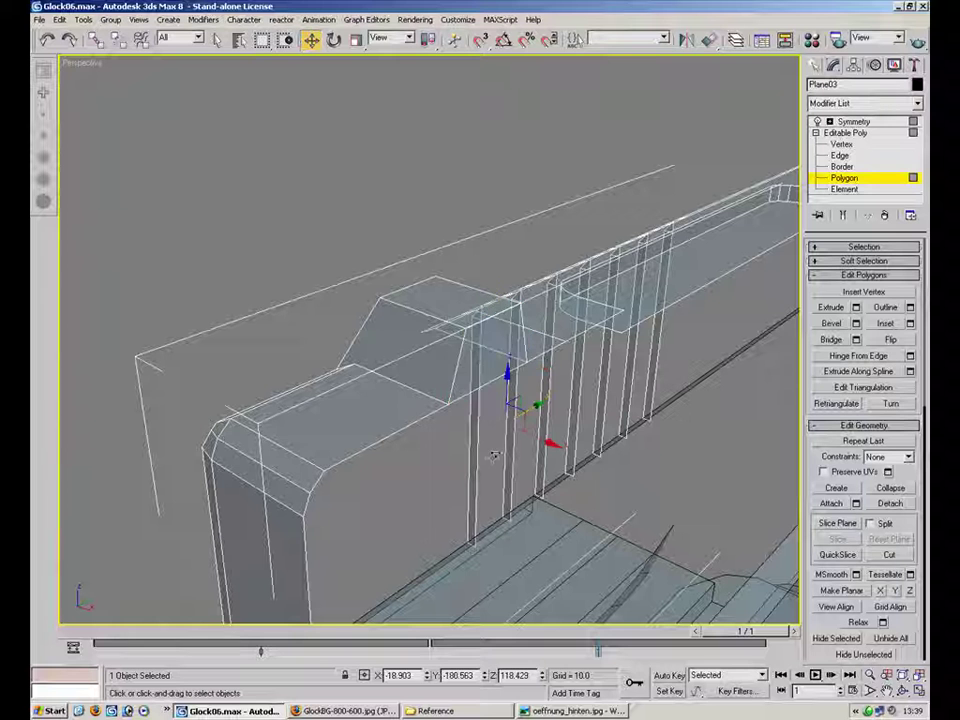
pyautogui.click(354, 243)
pyautogui.click(505, 364)
pyautogui.click(560, 322)
# Step: Align the rear sight's inner top vertices with the slide's centre plane
pyautogui.keyDown('alt'); pyautogui.moveTo(480, 327); pyautogui.dragTo(368, 254, button='middle'); pyautogui.keyUp('alt')
pyautogui.press('1')
pyautogui.click(347, 225)
pyautogui.moveTo(347, 225); pyautogui.dragTo(316, 290)
pyautogui.click(551, 296)
pyautogui.keyDown('alt'); pyautogui.moveTo(551, 296); pyautogui.dragTo(489, 272, button='middle'); pyautogui.keyUp('alt')
# Step: Connect the rear sight's front and rear top edges with 2 segments
pyautogui.press('2')
pyautogui.click(505, 268)
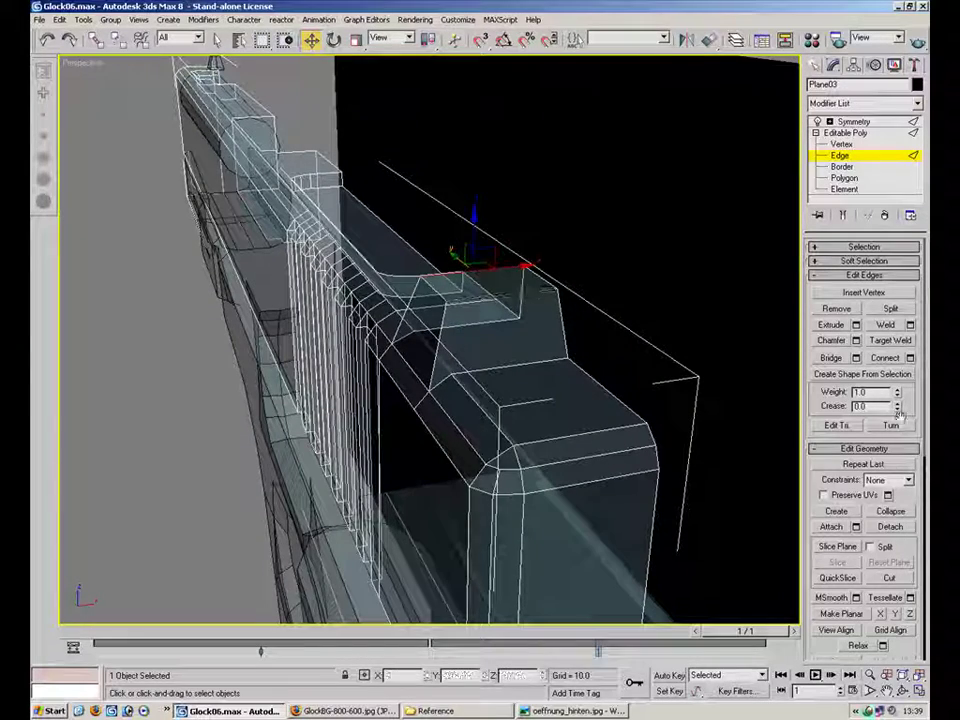
pyautogui.click(910, 358)
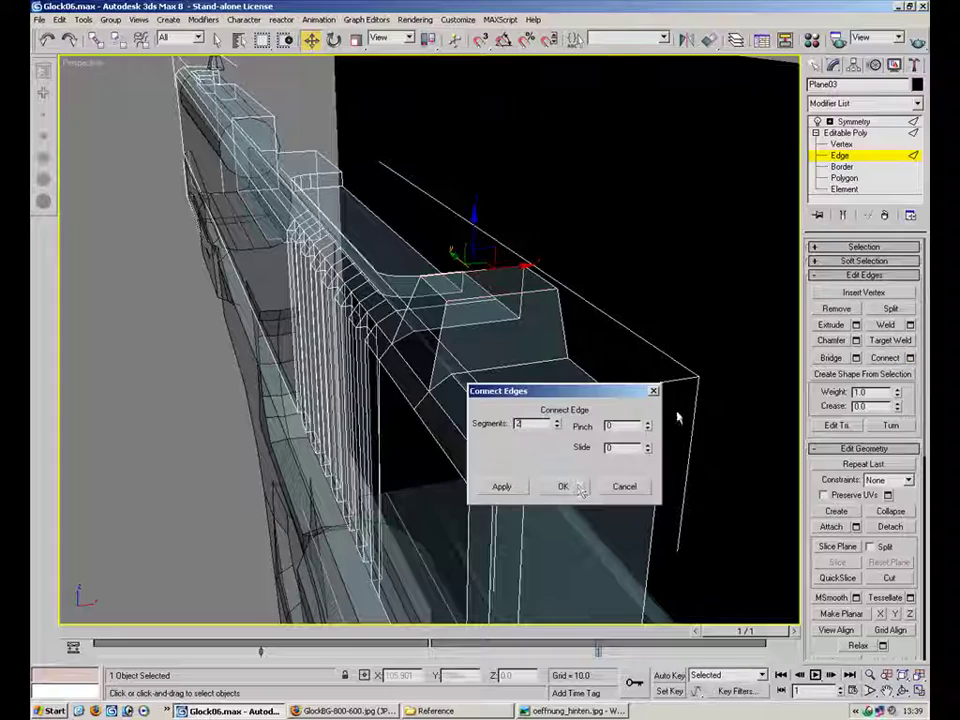
pyautogui.click(563, 487)
pyautogui.keyDown('alt'); pyautogui.moveTo(604, 311); pyautogui.dragTo(735, 202, button='middle'); pyautogui.keyUp('alt')
# Step: Lower the rear sight's innermost top polygon to form the floor of the sight notch
pyautogui.click(844, 177)
pyautogui.click(525, 298)
pyautogui.keyDown('alt'); pyautogui.moveTo(525, 298); pyautogui.dragTo(760, 300, button='middle'); pyautogui.keyUp('alt')
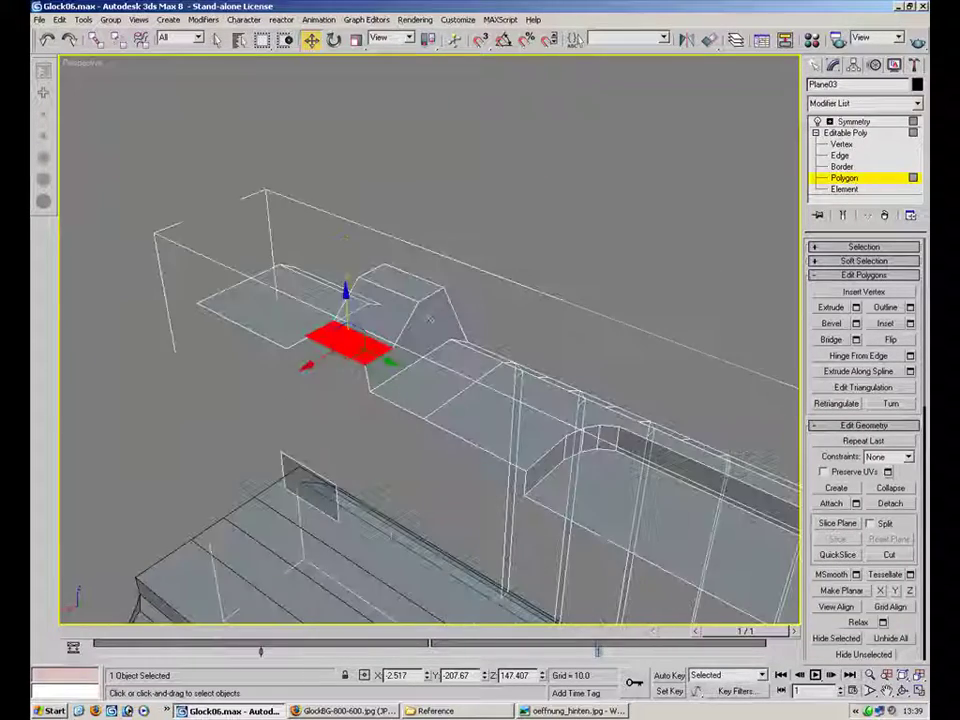
# Step: Make the notch wall vertical by giving its upper edge the lower edge's X value of -5.034
pyautogui.press('2')
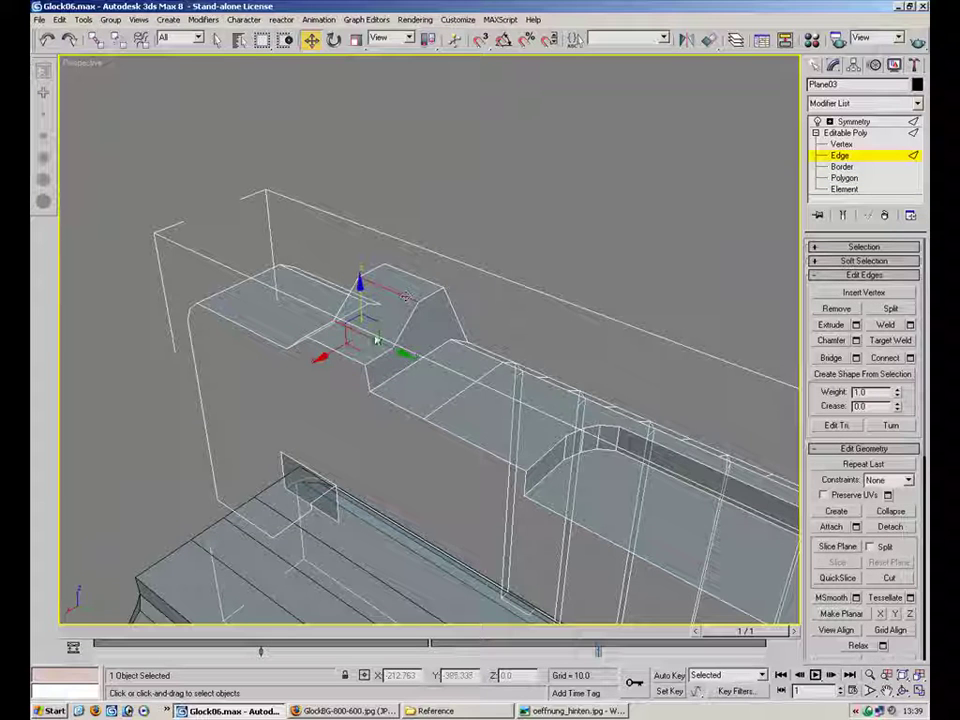
pyautogui.keyDown('alt'); pyautogui.moveTo(482, 261); pyautogui.dragTo(364, 362, button='middle'); pyautogui.keyUp('alt')
pyautogui.moveTo(422, 676); pyautogui.dragTo(249, 619)
pyautogui.hotkey('ctrl', 'c')
pyautogui.click(383, 217)
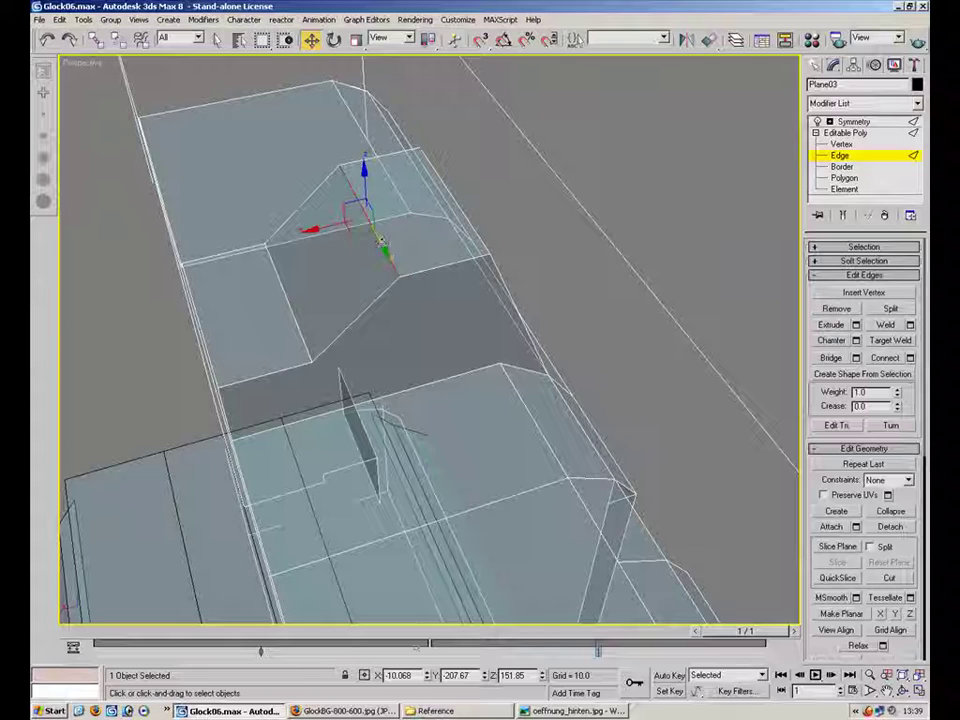
pyautogui.moveTo(417, 676); pyautogui.dragTo(369, 676)
pyautogui.hotkey('ctrl', 'v')
pyautogui.press('Return')
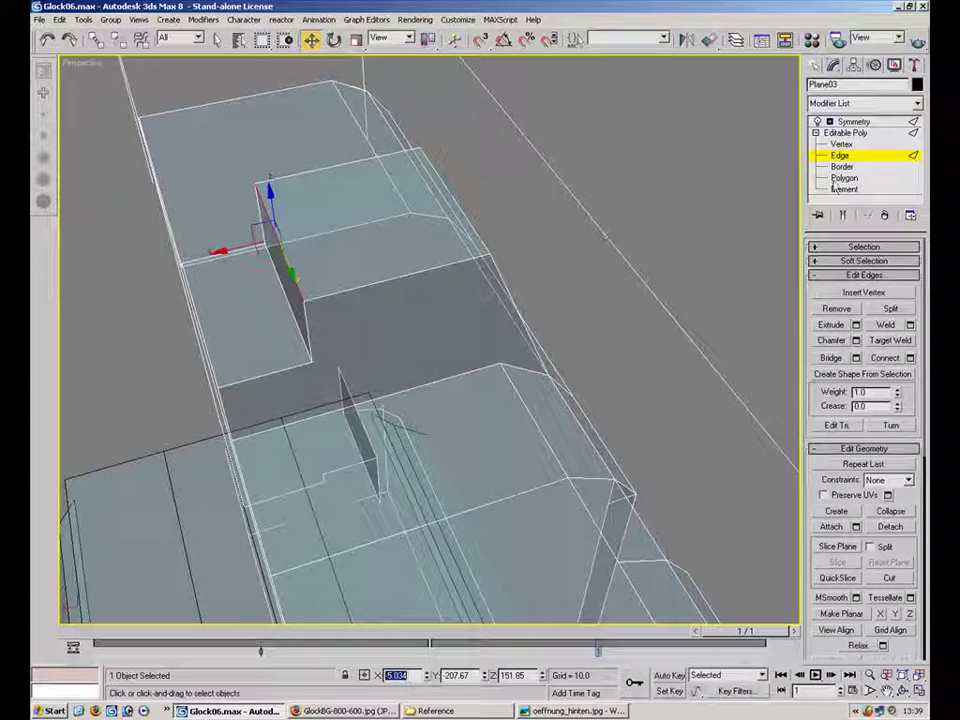
# Step: Examine the rear sight notch and its hidden triangulation in the opaque view at frame 0, using the Turn tool
pyautogui.click(834, 155)
pyautogui.click(605, 236)
pyautogui.keyDown('alt'); pyautogui.moveTo(450, 329); pyautogui.dragTo(456, 377, button='middle'); pyautogui.keyUp('alt')
pyautogui.scroll(3, 500, 410)
pyautogui.click(510, 418)
pyautogui.keyDown('alt'); pyautogui.moveTo(558, 374); pyautogui.dragTo(600, 220, button='middle'); pyautogui.keyUp('alt')
pyautogui.click(840, 155)
pyautogui.click(889, 426)
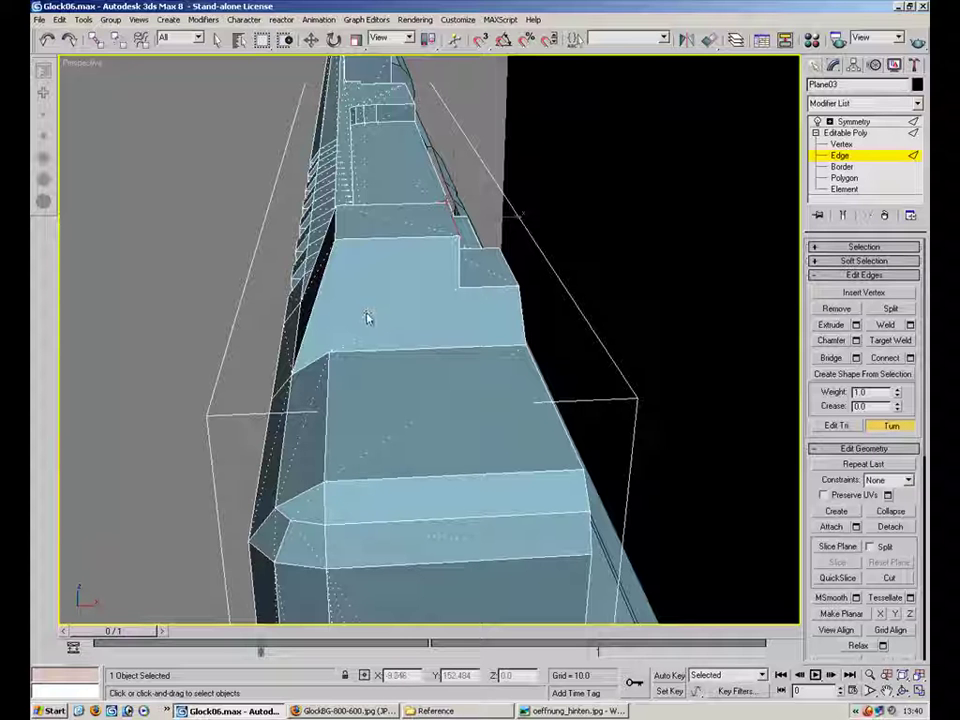
pyautogui.keyDown('alt'); pyautogui.moveTo(507, 303); pyautogui.dragTo(418, 316, button='middle'); pyautogui.keyUp('alt')
# Step: Move the notch floor's rear vertices backward along Y toward the rear sight's sloped back face
pyautogui.press('1')
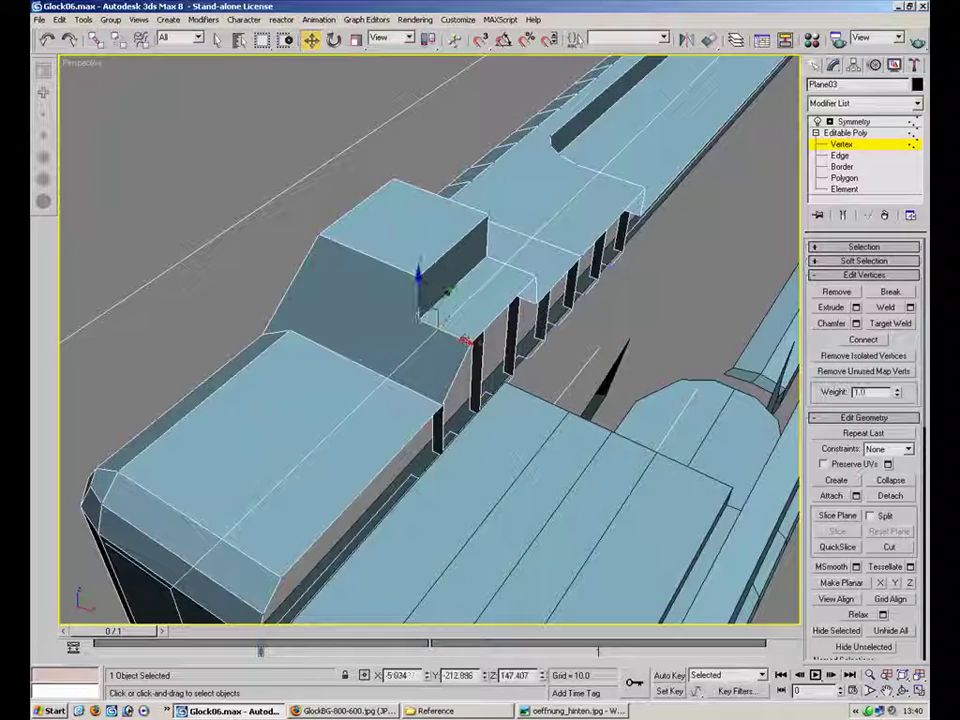
pyautogui.keyDown('alt'); pyautogui.moveTo(502, 298); pyautogui.dragTo(416, 272, button='middle'); pyautogui.keyUp('alt')
pyautogui.moveTo(405, 273); pyautogui.dragTo(402, 273)
pyautogui.keyDown('alt'); pyautogui.moveTo(402, 273); pyautogui.dragTo(424, 270, button='middle'); pyautogui.keyUp('alt')
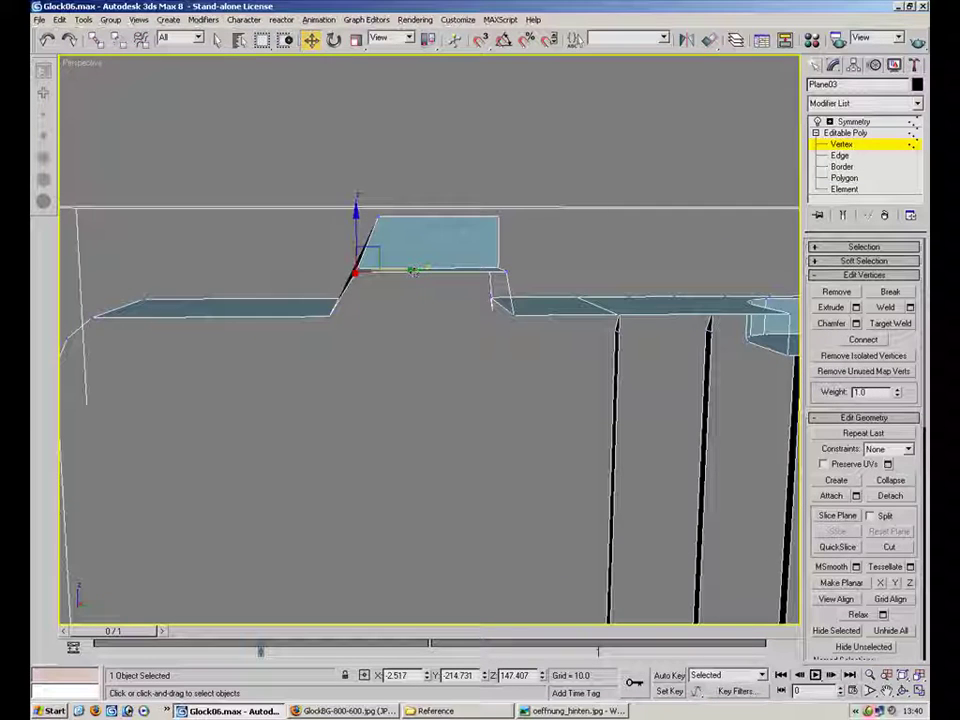
pyautogui.click(918, 690)
pyautogui.scroll(5, 320, 472)
pyautogui.moveTo(363, 448); pyautogui.dragTo(370, 449)
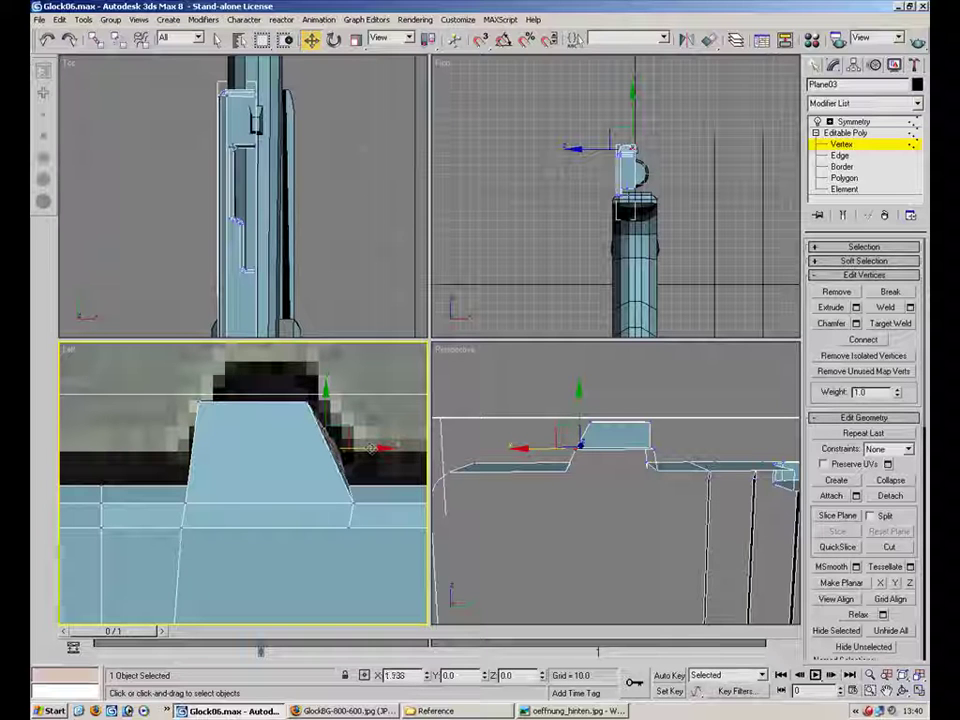
# Step: Fine-tune the notch floor's rear vertices against the sight's sloped back edge in a close-up Left view at frame 1
pyautogui.click(380, 412)
pyautogui.press('.')
pyautogui.scroll(2, 345, 455)
pyautogui.moveTo(330, 457); pyautogui.dragTo(317, 430, button='middle')
pyautogui.scroll(2, 316, 430)
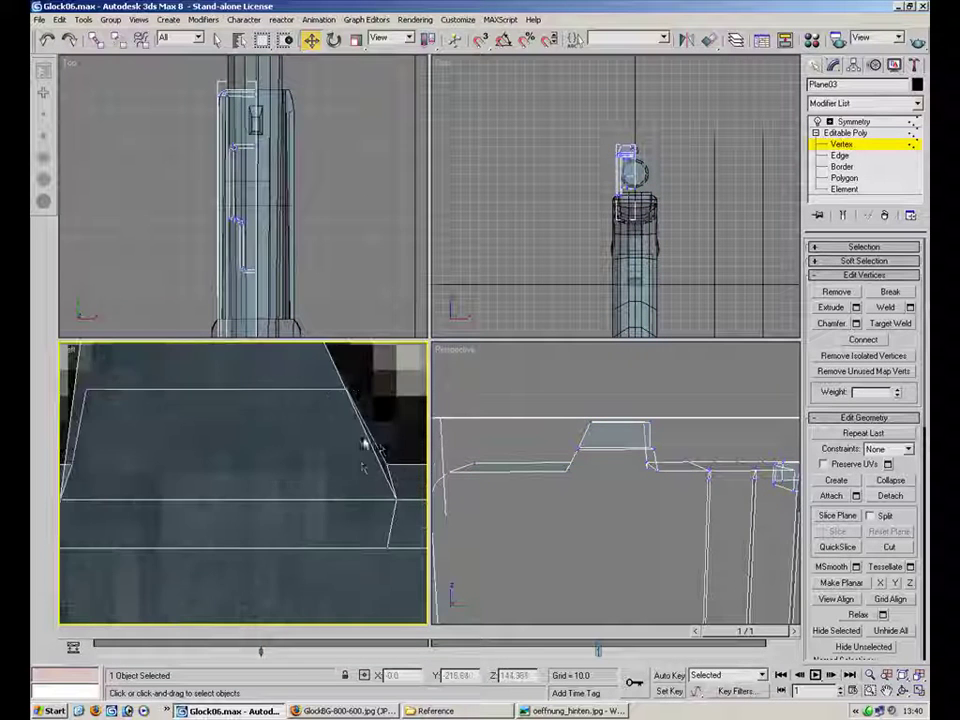
pyautogui.click(347, 389)
pyautogui.moveTo(347, 389); pyautogui.dragTo(321, 458, button='middle')
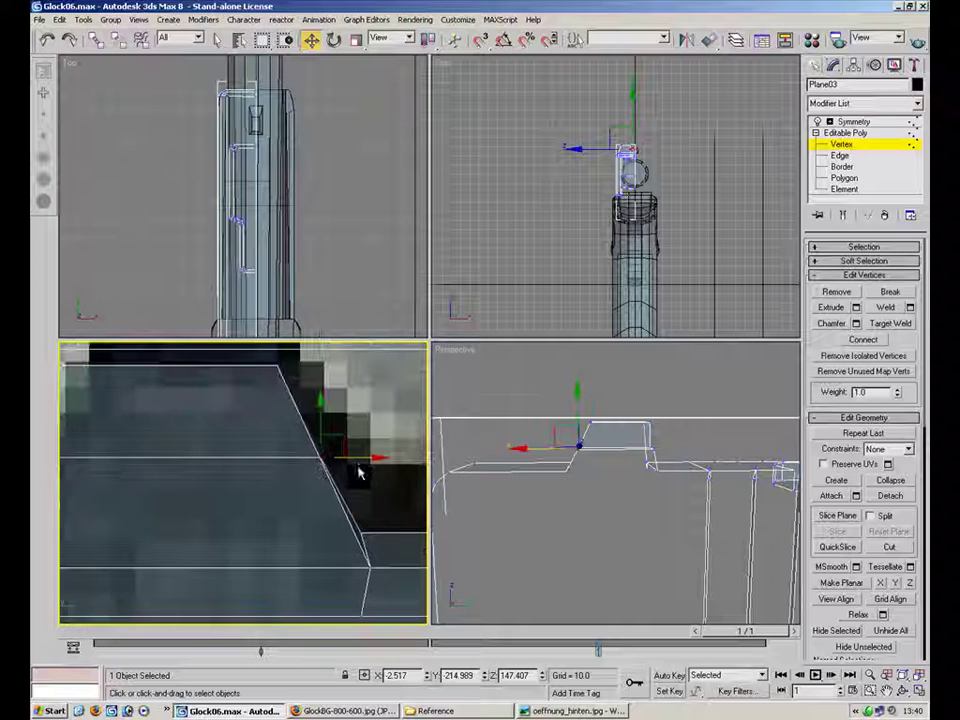
pyautogui.moveTo(354, 457); pyautogui.dragTo(354, 457)
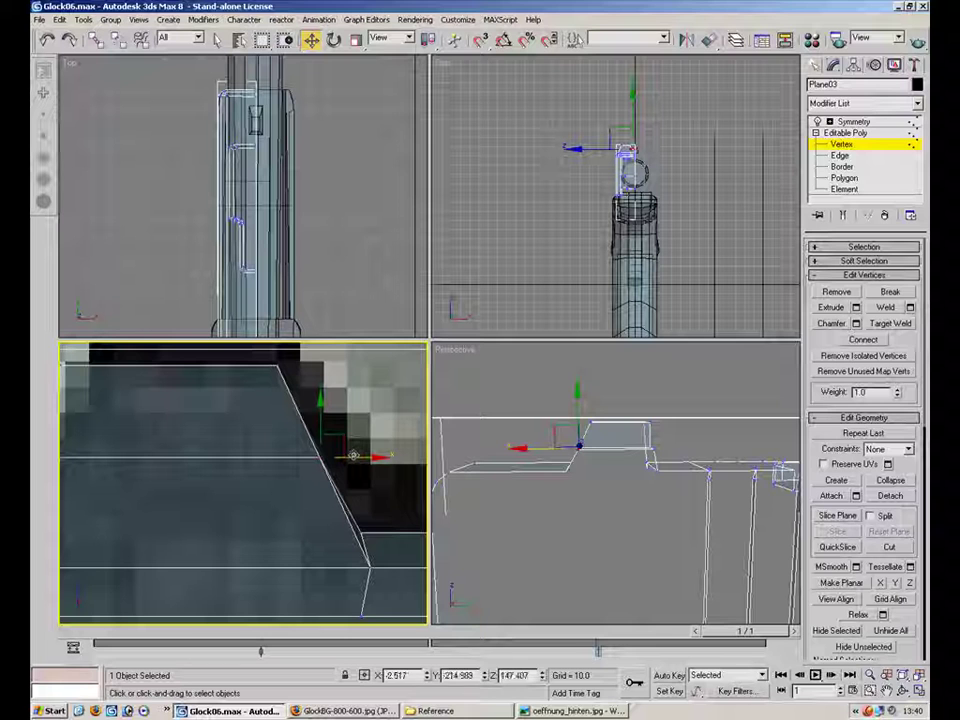
# Step: Configure the snap settings to use Edge/Segment snapping for positioning the notch floor's rear vertices
pyautogui.rightClick(455, 38)
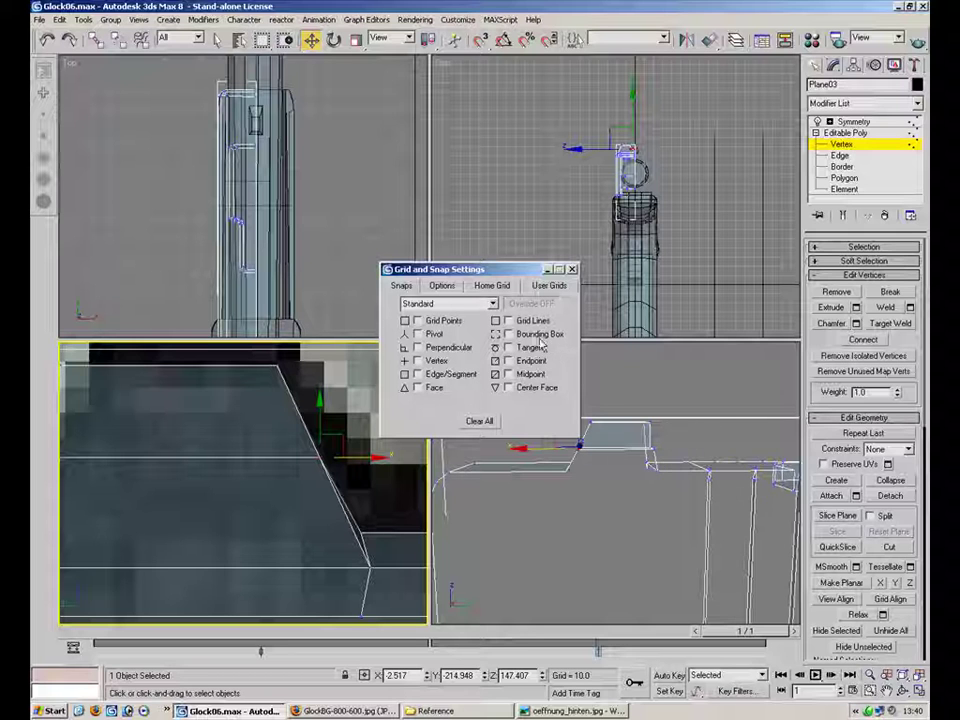
pyautogui.click(455, 373)
pyautogui.moveTo(472, 274); pyautogui.dragTo(645, 203)
pyautogui.moveTo(352, 443); pyautogui.dragTo(350, 428)
pyautogui.click(746, 198)
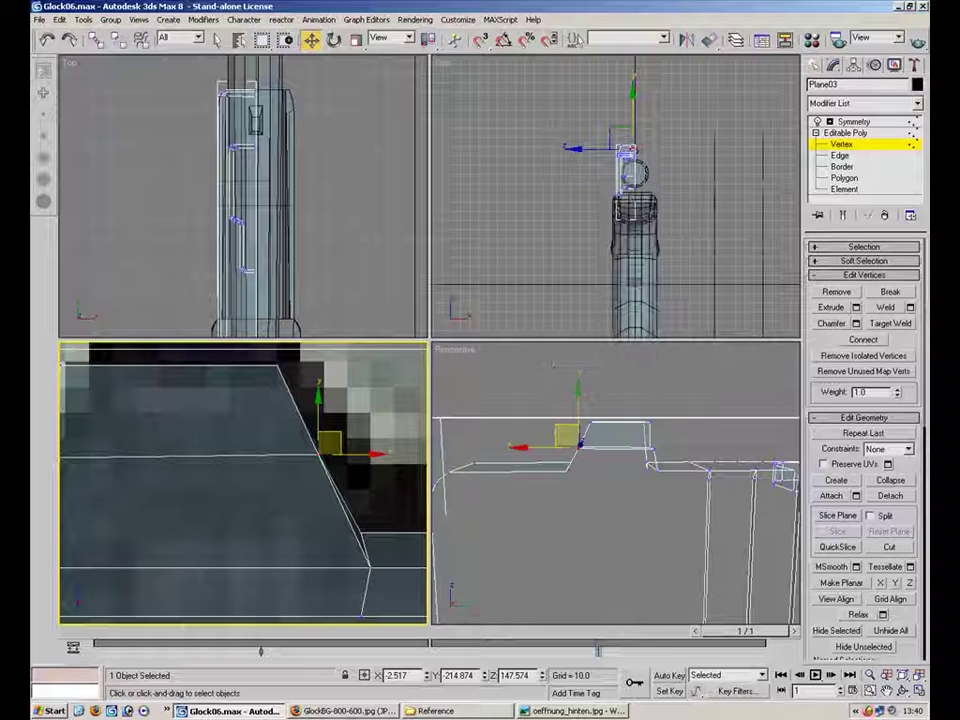
# Step: Snap the notch floor's rear vertices onto the sight's sloped back edge and switch the snap type back to Vertex
pyautogui.press('s')
pyautogui.moveTo(342, 440); pyautogui.dragTo(325, 454)
pyautogui.moveTo(222, 430)
pyautogui.mouseDown(button='middle')
pyautogui.moveTo(326, 446)
pyautogui.moveTo(217, 426)
pyautogui.mouseUp(button='middle')
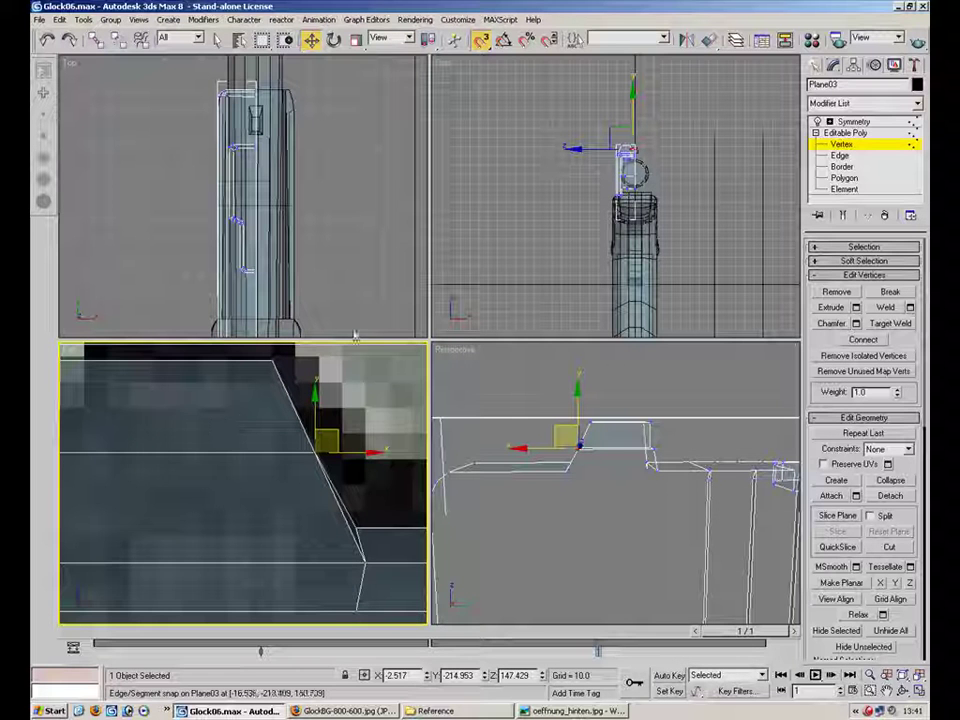
pyautogui.rightClick(481, 39)
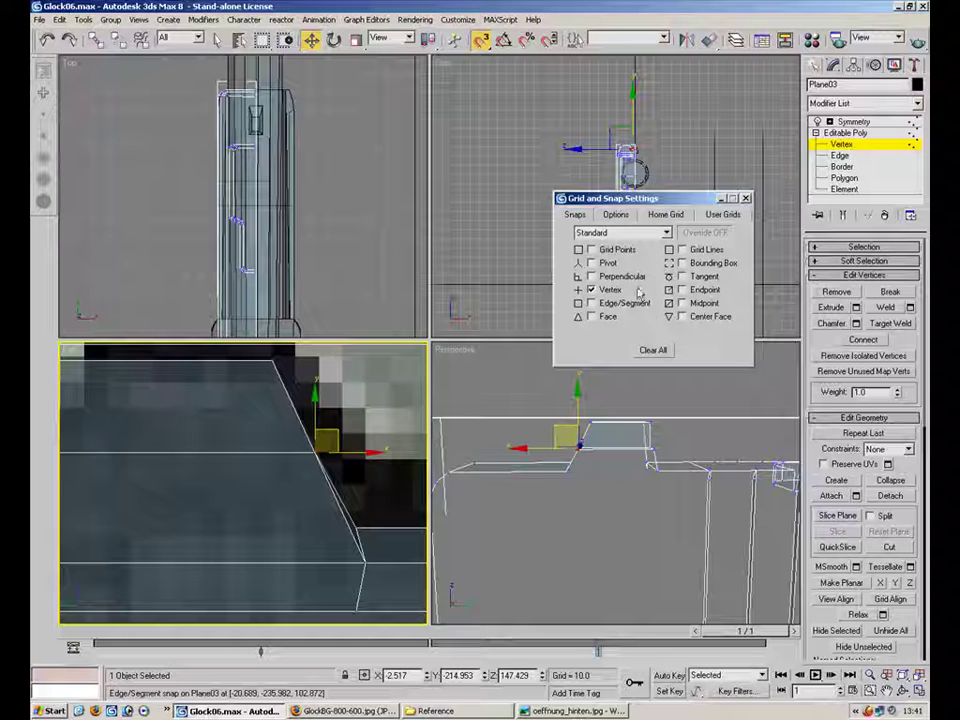
# Step: Close the snap settings and try to adjust the vertices on the rear sight's sloped back edge with Vertex snapping
pyautogui.click(746, 198)
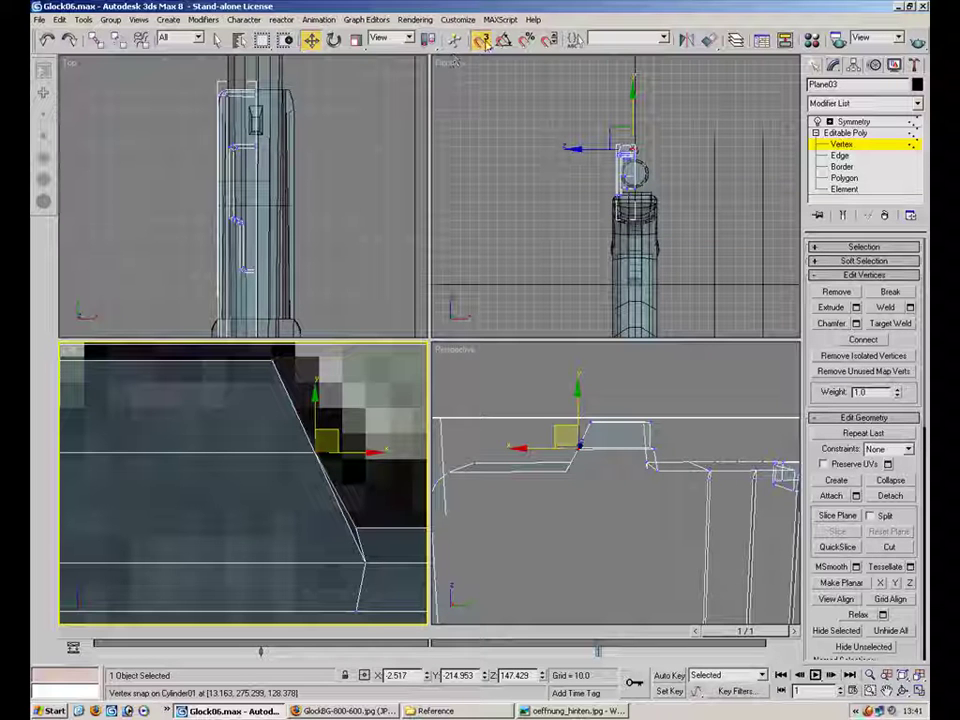
pyautogui.click(482, 40)
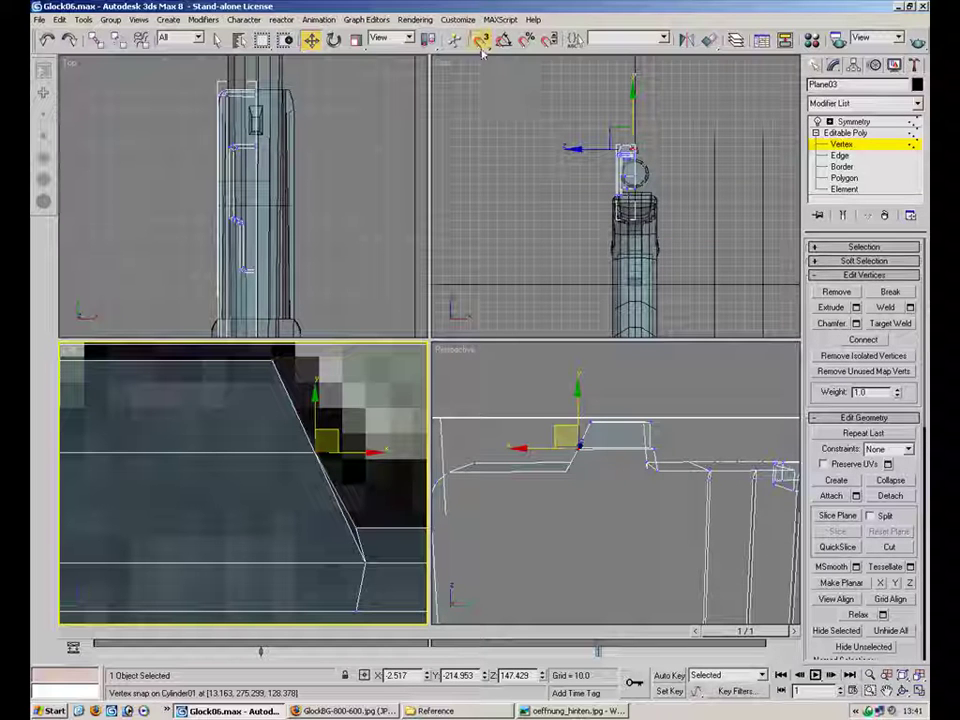
pyautogui.moveTo(332, 437); pyautogui.dragTo(366, 425)
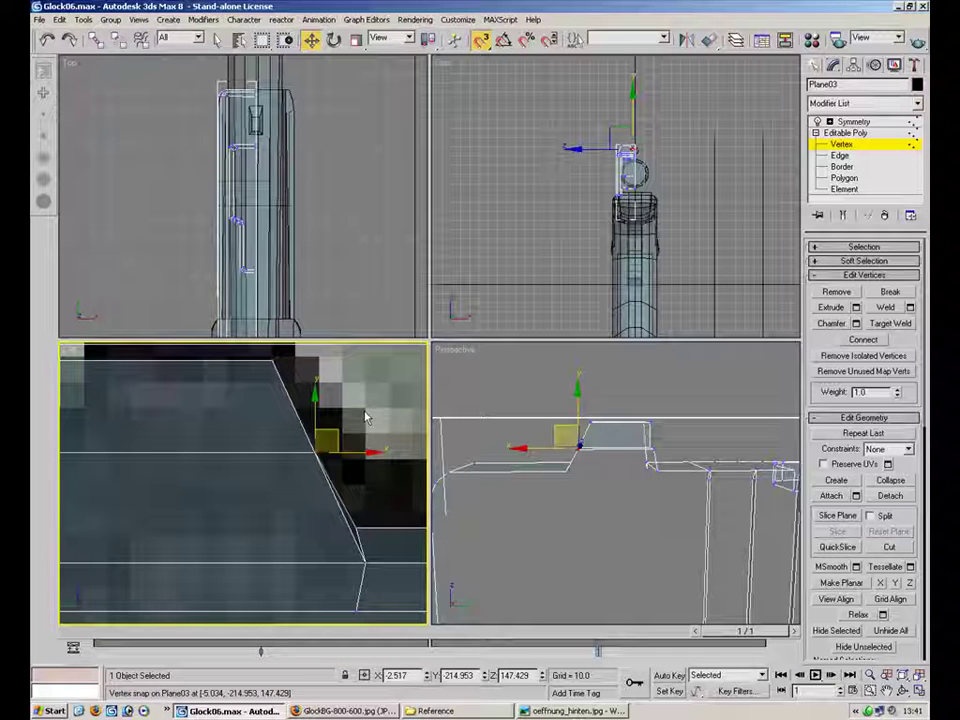
pyautogui.moveTo(346, 537); pyautogui.dragTo(341, 471)
pyautogui.moveTo(367, 517)
pyautogui.mouseDown()
pyautogui.moveTo(353, 523)
pyautogui.moveTo(338, 507)
pyautogui.moveTo(356, 527)
pyautogui.mouseUp()
pyautogui.click(405, 470)
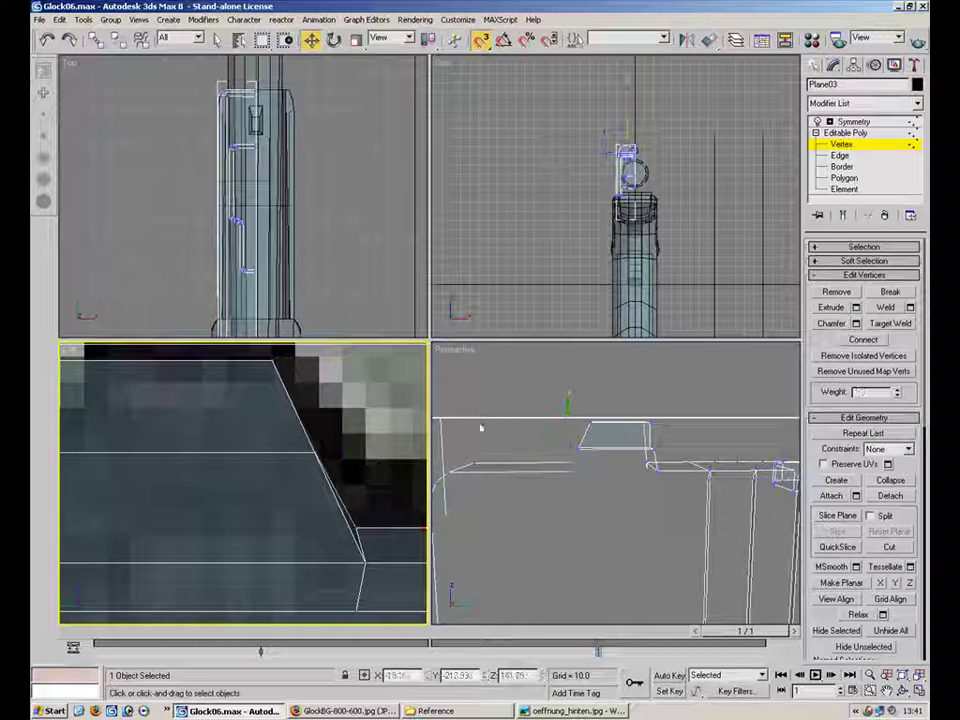
# Step: Leave vertex editing, turn 3D snapping off and go back to frame 0 in the perspective view
pyautogui.hotkey('alt', 'w')
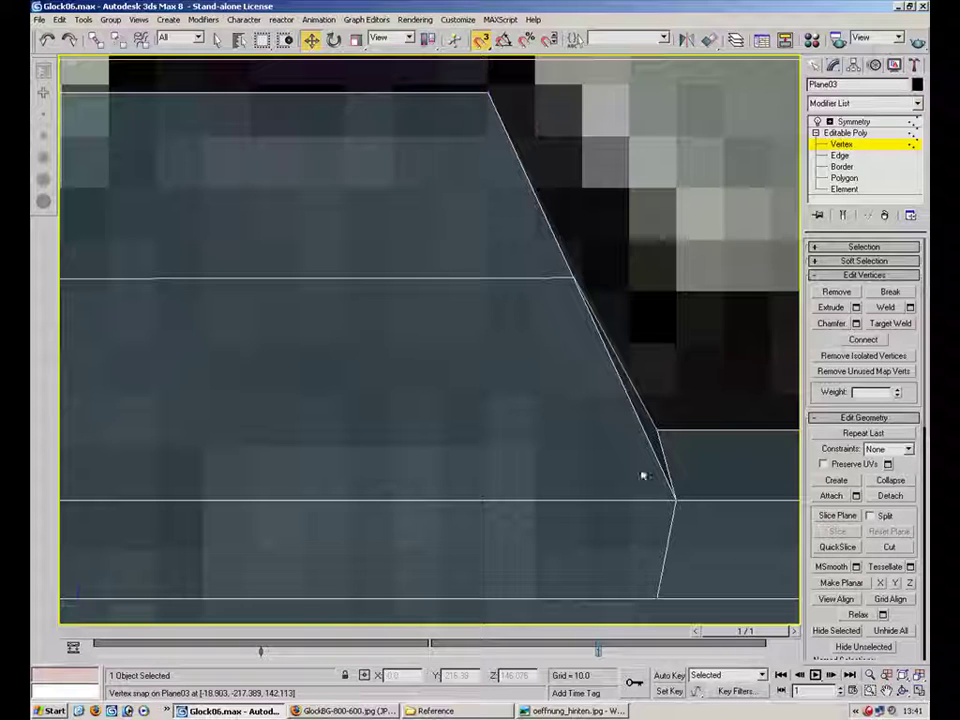
pyautogui.click(841, 134)
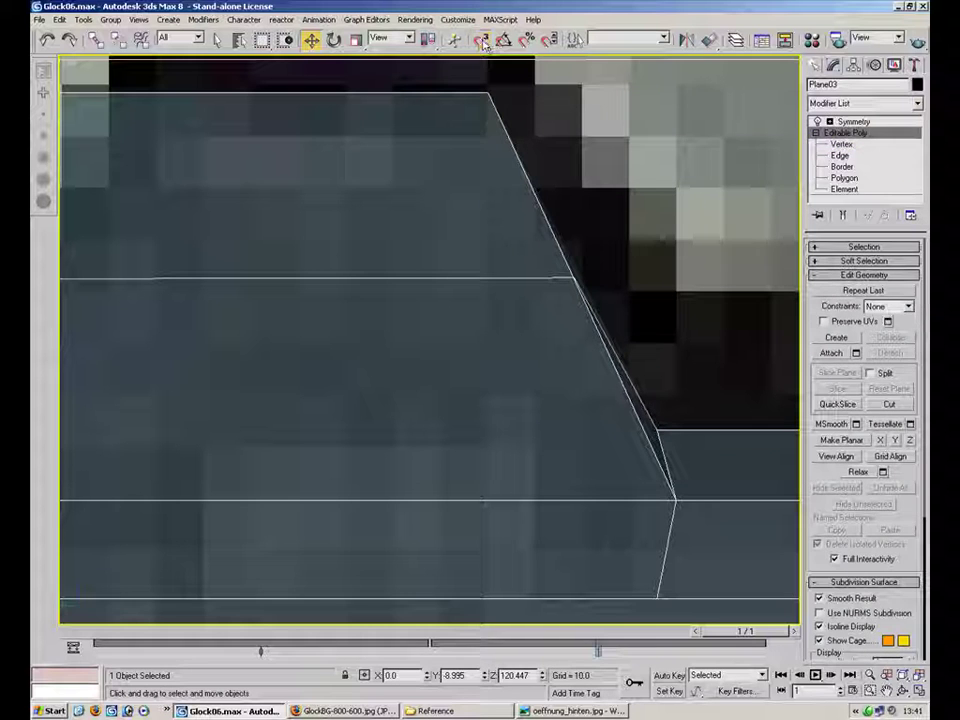
pyautogui.click(482, 39)
pyautogui.click(735, 376)
pyautogui.click(917, 690)
pyautogui.rightClick(659, 475)
pyautogui.scroll(-3, 659, 475)
pyautogui.click(917, 690)
pyautogui.press(',')
# Step: Select the side-wall polygon of the rear sight's notch and move it along X toward the centre line to narrow the notch
pyautogui.keyDown('alt'); pyautogui.moveTo(380, 210); pyautogui.dragTo(523, 251, button='middle'); pyautogui.keyUp('alt')
pyautogui.scroll(-5, 480, 275)
pyautogui.keyDown('alt'); pyautogui.moveTo(381, 294); pyautogui.dragTo(419, 294, button='middle'); pyautogui.keyUp('alt')
pyautogui.click(416, 243)
pyautogui.click(839, 155)
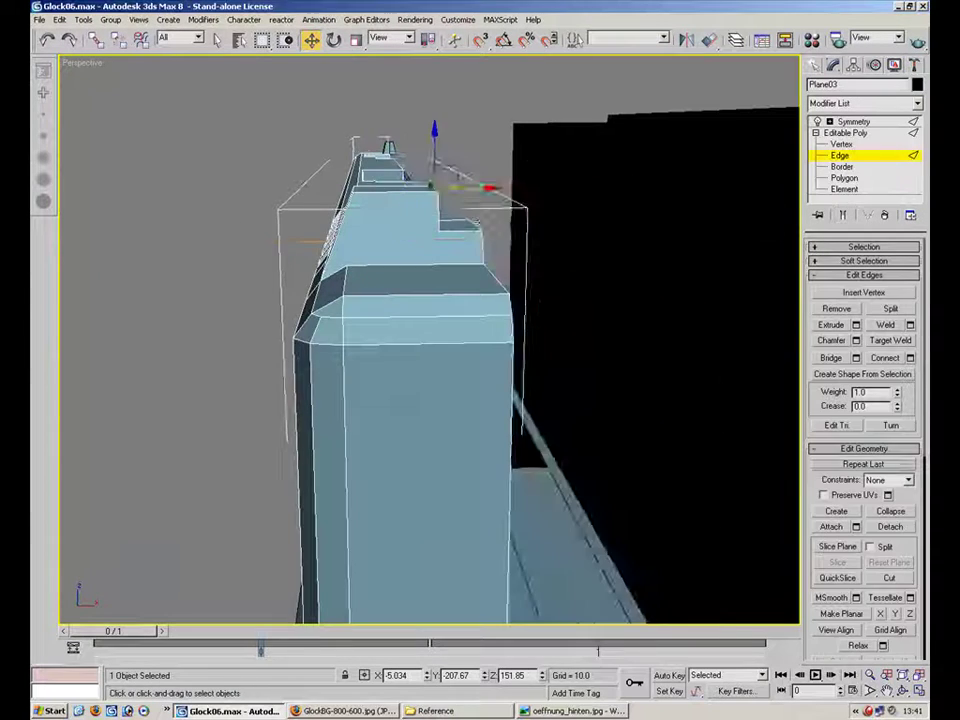
pyautogui.keyDown('alt'); pyautogui.moveTo(609, 221); pyautogui.dragTo(545, 262, button='middle'); pyautogui.keyUp('alt')
pyautogui.click(844, 178)
pyautogui.click(420, 230)
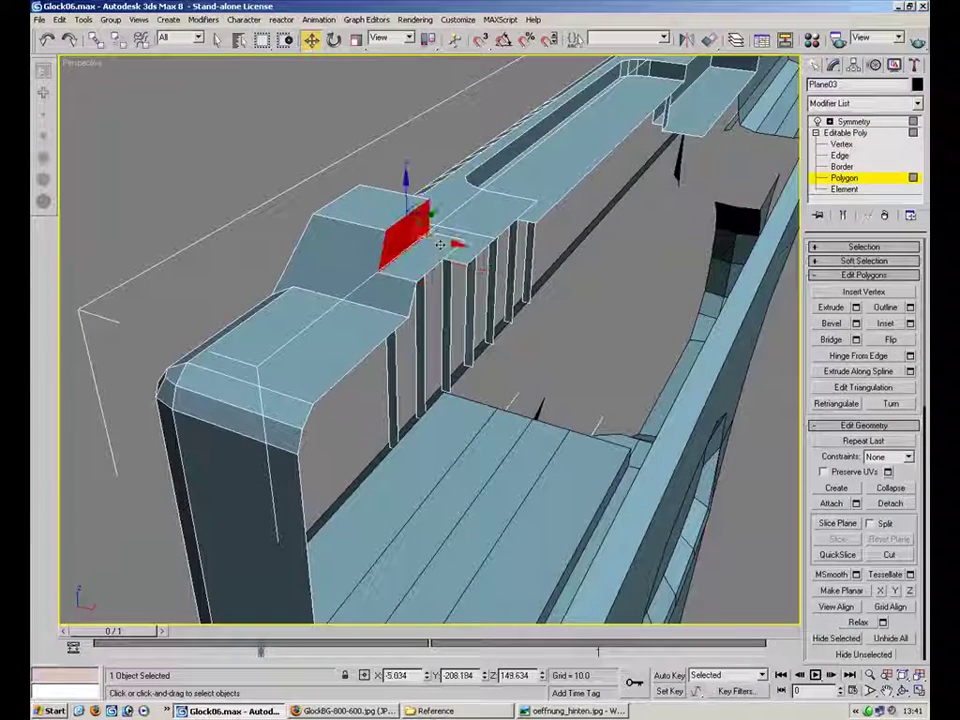
pyautogui.moveTo(440, 244); pyautogui.dragTo(447, 243)
pyautogui.keyDown('alt'); pyautogui.moveTo(368, 221); pyautogui.dragTo(471, 238, button='middle'); pyautogui.keyUp('alt')
# Step: Move the rear sight's outer top vertices inward along X to about -13.79 and compare the shape with oeffnung_hinten.jpg
pyautogui.press('1')
pyautogui.keyDown('alt'); pyautogui.moveTo(358, 192); pyautogui.dragTo(308, 171, button='middle'); pyautogui.keyUp('alt')
pyautogui.keyDown('alt'); pyautogui.moveTo(224, 103); pyautogui.dragTo(352, 165, button='middle'); pyautogui.keyUp('alt')
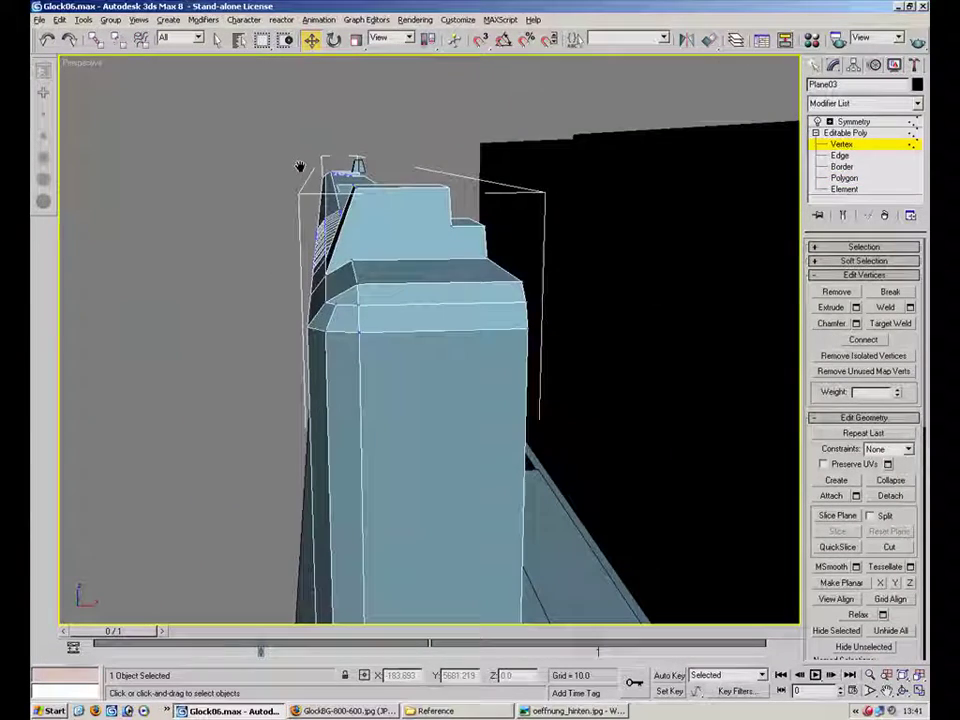
pyautogui.click(352, 185)
pyautogui.click(356, 186)
pyautogui.moveTo(367, 186); pyautogui.dragTo(378, 186)
pyautogui.click(578, 712)
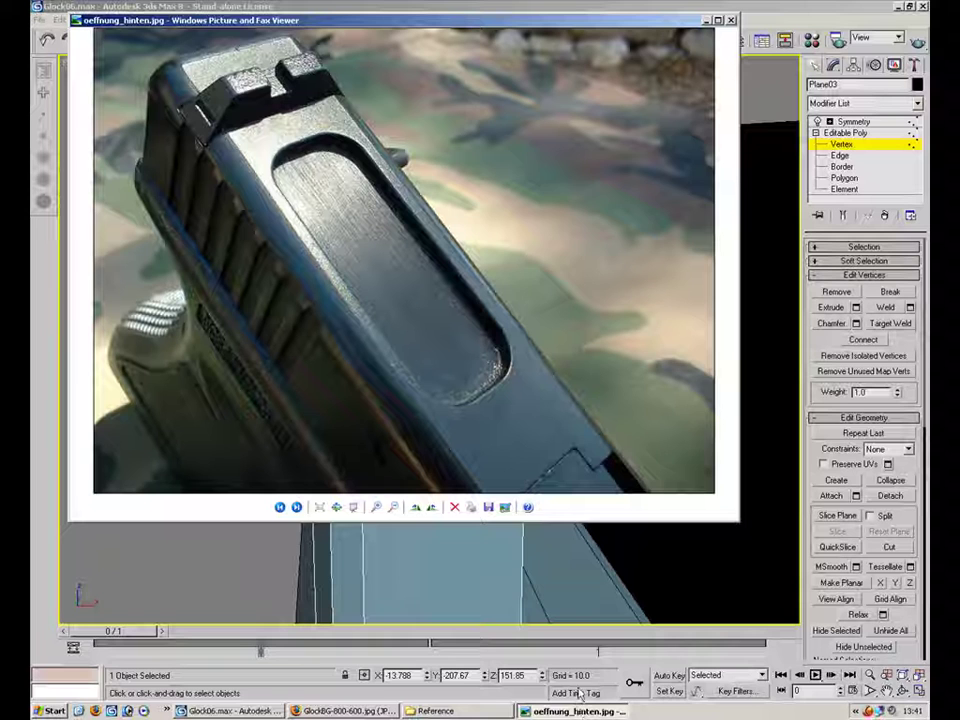
pyautogui.click(571, 712)
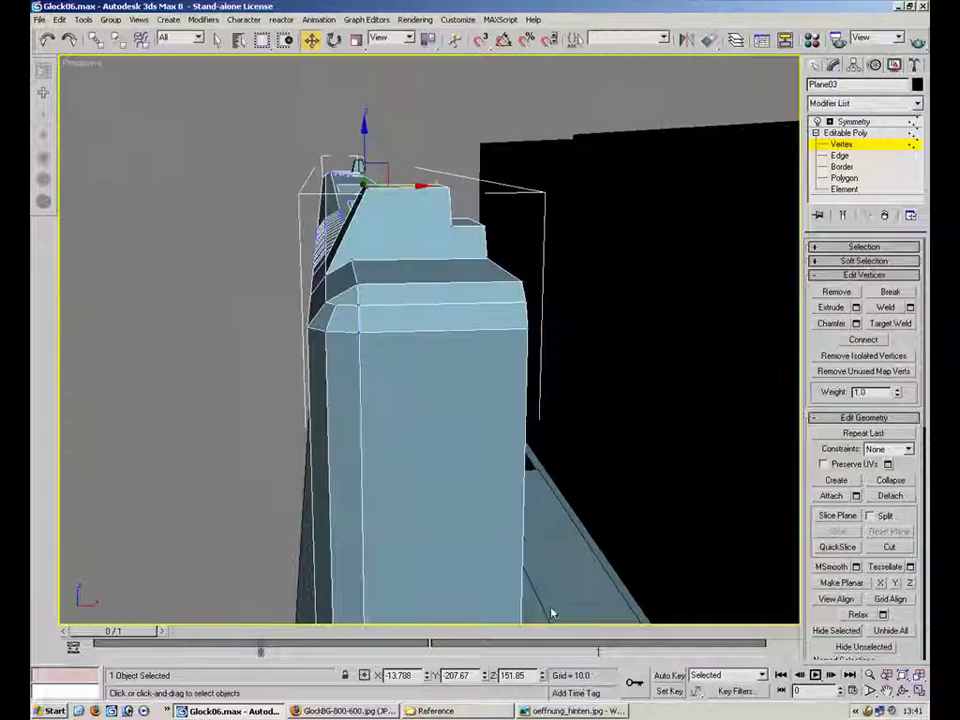
# Step: Move the rear sight's back-face vertices forward along Y, placing its outer rear base vertex at about Y -211.34
pyautogui.keyDown('alt'); pyautogui.moveTo(384, 232); pyautogui.dragTo(479, 224, button='middle'); pyautogui.keyUp('alt')
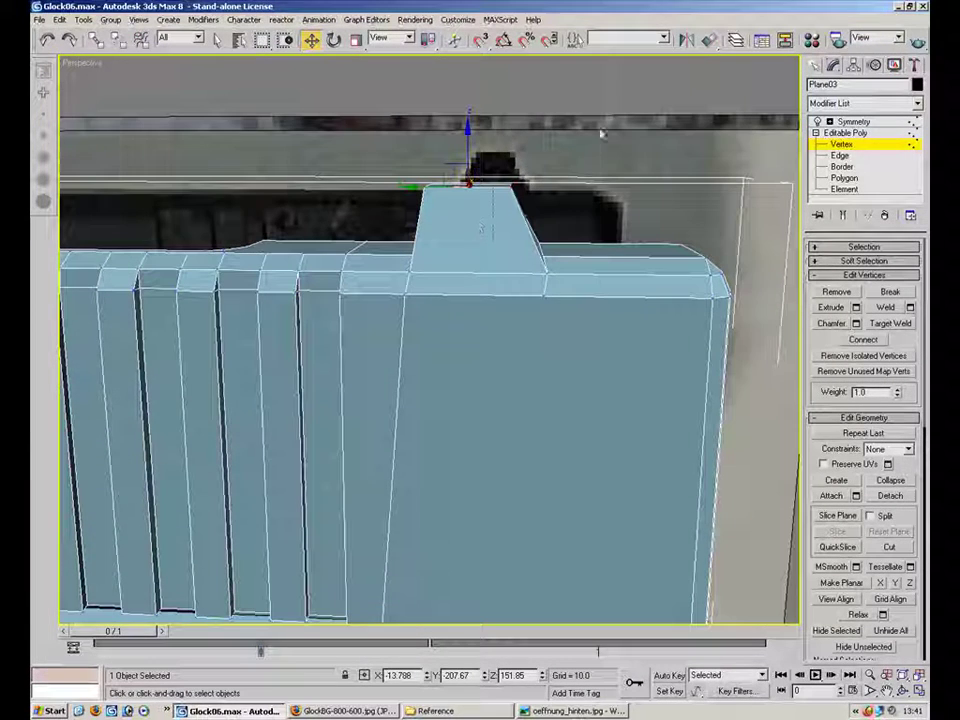
pyautogui.moveTo(493, 353); pyautogui.dragTo(493, 353)
pyautogui.moveTo(490, 229); pyautogui.dragTo(443, 228)
pyautogui.keyDown('alt'); pyautogui.moveTo(551, 197); pyautogui.dragTo(500, 386, button='middle'); pyautogui.keyUp('alt')
pyautogui.click(497, 386)
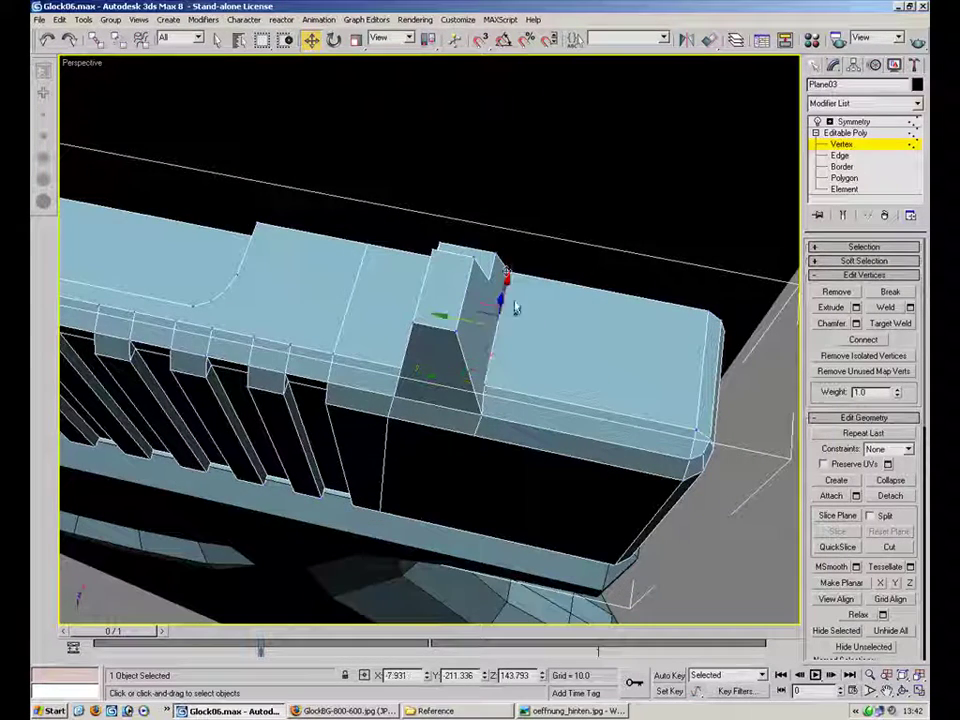
pyautogui.moveTo(455, 316)
pyautogui.mouseDown()
pyautogui.moveTo(458, 296)
pyautogui.moveTo(468, 304)
pyautogui.mouseUp()
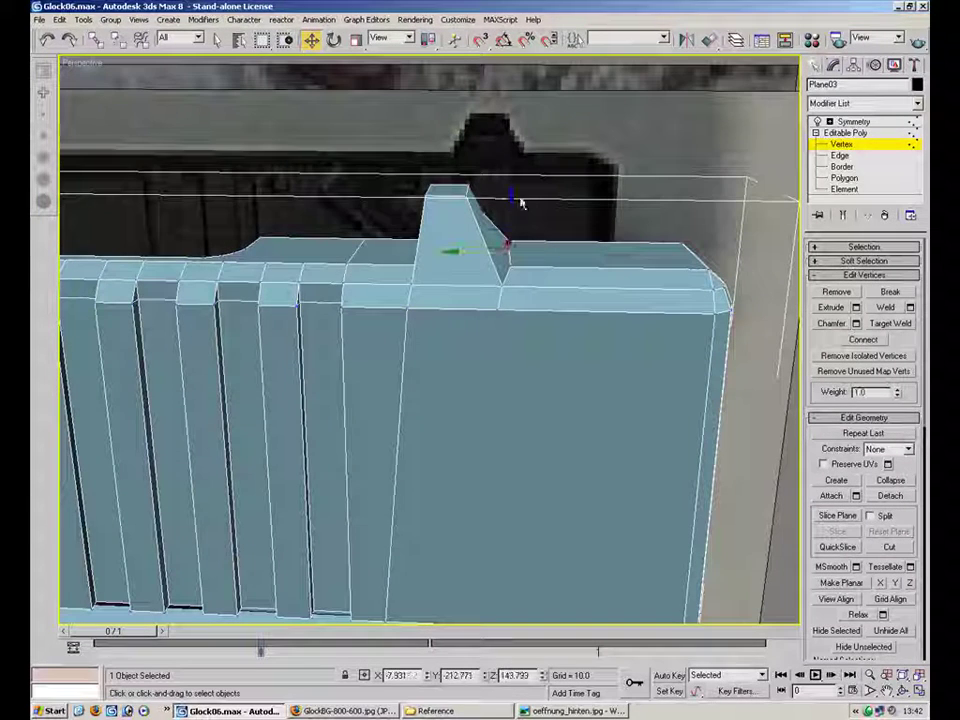
pyautogui.scroll(4, 549, 232)
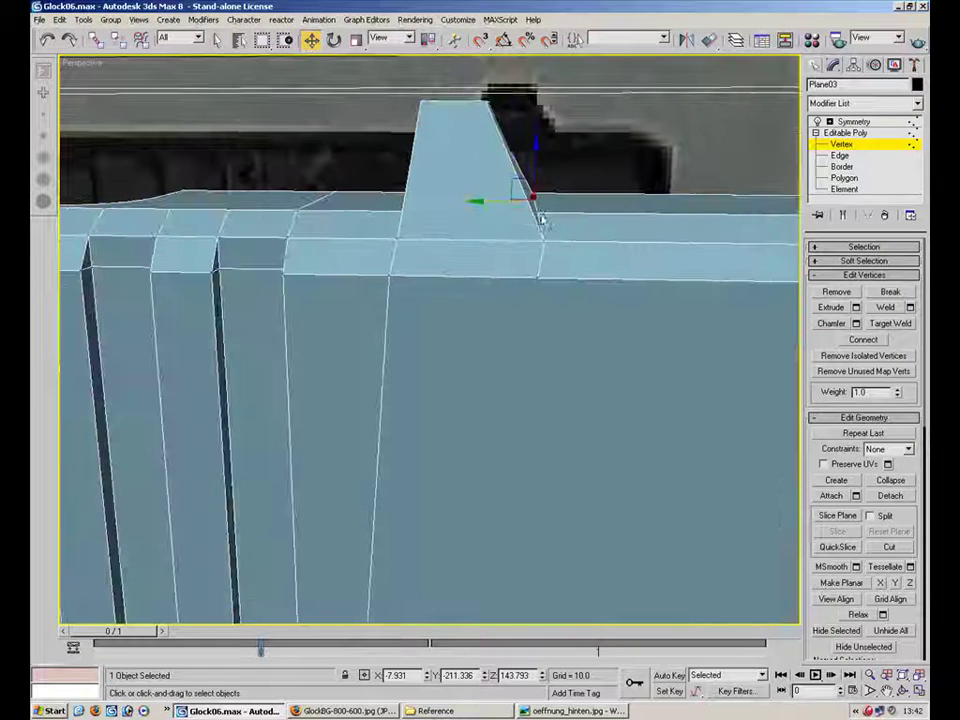
pyautogui.moveTo(540, 220); pyautogui.dragTo(537, 303)
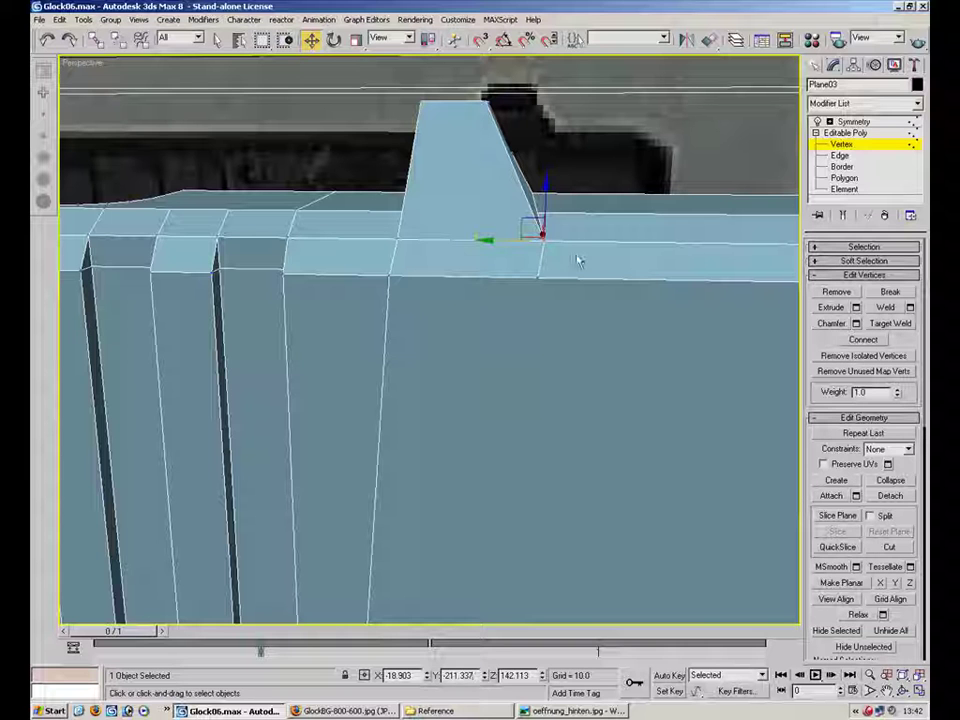
# Step: Remove the leftover edges running from the rear sight's base across the bevel and down the slide's side
pyautogui.click(840, 155)
pyautogui.click(712, 190)
pyautogui.click(841, 145)
pyautogui.click(559, 222)
pyautogui.click(840, 155)
pyautogui.click(394, 255)
pyautogui.click(385, 343)
pyautogui.press('BackSpace')
pyautogui.click(829, 145)
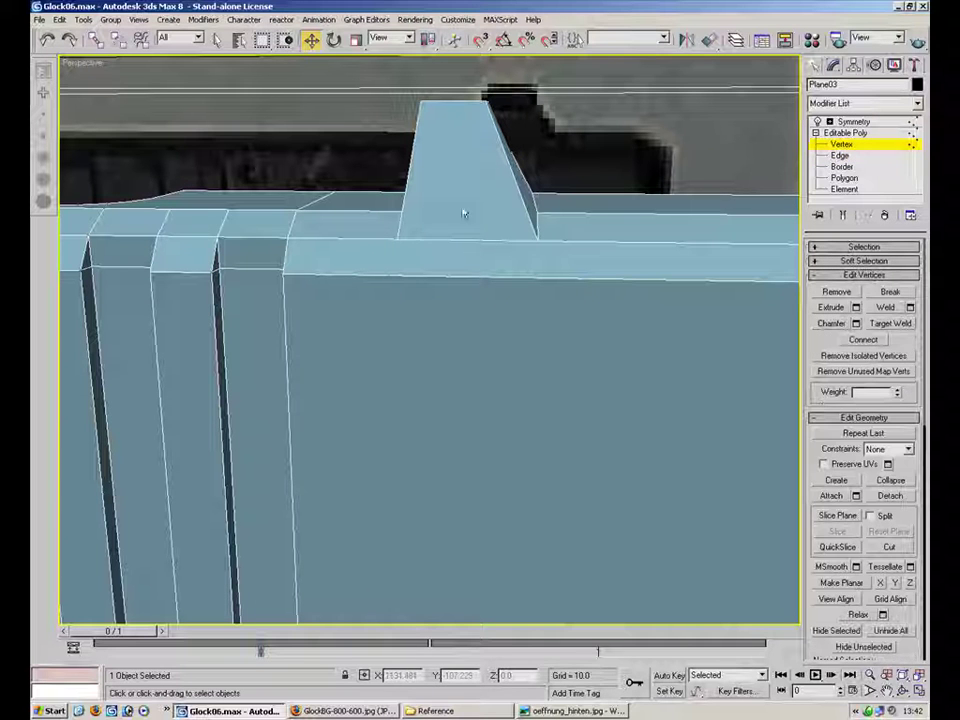
pyautogui.moveTo(412, 408); pyautogui.dragTo(411, 401, button='middle')
pyautogui.scroll(-4, 410, 401)
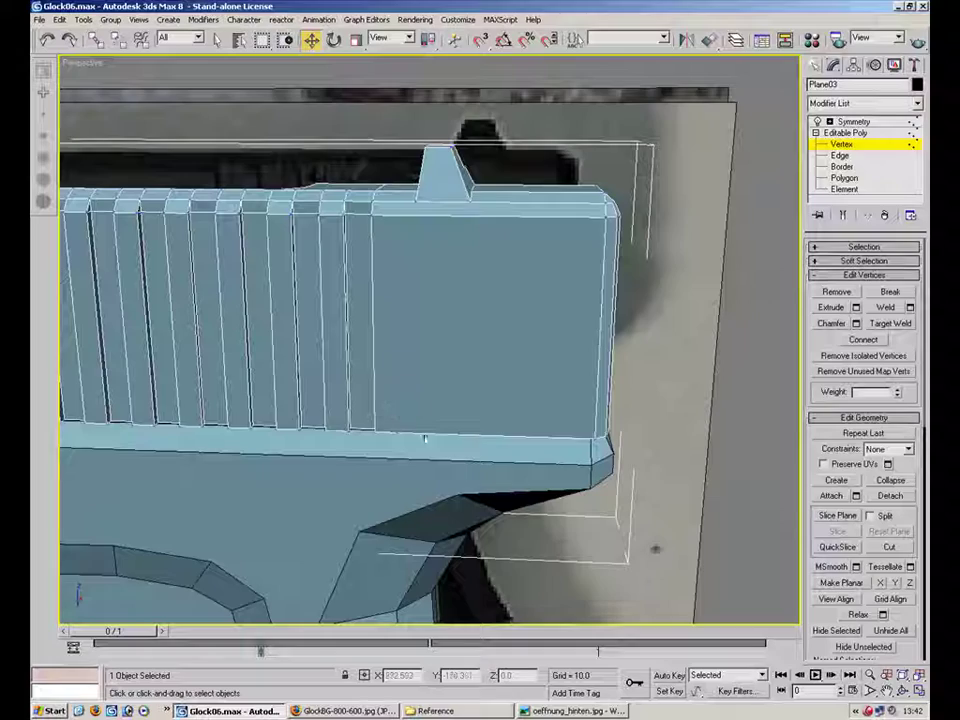
# Step: Check oeffnung_hinten.jpg and move the rear sight's outer top vertices further inward along X to about -12.40
pyautogui.keyDown('alt'); pyautogui.moveTo(451, 197); pyautogui.dragTo(533, 265, button='middle'); pyautogui.keyUp('alt')
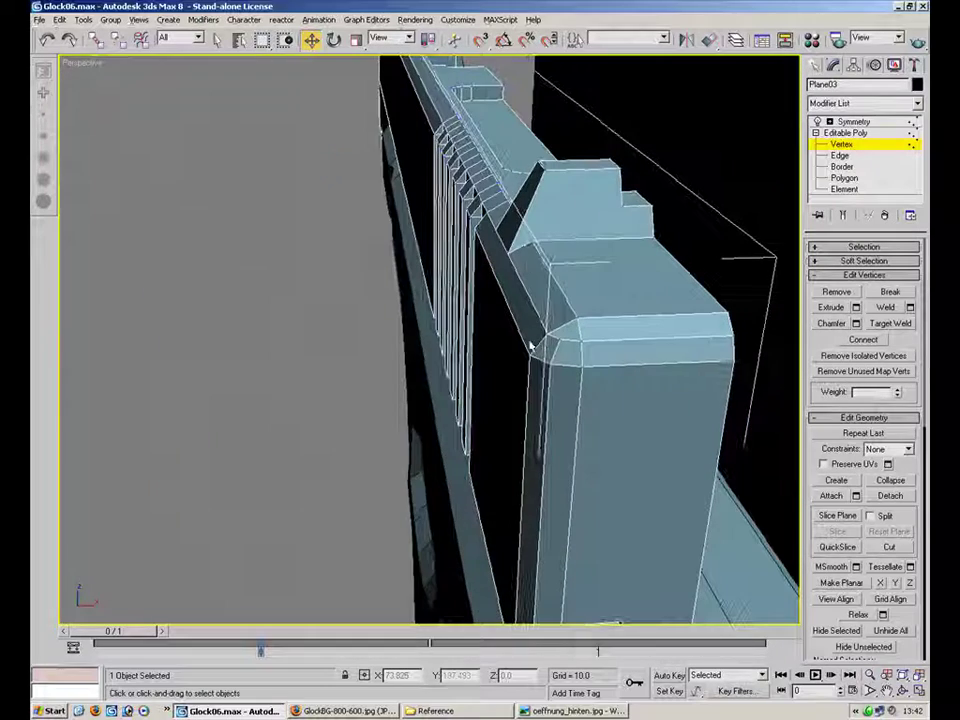
pyautogui.click(553, 712)
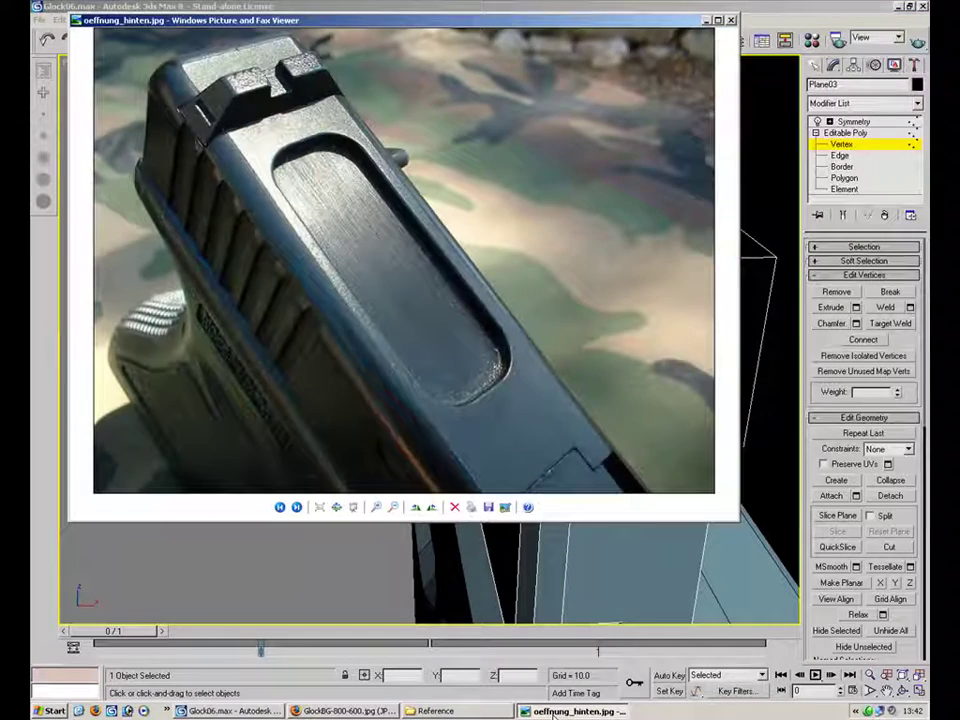
pyautogui.click(553, 714)
pyautogui.keyDown('alt'); pyautogui.moveTo(519, 294); pyautogui.dragTo(536, 266, button='middle'); pyautogui.keyUp('alt')
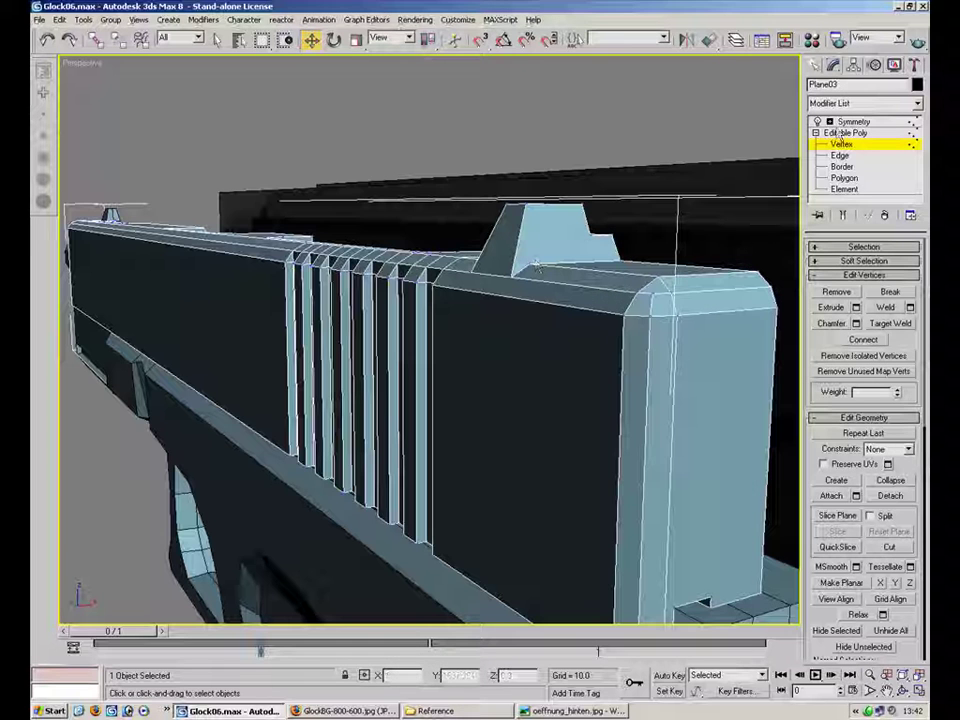
pyautogui.moveTo(490, 226); pyautogui.dragTo(488, 228)
pyautogui.moveTo(545, 165); pyautogui.dragTo(544, 175)
pyautogui.keyDown('alt'); pyautogui.moveTo(544, 175); pyautogui.dragTo(484, 183, button='middle'); pyautogui.keyUp('alt')
pyautogui.moveTo(499, 148); pyautogui.dragTo(560, 177)
pyautogui.keyDown('alt'); pyautogui.moveTo(560, 177); pyautogui.dragTo(495, 234, button='middle'); pyautogui.keyUp('alt')
pyautogui.moveTo(494, 237); pyautogui.dragTo(510, 238)
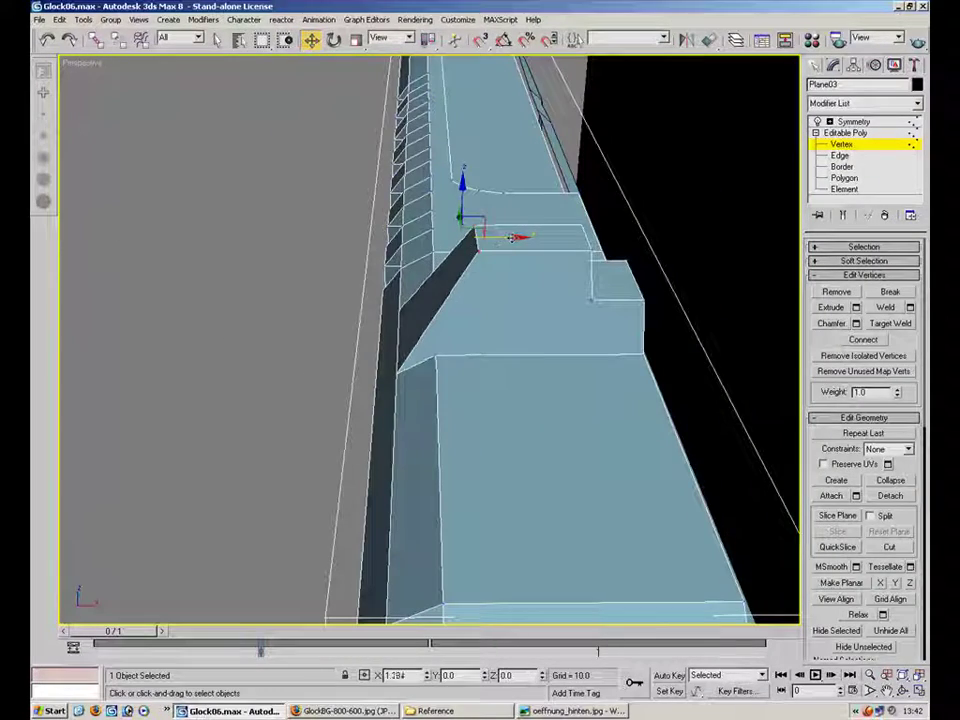
# Step: Chamfer the rear sight's outer top edge, then leave edge editing and deselect the slide
pyautogui.press('2')
pyautogui.keyDown('alt'); pyautogui.moveTo(514, 268); pyautogui.dragTo(562, 208, button='middle'); pyautogui.keyUp('alt')
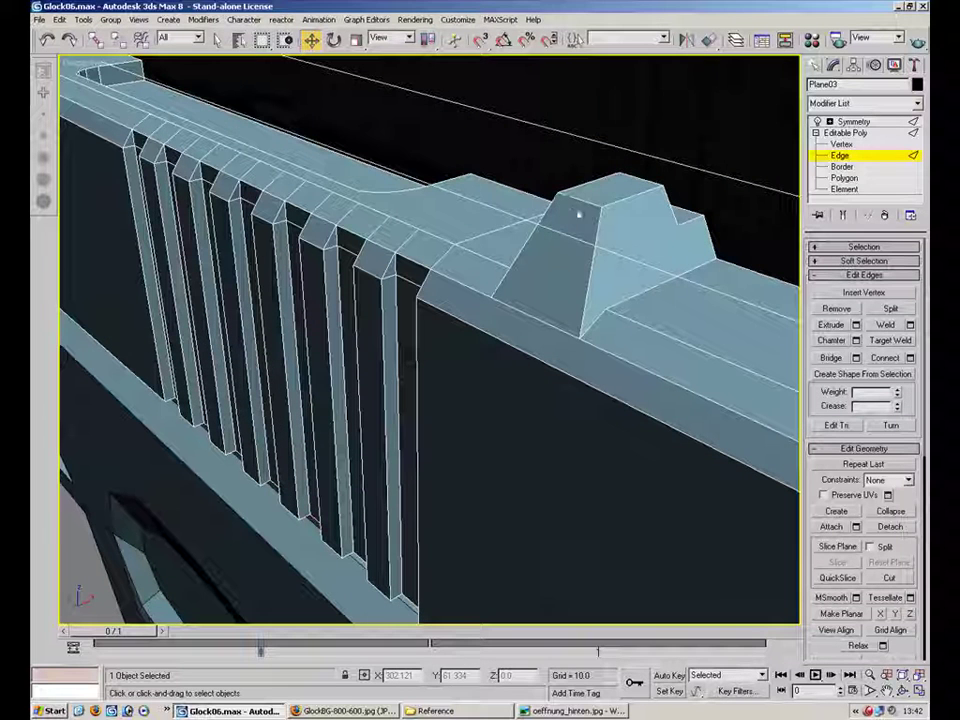
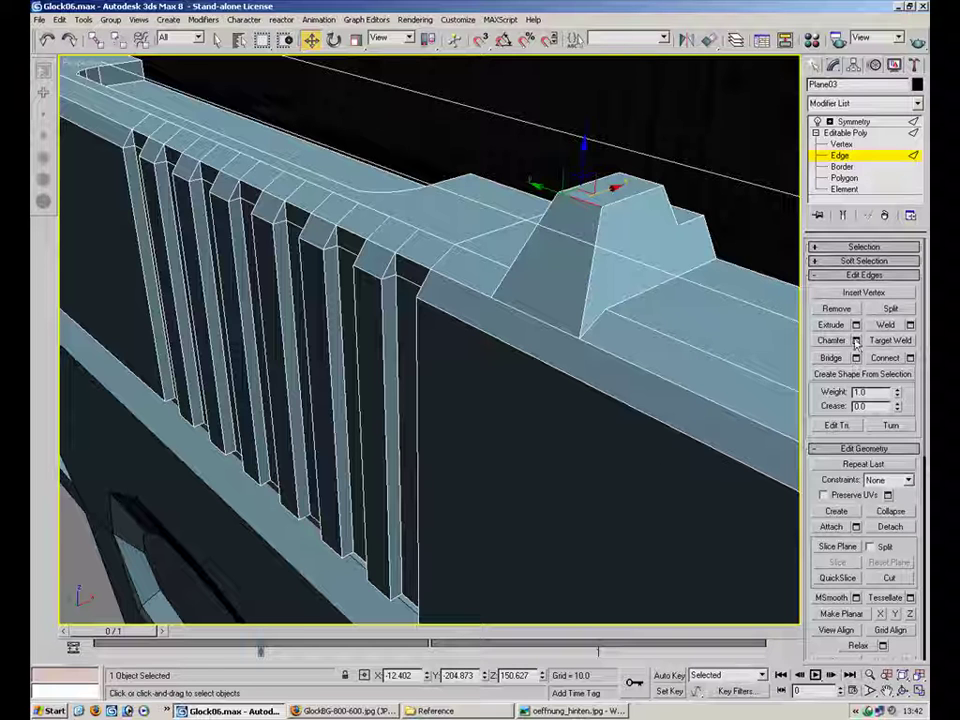
pyautogui.click(855, 340)
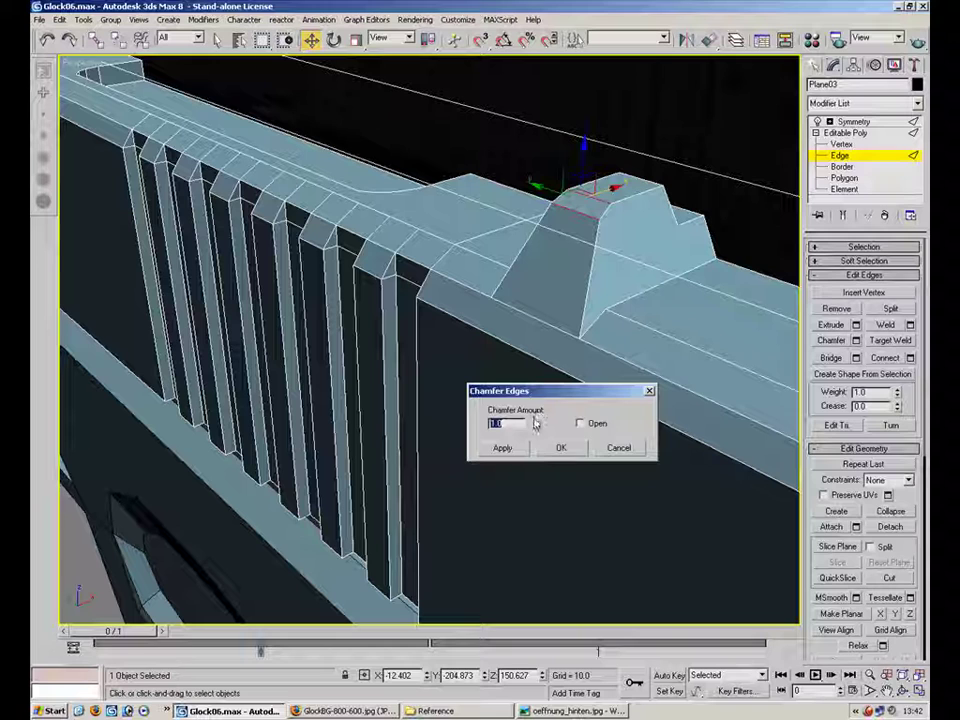
pyautogui.click(562, 448)
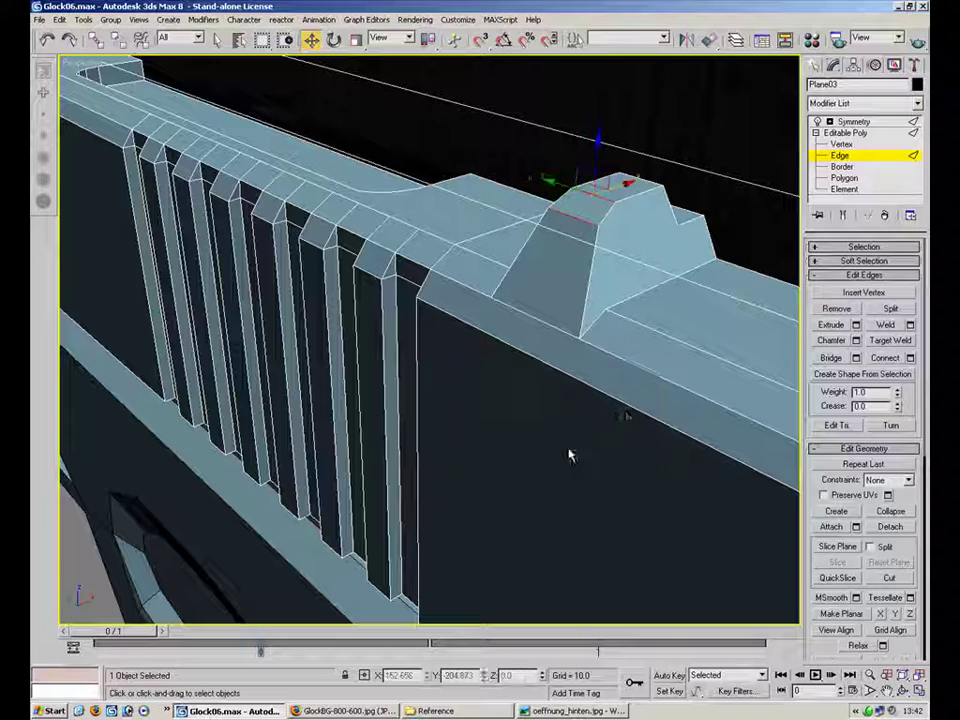
pyautogui.click(846, 156)
pyautogui.click(700, 120)
# Step: Examine the mirrored rear sight and the top of the slide from several angles
pyautogui.keyDown('alt'); pyautogui.moveTo(653, 326); pyautogui.dragTo(712, 322, button='middle'); pyautogui.keyUp('alt')
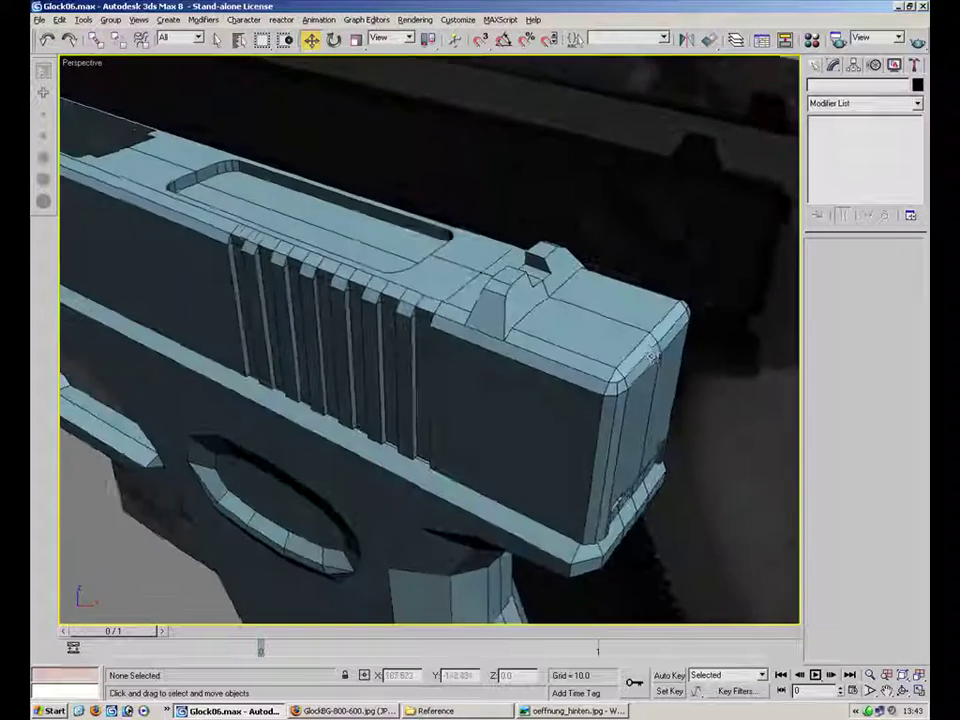
pyautogui.scroll(-6, 589, 365)
pyautogui.keyDown('alt'); pyautogui.moveTo(314, 302); pyautogui.dragTo(729, 287, button='middle'); pyautogui.keyUp('alt')
pyautogui.scroll(4, 372, 459)
pyautogui.moveTo(372, 459); pyautogui.dragTo(276, 325, button='middle')
pyautogui.scroll(2, 277, 325)
pyautogui.moveTo(381, 335)
pyautogui.keyDown('alt'); pyautogui.mouseDown(button='middle')
pyautogui.moveTo(330, 232)
pyautogui.moveTo(381, 351)
pyautogui.mouseUp(button='middle'); pyautogui.keyUp('alt')
pyautogui.scroll(-2, 390, 345)
# Step: Examine the wall edges of the slide's front top cutout on the half model and in the mirrored result
pyautogui.click(404, 338)
pyautogui.click(843, 144)
pyautogui.keyDown('alt'); pyautogui.moveTo(255, 420); pyautogui.dragTo(160, 310, button='middle'); pyautogui.keyUp('alt')
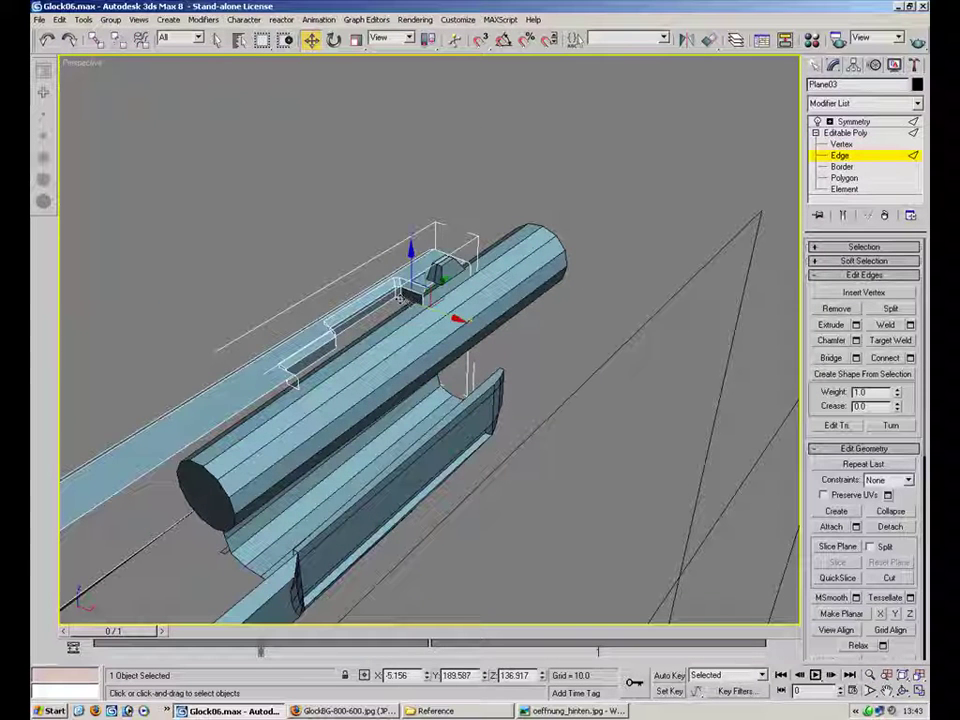
pyautogui.keyDown('alt'); pyautogui.moveTo(380, 308); pyautogui.dragTo(404, 242, button='middle'); pyautogui.keyUp('alt')
pyautogui.click(852, 122)
pyautogui.click(546, 289)
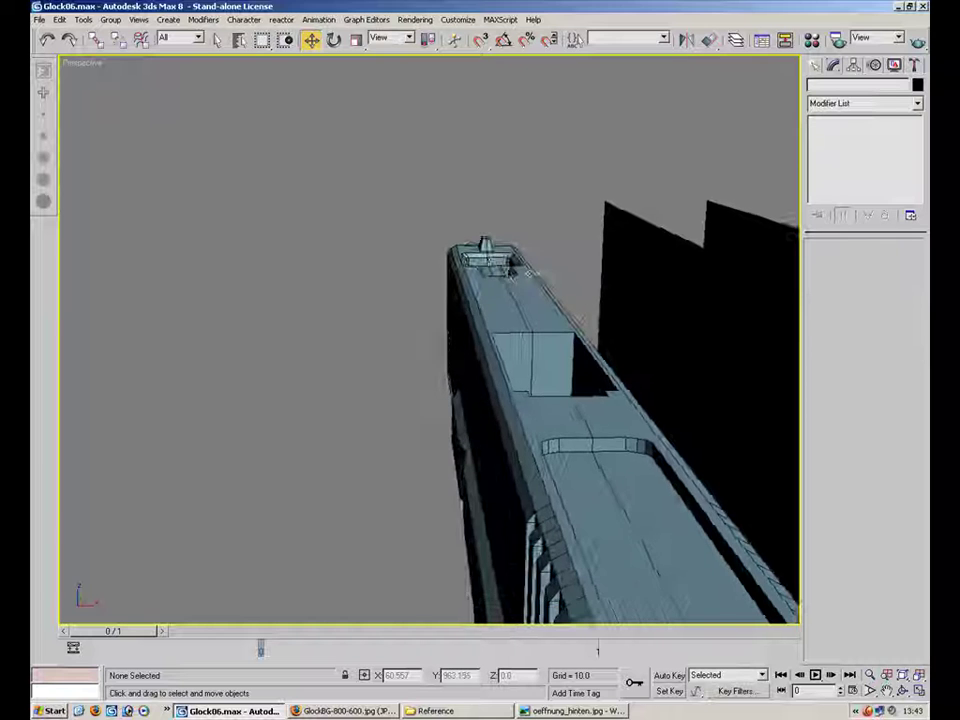
pyautogui.keyDown('alt'); pyautogui.moveTo(507, 275); pyautogui.dragTo(426, 396, button='middle'); pyautogui.keyUp('alt')
pyautogui.scroll(5, 426, 396)
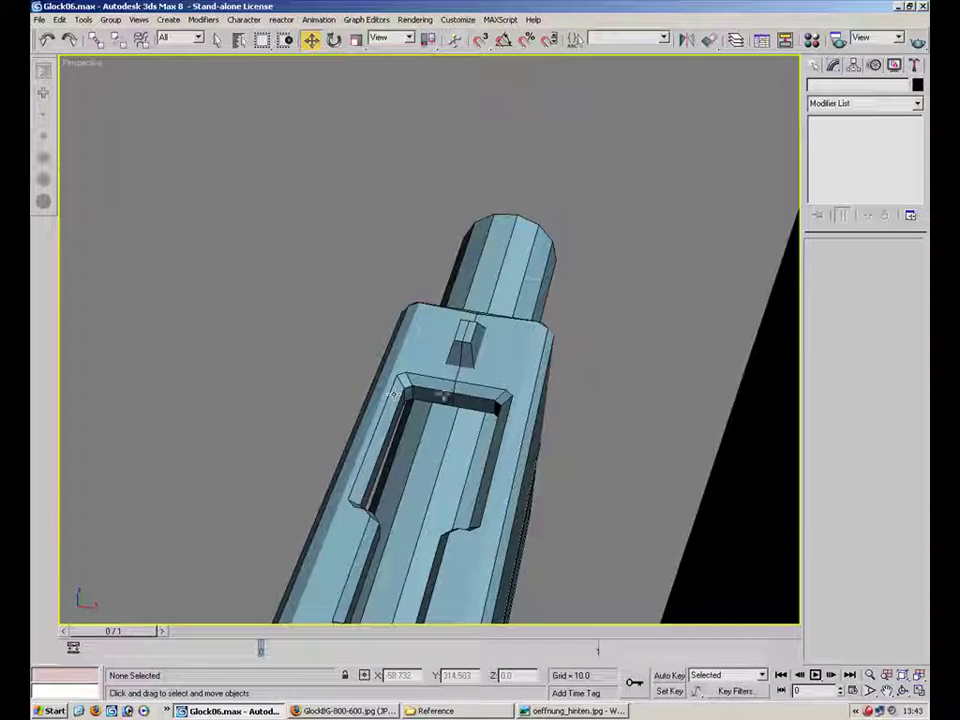
# Step: Select the bottom edges of the front top cutout's walls and lower them along Z to deepen the walls
pyautogui.click(426, 396)
pyautogui.keyDown('alt'); pyautogui.moveTo(560, 392); pyautogui.dragTo(376, 389, button='middle'); pyautogui.keyUp('alt')
pyautogui.click(270, 424)
pyautogui.click(289, 412)
pyautogui.click(840, 156)
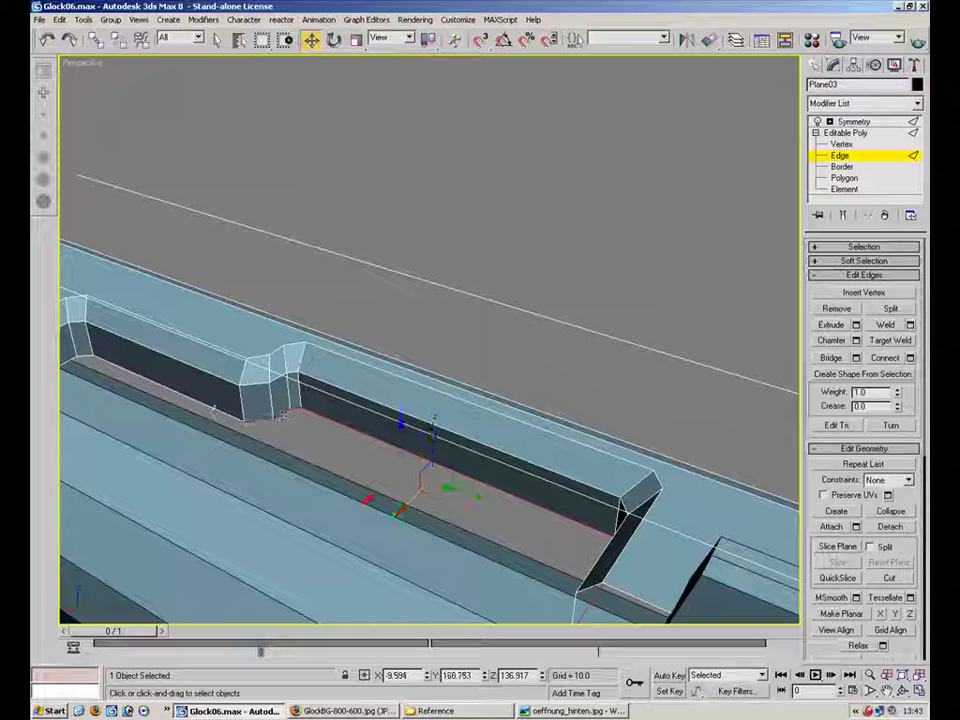
pyautogui.keyDown('alt'); pyautogui.moveTo(165, 388); pyautogui.dragTo(340, 370, button='middle'); pyautogui.keyUp('alt')
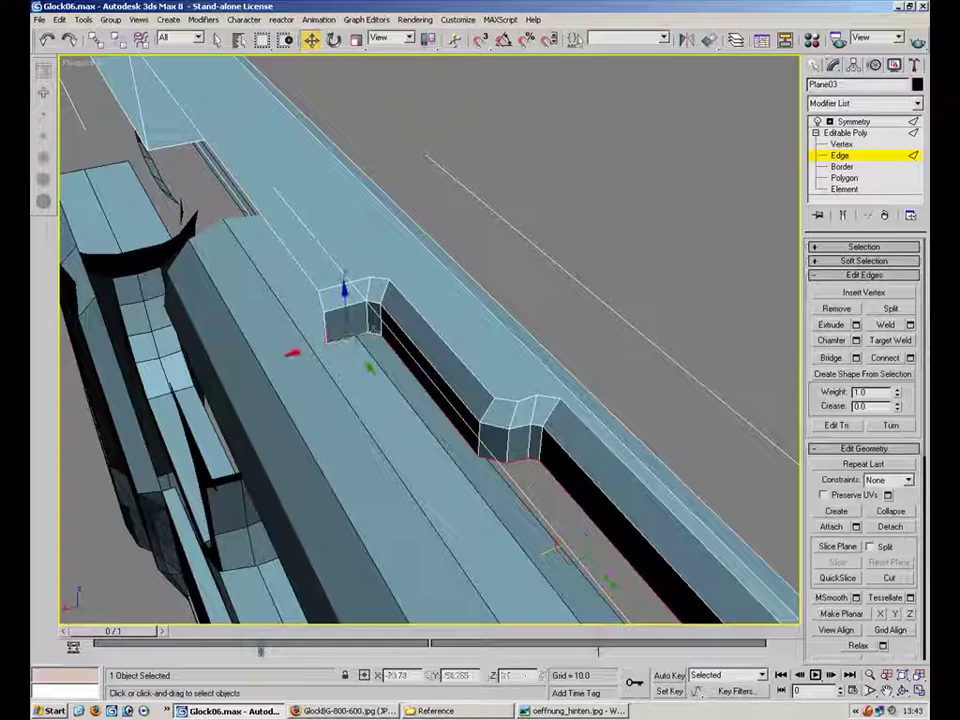
pyautogui.keyDown('alt'); pyautogui.moveTo(378, 333); pyautogui.dragTo(530, 350, button='middle'); pyautogui.keyUp('alt')
pyautogui.moveTo(521, 371); pyautogui.dragTo(515, 400)
pyautogui.keyDown('alt'); pyautogui.moveTo(497, 281); pyautogui.dragTo(651, 330, button='middle'); pyautogui.keyUp('alt')
# Step: Check the deepened cutout walls in the Symmetry result and return to edge editing on the slide
pyautogui.click(848, 133)
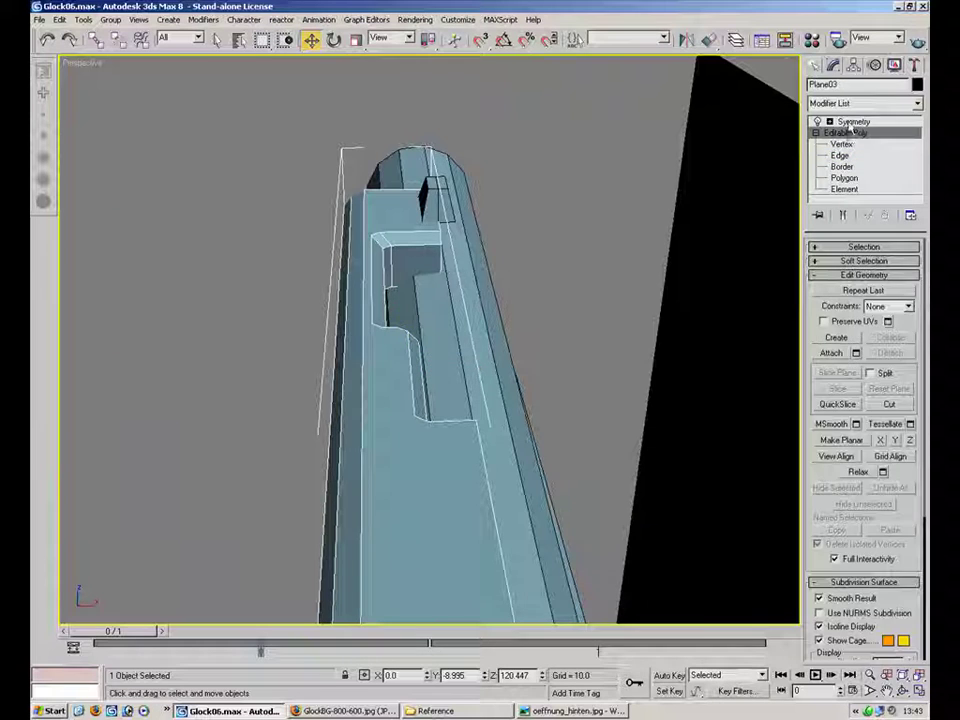
pyautogui.click(853, 122)
pyautogui.click(591, 261)
pyautogui.keyDown('alt'); pyautogui.moveTo(504, 399); pyautogui.dragTo(534, 388, button='middle'); pyautogui.keyUp('alt')
pyautogui.click(482, 317)
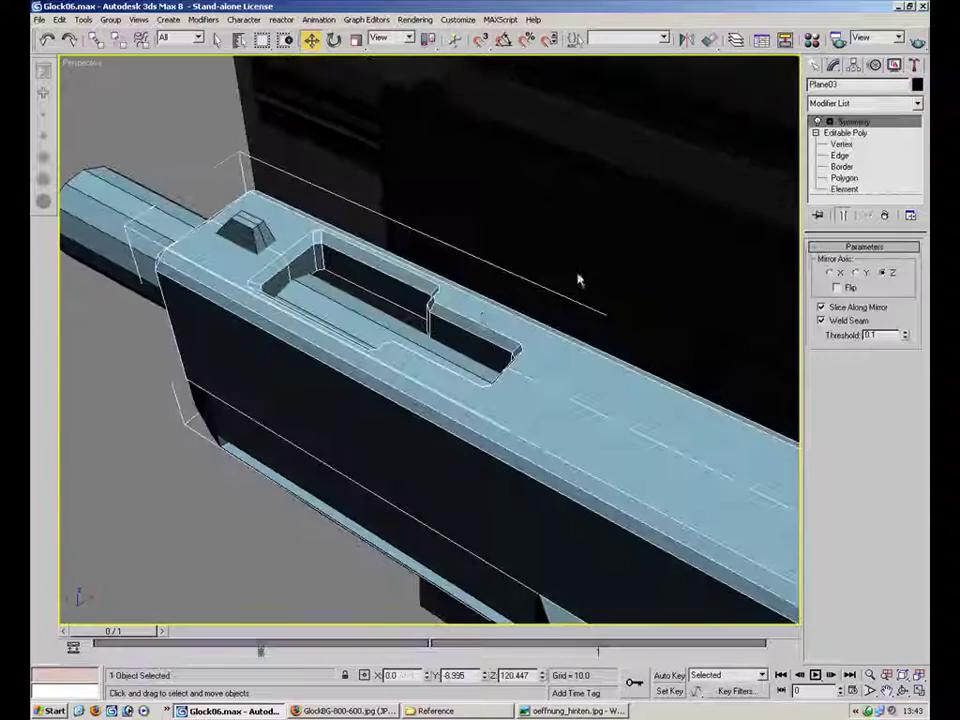
pyautogui.click(854, 157)
pyautogui.keyDown('alt'); pyautogui.moveTo(401, 324); pyautogui.dragTo(446, 312, button='middle'); pyautogui.keyUp('alt')
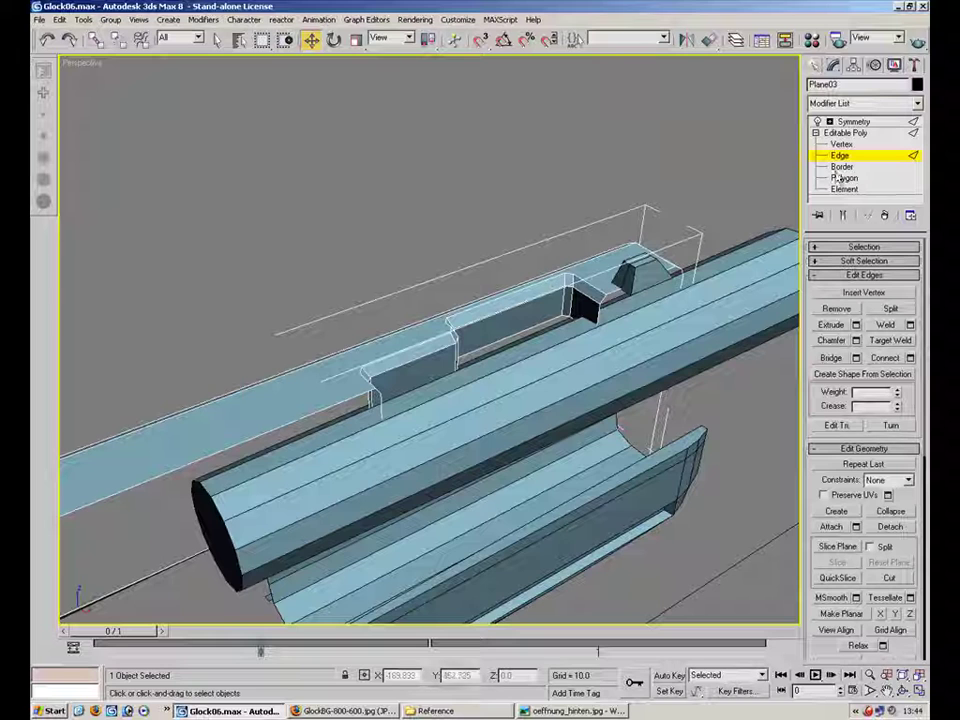
# Step: Try to lower the lower wall edges of the slide's front top cutout along Z
pyautogui.keyDown('alt'); pyautogui.moveTo(550, 377); pyautogui.dragTo(669, 407, button='middle'); pyautogui.keyUp('alt')
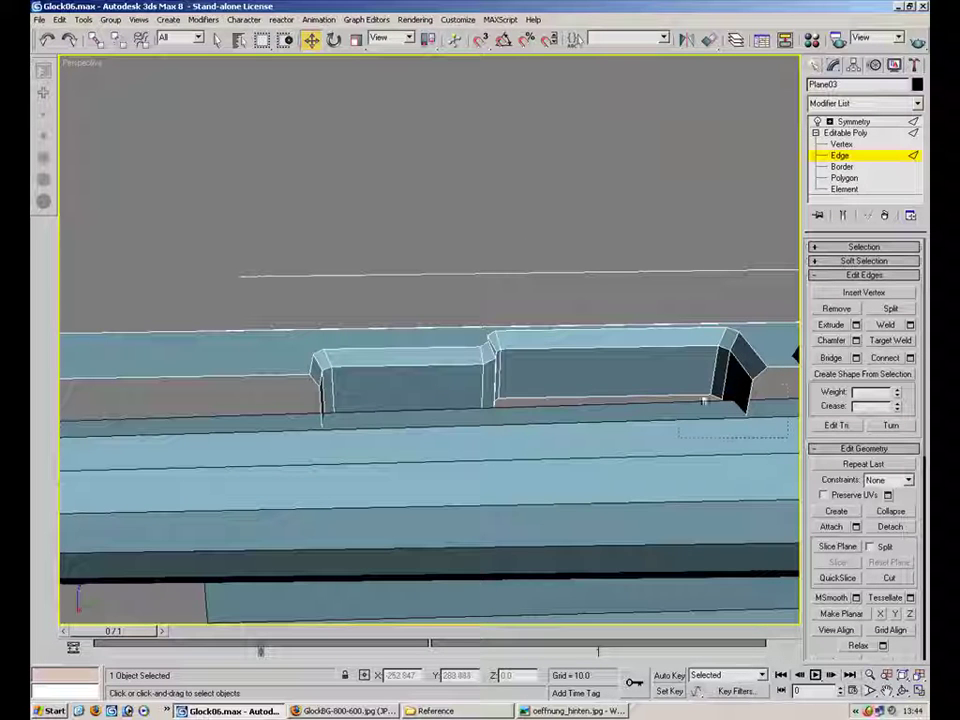
pyautogui.click(678, 397)
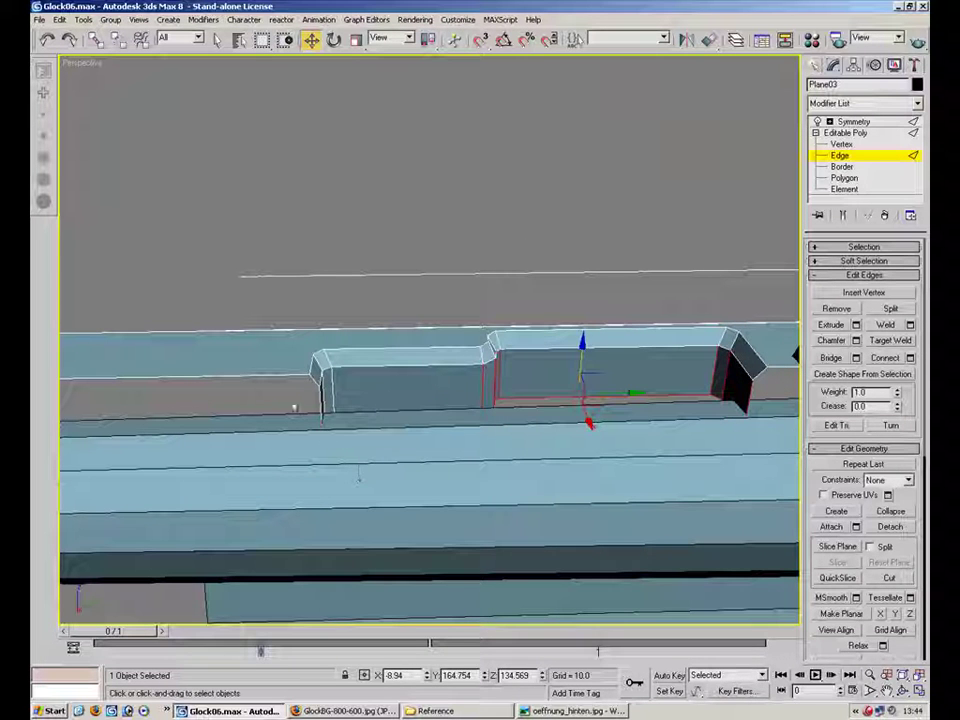
pyautogui.moveTo(513, 369); pyautogui.dragTo(513, 393)
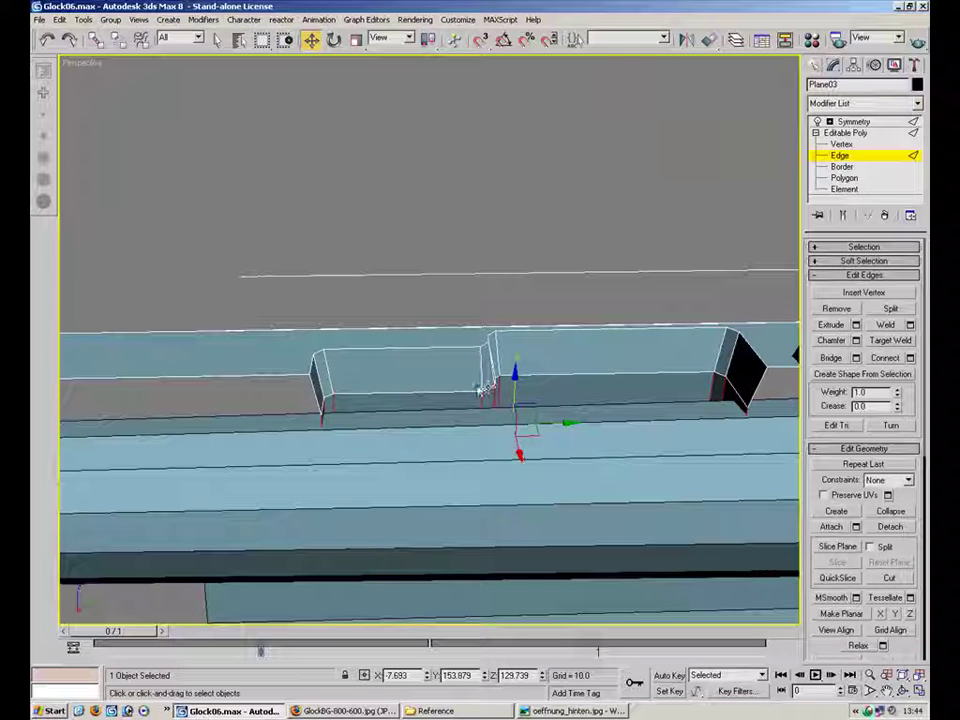
pyautogui.hotkey('ctrl', 'z')
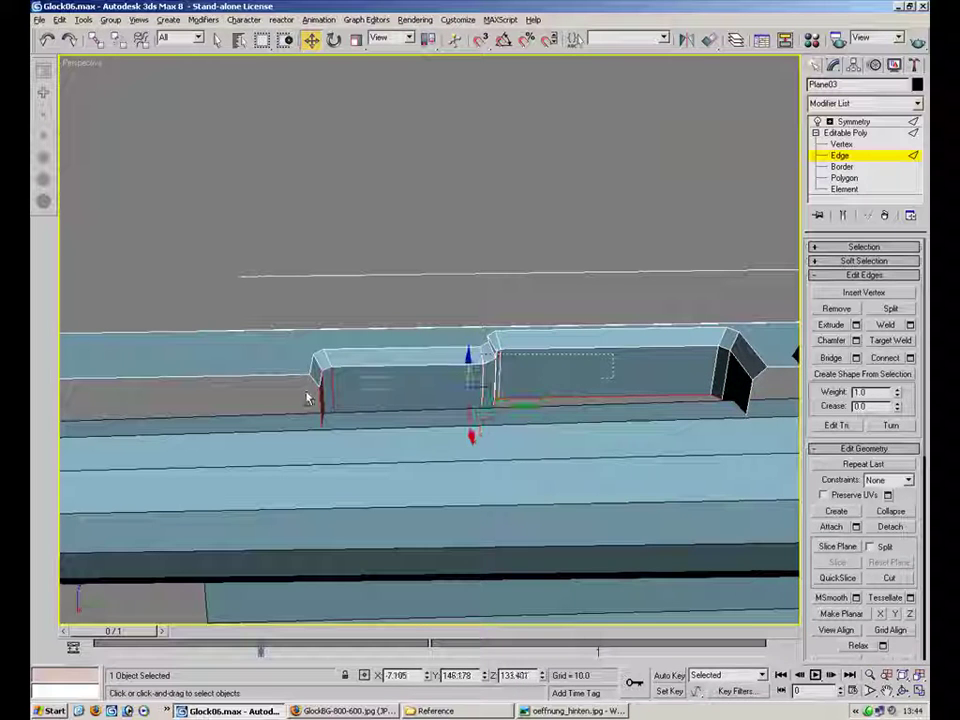
# Step: Check the cutout walls, return the slide to its Symmetry result, deselect it and look over the whole pistol
pyautogui.keyDown('alt'); pyautogui.moveTo(506, 404); pyautogui.dragTo(429, 397, button='middle'); pyautogui.keyUp('alt')
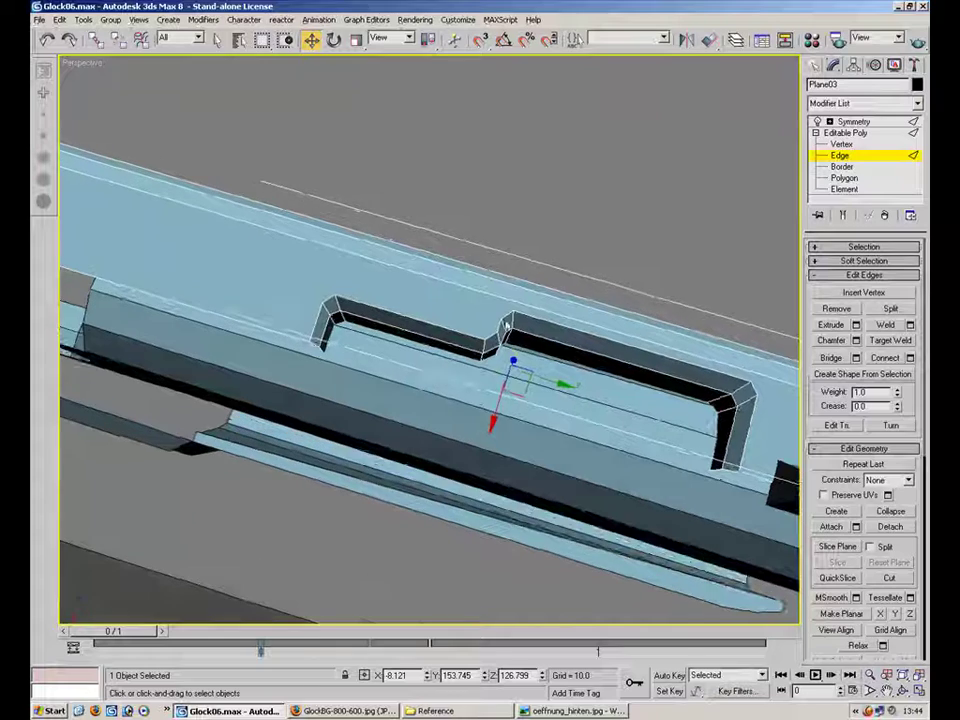
pyautogui.click(848, 122)
pyautogui.click(602, 221)
pyautogui.keyDown('alt'); pyautogui.moveTo(602, 221); pyautogui.dragTo(641, 318, button='middle'); pyautogui.keyUp('alt')
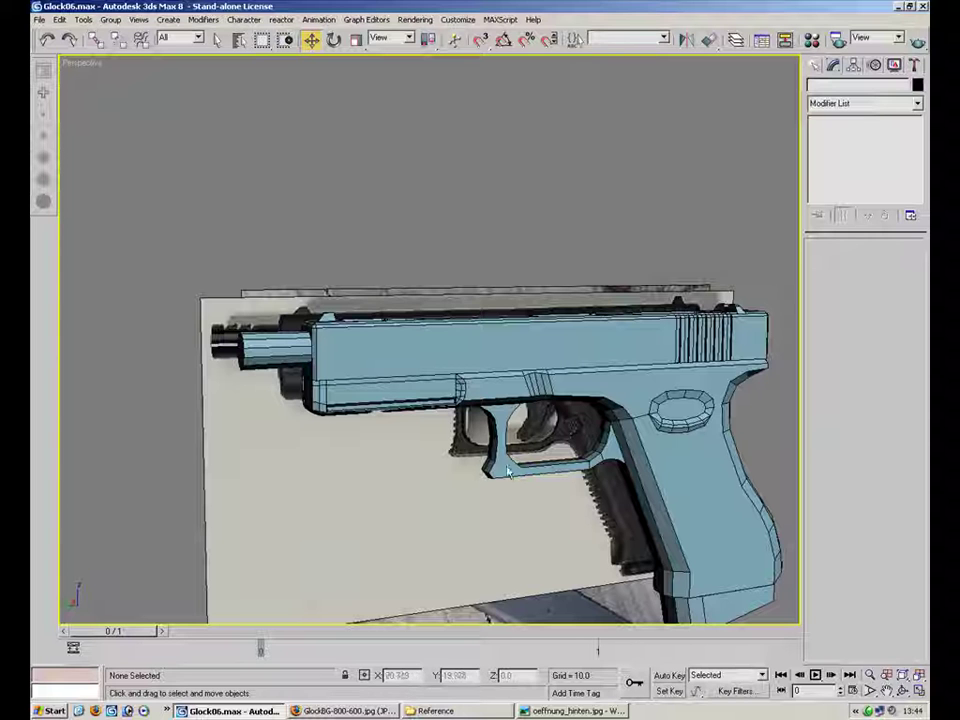
# Step: Create a plane about 29 long and 22 wide over the trigger in the side view
pyautogui.click(816, 66)
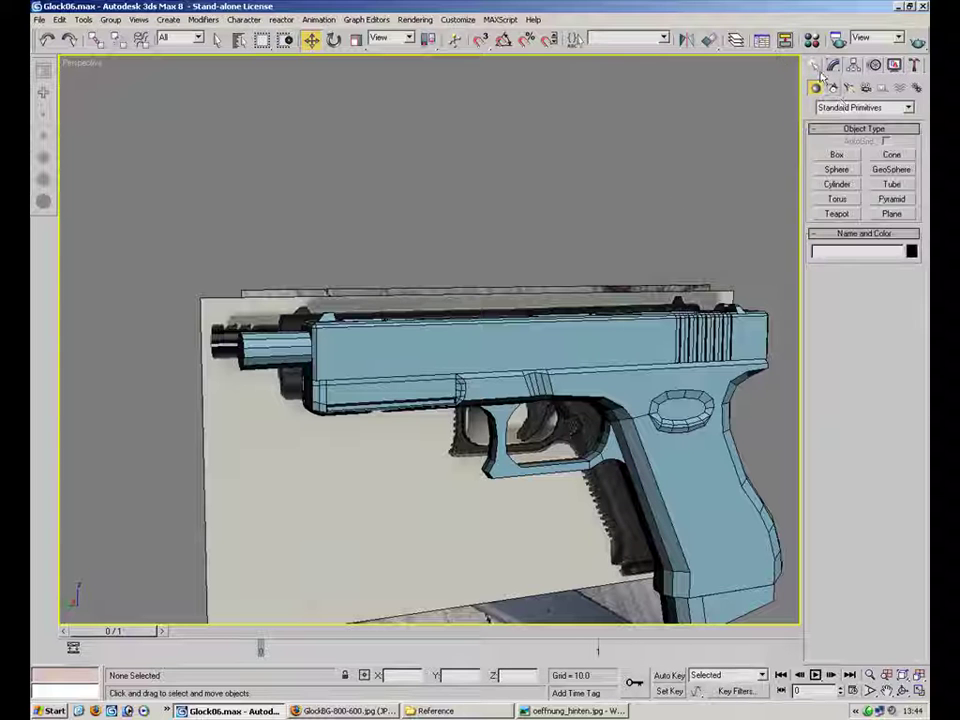
pyautogui.click(892, 214)
pyautogui.click(920, 690)
pyautogui.scroll(-5, 199, 476)
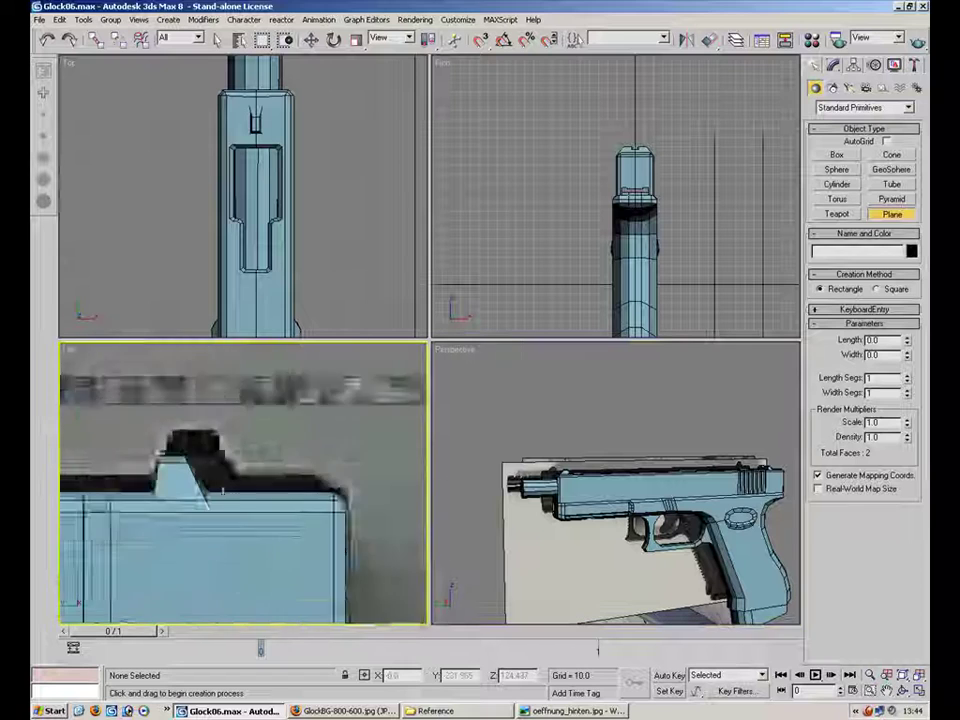
pyautogui.hotkey('alt', 'w')
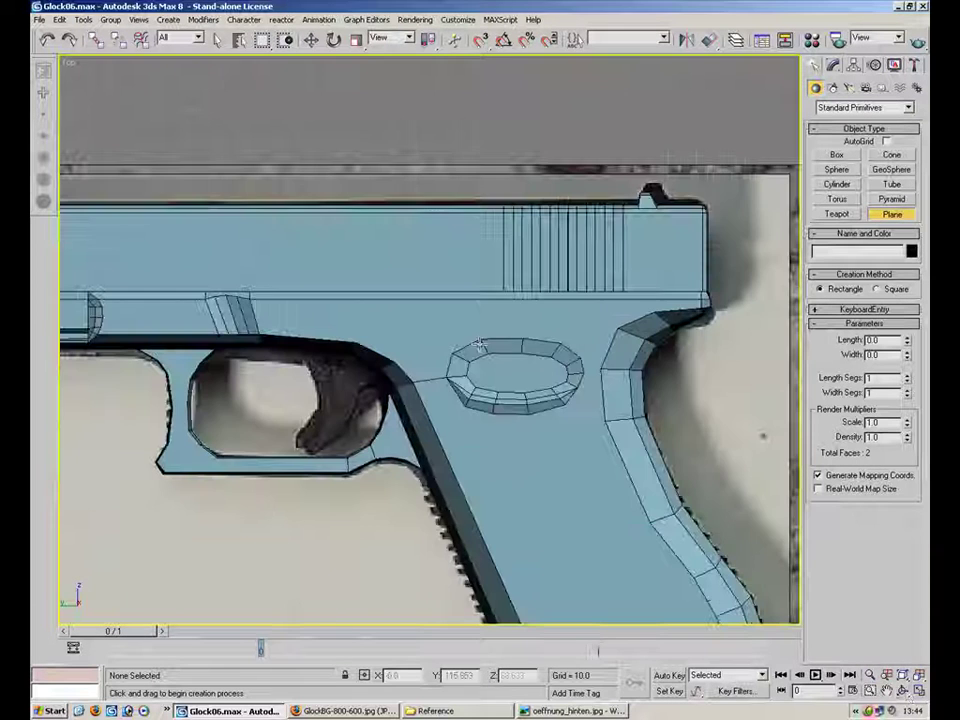
pyautogui.scroll(5, 367, 377)
pyautogui.moveTo(335, 372); pyautogui.dragTo(452, 527)
# Step: Assign the blue 01 - Default material to the new plane and move it over the trigger's upper part
pyautogui.press('m')
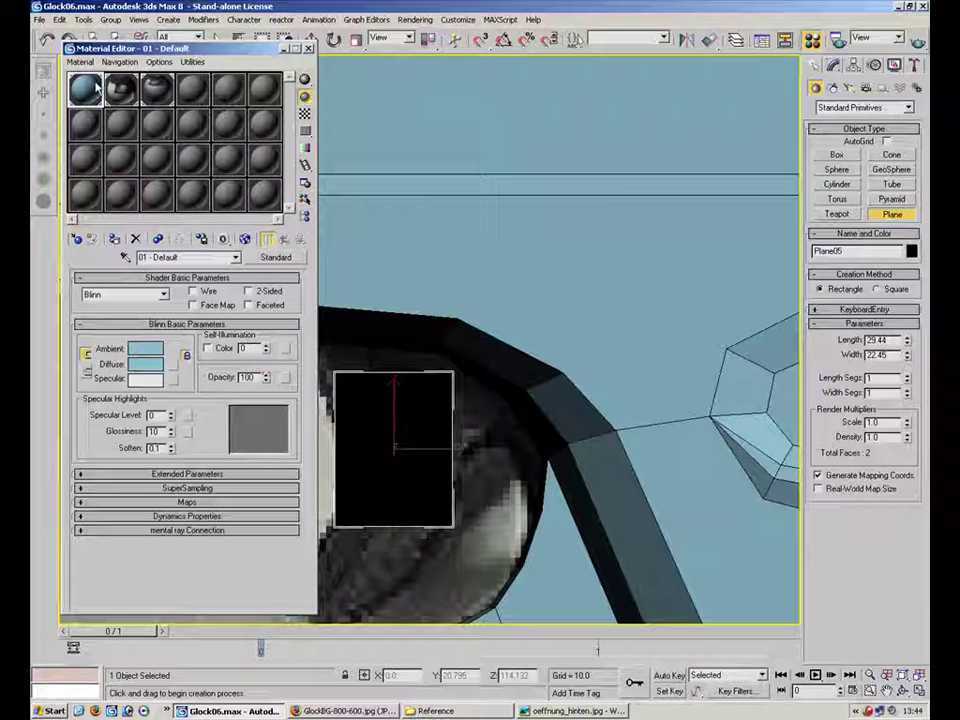
pyautogui.moveTo(357, 458); pyautogui.dragTo(358, 458)
pyautogui.click(308, 48)
pyautogui.click(312, 41)
pyautogui.moveTo(385, 439); pyautogui.dragTo(395, 368, button='middle')
pyautogui.moveTo(408, 369); pyautogui.dragTo(455, 344)
# Step: Convert the trigger plane to an Editable Poly
pyautogui.rightClick(454, 385)
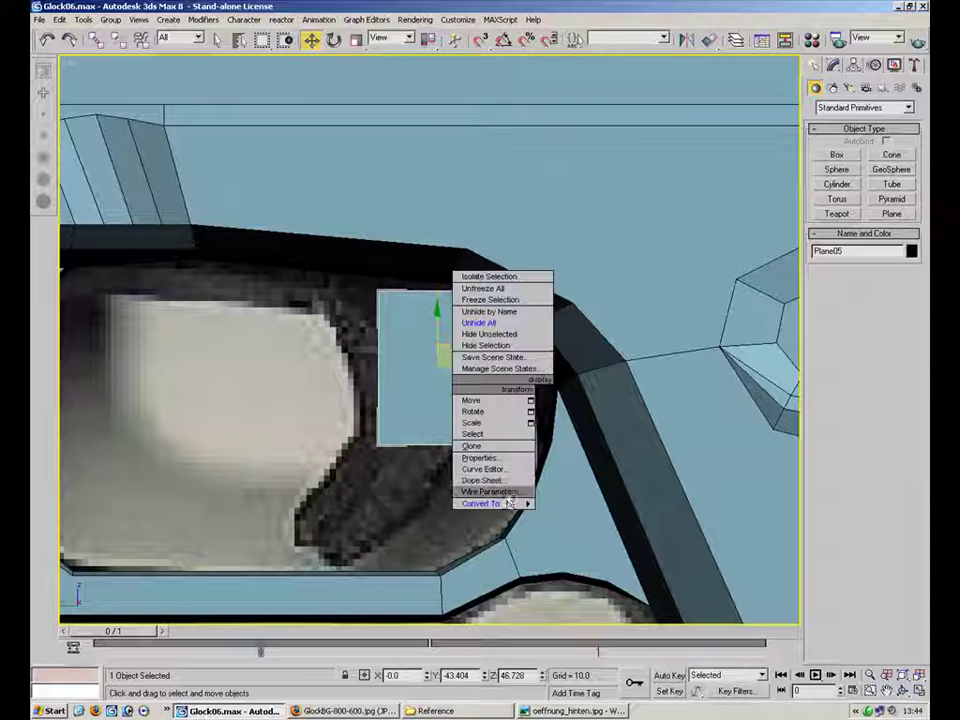
pyautogui.moveTo(485, 503)
pyautogui.click(577, 515)
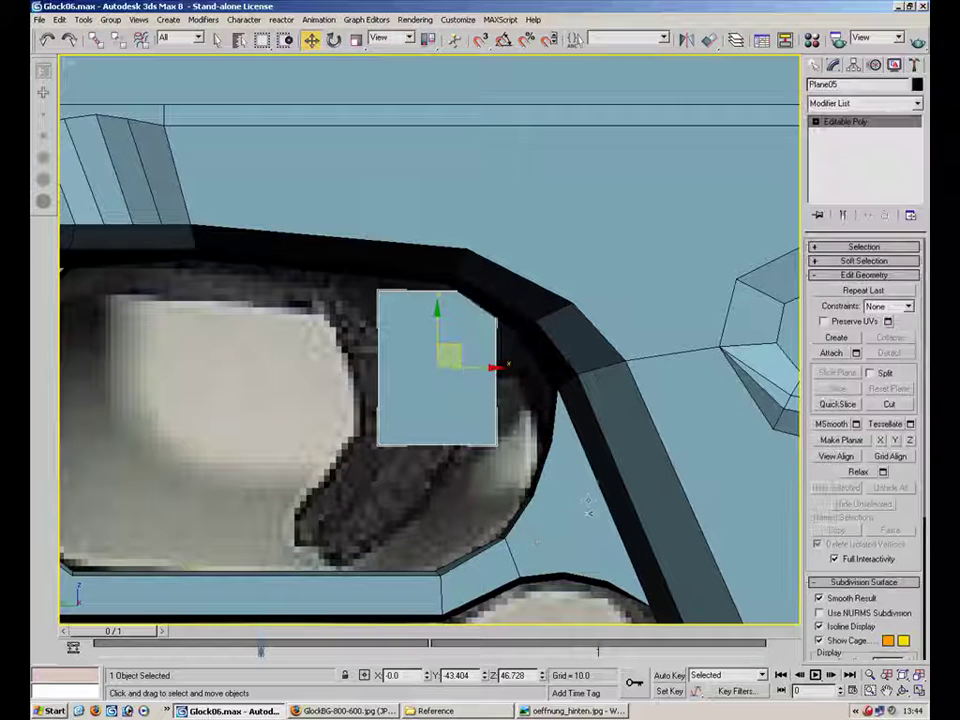
# Step: Move the trigger plane sideways along X out of the pistol's centre to about -6.18
pyautogui.click(919, 691)
pyautogui.click(920, 690)
pyautogui.keyDown('alt'); pyautogui.moveTo(545, 394); pyautogui.dragTo(350, 230, button='middle'); pyautogui.keyUp('alt')
pyautogui.moveTo(512, 304); pyautogui.dragTo(507, 283)
pyautogui.keyDown('alt'); pyautogui.moveTo(507, 283); pyautogui.dragTo(255, 257, button='middle'); pyautogui.keyUp('alt')
pyautogui.scroll(5, 393, 352)
# Step: Convert the trigger plane to Editable Poly again and start editing its vertices
pyautogui.rightClick(541, 337)
pyautogui.moveTo(590, 444)
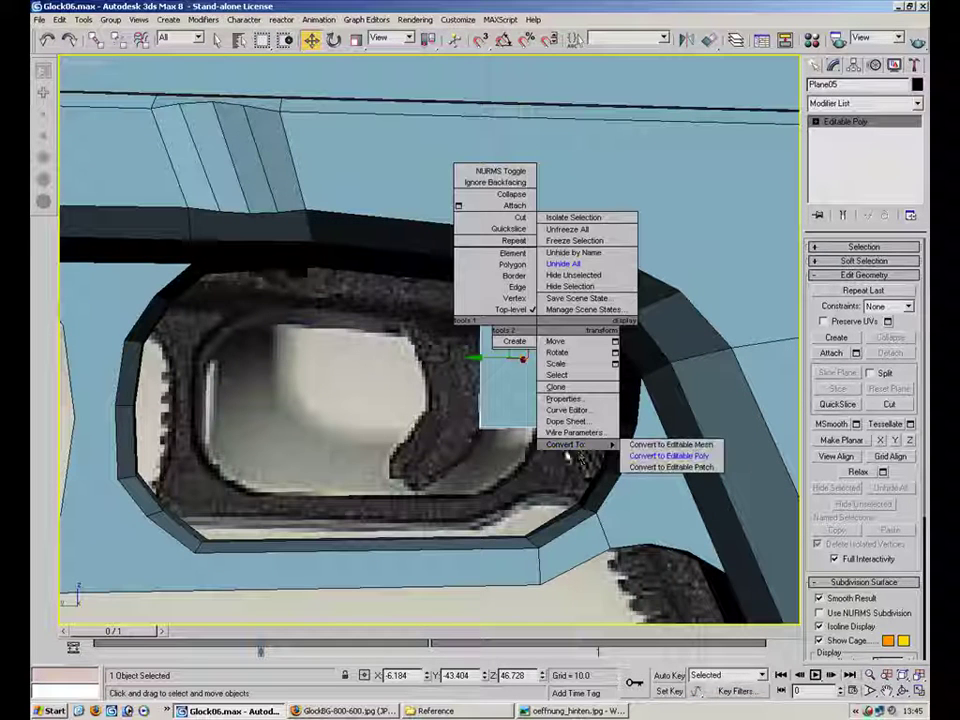
pyautogui.click(660, 458)
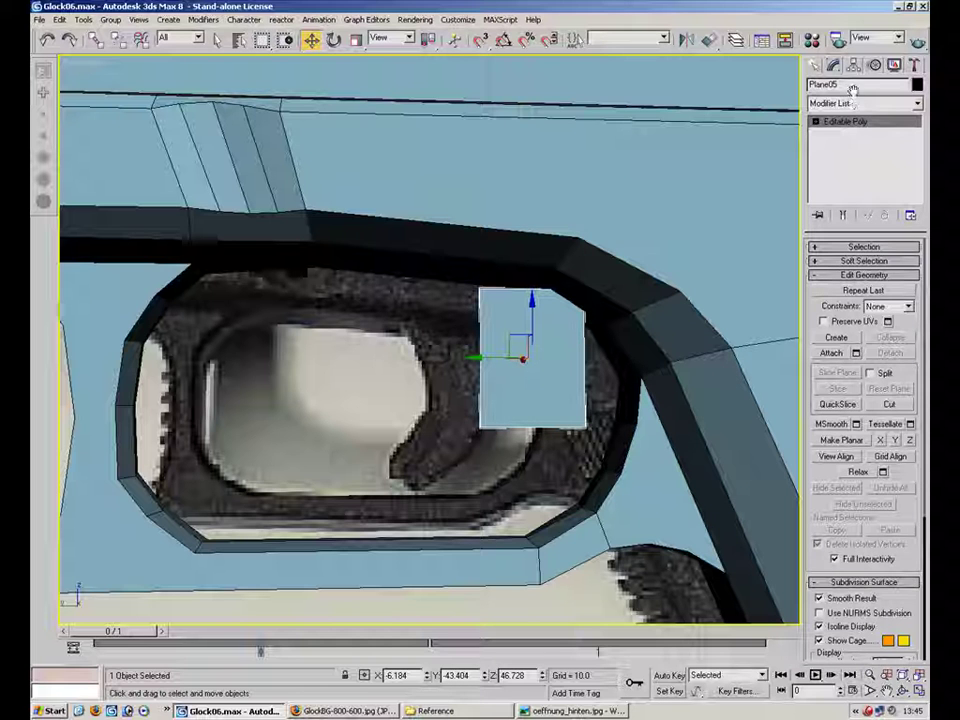
pyautogui.click(812, 65)
pyautogui.click(833, 65)
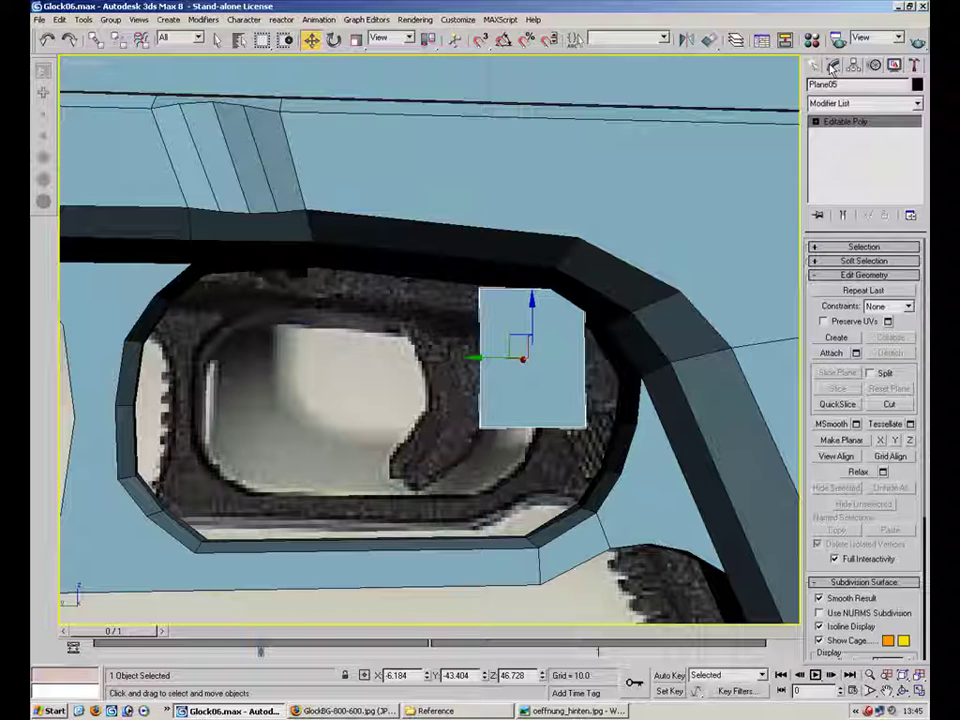
pyautogui.click(863, 261)
pyautogui.click(863, 261)
pyautogui.click(863, 247)
pyautogui.click(829, 263)
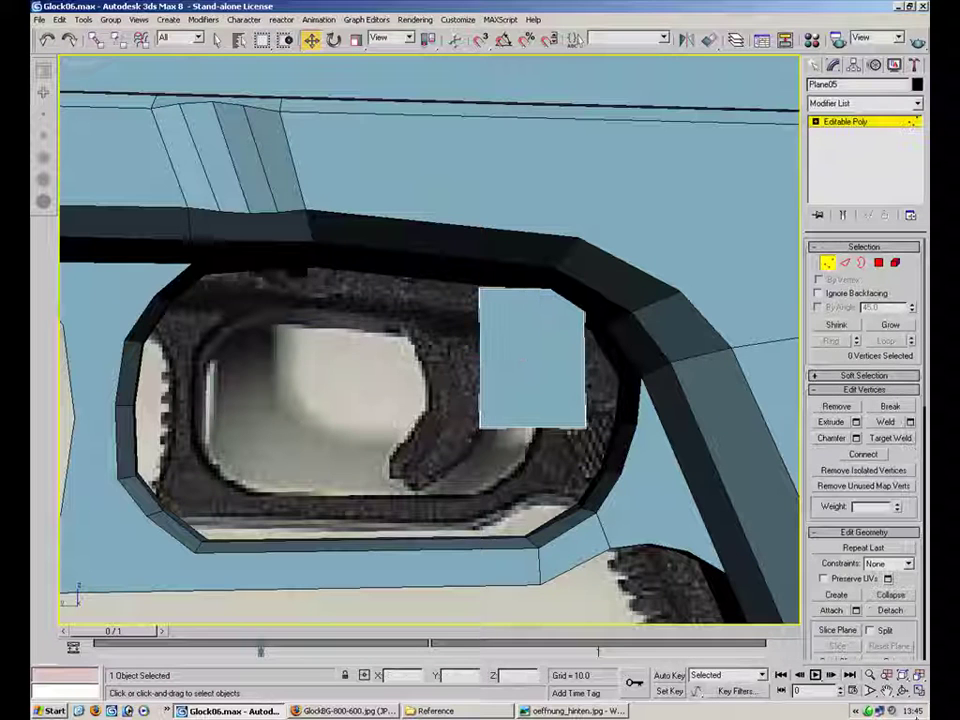
# Step: Move the plane's corner vertices in the side view to fit the upper part of the trigger
pyautogui.hotkey('alt', 'w')
pyautogui.scroll(5, 272, 455)
pyautogui.moveTo(333, 426); pyautogui.dragTo(212, 430)
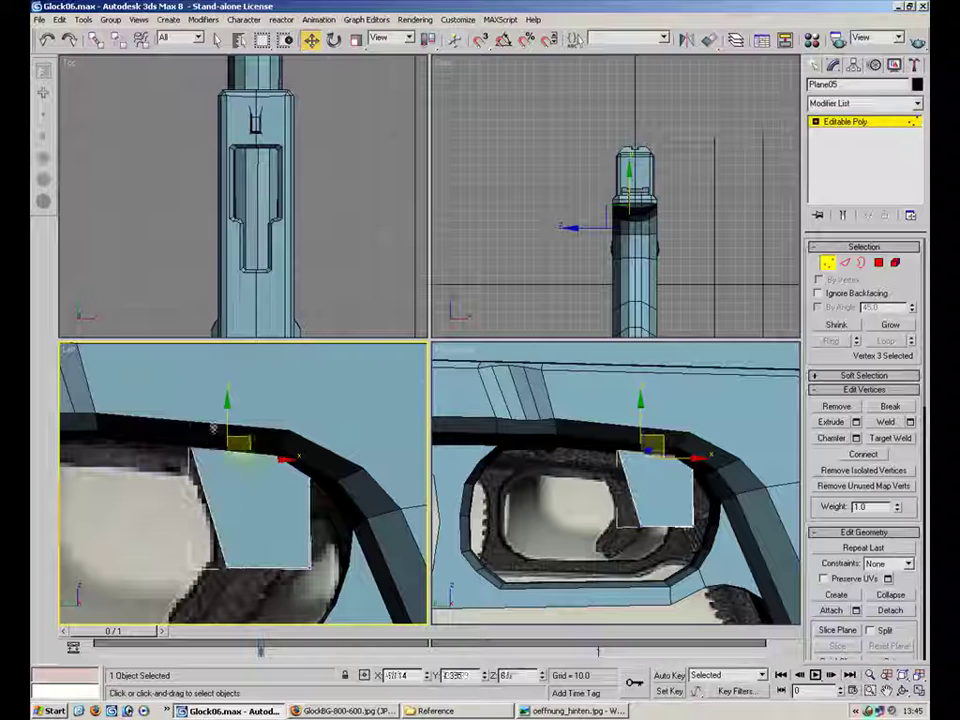
pyautogui.moveTo(343, 429); pyautogui.dragTo(293, 475)
pyautogui.moveTo(333, 443); pyautogui.dragTo(332, 441)
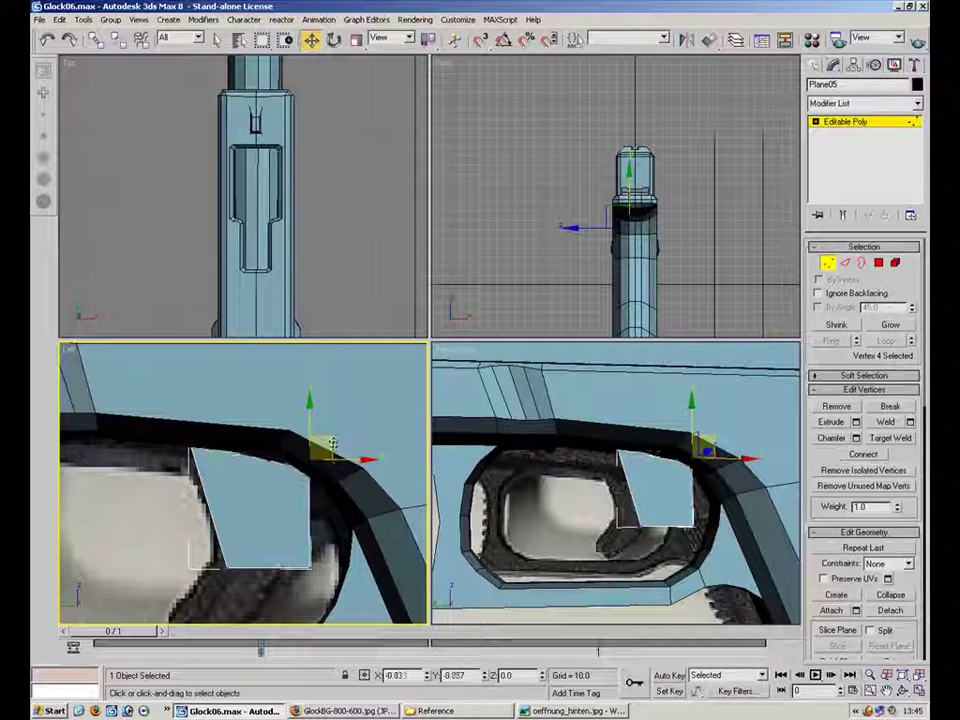
pyautogui.moveTo(300, 500); pyautogui.dragTo(298, 413, button='middle')
pyautogui.moveTo(328, 462); pyautogui.dragTo(250, 464)
pyautogui.click(247, 461)
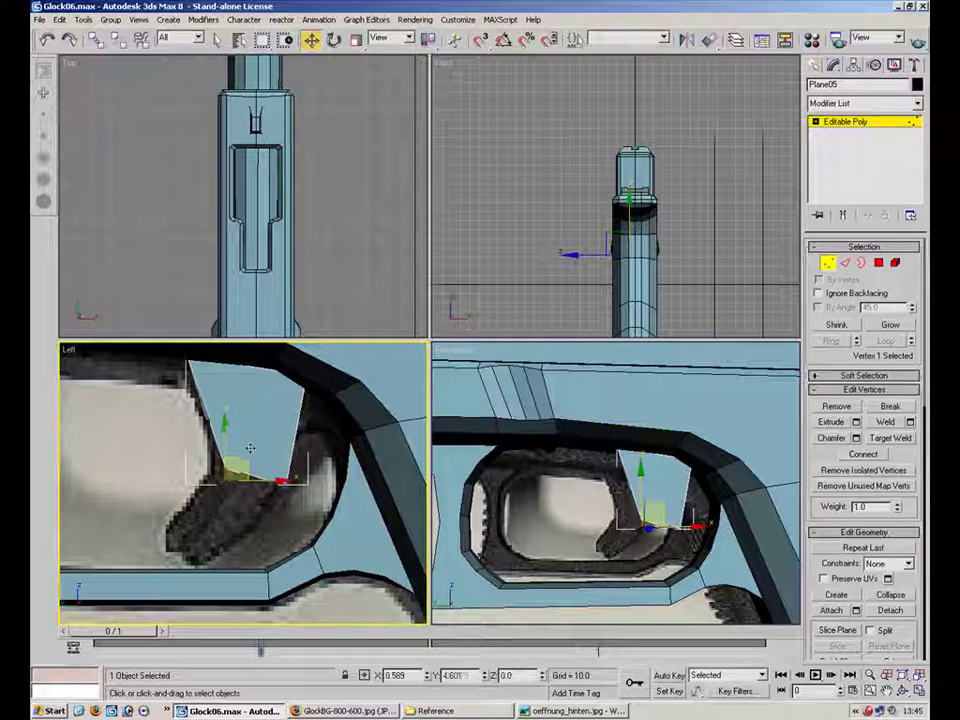
# Step: Extend the trigger plane's bottom edge downward into a second polygon toward the trigger tip
pyautogui.press('2')
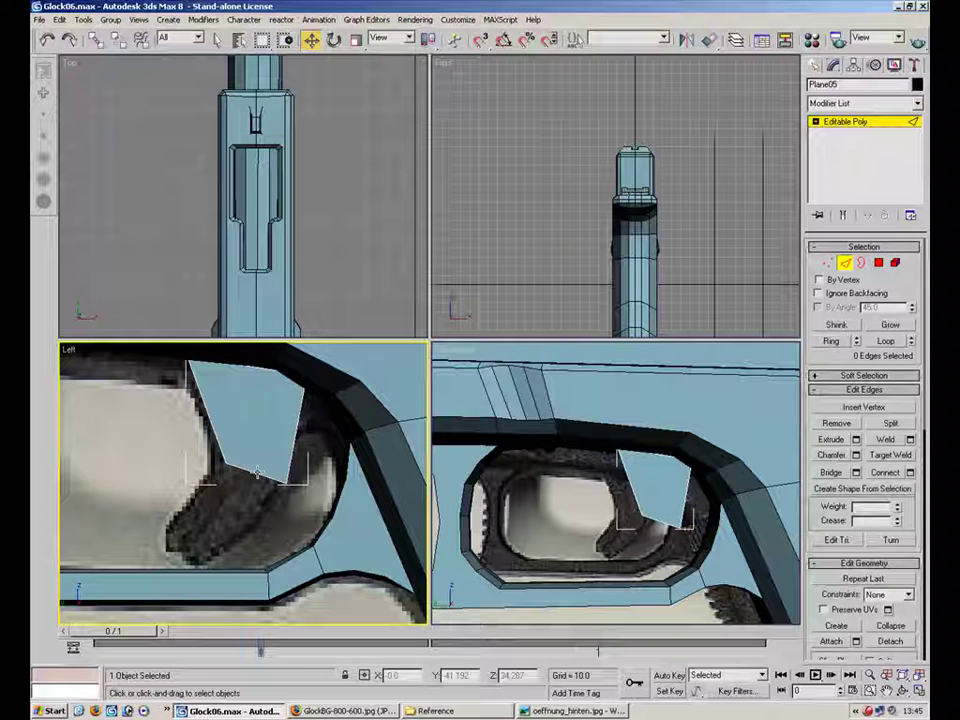
pyautogui.click(281, 455)
pyautogui.keyDown('shift'); pyautogui.moveTo(259, 474); pyautogui.dragTo(244, 514); pyautogui.keyUp('shift')
# Step: Fit the lower polygon's vertices to the trigger outline and adjust the upper rear corner beside the frame
pyautogui.press('1')
pyautogui.click(291, 541)
pyautogui.click(226, 562)
pyautogui.click(266, 546)
pyautogui.click(285, 483)
pyautogui.click(337, 380)
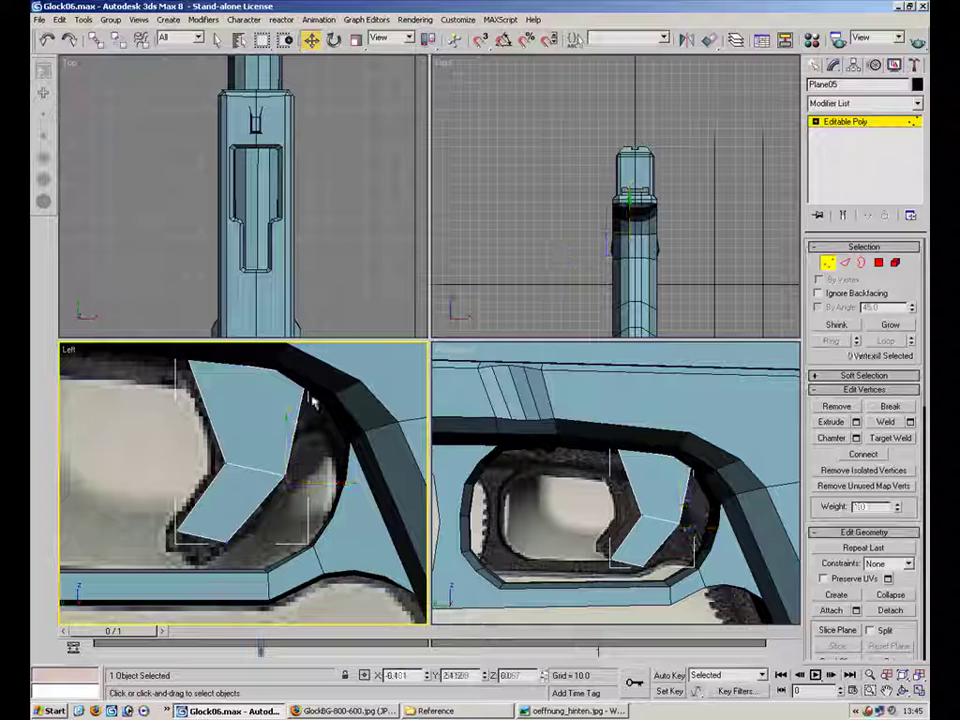
pyautogui.moveTo(340, 363); pyautogui.dragTo(348, 368)
# Step: Connect the side edges of the lower and upper trigger polygons with one new crosswise edge each
pyautogui.press('2')
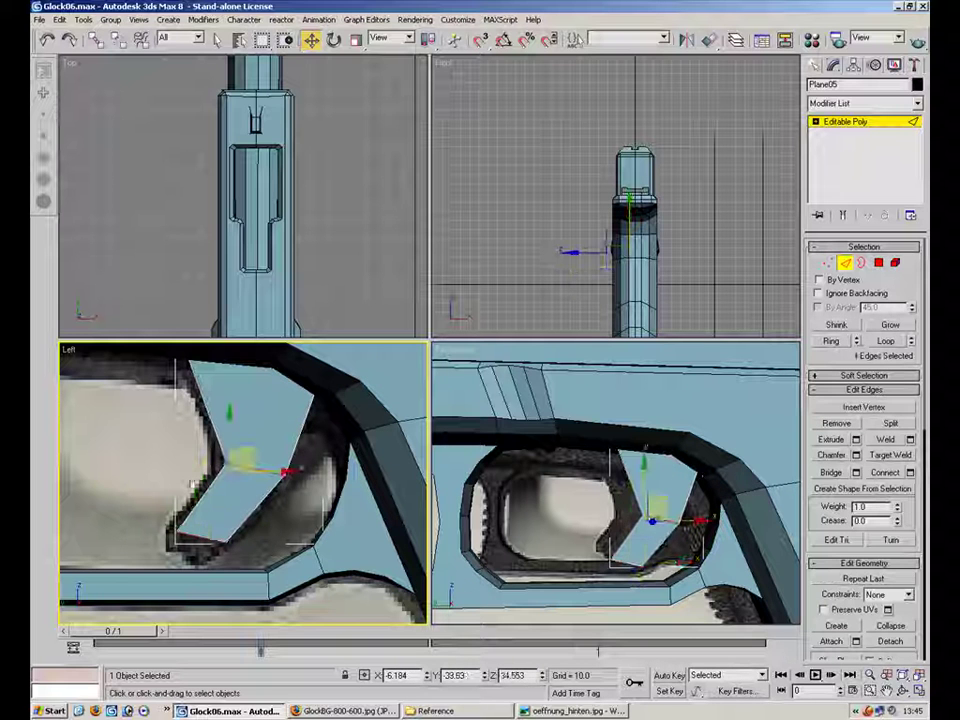
pyautogui.keyDown('ctrl'); pyautogui.click(264, 499); pyautogui.keyUp('ctrl')
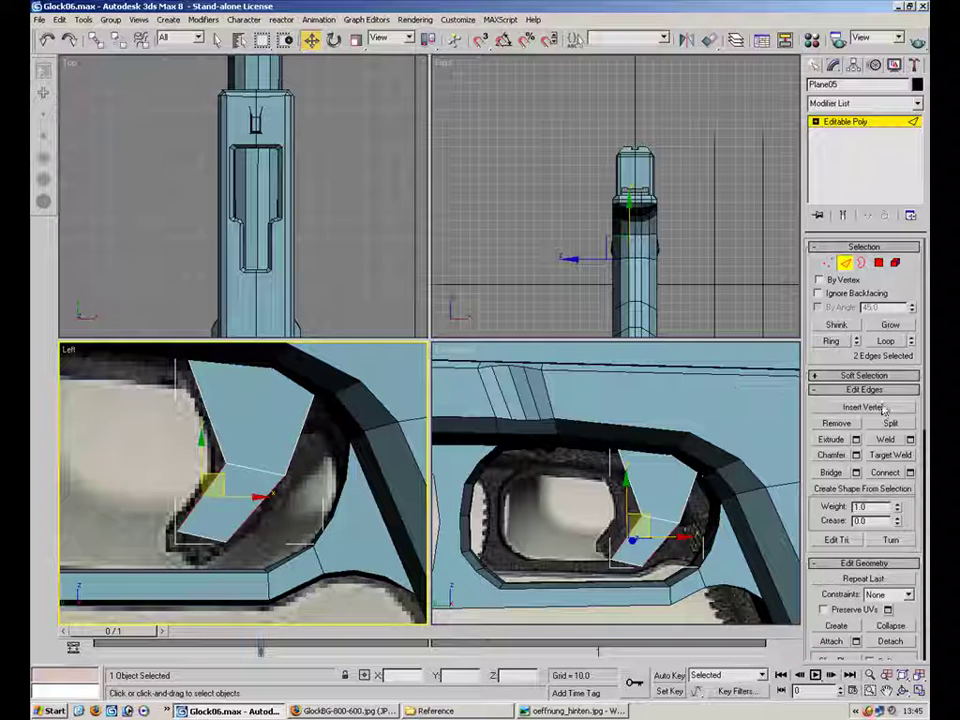
pyautogui.click(660, 493)
pyautogui.moveTo(359, 428); pyautogui.dragTo(161, 429)
pyautogui.click(876, 473)
# Step: Move the upper front vertex inward and pull the tip vertices down to follow the trigger's curve
pyautogui.press('1')
pyautogui.click(216, 404)
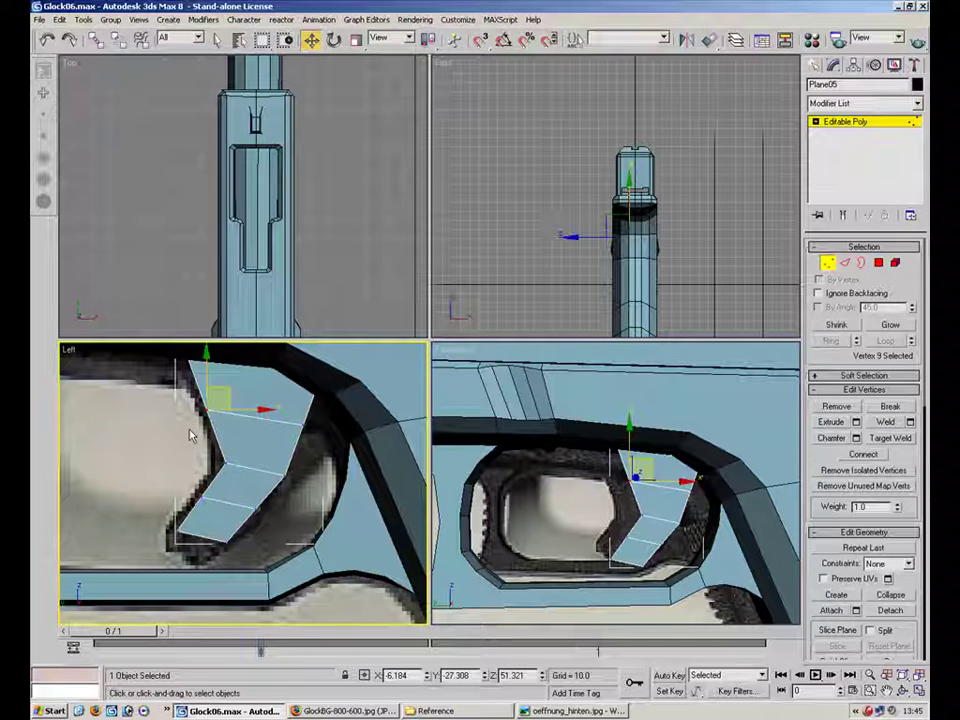
pyautogui.moveTo(230, 391); pyautogui.dragTo(238, 391)
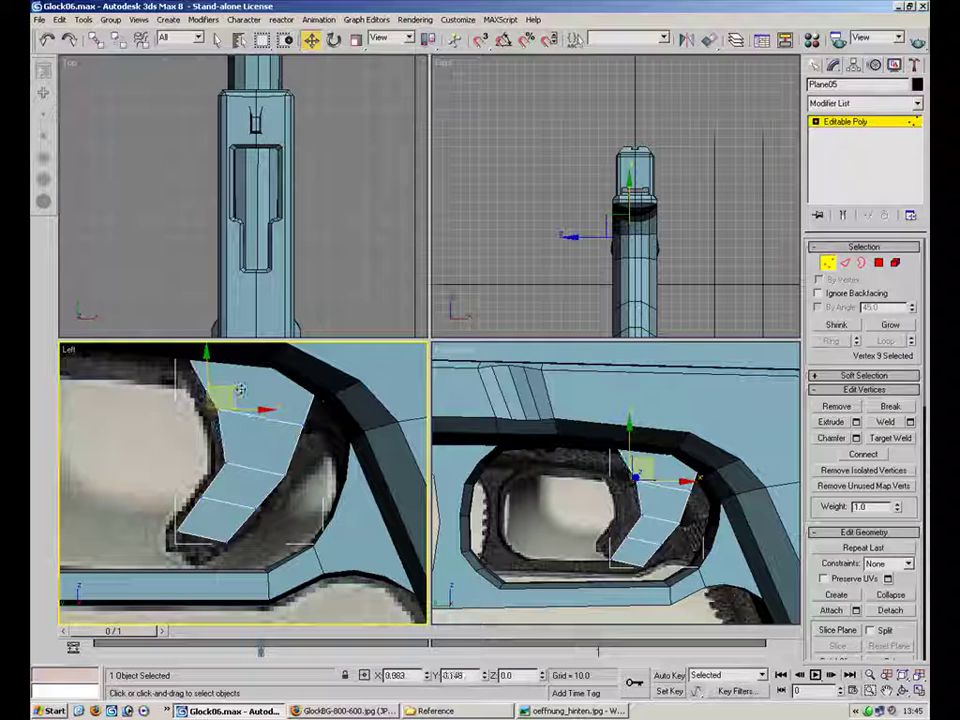
pyautogui.click(235, 522)
pyautogui.moveTo(208, 527)
pyautogui.mouseDown()
pyautogui.moveTo(236, 537)
pyautogui.moveTo(192, 539)
pyautogui.mouseUp()
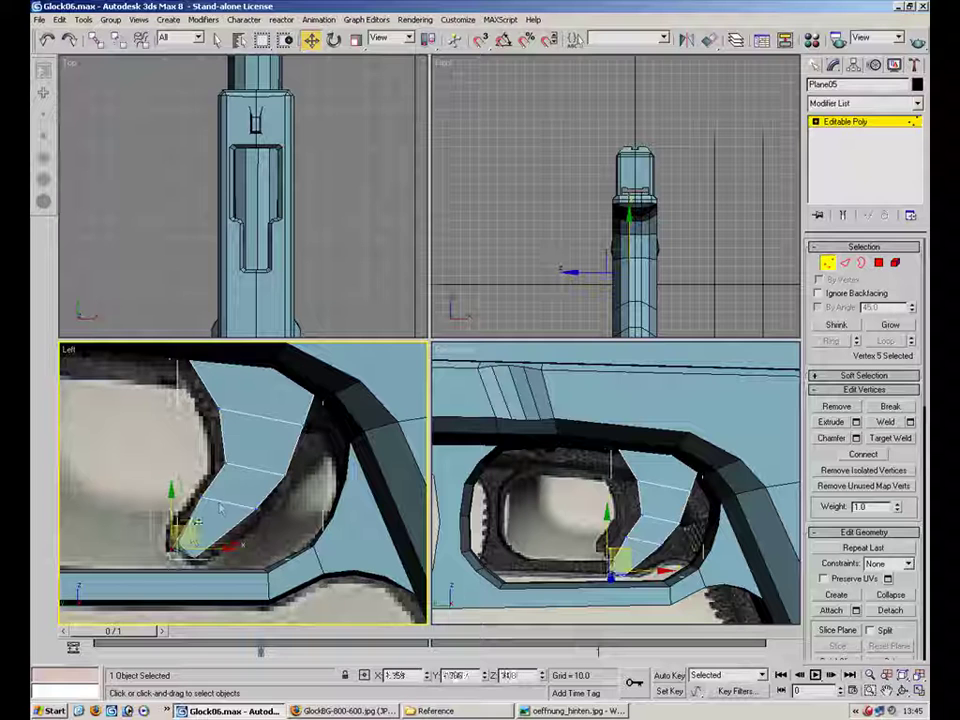
# Step: Adjust the vertices of the lower and middle cross edges to follow the trigger's curved front and back
pyautogui.click(222, 501)
pyautogui.click(202, 500)
pyautogui.moveTo(228, 482); pyautogui.dragTo(243, 528)
pyautogui.click(256, 507)
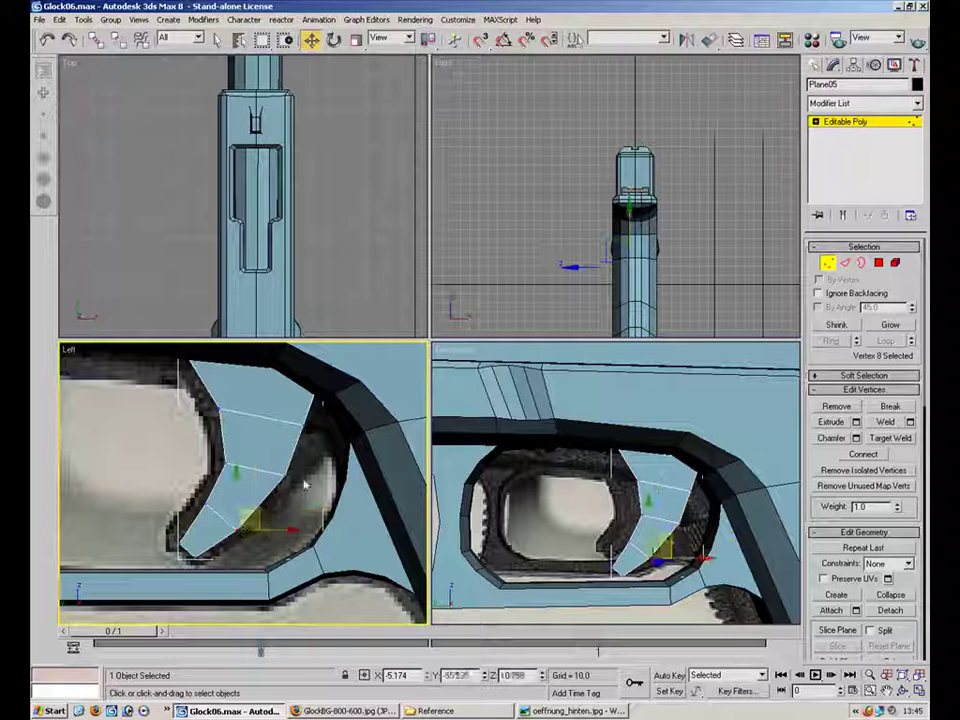
pyautogui.click(226, 463)
pyautogui.click(285, 475)
pyautogui.moveTo(303, 457); pyautogui.dragTo(298, 468)
pyautogui.click(268, 393)
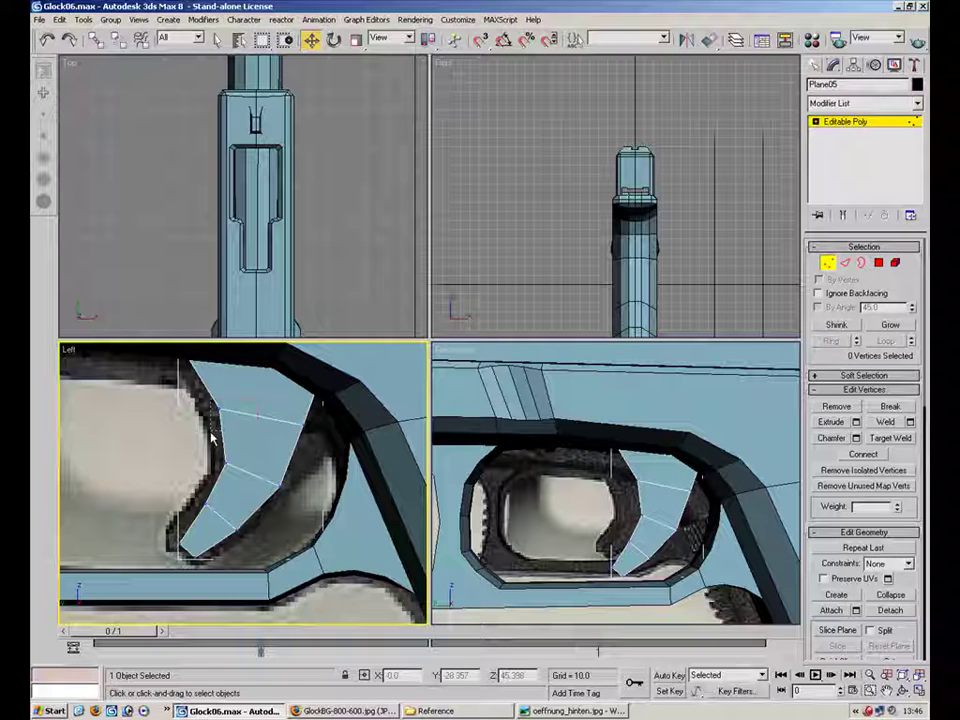
# Step: Select all ten trigger vertices and shift the whole shape slightly toward the muzzle in the side view
pyautogui.click(220, 409)
pyautogui.keyDown('ctrl'); pyautogui.click(258, 407); pyautogui.keyUp('ctrl')
pyautogui.moveTo(388, 366); pyautogui.dragTo(410, 422, button='middle')
pyautogui.scroll(-3, 399, 405)
pyautogui.moveTo(322, 424); pyautogui.dragTo(212, 549)
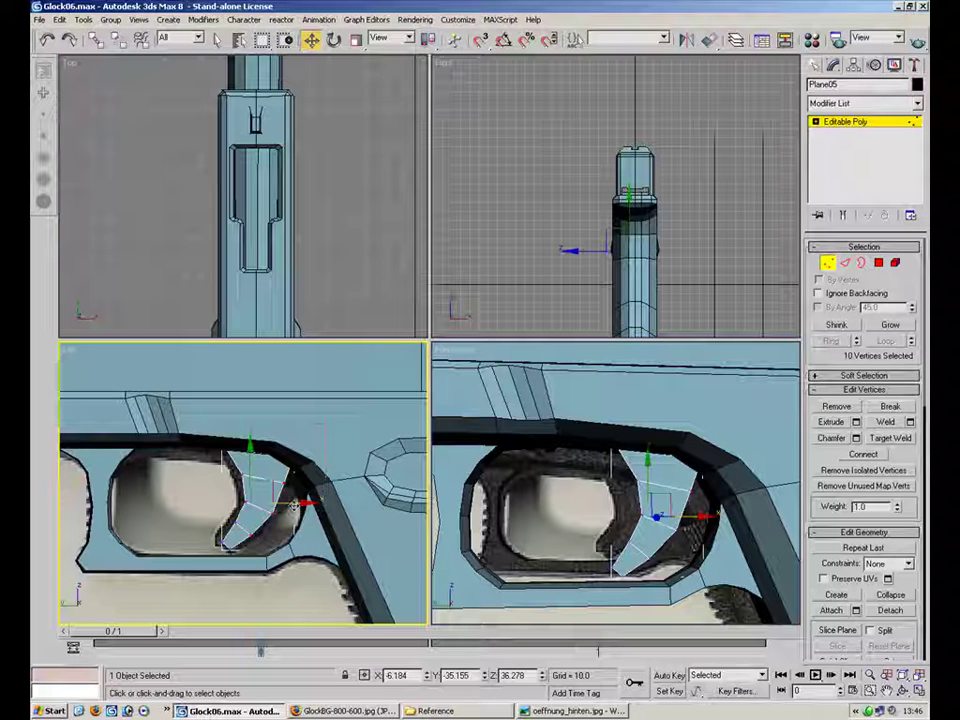
pyautogui.moveTo(293, 505); pyautogui.dragTo(288, 503)
pyautogui.click(286, 458)
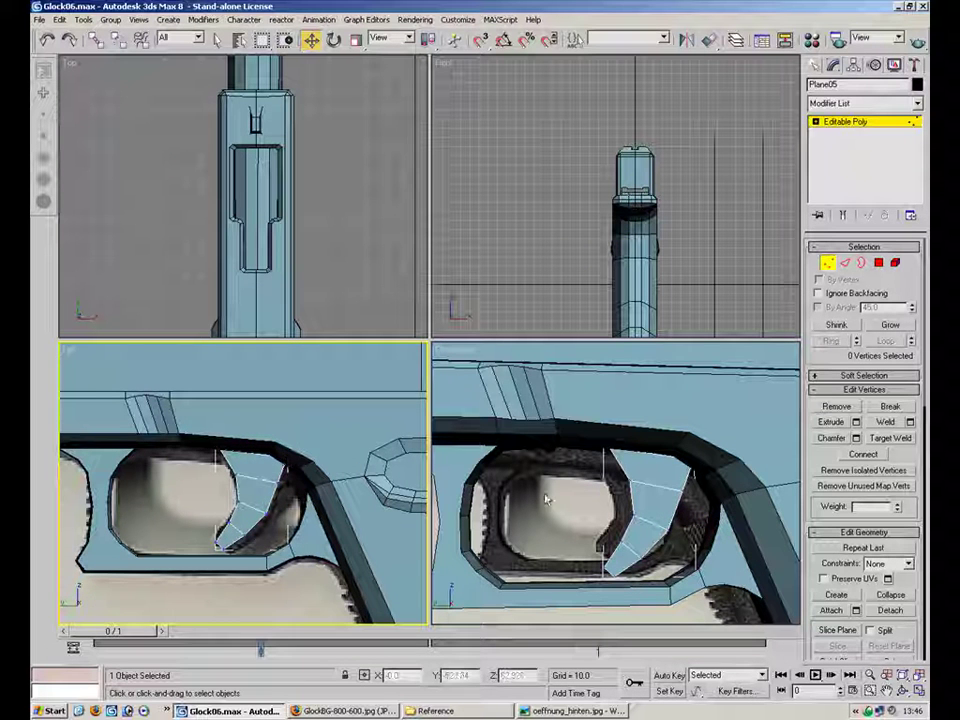
pyautogui.click(584, 541)
# Step: Select the trigger's front, tip and rear border edges and extrude them sideways to the centre at X 0
pyautogui.keyDown('alt'); pyautogui.moveTo(391, 427); pyautogui.dragTo(422, 434, button='middle'); pyautogui.keyUp('alt')
pyautogui.press('2')
pyautogui.click(519, 382)
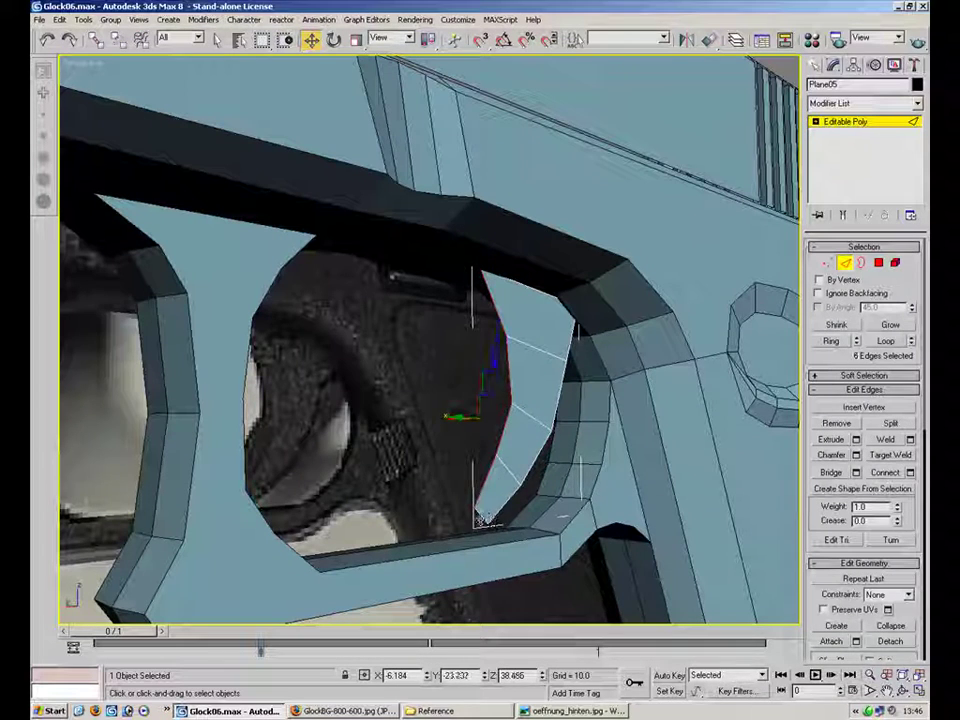
pyautogui.keyDown('alt'); pyautogui.moveTo(499, 480); pyautogui.dragTo(503, 360, button='middle'); pyautogui.keyUp('alt')
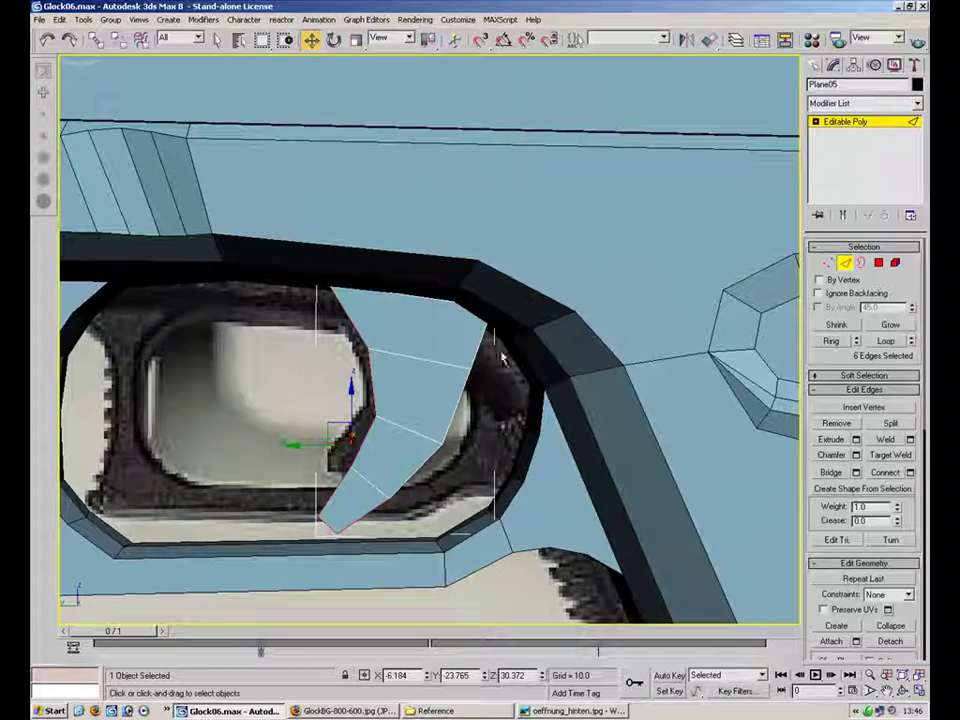
pyautogui.keyDown('ctrl'); pyautogui.click(402, 480); pyautogui.keyUp('ctrl')
pyautogui.keyDown('alt'); pyautogui.moveTo(402, 470); pyautogui.dragTo(405, 428, button='middle'); pyautogui.keyUp('alt')
pyautogui.keyDown('ctrl'); pyautogui.click(405, 428); pyautogui.keyUp('ctrl')
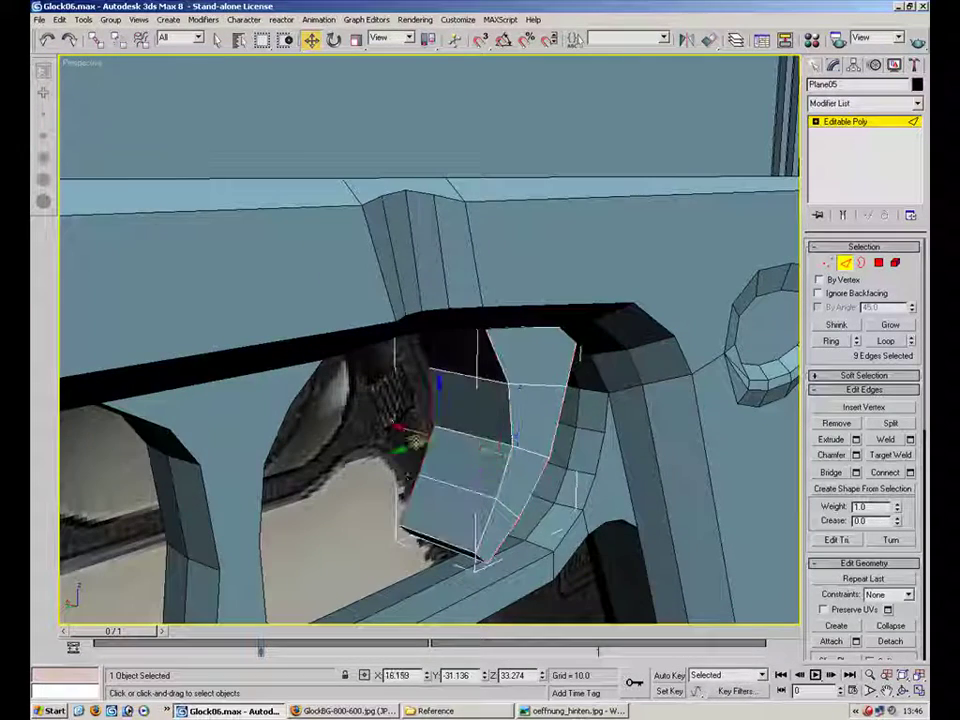
pyautogui.rightClick(428, 676)
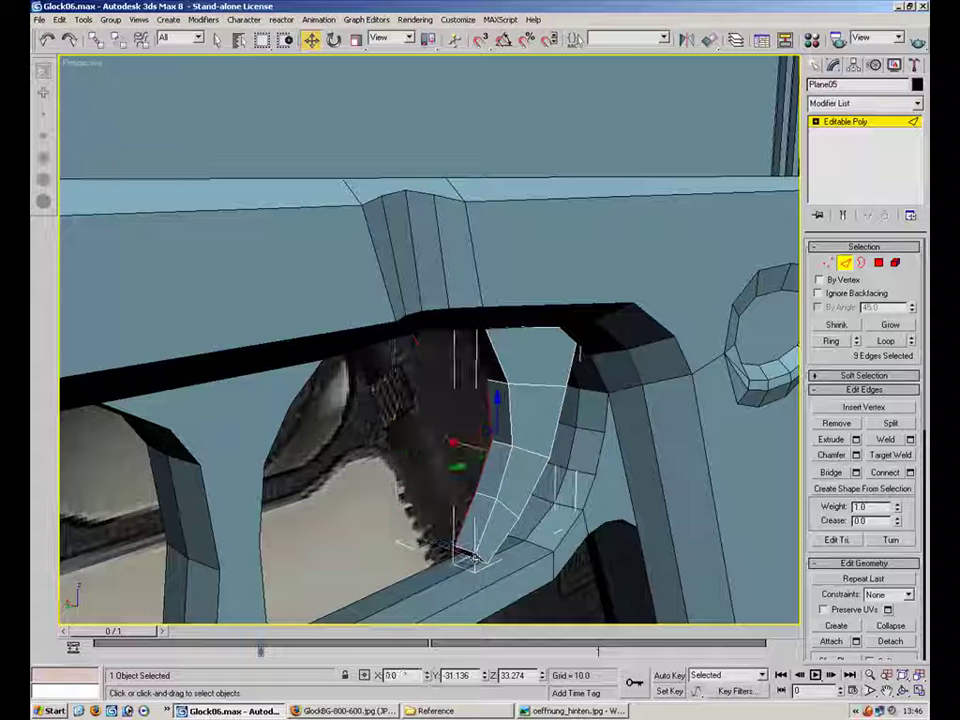
pyautogui.keyDown('alt'); pyautogui.moveTo(478, 450); pyautogui.dragTo(440, 393, button='middle'); pyautogui.keyUp('alt')
pyautogui.keyDown('ctrl'); pyautogui.click(429, 371); pyautogui.keyUp('ctrl')
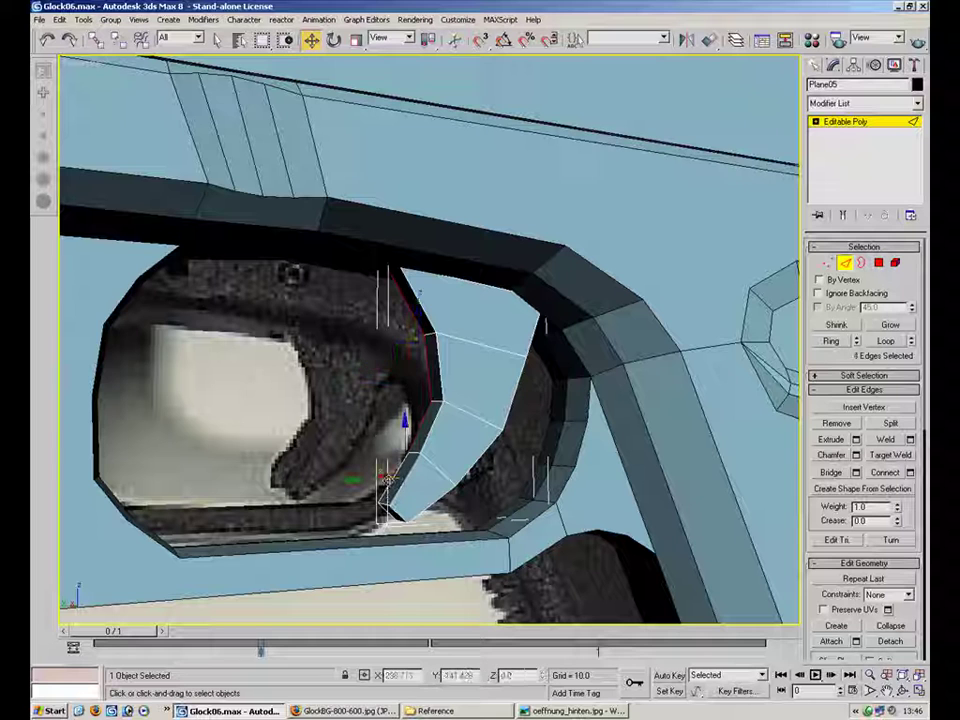
pyautogui.keyDown('alt'); pyautogui.moveTo(389, 480); pyautogui.dragTo(336, 375, button='middle'); pyautogui.keyUp('alt')
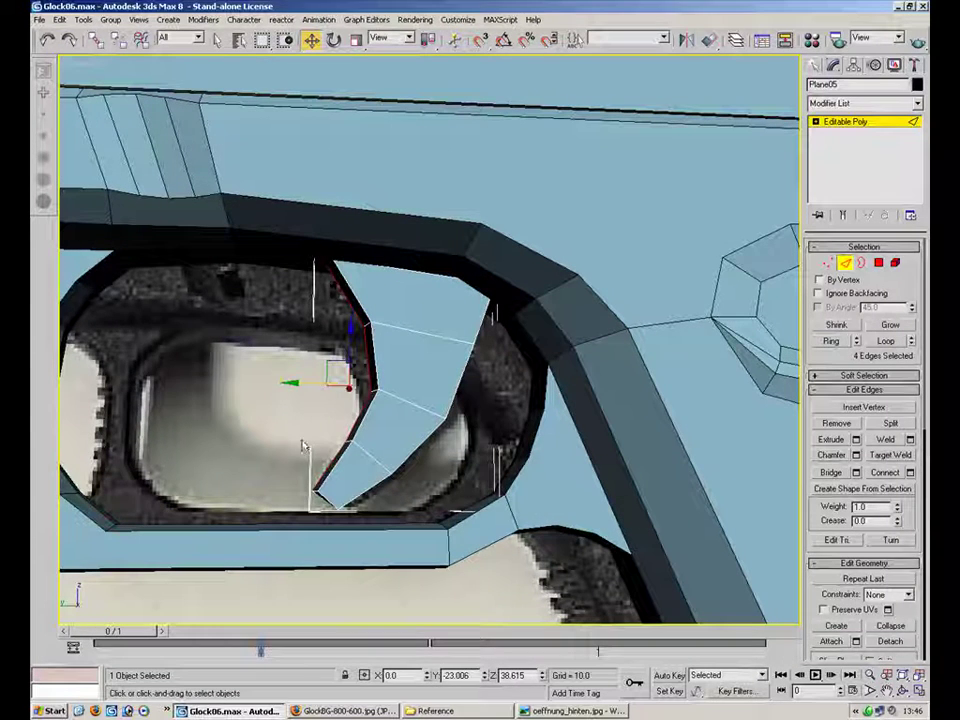
pyautogui.press('1')
pyautogui.click(312, 490)
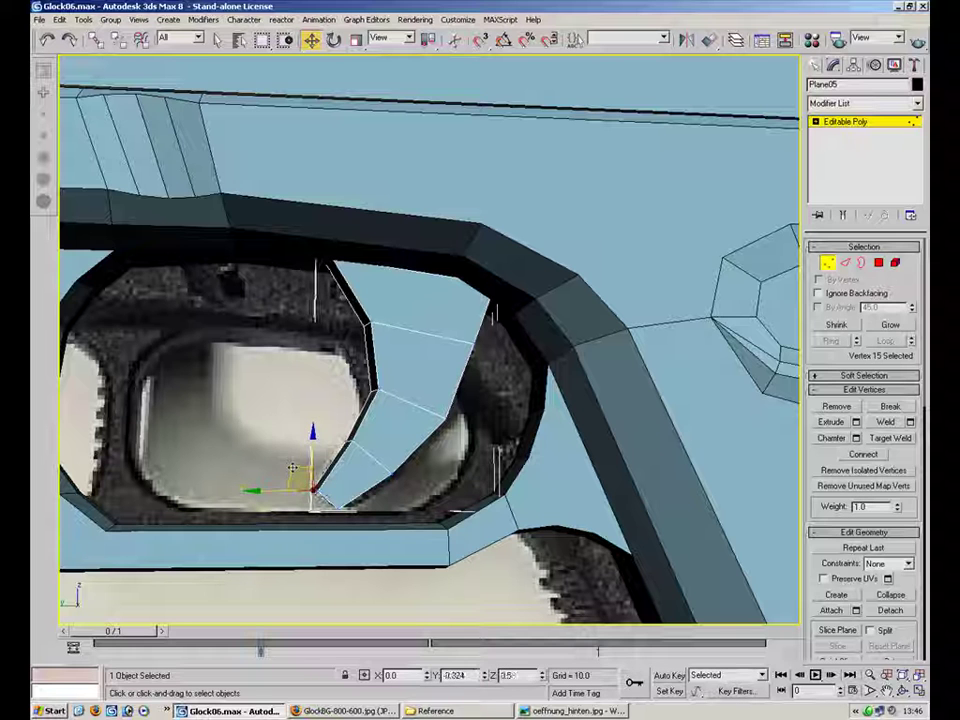
# Step: Move only the trigger's pivot onto the pistol's centre plane at X 0
pyautogui.click(820, 262)
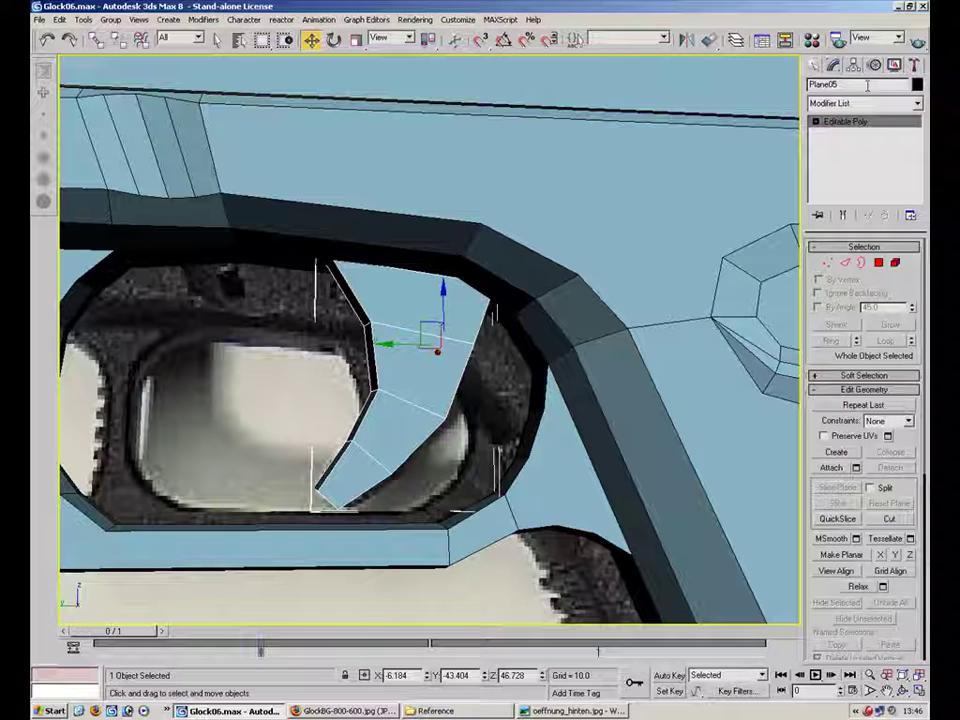
pyautogui.click(853, 64)
pyautogui.click(864, 153)
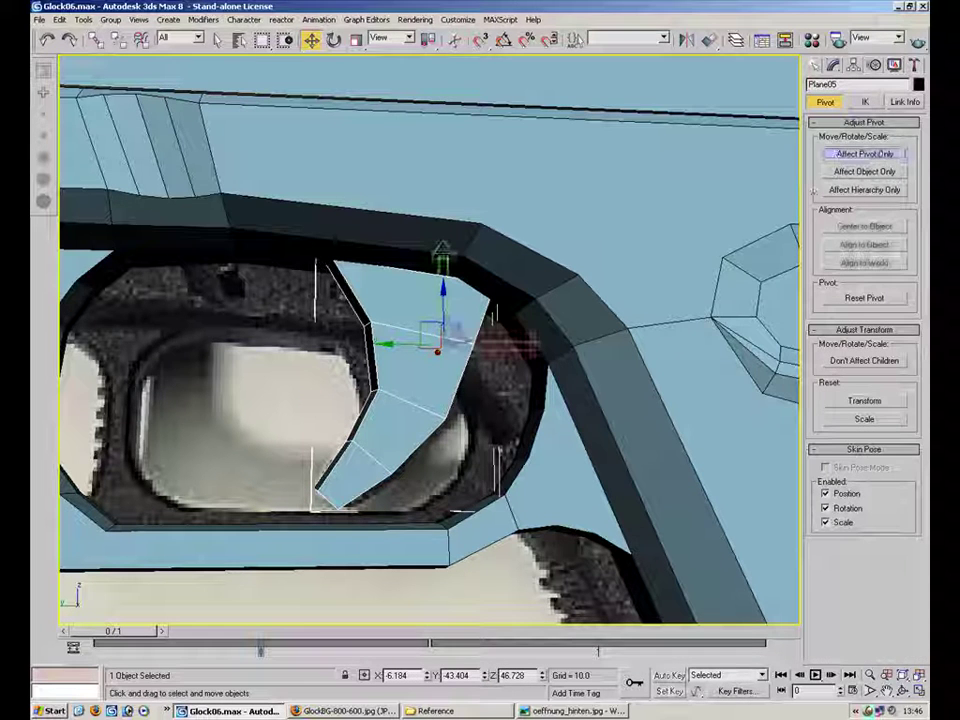
pyautogui.rightClick(428, 676)
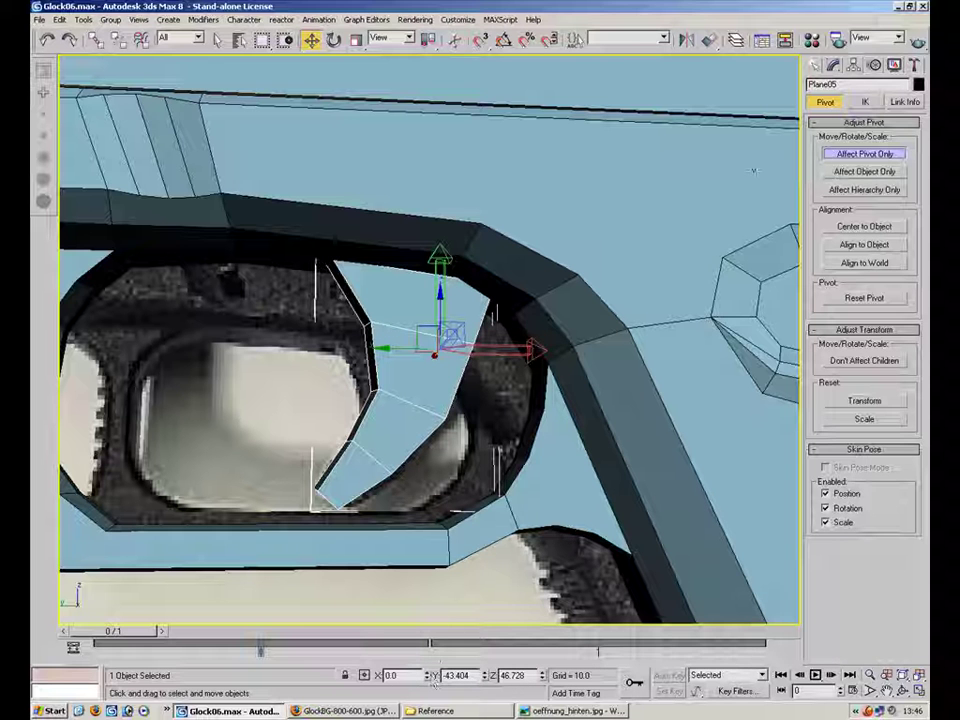
pyautogui.click(862, 154)
# Step: Apply a Symmetry modifier to the trigger and set its mirror axis to Z
pyautogui.click(834, 64)
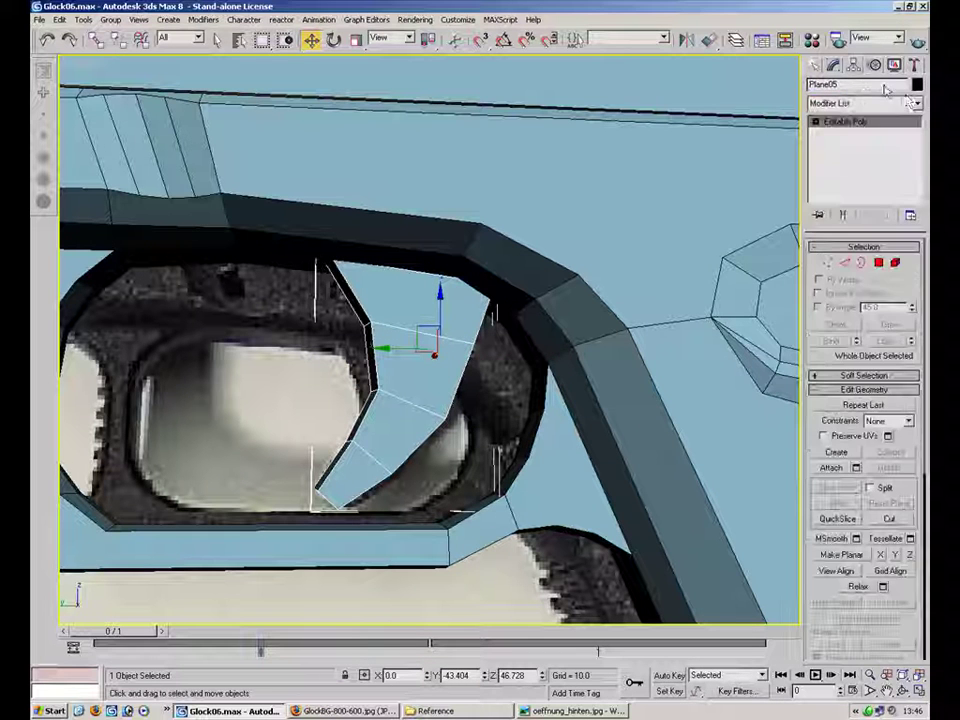
pyautogui.click(916, 103)
pyautogui.scroll(-10, 924, 183)
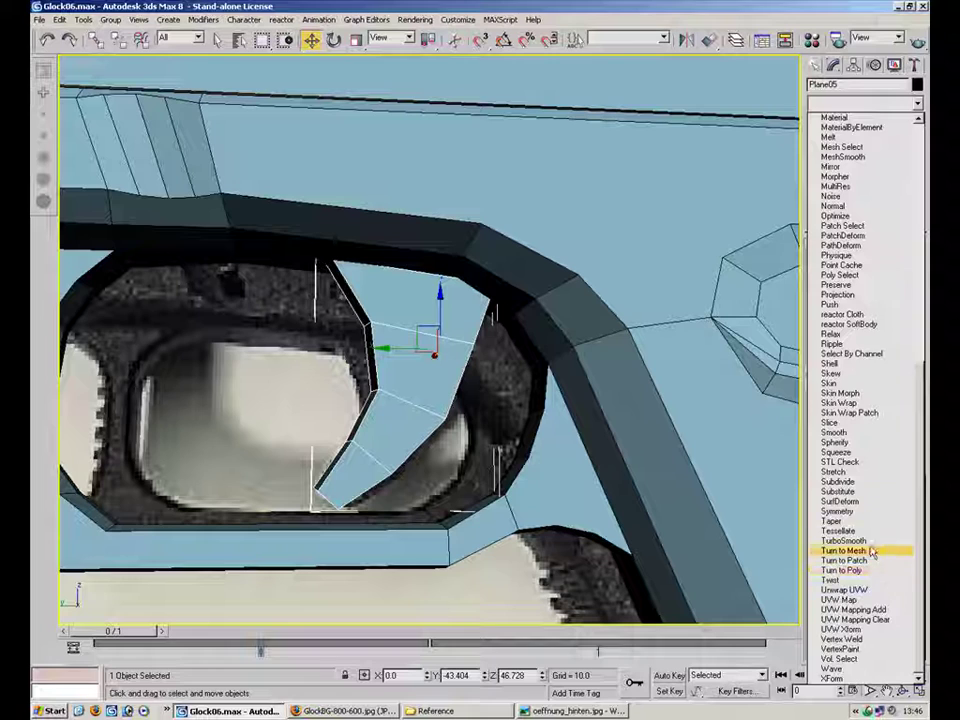
pyautogui.click(848, 511)
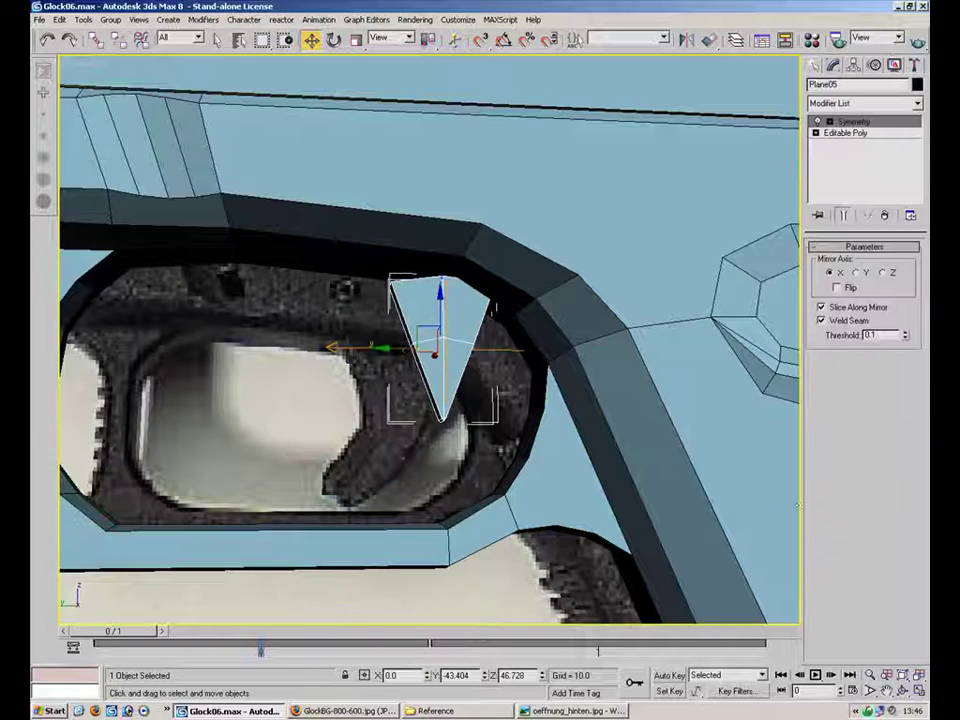
pyautogui.click(882, 273)
# Step: Scale the mirrored trigger narrower across its width to about 58 percent
pyautogui.press('p')
pyautogui.keyDown('alt'); pyautogui.moveTo(512, 354); pyautogui.dragTo(559, 334, button='middle'); pyautogui.keyUp('alt')
pyautogui.click(357, 40)
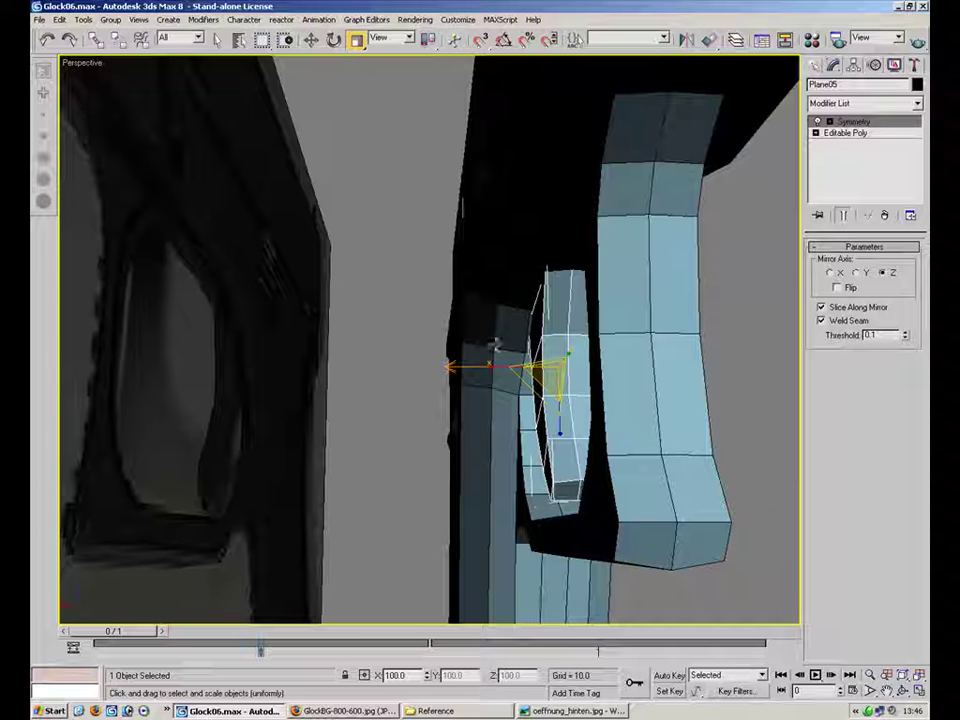
pyautogui.moveTo(492, 366); pyautogui.dragTo(536, 371)
pyautogui.keyDown('alt'); pyautogui.moveTo(548, 376); pyautogui.dragTo(508, 266, button='middle'); pyautogui.keyUp('alt')
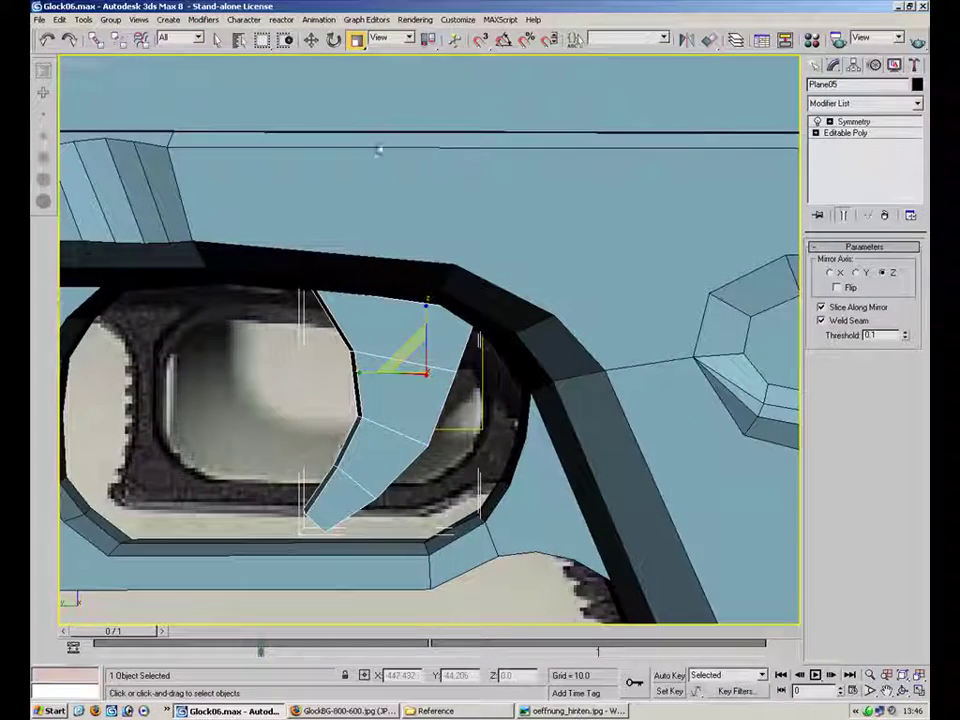
pyautogui.click(815, 65)
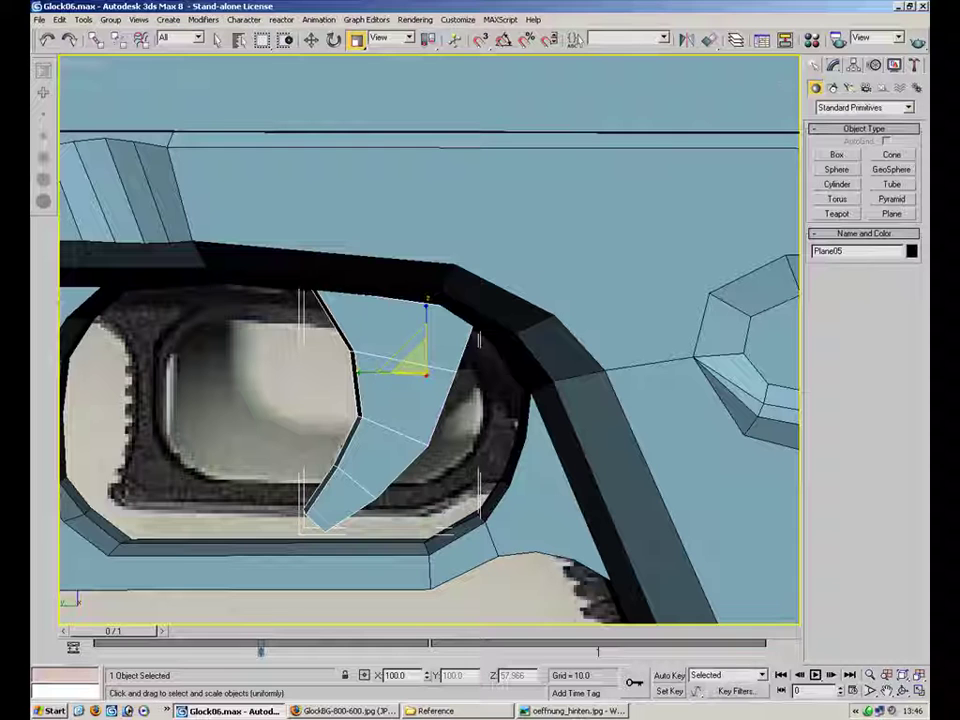
pyautogui.click(313, 41)
pyautogui.moveTo(312, 215); pyautogui.dragTo(308, 290)
pyautogui.hotkey('ctrl', 'z')
pyautogui.click(331, 424)
pyautogui.click(384, 386)
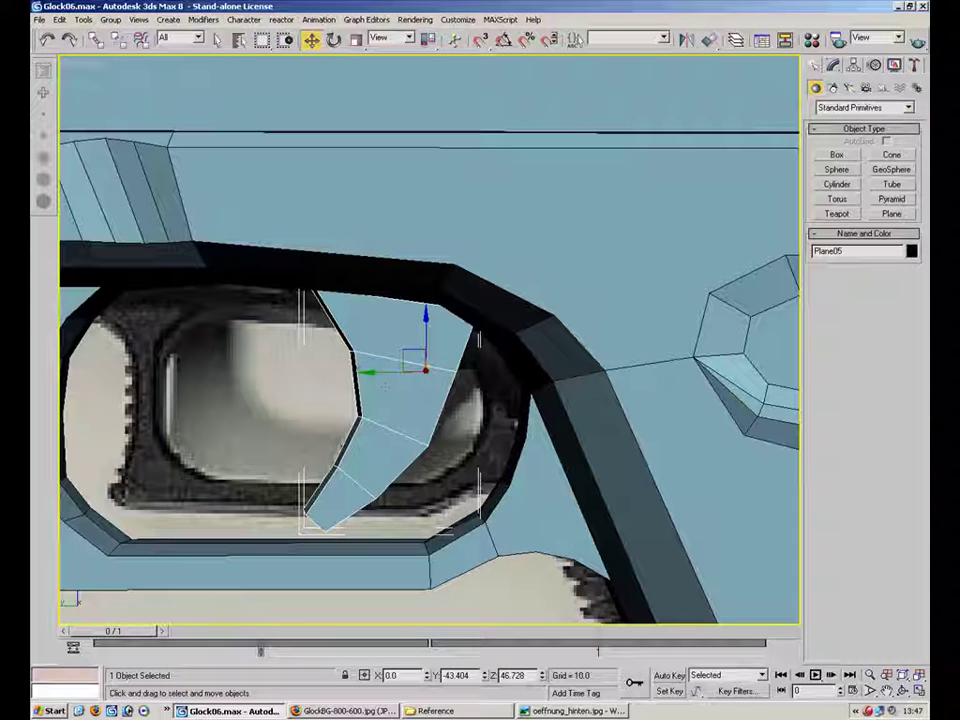
pyautogui.click(831, 65)
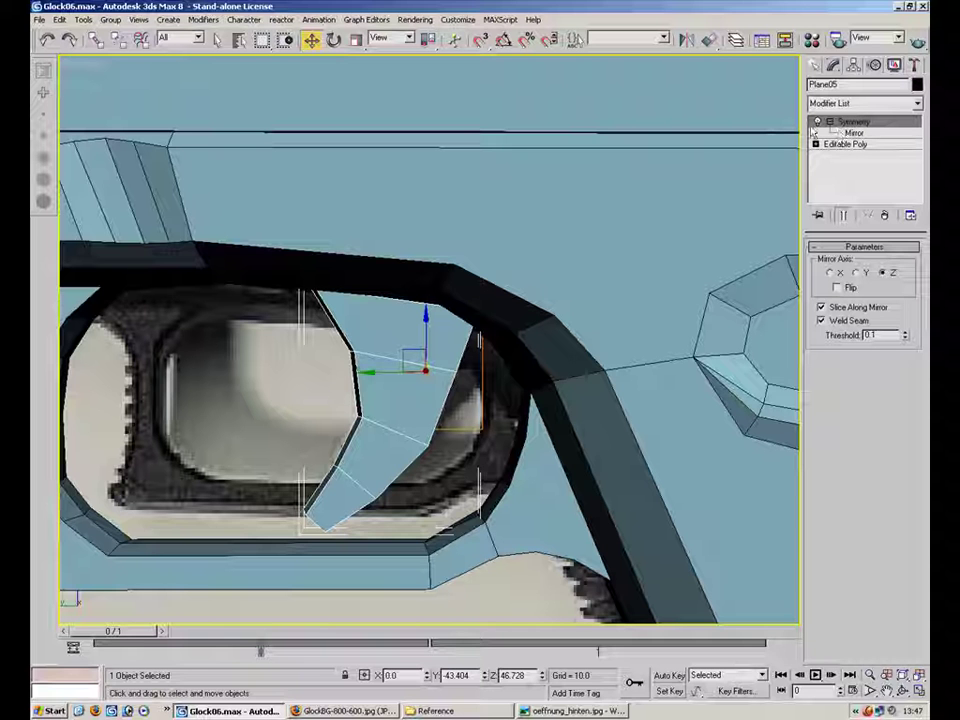
pyautogui.moveTo(404, 355); pyautogui.dragTo(384, 332)
pyautogui.rightClick(384, 332)
pyautogui.moveTo(459, 304)
pyautogui.keyDown('alt'); pyautogui.mouseDown(button='middle')
pyautogui.moveTo(450, 318)
pyautogui.moveTo(463, 313)
pyautogui.mouseUp(button='middle'); pyautogui.keyUp('alt')
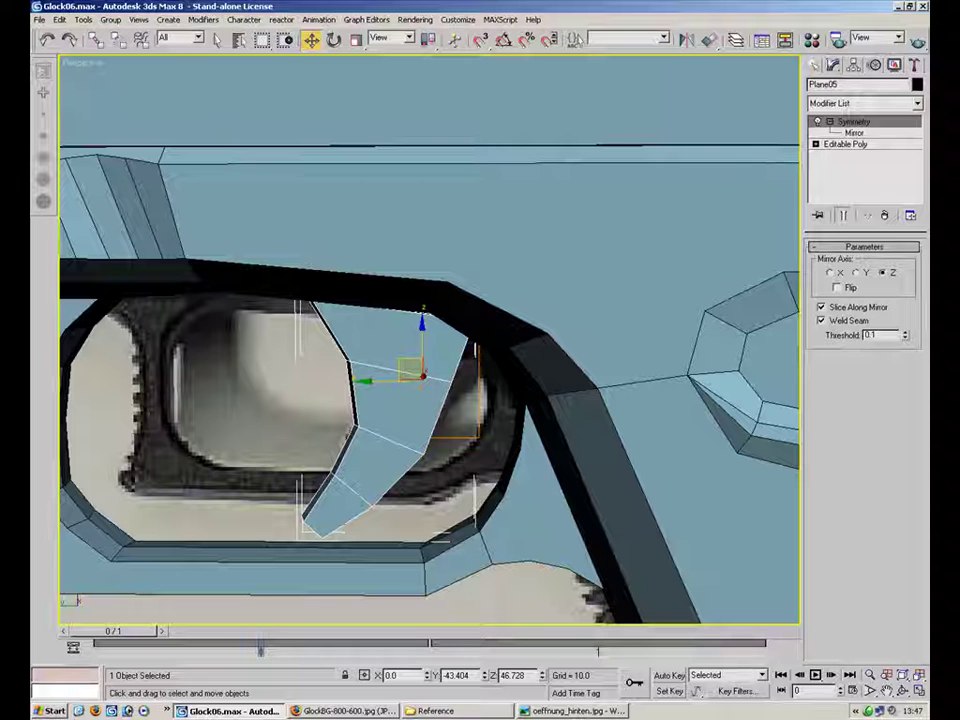
# Step: Try moving the trigger's pivot up into the frame and rotating the trigger around it
pyautogui.click(815, 64)
pyautogui.click(853, 64)
pyautogui.click(864, 153)
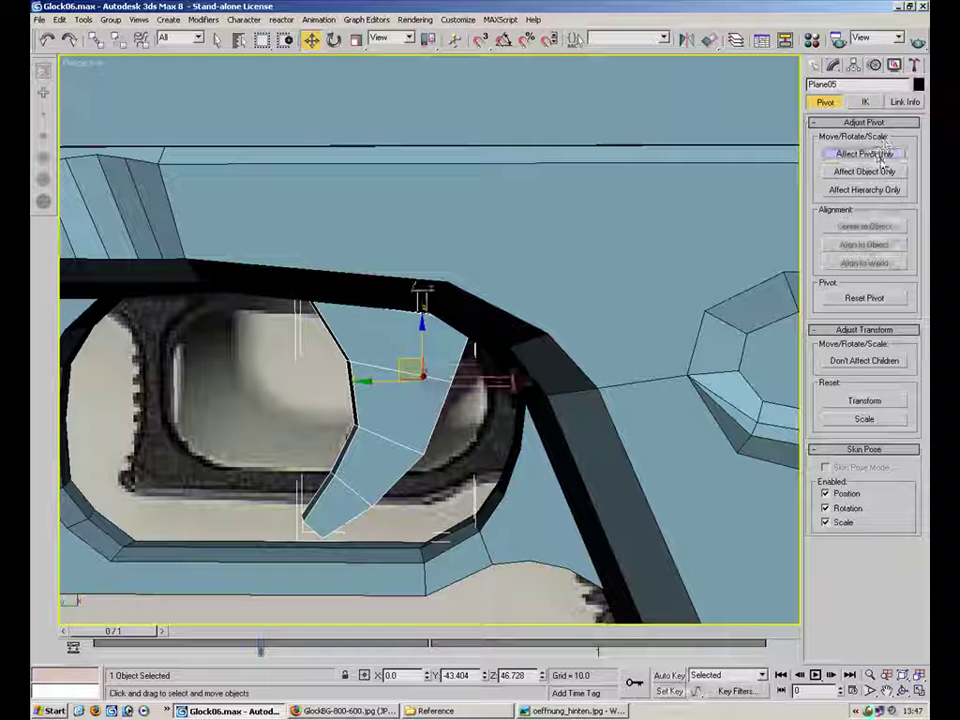
pyautogui.moveTo(399, 360); pyautogui.dragTo(410, 214)
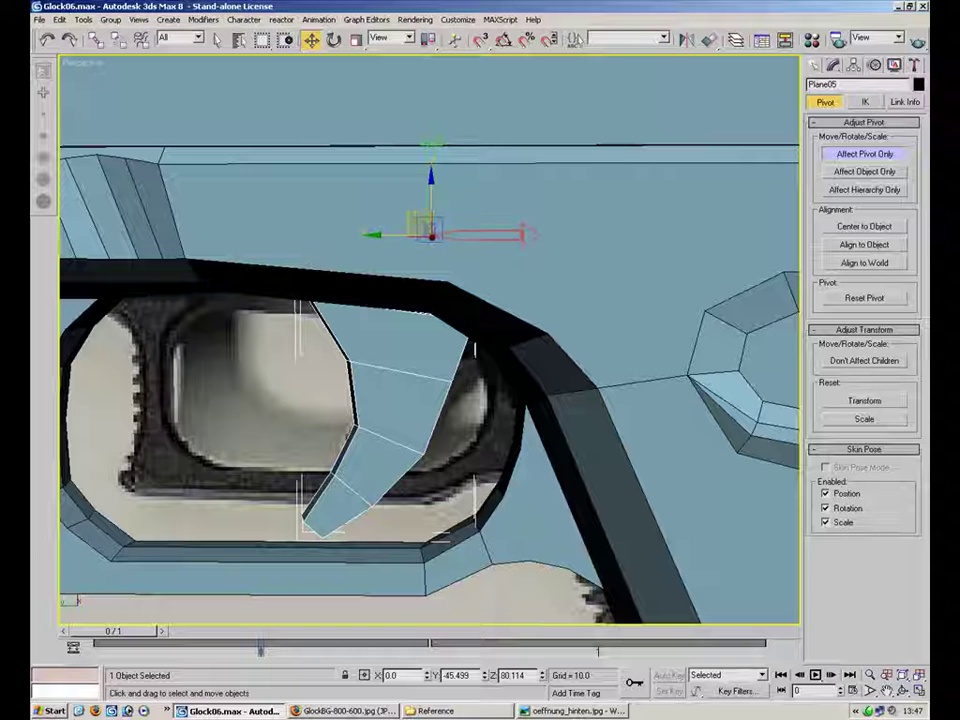
pyautogui.click(893, 157)
pyautogui.click(334, 39)
pyautogui.moveTo(475, 207); pyautogui.dragTo(486, 231)
pyautogui.rightClick(487, 230)
pyautogui.click(524, 211)
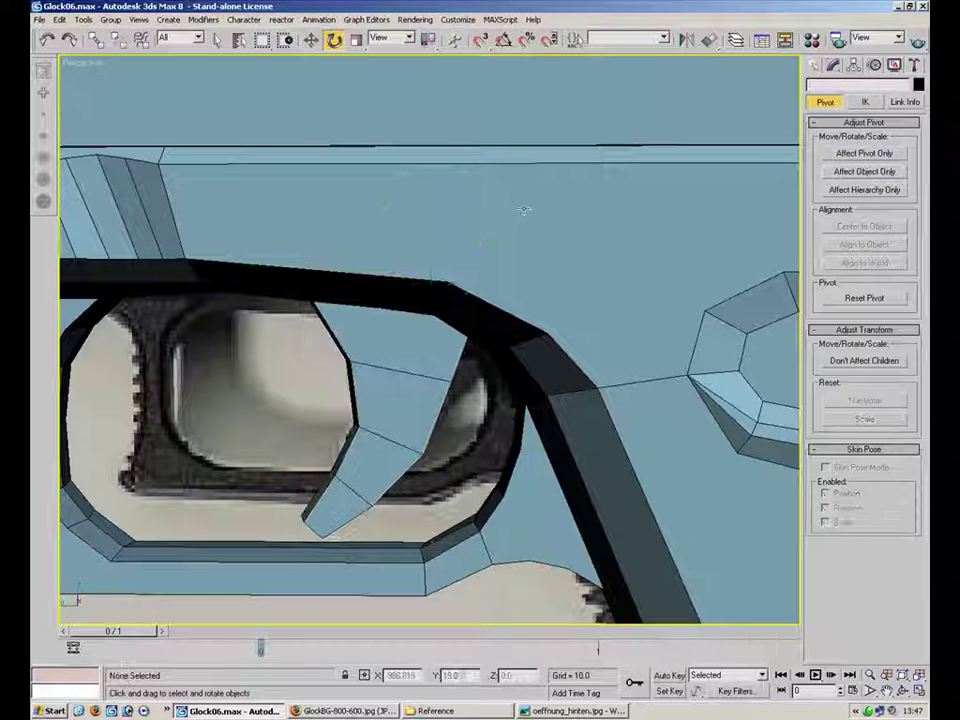
pyautogui.click(340, 505)
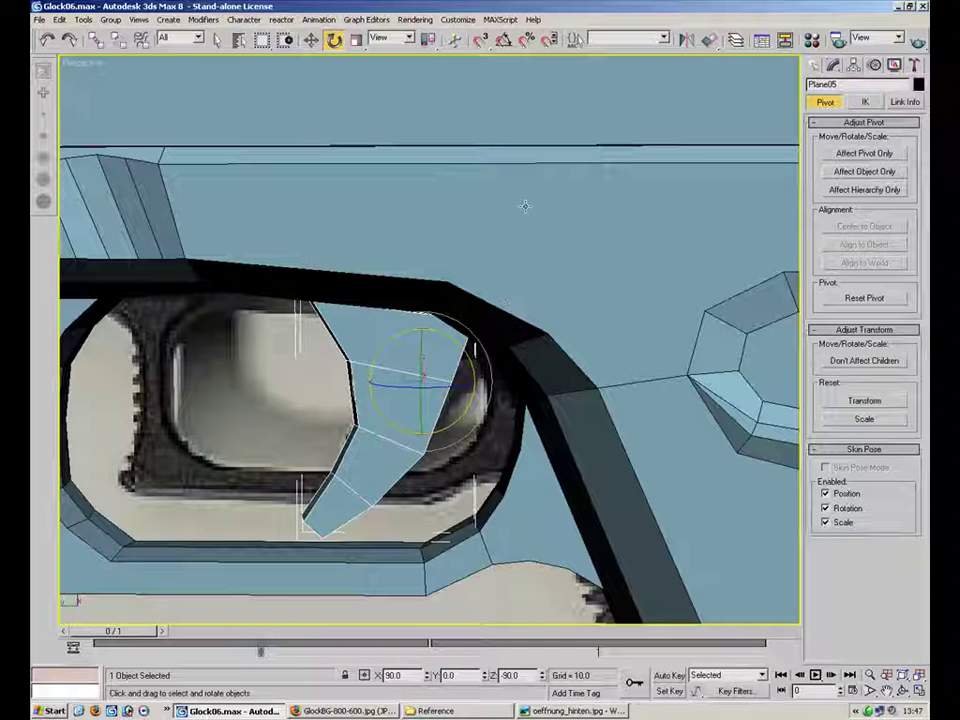
pyautogui.click(311, 40)
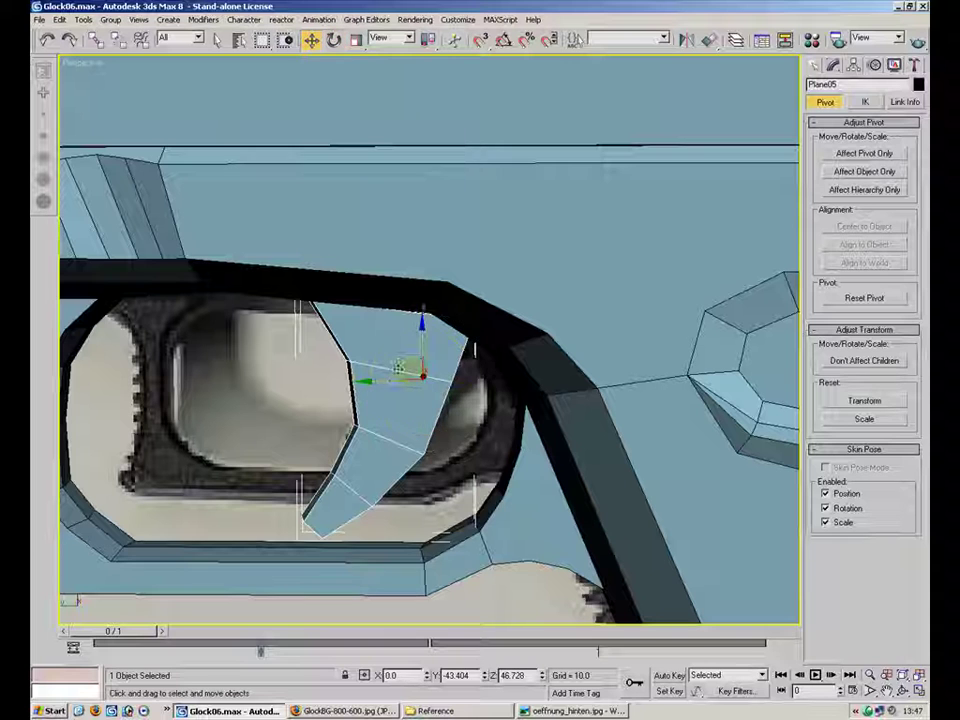
pyautogui.click(918, 691)
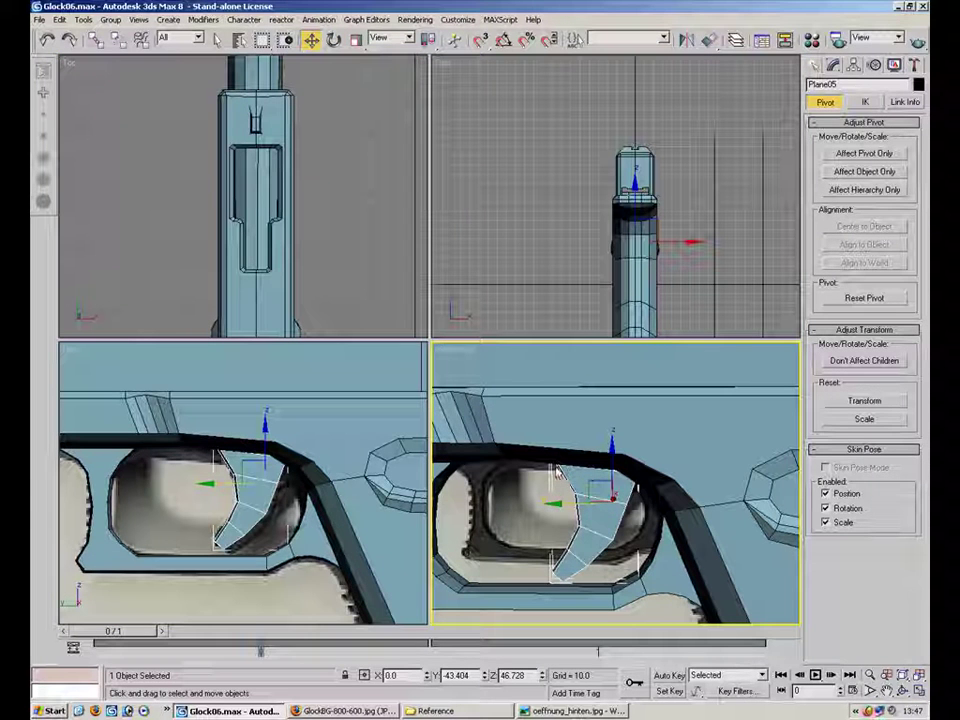
pyautogui.press('1')
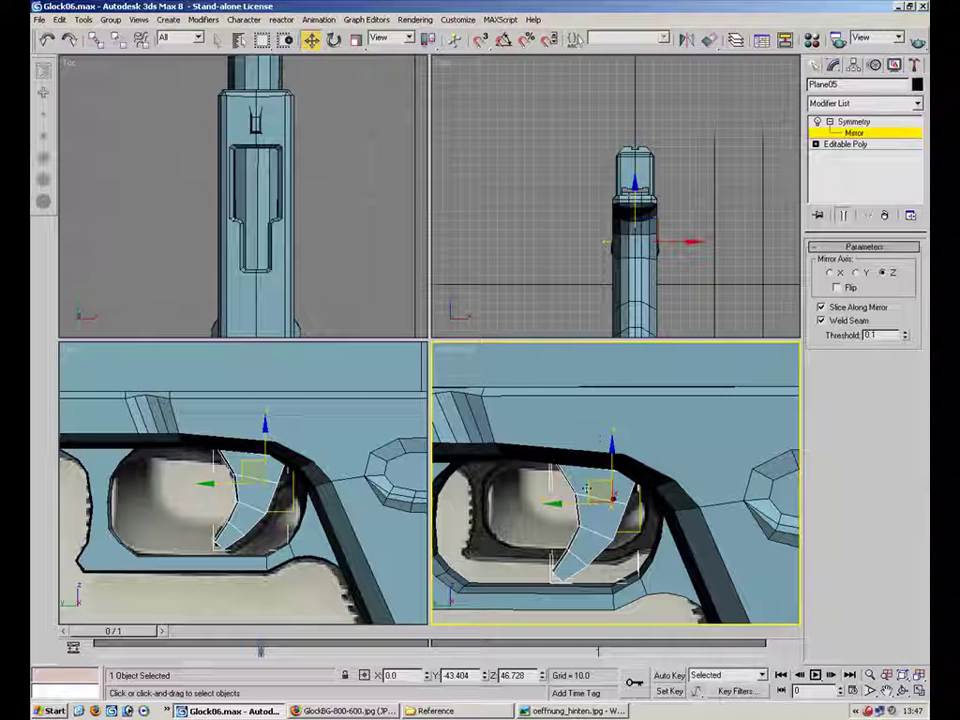
pyautogui.rightClick(259, 485)
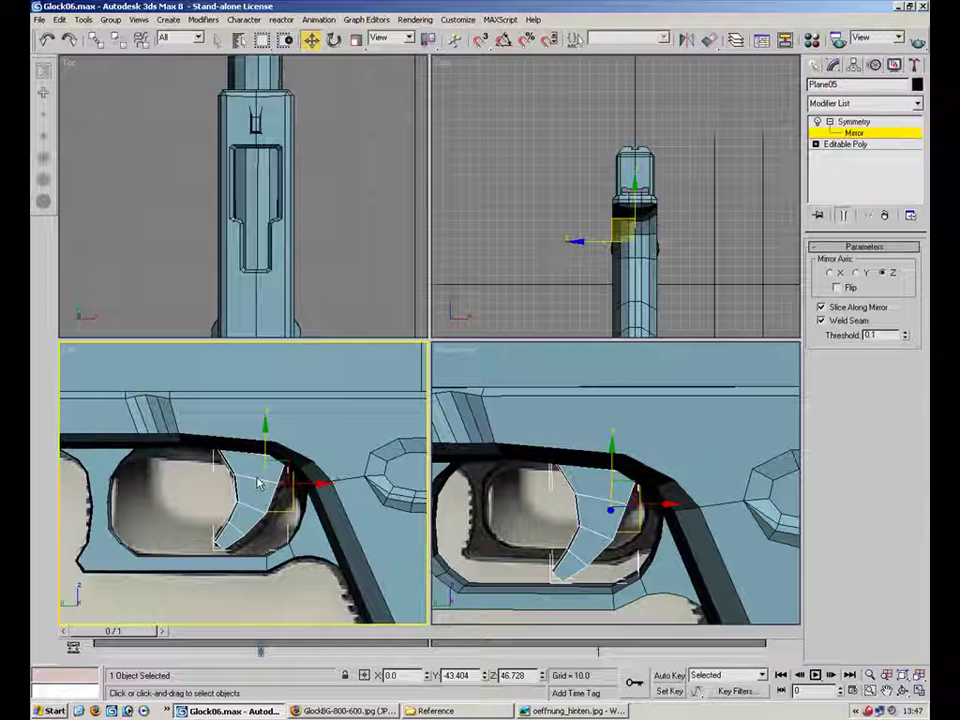
pyautogui.rightClick(267, 481)
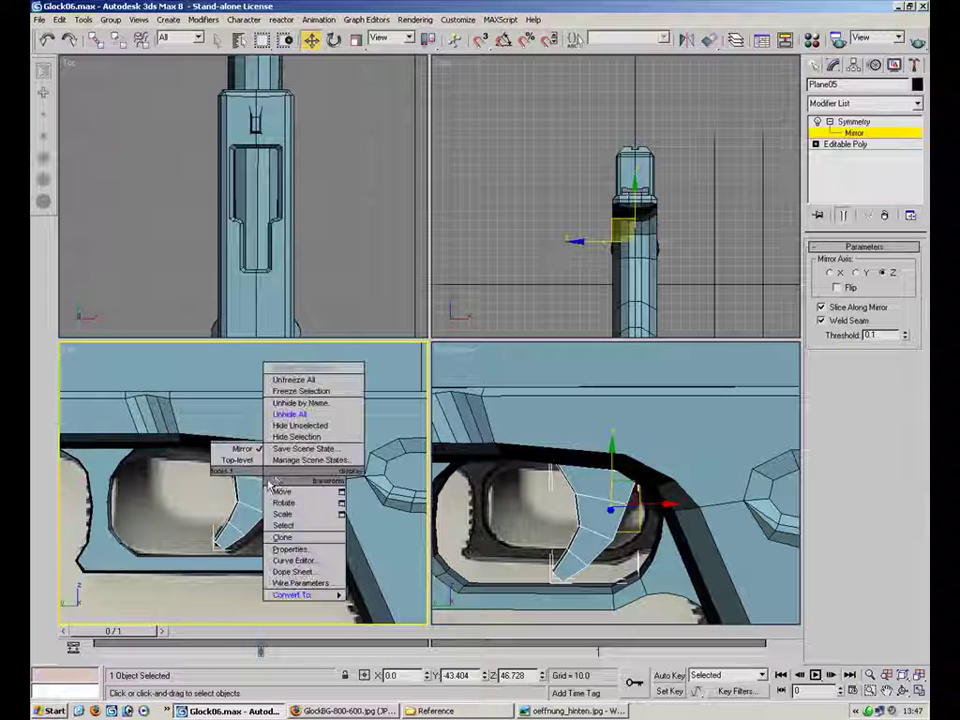
pyautogui.moveTo(330, 595)
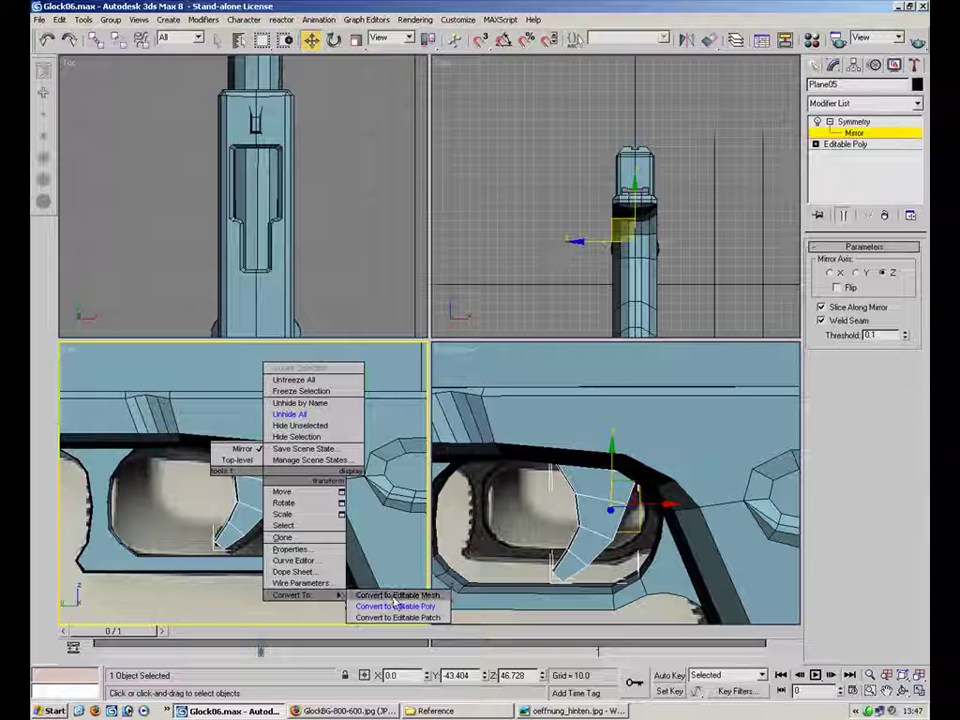
# Step: Edit the trigger's vertices beneath the Symmetry modifier and raise its upper vertices slightly toward the frame
pyautogui.click(816, 144)
pyautogui.click(841, 155)
pyautogui.moveTo(544, 483); pyautogui.dragTo(572, 442)
pyautogui.moveTo(656, 440); pyautogui.dragTo(620, 485)
pyautogui.moveTo(634, 443); pyautogui.dragTo(634, 432)
pyautogui.click(540, 410)
# Step: Display the pistol see-through over the reference photo and centre the side view on the slanted recess above the trigger guard
pyautogui.moveTo(551, 428); pyautogui.dragTo(655, 508, button='middle')
pyautogui.scroll(-4, 600, 493)
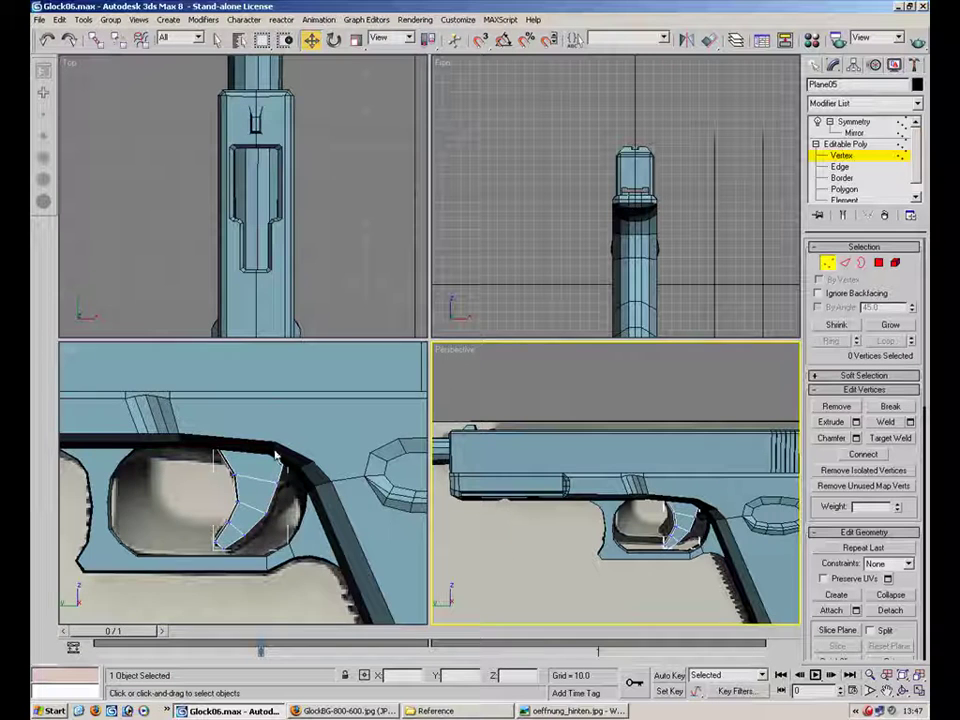
pyautogui.scroll(-3, 300, 475)
pyautogui.hotkey('alt', 'x')
pyautogui.moveTo(306, 489); pyautogui.dragTo(297, 479, button='middle')
pyautogui.scroll(2, 299, 470)
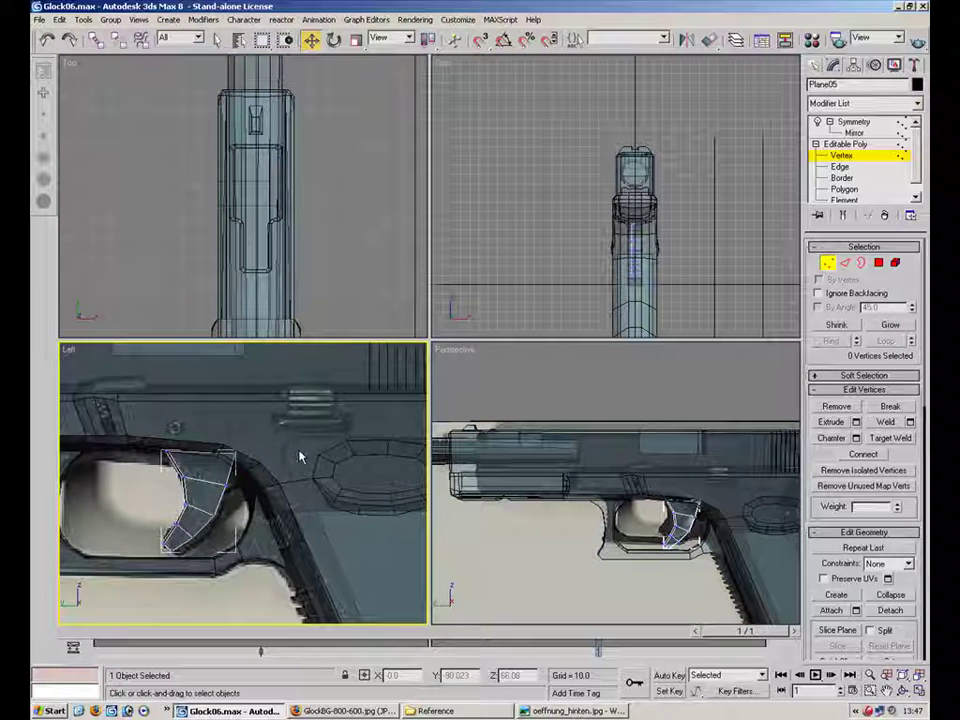
pyautogui.moveTo(186, 424); pyautogui.dragTo(354, 439, button='middle')
pyautogui.scroll(8, 332, 428)
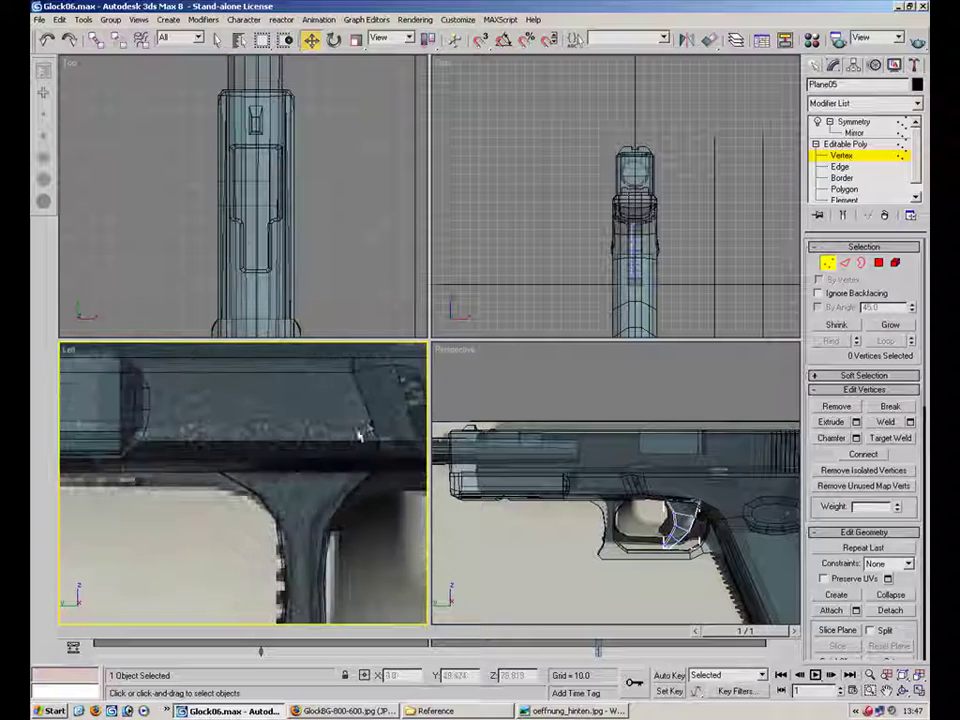
# Step: Try creating a box about 8.8 by 7.6 and 81 high over the slanted recess above the trigger guard
pyautogui.click(815, 64)
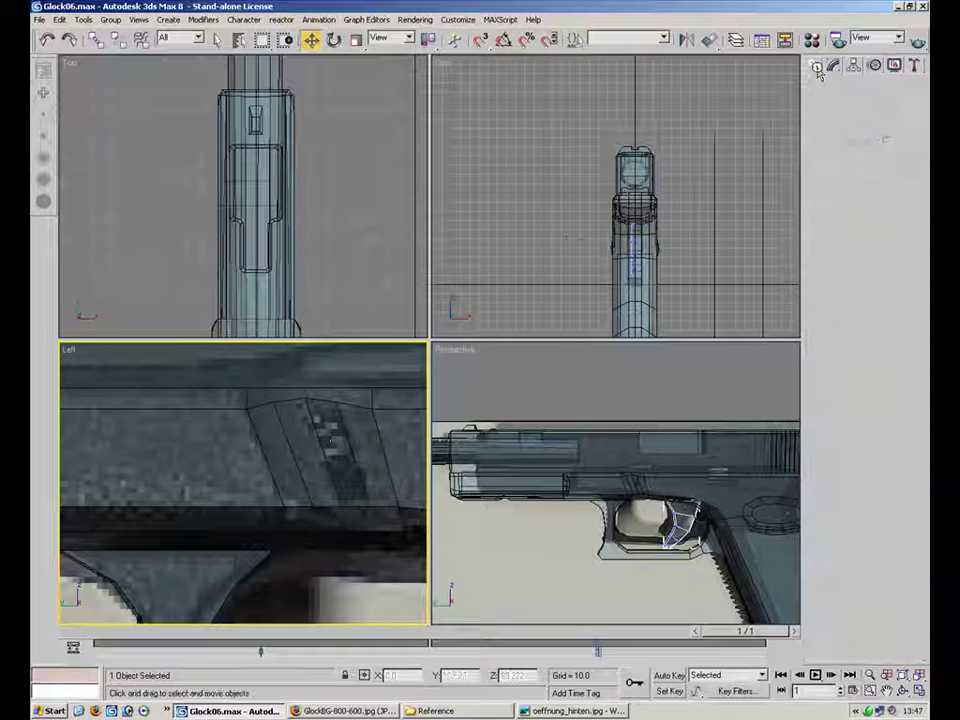
pyautogui.click(838, 155)
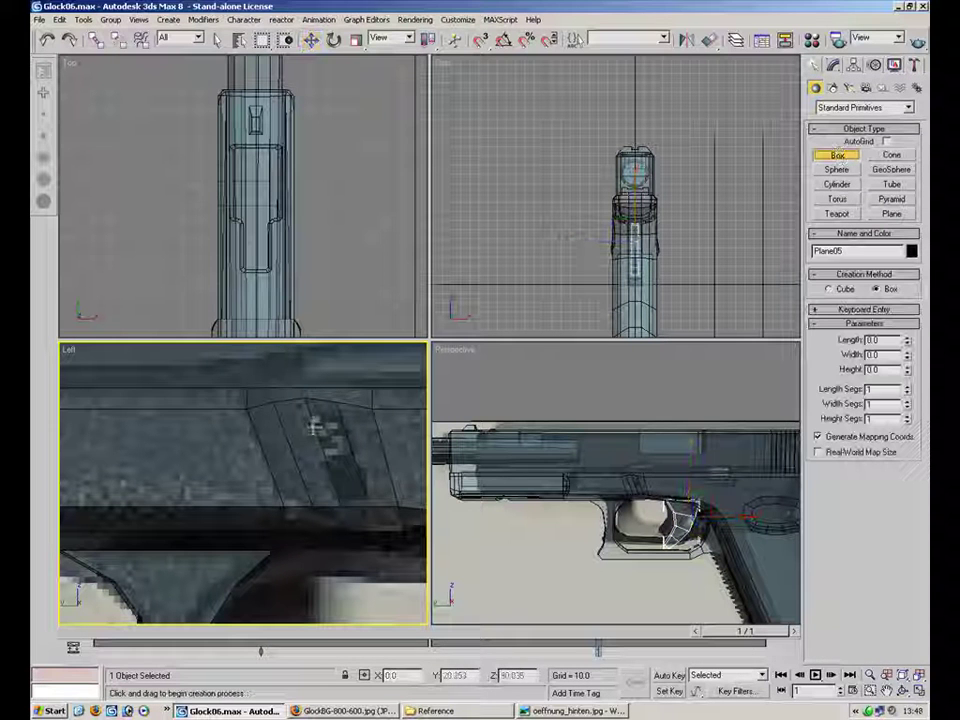
pyautogui.moveTo(312, 420); pyautogui.dragTo(352, 465)
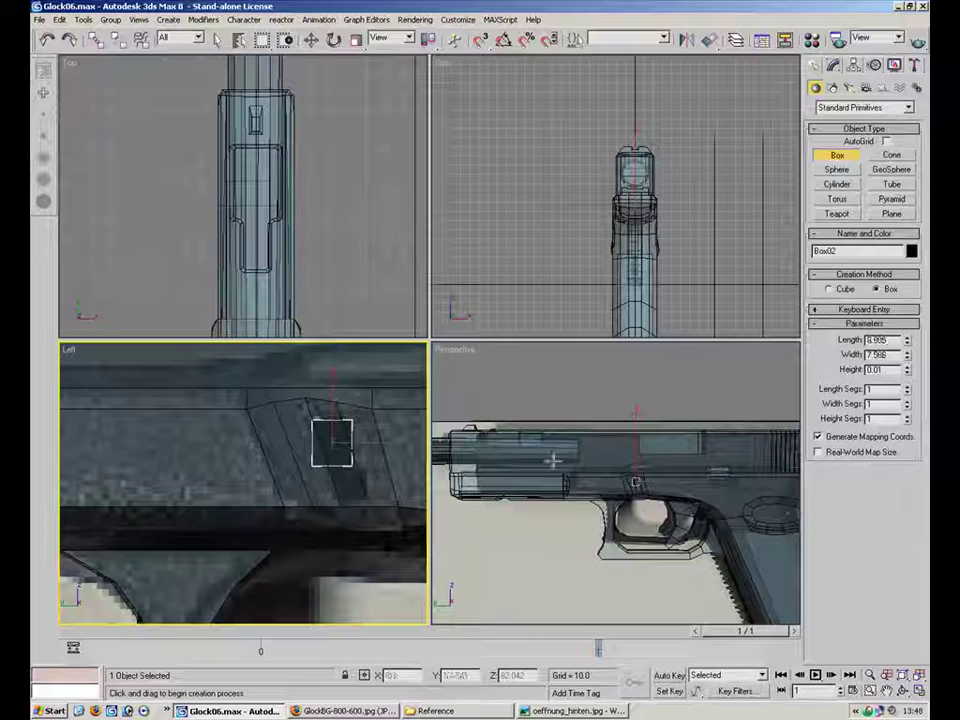
pyautogui.click(627, 505)
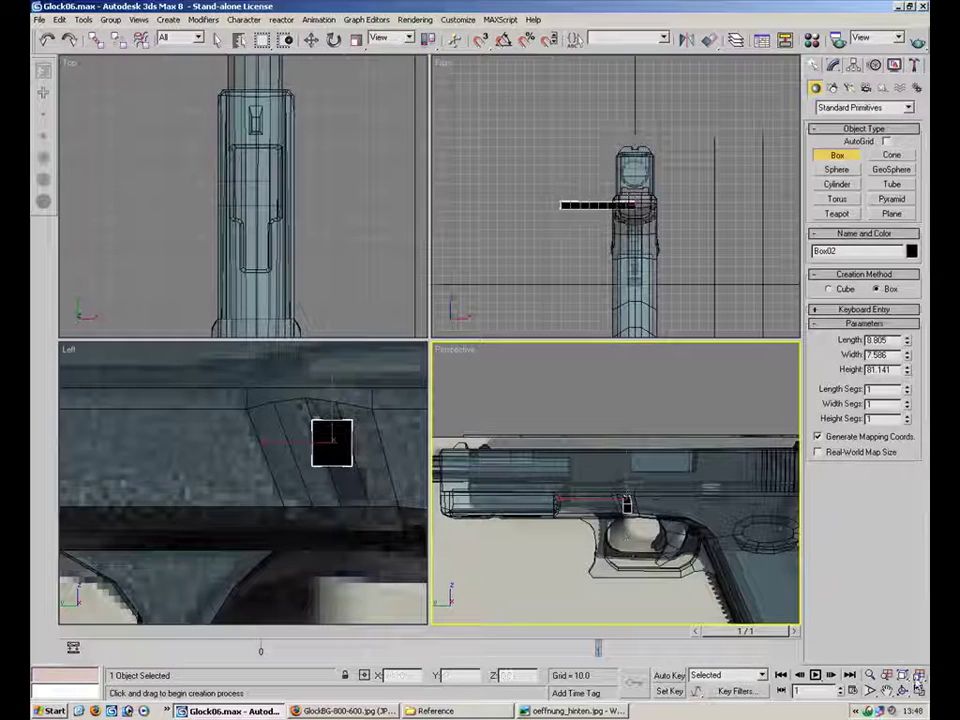
pyautogui.hotkey('alt', 'w')
pyautogui.keyDown('alt'); pyautogui.moveTo(627, 505); pyautogui.dragTo(738, 250, button='middle'); pyautogui.keyUp('alt')
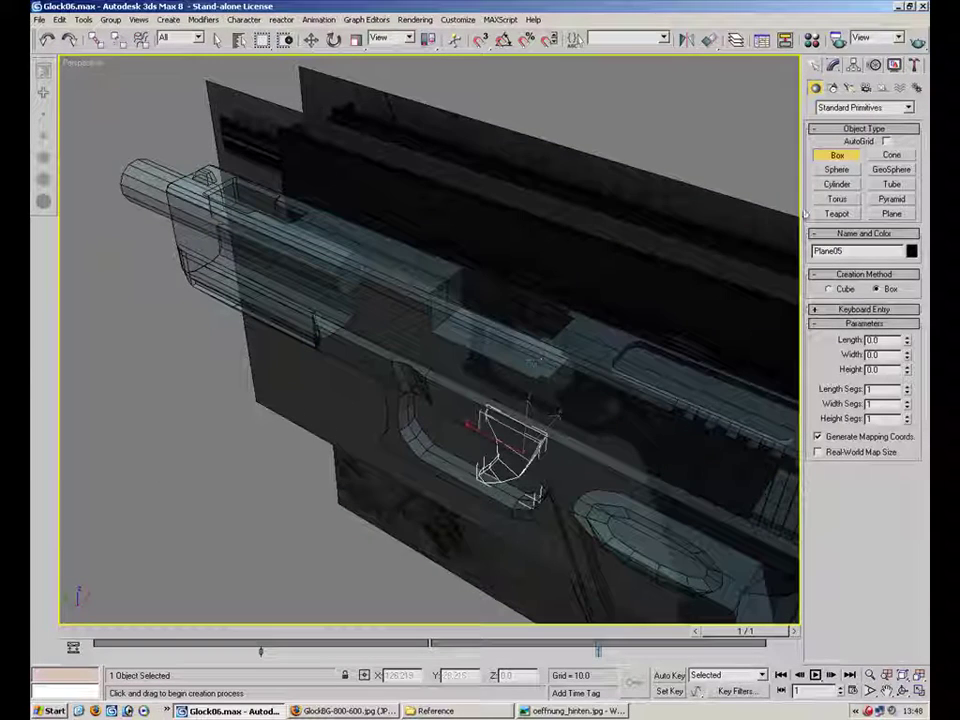
# Step: Create a plane about 9.9 by 6 over the slanted recess above the trigger guard in the side view
pyautogui.click(891, 214)
pyautogui.keyDown('alt'); pyautogui.moveTo(400, 420); pyautogui.dragTo(501, 348, button='middle'); pyautogui.keyUp('alt')
pyautogui.scroll(3, 497, 362)
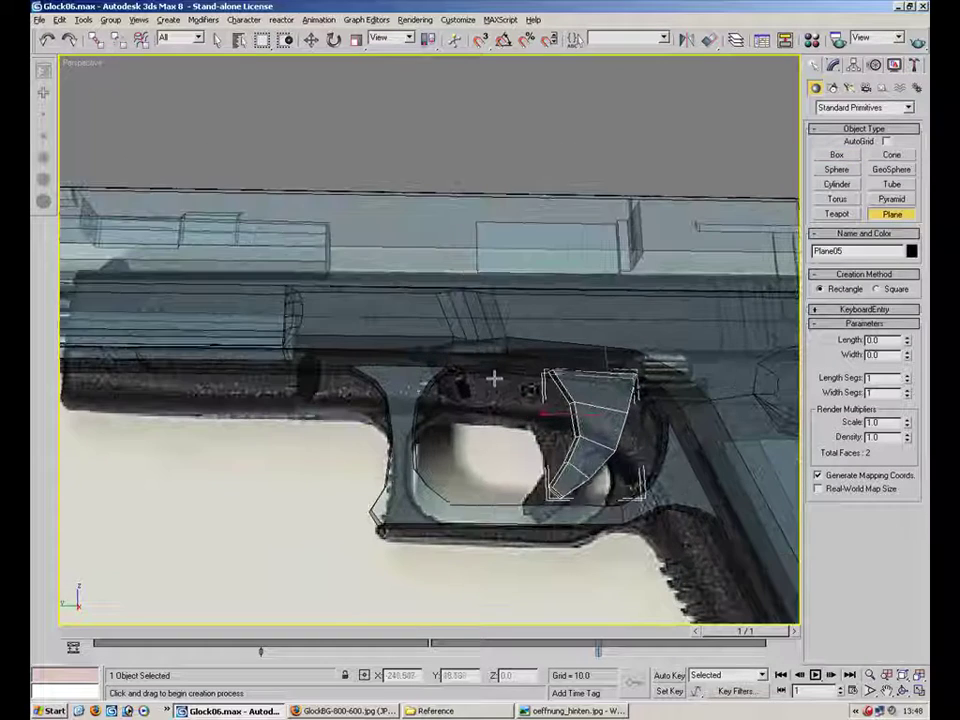
pyautogui.click(919, 690)
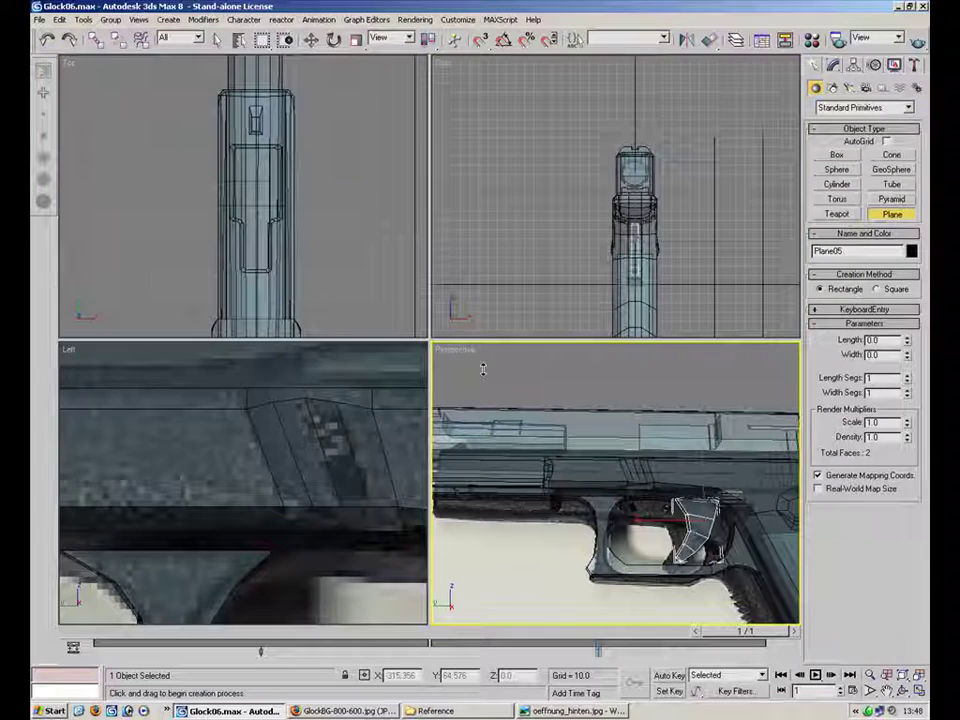
pyautogui.scroll(3, 306, 463)
pyautogui.moveTo(290, 443); pyautogui.dragTo(258, 491)
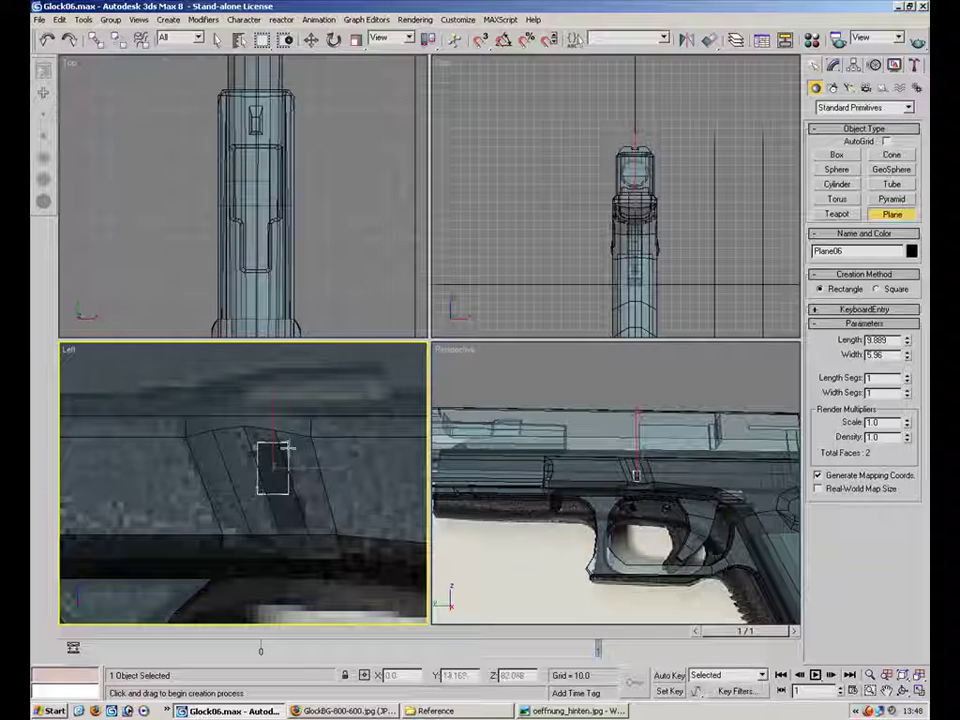
# Step: Move the new plane sideways out of the pistol's centre to about X -25, level with the frame's outer surface
pyautogui.click(311, 40)
pyautogui.rightClick(631, 476)
pyautogui.click(919, 691)
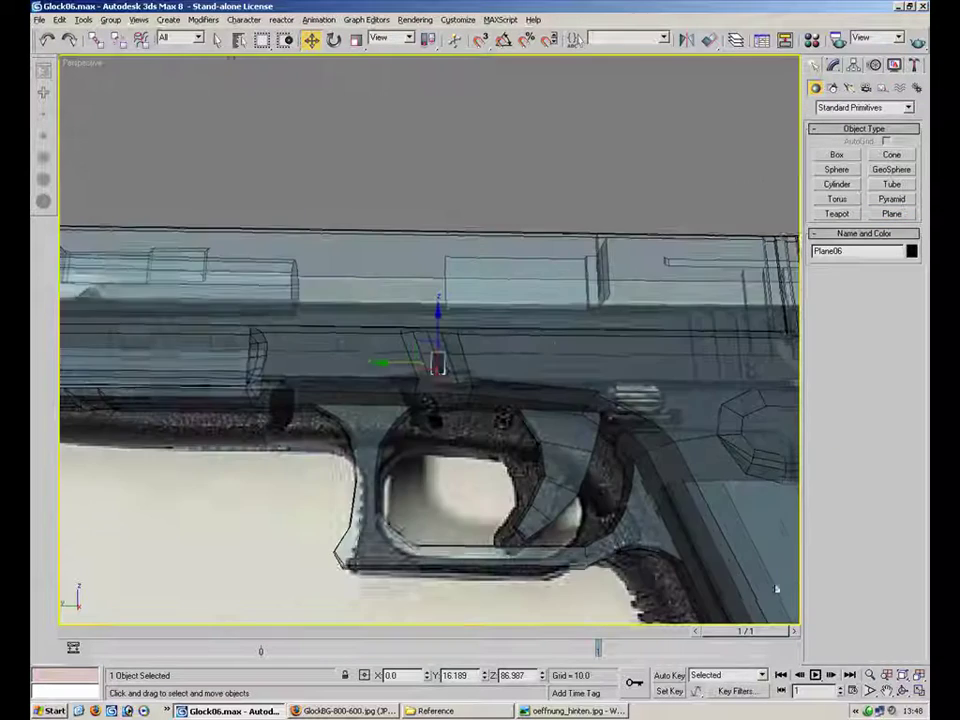
pyautogui.keyDown('alt'); pyautogui.moveTo(521, 384); pyautogui.dragTo(452, 366, button='middle'); pyautogui.keyUp('alt')
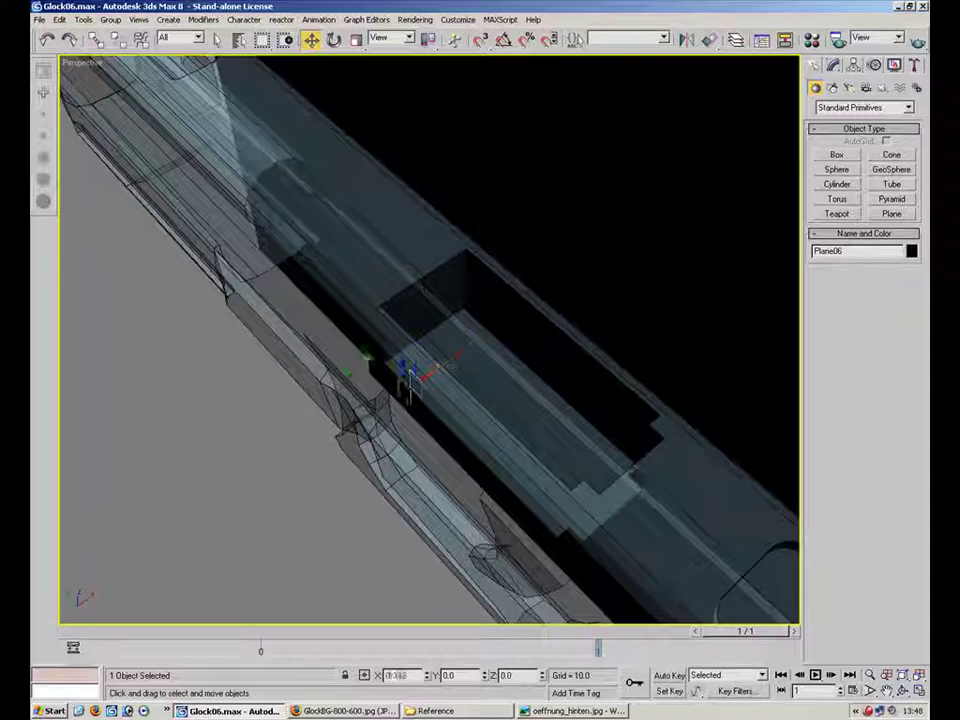
pyautogui.moveTo(377, 404); pyautogui.dragTo(380, 406)
pyautogui.keyDown('alt'); pyautogui.moveTo(381, 407); pyautogui.dragTo(441, 343, button='middle'); pyautogui.keyUp('alt')
pyautogui.scroll(4, 456, 351)
# Step: Convert the plane to an Editable Poly and assign the see-through 01 - Default material to it
pyautogui.rightClick(431, 459)
pyautogui.moveTo(465, 575)
pyautogui.click(550, 587)
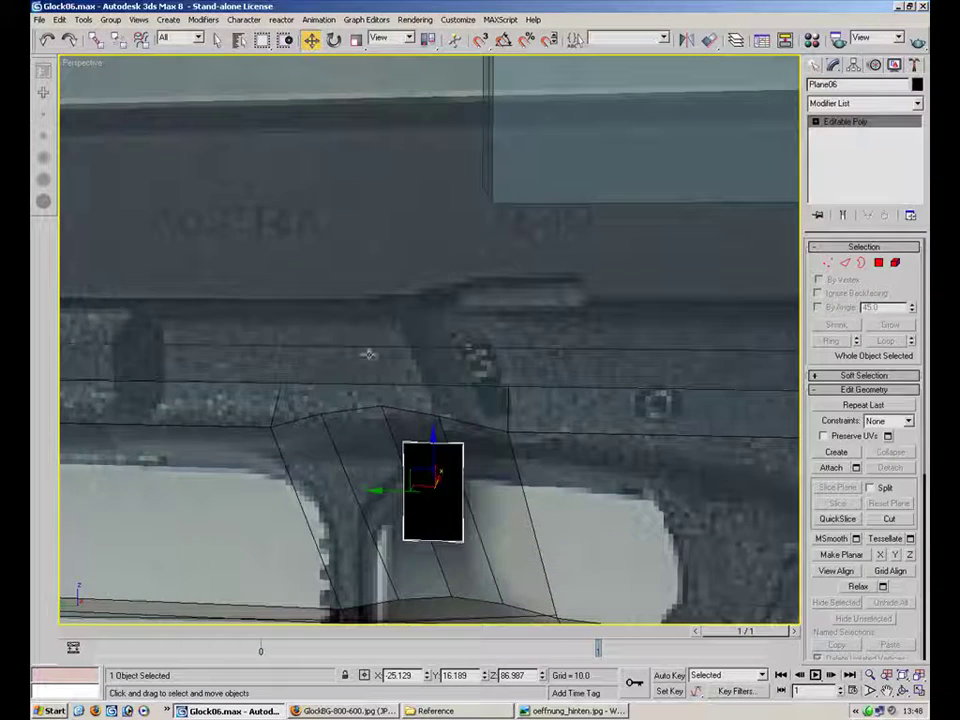
pyautogui.press('m')
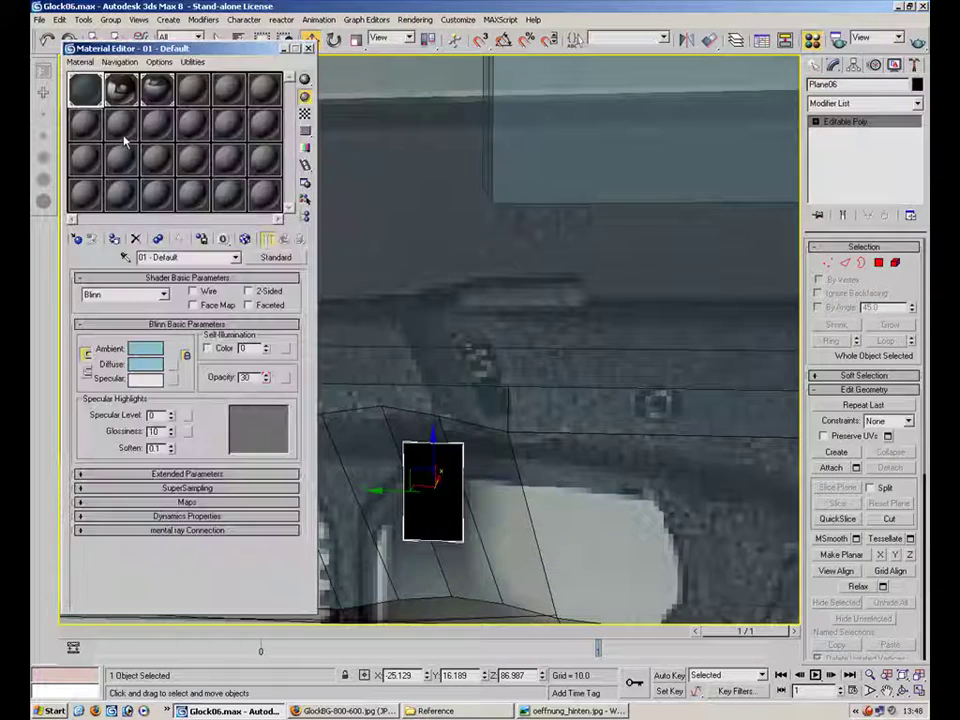
pyautogui.click(114, 239)
pyautogui.click(308, 48)
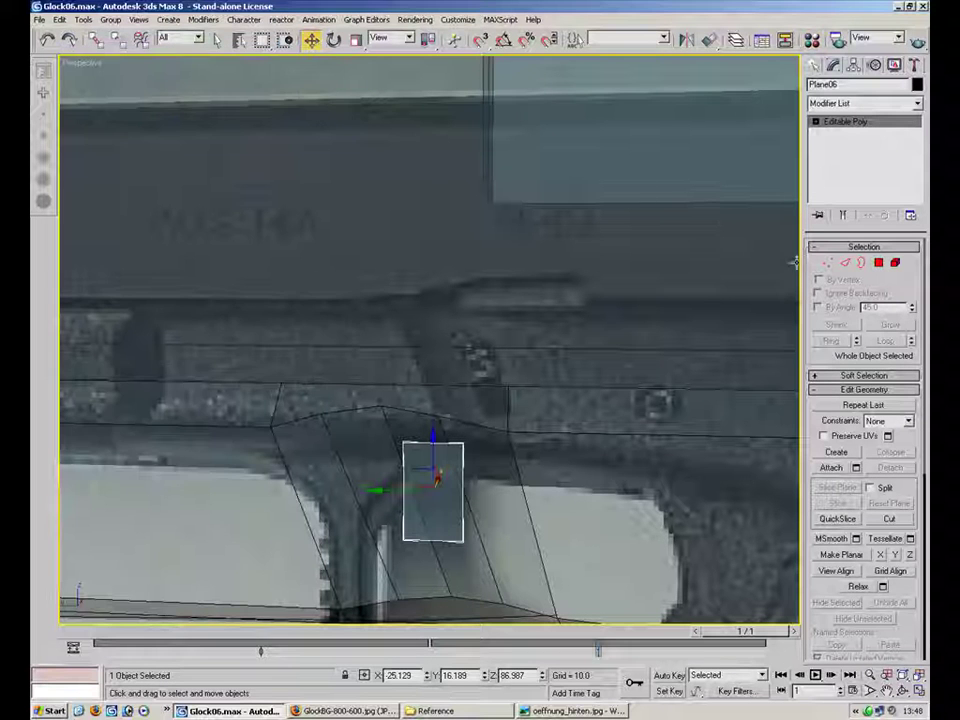
# Step: Extrude the plane's outer edges towards the frame to give it depth, and rotate the piece to match the recess's slant
pyautogui.click(846, 263)
pyautogui.keyDown('alt'); pyautogui.moveTo(497, 422); pyautogui.dragTo(403, 527, button='middle'); pyautogui.keyUp('alt')
pyautogui.keyDown('shift'); pyautogui.moveTo(332, 557); pyautogui.dragTo(353, 531); pyautogui.keyUp('shift')
pyautogui.keyDown('alt'); pyautogui.moveTo(353, 531); pyautogui.dragTo(431, 453, button='middle'); pyautogui.keyUp('alt')
pyautogui.click(845, 262)
pyautogui.click(333, 39)
pyautogui.moveTo(522, 372); pyautogui.dragTo(521, 355)
pyautogui.keyDown('alt'); pyautogui.moveTo(529, 367); pyautogui.dragTo(516, 387, button='middle'); pyautogui.keyUp('alt')
# Step: Display the pistol opaque, and rotate and move the small block so it sits against the surface of the slanted recess
pyautogui.click(311, 40)
pyautogui.press(',')
pyautogui.moveTo(340, 310); pyautogui.dragTo(395, 312, button='middle')
pyautogui.keyDown('alt'); pyautogui.moveTo(489, 469); pyautogui.dragTo(430, 280, button='middle'); pyautogui.keyUp('alt')
pyautogui.click(335, 40)
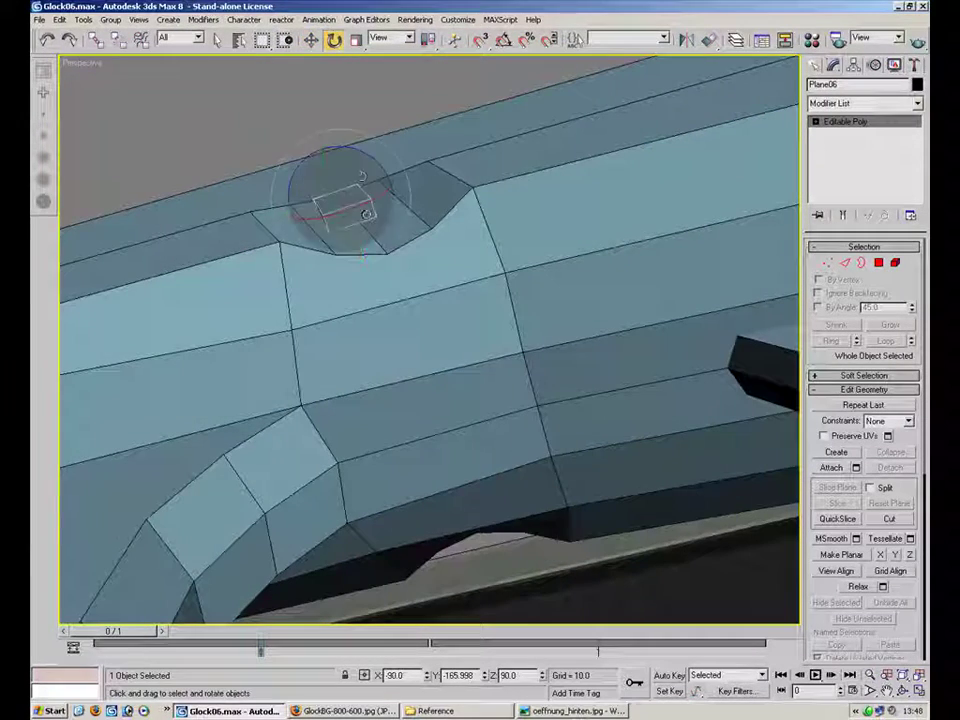
pyautogui.moveTo(369, 197); pyautogui.dragTo(345, 171)
pyautogui.keyDown('alt'); pyautogui.moveTo(345, 171); pyautogui.dragTo(292, 320, button='middle'); pyautogui.keyUp('alt')
pyautogui.moveTo(241, 392); pyautogui.dragTo(227, 403)
pyautogui.keyDown('alt'); pyautogui.moveTo(227, 403); pyautogui.dragTo(318, 372, button='middle'); pyautogui.keyUp('alt')
pyautogui.click(311, 39)
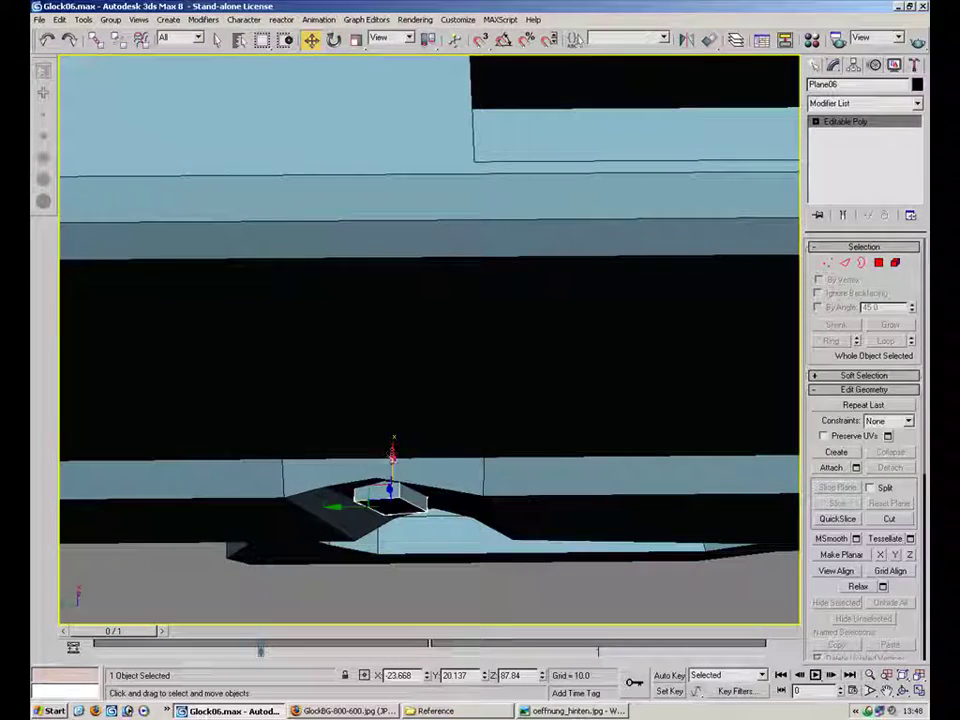
pyautogui.moveTo(391, 455); pyautogui.dragTo(392, 455)
pyautogui.click(491, 585)
# Step: Copy the small block from the recess down to the front edge of the grip
pyautogui.scroll(-2, 539, 506)
pyautogui.moveTo(539, 506); pyautogui.dragTo(342, 290, button='middle')
pyautogui.scroll(-2, 454, 386)
pyautogui.click(328, 337)
pyautogui.keyDown('shift'); pyautogui.moveTo(268, 208); pyautogui.dragTo(585, 488); pyautogui.keyUp('shift')
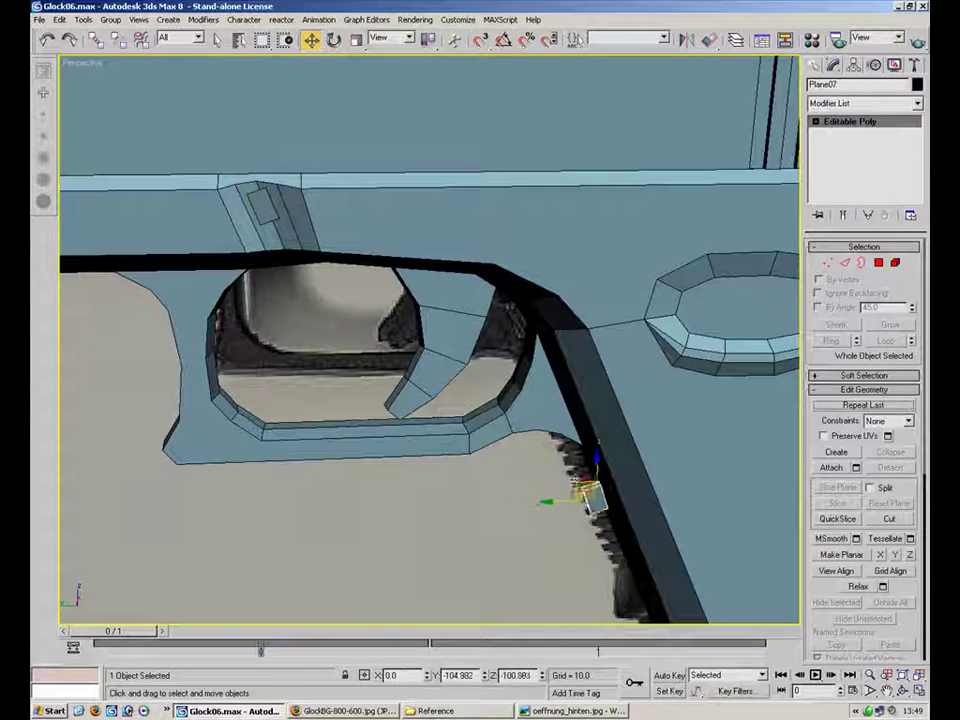
pyautogui.click(434, 414)
pyautogui.moveTo(434, 414)
pyautogui.keyDown('alt'); pyautogui.mouseDown(button='middle')
pyautogui.moveTo(531, 501)
pyautogui.moveTo(574, 358)
pyautogui.mouseUp(button='middle'); pyautogui.keyUp('alt')
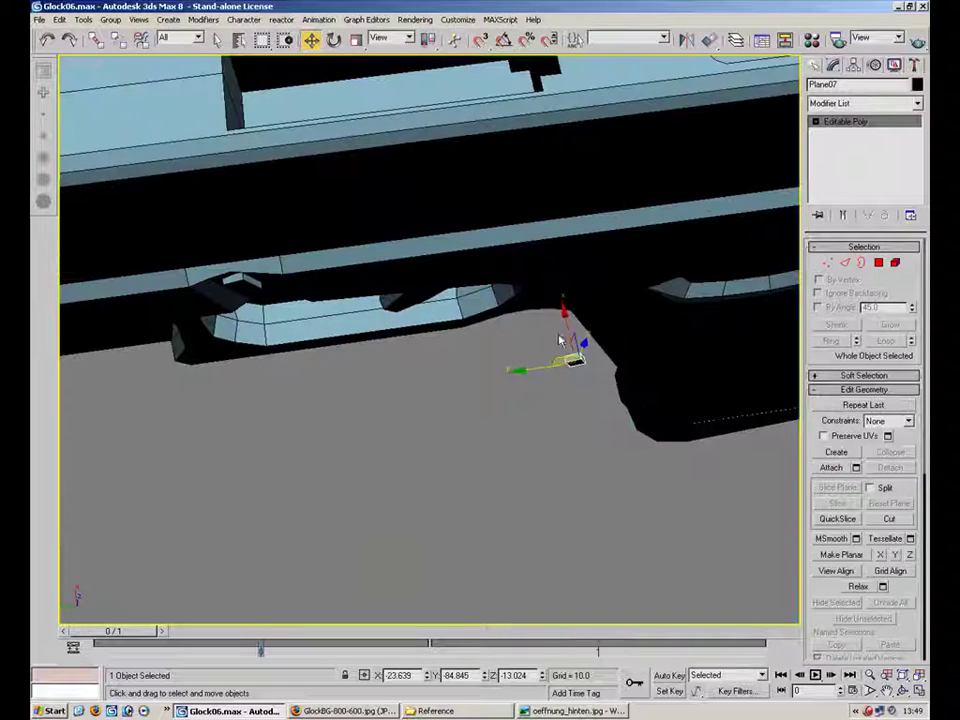
# Step: Display the pistol see-through in the side view and move the copied block over the upper front of the grip
pyautogui.hotkey('alt', 'w')
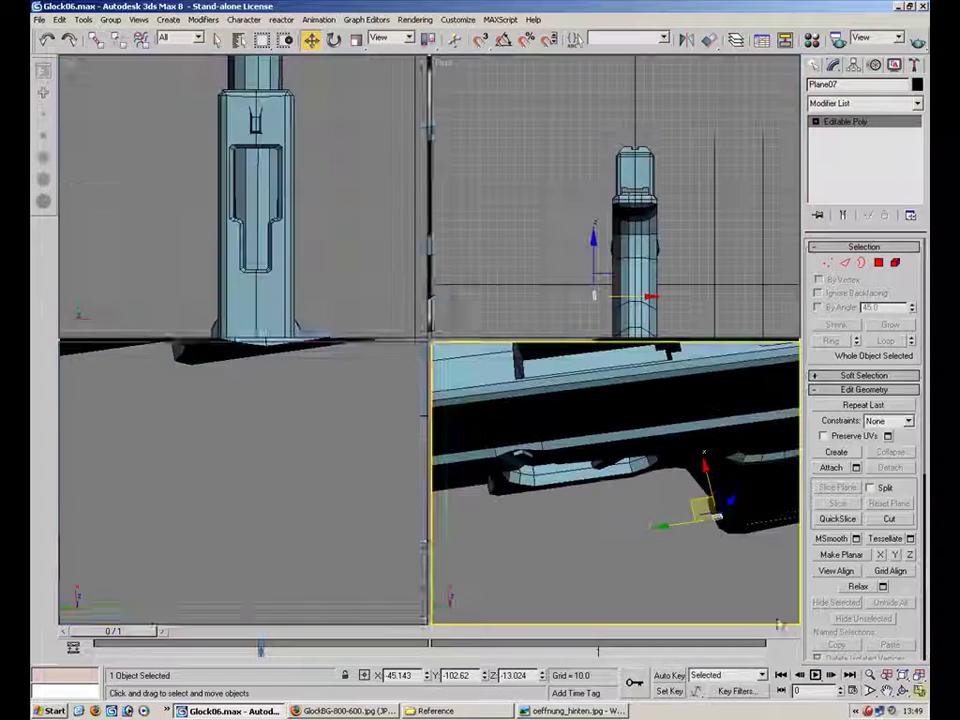
pyautogui.click(243, 424)
pyautogui.scroll(-2, 243, 424)
pyautogui.moveTo(243, 424); pyautogui.dragTo(154, 307, button='middle')
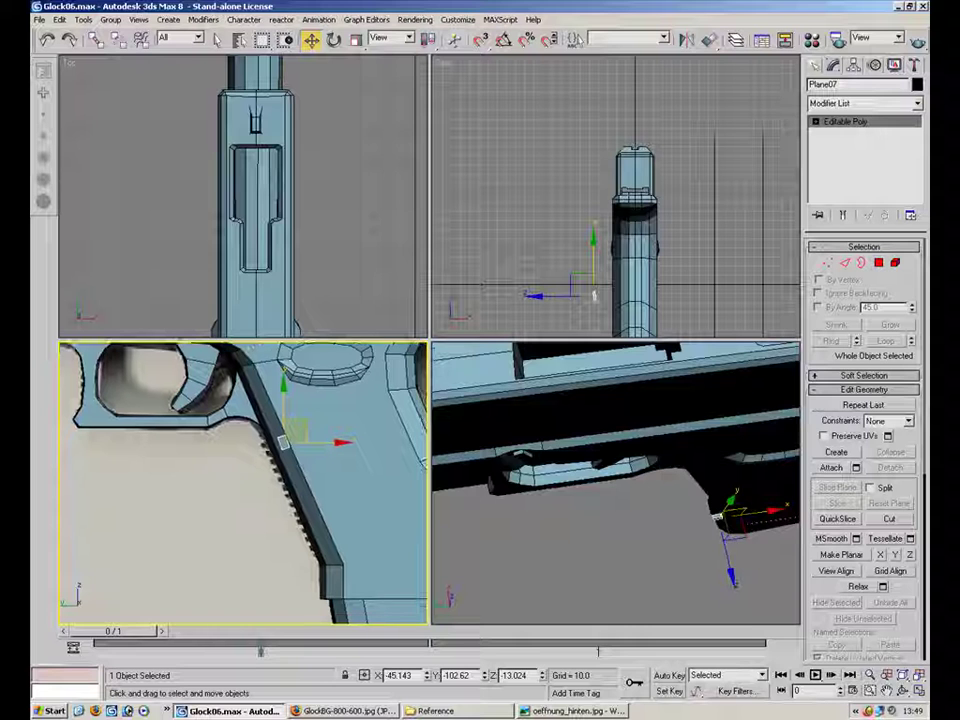
pyautogui.press('.')
pyautogui.moveTo(293, 455); pyautogui.dragTo(295, 481, button='middle')
pyautogui.scroll(2, 294, 480)
pyautogui.moveTo(322, 443); pyautogui.dragTo(282, 380)
# Step: Scale up all eight vertices of the copied block
pyautogui.press('1')
pyautogui.scroll(4, 300, 395)
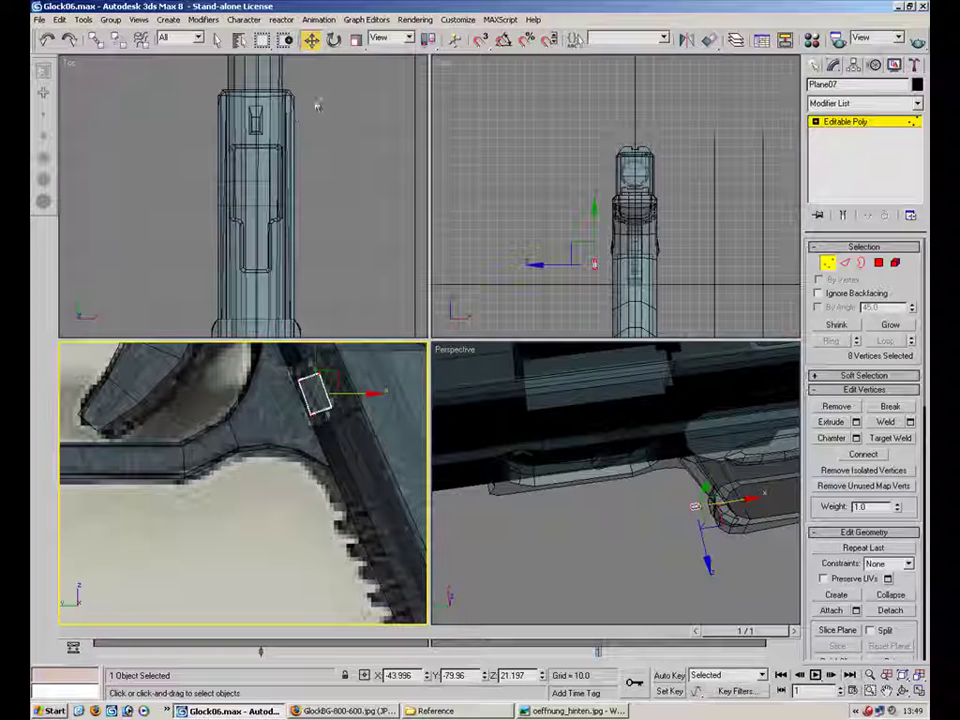
pyautogui.click(356, 40)
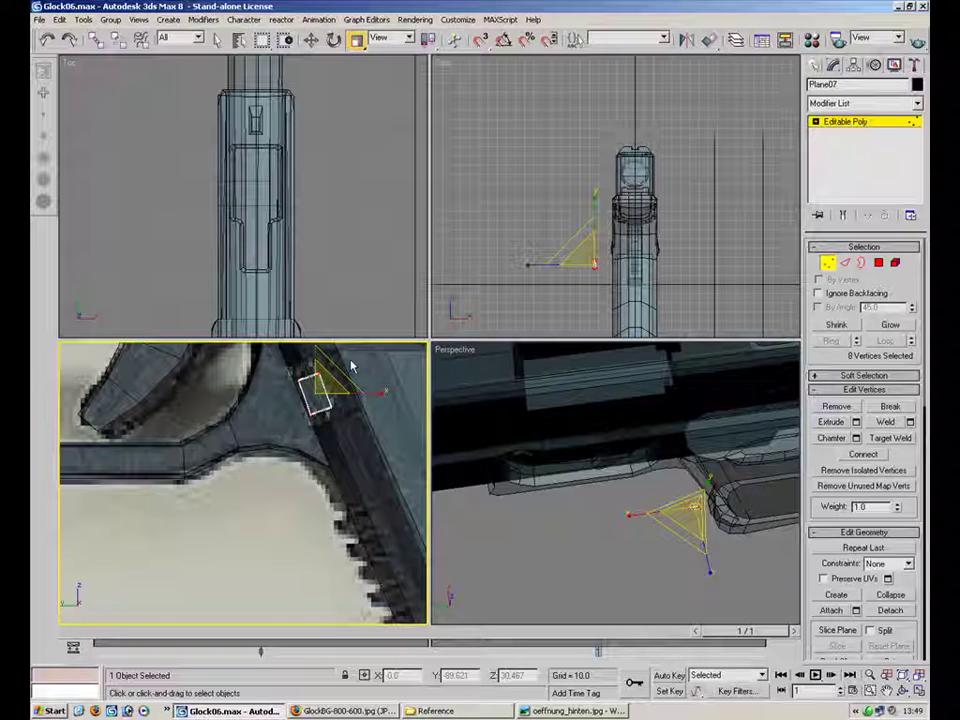
pyautogui.moveTo(690, 510); pyautogui.dragTo(675, 488)
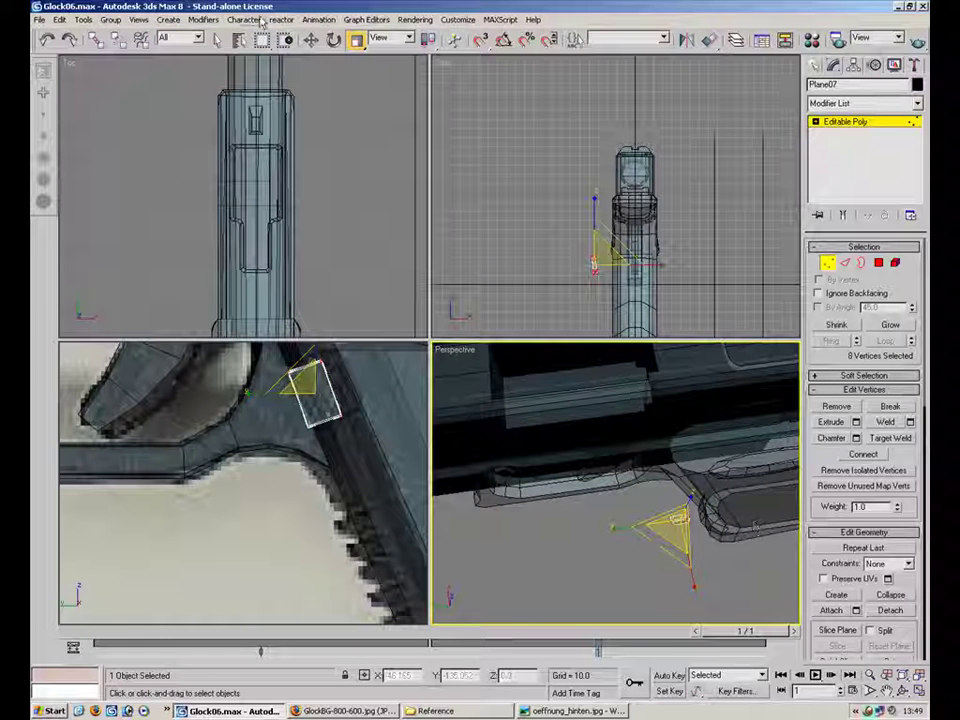
# Step: Move the block's vertices sideways to about X -18 so the block meets the grip, and display the pistol opaque
pyautogui.click(311, 40)
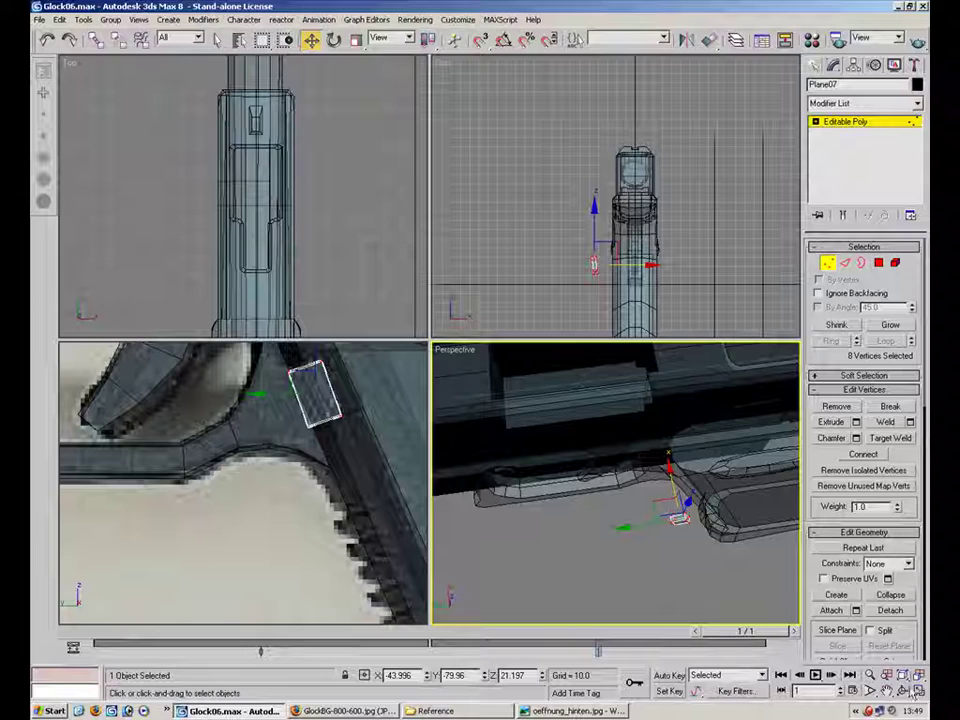
pyautogui.hotkey('alt', 'w')
pyautogui.keyDown('alt'); pyautogui.moveTo(476, 379); pyautogui.dragTo(595, 282, button='middle'); pyautogui.keyUp('alt')
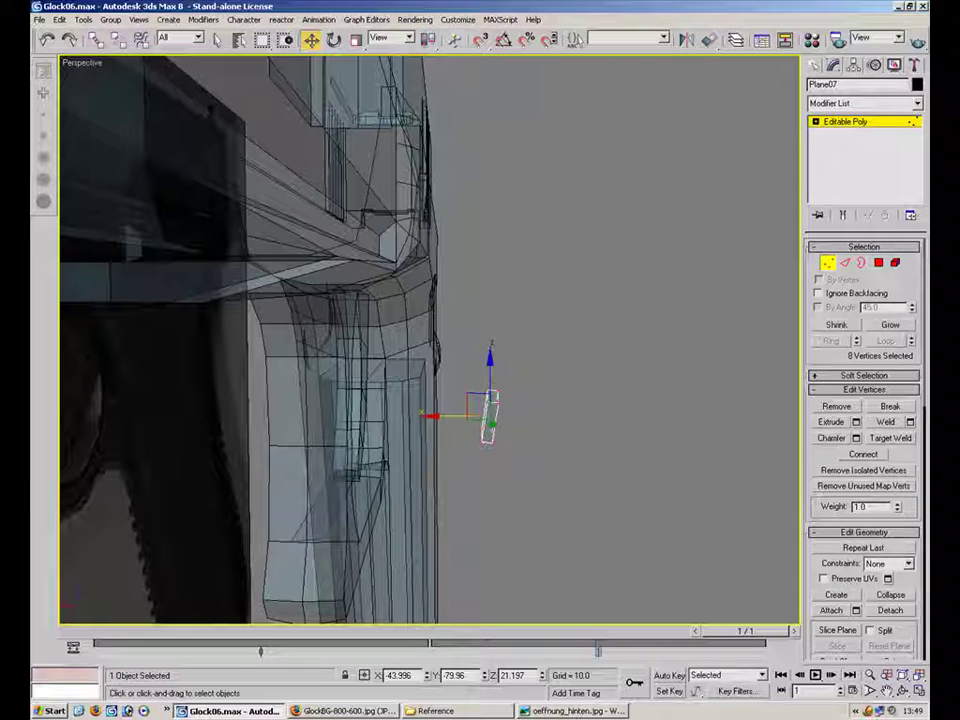
pyautogui.moveTo(470, 416); pyautogui.dragTo(430, 416)
pyautogui.moveTo(366, 411); pyautogui.dragTo(363, 412)
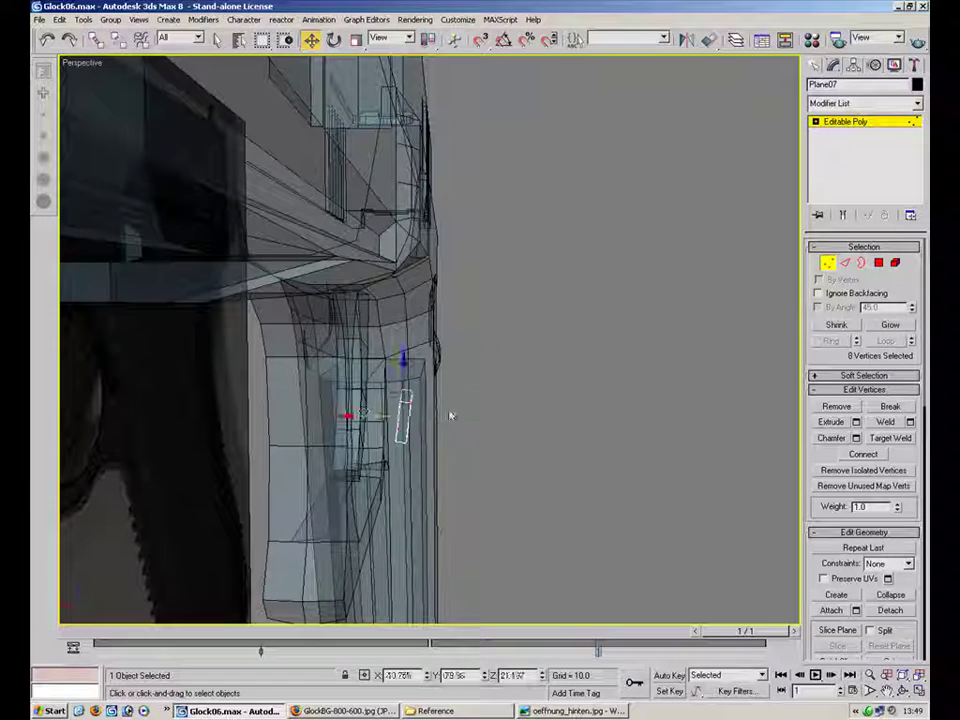
pyautogui.press(',')
pyautogui.keyDown('alt'); pyautogui.moveTo(542, 401); pyautogui.dragTo(318, 325, button='middle'); pyautogui.keyUp('alt')
pyautogui.moveTo(264, 404); pyautogui.dragTo(318, 400)
# Step: Move two of the block's vertices sideways to taper the block behind the trigger guard
pyautogui.click(334, 40)
pyautogui.keyDown('alt'); pyautogui.moveTo(620, 220); pyautogui.dragTo(733, 304, button='middle'); pyautogui.keyUp('alt')
pyautogui.click(827, 266)
pyautogui.click(827, 264)
pyautogui.click(331, 427)
pyautogui.keyDown('ctrl'); pyautogui.click(332, 518); pyautogui.keyUp('ctrl')
pyautogui.click(311, 40)
pyautogui.moveTo(283, 463); pyautogui.dragTo(227, 446)
pyautogui.keyDown('alt'); pyautogui.moveTo(227, 446); pyautogui.dragTo(306, 396, button='middle'); pyautogui.keyUp('alt')
pyautogui.keyDown('alt'); pyautogui.moveTo(422, 364); pyautogui.dragTo(506, 387, button='middle'); pyautogui.keyUp('alt')
pyautogui.keyDown('alt'); pyautogui.moveTo(531, 316); pyautogui.dragTo(313, 393, button='middle'); pyautogui.keyUp('alt')
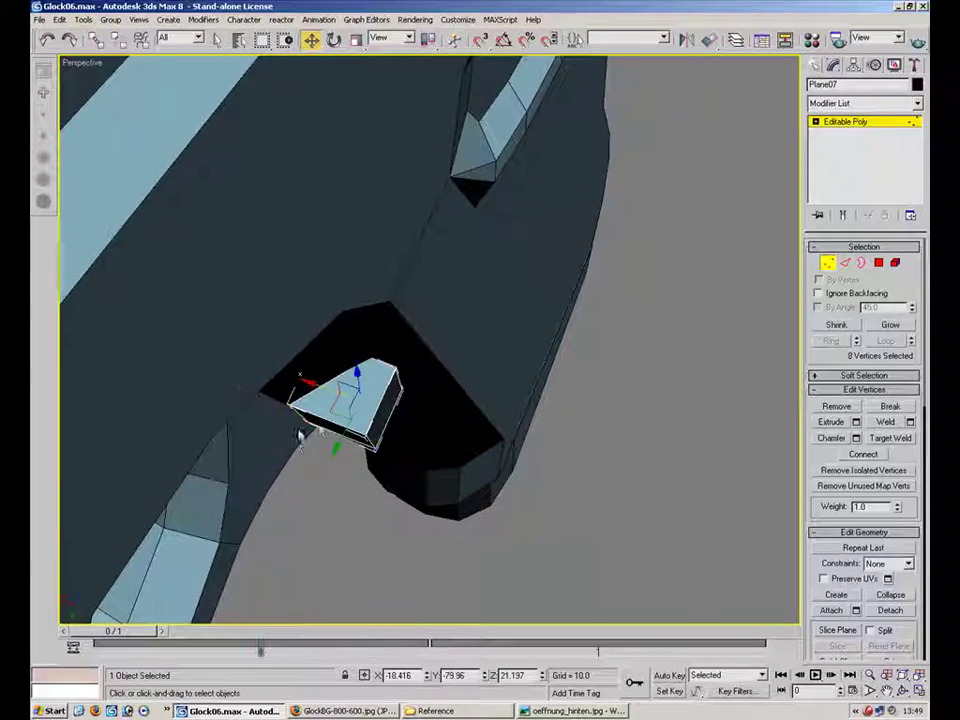
# Step: Move and rotate the block's vertices to fit the grip's bevelled front edge, and finish the vertex editing
pyautogui.moveTo(342, 433); pyautogui.dragTo(350, 423)
pyautogui.keyDown('alt'); pyautogui.moveTo(355, 415); pyautogui.dragTo(317, 229, button='middle'); pyautogui.keyUp('alt')
pyautogui.click(333, 40)
pyautogui.moveTo(393, 386); pyautogui.dragTo(376, 385)
pyautogui.keyDown('alt'); pyautogui.moveTo(369, 366); pyautogui.dragTo(204, 296, button='middle'); pyautogui.keyUp('alt')
pyautogui.click(602, 288)
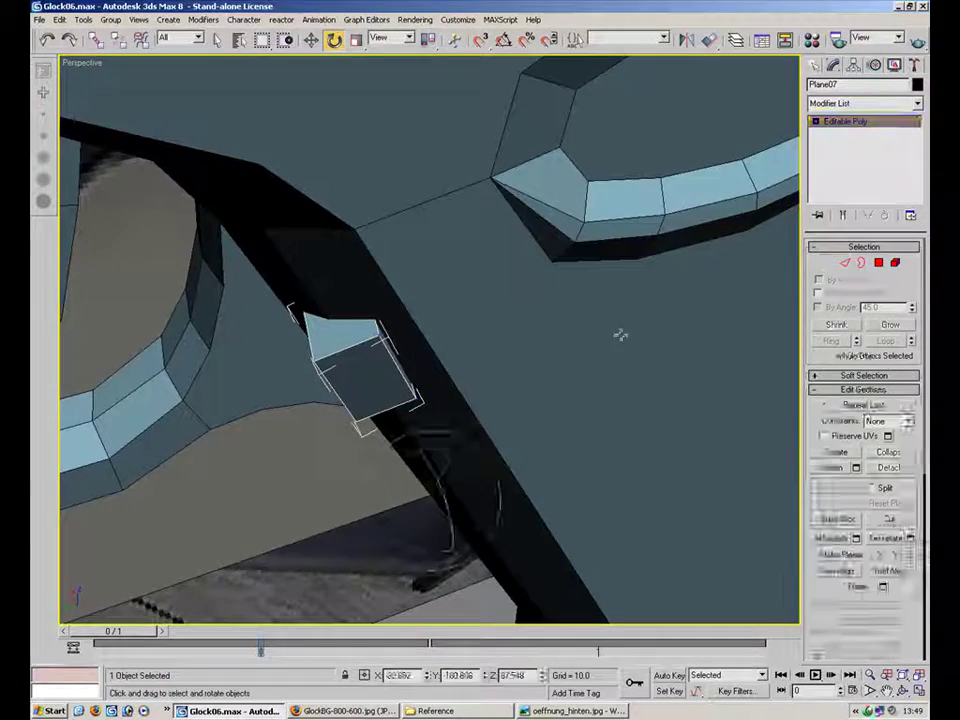
pyautogui.click(326, 514)
pyautogui.keyDown('alt'); pyautogui.moveTo(354, 311); pyautogui.dragTo(411, 356, button='middle'); pyautogui.keyUp('alt')
pyautogui.click(354, 377)
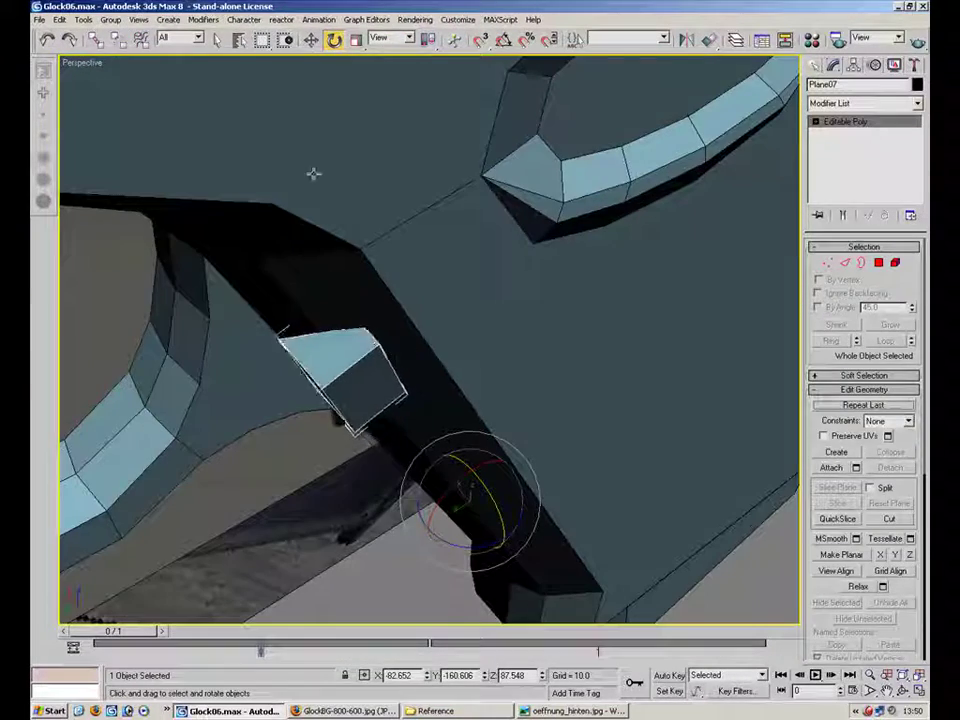
# Step: Move the block against the grip's front edge and centre its pivot on the object
pyautogui.keyDown('alt'); pyautogui.moveTo(385, 300); pyautogui.dragTo(325, 259, button='middle'); pyautogui.keyUp('alt')
pyautogui.click(312, 41)
pyautogui.moveTo(322, 414); pyautogui.dragTo(368, 420)
pyautogui.keyDown('alt'); pyautogui.moveTo(369, 405); pyautogui.dragTo(394, 213, button='middle'); pyautogui.keyUp('alt')
pyautogui.click(335, 42)
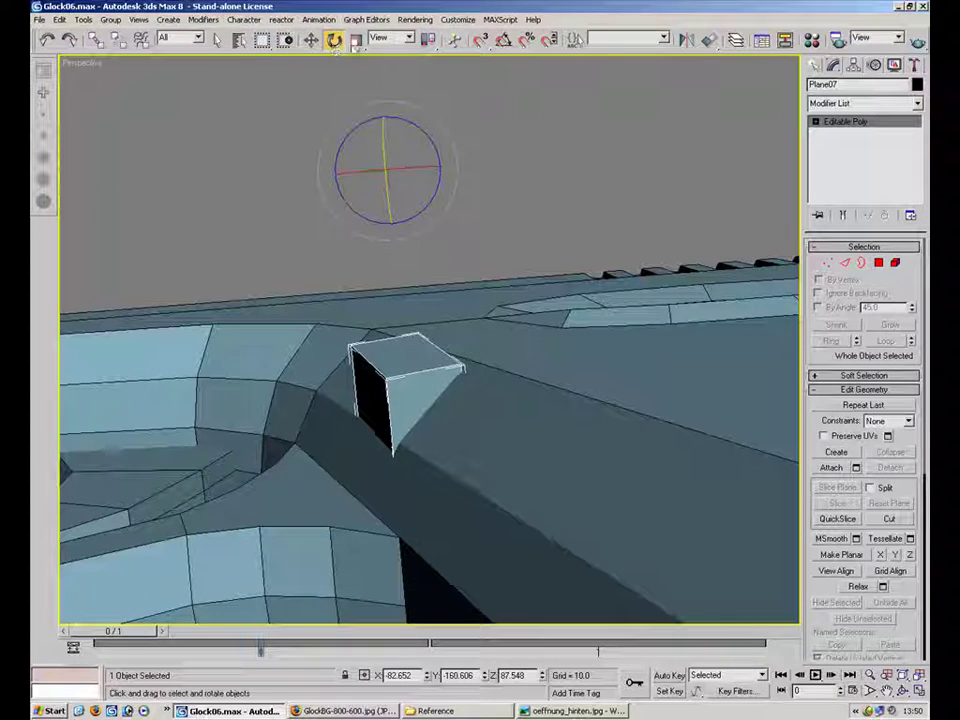
pyautogui.click(853, 64)
pyautogui.click(864, 153)
pyautogui.click(848, 226)
pyautogui.click(846, 153)
# Step: Rotate the block around its centred pivot to follow the grip's bevelled face, including a turn of about -10° in Local coordinates
pyautogui.keyDown('alt'); pyautogui.moveTo(508, 296); pyautogui.dragTo(437, 395, button='middle'); pyautogui.keyUp('alt')
pyautogui.moveTo(436, 395); pyautogui.dragTo(424, 397)
pyautogui.keyDown('alt'); pyautogui.moveTo(398, 373); pyautogui.dragTo(460, 408, button='middle'); pyautogui.keyUp('alt')
pyautogui.moveTo(420, 401); pyautogui.dragTo(407, 407)
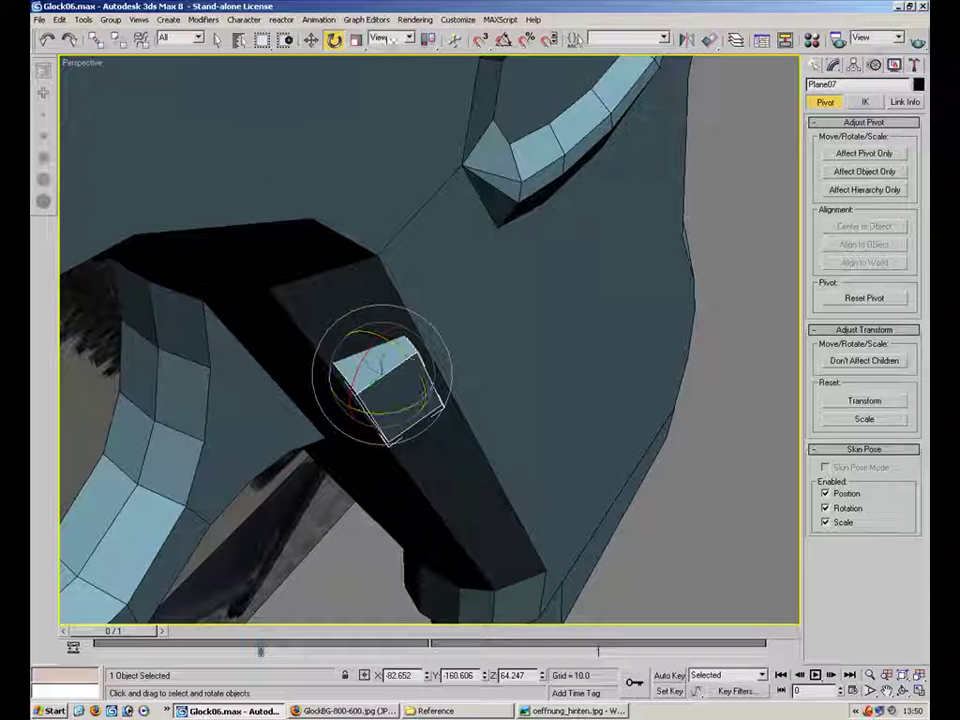
pyautogui.click(395, 37)
pyautogui.click(381, 87)
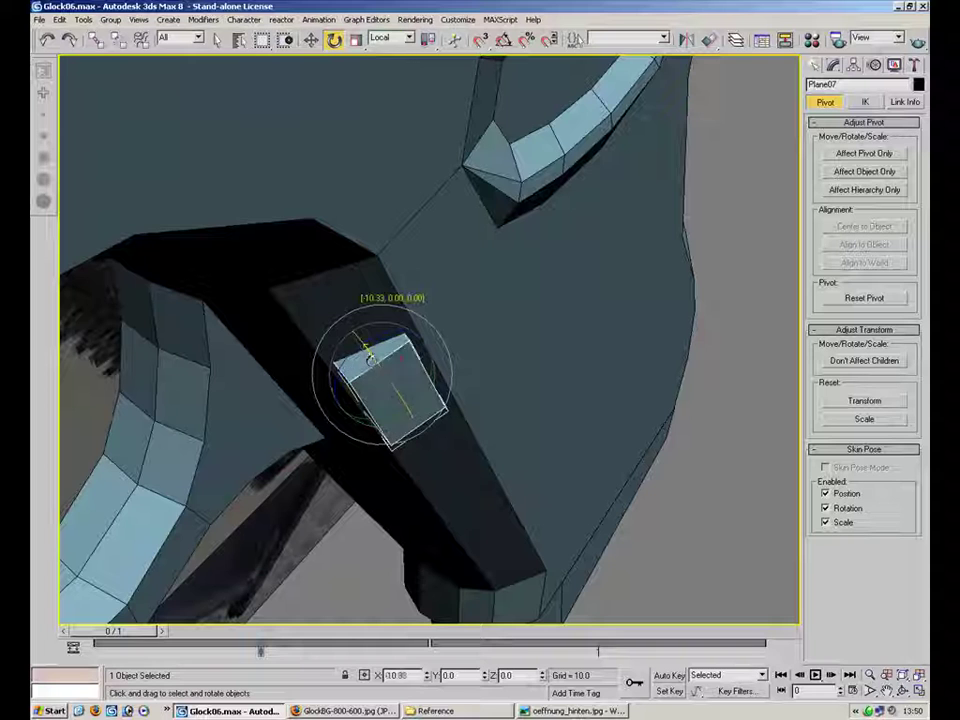
# Step: Return to the View coordinate system and fine-tune the block's position and rotation until it lies along the grip's front bevel
pyautogui.click(409, 40)
pyautogui.click(395, 48)
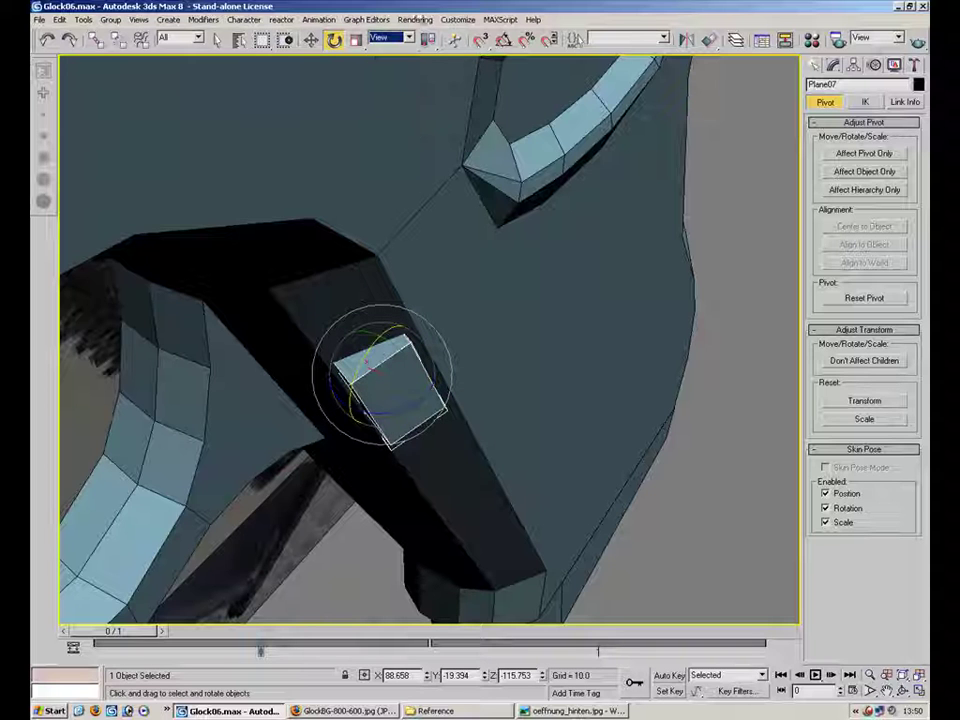
pyautogui.click(408, 38)
pyautogui.click(471, 9)
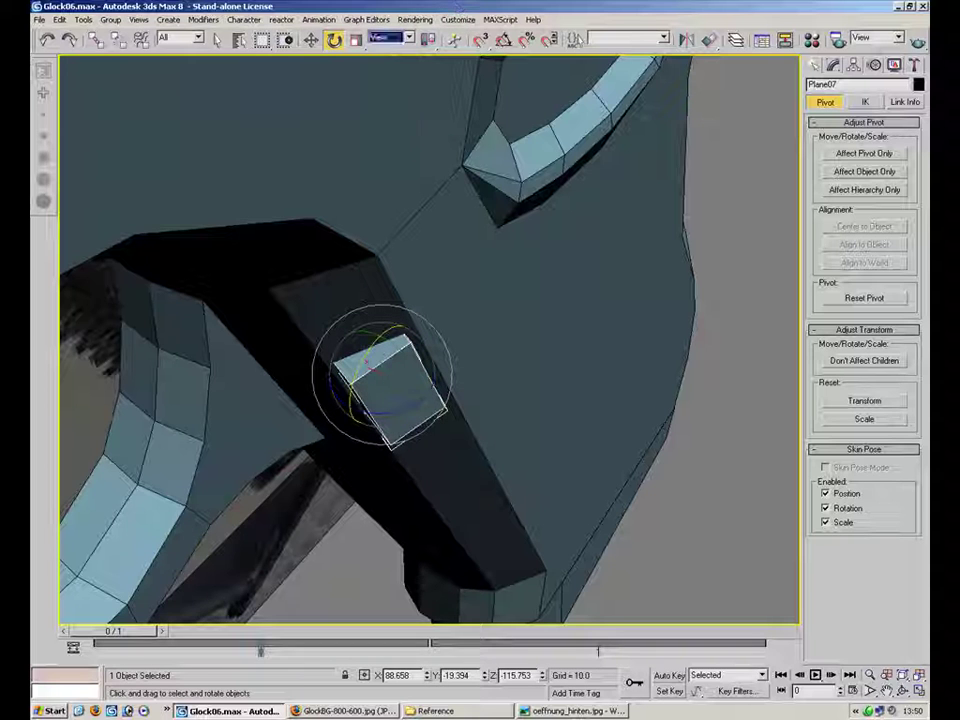
pyautogui.click(701, 488)
pyautogui.keyDown('alt'); pyautogui.moveTo(427, 390); pyautogui.dragTo(415, 322, button='middle'); pyautogui.keyUp('alt')
pyautogui.click(408, 334)
pyautogui.click(311, 39)
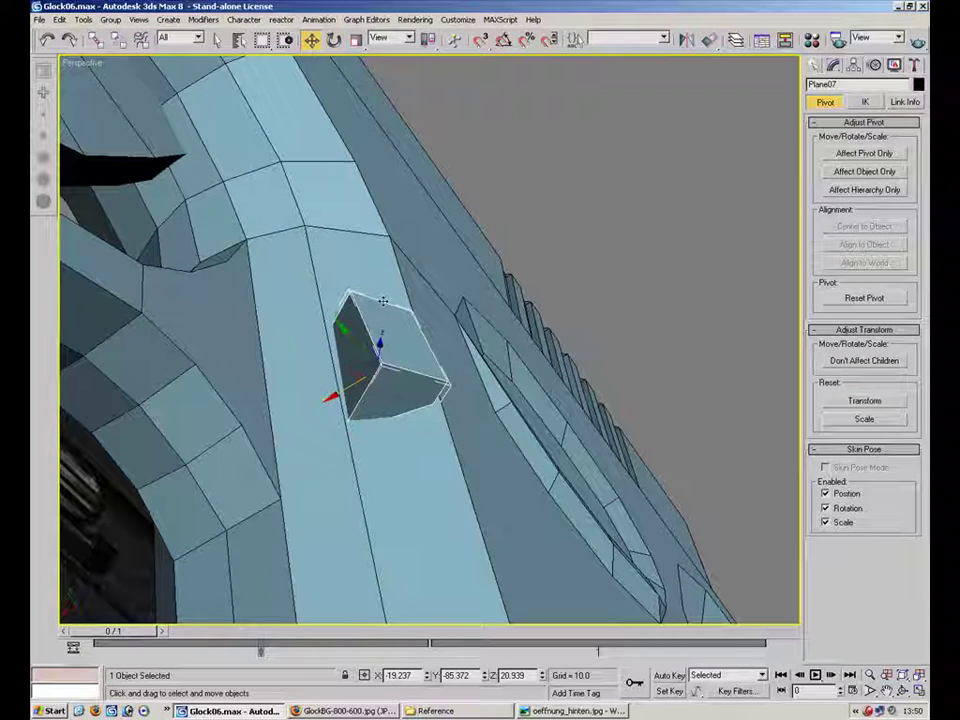
pyautogui.keyDown('alt'); pyautogui.moveTo(401, 328); pyautogui.dragTo(358, 428, button='middle'); pyautogui.keyUp('alt')
pyautogui.click(334, 41)
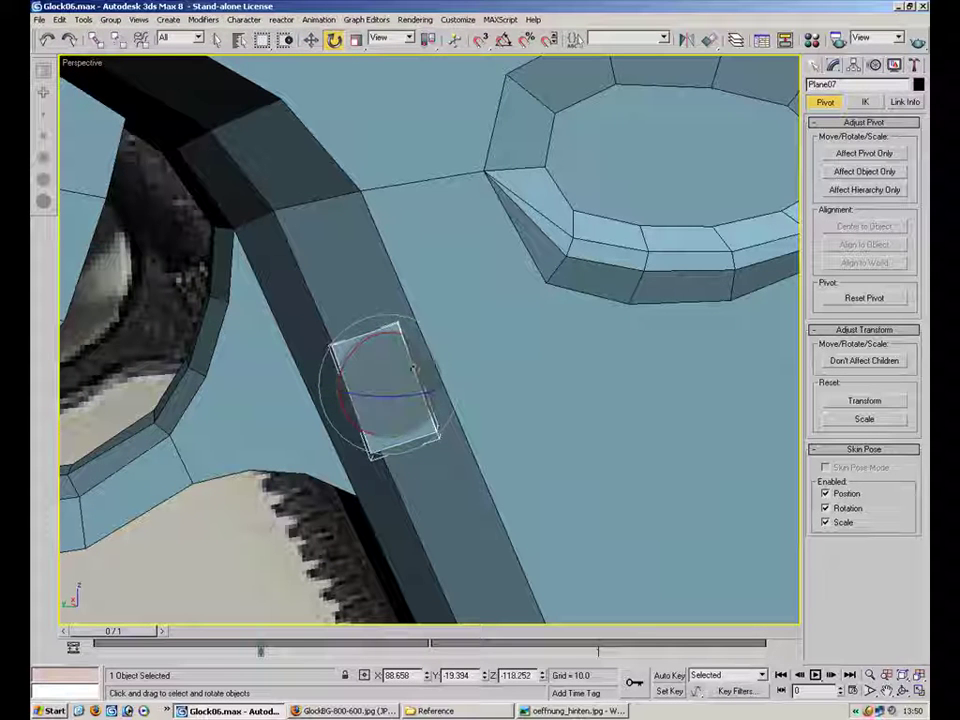
pyautogui.moveTo(425, 330); pyautogui.dragTo(420, 327)
# Step: Examine how the small block sits on the grip's front bevel in relation to the whole gun
pyautogui.keyDown('alt'); pyautogui.moveTo(436, 259); pyautogui.dragTo(404, 322, button='middle'); pyautogui.keyUp('alt')
pyautogui.scroll(-8, 404, 322)
pyautogui.click(407, 444)
pyautogui.click(493, 344)
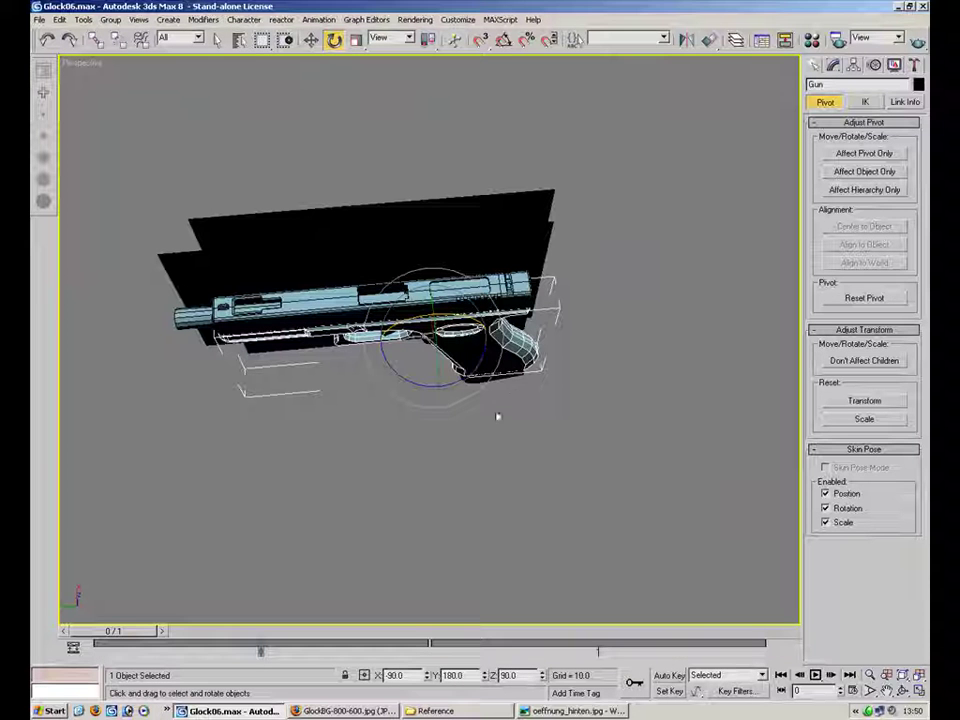
pyautogui.keyDown('alt'); pyautogui.moveTo(505, 272); pyautogui.dragTo(501, 172, button='middle'); pyautogui.keyUp('alt')
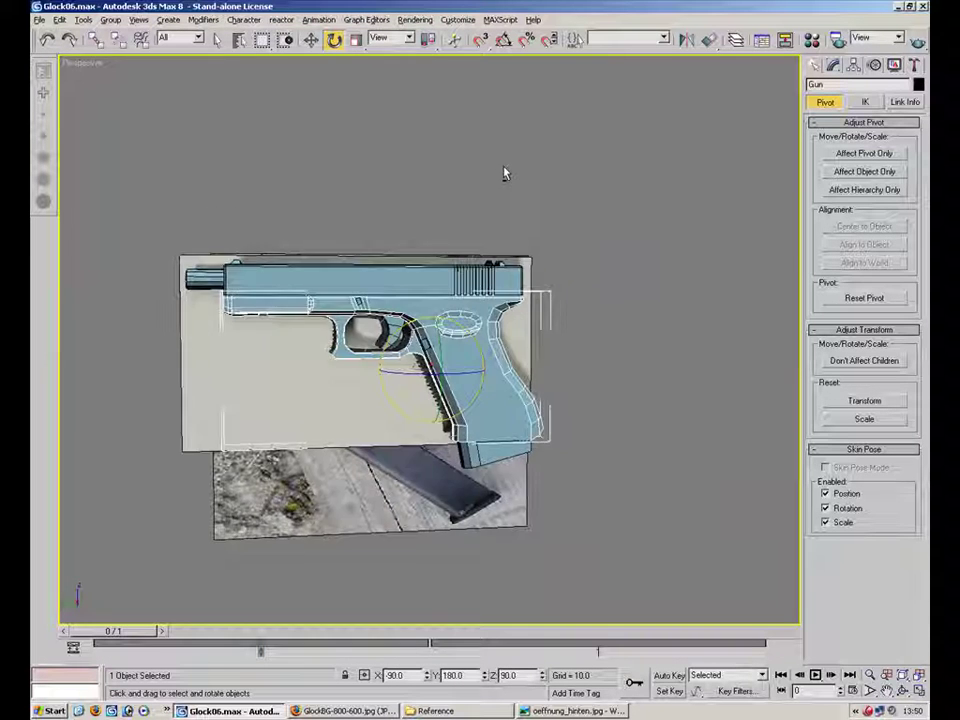
pyautogui.scroll(7, 452, 325)
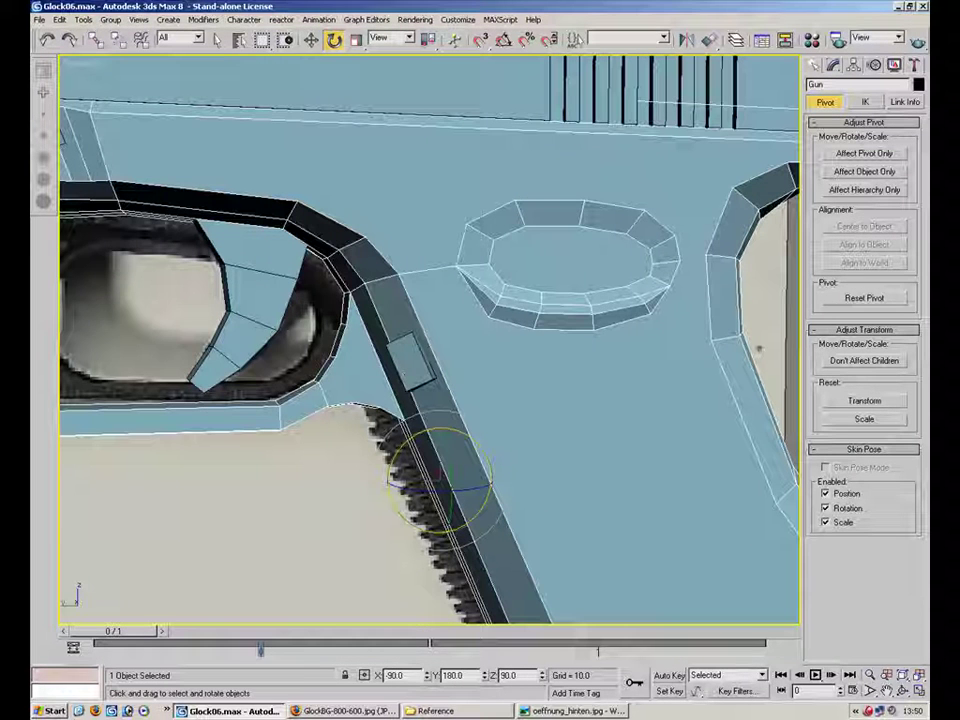
# Step: Try to rotate the block on the grip's front bevel in the Local coordinate system
pyautogui.click(406, 360)
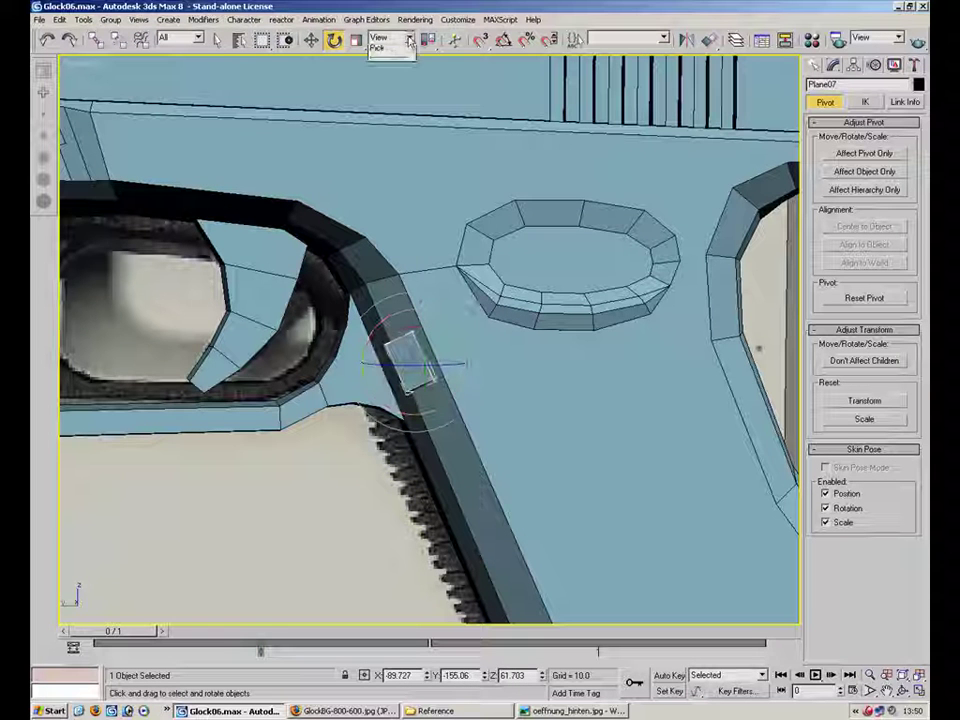
pyautogui.click(408, 38)
pyautogui.click(381, 86)
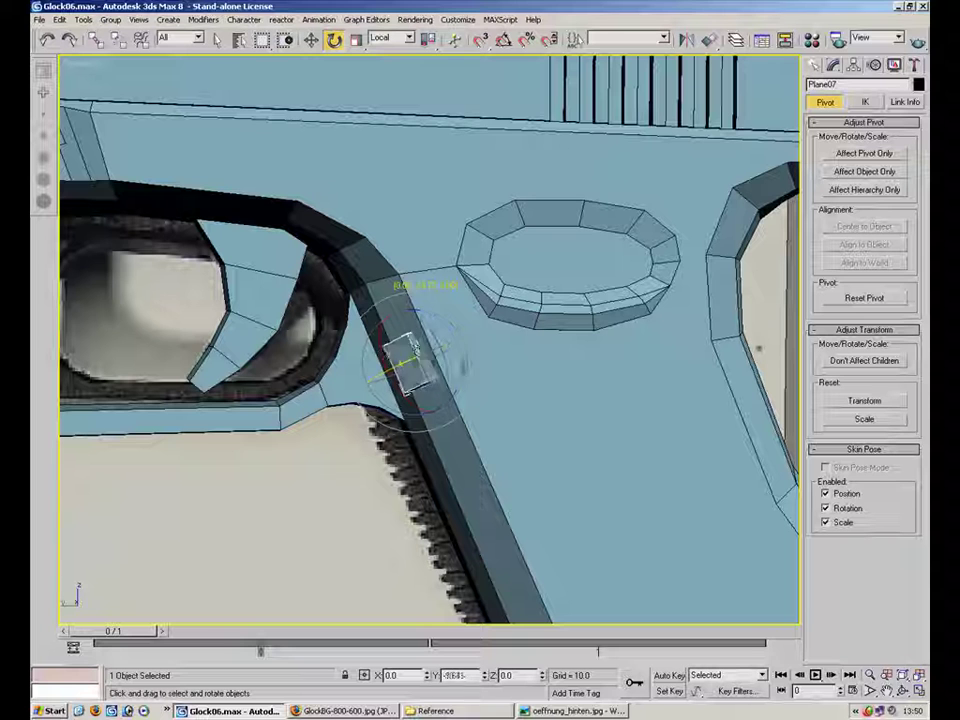
pyautogui.moveTo(400, 348)
pyautogui.mouseDown()
pyautogui.moveTo(390, 343)
pyautogui.moveTo(408, 360)
pyautogui.mouseUp()
# Step: Try the Parent and World coordinate systems for rotating the block, and return to View coordinates
pyautogui.click(403, 38)
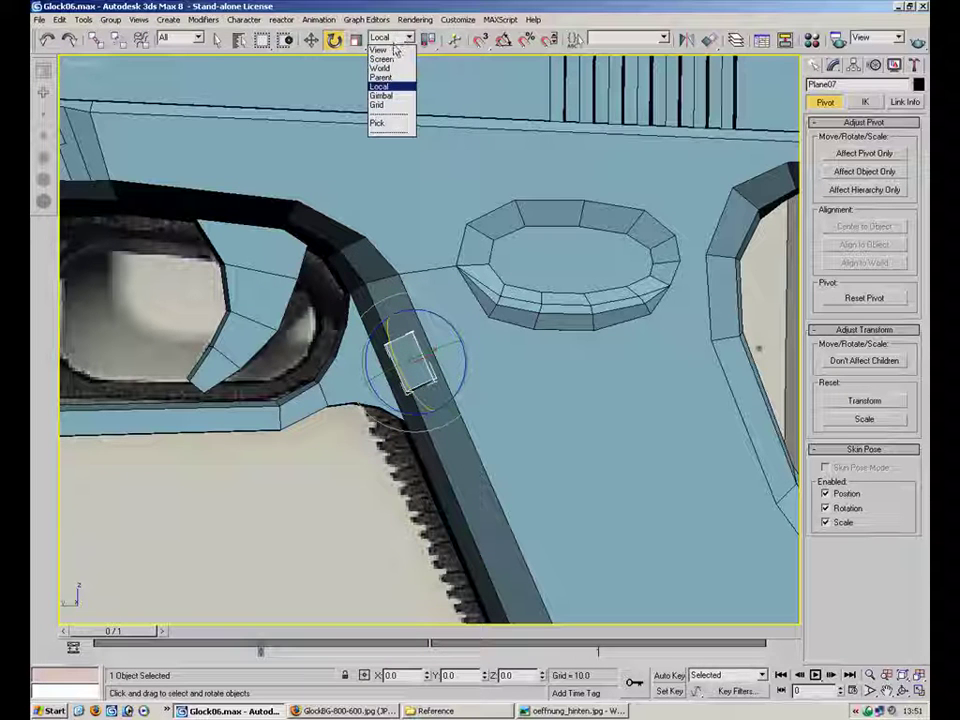
pyautogui.click(399, 79)
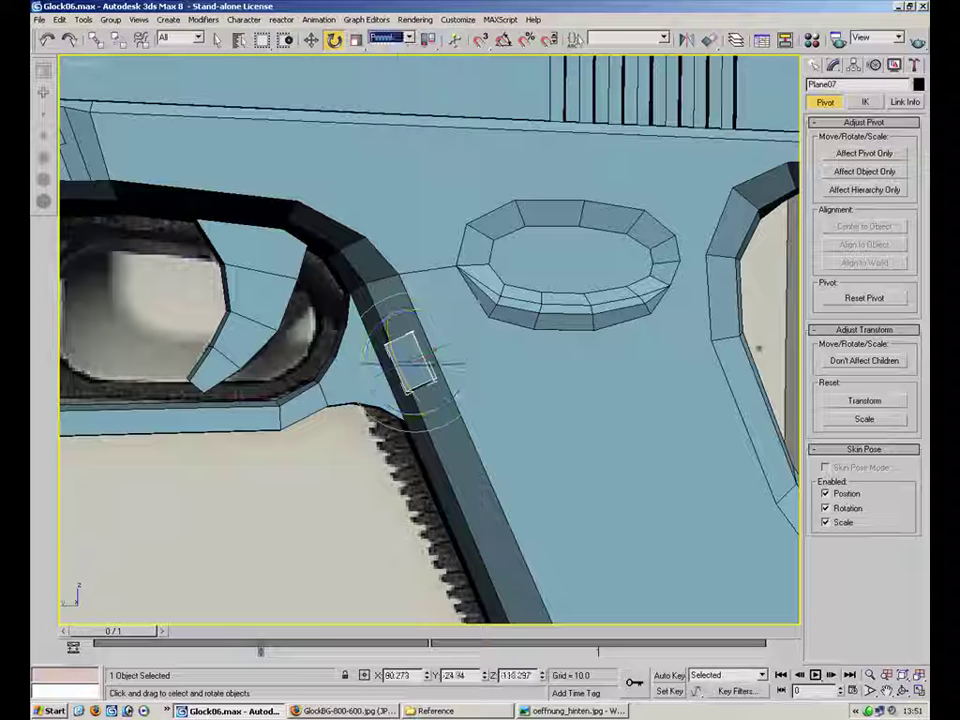
pyautogui.click(396, 76)
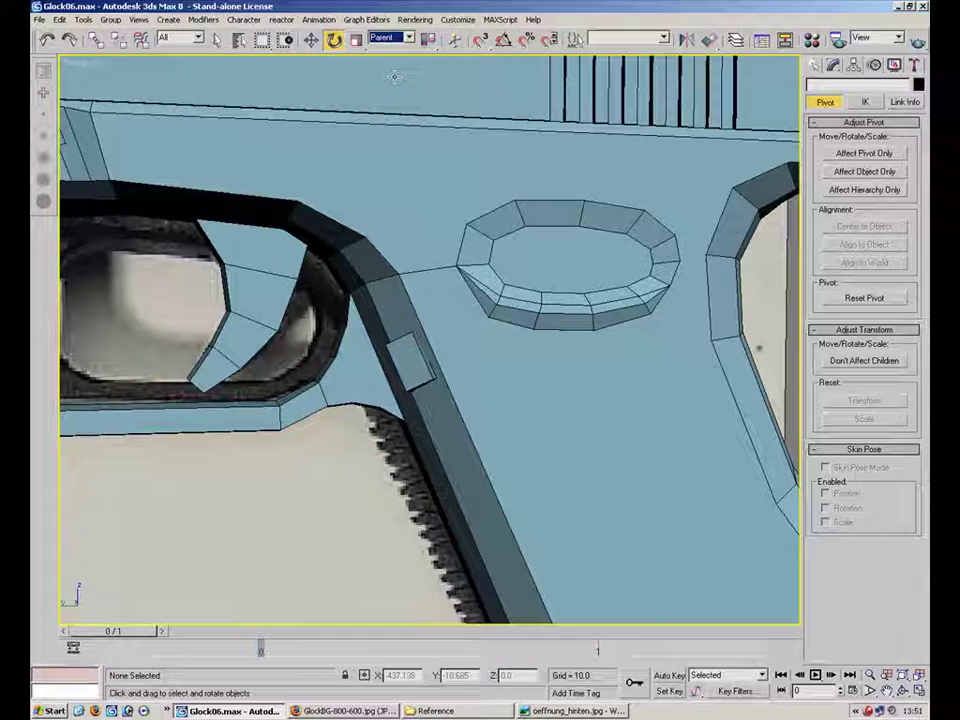
pyautogui.click(446, 297)
pyautogui.click(408, 355)
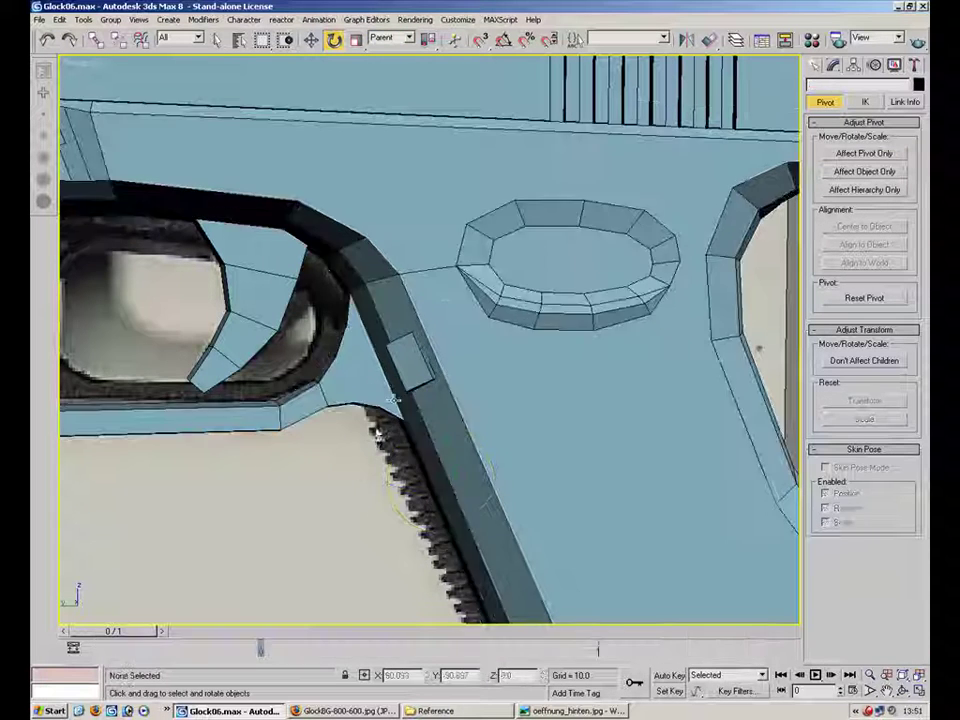
pyautogui.click(396, 38)
pyautogui.click(388, 67)
pyautogui.click(404, 38)
pyautogui.click(403, 49)
pyautogui.click(407, 42)
pyautogui.click(399, 50)
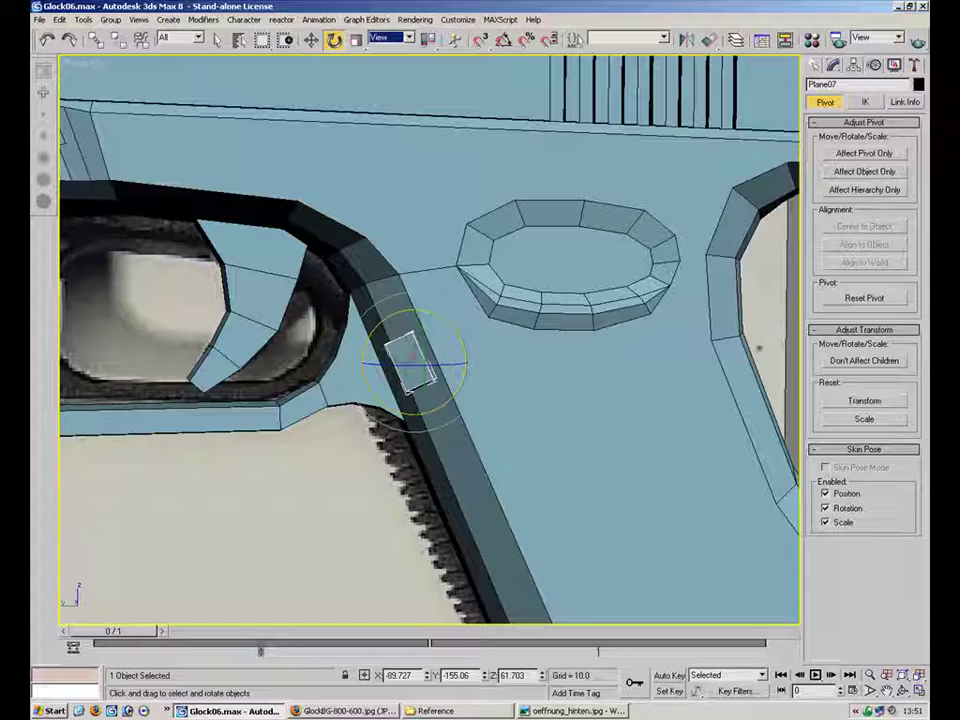
# Step: Rotate the block slightly in View coordinates to align it with the grip's front bevel, and deselect it
pyautogui.keyDown('alt'); pyautogui.moveTo(528, 280); pyautogui.dragTo(445, 386, button='middle'); pyautogui.keyUp('alt')
pyautogui.moveTo(448, 356)
pyautogui.mouseDown()
pyautogui.moveTo(450, 381)
pyautogui.moveTo(439, 332)
pyautogui.moveTo(452, 372)
pyautogui.mouseUp()
pyautogui.keyDown('alt'); pyautogui.moveTo(452, 372); pyautogui.dragTo(311, 381, button='middle'); pyautogui.keyUp('alt')
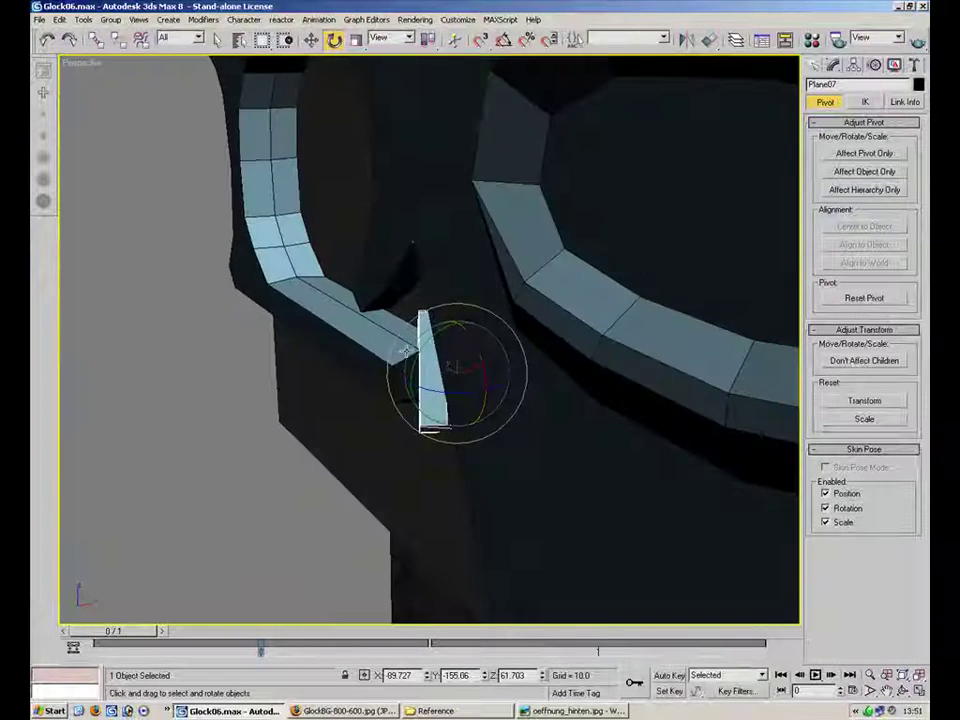
pyautogui.moveTo(510, 324)
pyautogui.keyDown('alt'); pyautogui.mouseDown(button='middle')
pyautogui.moveTo(489, 313)
pyautogui.moveTo(510, 336)
pyautogui.mouseUp(button='middle'); pyautogui.keyUp('alt')
pyautogui.moveTo(511, 327); pyautogui.dragTo(505, 314)
pyautogui.keyDown('alt'); pyautogui.moveTo(490, 328); pyautogui.dragTo(604, 341, button='middle'); pyautogui.keyUp('alt')
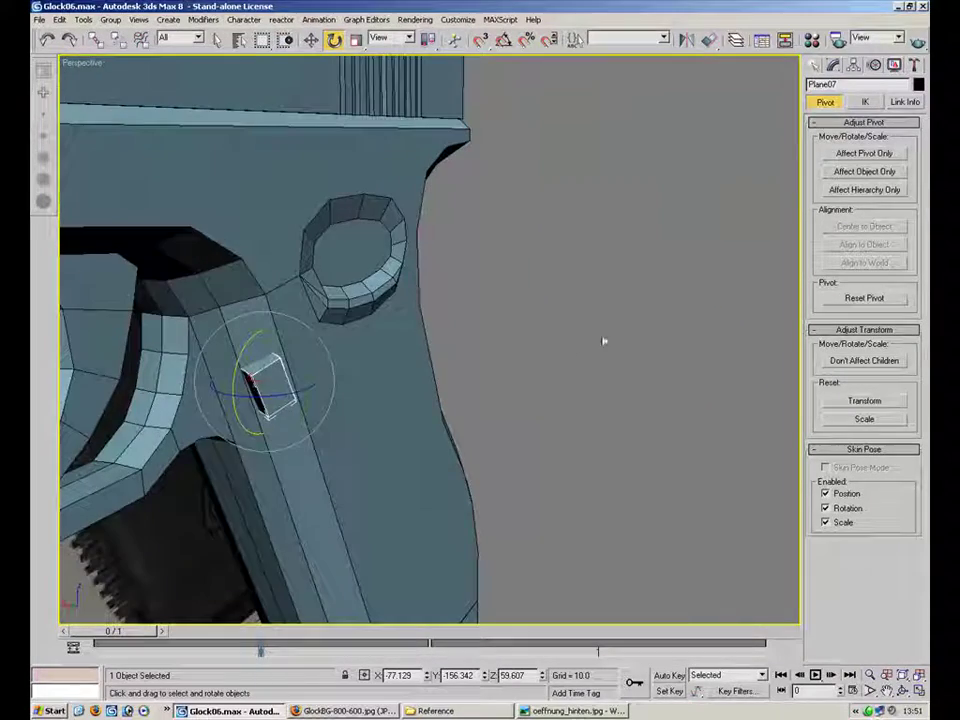
pyautogui.click(643, 302)
pyautogui.keyDown('alt'); pyautogui.moveTo(643, 302); pyautogui.dragTo(416, 262, button='middle'); pyautogui.keyUp('alt')
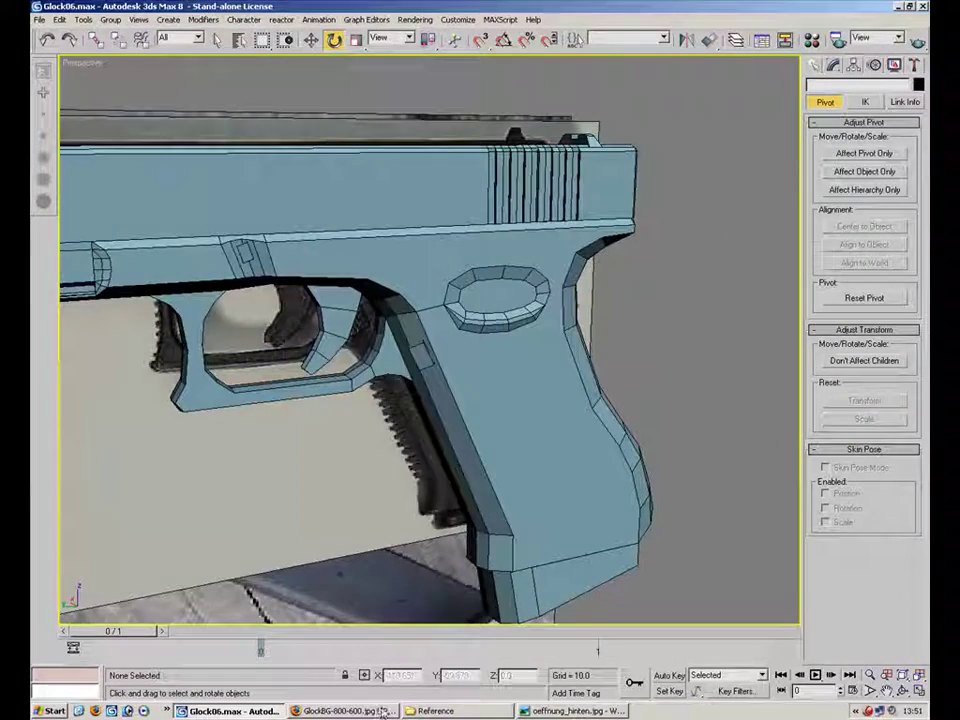
# Step: Draw a plane about 35.5 wide and 4.1 long over the slide stop lever in the left view's reference image
pyautogui.click(568, 711)
pyautogui.click(568, 711)
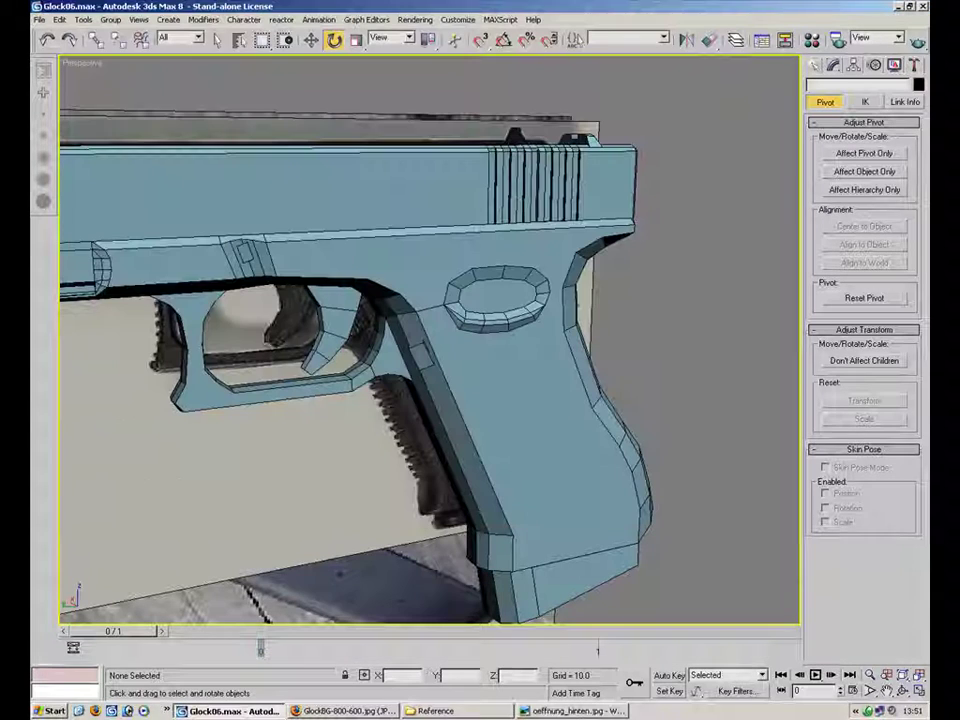
pyautogui.hotkey('alt', 'w')
pyautogui.scroll(5, 303, 476)
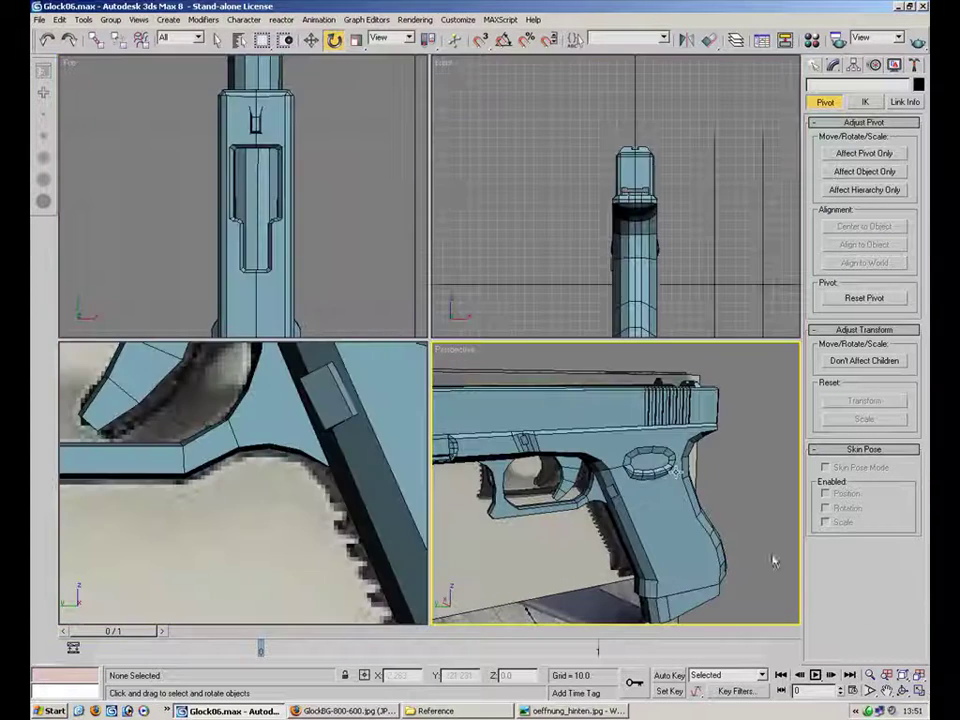
pyautogui.scroll(-6, 303, 476)
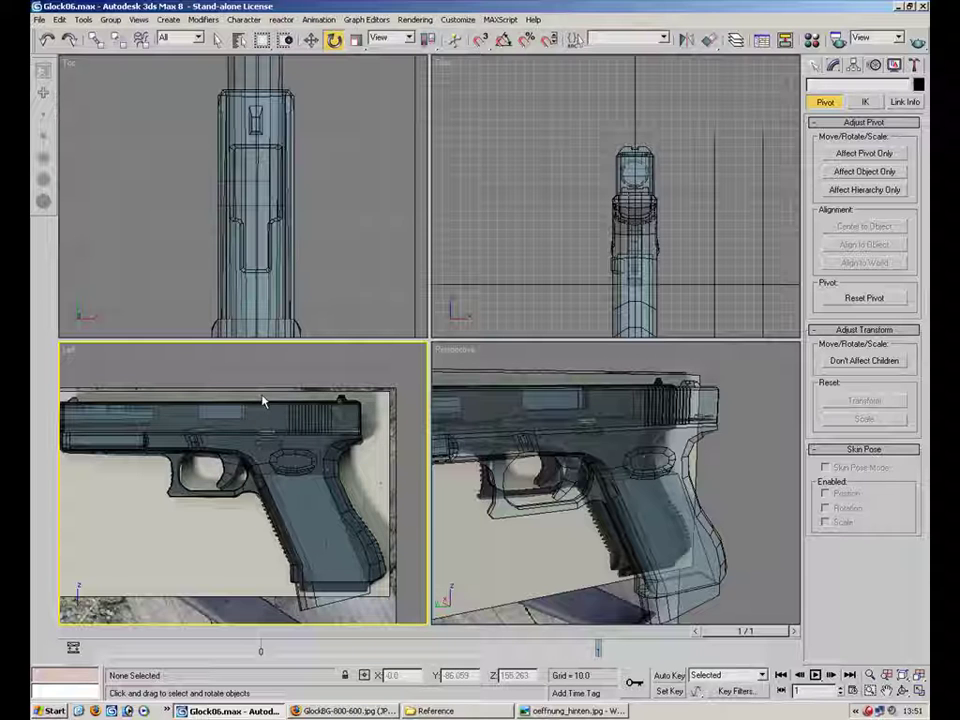
pyautogui.scroll(10, 295, 436)
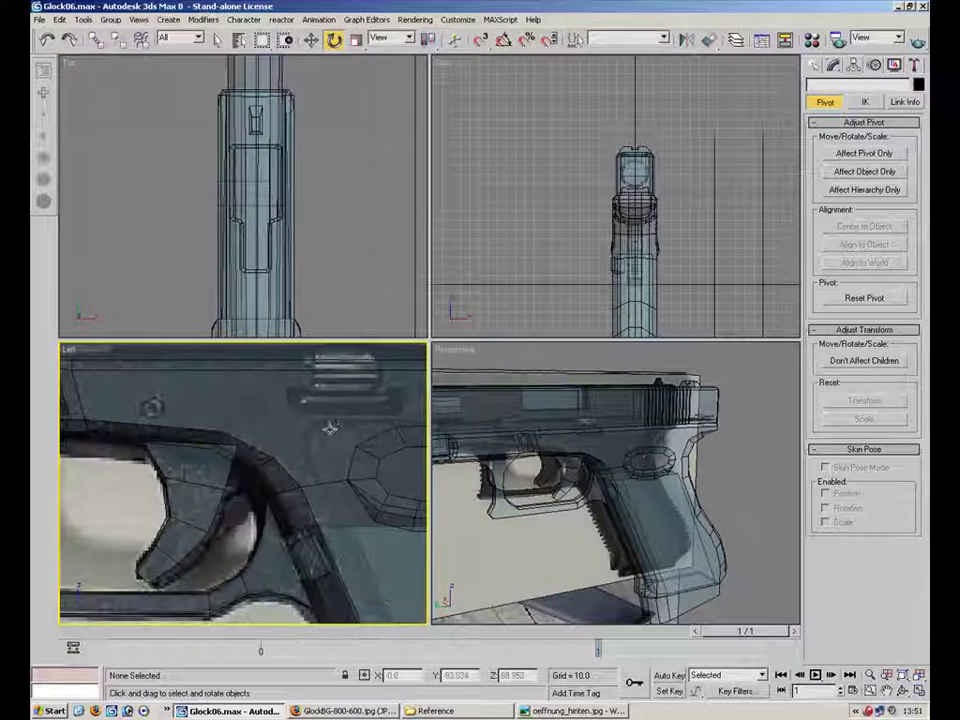
pyautogui.scroll(3, 295, 449)
pyautogui.click(815, 65)
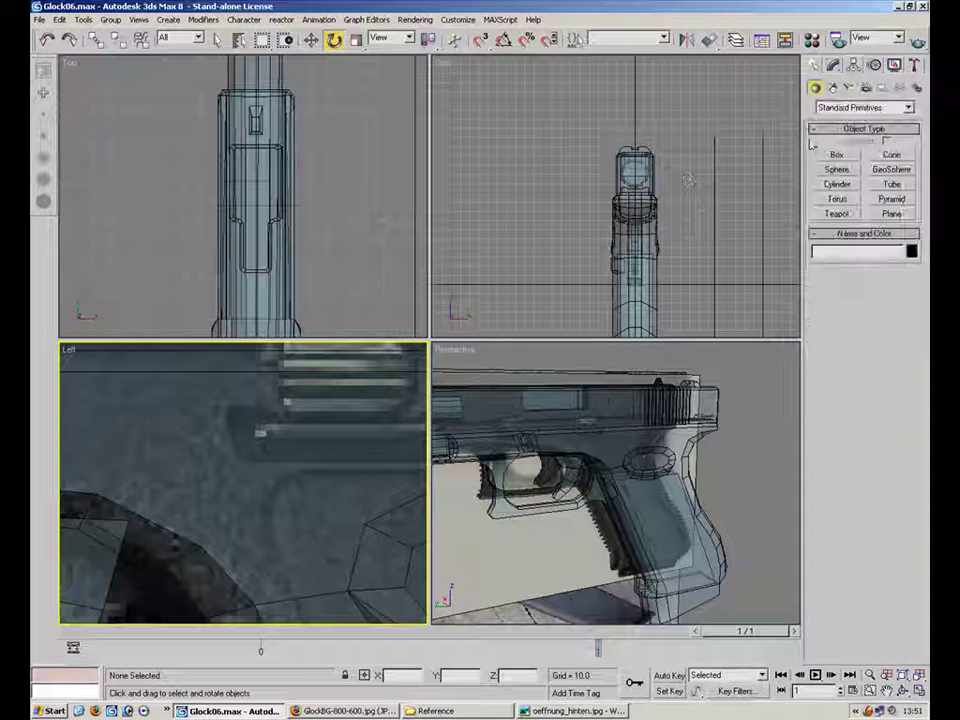
pyautogui.click(838, 156)
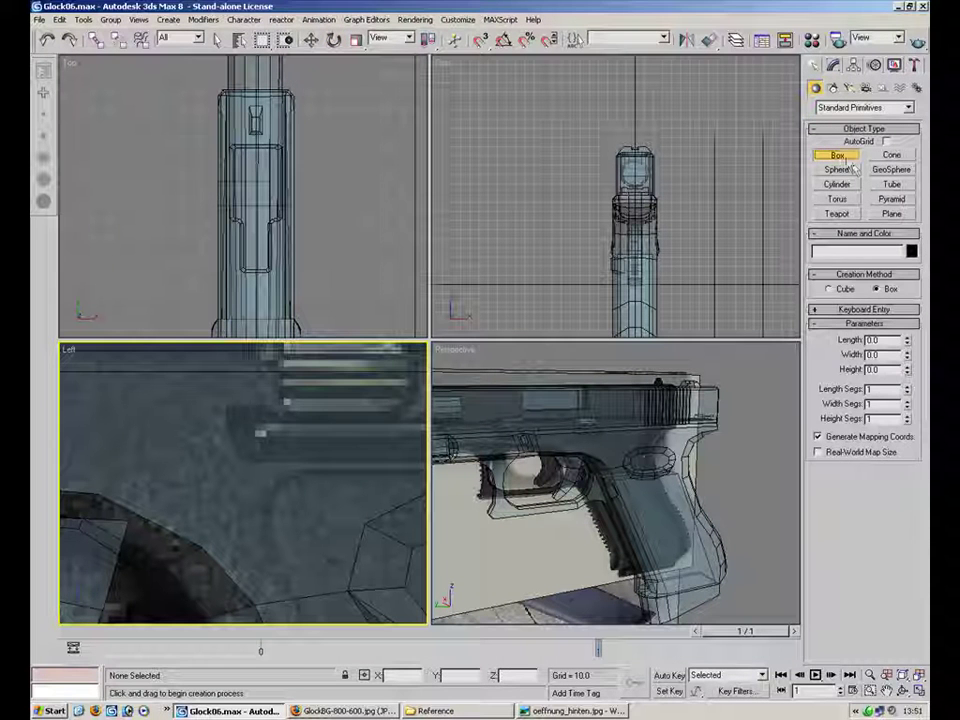
pyautogui.click(890, 215)
pyautogui.moveTo(245, 417); pyautogui.dragTo(431, 437)
pyautogui.moveTo(294, 399); pyautogui.dragTo(209, 410, button='middle')
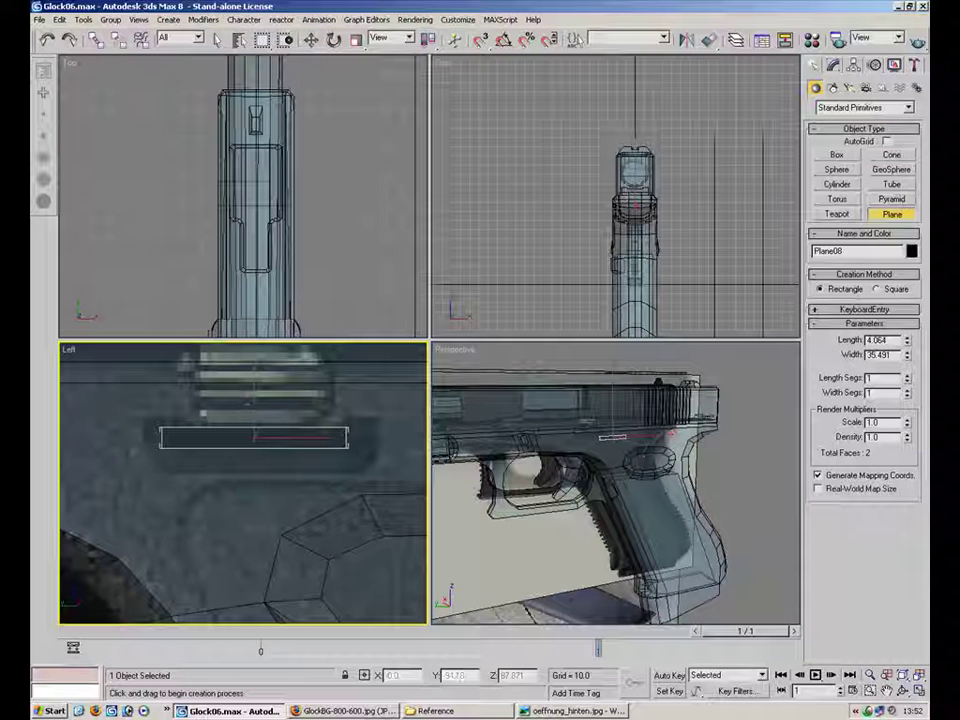
# Step: Move the new plane sideways along X out of the gun body to about -28.6, just outside the frame's side surface
pyautogui.click(311, 40)
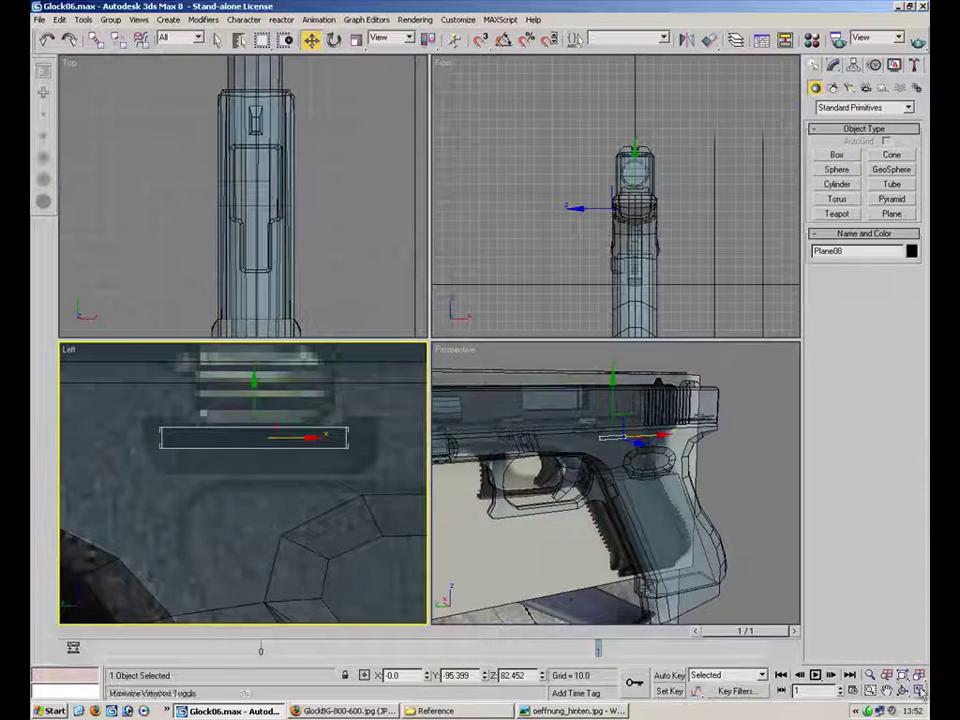
pyautogui.click(919, 691)
pyautogui.keyDown('alt'); pyautogui.moveTo(542, 247); pyautogui.dragTo(484, 283, button='middle'); pyautogui.keyUp('alt')
pyautogui.hotkey('shift', 'z')
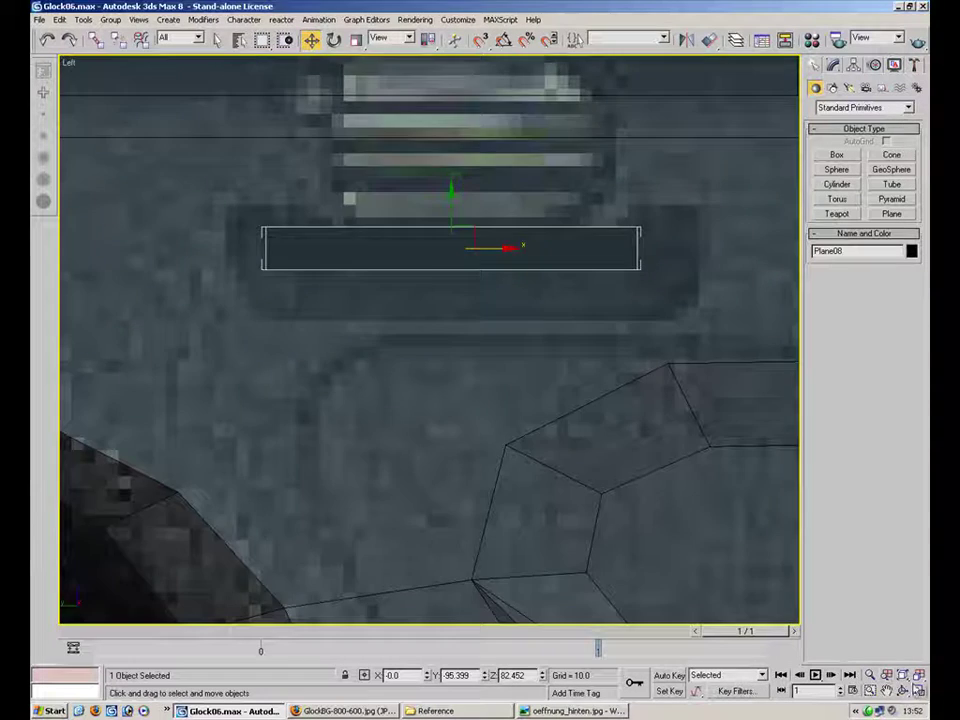
pyautogui.hotkey('alt', 'w')
pyautogui.scroll(3, 626, 452)
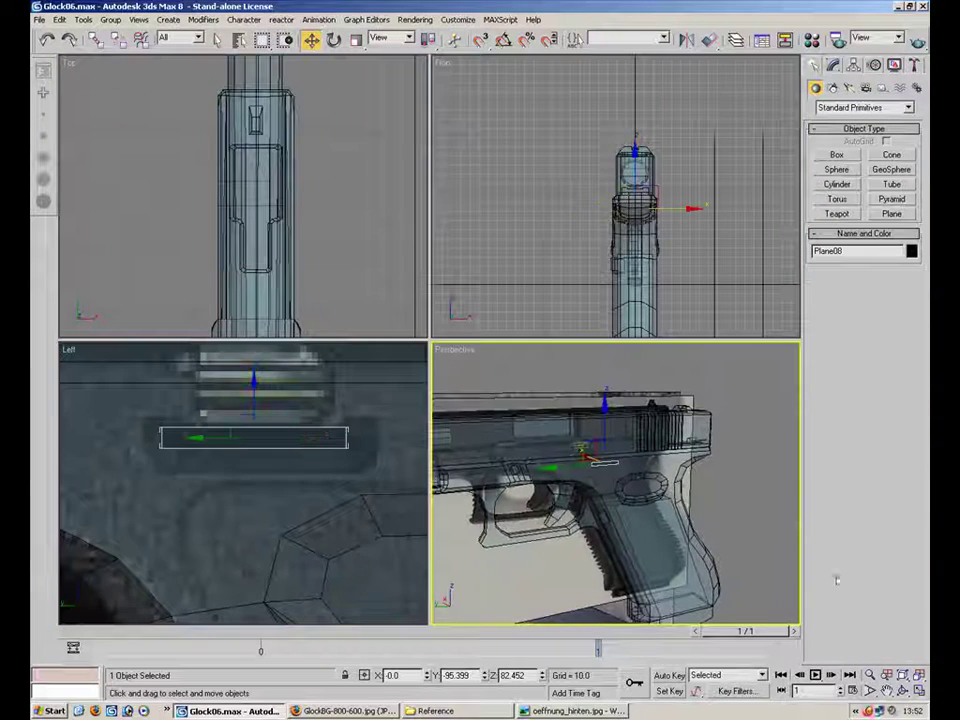
pyautogui.click(919, 691)
pyautogui.keyDown('alt'); pyautogui.moveTo(497, 266); pyautogui.dragTo(468, 256, button='middle'); pyautogui.keyUp('alt')
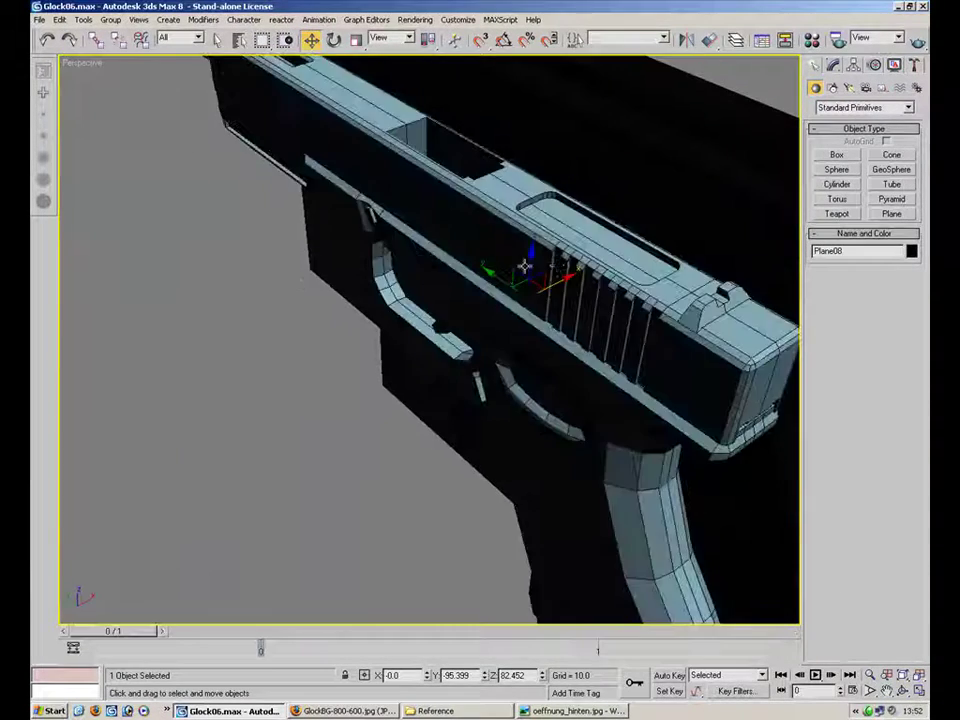
pyautogui.moveTo(563, 282); pyautogui.dragTo(516, 307)
pyautogui.keyDown('alt'); pyautogui.moveTo(516, 307); pyautogui.dragTo(697, 410, button='middle'); pyautogui.keyUp('alt')
pyautogui.click(900, 676)
pyautogui.keyDown('alt'); pyautogui.moveTo(581, 347); pyautogui.dragTo(750, 350, button='middle'); pyautogui.keyUp('alt')
pyautogui.moveTo(395, 332); pyautogui.dragTo(355, 332)
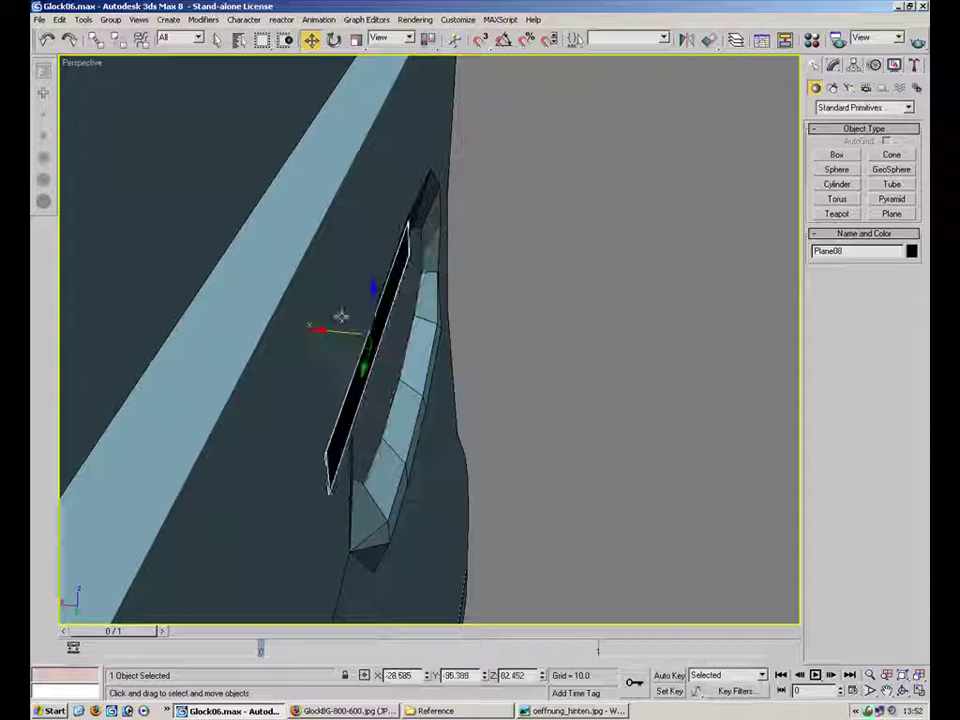
# Step: Assign the blue 01 - Default material to the plane
pyautogui.click(811, 40)
pyautogui.click(114, 239)
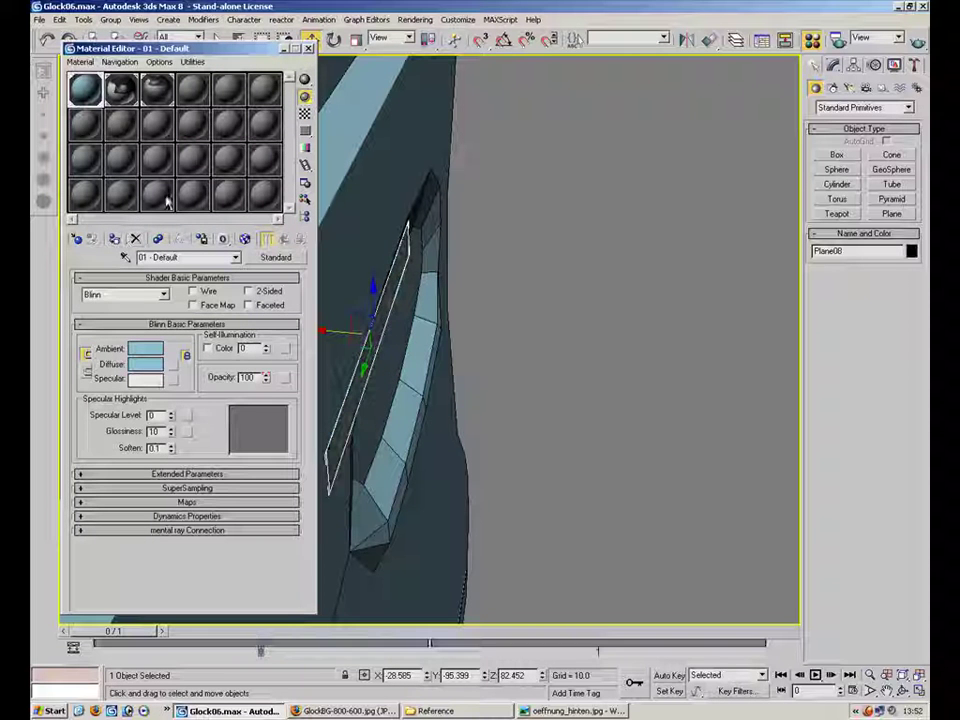
pyautogui.click(308, 48)
pyautogui.keyDown('alt'); pyautogui.moveTo(234, 254); pyautogui.dragTo(478, 320, button='middle'); pyautogui.keyUp('alt')
pyautogui.click(401, 359)
pyautogui.click(795, 328)
pyautogui.click(379, 336)
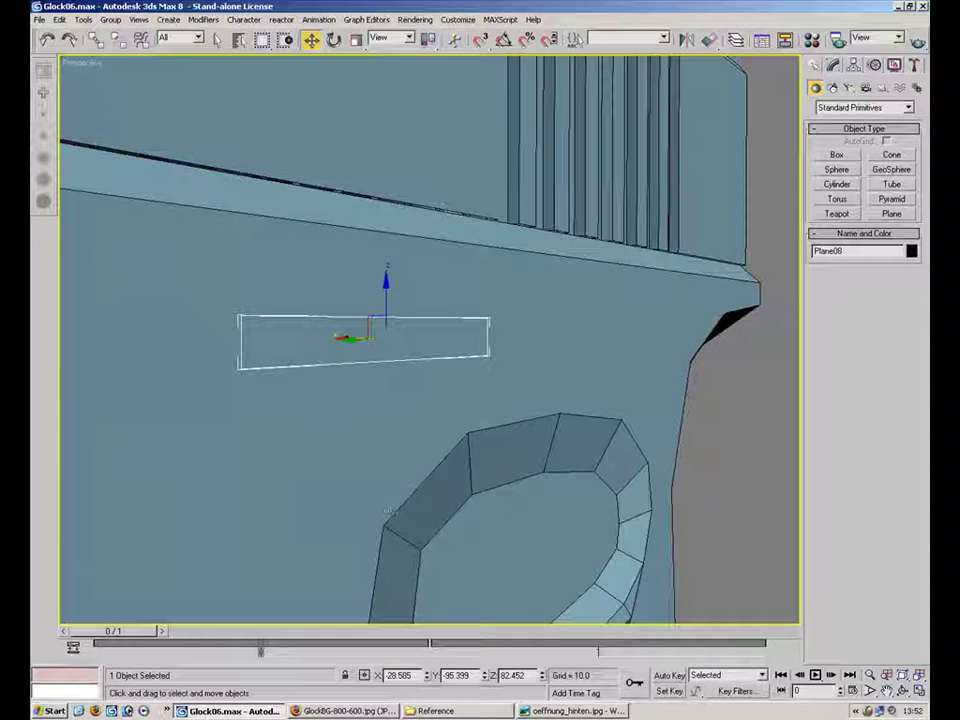
# Step: Check the reference photo oeffnung_hinten.jpg and convert the plane to an Editable Poly
pyautogui.click(560, 711)
pyautogui.click(560, 711)
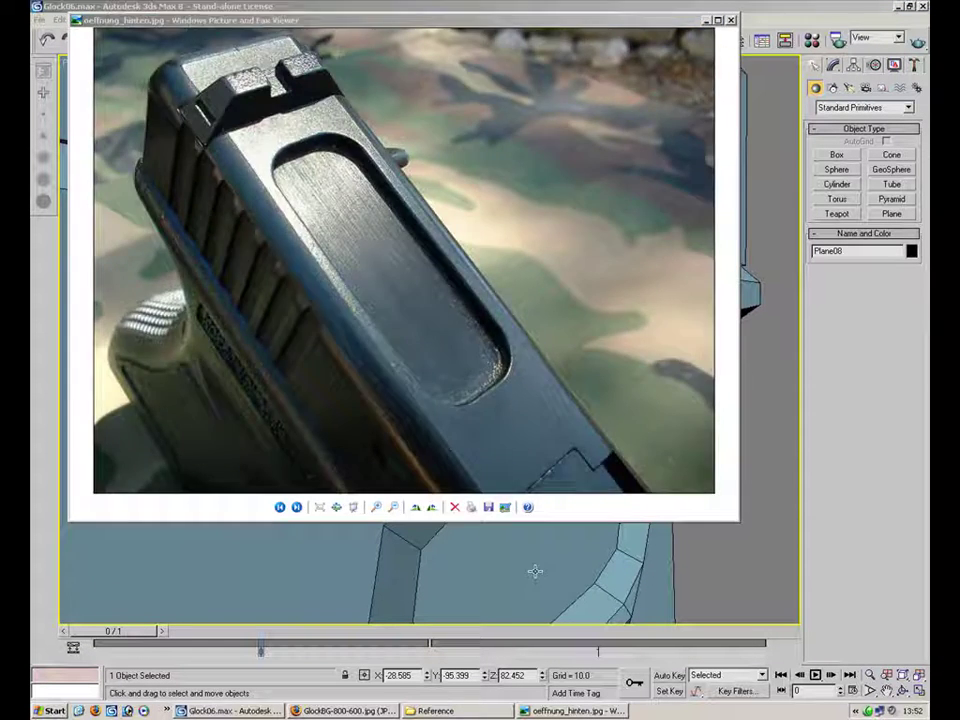
pyautogui.click(919, 690)
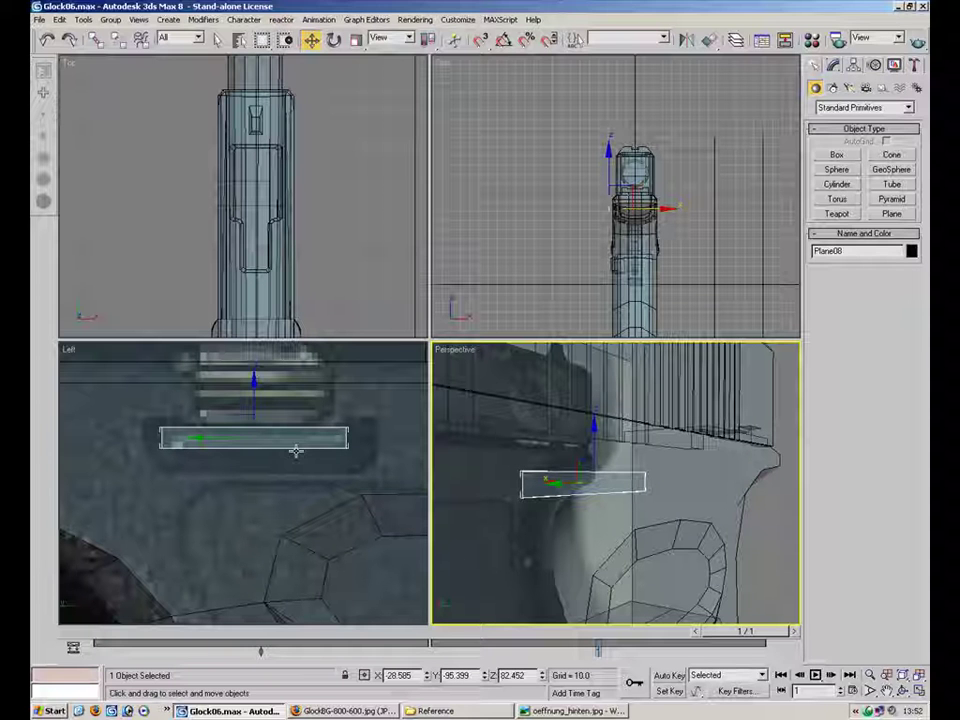
pyautogui.press('1')
pyautogui.click(368, 414)
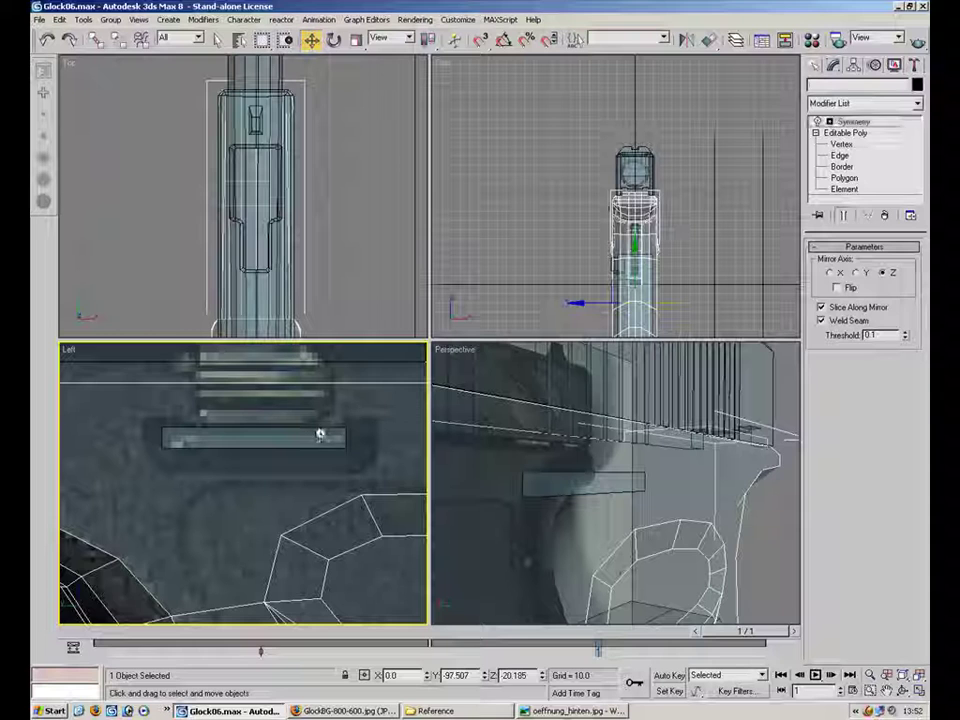
pyautogui.click(318, 438)
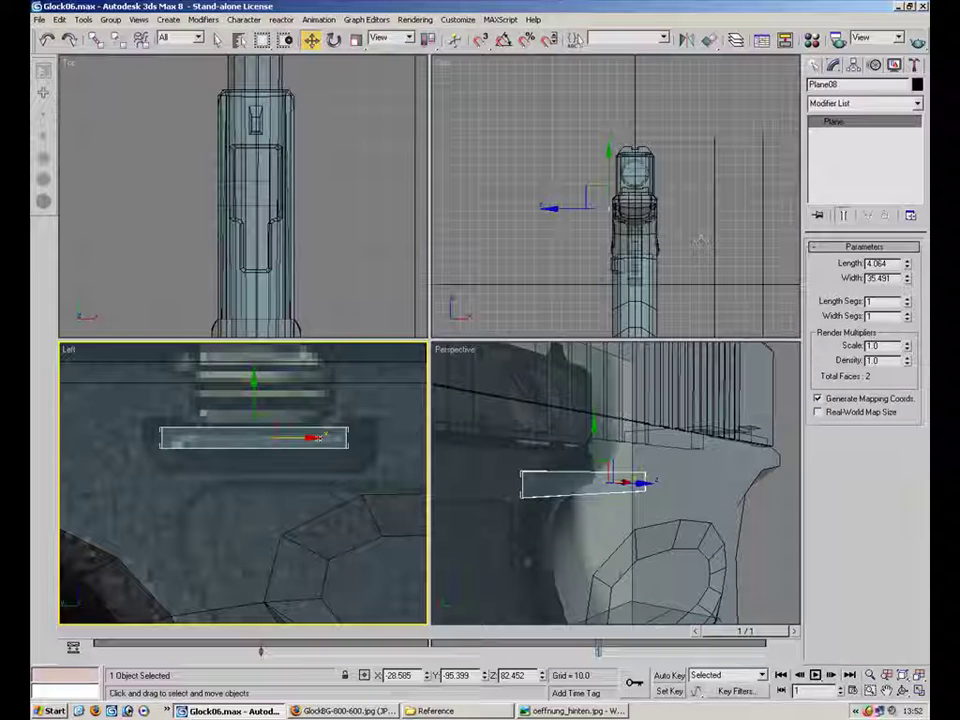
pyautogui.rightClick(405, 433)
pyautogui.moveTo(354, 551)
pyautogui.click(450, 561)
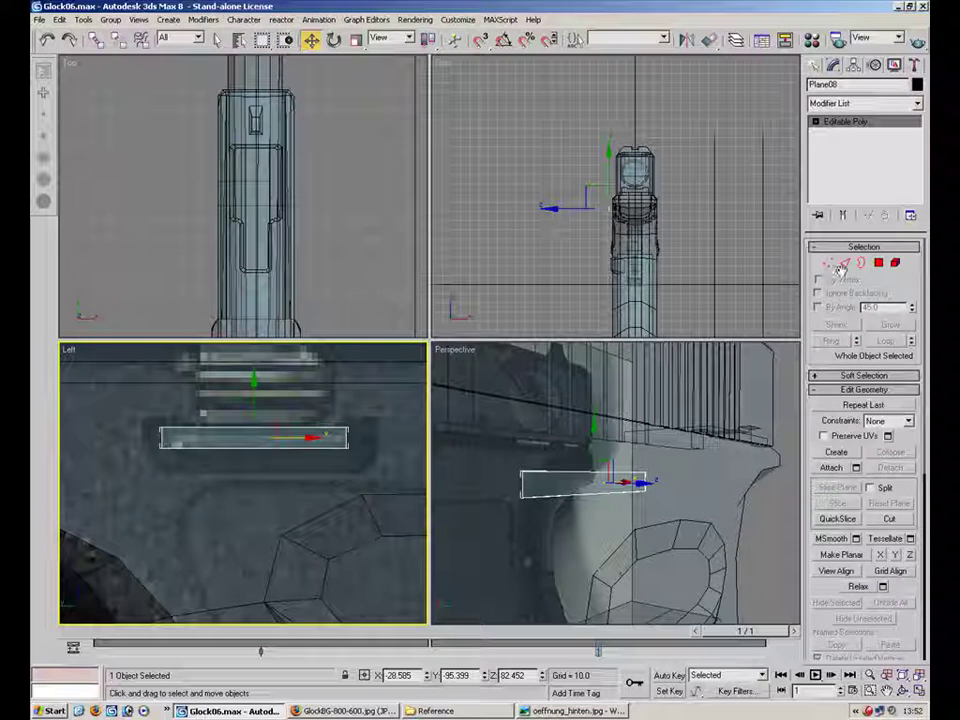
# Step: Extend the strip at both ends by extruding its two short edges outward to the lever's ends in the reference image
pyautogui.press('2')
pyautogui.click(352, 440)
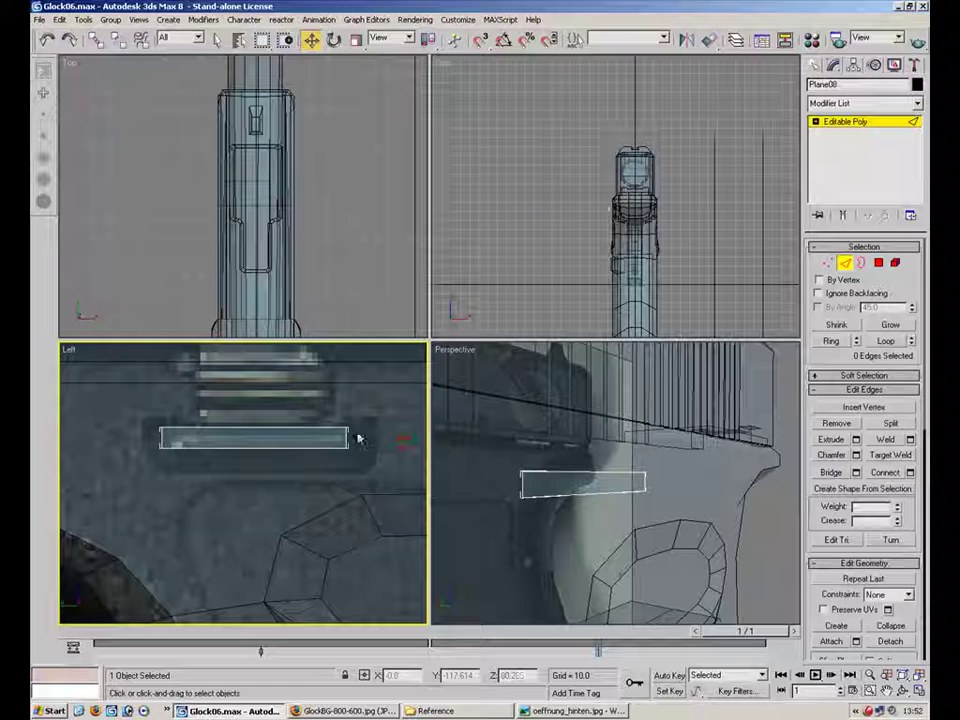
pyautogui.click(163, 437)
pyautogui.click(356, 39)
pyautogui.moveTo(213, 430); pyautogui.dragTo(248, 435)
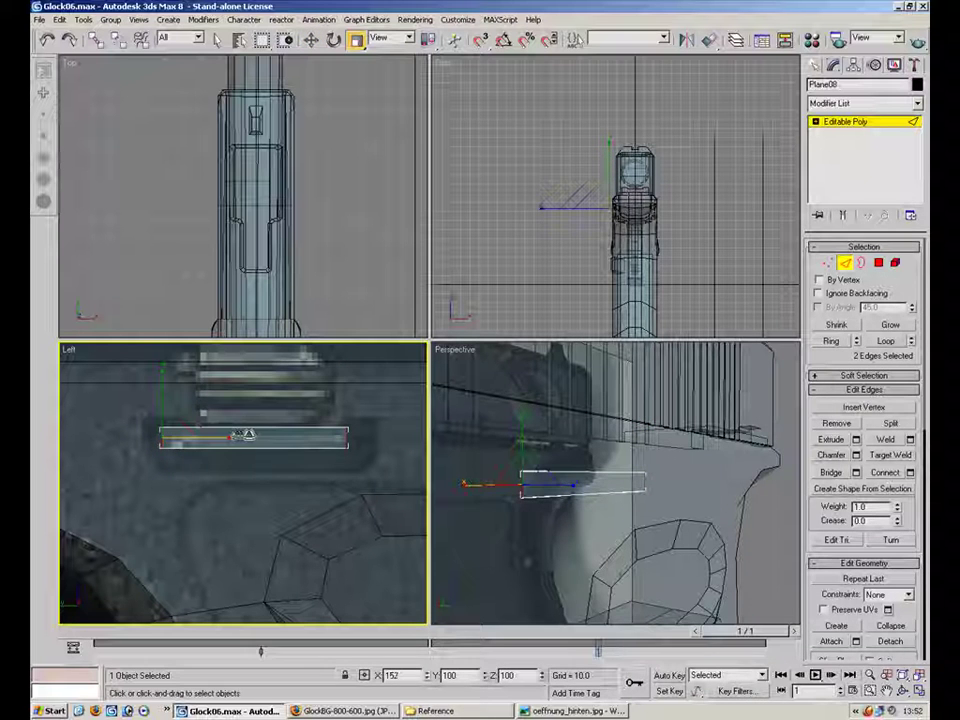
pyautogui.click(347, 437)
pyautogui.press('w')
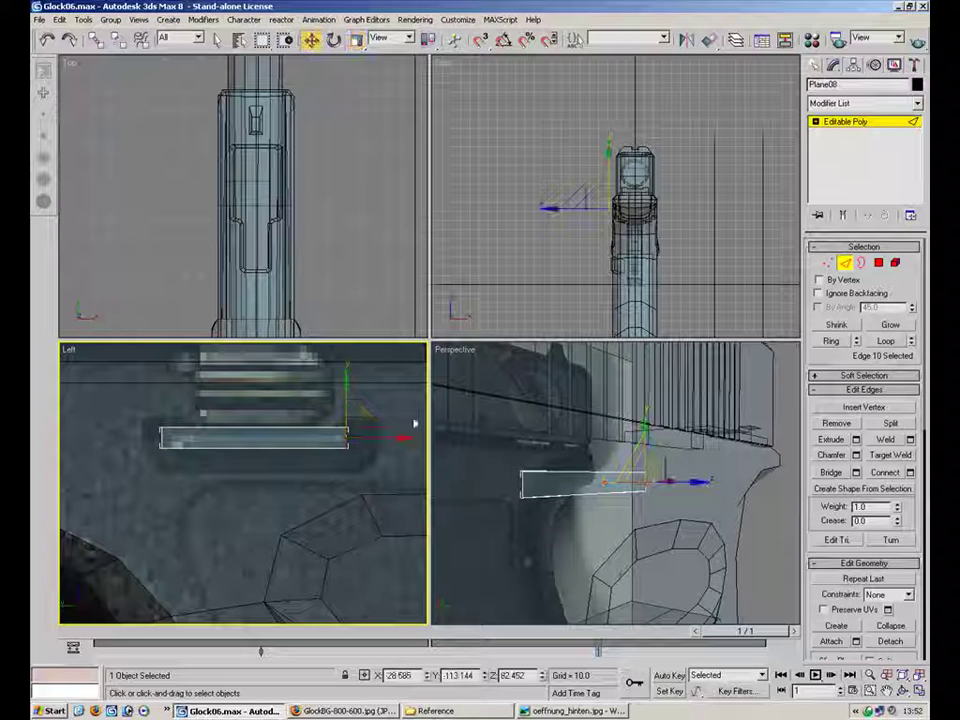
pyautogui.keyDown('shift'); pyautogui.moveTo(365, 437); pyautogui.dragTo(388, 437); pyautogui.keyUp('shift')
pyautogui.click(176, 444)
pyautogui.click(231, 414)
# Step: Try to taper the strip's middle section by scaling its four upper inner vertices closer together along X
pyautogui.press('1')
pyautogui.moveTo(176, 423); pyautogui.dragTo(156, 434)
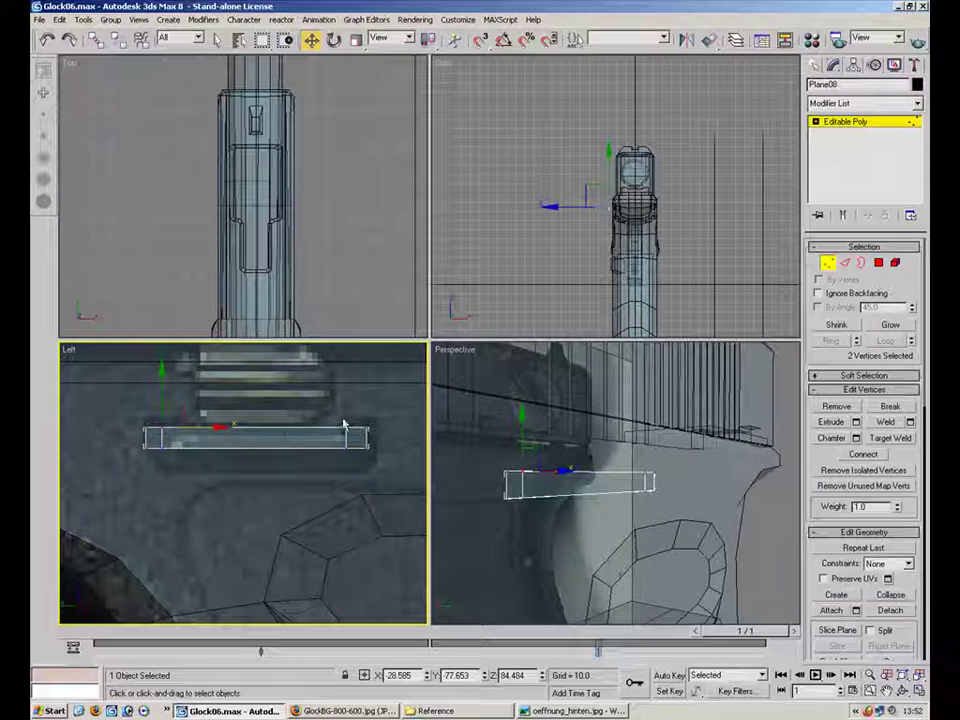
pyautogui.moveTo(349, 425); pyautogui.dragTo(154, 440)
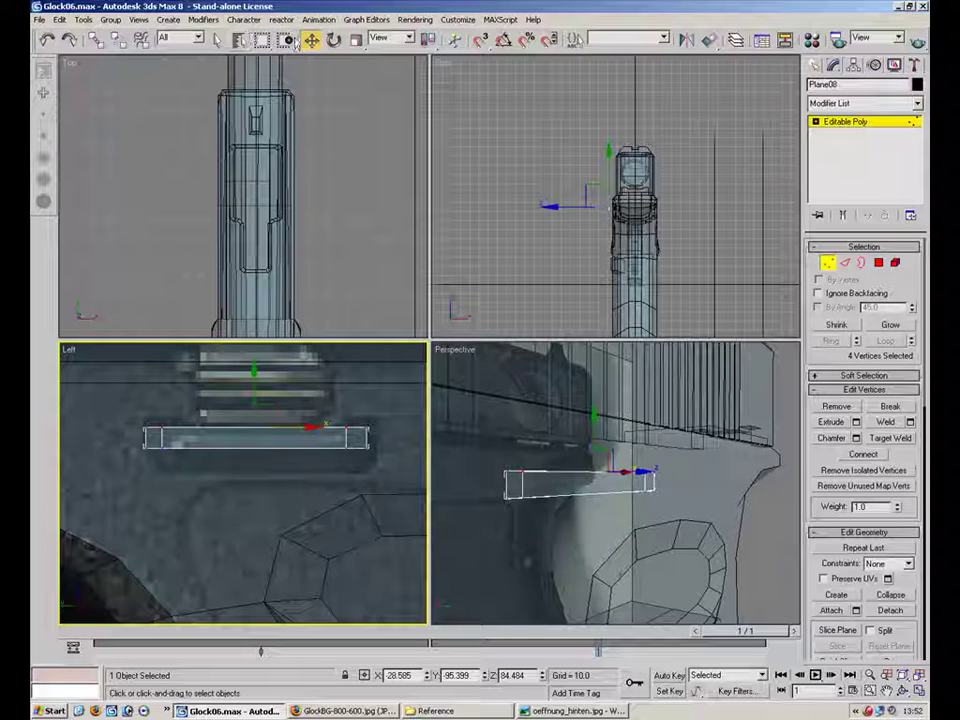
pyautogui.click(356, 41)
pyautogui.moveTo(328, 426); pyautogui.dragTo(313, 427)
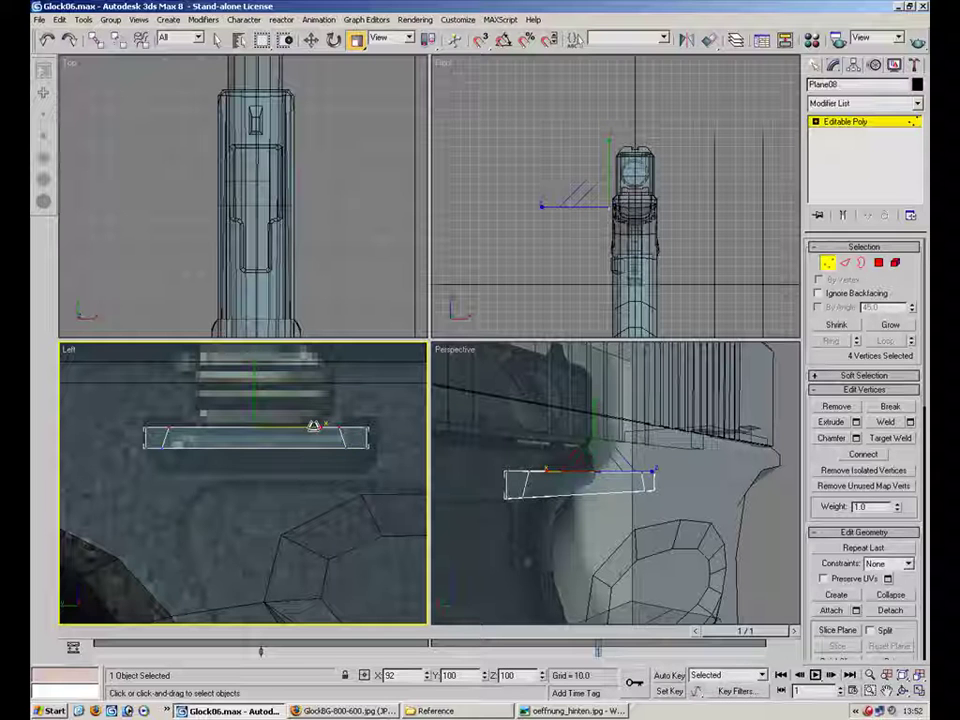
pyautogui.press('w')
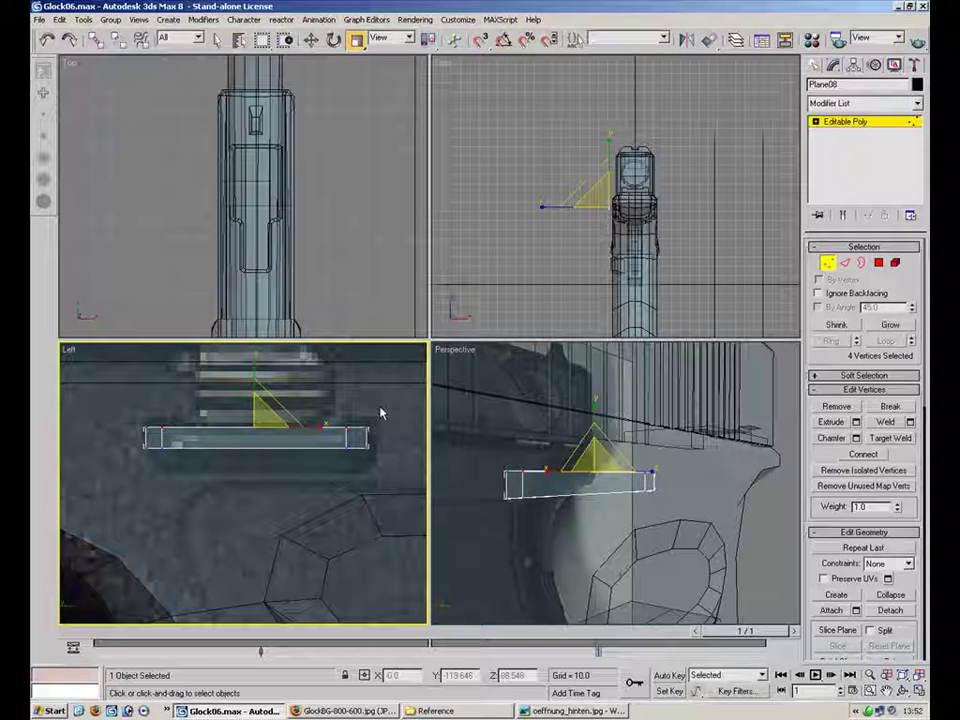
# Step: Extrude the lower edge of the strip's middle section downward to the lever's lower border in the reference image
pyautogui.press('2')
pyautogui.click(291, 449)
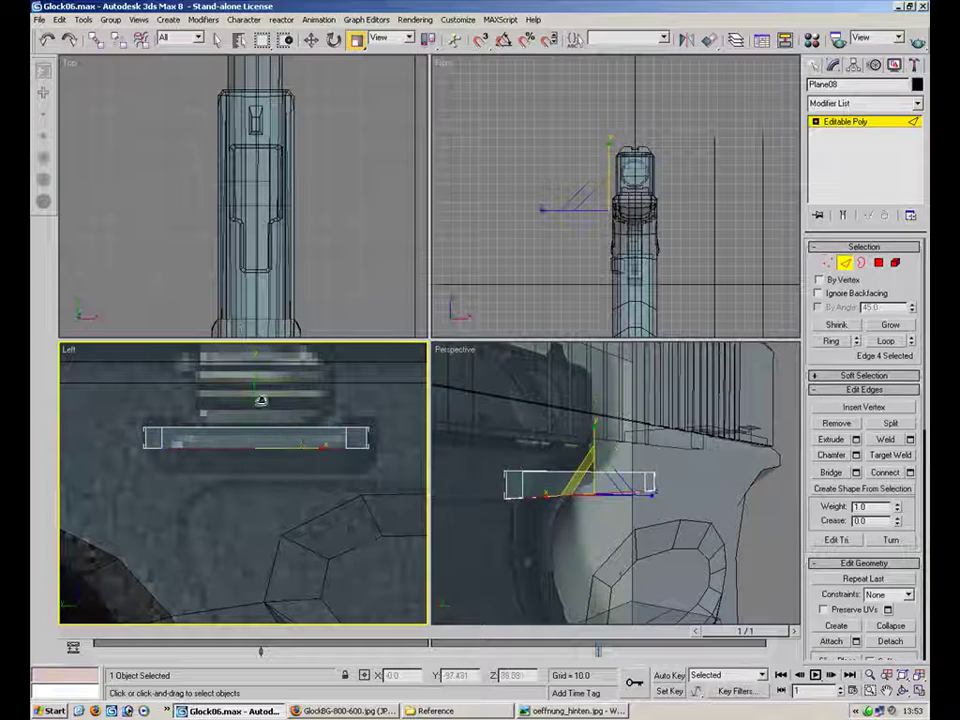
pyautogui.click(311, 40)
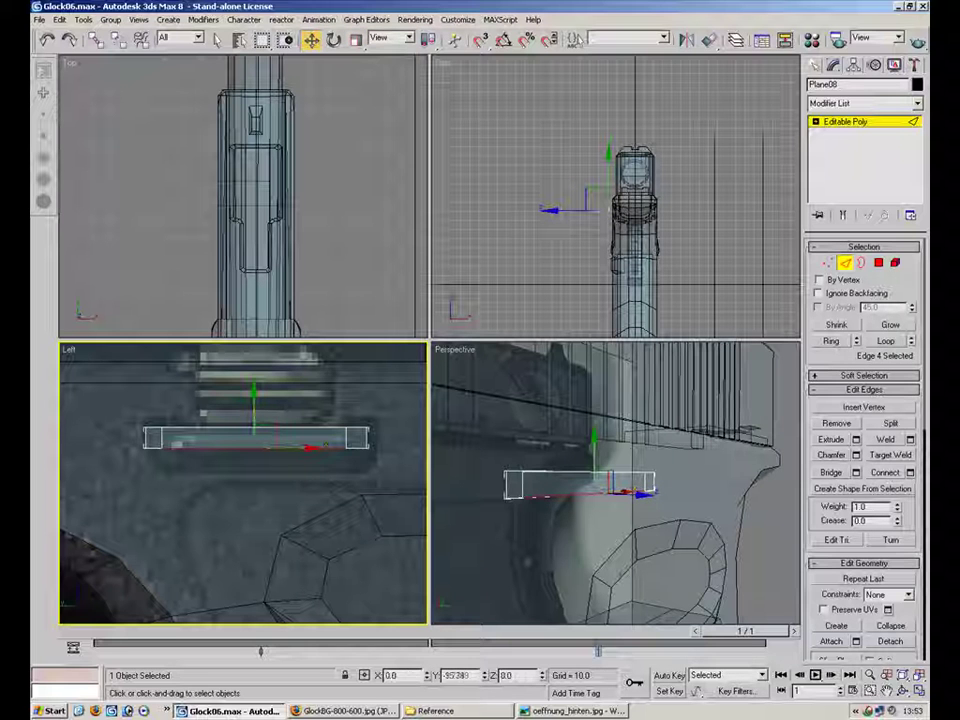
pyautogui.keyDown('shift'); pyautogui.moveTo(253, 410); pyautogui.dragTo(255, 438); pyautogui.keyUp('shift')
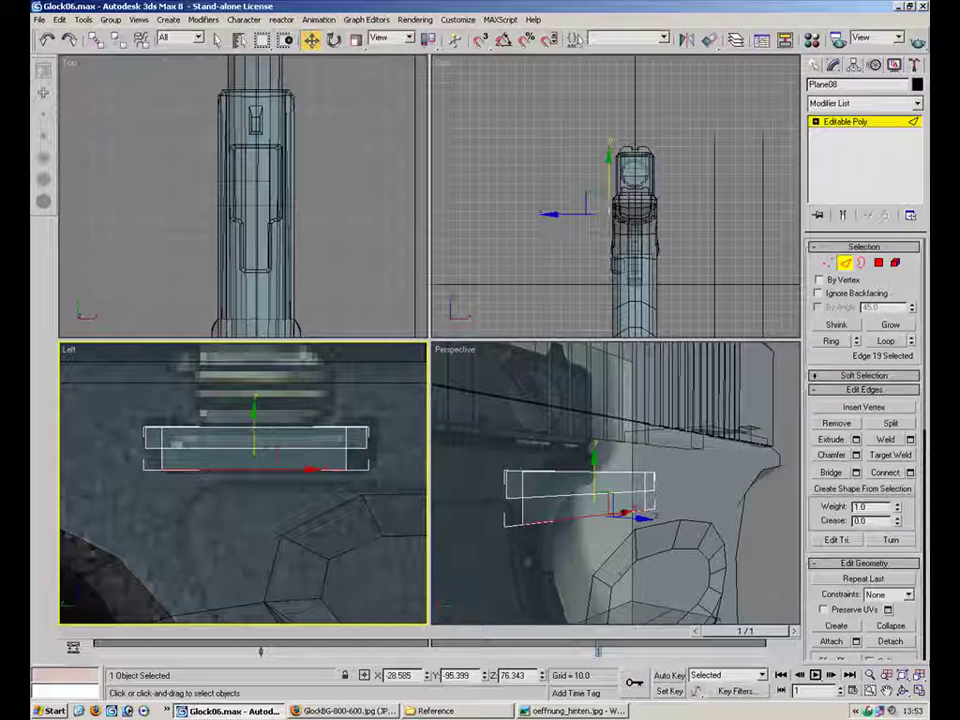
# Step: Push the lever's two outer end edges and its lower edge back toward the frame so the borders slope away
pyautogui.keyDown('ctrl'); pyautogui.moveTo(677, 460); pyautogui.dragTo(652, 498); pyautogui.keyUp('ctrl')
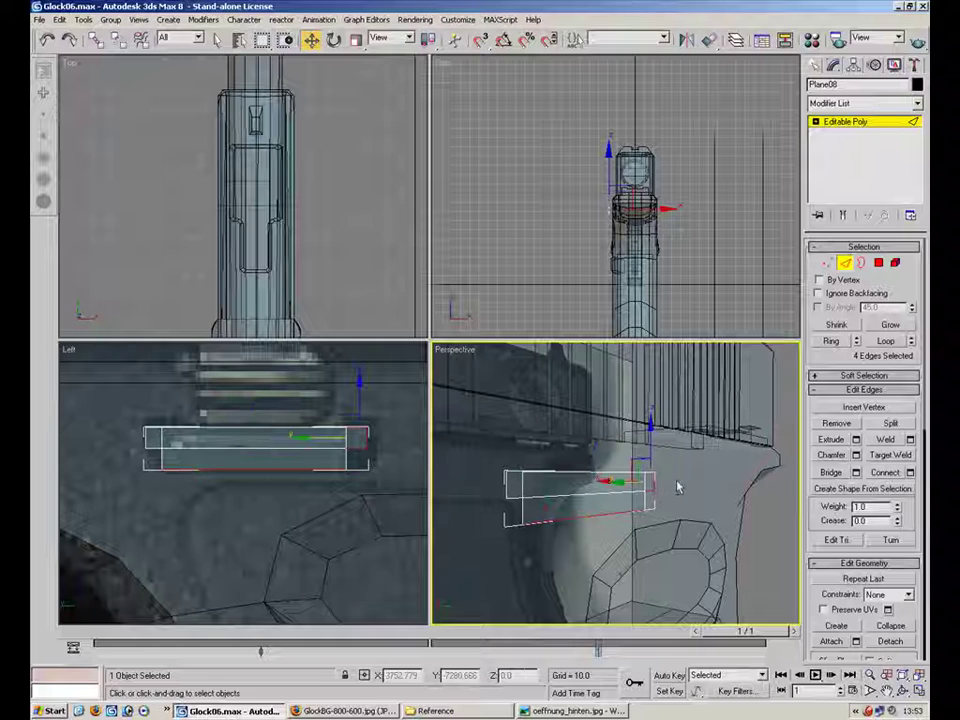
pyautogui.click(669, 506)
pyautogui.keyDown('ctrl'); pyautogui.click(607, 512); pyautogui.keyUp('ctrl')
pyautogui.keyDown('ctrl'); pyautogui.click(506, 486); pyautogui.keyUp('ctrl')
pyautogui.keyDown('alt'); pyautogui.moveTo(563, 492); pyautogui.dragTo(641, 500, button='middle'); pyautogui.keyUp('alt')
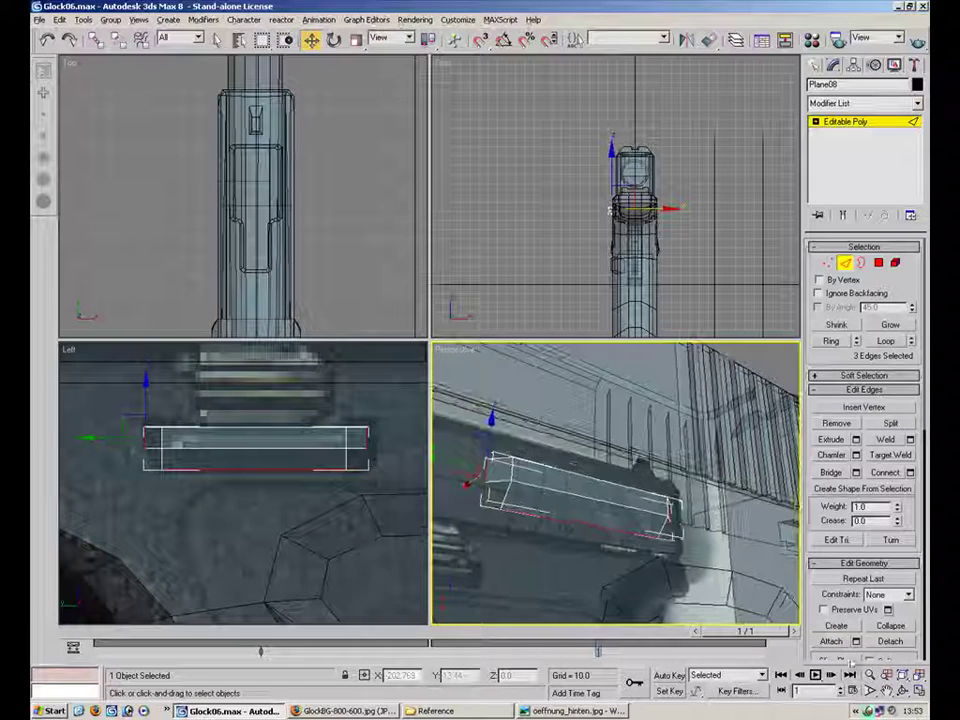
# Step: Move the whole lever object along X to about -27.3, closer against the frame
pyautogui.click(917, 691)
pyautogui.press(',')
pyautogui.moveTo(551, 354)
pyautogui.keyDown('alt'); pyautogui.mouseDown(button='middle')
pyautogui.moveTo(610, 367)
pyautogui.moveTo(640, 420)
pyautogui.mouseUp(button='middle'); pyautogui.keyUp('alt')
pyautogui.click(846, 262)
pyautogui.moveTo(339, 337); pyautogui.dragTo(322, 337)
pyautogui.keyDown('alt'); pyautogui.moveTo(431, 388); pyautogui.dragTo(430, 318, button='middle'); pyautogui.keyUp('alt')
pyautogui.press('.')
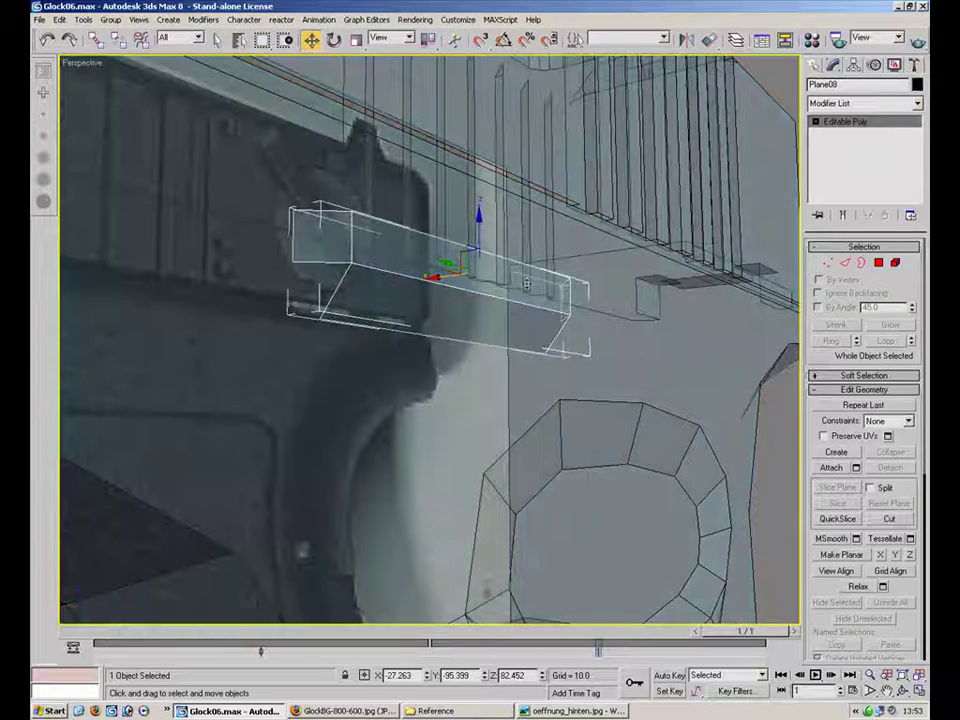
# Step: Create triangular polygons to fill the gaps at the lever's two lower corners
pyautogui.click(878, 262)
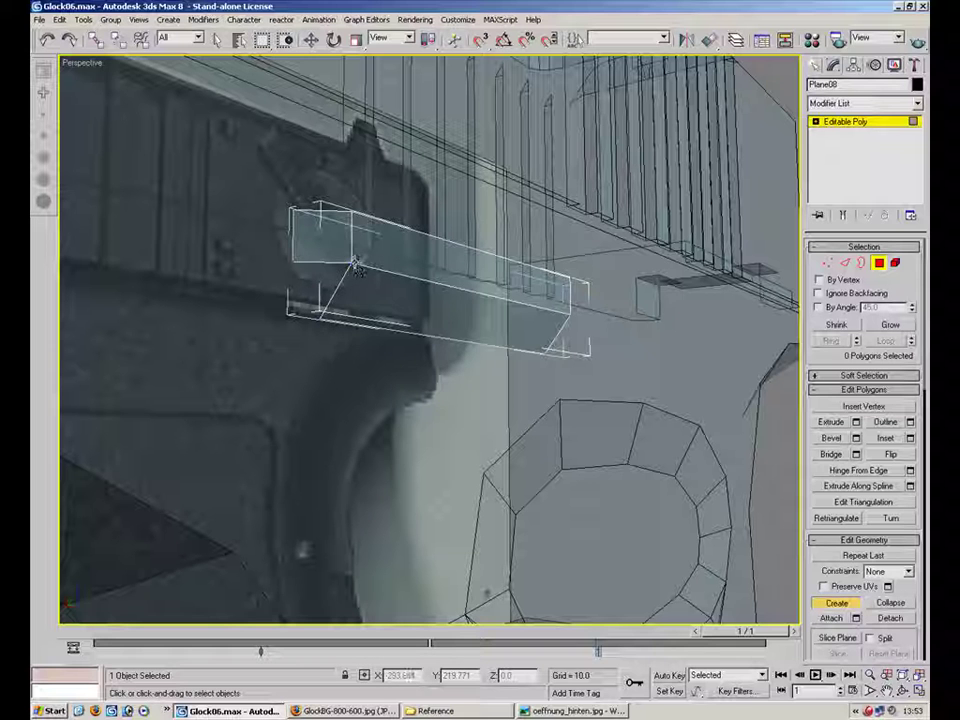
pyautogui.click(303, 266)
pyautogui.keyDown('alt'); pyautogui.moveTo(303, 266); pyautogui.dragTo(679, 354, button='middle'); pyautogui.keyUp('alt')
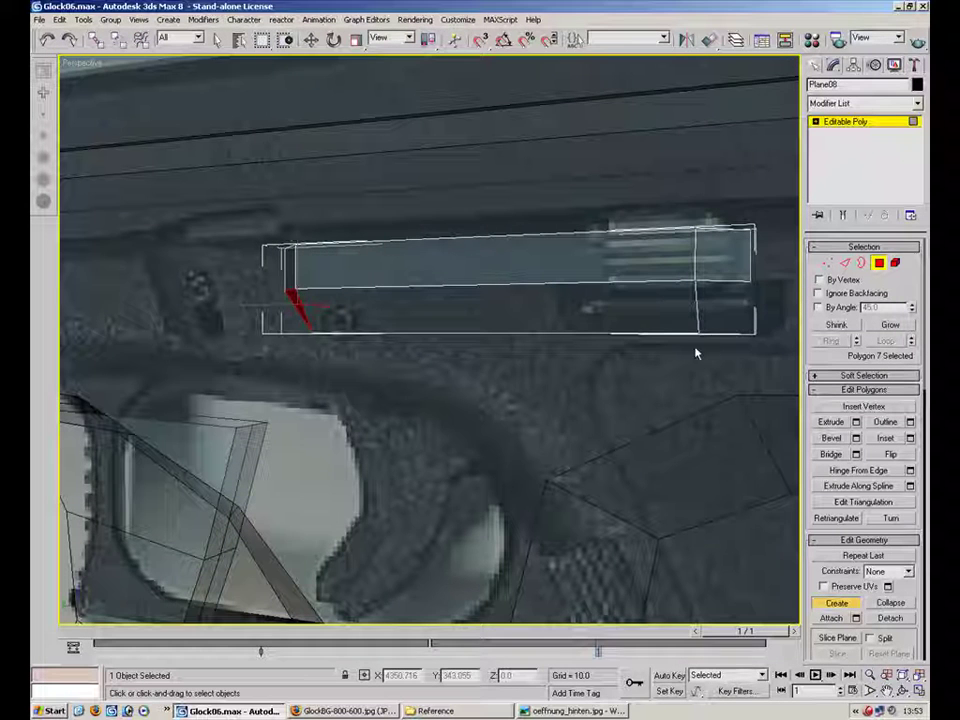
pyautogui.click(698, 282)
pyautogui.keyDown('alt'); pyautogui.moveTo(673, 272); pyautogui.dragTo(705, 289, button='middle'); pyautogui.keyUp('alt')
# Step: Extrude the upper edges of the lever's two sloped end faces upward by about 2.2
pyautogui.press('2')
pyautogui.click(685, 348)
pyautogui.keyDown('ctrl'); pyautogui.click(280, 237); pyautogui.keyUp('ctrl')
pyautogui.keyDown('shift'); pyautogui.moveTo(739, 217); pyautogui.dragTo(740, 190); pyautogui.keyUp('shift')
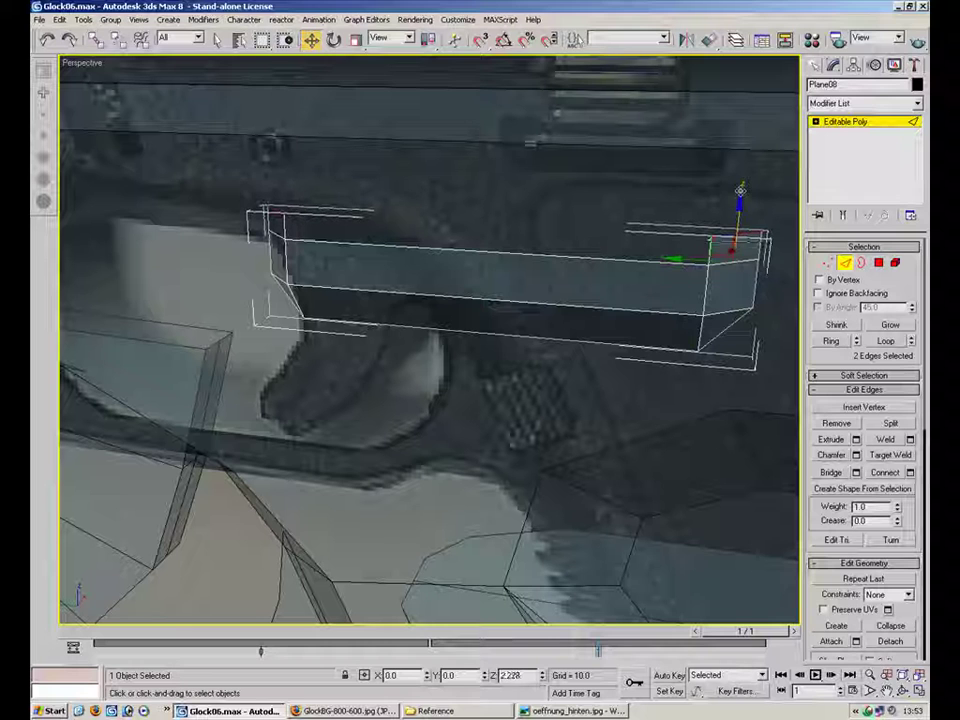
# Step: Browse the reference photos to examine the shape of the slide stop lever on the pistol's side
pyautogui.press('1')
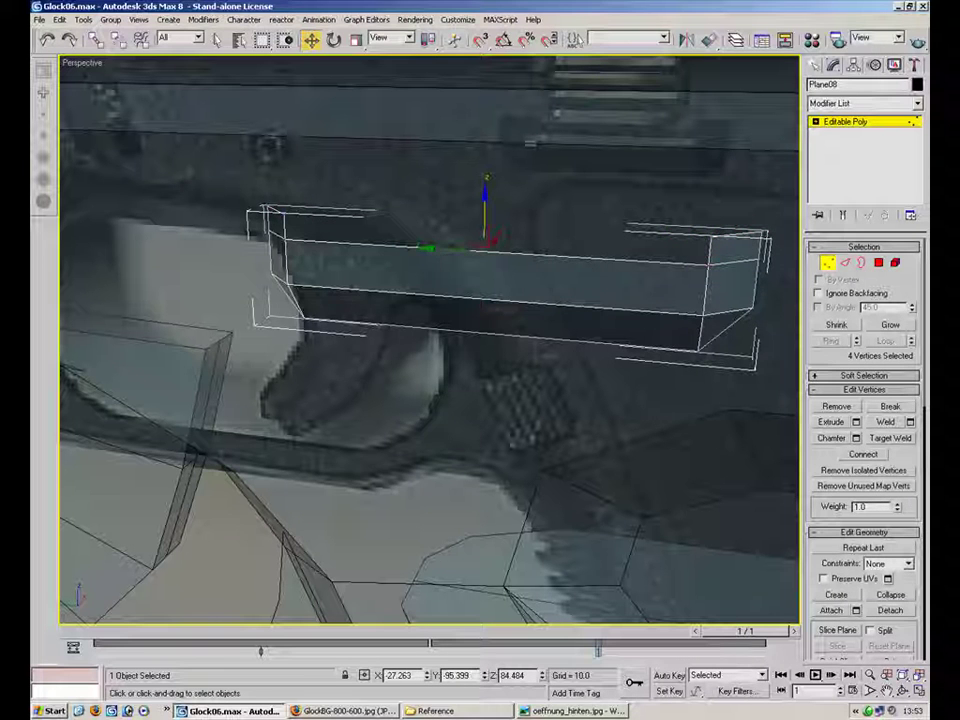
pyautogui.click(570, 711)
pyautogui.click(298, 508)
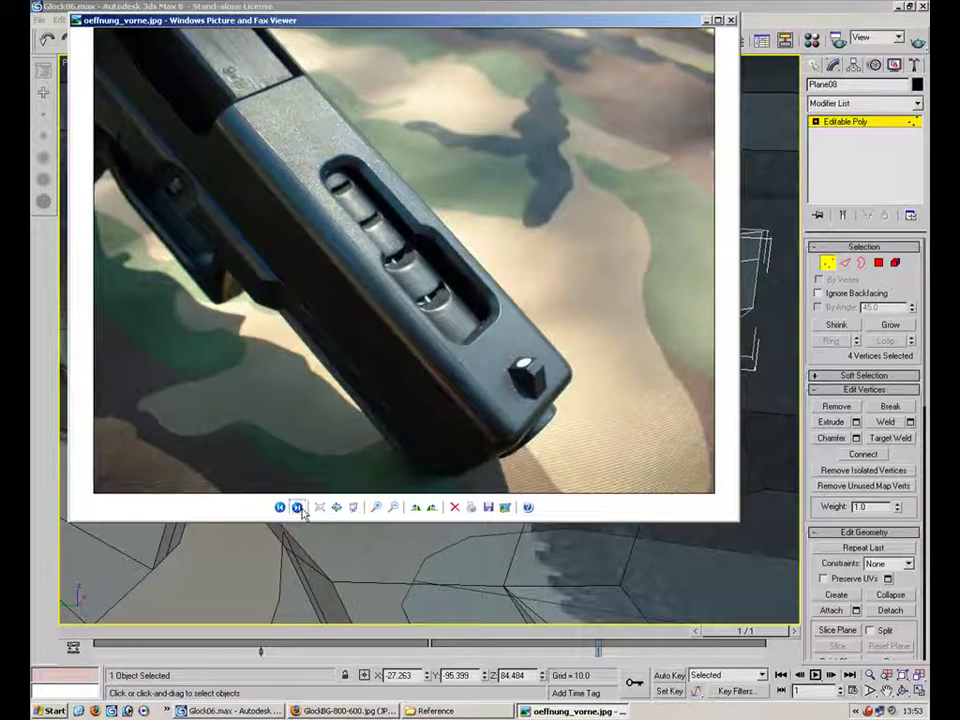
pyautogui.click(298, 508)
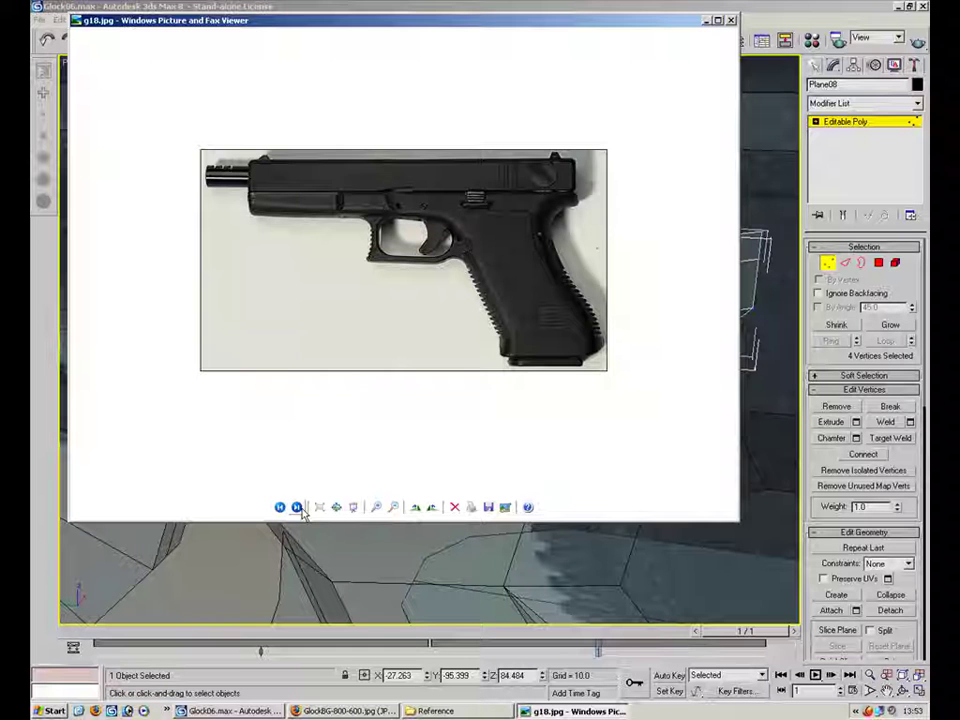
pyautogui.click(298, 508)
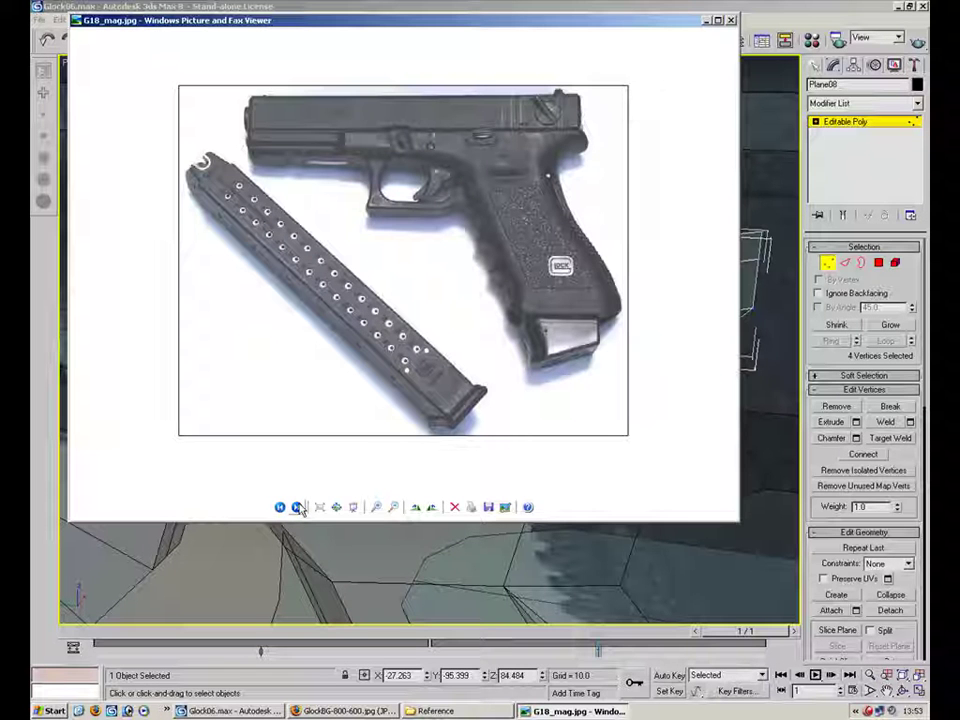
pyautogui.click(706, 22)
# Step: Set the X position of the two upper inner end vertices to -23.997, matching the outer end vertices
pyautogui.keyDown('alt'); pyautogui.moveTo(657, 225); pyautogui.dragTo(688, 315, button='middle'); pyautogui.keyUp('alt')
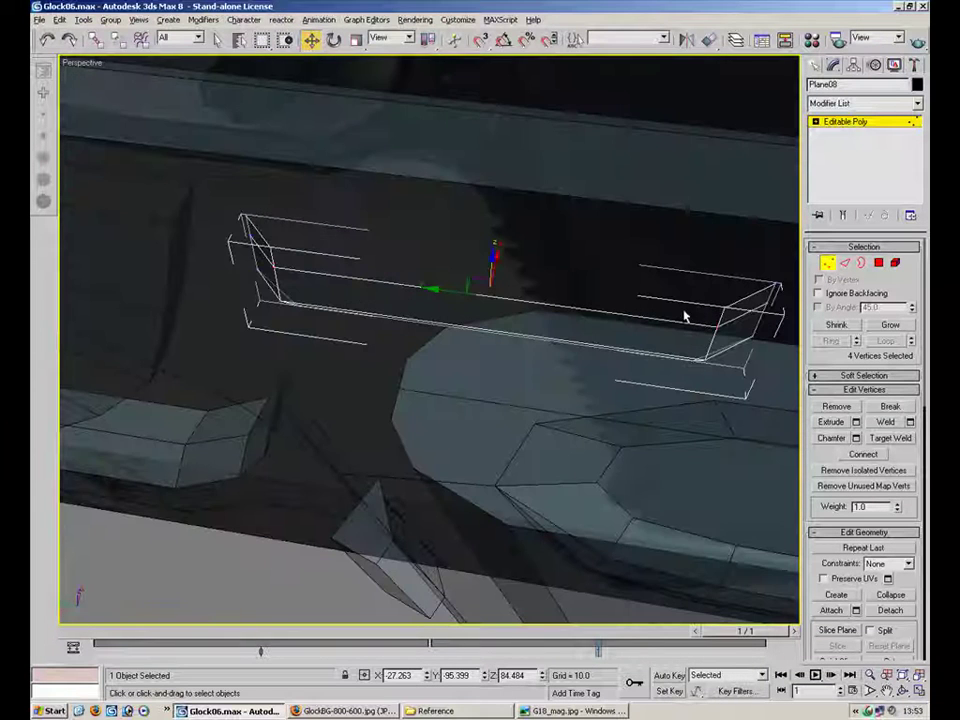
pyautogui.click(724, 308)
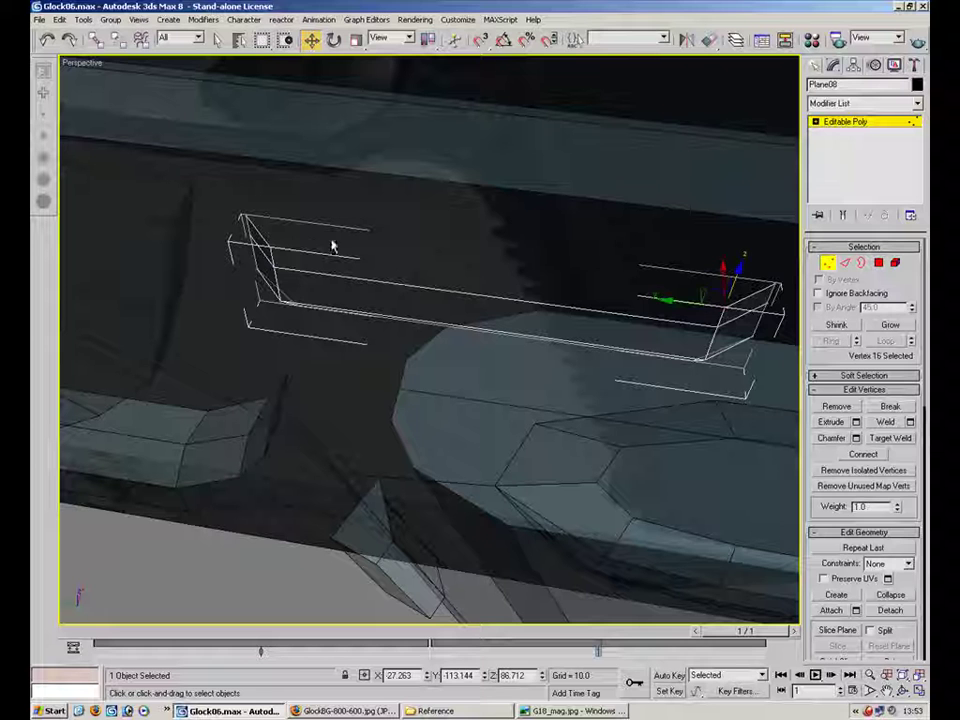
pyautogui.keyDown('ctrl'); pyautogui.click(277, 259); pyautogui.keyUp('ctrl')
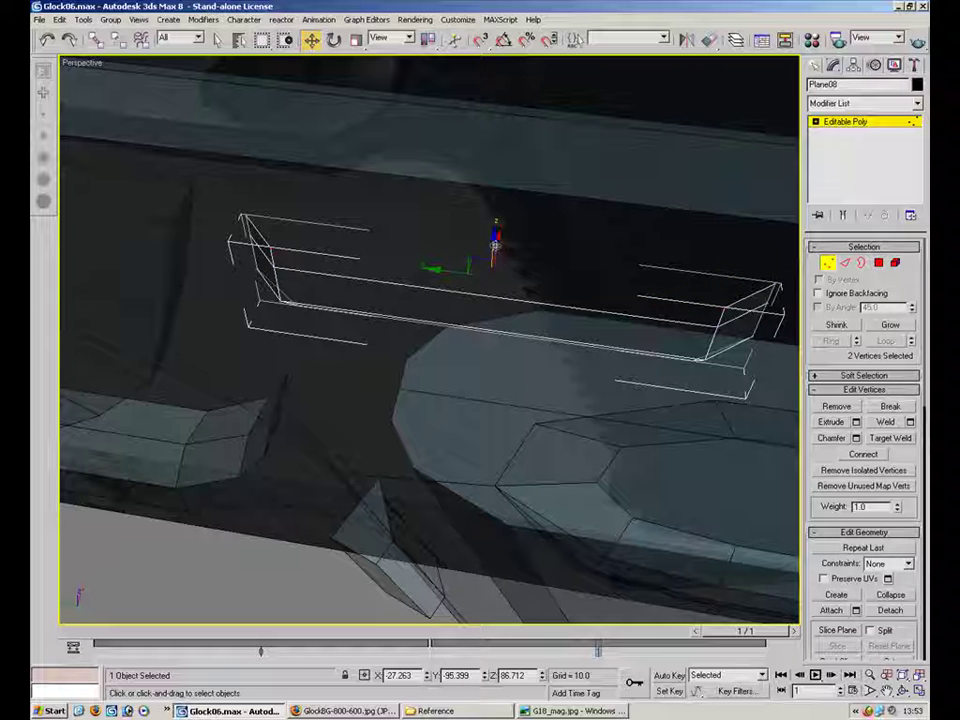
pyautogui.moveTo(499, 244); pyautogui.dragTo(508, 222)
pyautogui.keyDown('alt'); pyautogui.moveTo(524, 278); pyautogui.dragTo(358, 339, button='middle'); pyautogui.keyUp('alt')
pyautogui.click(285, 378)
pyautogui.doubleClick(398, 675)
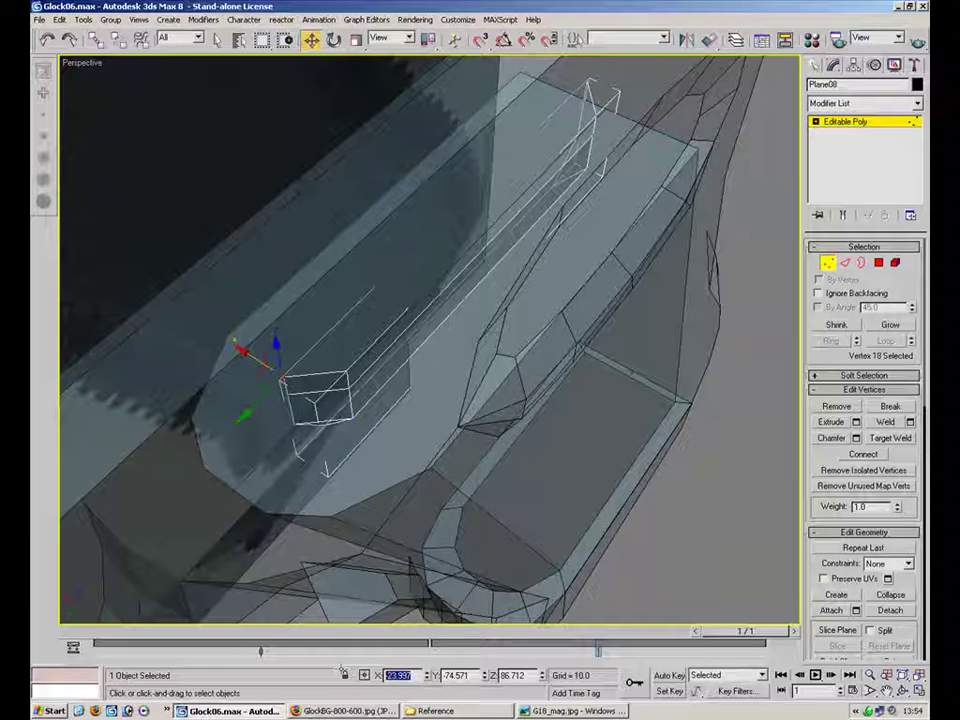
pyautogui.moveTo(336, 375); pyautogui.dragTo(336, 377)
pyautogui.keyDown('alt'); pyautogui.moveTo(600, 169); pyautogui.dragTo(523, 137, button='middle'); pyautogui.keyUp('alt')
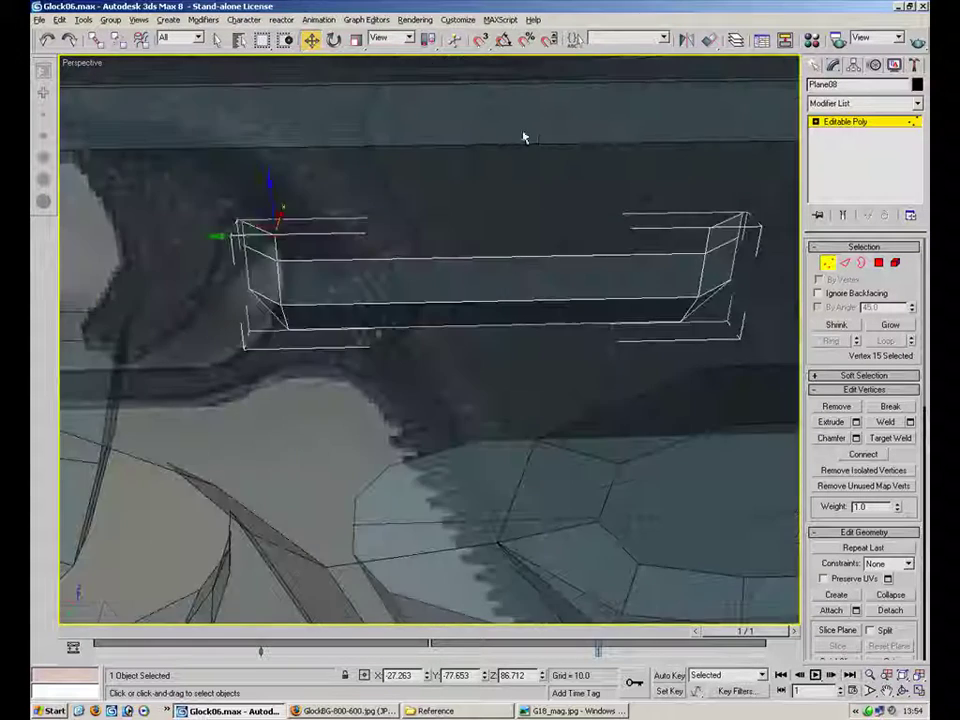
pyautogui.keyDown('ctrl'); pyautogui.moveTo(735, 222); pyautogui.dragTo(690, 244); pyautogui.keyUp('ctrl')
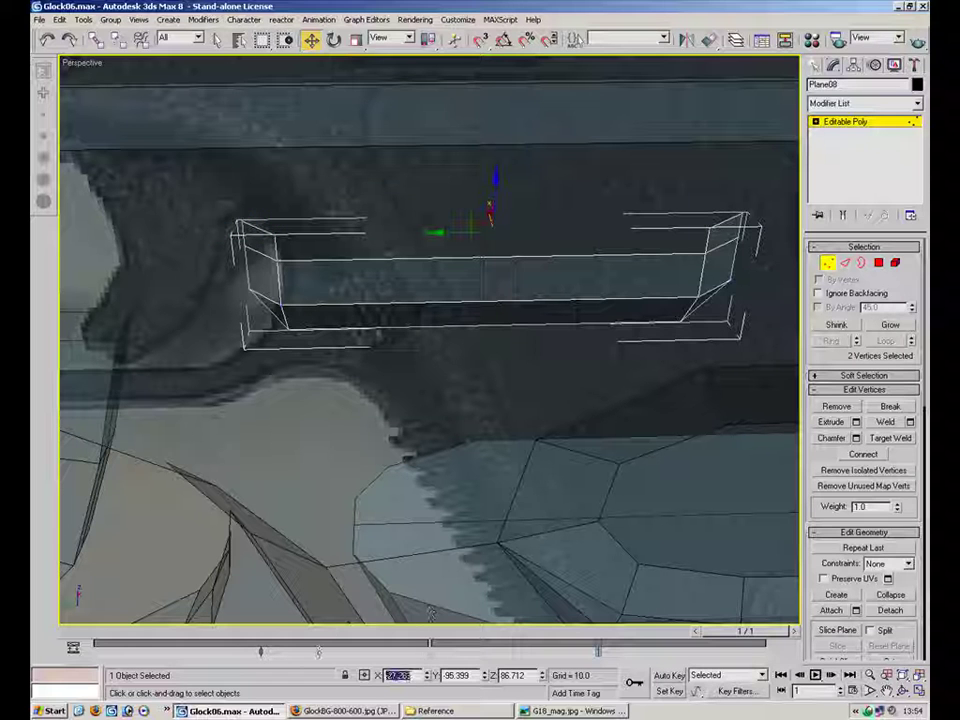
pyautogui.keyDown('alt'); pyautogui.moveTo(499, 283); pyautogui.dragTo(472, 265, button='middle'); pyautogui.keyUp('alt')
# Step: Chamfer the two inner corner vertices where the lever's upper edge meets its raised ends
pyautogui.click(690, 240)
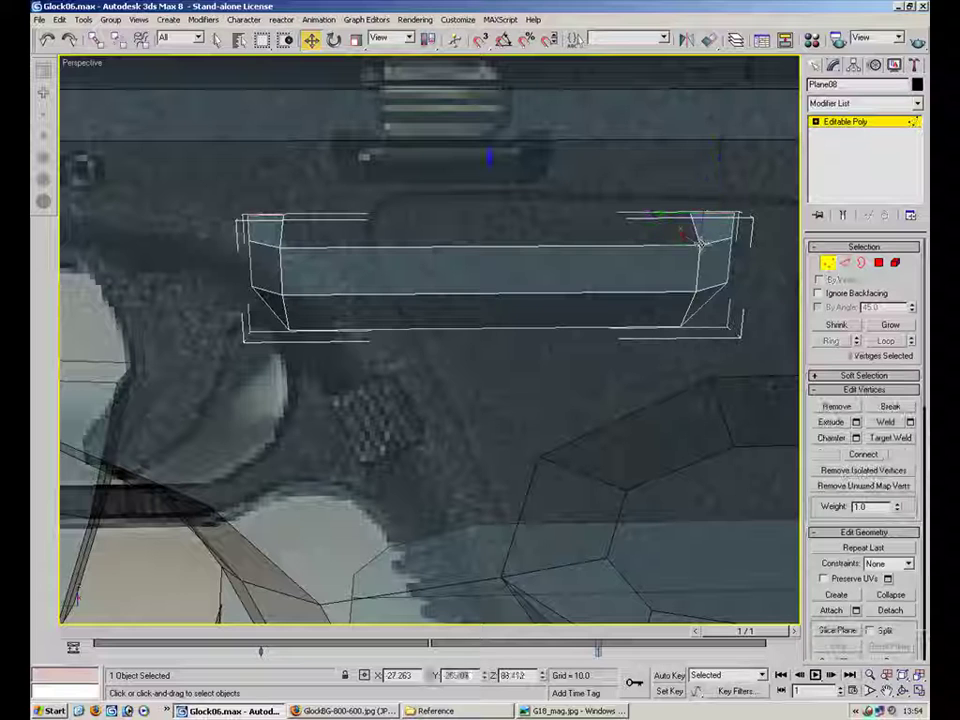
pyautogui.keyDown('ctrl'); pyautogui.click(286, 248); pyautogui.keyUp('ctrl')
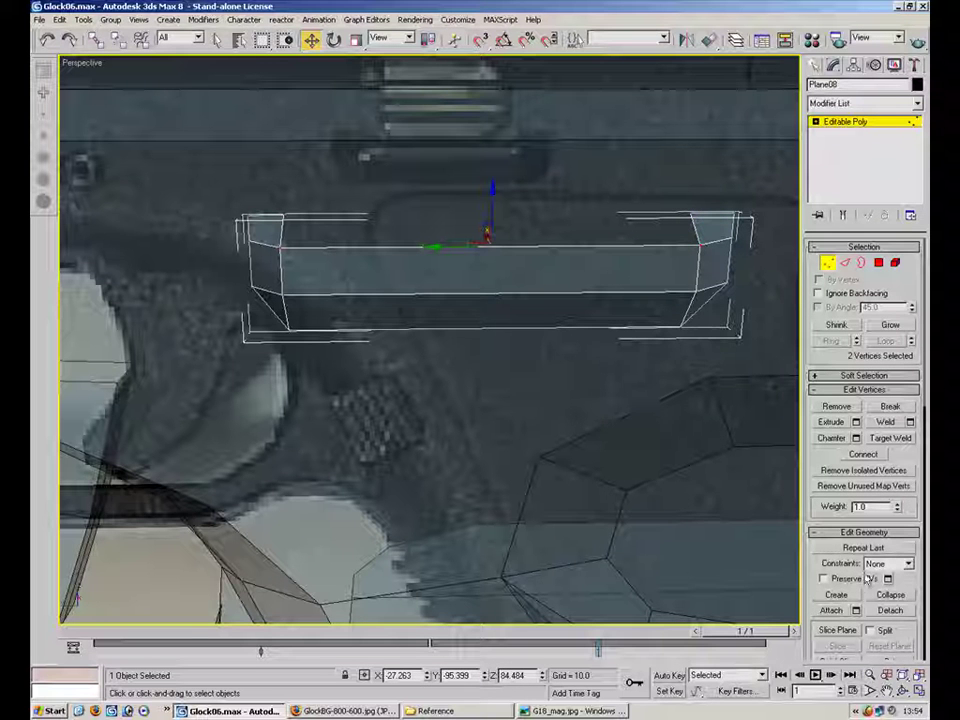
pyautogui.click(831, 438)
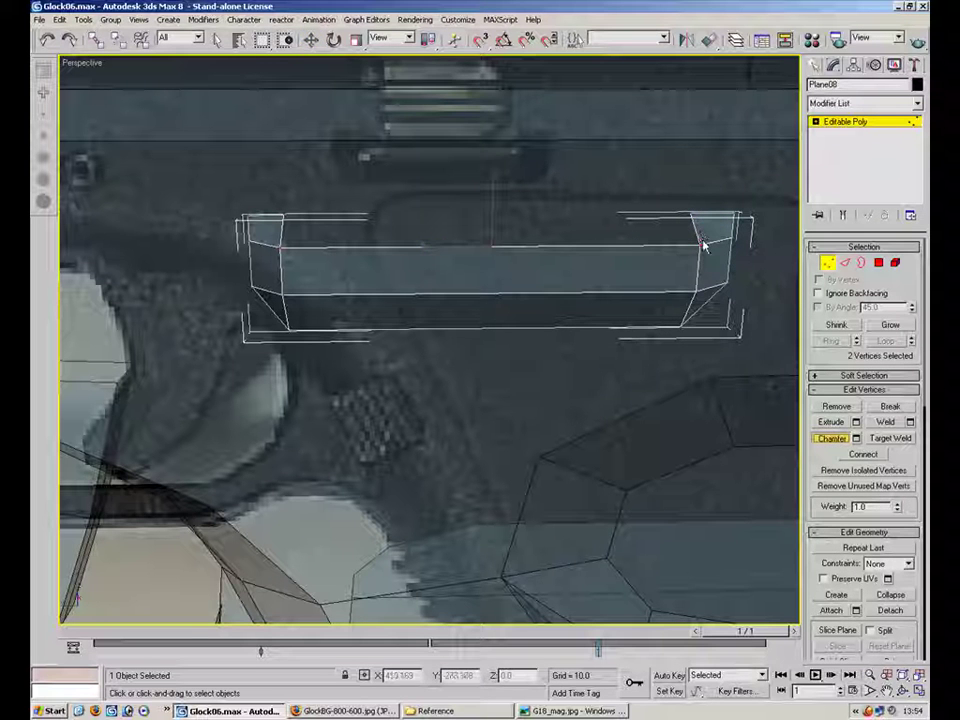
pyautogui.moveTo(701, 244); pyautogui.dragTo(703, 237)
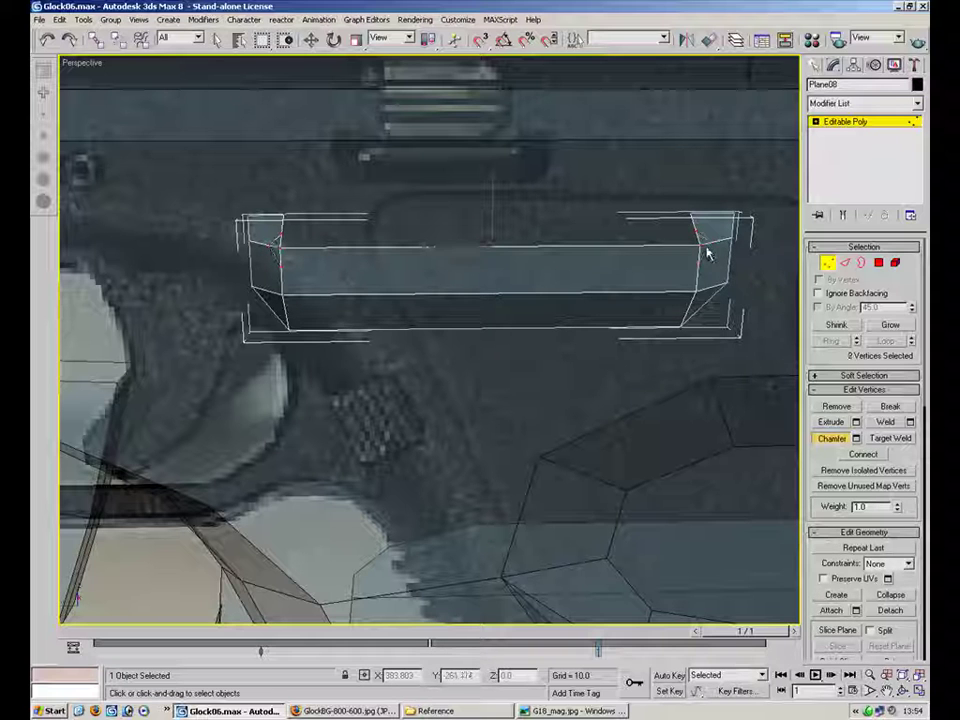
pyautogui.moveTo(702, 245); pyautogui.dragTo(703, 241)
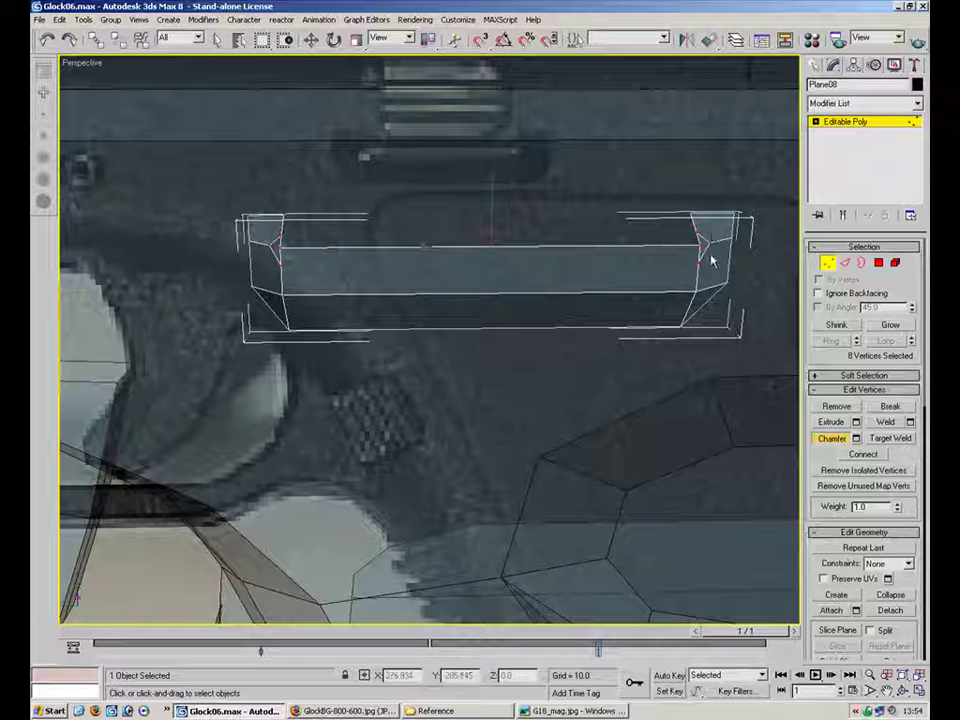
pyautogui.click(698, 241)
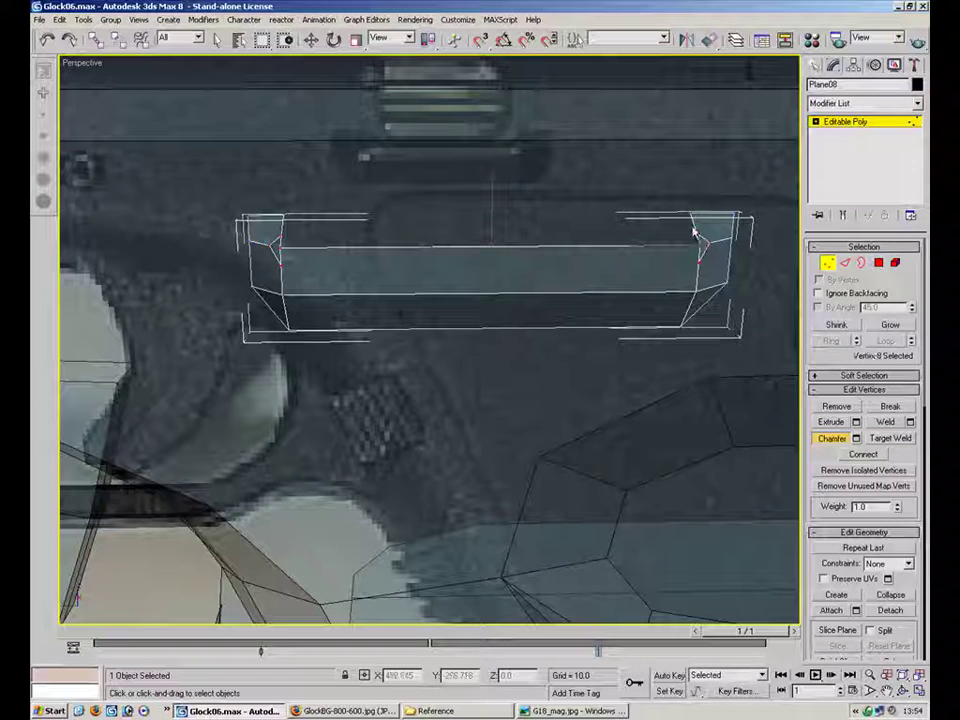
pyautogui.keyDown('ctrl'); pyautogui.click(281, 247); pyautogui.keyUp('ctrl')
pyautogui.click(356, 41)
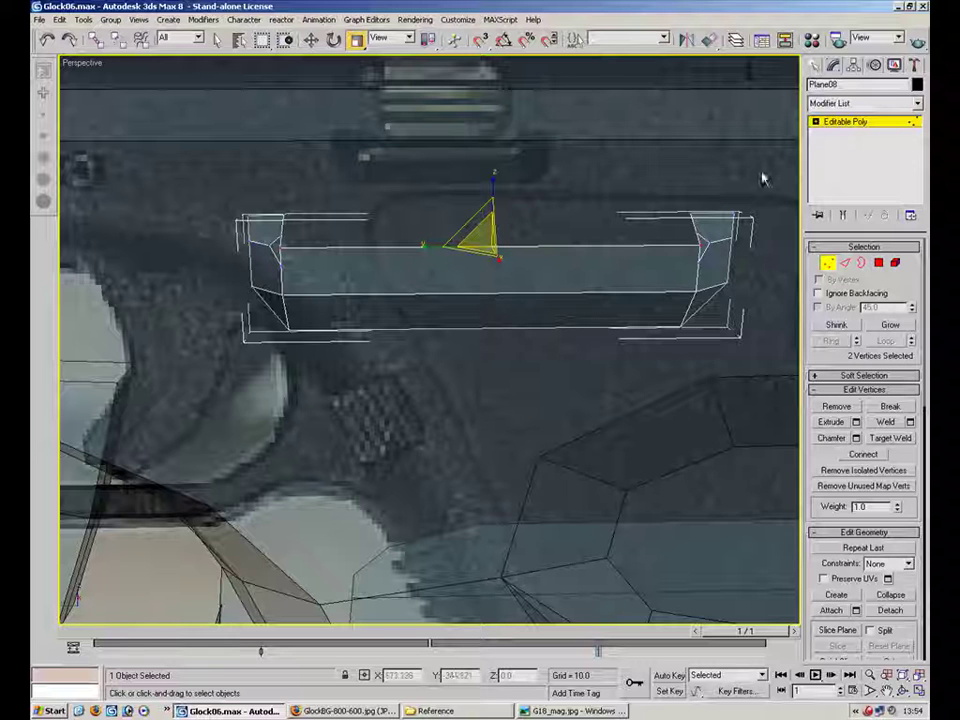
pyautogui.hotkey('ctrl', 'a')
pyautogui.click(885, 422)
pyautogui.hotkey('ctrl', 'z')
pyautogui.click(326, 243)
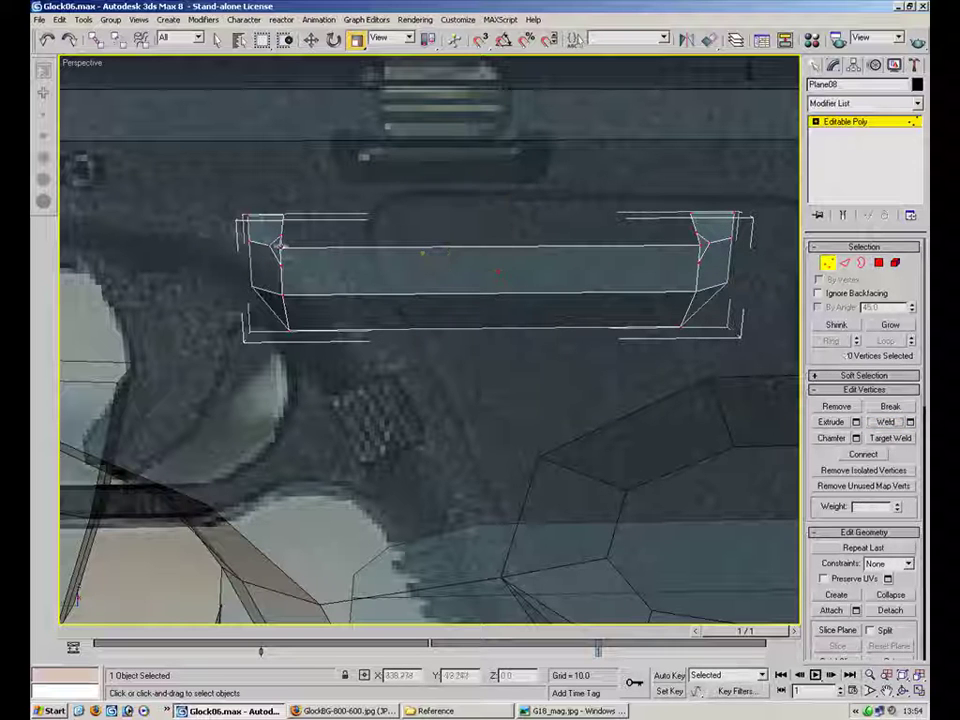
pyautogui.click(281, 246)
pyautogui.click(312, 41)
pyautogui.moveTo(233, 247); pyautogui.dragTo(213, 246)
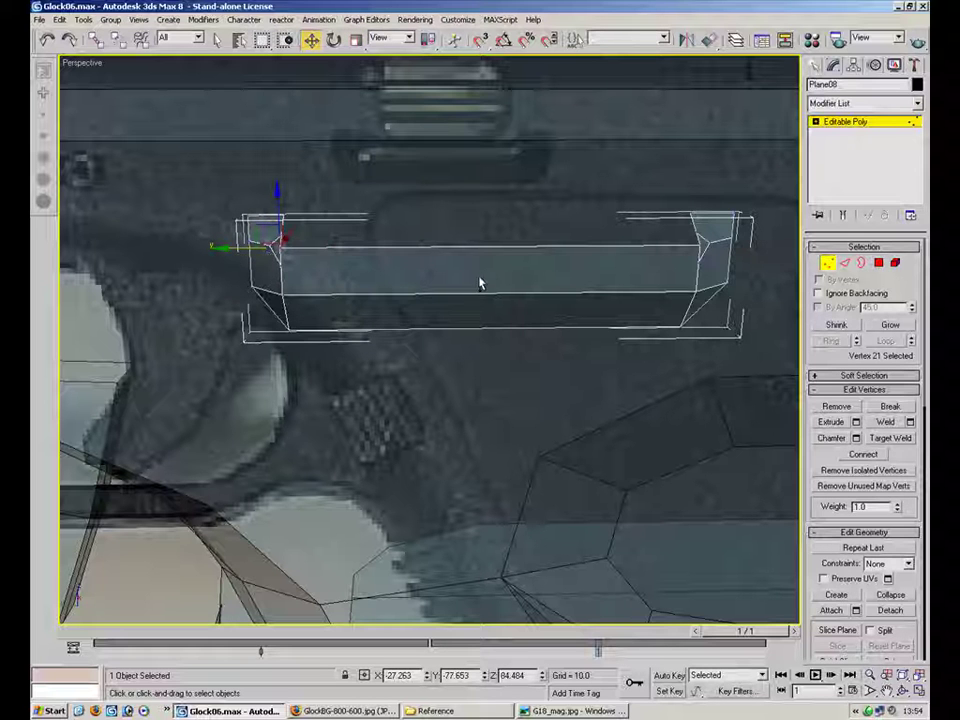
# Step: Weld the coincident vertices of the whole lever and scale the two inner corner vertices toward each other along the upper edge
pyautogui.hotkey('ctrl', 'a')
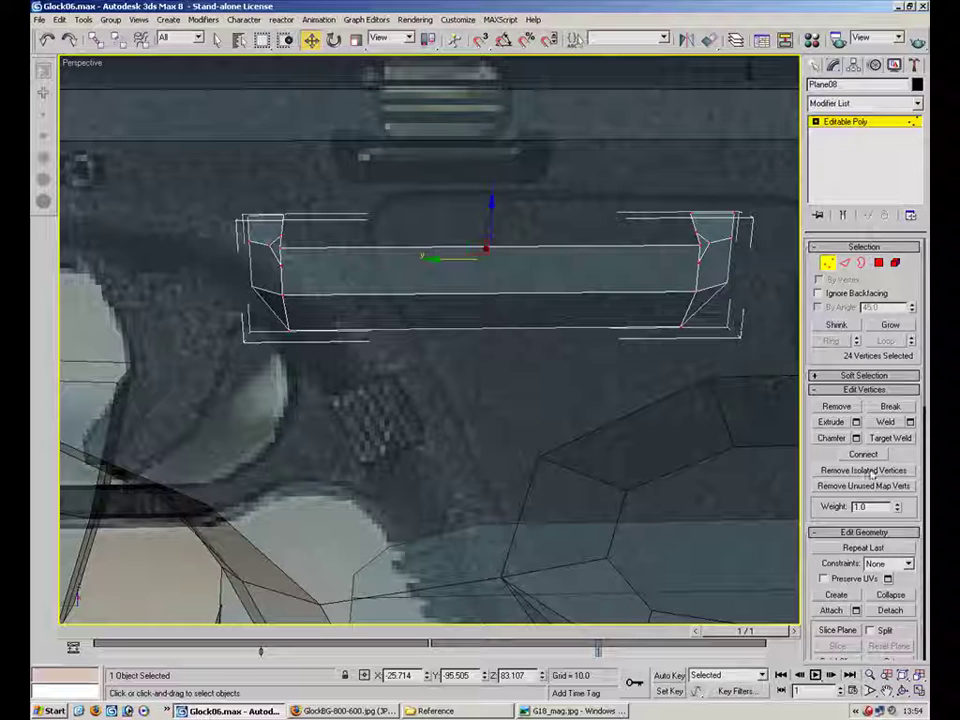
pyautogui.click(886, 423)
pyautogui.click(700, 241)
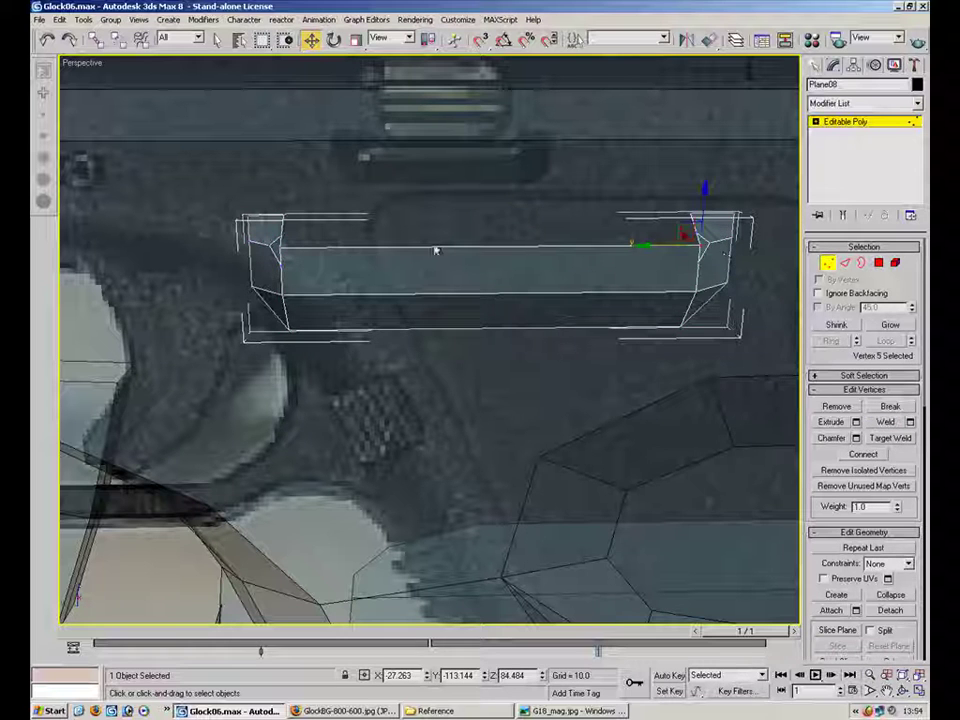
pyautogui.keyDown('ctrl'); pyautogui.click(284, 247); pyautogui.keyUp('ctrl')
pyautogui.click(356, 41)
pyautogui.moveTo(414, 234); pyautogui.dragTo(425, 250)
# Step: Target-weld the surplus chamfer vertices at both ends of the lever into the neighbouring corner vertices
pyautogui.scroll(5, 407, 317)
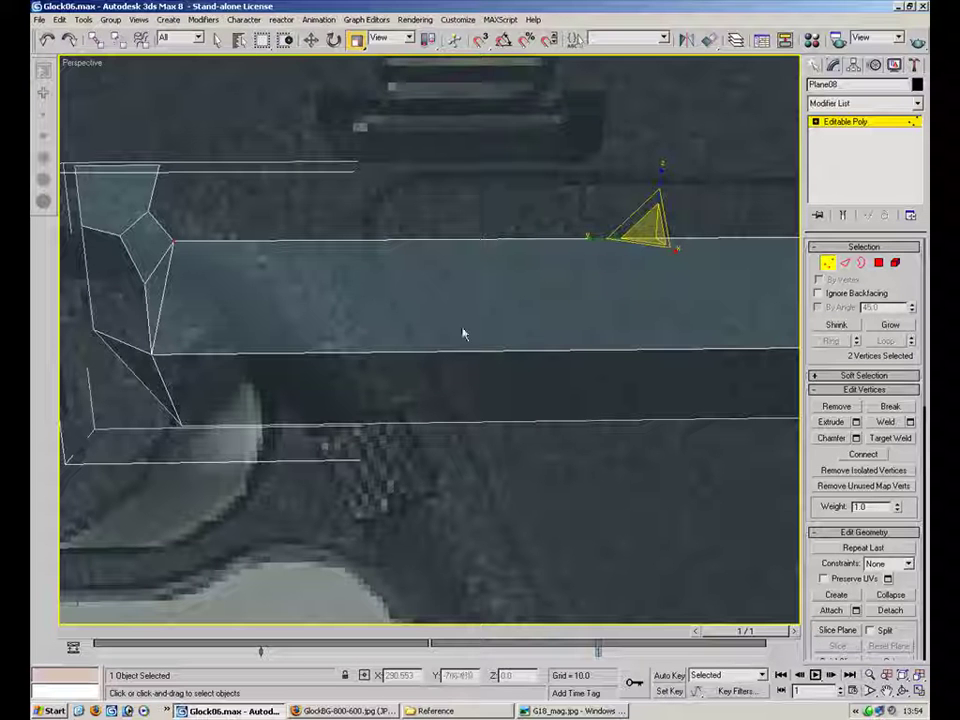
pyautogui.click(890, 437)
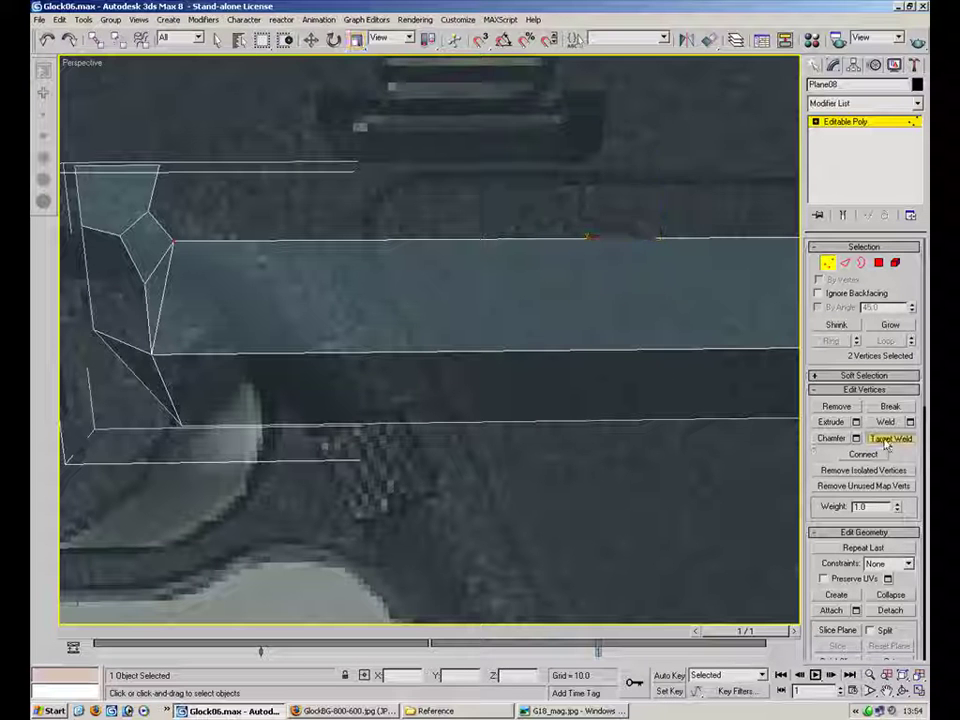
pyautogui.click(172, 242)
pyautogui.click(120, 233)
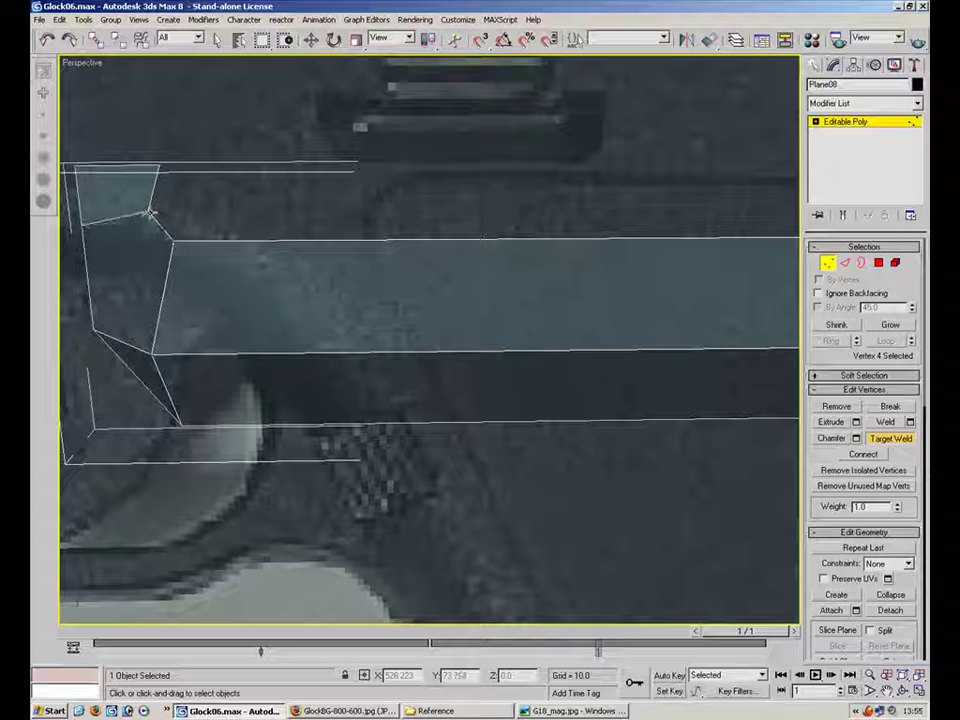
pyautogui.moveTo(467, 281); pyautogui.dragTo(300, 318, button='middle')
pyautogui.scroll(-2, 544, 304)
pyautogui.moveTo(626, 289); pyautogui.dragTo(371, 294, button='middle')
pyautogui.click(529, 318)
pyautogui.click(512, 297)
pyautogui.click(526, 274)
pyautogui.click(826, 265)
pyautogui.click(826, 265)
# Step: Set the Y position of the rear end's inner corner vertex to -113.144, in line with the vertex below it
pyautogui.click(527, 360)
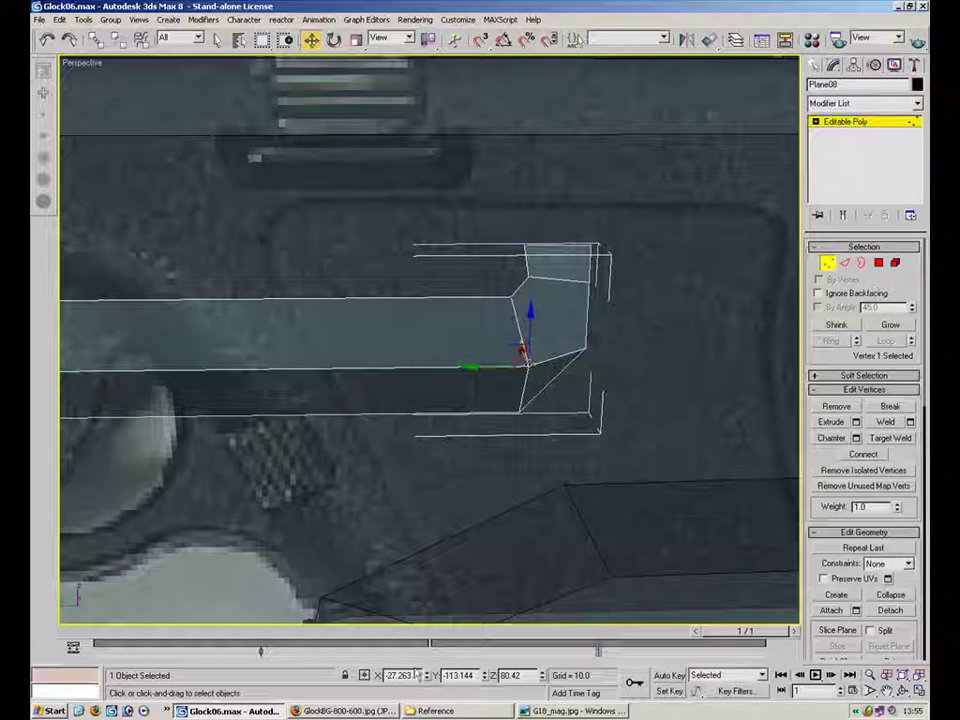
pyautogui.click(511, 296)
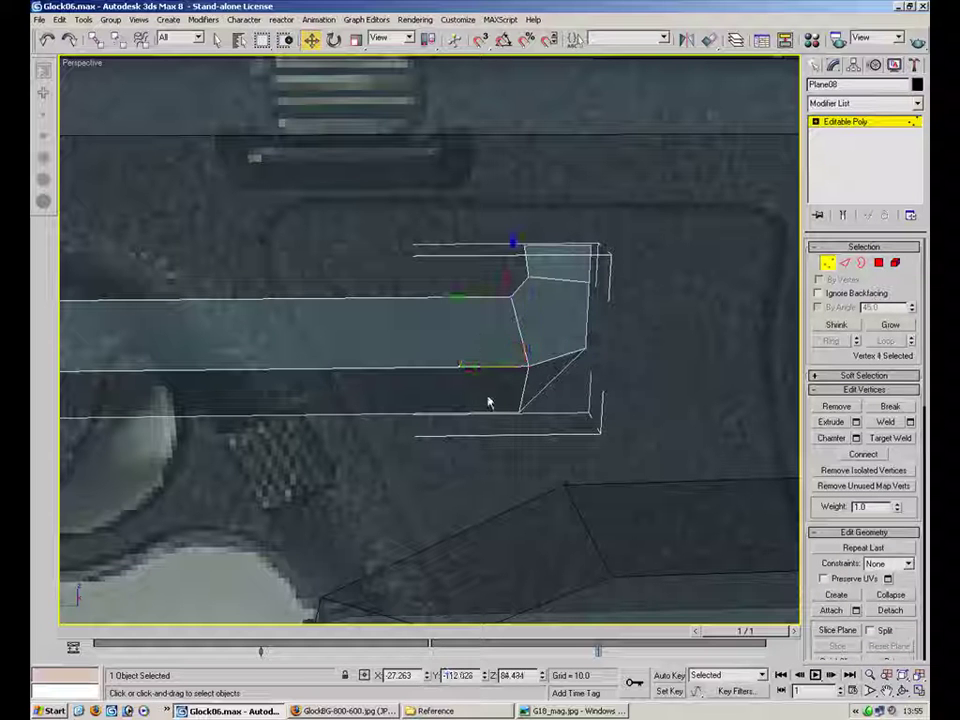
pyautogui.press('Return')
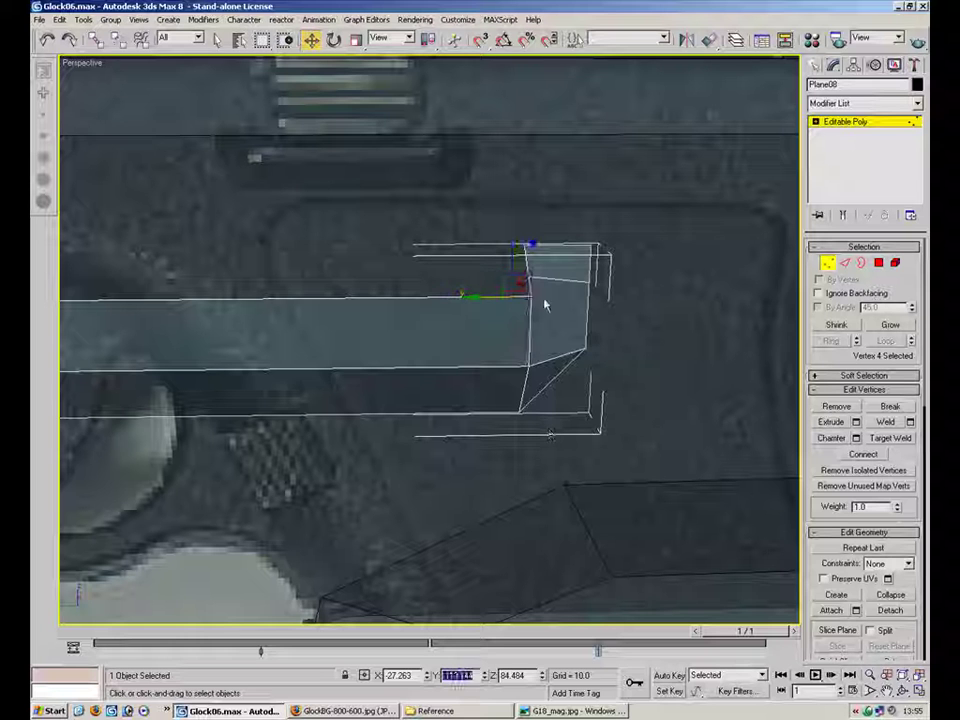
pyautogui.moveTo(538, 232); pyautogui.dragTo(502, 262)
pyautogui.keyDown('alt'); pyautogui.moveTo(568, 326); pyautogui.dragTo(523, 266, button='middle'); pyautogui.keyUp('alt')
# Step: Set the Y position of the front end's inner corner vertex to -77.653, in line with the vertex below it
pyautogui.click(327, 400)
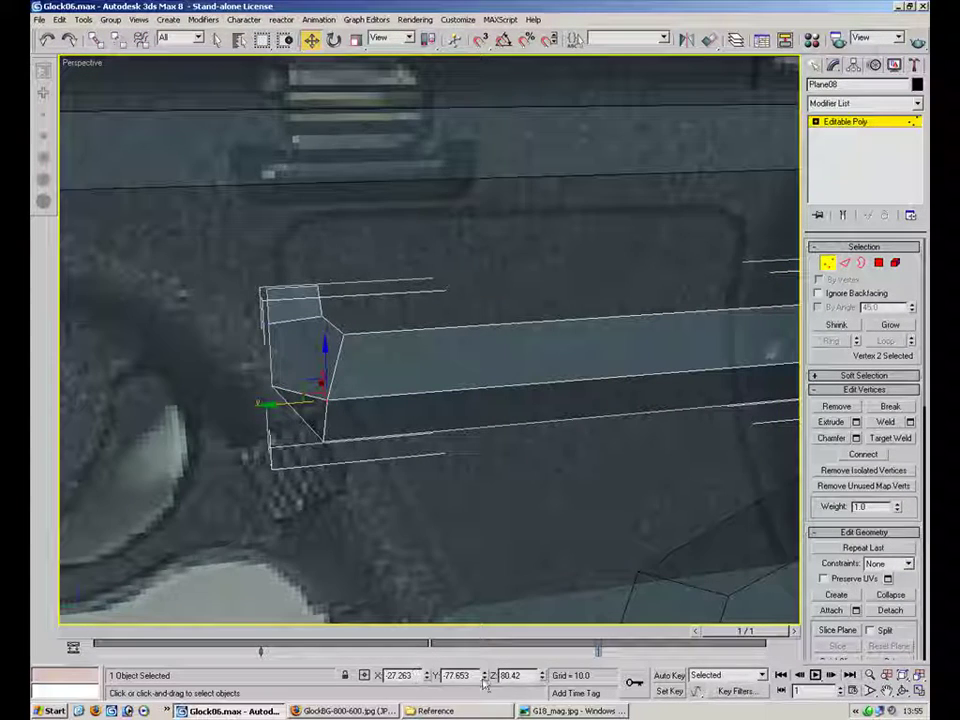
pyautogui.click(340, 325)
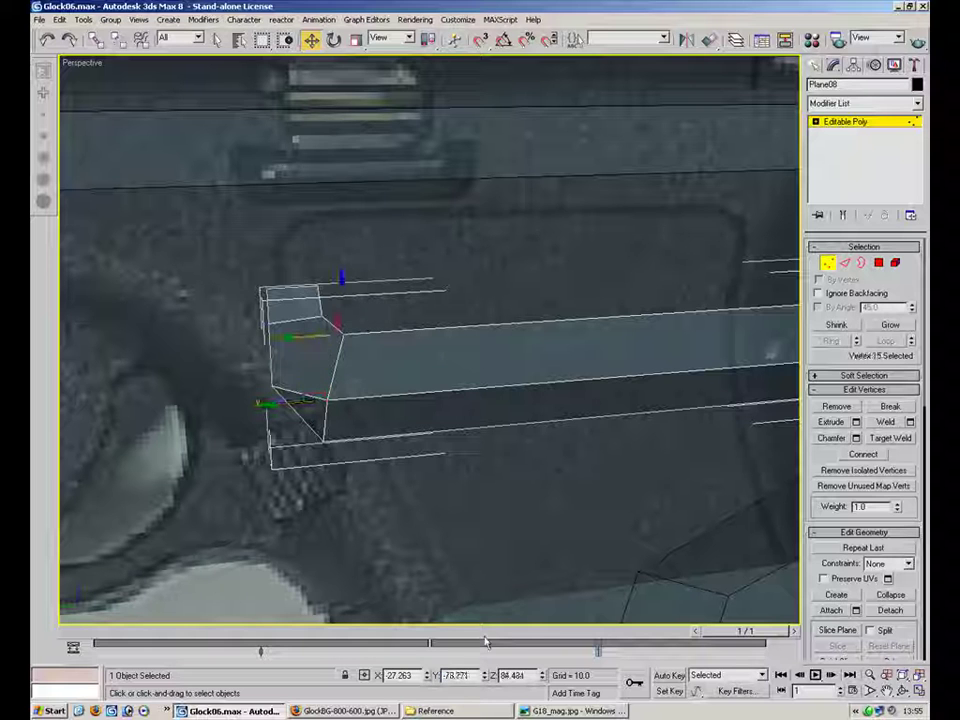
pyautogui.press('Return')
pyautogui.click(368, 284)
pyautogui.moveTo(346, 249); pyautogui.dragTo(303, 325)
pyautogui.click(446, 311)
# Step: Extrude the lever's long upper edge and the inner corner edges at both ends back toward the frame
pyautogui.keyDown('alt'); pyautogui.moveTo(573, 262); pyautogui.dragTo(547, 293, button='middle'); pyautogui.keyUp('alt')
pyautogui.press('2')
pyautogui.click(294, 318)
pyautogui.keyDown('ctrl'); pyautogui.click(315, 346); pyautogui.keyUp('ctrl')
pyautogui.keyDown('ctrl'); pyautogui.click(386, 337); pyautogui.keyUp('ctrl')
pyautogui.keyDown('ctrl'); pyautogui.click(766, 180); pyautogui.keyUp('ctrl')
pyautogui.keyDown('alt'); pyautogui.moveTo(766, 180); pyautogui.dragTo(388, 163, button='middle'); pyautogui.keyUp('alt')
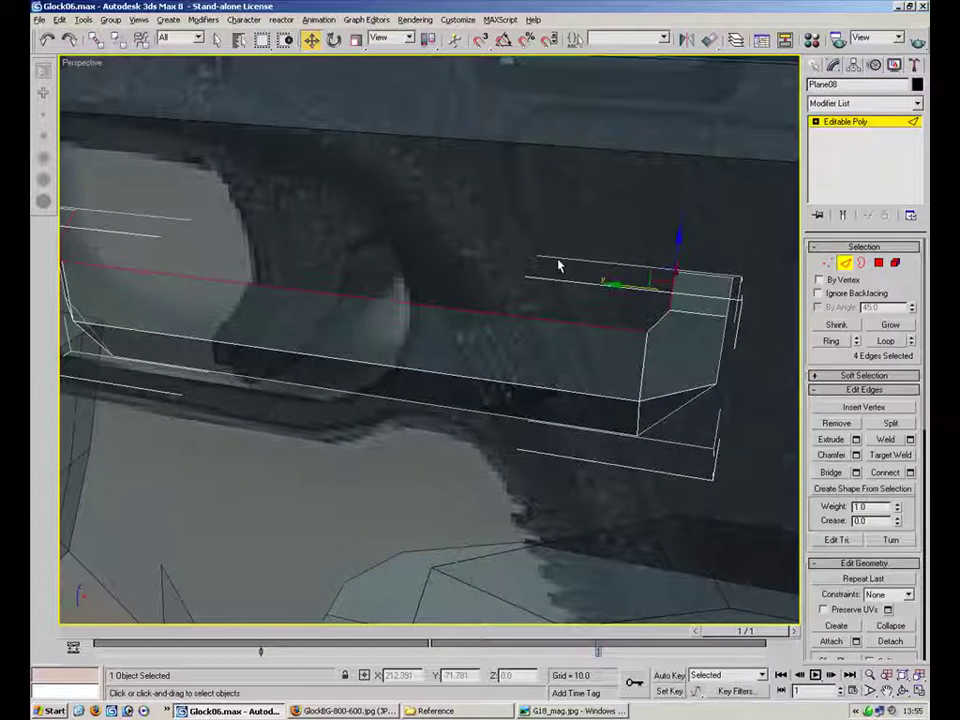
pyautogui.keyDown('ctrl'); pyautogui.click(664, 328); pyautogui.keyUp('ctrl')
pyautogui.keyDown('alt'); pyautogui.moveTo(664, 328); pyautogui.dragTo(594, 255, button='middle'); pyautogui.keyUp('alt')
# Step: Target-weld the extruded rear vertex at each end of the lever to the adjacent upper end vertex
pyautogui.press('1')
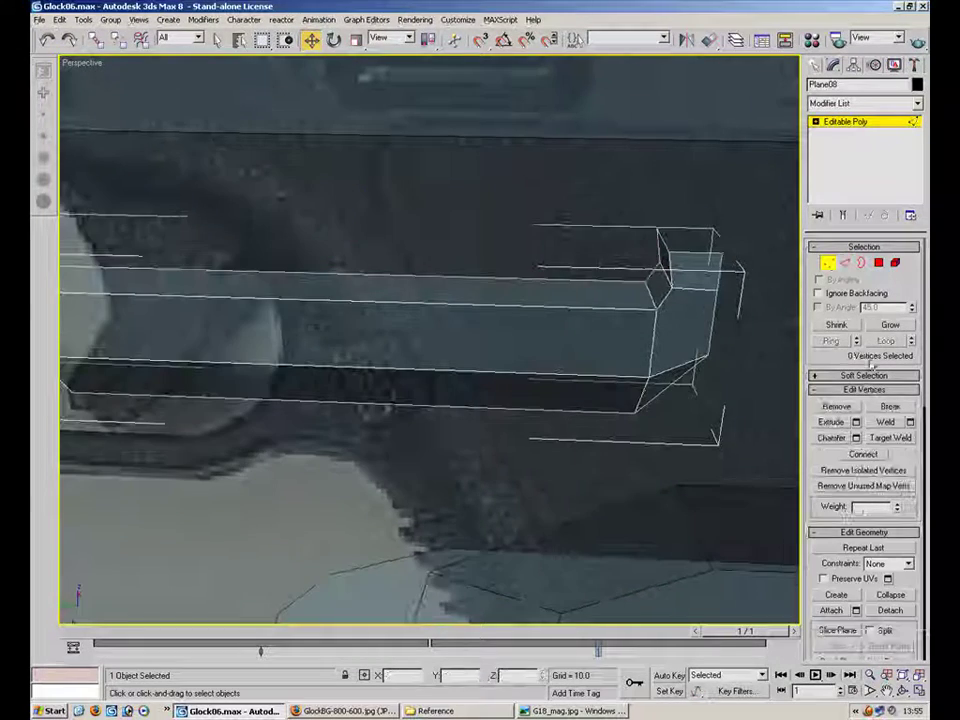
pyautogui.click(889, 439)
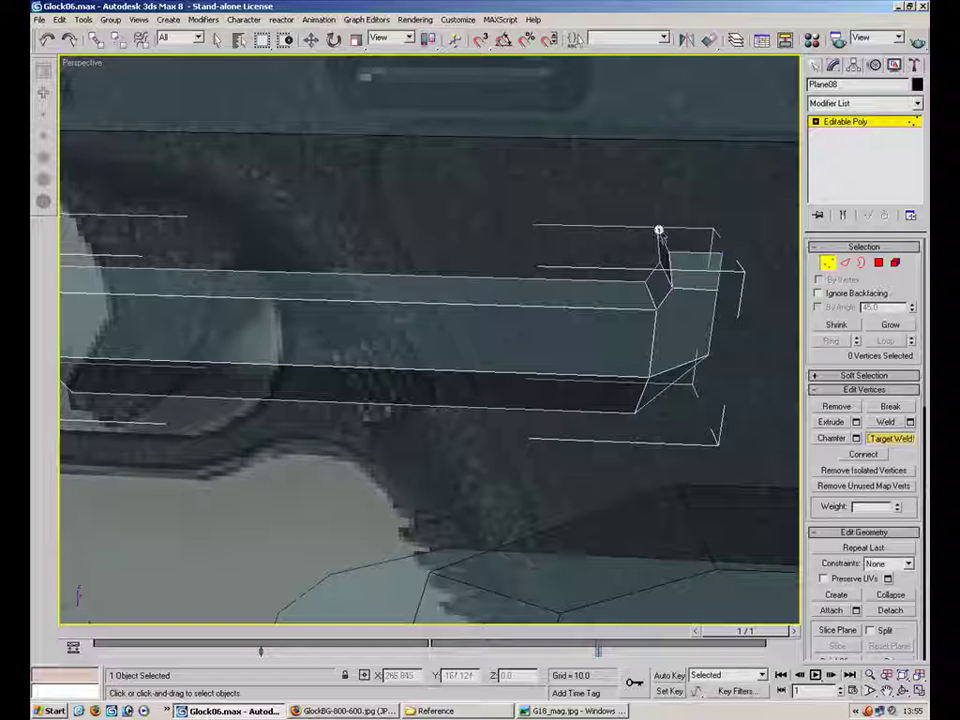
pyautogui.moveTo(352, 160); pyautogui.dragTo(531, 203, button='middle')
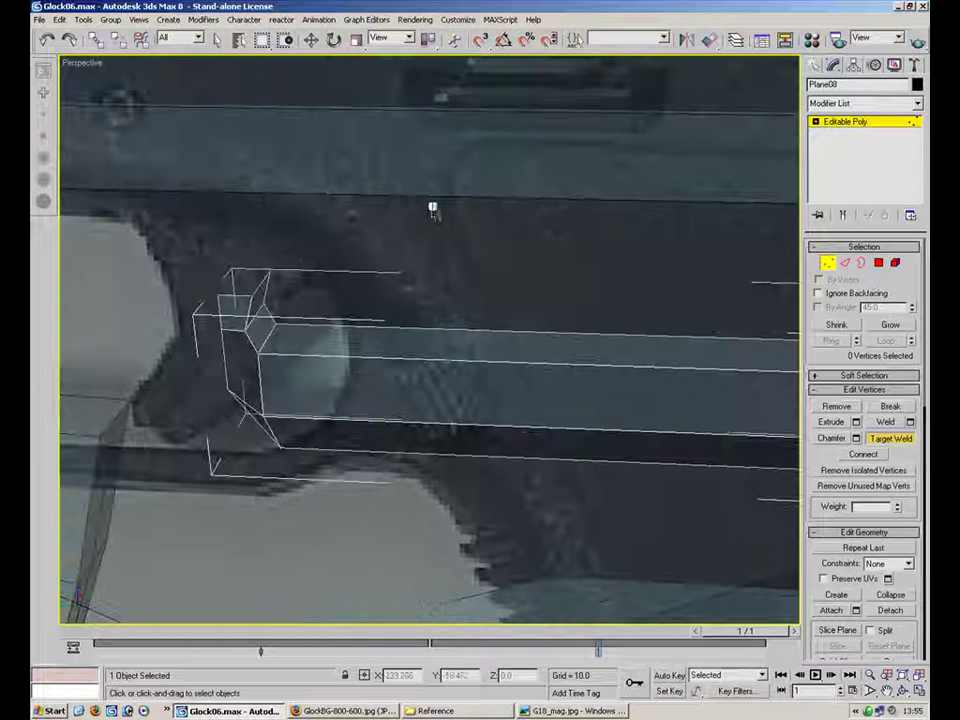
pyautogui.click(250, 298)
pyautogui.click(827, 263)
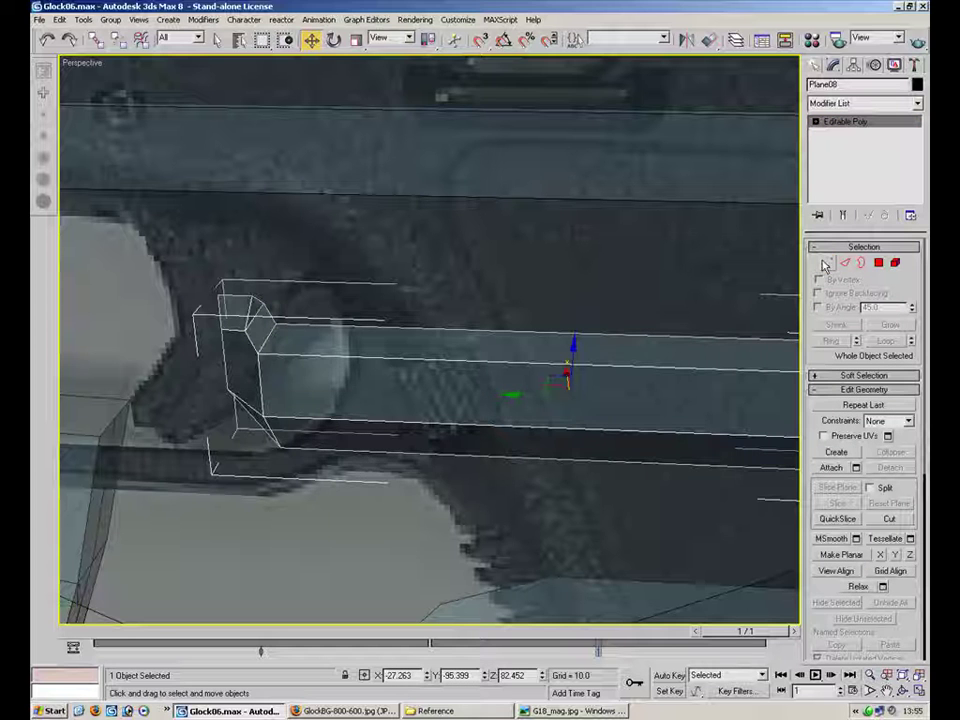
pyautogui.keyDown('alt'); pyautogui.moveTo(683, 261); pyautogui.dragTo(317, 274, button='middle'); pyautogui.keyUp('alt')
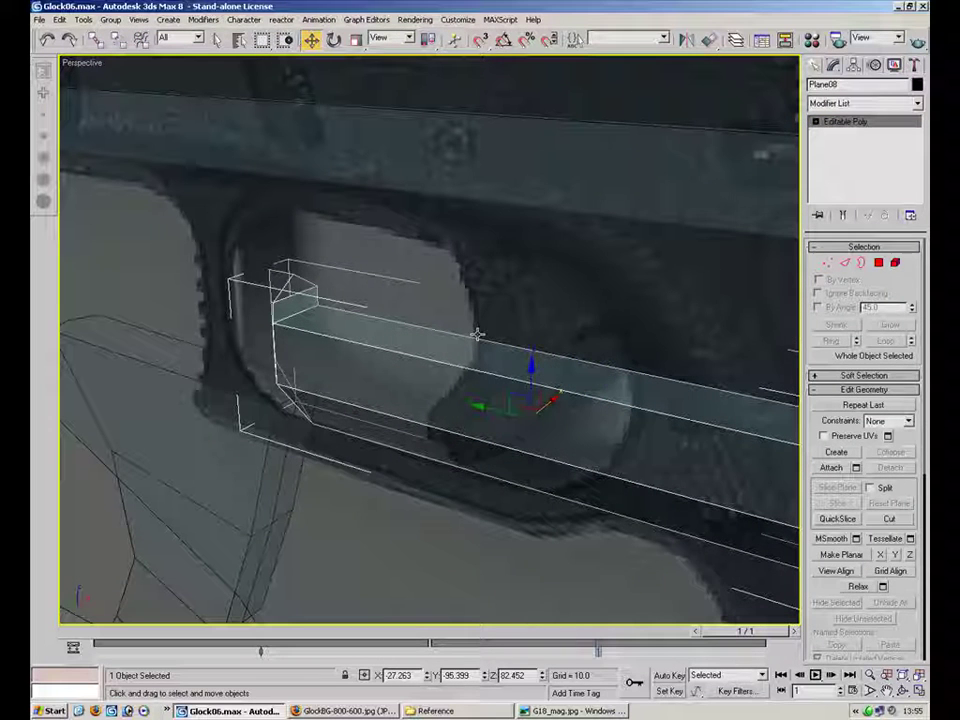
# Step: Set the X position of the upper inner vertex at the lever's front end to -23.067
pyautogui.press('1')
pyautogui.click(289, 270)
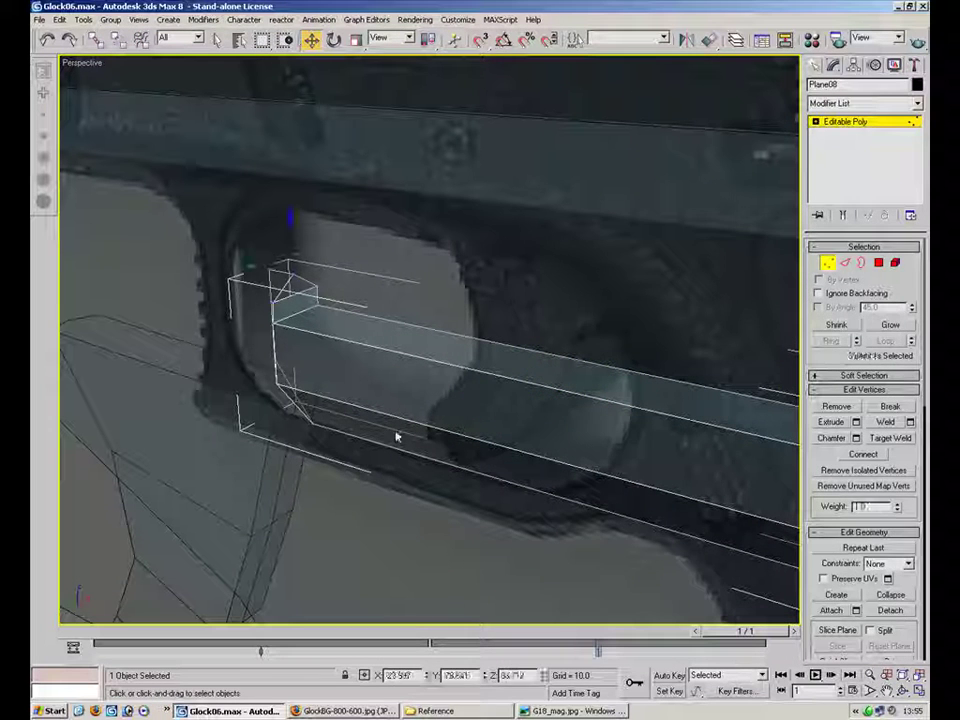
pyautogui.moveTo(330, 272); pyautogui.dragTo(311, 318)
pyautogui.press('Delete')
pyautogui.doubleClick(411, 675)
pyautogui.write('-23.067')
pyautogui.press('Return')
pyautogui.click(480, 386)
# Step: Align the X position of the lever's rear-end upper inner vertex with its neighbouring end vertex and finish vertex editing
pyautogui.keyDown('alt'); pyautogui.moveTo(500, 377); pyautogui.dragTo(483, 341, button='middle'); pyautogui.keyUp('alt')
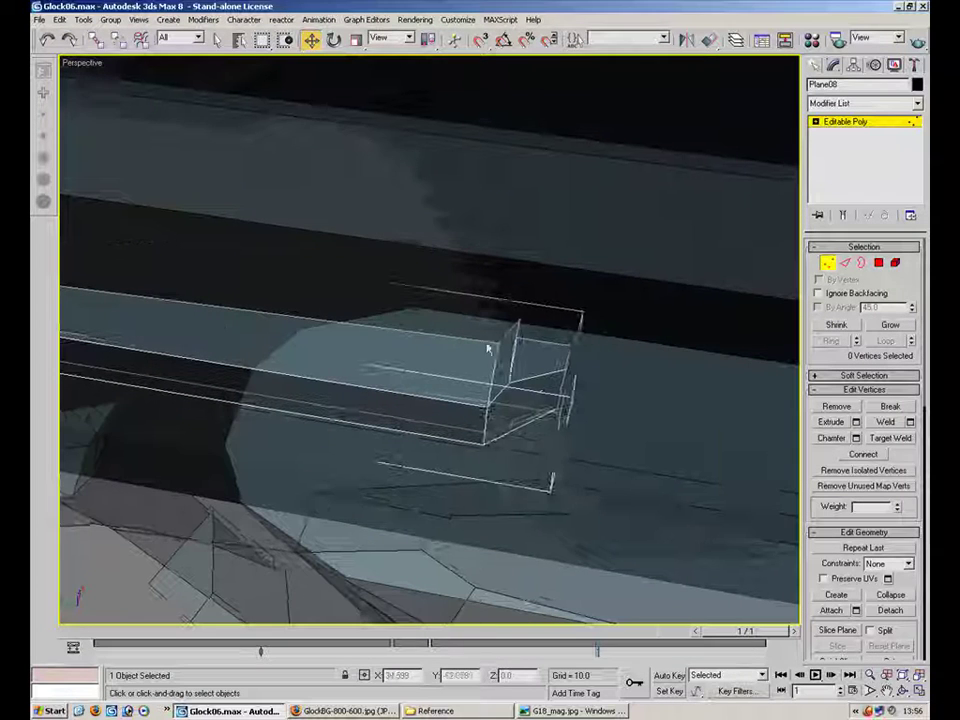
pyautogui.moveTo(530, 314); pyautogui.dragTo(508, 328)
pyautogui.click(639, 386)
pyautogui.keyDown('alt'); pyautogui.moveTo(639, 386); pyautogui.dragTo(681, 293, button='middle'); pyautogui.keyUp('alt')
pyautogui.click(491, 295)
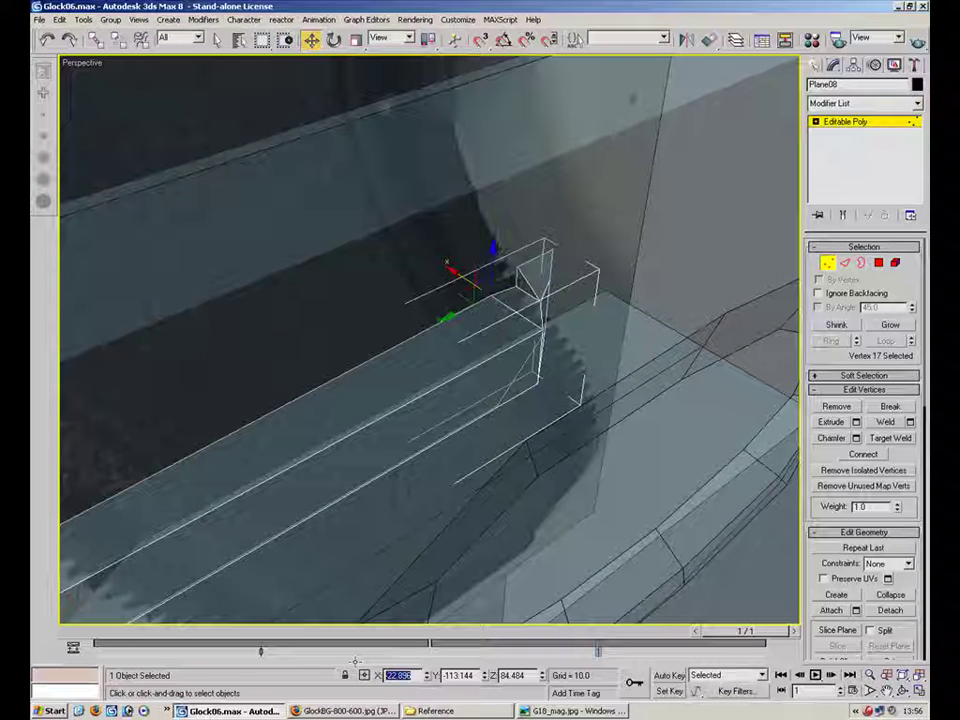
pyautogui.press('Return')
pyautogui.click(829, 264)
# Step: Move the whole lever about 0.27 units along X toward the pistol frame
pyautogui.click(621, 374)
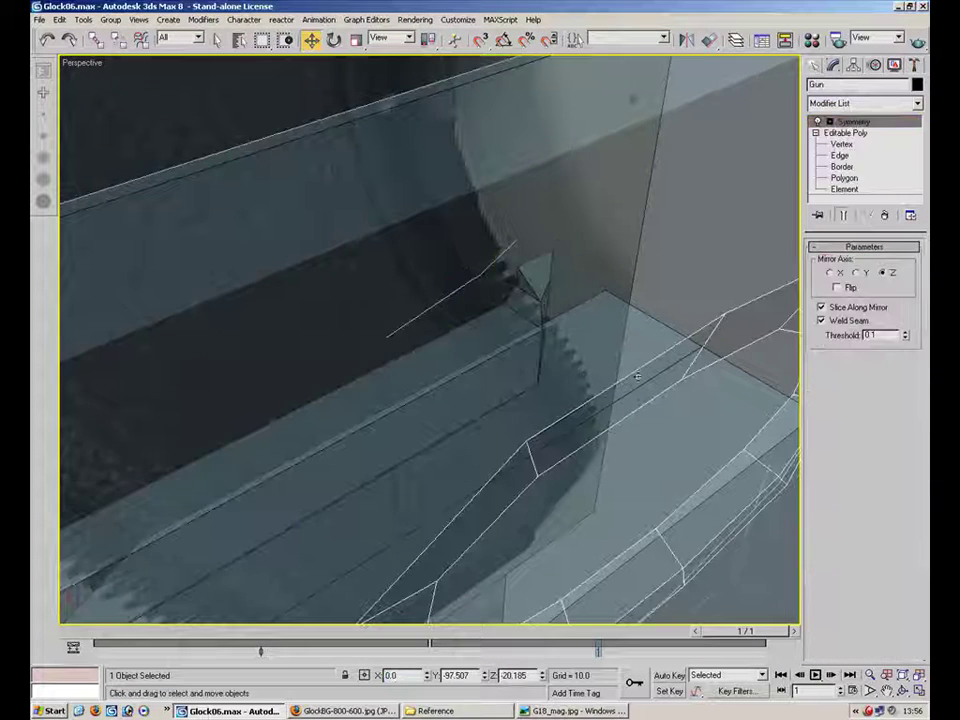
pyautogui.keyDown('alt'); pyautogui.moveTo(621, 374); pyautogui.dragTo(573, 403, button='middle'); pyautogui.keyUp('alt')
pyautogui.click(735, 292)
pyautogui.keyDown('alt'); pyautogui.moveTo(630, 292); pyautogui.dragTo(457, 302, button='middle'); pyautogui.keyUp('alt')
pyautogui.click(411, 332)
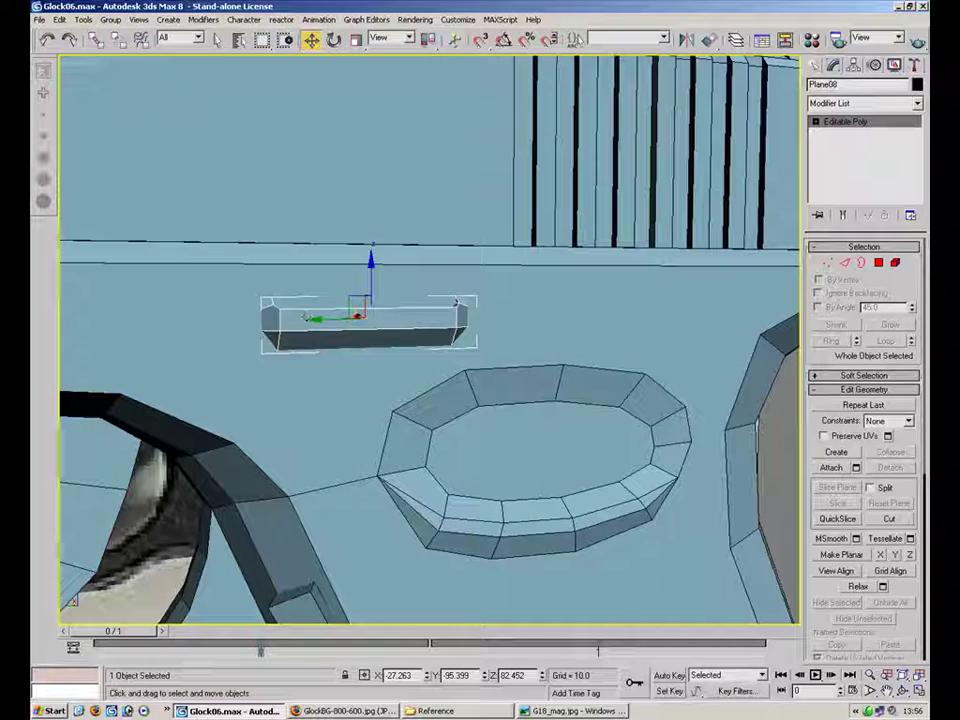
pyautogui.click(236, 400)
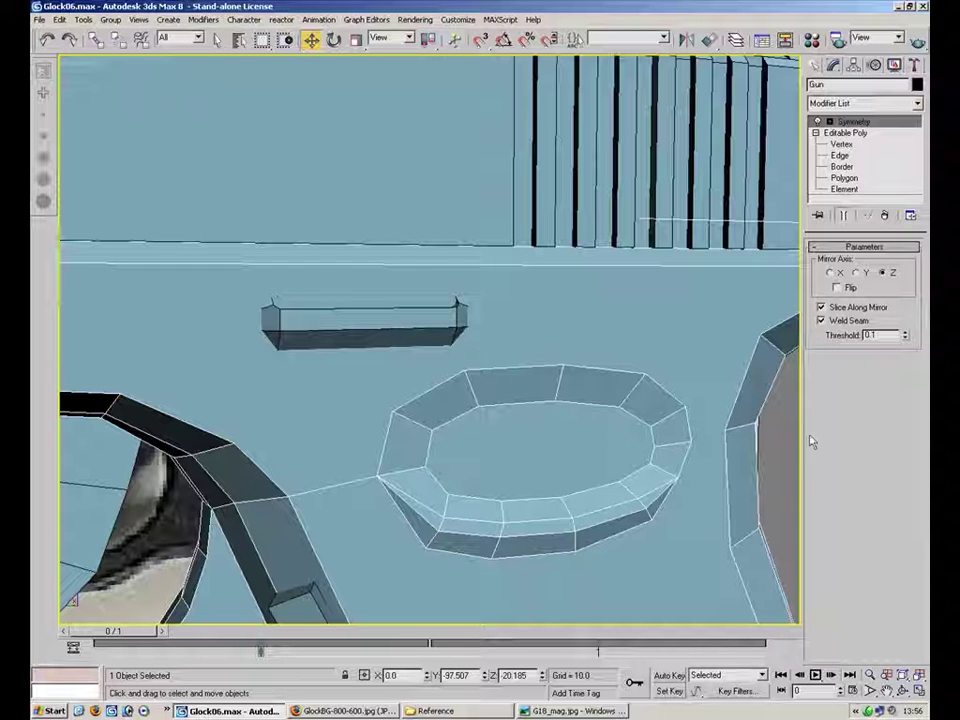
pyautogui.click(758, 438)
pyautogui.click(400, 305)
pyautogui.keyDown('alt'); pyautogui.moveTo(385, 232); pyautogui.dragTo(455, 290, button='middle'); pyautogui.keyUp('alt')
pyautogui.moveTo(374, 340); pyautogui.dragTo(374, 339)
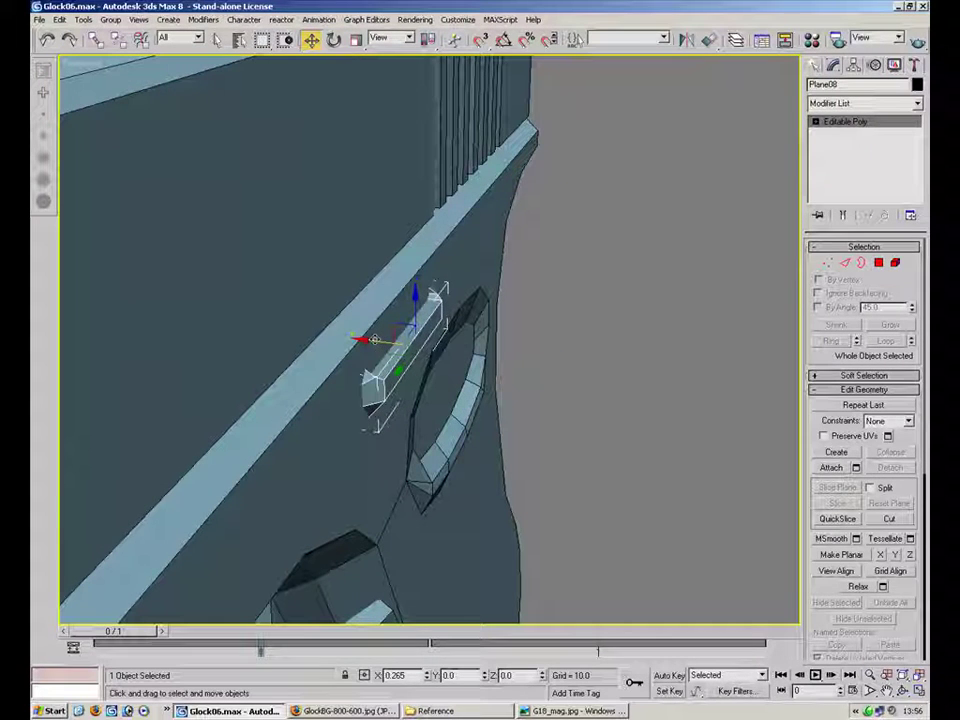
pyautogui.click(542, 344)
# Step: Examine the lever against the frame and slide from several angles to judge how it sits
pyautogui.keyDown('alt'); pyautogui.moveTo(407, 306); pyautogui.dragTo(420, 400, button='middle'); pyautogui.keyUp('alt')
pyautogui.scroll(3, 390, 318)
pyautogui.click(435, 430)
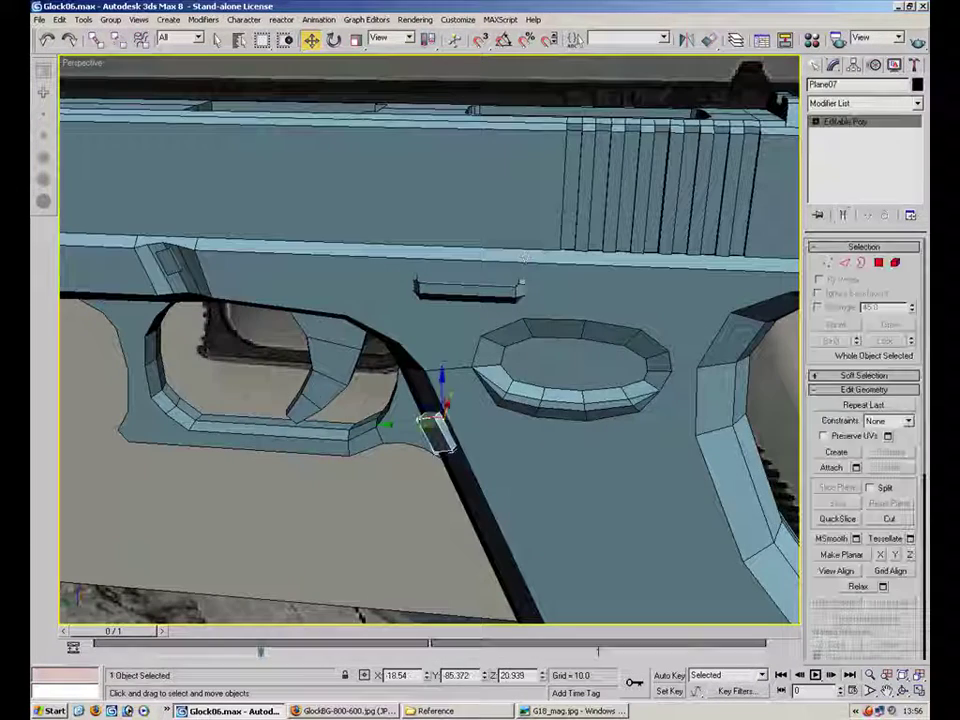
pyautogui.click(190, 278)
pyautogui.keyDown('alt'); pyautogui.moveTo(533, 229); pyautogui.dragTo(453, 311, button='middle'); pyautogui.keyUp('alt')
pyautogui.click(452, 311)
pyautogui.click(708, 355)
pyautogui.keyDown('alt'); pyautogui.moveTo(385, 249); pyautogui.dragTo(467, 328, button='middle'); pyautogui.keyUp('alt')
pyautogui.scroll(4, 467, 328)
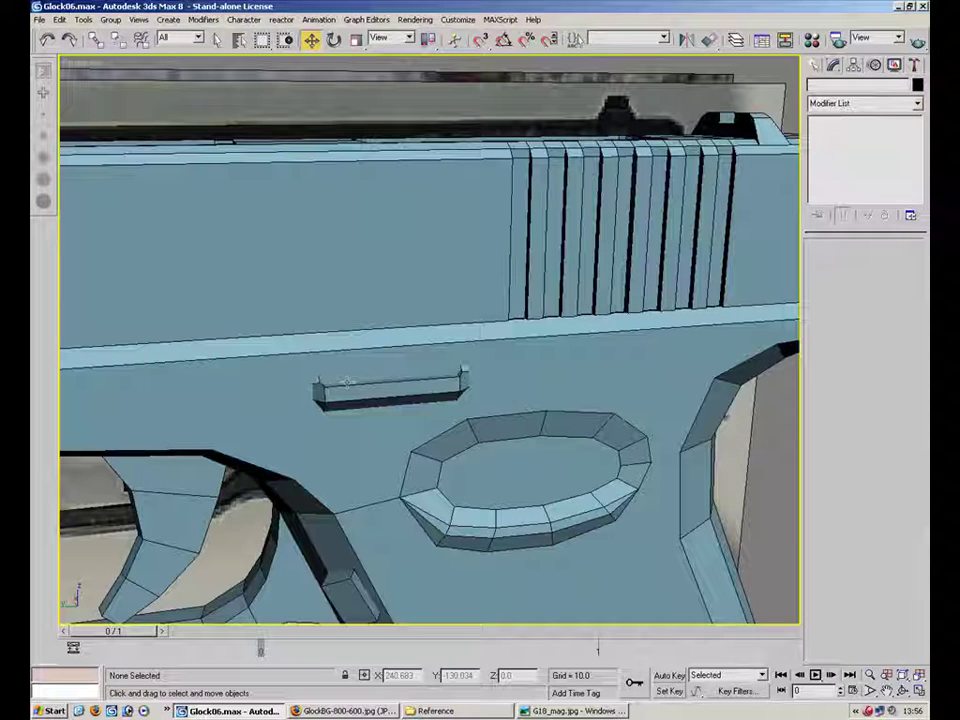
# Step: Study the pistol reference photos, including G18_mag.jpg and ganz4.jpg, for the shape of the ribbed tab above the lever
pyautogui.click(816, 65)
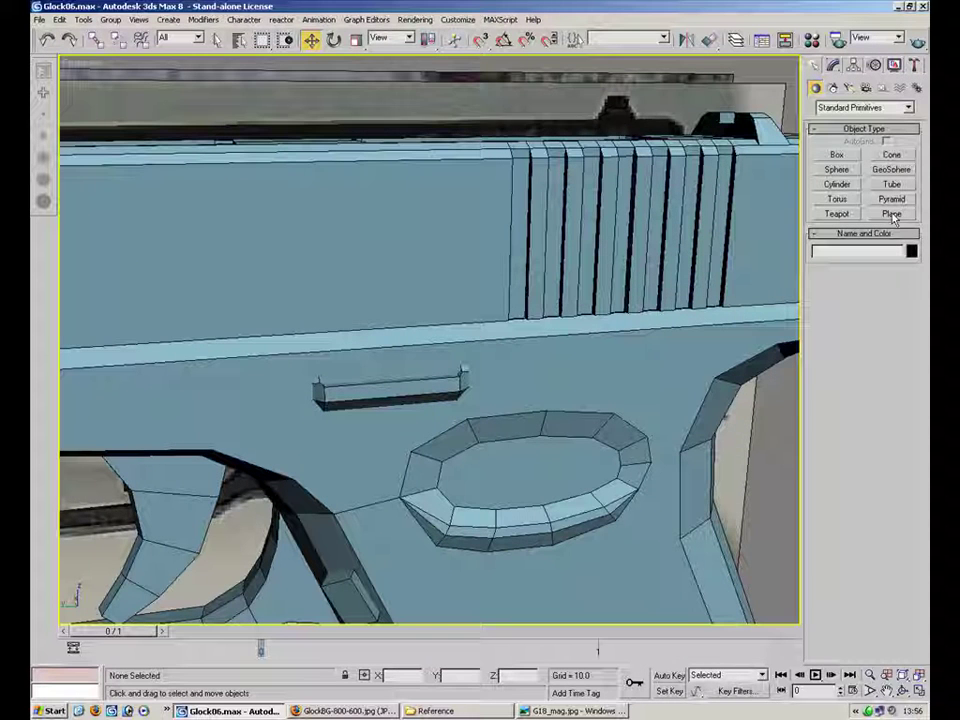
pyautogui.click(837, 155)
pyautogui.hotkey('alt', 'w')
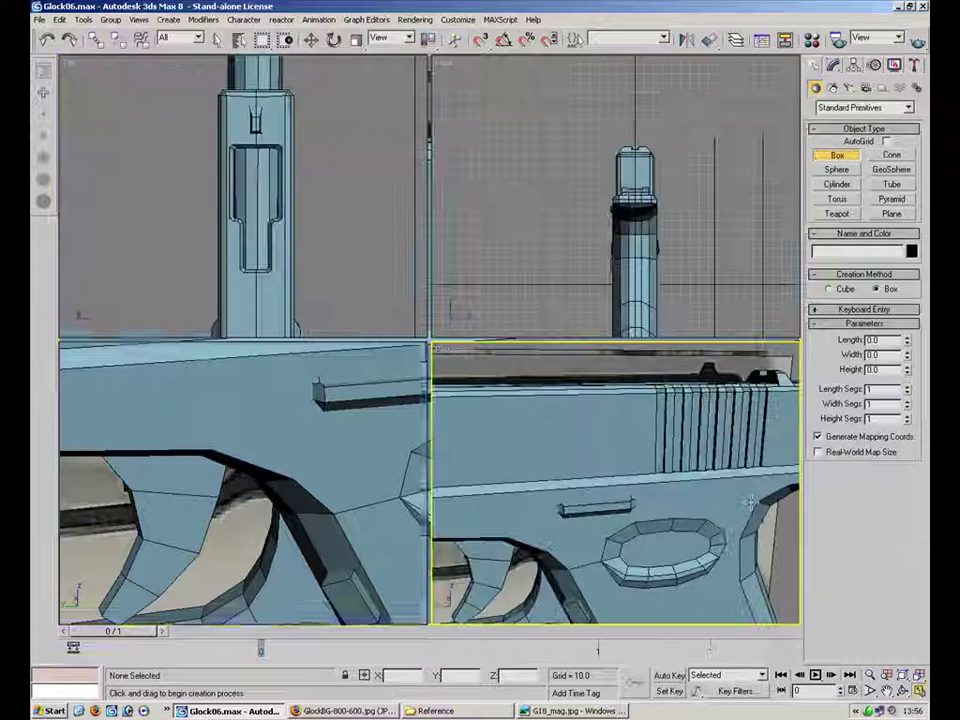
pyautogui.click(362, 711)
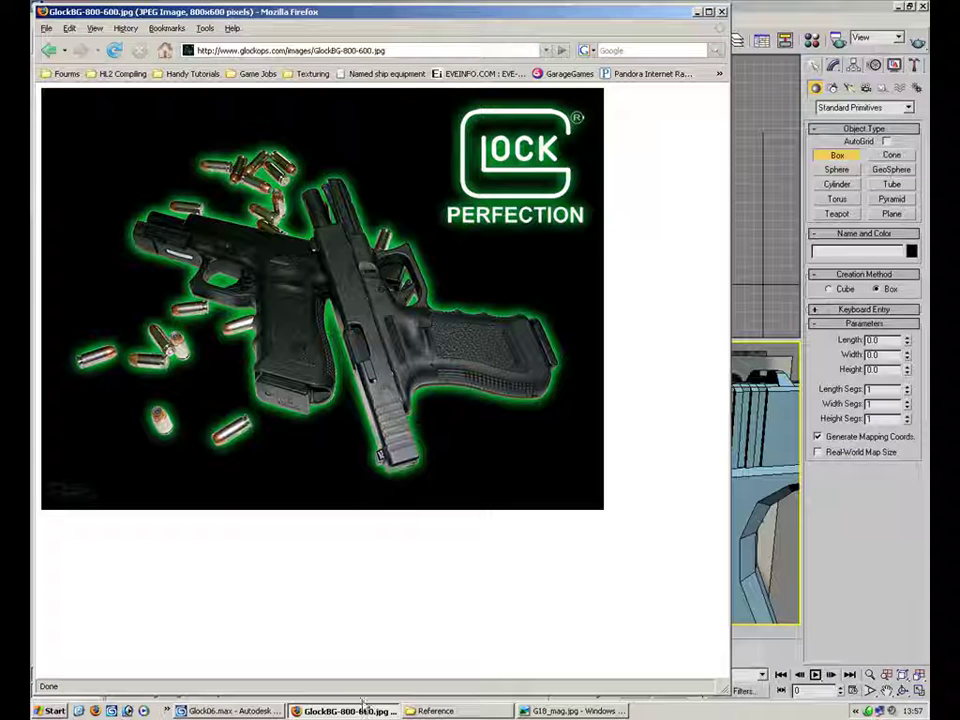
pyautogui.click(572, 711)
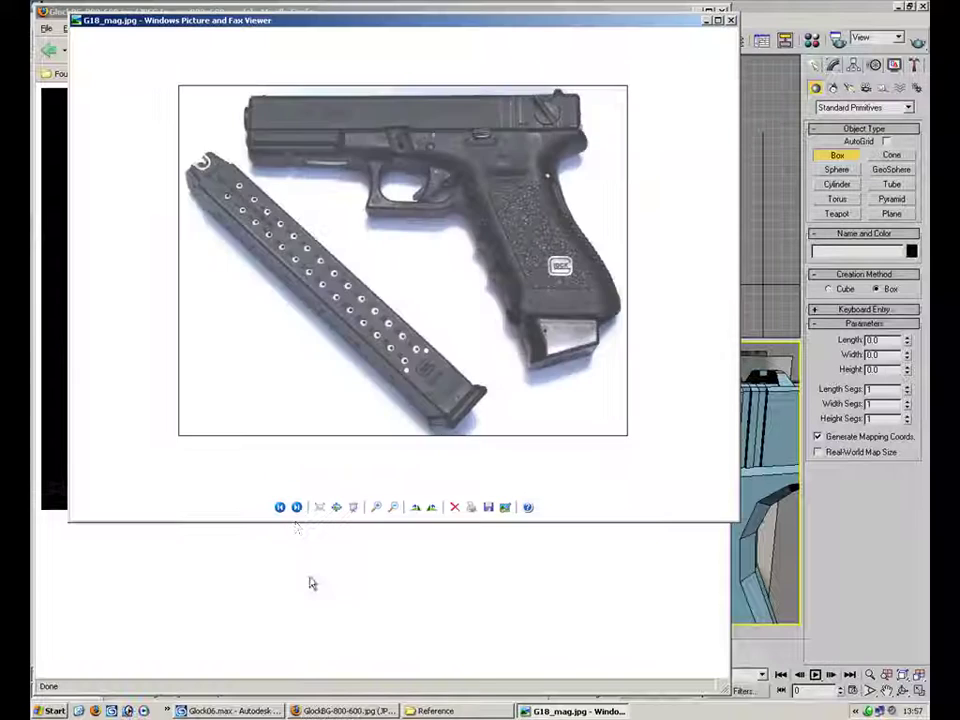
pyautogui.click(297, 507)
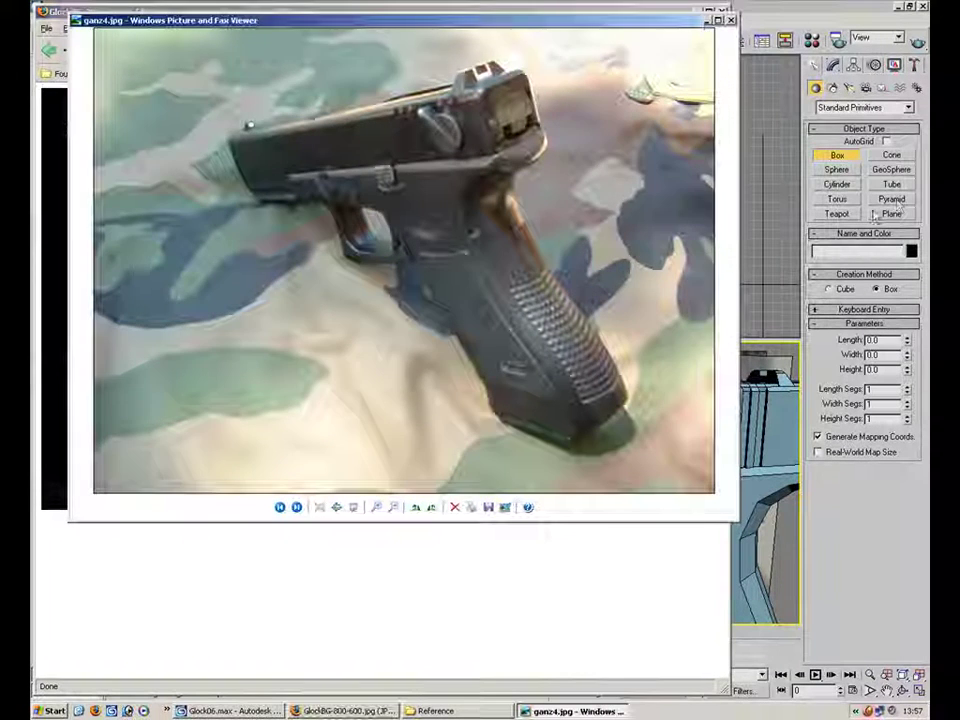
pyautogui.click(705, 19)
# Step: Draw a plane about 23.3 wide and 15.8 long in the Left view over the ribbed tab above the lever
pyautogui.click(891, 213)
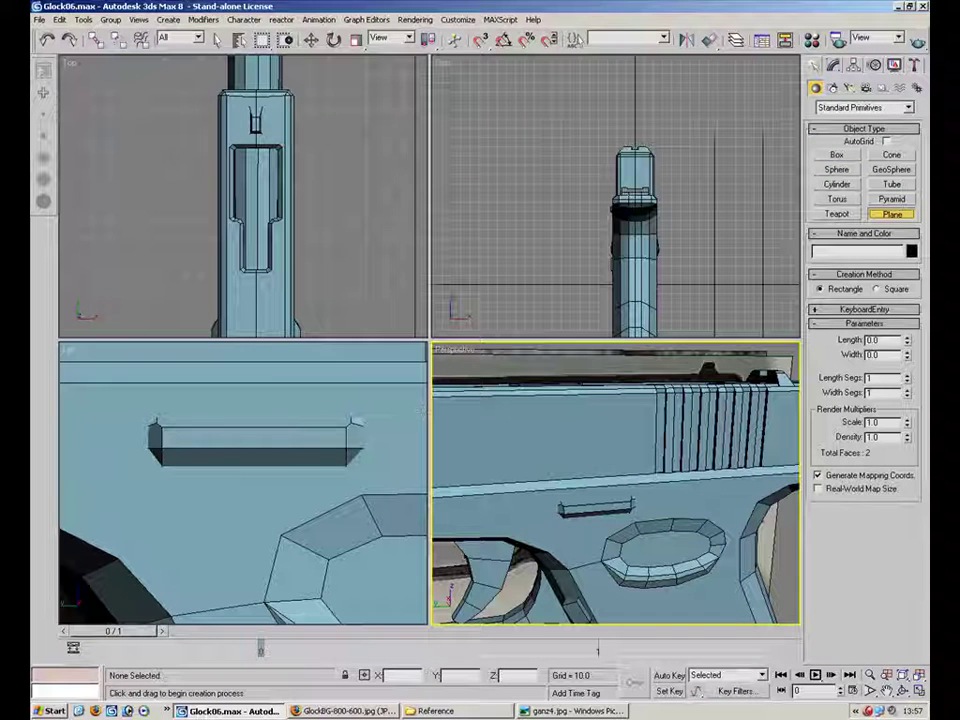
pyautogui.moveTo(283, 373); pyautogui.dragTo(233, 408)
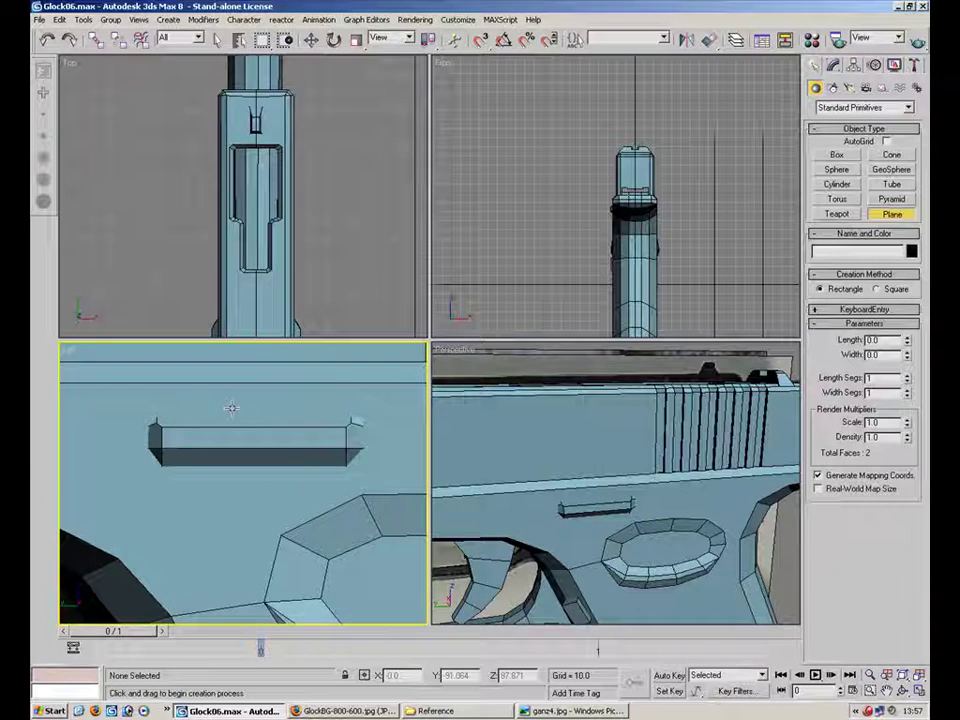
pyautogui.press('.')
pyautogui.moveTo(316, 361); pyautogui.dragTo(318, 405, button='middle')
pyautogui.moveTo(323, 386); pyautogui.dragTo(200, 467)
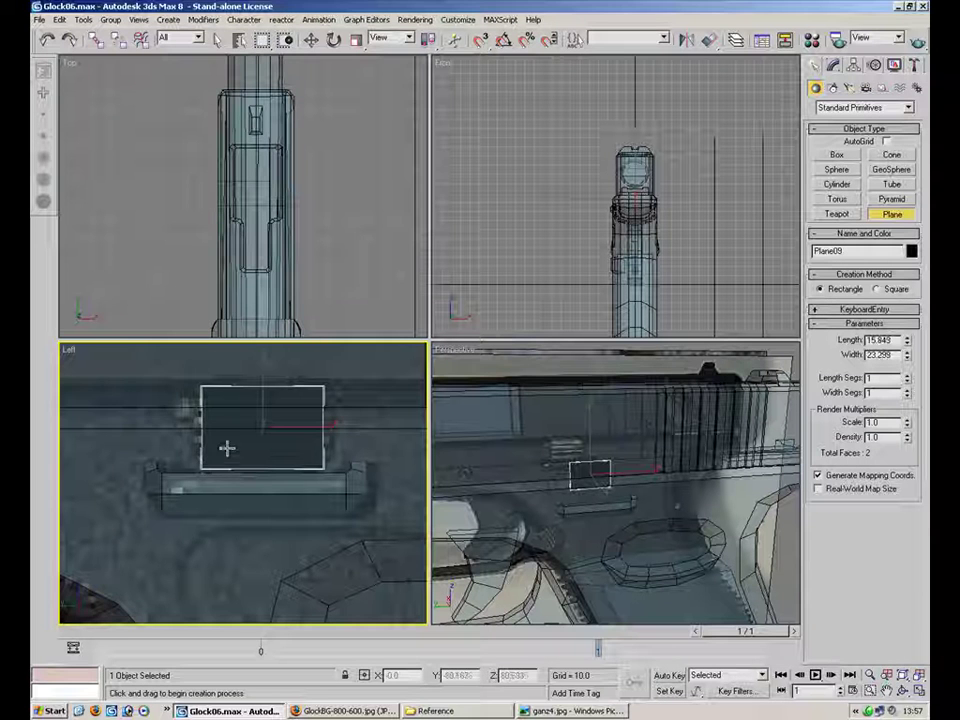
# Step: Assign the 01 - Default material to the new plane and convert it to an Editable Poly
pyautogui.press('m')
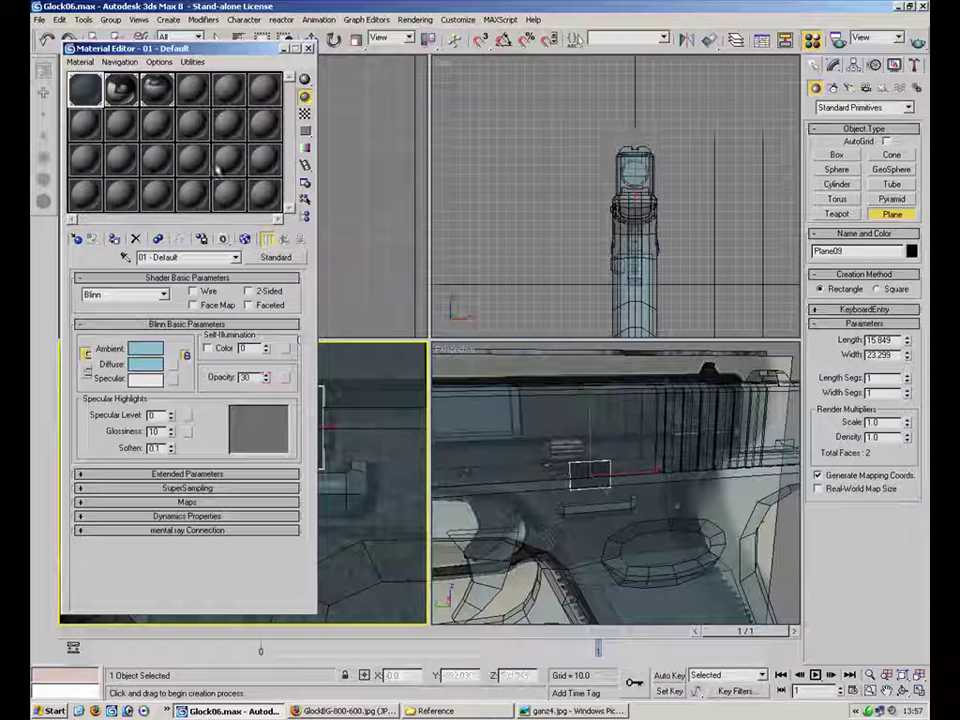
pyautogui.click(115, 240)
pyautogui.click(308, 48)
pyautogui.rightClick(315, 400)
pyautogui.rightClick(297, 441)
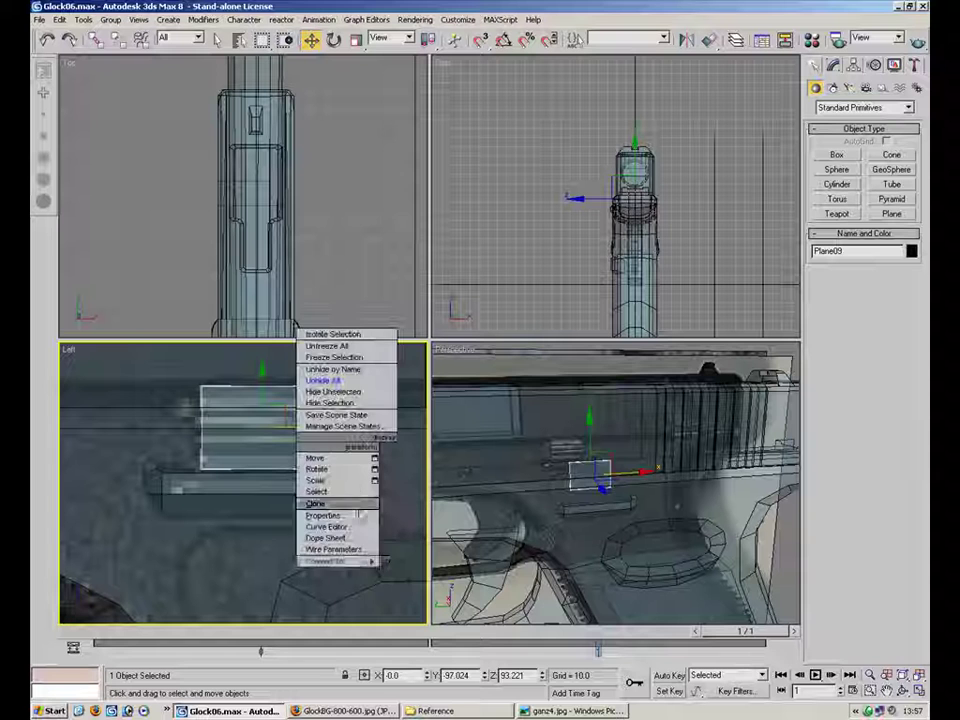
pyautogui.moveTo(370, 561)
pyautogui.click(456, 572)
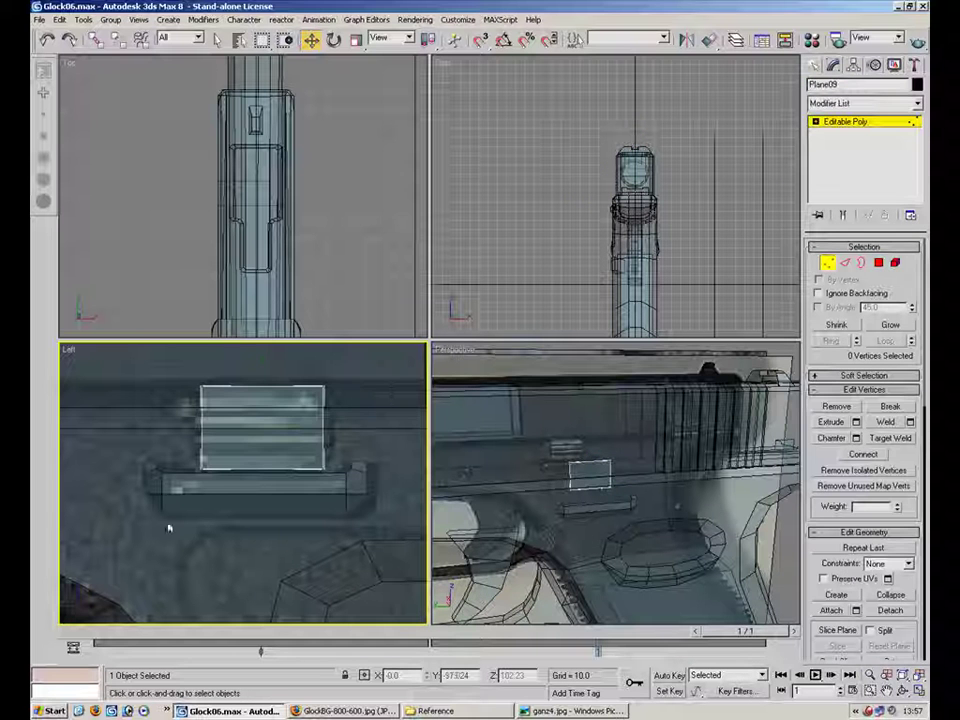
# Step: Chamfer the plane's four corner vertices by 2.57
pyautogui.click(856, 438)
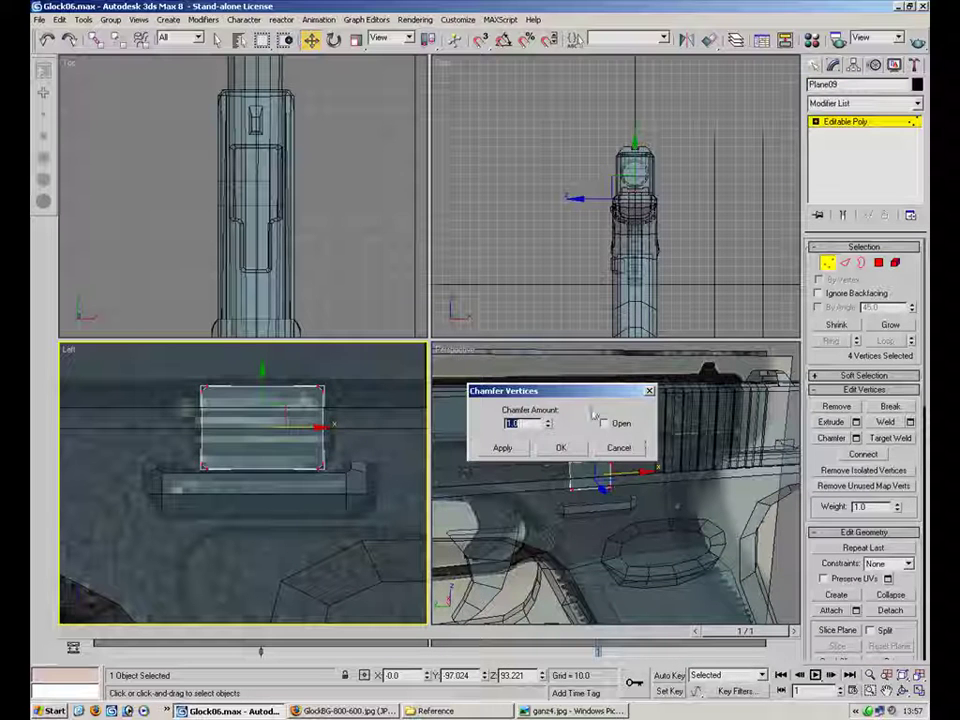
pyautogui.rightClick(535, 380)
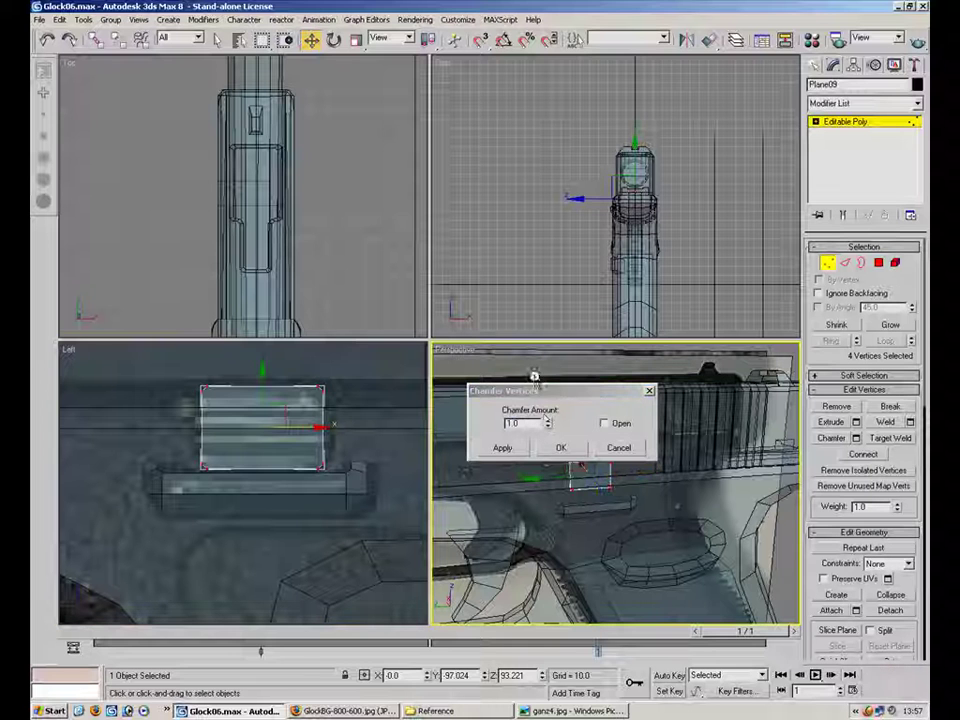
pyautogui.moveTo(545, 421); pyautogui.dragTo(545, 419)
pyautogui.moveTo(541, 338); pyautogui.dragTo(527, 296)
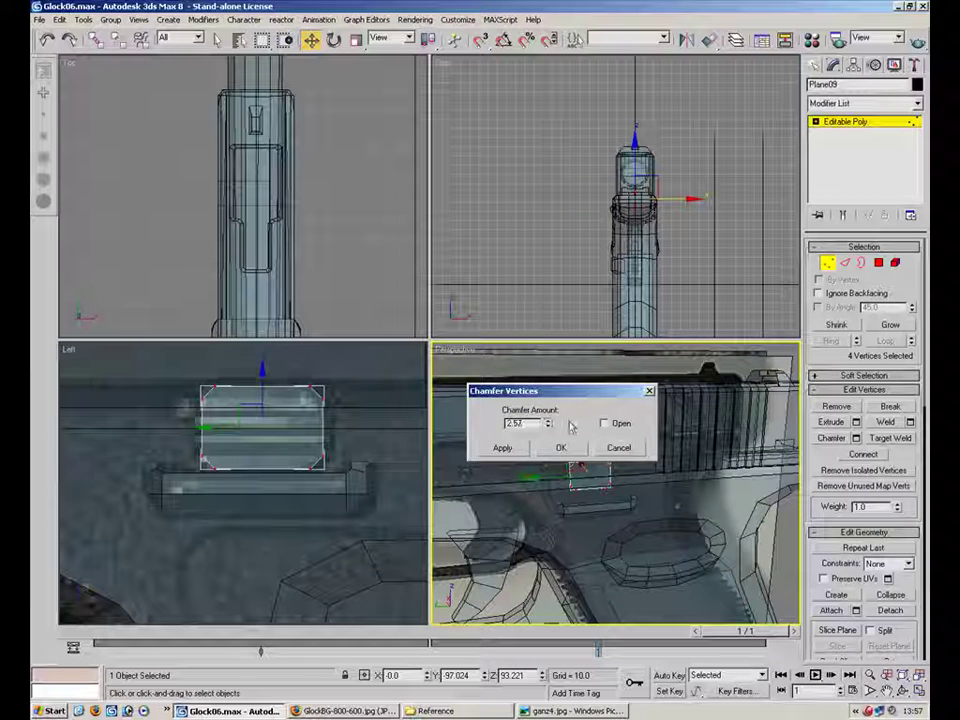
pyautogui.click(561, 447)
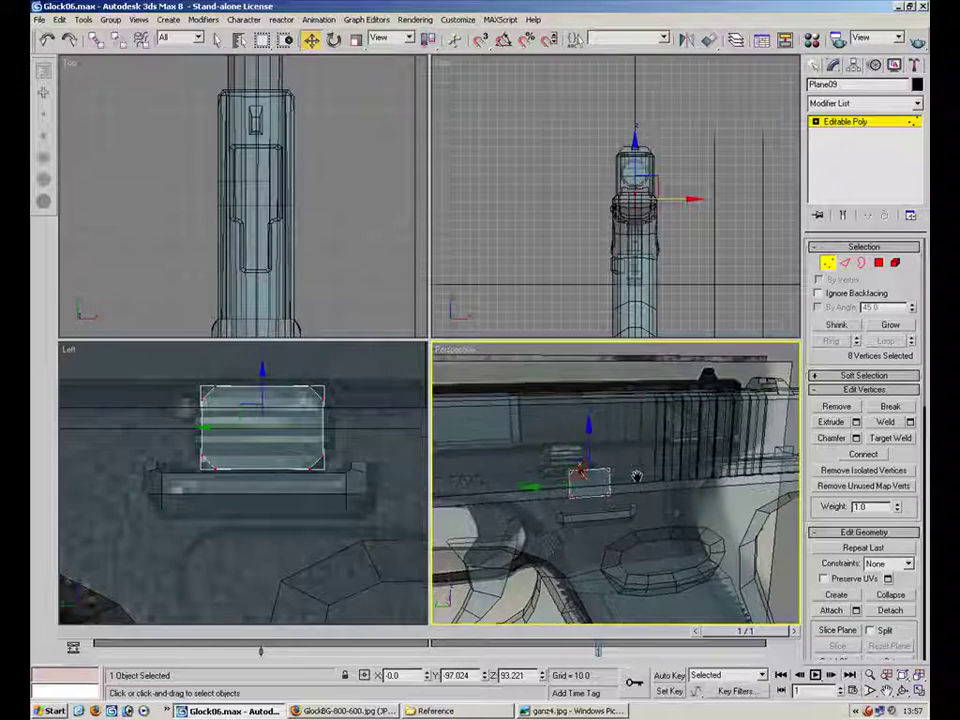
# Step: Connect the tab's two vertical side edges with a horizontal edge and bend the tab along it in the X direction
pyautogui.hotkey('alt', 'w')
pyautogui.moveTo(607, 361)
pyautogui.keyDown('alt'); pyautogui.mouseDown(button='middle')
pyautogui.moveTo(568, 384)
pyautogui.moveTo(560, 287)
pyautogui.moveTo(461, 326)
pyautogui.moveTo(470, 310)
pyautogui.moveTo(440, 330)
pyautogui.mouseUp(button='middle'); pyautogui.keyUp('alt')
pyautogui.scroll(3, 432, 376)
pyautogui.press('2')
pyautogui.keyDown('alt'); pyautogui.moveTo(522, 375); pyautogui.dragTo(555, 400, button='middle'); pyautogui.keyUp('alt')
pyautogui.moveTo(537, 405); pyautogui.dragTo(213, 423)
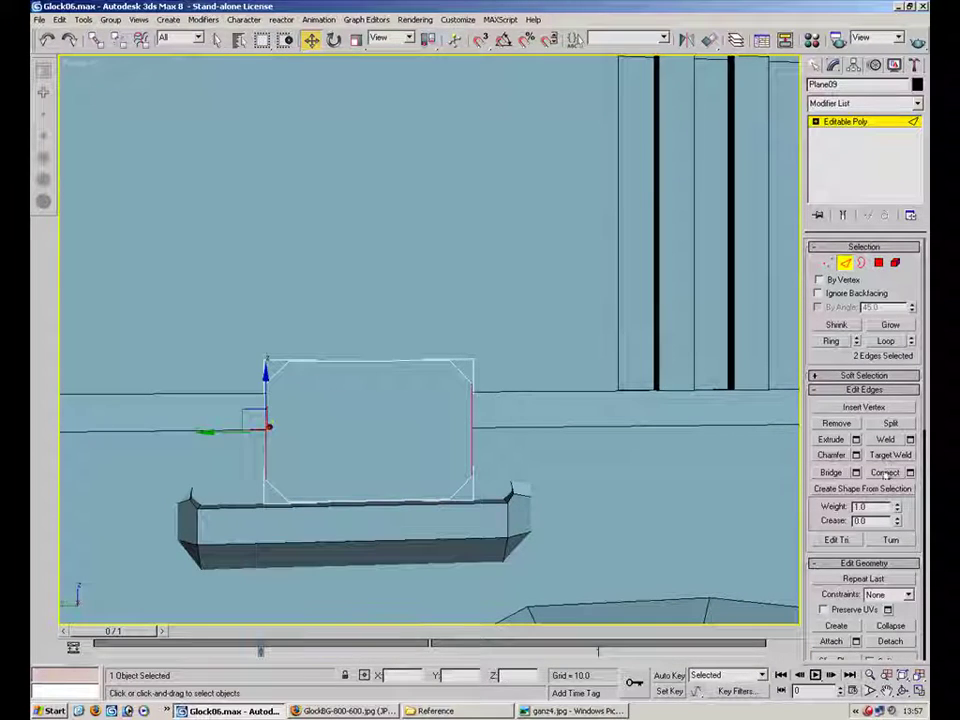
pyautogui.click(470, 430)
pyautogui.keyDown('alt'); pyautogui.moveTo(428, 425); pyautogui.dragTo(560, 409, button='middle'); pyautogui.keyUp('alt')
pyautogui.moveTo(558, 408); pyautogui.dragTo(542, 406)
pyautogui.keyDown('alt'); pyautogui.moveTo(542, 406); pyautogui.dragTo(718, 405, button='middle'); pyautogui.keyUp('alt')
# Step: Extrude the tab's ten outer edges back toward the frame to give it thickness, leaving out the middle edge
pyautogui.keyDown('alt'); pyautogui.moveTo(389, 376); pyautogui.dragTo(300, 390, button='middle'); pyautogui.keyUp('alt')
pyautogui.moveTo(576, 256); pyautogui.dragTo(114, 537)
pyautogui.keyDown('alt'); pyautogui.click(388, 399); pyautogui.keyUp('alt')
pyautogui.keyDown('alt'); pyautogui.moveTo(369, 77); pyautogui.dragTo(283, 450, button='middle'); pyautogui.keyUp('alt')
pyautogui.keyDown('shift'); pyautogui.moveTo(281, 451); pyautogui.dragTo(254, 451); pyautogui.keyUp('shift')
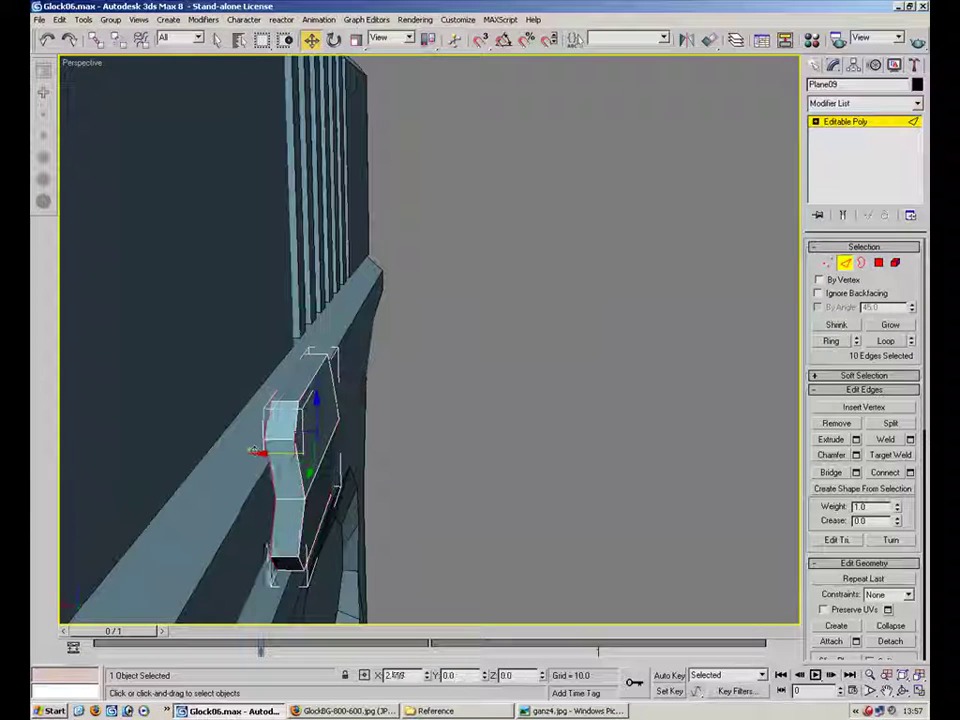
# Step: Select all of the tab's edges and move them along X toward the frame, then leave edge editing
pyautogui.keyDown('alt'); pyautogui.moveTo(489, 381); pyautogui.dragTo(197, 323, button='middle'); pyautogui.keyUp('alt')
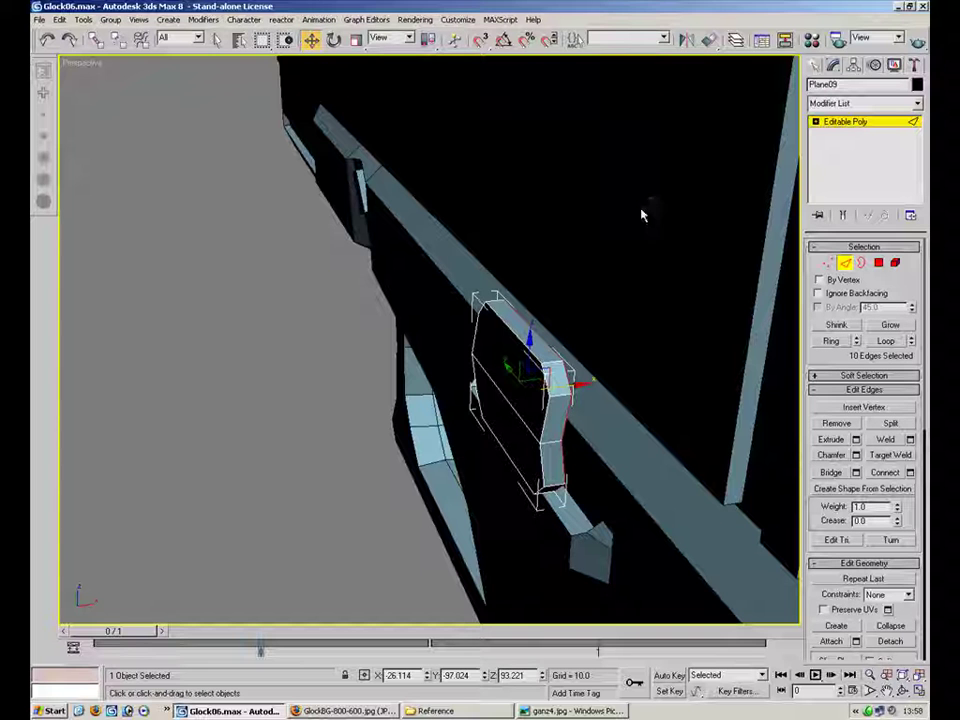
pyautogui.moveTo(655, 200); pyautogui.dragTo(341, 525)
pyautogui.moveTo(553, 387); pyautogui.dragTo(581, 384)
pyautogui.keyDown('alt'); pyautogui.moveTo(780, 350); pyautogui.dragTo(602, 291, button='middle'); pyautogui.keyUp('alt')
pyautogui.click(846, 263)
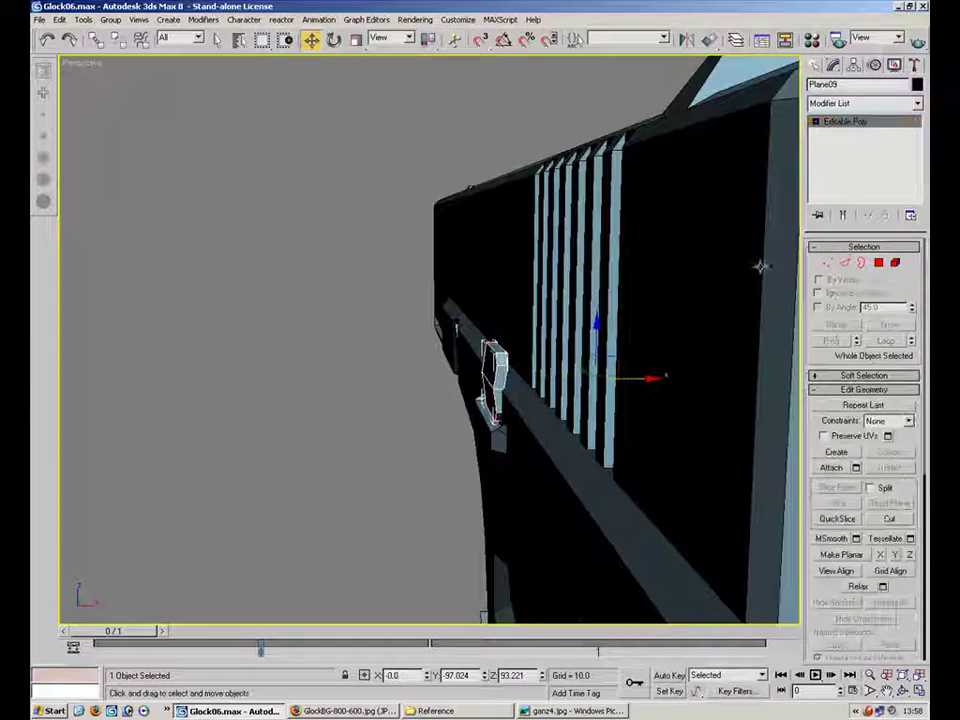
pyautogui.click(341, 302)
pyautogui.keyDown('alt'); pyautogui.moveTo(368, 294); pyautogui.dragTo(636, 293, button='middle'); pyautogui.keyUp('alt')
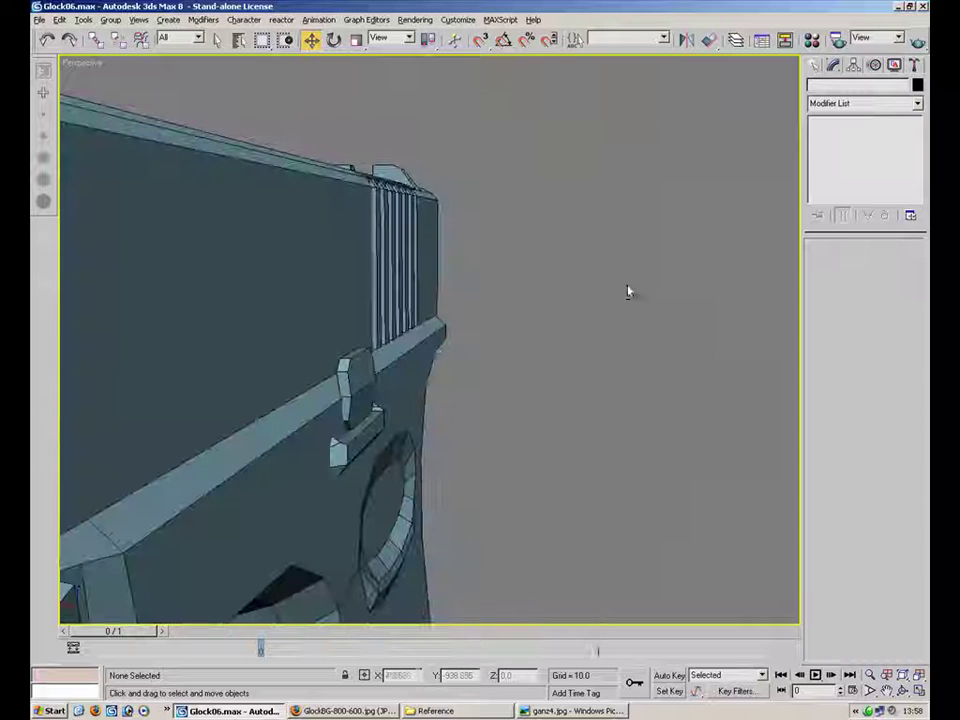
# Step: Center the tab's pivot on the object and tilt the tab to an X rotation of about 81.49 degrees
pyautogui.click(339, 381)
pyautogui.click(334, 39)
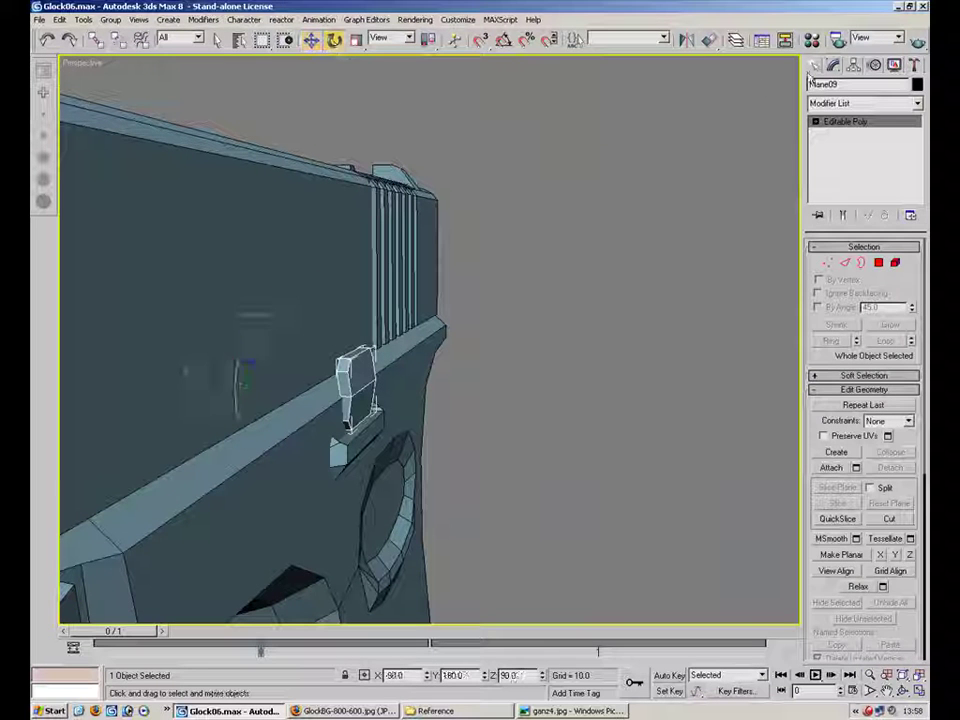
pyautogui.click(853, 64)
pyautogui.click(864, 227)
pyautogui.click(854, 154)
pyautogui.keyDown('alt'); pyautogui.moveTo(335, 330); pyautogui.dragTo(427, 328, button='middle'); pyautogui.keyUp('alt')
pyautogui.moveTo(368, 352); pyautogui.dragTo(372, 356)
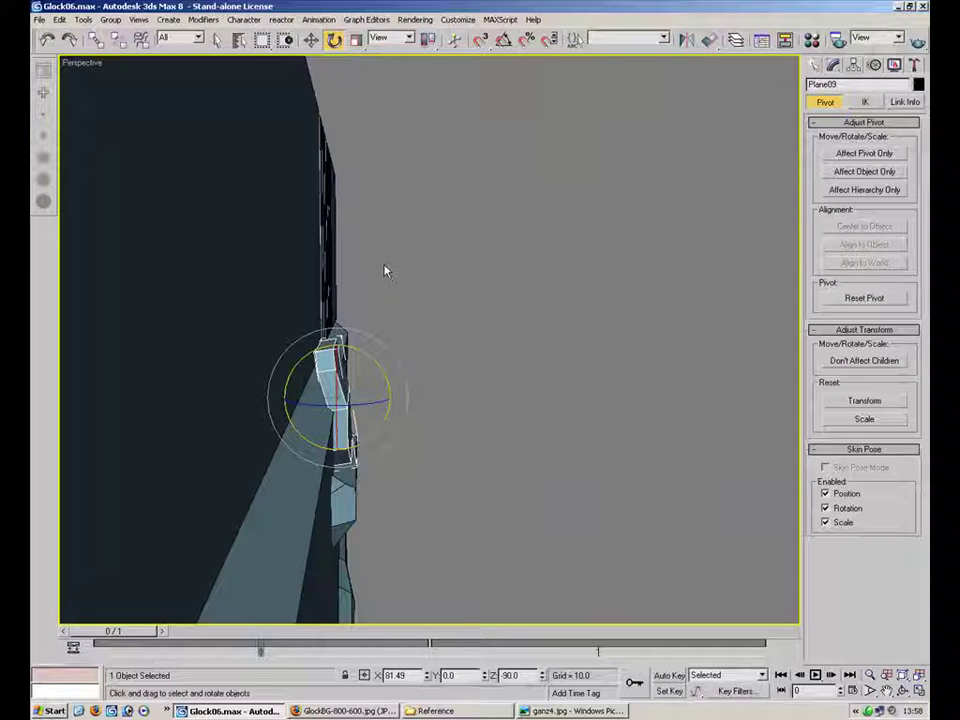
pyautogui.press('2')
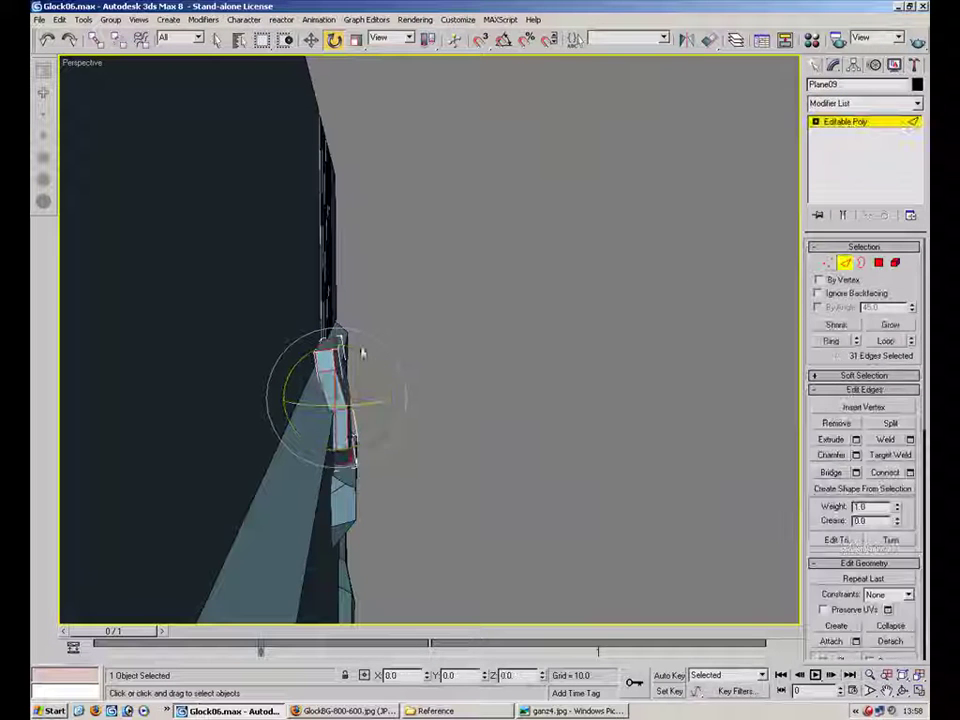
pyautogui.click(467, 340)
pyautogui.keyDown('alt'); pyautogui.moveTo(441, 279); pyautogui.dragTo(531, 364, button='middle'); pyautogui.keyUp('alt')
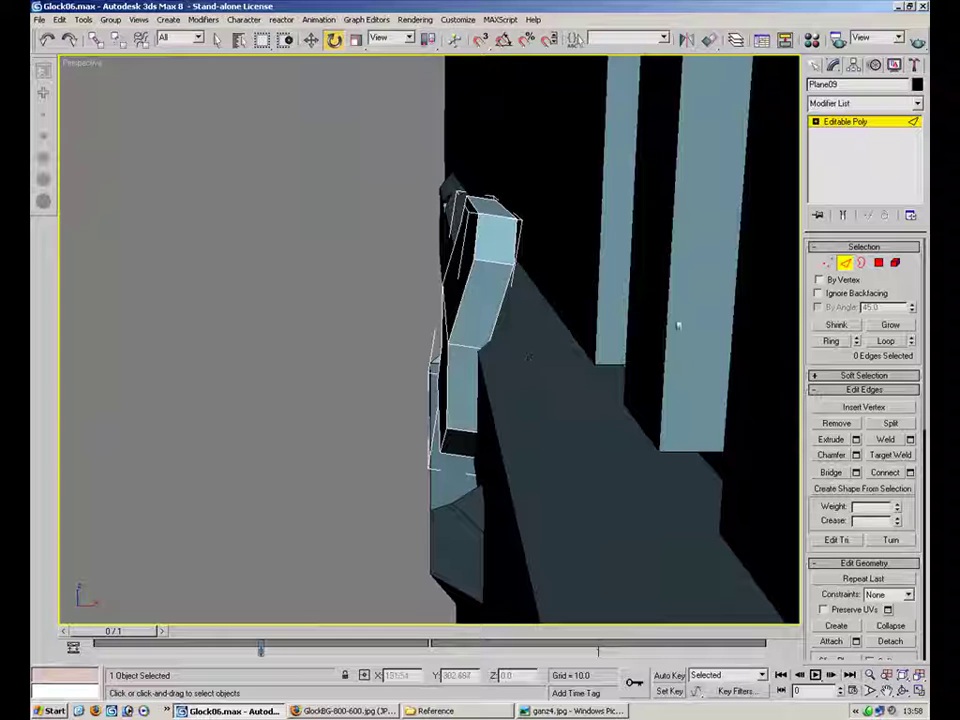
pyautogui.keyDown('alt'); pyautogui.moveTo(544, 214); pyautogui.dragTo(540, 251, button='middle'); pyautogui.keyUp('alt')
pyautogui.click(517, 195)
pyautogui.keyDown('ctrl'); pyautogui.click(513, 286); pyautogui.keyUp('ctrl')
pyautogui.keyDown('ctrl'); pyautogui.click(496, 350); pyautogui.keyUp('ctrl')
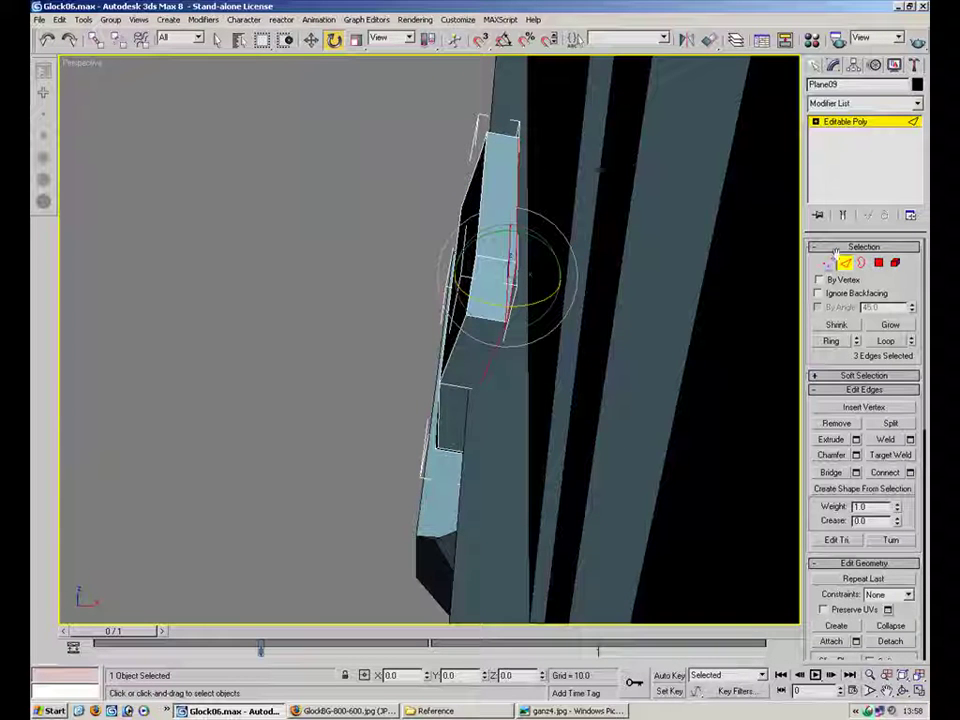
pyautogui.click(844, 263)
# Step: Examine the tab's fit beside the lever, frame and slide from the side of the pistol
pyautogui.click(300, 356)
pyautogui.keyDown('alt'); pyautogui.moveTo(396, 381); pyautogui.dragTo(529, 398, button='middle'); pyautogui.keyUp('alt')
pyautogui.scroll(-3, 424, 339)
pyautogui.keyDown('alt'); pyautogui.moveTo(454, 315); pyautogui.dragTo(582, 386, button='middle'); pyautogui.keyUp('alt')
pyautogui.scroll(2, 335, 340)
pyautogui.click(301, 289)
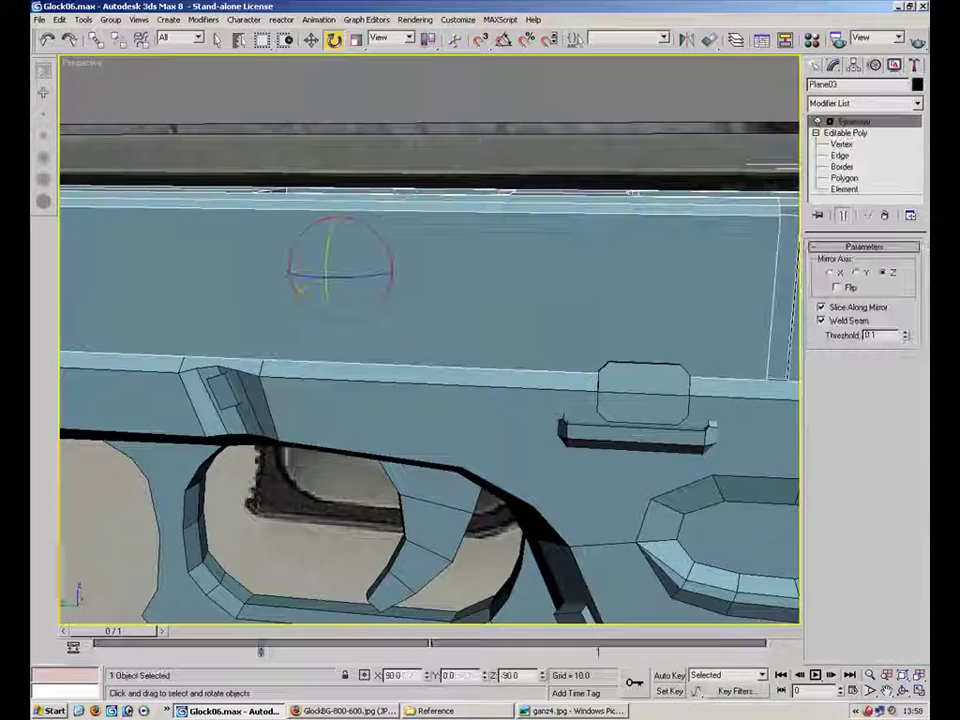
# Step: Insert four vertices along the slide's lower edge above the frame lever, following the cutout in the side reference image
pyautogui.hotkey('alt', 'w')
pyautogui.moveTo(271, 419); pyautogui.dragTo(396, 438, button='middle')
pyautogui.press('.')
pyautogui.moveTo(199, 425); pyautogui.dragTo(268, 469, button='middle')
pyautogui.scroll(-4, 268, 469)
pyautogui.scroll(-2, 268, 469)
pyautogui.moveTo(200, 462); pyautogui.dragTo(283, 461, button='middle')
pyautogui.scroll(3, 302, 483)
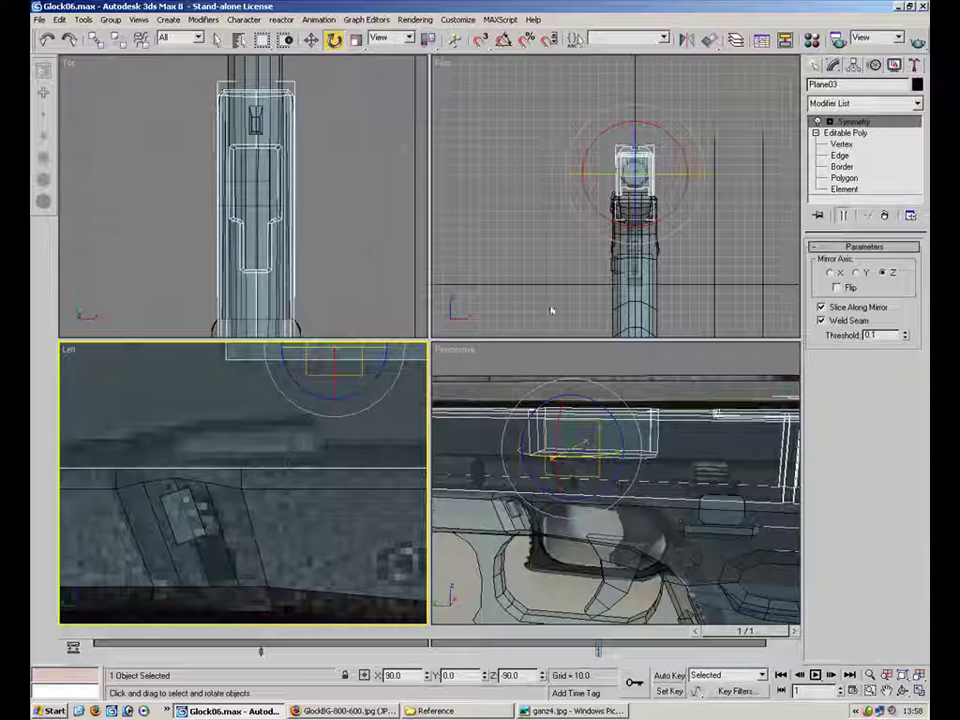
pyautogui.click(842, 155)
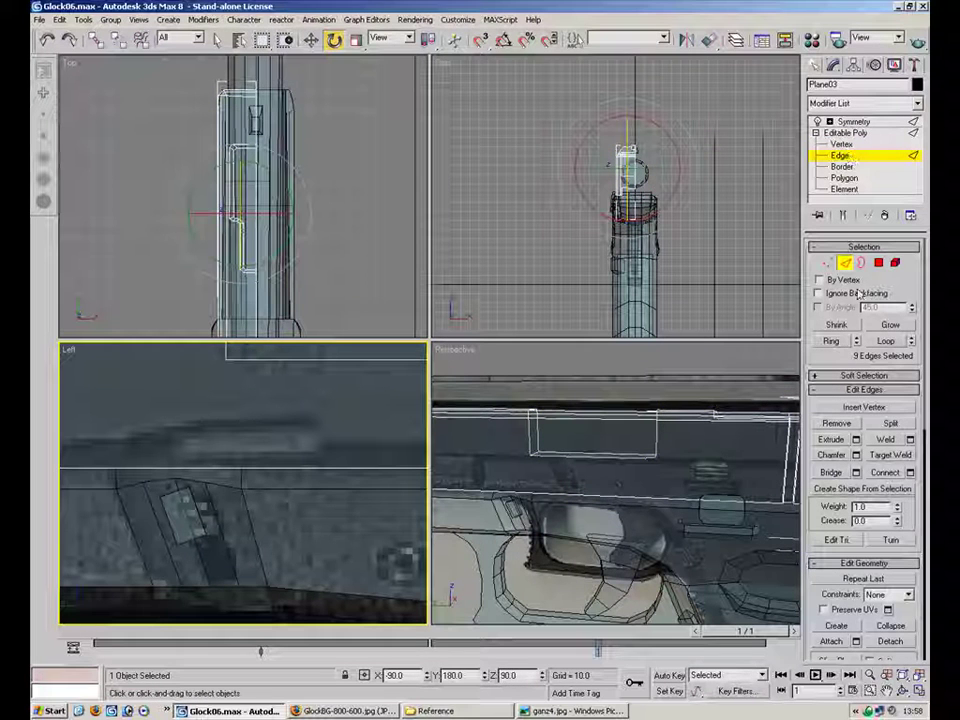
pyautogui.click(866, 408)
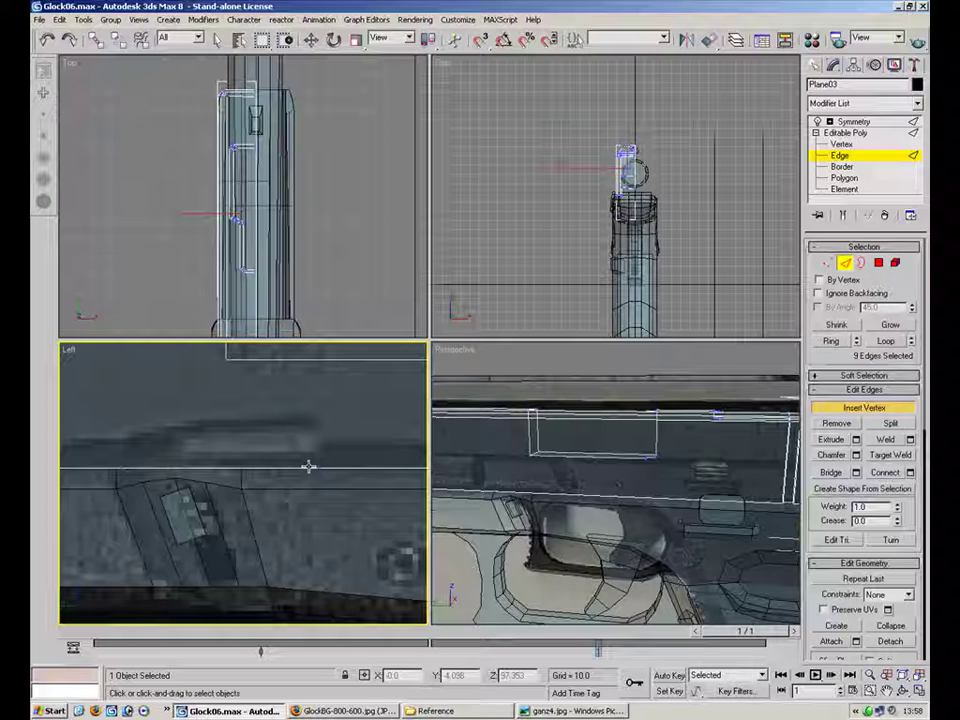
pyautogui.press('1')
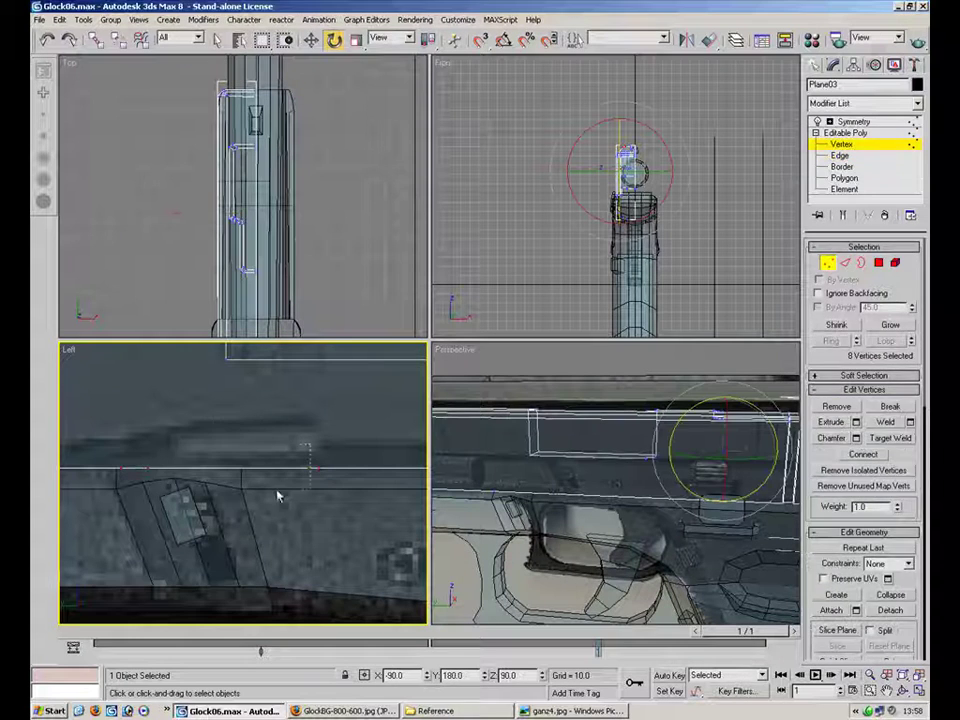
# Step: Move the two middle vertices up to shape the cutout in the slide's lower edge, matching the reference image
pyautogui.click(306, 46)
pyautogui.moveTo(229, 425); pyautogui.dragTo(229, 399)
pyautogui.click(279, 446)
pyautogui.moveTo(280, 447); pyautogui.dragTo(322, 416)
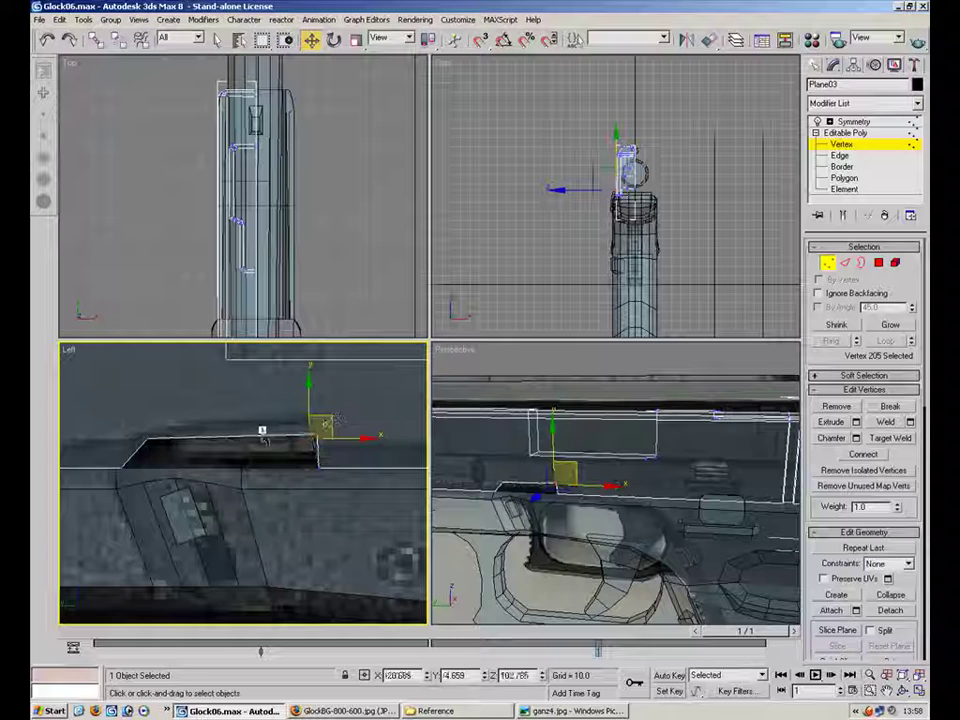
pyautogui.moveTo(144, 450); pyautogui.dragTo(174, 430)
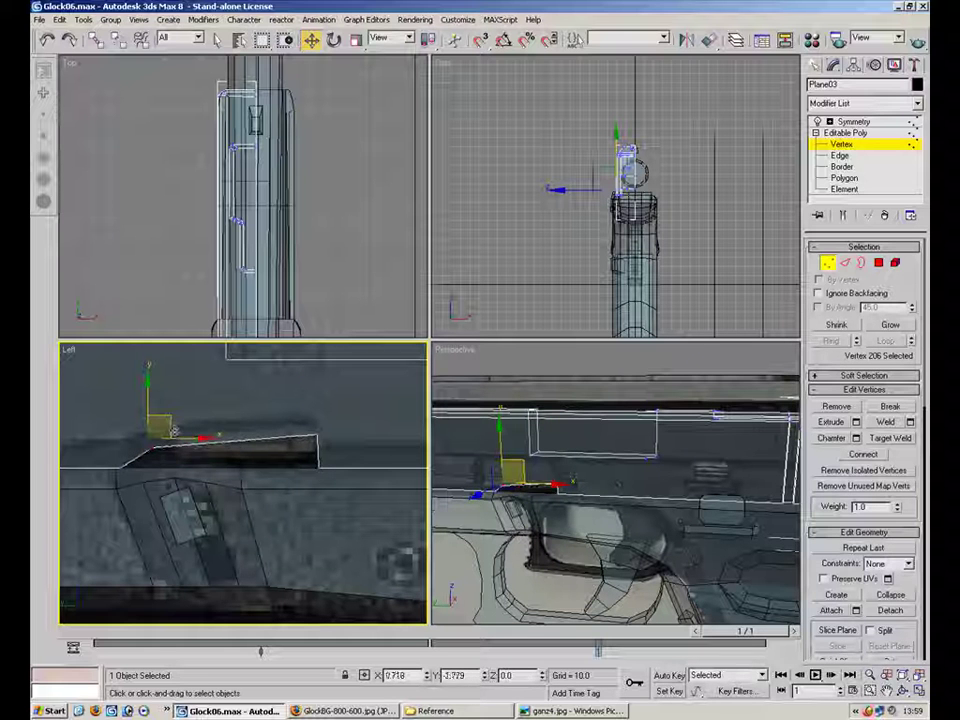
# Step: Insert one more vertex on the cutout's top edge, raise it slightly to round the outline, and leave vertex editing
pyautogui.press('2')
pyautogui.click(851, 408)
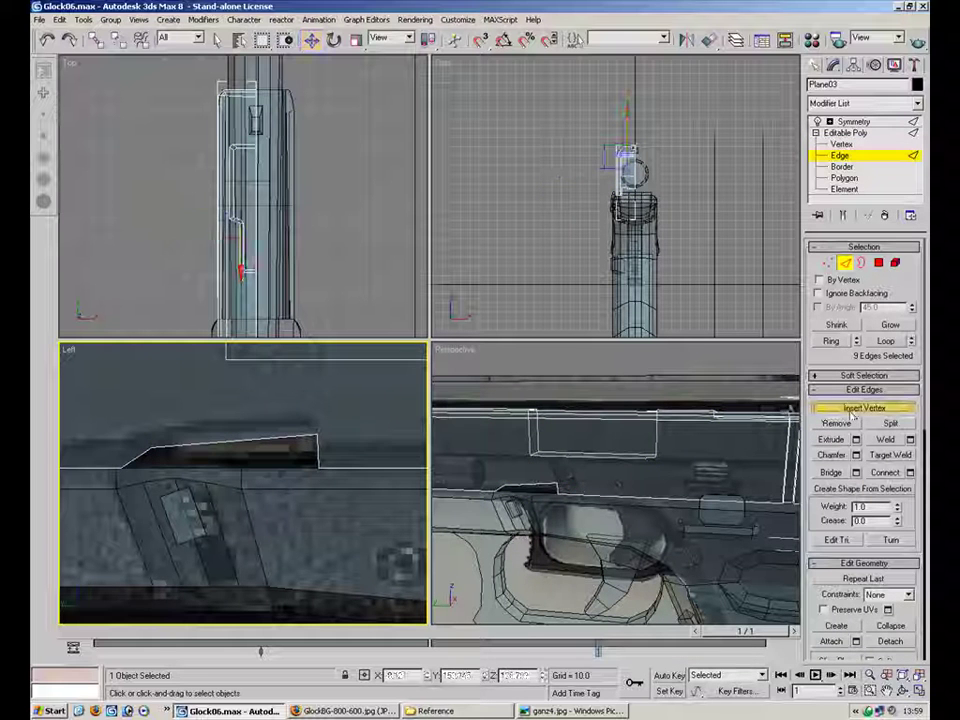
pyautogui.click(201, 444)
pyautogui.press('w')
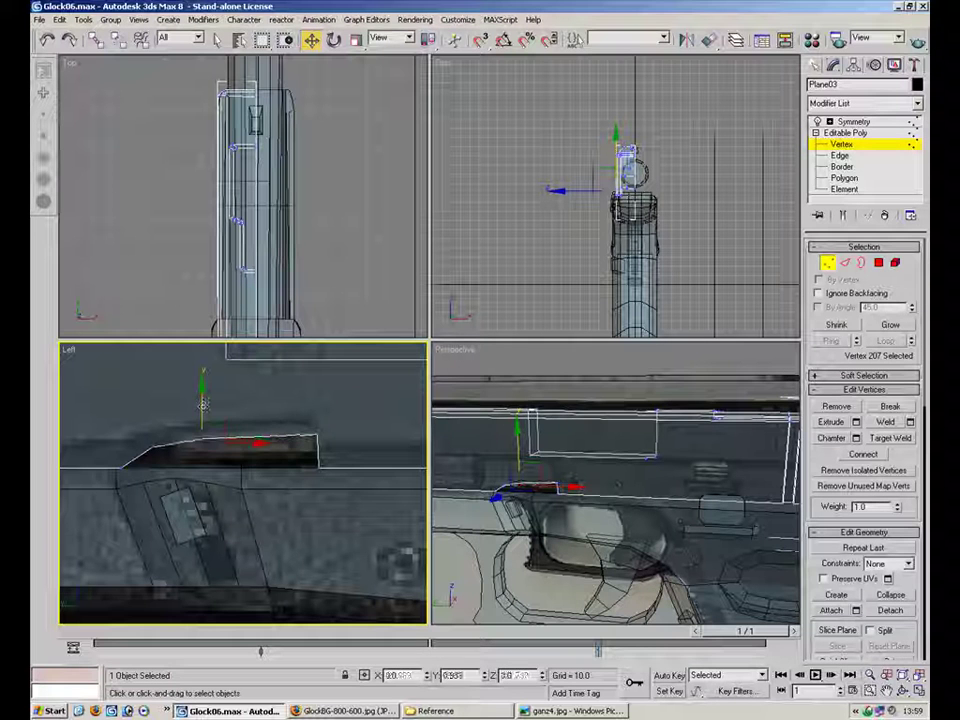
pyautogui.click(407, 487)
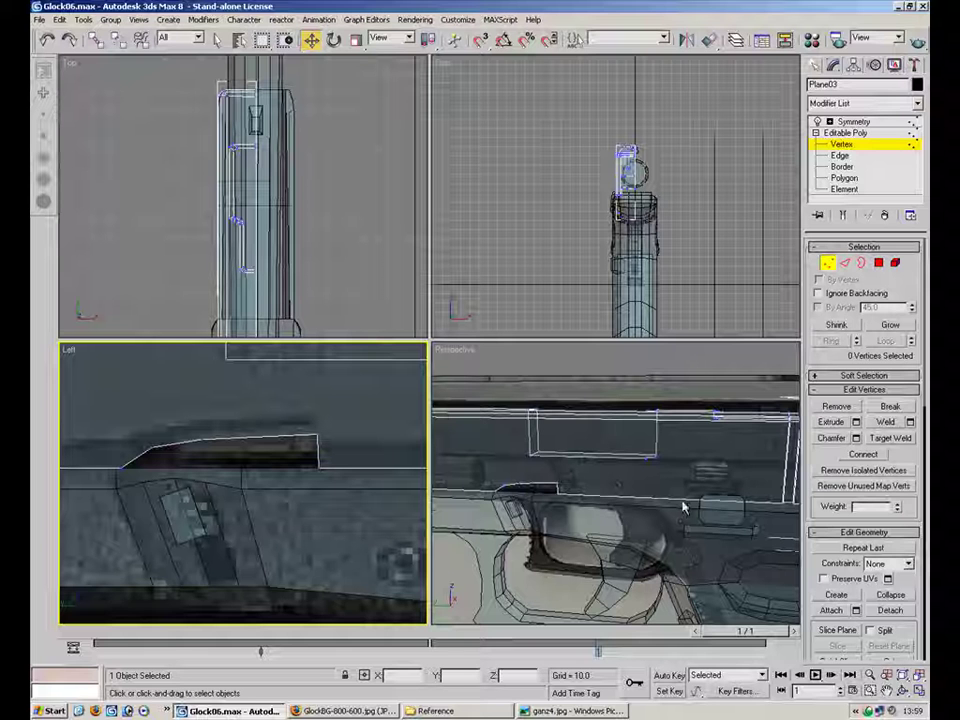
pyautogui.click(825, 262)
pyautogui.click(621, 379)
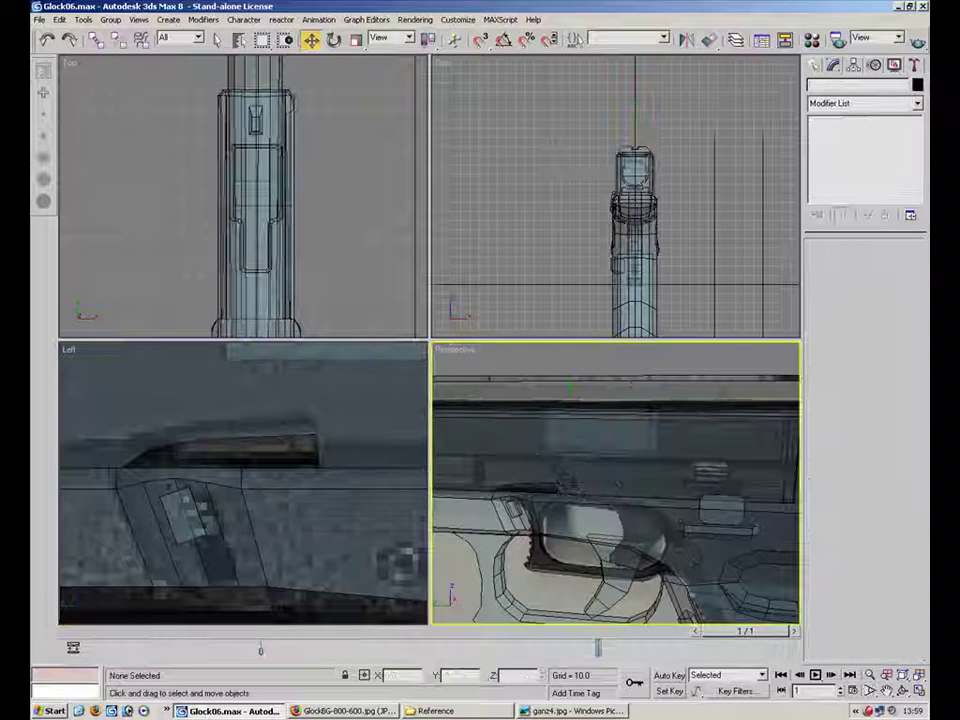
# Step: Select the four edges around the slide's cutout in the maximized Perspective view and extrude them inward along X
pyautogui.click(916, 691)
pyautogui.press('m')
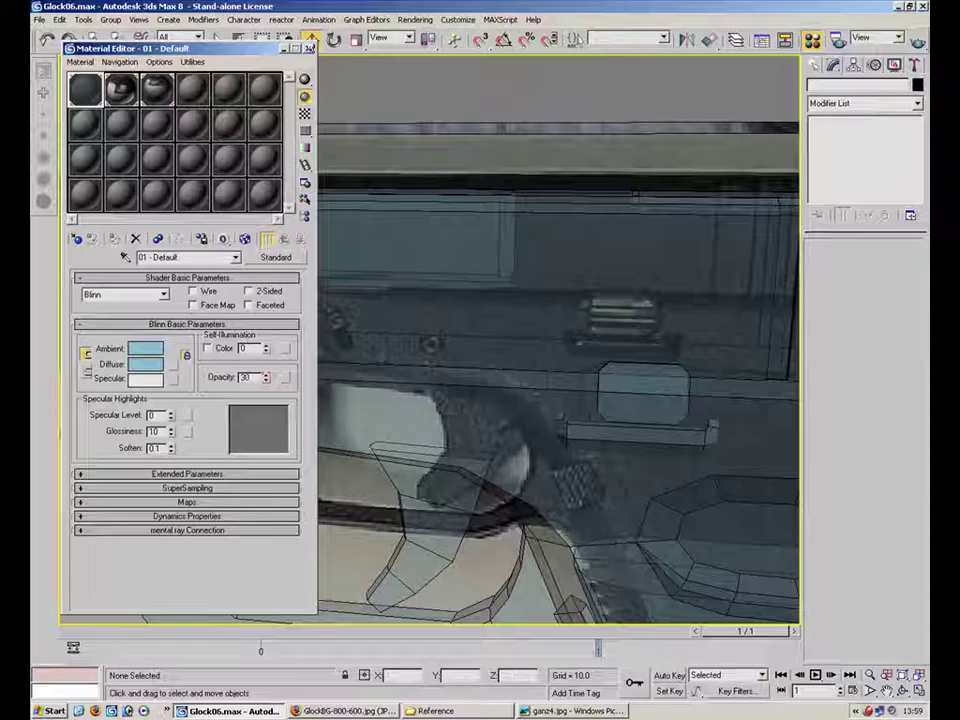
pyautogui.click(308, 48)
pyautogui.press(',')
pyautogui.keyDown('alt'); pyautogui.moveTo(564, 364); pyautogui.dragTo(527, 343, button='middle'); pyautogui.keyUp('alt')
pyautogui.click(510, 285)
pyautogui.click(840, 156)
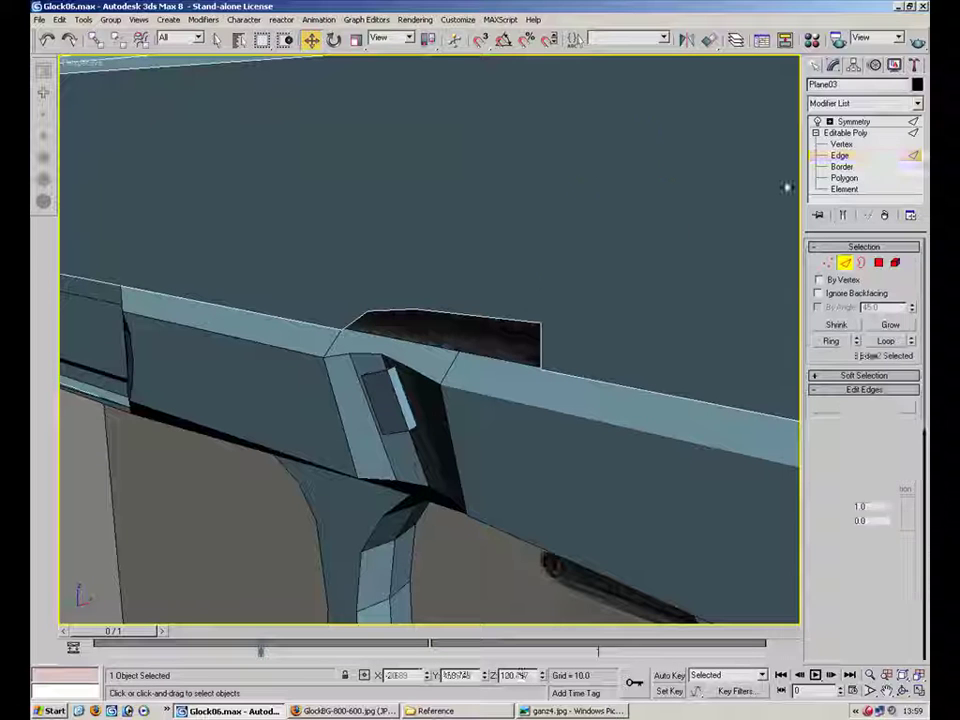
pyautogui.click(520, 324)
pyautogui.keyDown('ctrl'); pyautogui.click(395, 313); pyautogui.keyUp('ctrl')
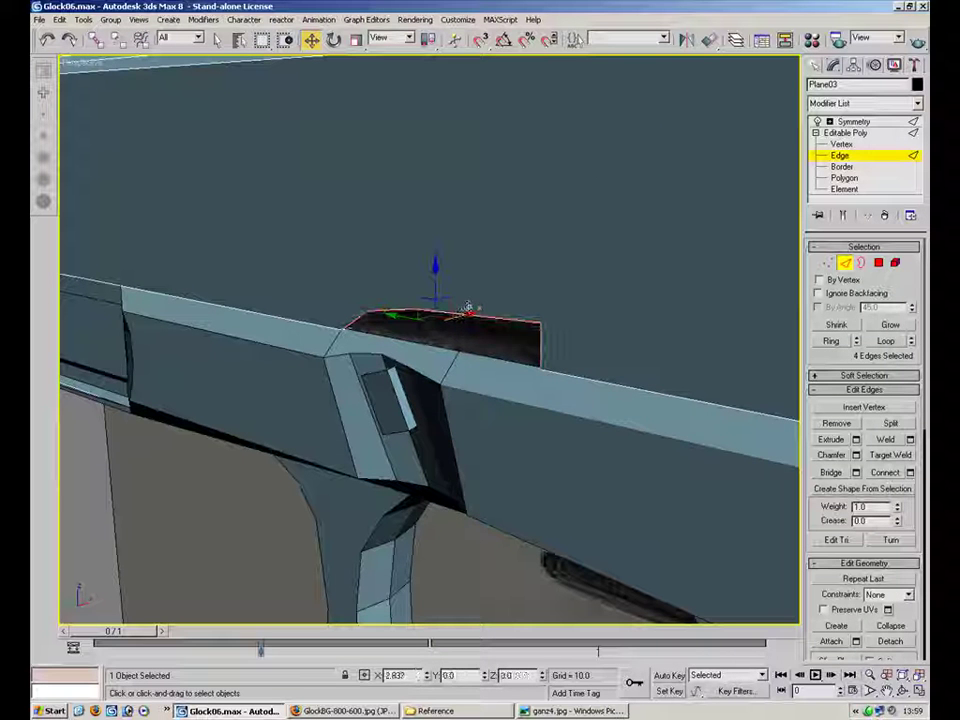
pyautogui.keyDown('alt'); pyautogui.moveTo(467, 308); pyautogui.dragTo(620, 110, button='middle'); pyautogui.keyUp('alt')
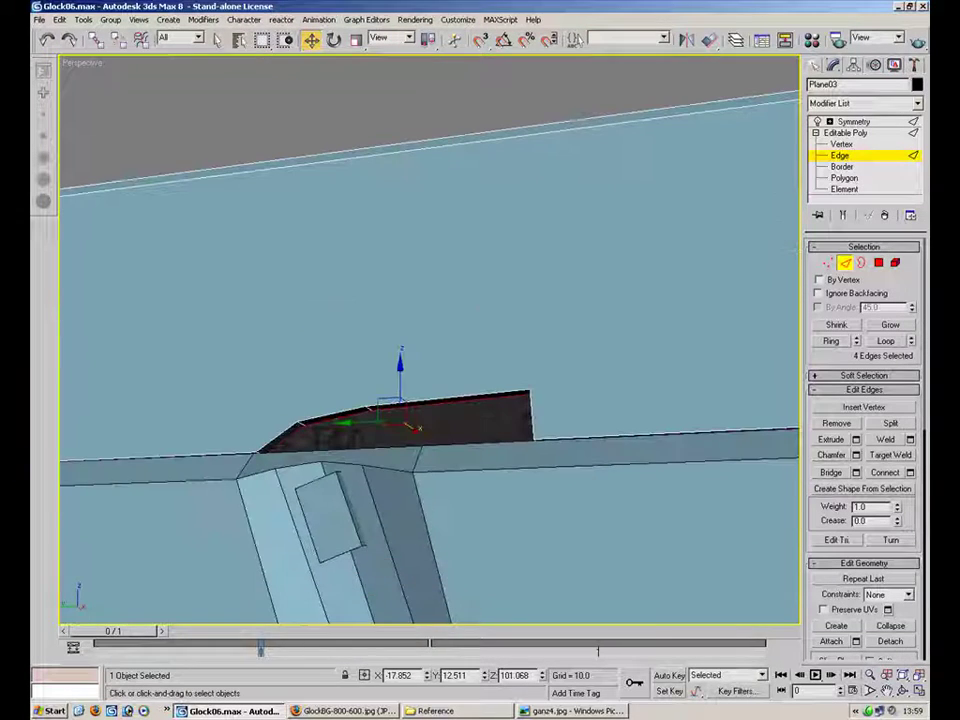
pyautogui.keyDown('alt'); pyautogui.moveTo(640, 348); pyautogui.dragTo(598, 396, button='middle'); pyautogui.keyUp('alt')
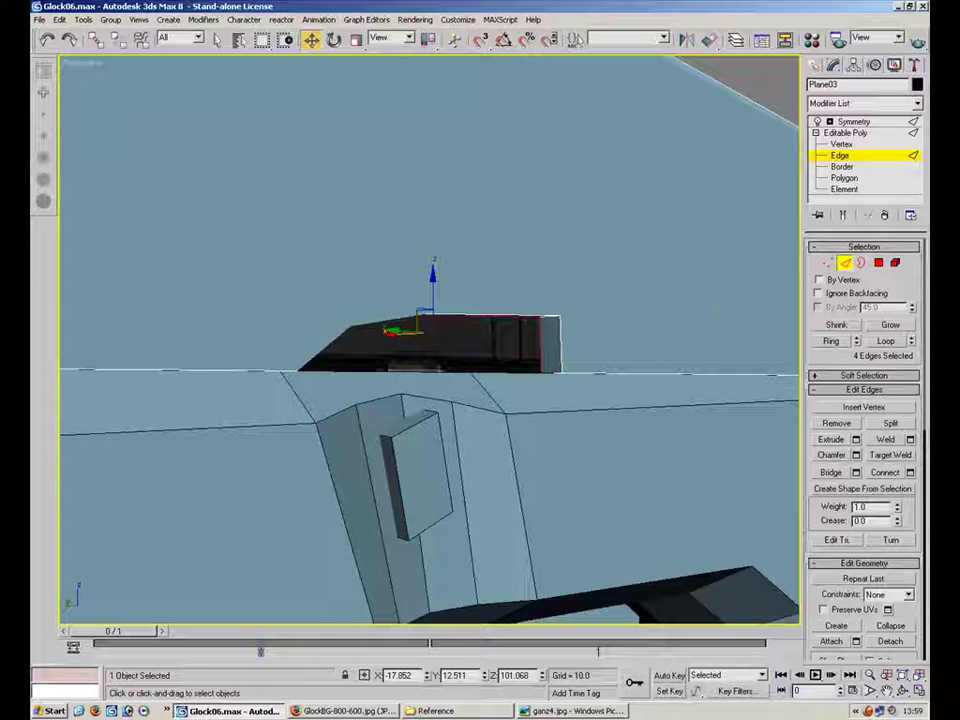
# Step: Create a polygon across the inner edges of the cutout to close its back, then leave polygon editing
pyautogui.press('4')
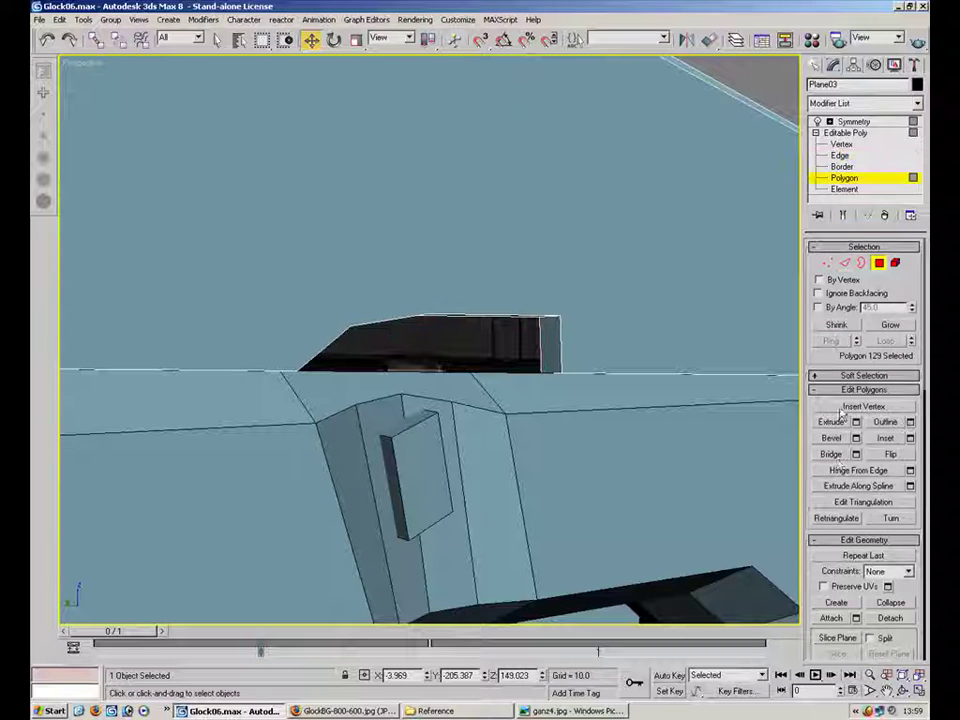
pyautogui.click(832, 603)
pyautogui.keyDown('alt'); pyautogui.moveTo(566, 408); pyautogui.dragTo(506, 399, button='middle'); pyautogui.keyUp('alt')
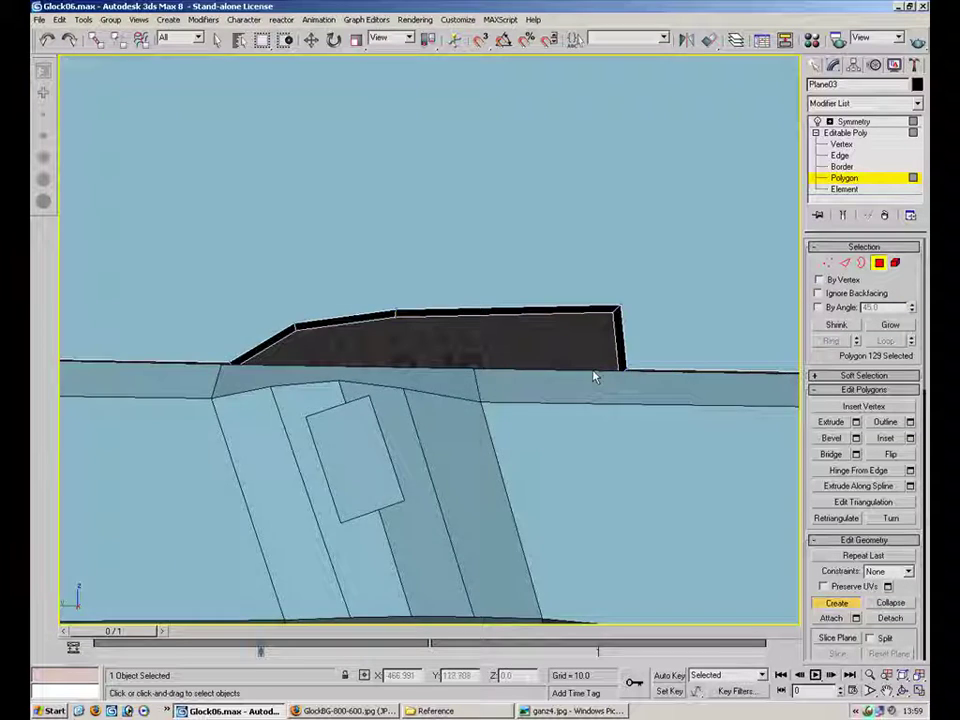
pyautogui.press('.')
pyautogui.click(616, 374)
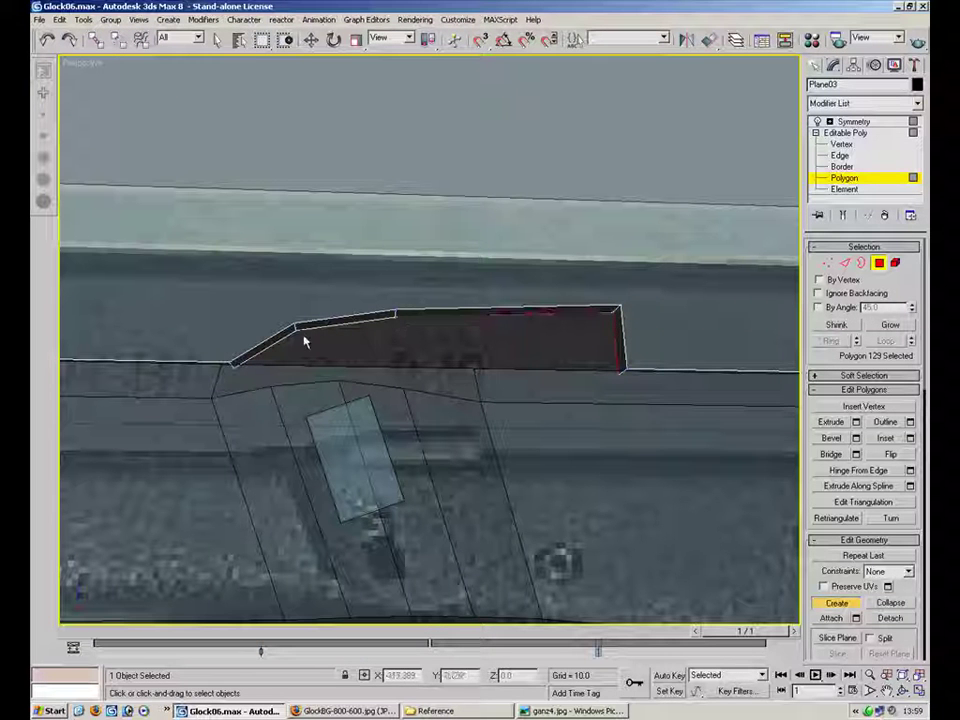
pyautogui.keyDown('ctrl'); pyautogui.click(300, 374); pyautogui.keyUp('ctrl')
pyautogui.keyDown('alt'); pyautogui.moveTo(300, 374); pyautogui.dragTo(501, 436, button='middle'); pyautogui.keyUp('alt')
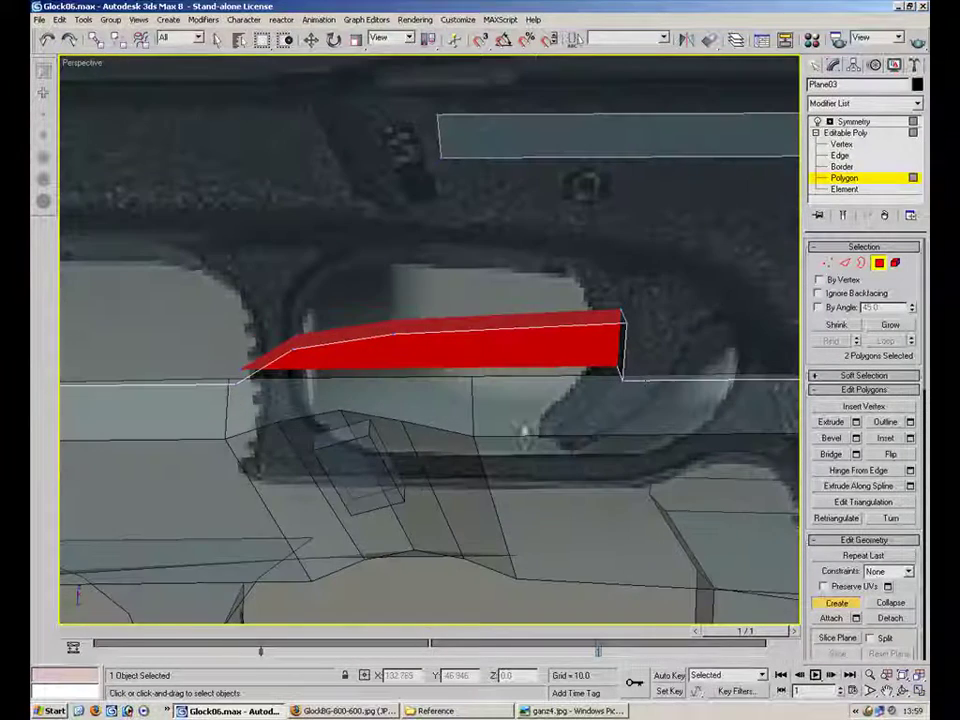
pyautogui.click(879, 263)
pyautogui.click(440, 490)
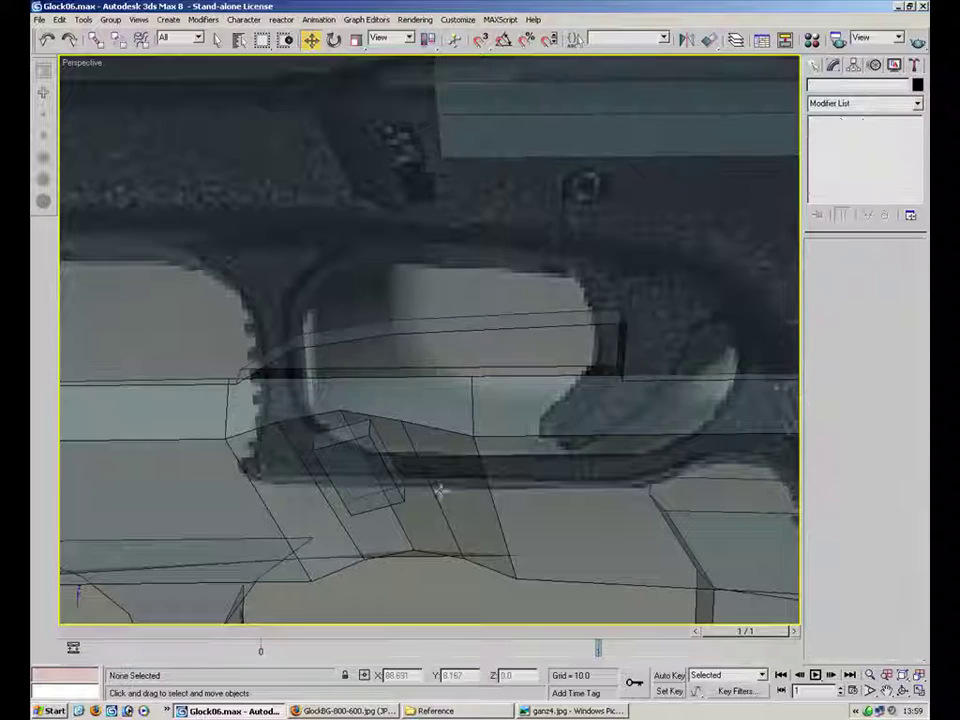
# Step: Hide the slide to expose the top of the frame
pyautogui.press(',')
pyautogui.click(567, 274)
pyautogui.rightClick(564, 270)
pyautogui.click(610, 230)
pyautogui.scroll(-6, 533, 410)
pyautogui.keyDown('alt'); pyautogui.moveTo(422, 426); pyautogui.dragTo(420, 454, button='middle'); pyautogui.keyUp('alt')
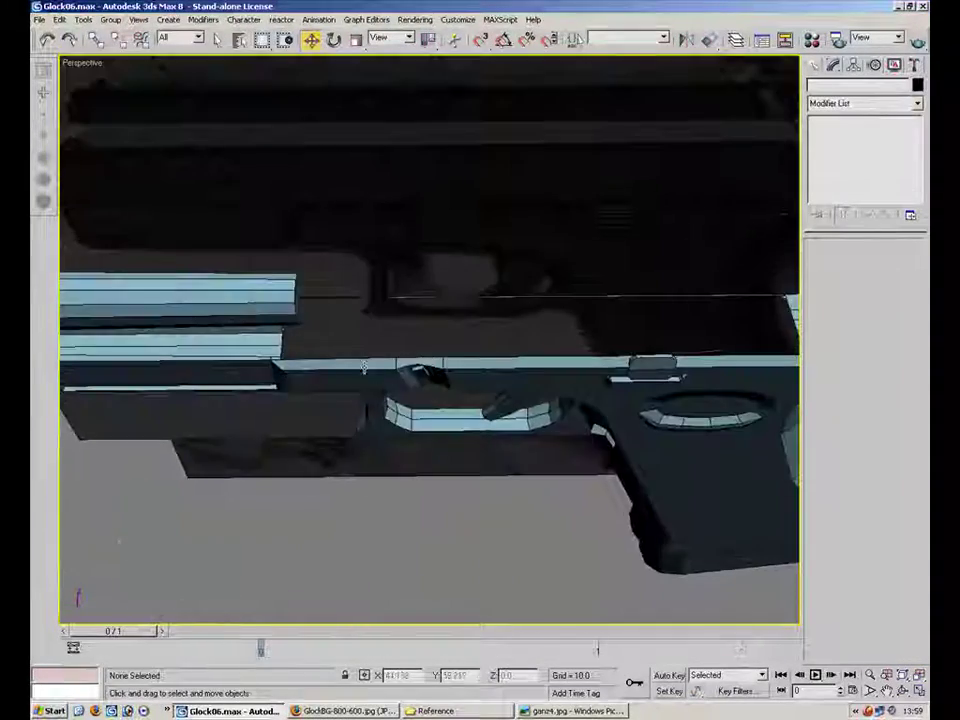
# Step: Select the frame's three inner top edges and extrude them about 15.15 units along X toward the pistol's center
pyautogui.click(733, 278)
pyautogui.click(844, 177)
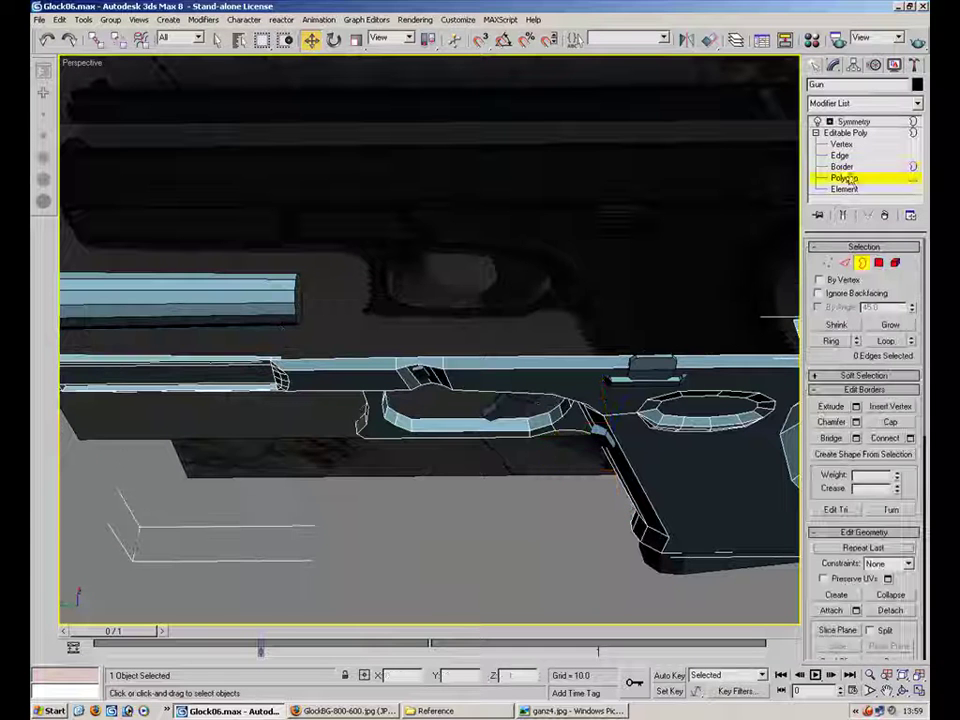
pyautogui.click(366, 363)
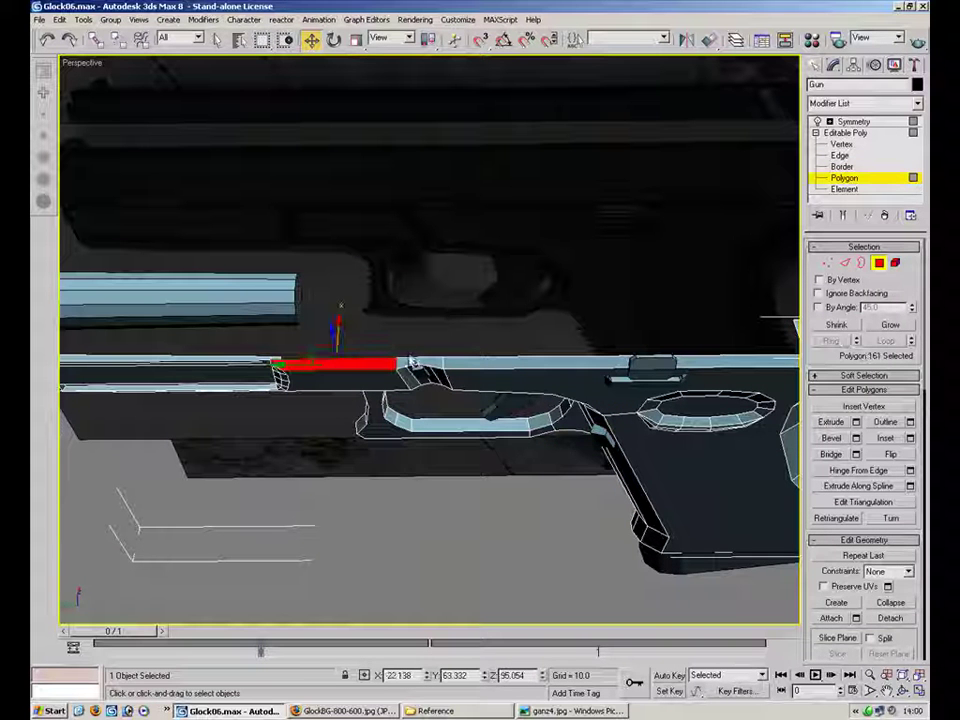
pyautogui.press('2')
pyautogui.click(417, 358)
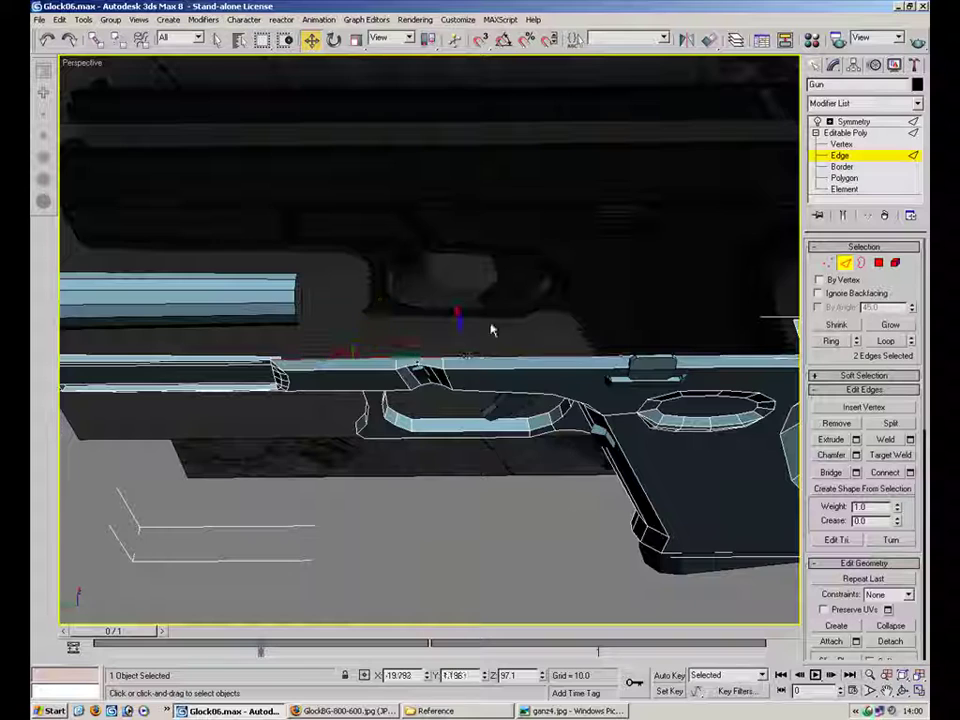
pyautogui.keyDown('ctrl'); pyautogui.click(549, 367); pyautogui.keyUp('ctrl')
pyautogui.keyDown('alt'); pyautogui.moveTo(549, 367); pyautogui.dragTo(587, 391, button='middle'); pyautogui.keyUp('alt')
pyautogui.hotkey('alt', 'l')
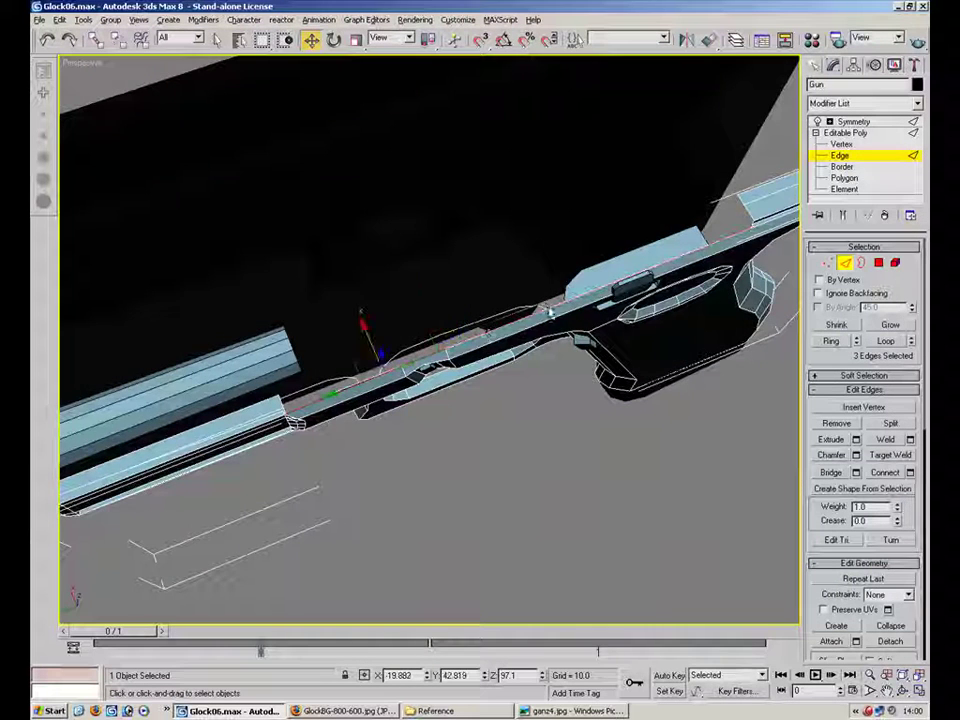
pyautogui.keyDown('alt'); pyautogui.moveTo(470, 330); pyautogui.dragTo(481, 313, button='middle'); pyautogui.keyUp('alt')
pyautogui.moveTo(432, 300); pyautogui.dragTo(426, 299)
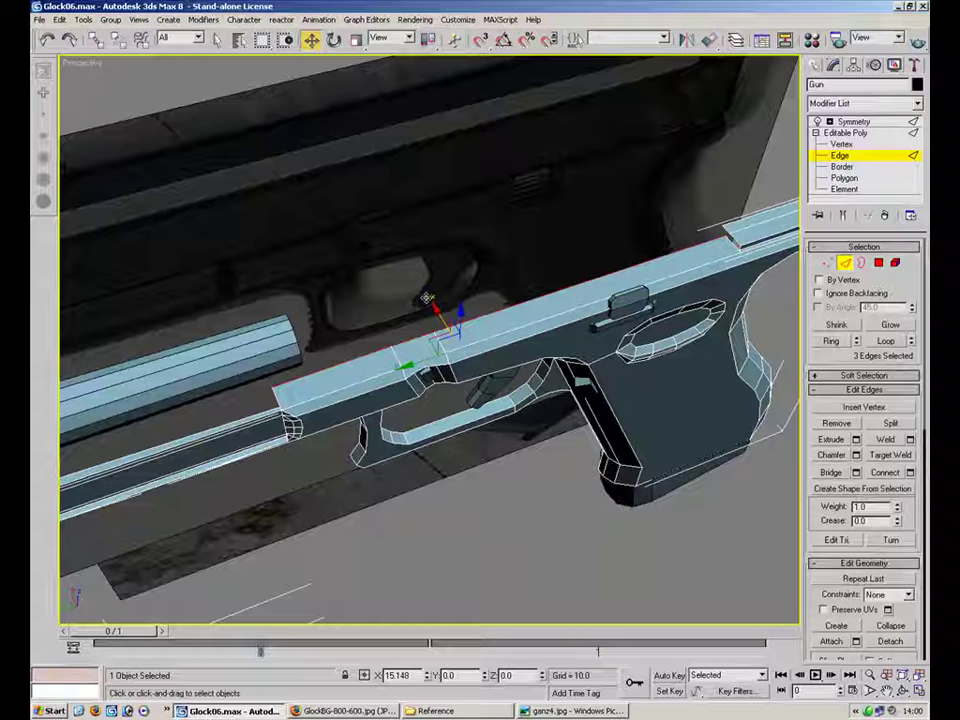
# Step: Adjust the X position of the extruded frame edges to meet the center plane, then clear the selection
pyautogui.moveTo(427, 679); pyautogui.dragTo(426, 671)
pyautogui.rightClick(426, 673)
pyautogui.press('1')
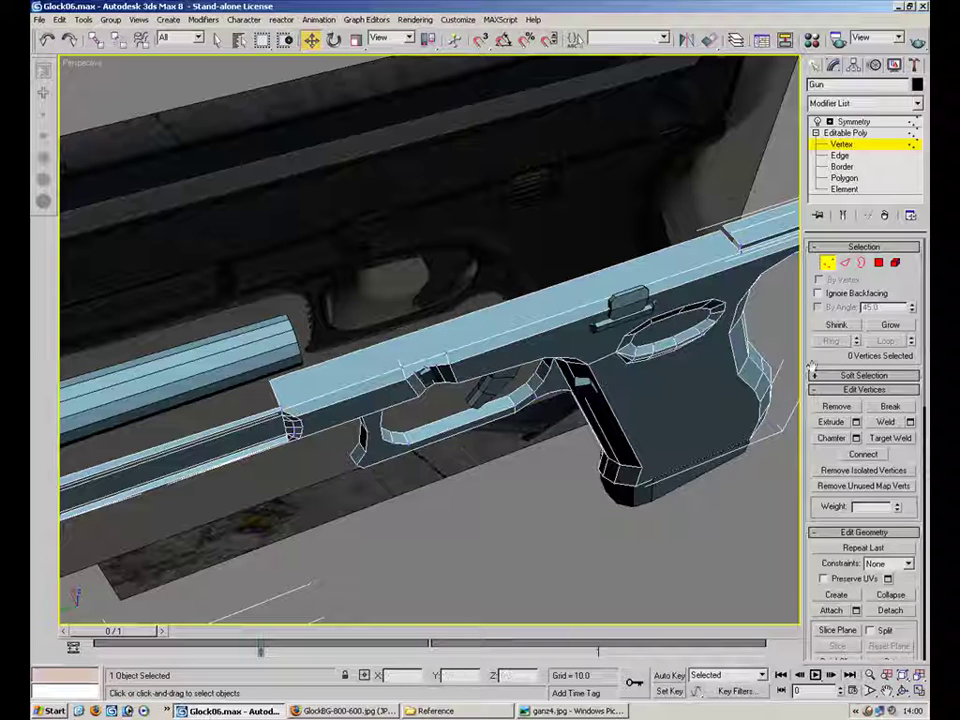
pyautogui.press('2')
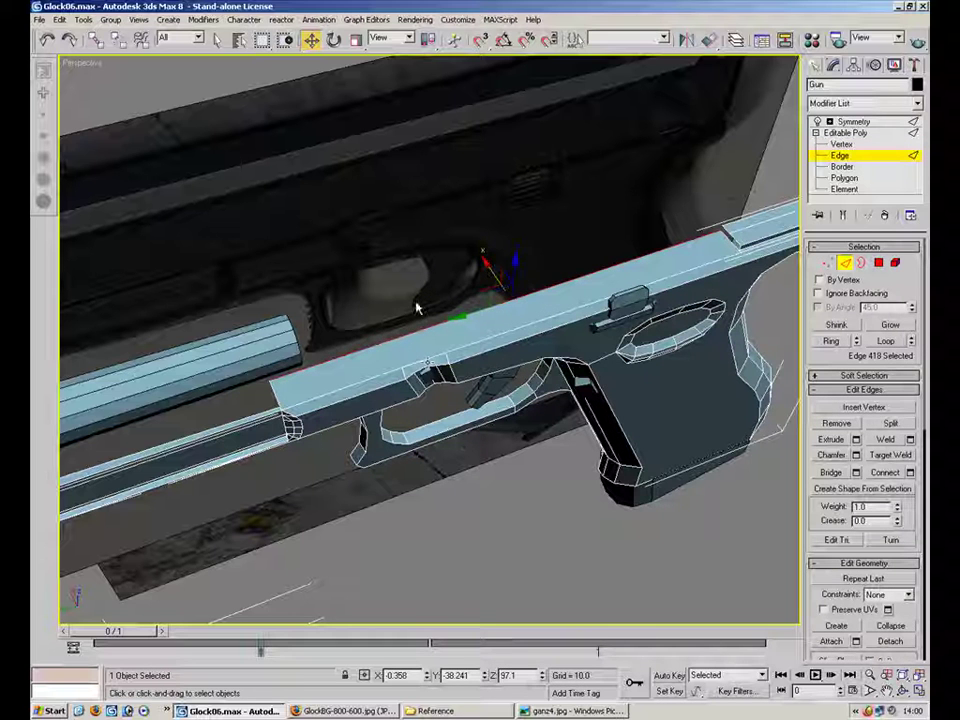
pyautogui.click(428, 346)
# Step: Unhide the slide
pyautogui.keyDown('alt'); pyautogui.moveTo(462, 470); pyautogui.dragTo(472, 428, button='middle'); pyautogui.keyUp('alt')
pyautogui.rightClick(367, 504)
pyautogui.click(400, 448)
pyautogui.scroll(4, 472, 428)
pyautogui.keyDown('alt'); pyautogui.moveTo(452, 356); pyautogui.dragTo(441, 382, button='middle'); pyautogui.keyUp('alt')
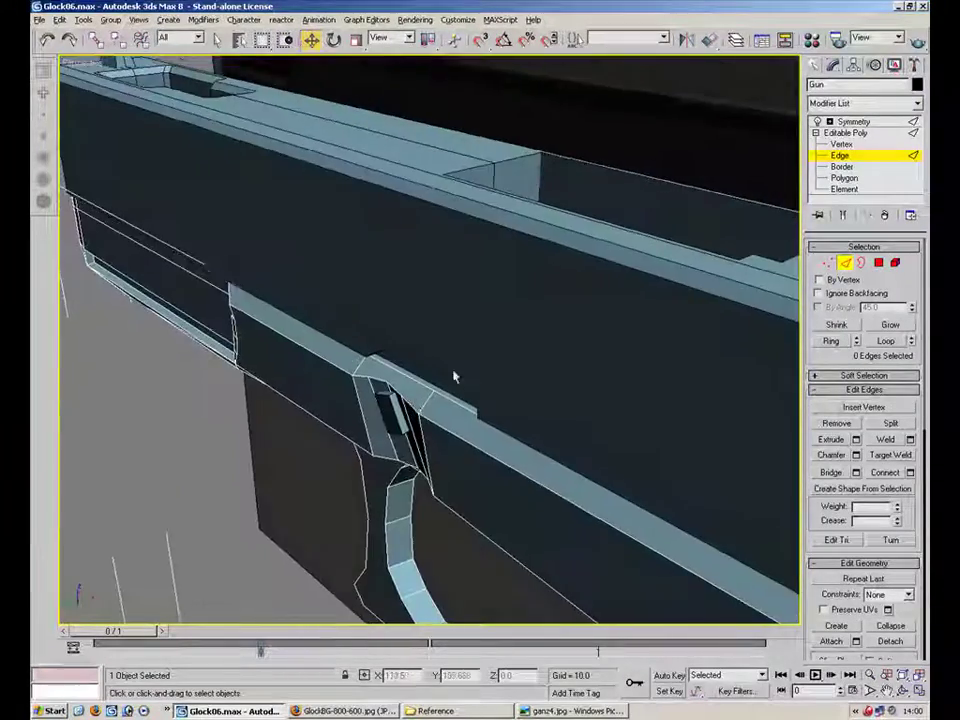
# Step: Leave edge editing, select the slide, and examine its cutout and fit against the frame from several angles
pyautogui.click(844, 263)
pyautogui.click(569, 326)
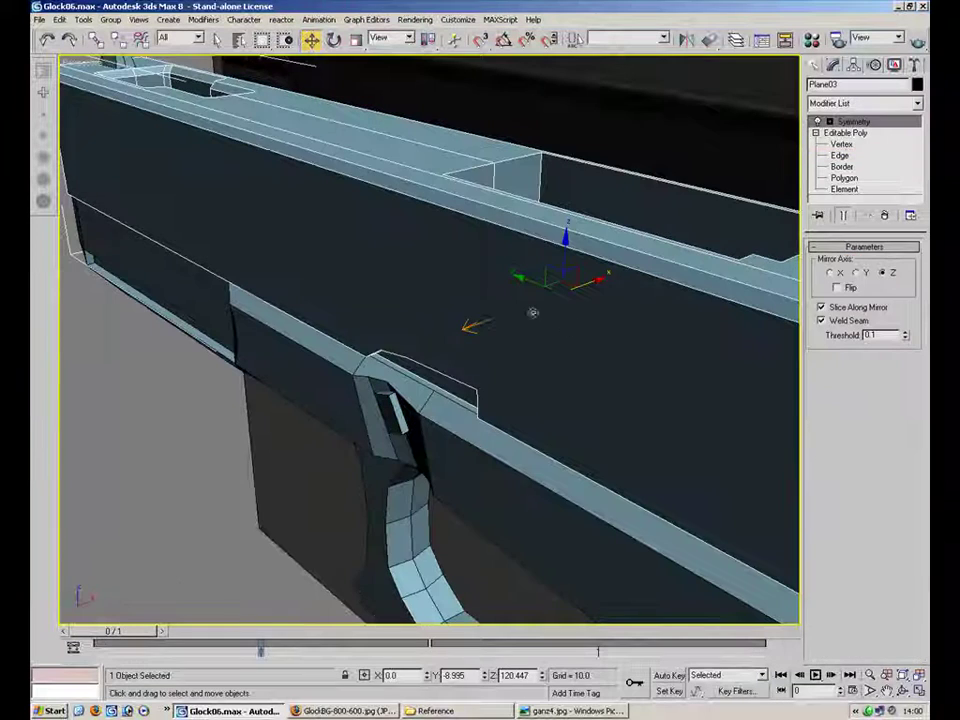
pyautogui.moveTo(534, 283)
pyautogui.mouseDown()
pyautogui.moveTo(621, 352)
pyautogui.moveTo(653, 401)
pyautogui.moveTo(538, 300)
pyautogui.mouseUp()
pyautogui.click(200, 497)
pyautogui.keyDown('alt'); pyautogui.moveTo(499, 450); pyautogui.dragTo(576, 467, button='middle'); pyautogui.keyUp('alt')
pyautogui.scroll(-5, 576, 467)
pyautogui.keyDown('alt'); pyautogui.moveTo(459, 483); pyautogui.dragTo(399, 501, button='middle'); pyautogui.keyUp('alt')
pyautogui.scroll(4, 399, 501)
pyautogui.click(501, 347)
pyautogui.keyDown('alt'); pyautogui.moveTo(542, 504); pyautogui.dragTo(541, 407, button='middle'); pyautogui.keyUp('alt')
# Step: Try converting the slide with its Symmetry modifier to an Editable Poly, and undo the conversion
pyautogui.rightClick(520, 316)
pyautogui.moveTo(593, 437)
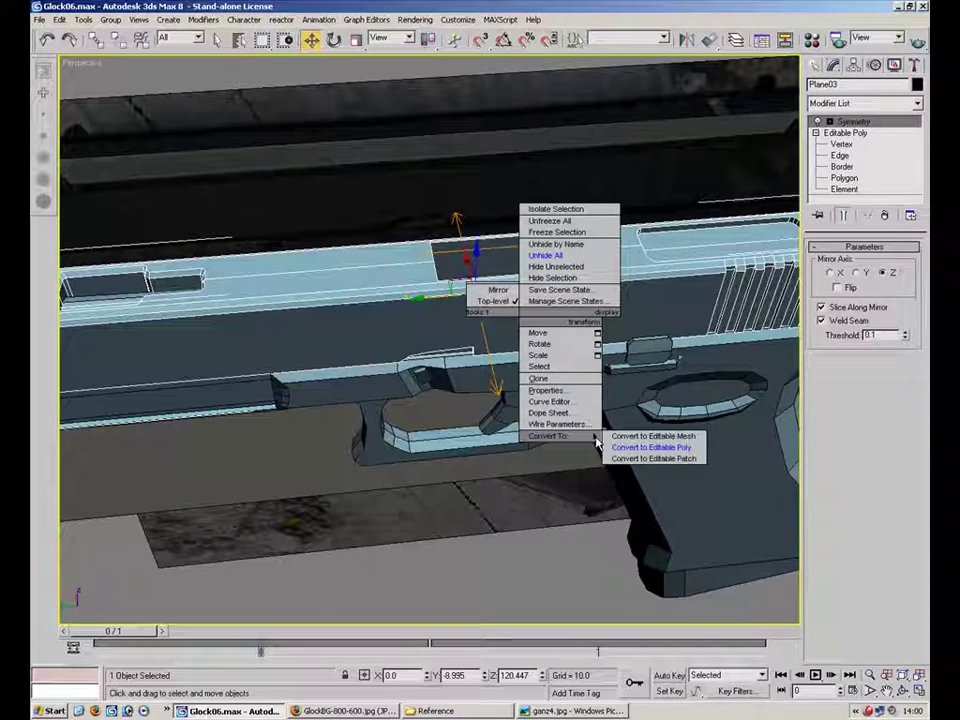
pyautogui.click(501, 487)
pyautogui.keyDown('alt'); pyautogui.moveTo(578, 264); pyautogui.dragTo(541, 464, button='middle'); pyautogui.keyUp('alt')
pyautogui.keyDown('alt'); pyautogui.moveTo(483, 370); pyautogui.dragTo(485, 298, button='middle'); pyautogui.keyUp('alt')
pyautogui.rightClick(485, 298)
pyautogui.moveTo(549, 428)
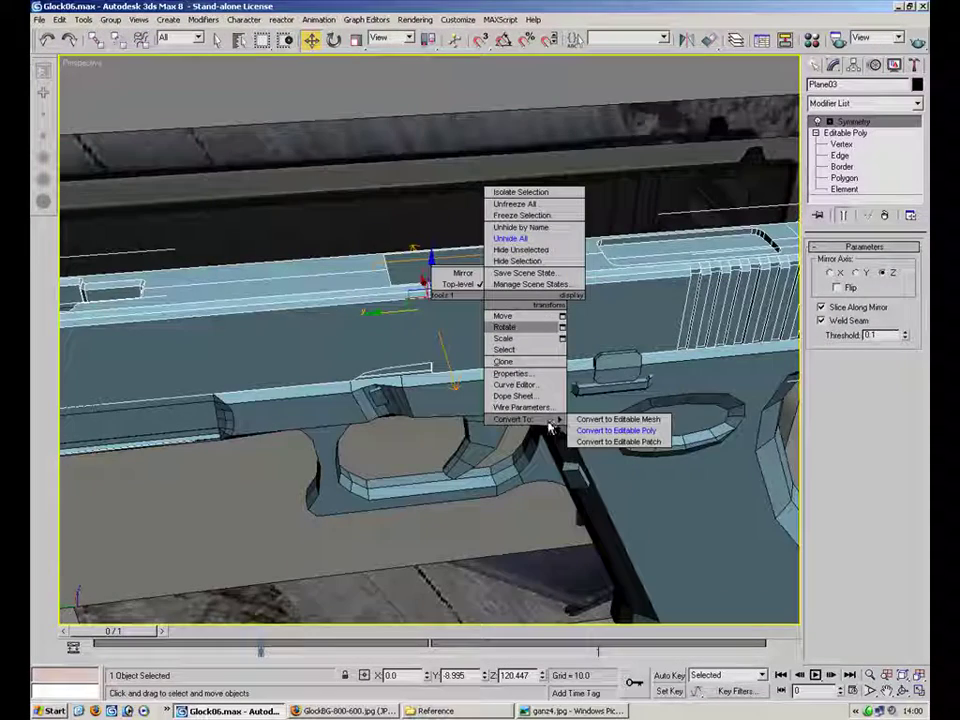
pyautogui.click(648, 431)
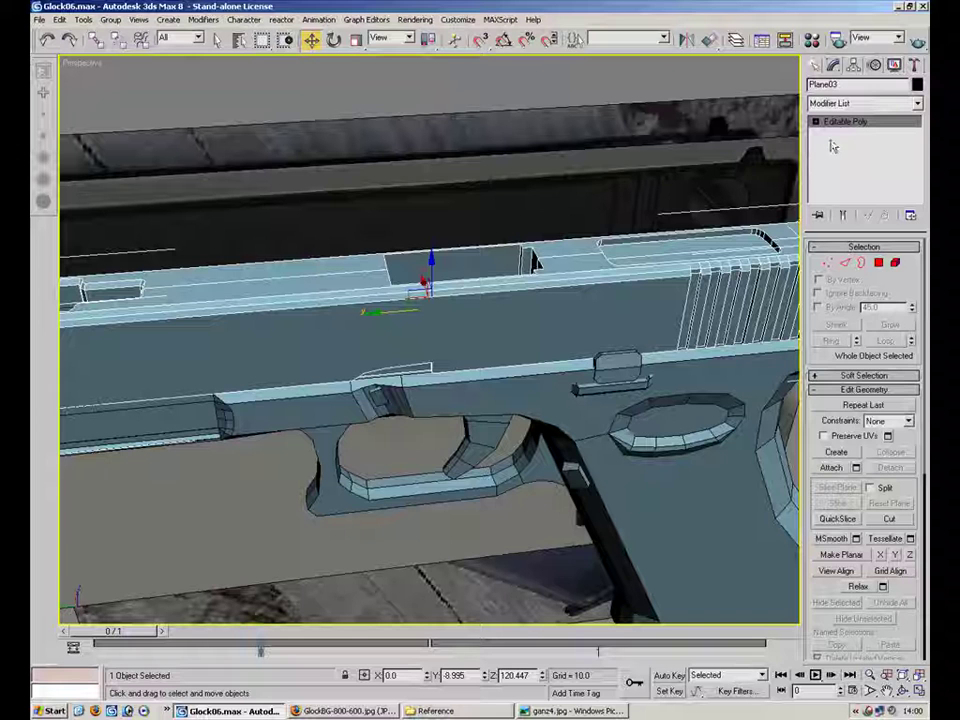
pyautogui.hotkey('ctrl', 'z')
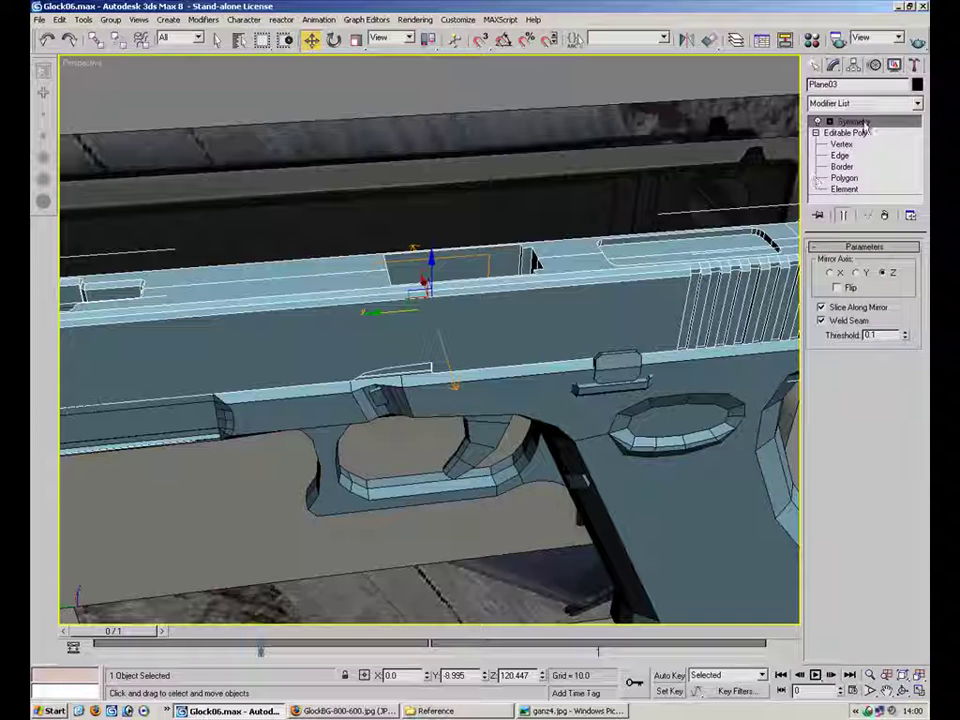
# Step: Convert the slide with its Symmetry modifier to an Editable Poly
pyautogui.rightClick(590, 298)
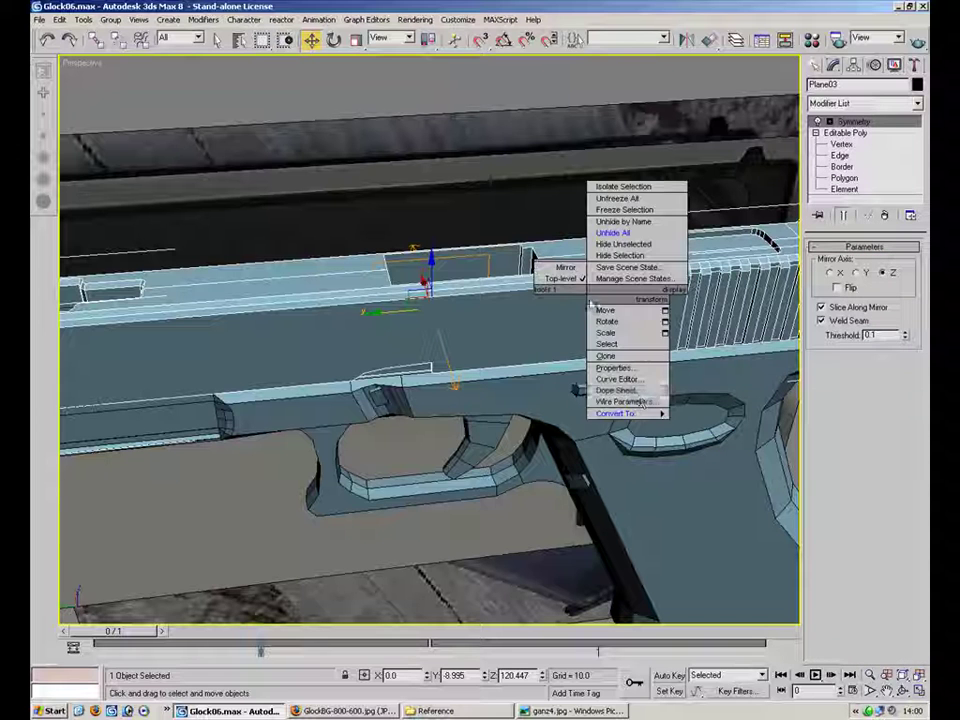
pyautogui.moveTo(632, 413)
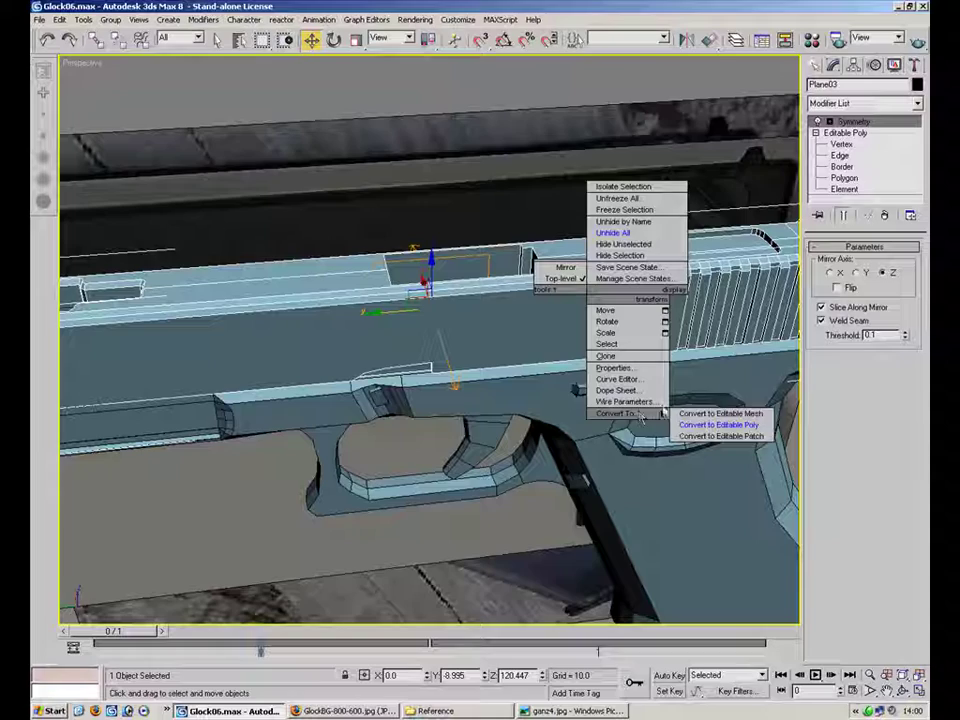
pyautogui.click(728, 425)
pyautogui.keyDown('alt'); pyautogui.moveTo(531, 261); pyautogui.dragTo(610, 238, button='middle'); pyautogui.keyUp('alt')
pyautogui.keyDown('alt'); pyautogui.moveTo(440, 300); pyautogui.dragTo(618, 331, button='middle'); pyautogui.keyUp('alt')
pyautogui.keyDown('alt'); pyautogui.moveTo(415, 289); pyautogui.dragTo(570, 240, button='middle'); pyautogui.keyUp('alt')
pyautogui.scroll(-10, 430, 340)
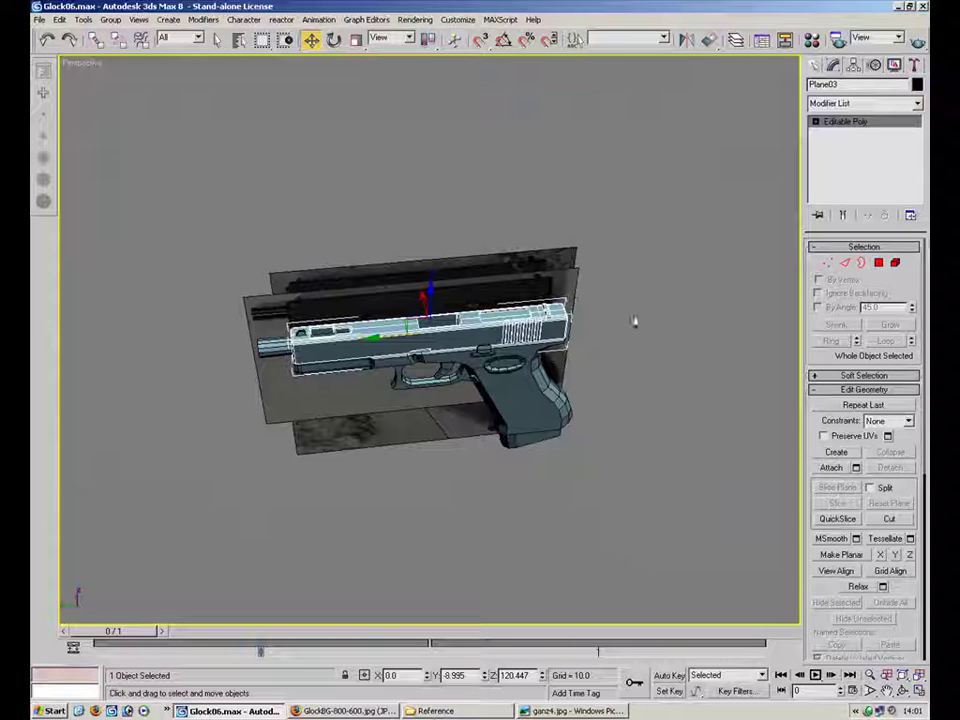
# Step: Hide the reference image planes, leaving the gun parts, and select the slide
pyautogui.rightClick(476, 356)
pyautogui.click(510, 319)
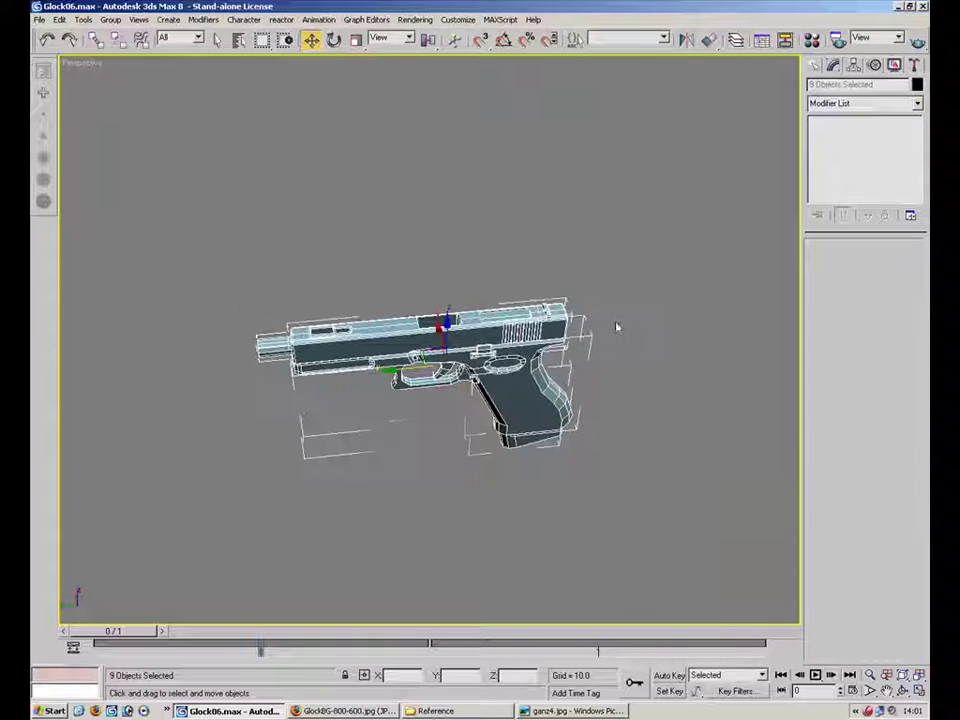
pyautogui.keyDown('alt'); pyautogui.moveTo(427, 277); pyautogui.dragTo(555, 214, button='middle'); pyautogui.keyUp('alt')
pyautogui.scroll(6, 555, 214)
pyautogui.click(435, 362)
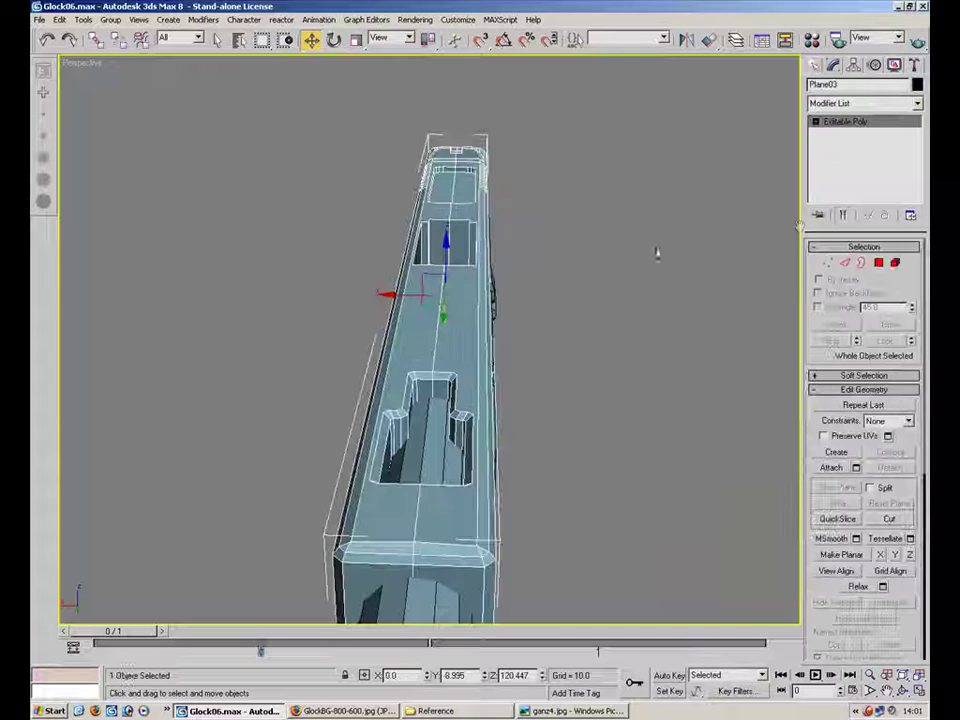
# Step: Examine the slide's mirrored vertices along the top, rear face and ejection port from several angles
pyautogui.press('1')
pyautogui.click(418, 377)
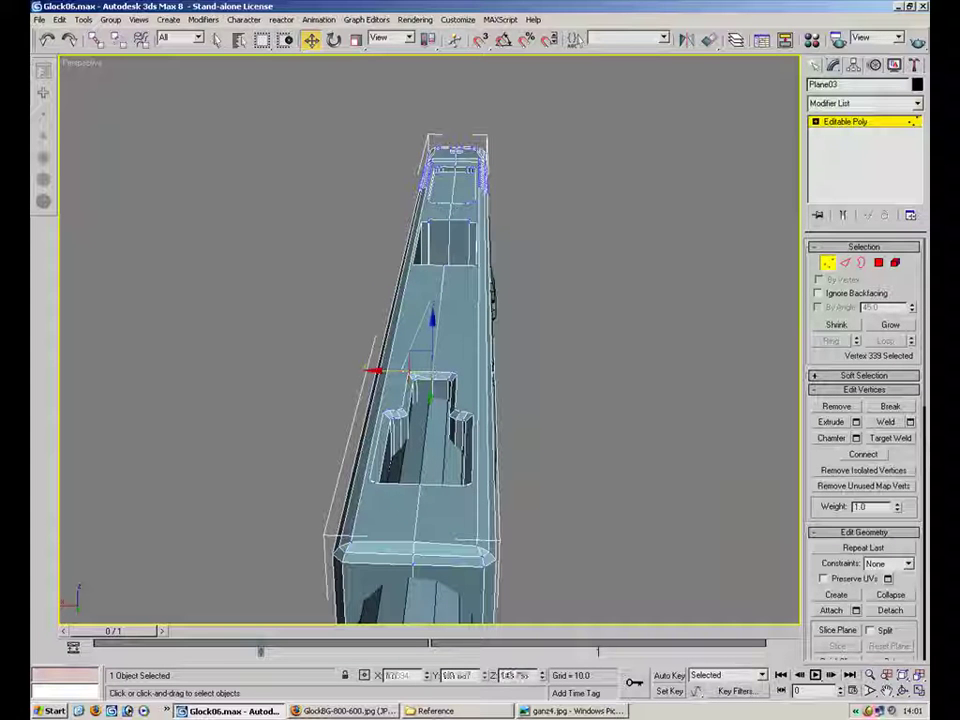
pyautogui.click(589, 315)
pyautogui.keyDown('alt'); pyautogui.moveTo(536, 304); pyautogui.dragTo(489, 466, button='middle'); pyautogui.keyUp('alt')
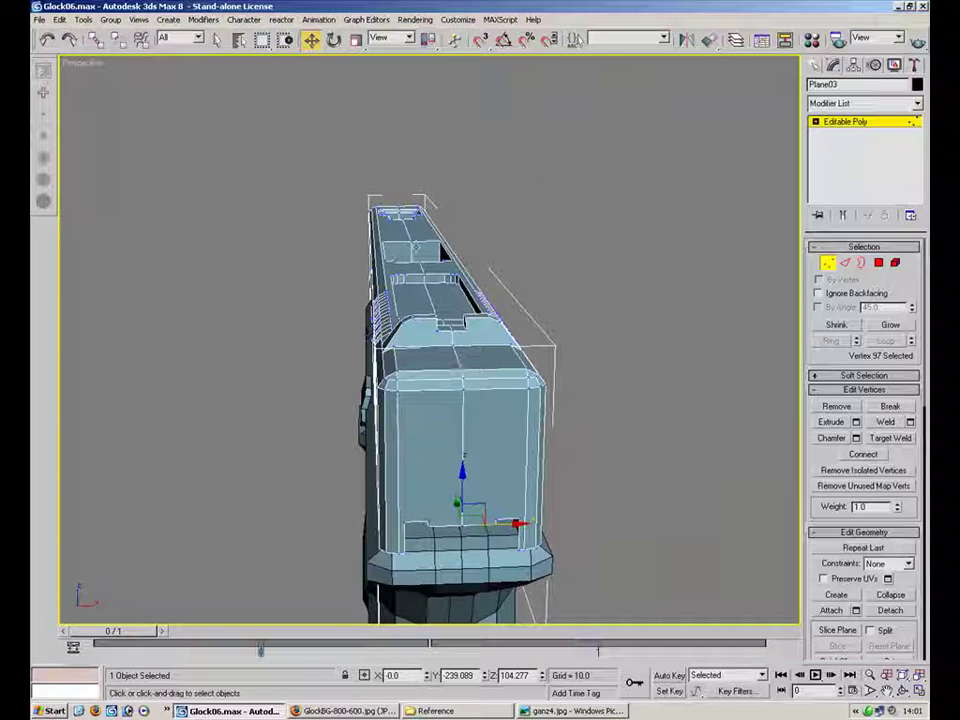
pyautogui.keyDown('alt'); pyautogui.moveTo(388, 414); pyautogui.dragTo(600, 370, button='middle'); pyautogui.keyUp('alt')
pyautogui.scroll(-4, 360, 343)
pyautogui.keyDown('alt'); pyautogui.moveTo(360, 343); pyautogui.dragTo(385, 281, button='middle'); pyautogui.keyUp('alt')
pyautogui.keyDown('alt'); pyautogui.moveTo(428, 387); pyautogui.dragTo(499, 439, button='middle'); pyautogui.keyUp('alt')
pyautogui.scroll(4, 500, 348)
pyautogui.keyDown('alt'); pyautogui.moveTo(565, 296); pyautogui.dragTo(470, 367, button='middle'); pyautogui.keyUp('alt')
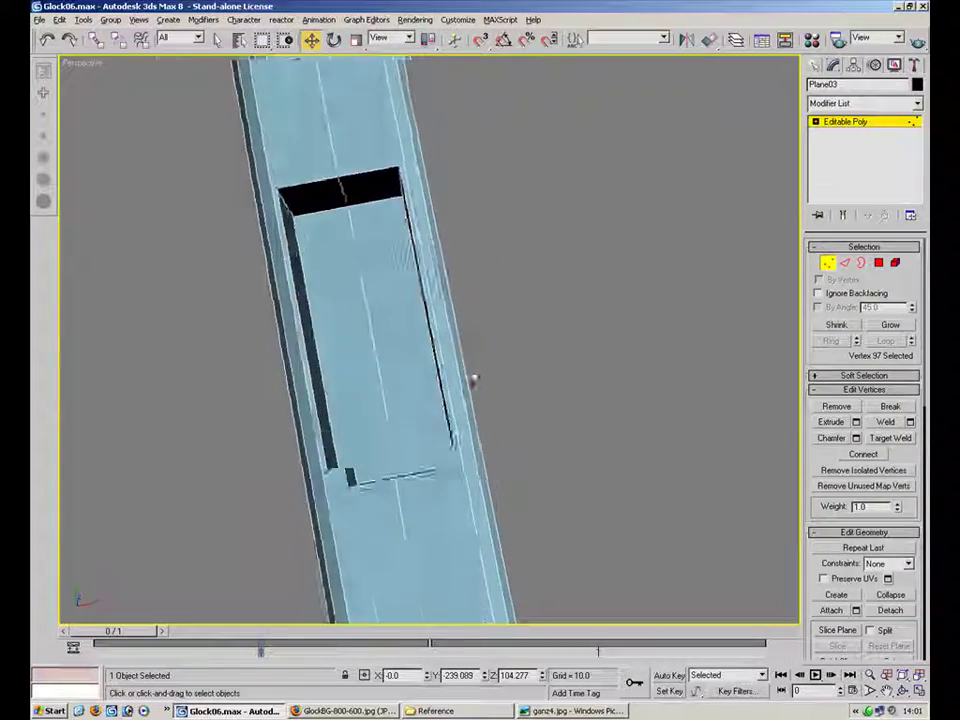
pyautogui.scroll(3, 470, 367)
# Step: Target-weld the vertices of the mirrored notch at one corner of the ejection port onto the adjoining port corner
pyautogui.keyDown('alt'); pyautogui.moveTo(467, 433); pyautogui.dragTo(470, 381, button='middle'); pyautogui.keyUp('alt')
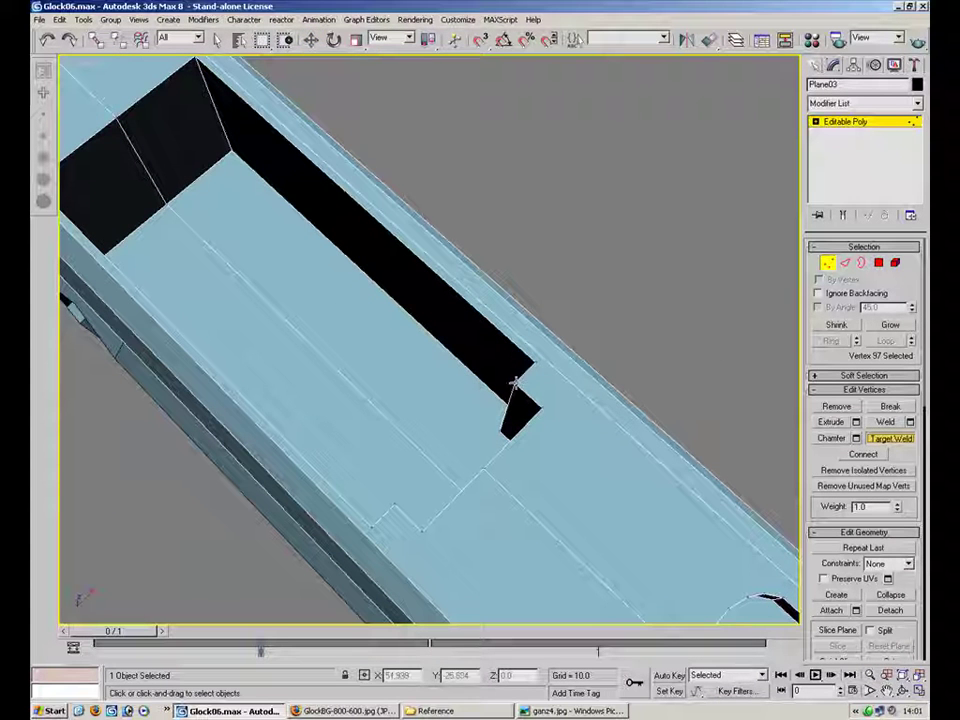
pyautogui.moveTo(543, 408)
pyautogui.keyDown('alt'); pyautogui.mouseDown(button='middle')
pyautogui.moveTo(590, 420)
pyautogui.moveTo(556, 422)
pyautogui.mouseUp(button='middle'); pyautogui.keyUp('alt')
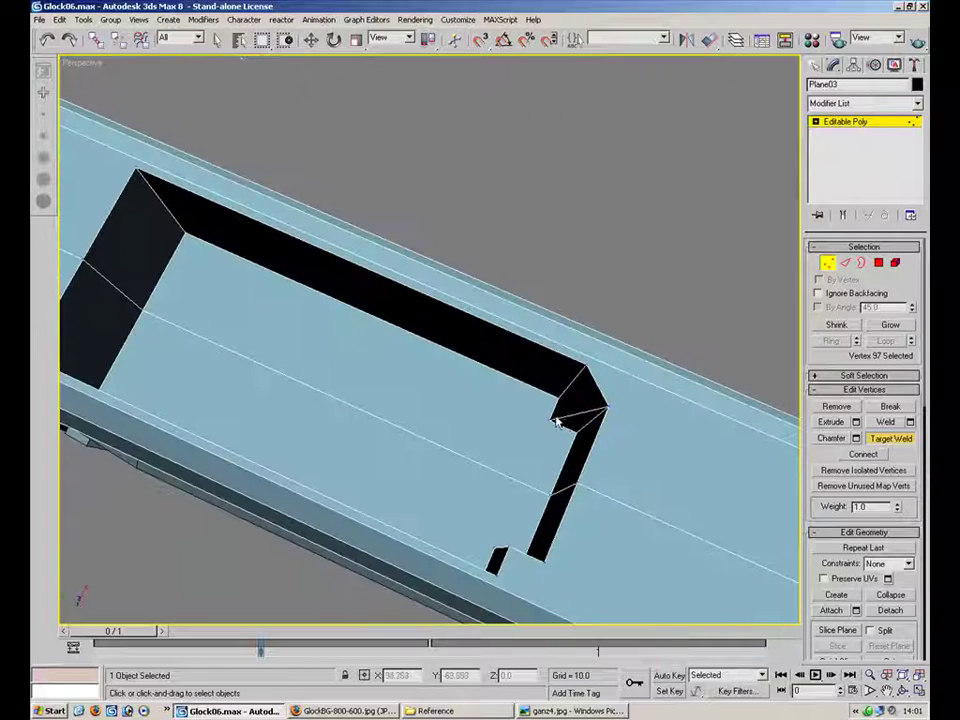
pyautogui.keyDown('alt'); pyautogui.moveTo(626, 349); pyautogui.dragTo(563, 471, button='middle'); pyautogui.keyUp('alt')
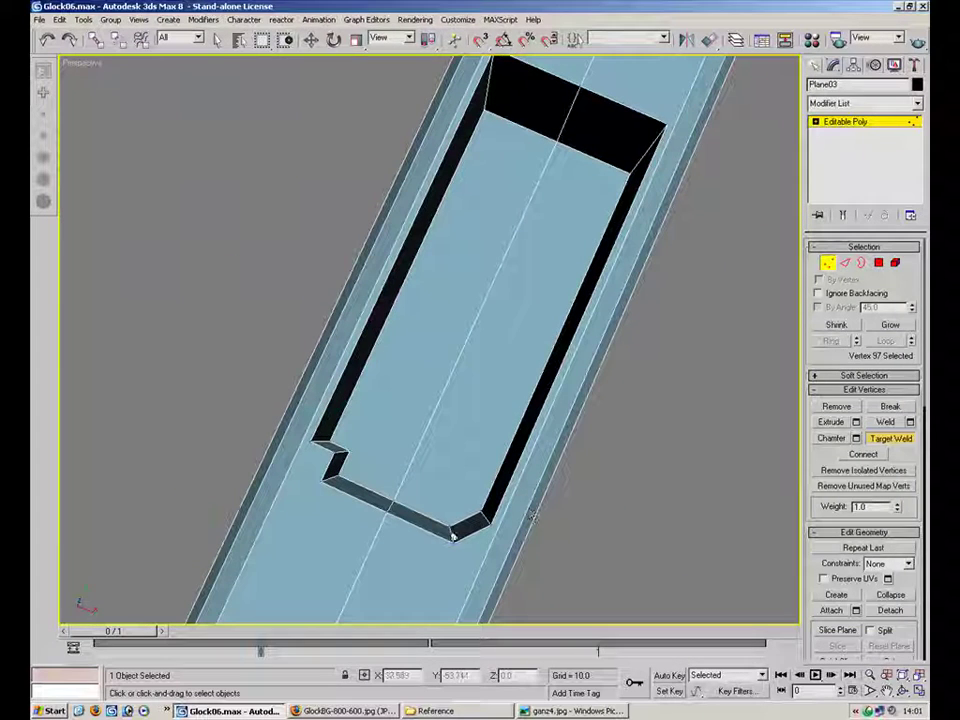
pyautogui.click(481, 515)
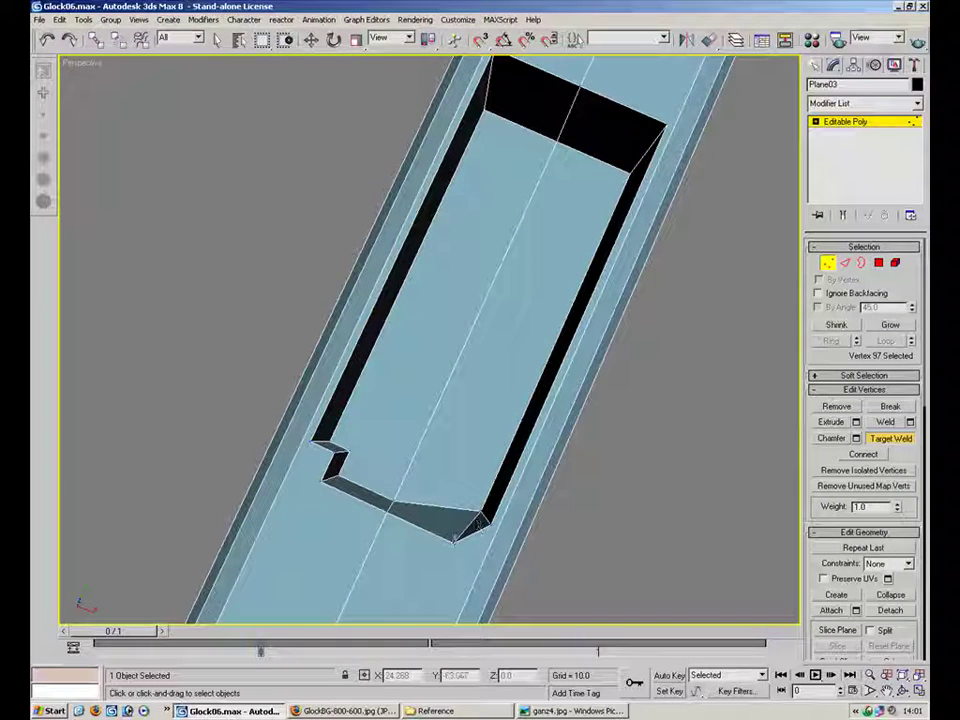
pyautogui.click(483, 521)
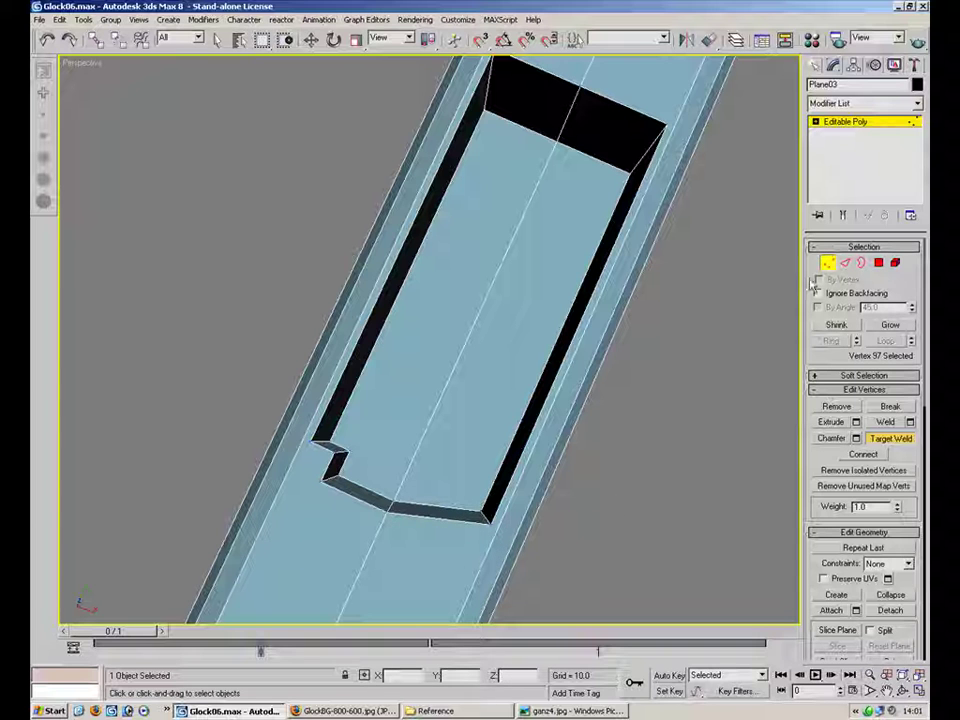
# Step: Set the Y position of that ejection port corner's two vertices to -60.001, in line with the center vertex
pyautogui.press('w')
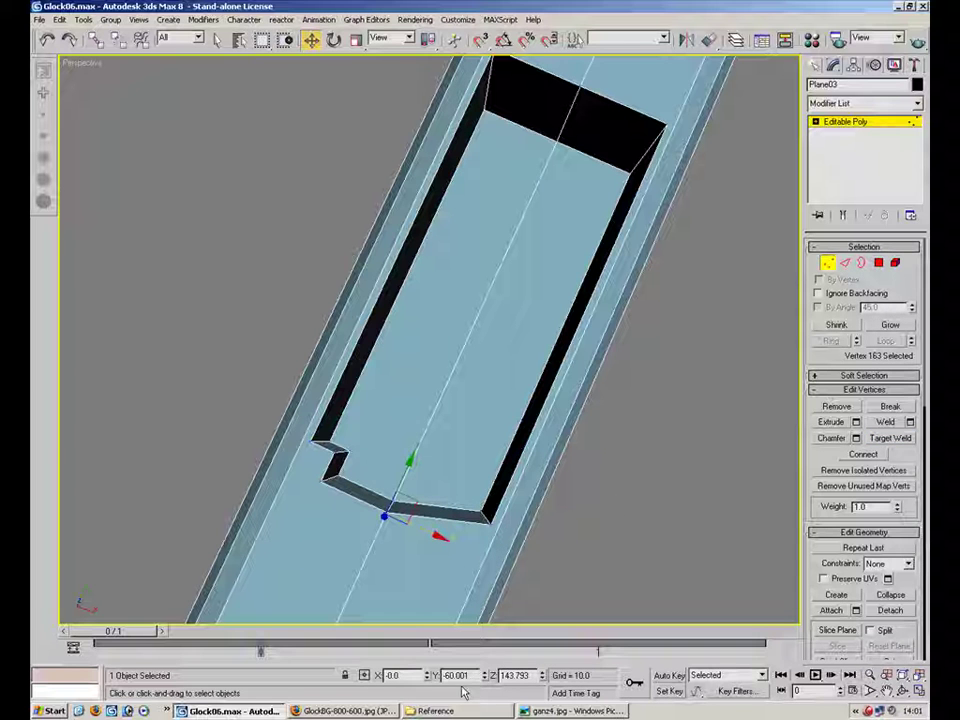
pyautogui.moveTo(497, 489); pyautogui.dragTo(461, 551)
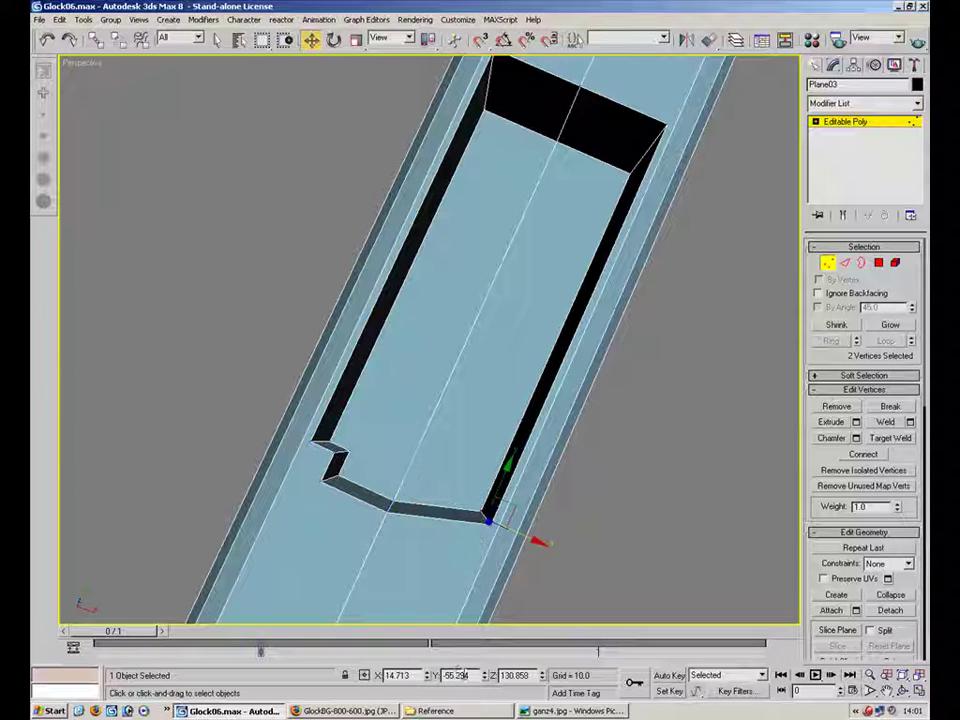
pyautogui.press('Return')
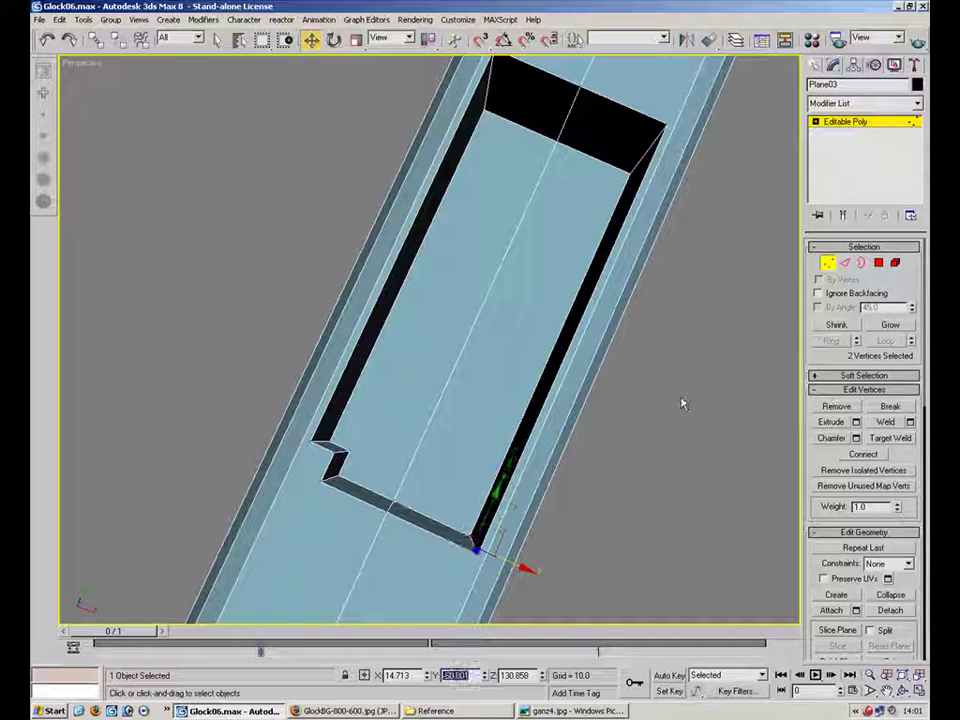
# Step: Delete the four recessed polygons of the mirrored notch on the slide side without the frame lever
pyautogui.keyDown('alt'); pyautogui.moveTo(668, 334); pyautogui.dragTo(551, 200, button='middle'); pyautogui.keyUp('alt')
pyautogui.click(879, 263)
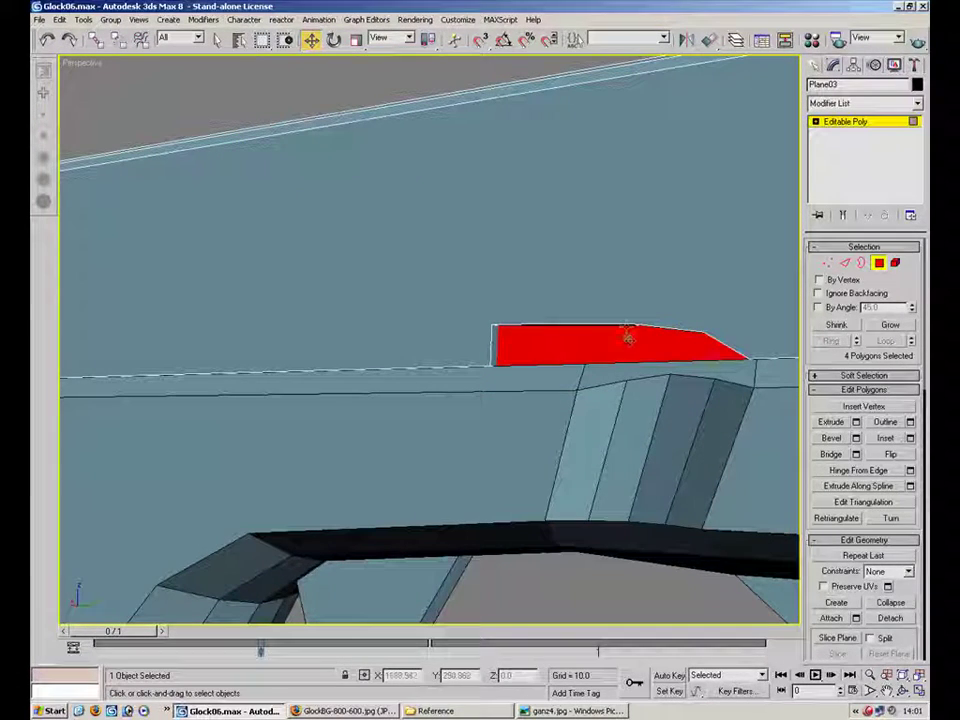
pyautogui.press('Delete')
# Step: Target-weld the upper vertices at the square end of the mirrored notch down to the slide's lower edge
pyautogui.click(827, 262)
pyautogui.keyDown('alt'); pyautogui.moveTo(590, 320); pyautogui.dragTo(523, 316, button='middle'); pyautogui.keyUp('alt')
pyautogui.click(470, 289)
pyautogui.click(880, 438)
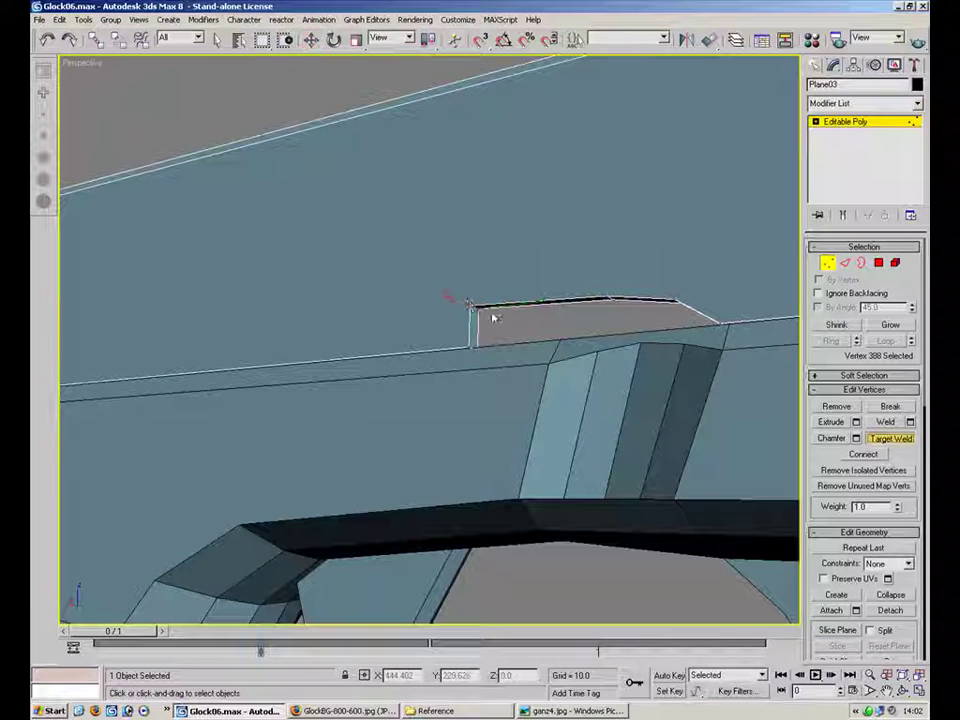
pyautogui.click(476, 347)
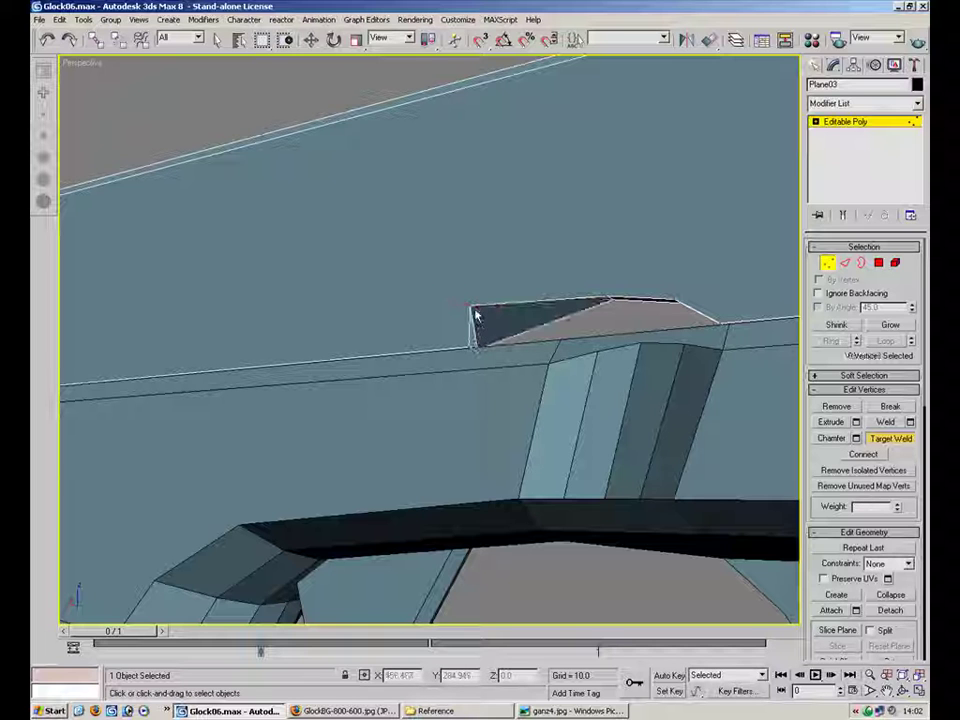
pyautogui.click(472, 309)
pyautogui.click(470, 347)
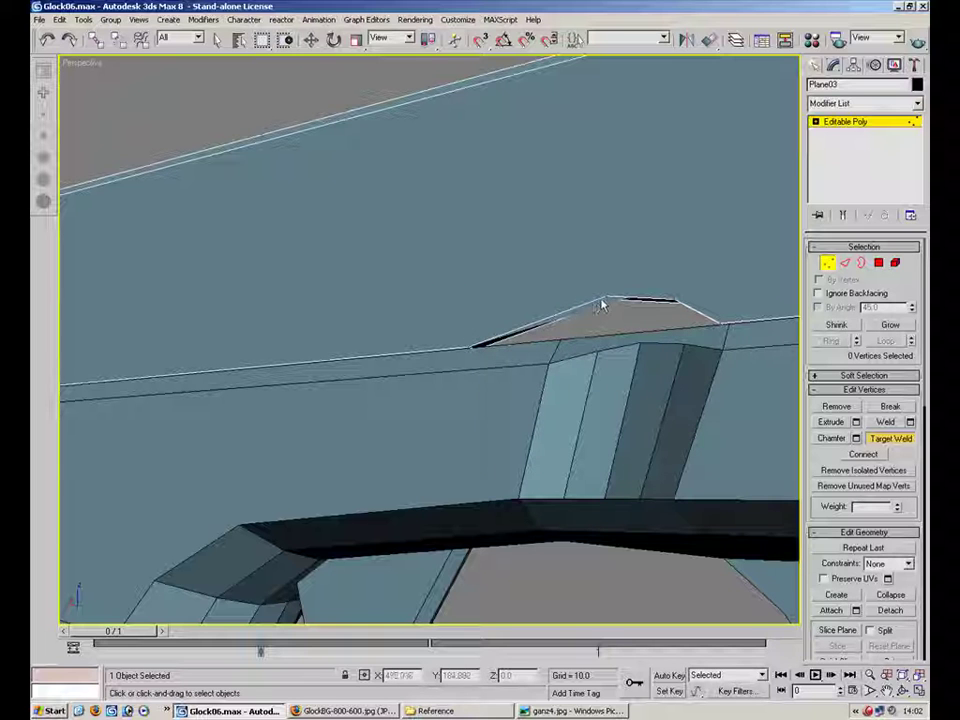
pyautogui.moveTo(608, 306)
pyautogui.keyDown('alt'); pyautogui.mouseDown(button='middle')
pyautogui.moveTo(621, 315)
pyautogui.moveTo(612, 320)
pyautogui.mouseUp(button='middle'); pyautogui.keyUp('alt')
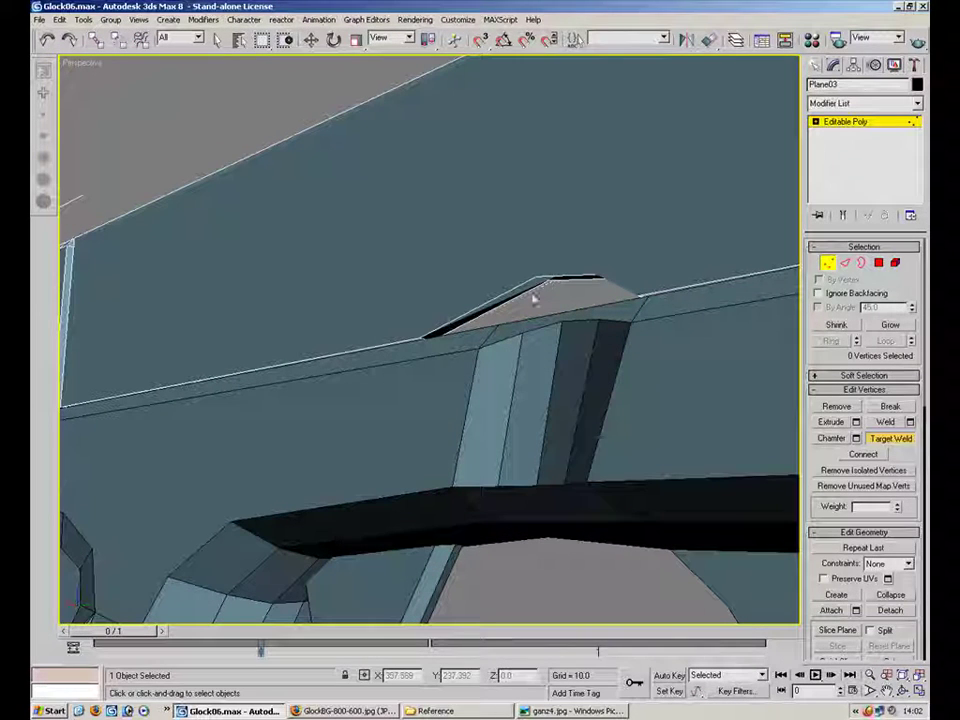
pyautogui.moveTo(497, 308)
pyautogui.keyDown('alt'); pyautogui.mouseDown(button='middle')
pyautogui.moveTo(482, 339)
pyautogui.moveTo(495, 313)
pyautogui.mouseUp(button='middle'); pyautogui.keyUp('alt')
# Step: Delete the leftover inner rim polygons along the mirrored notch
pyautogui.rightClick(671, 243)
pyautogui.press('4')
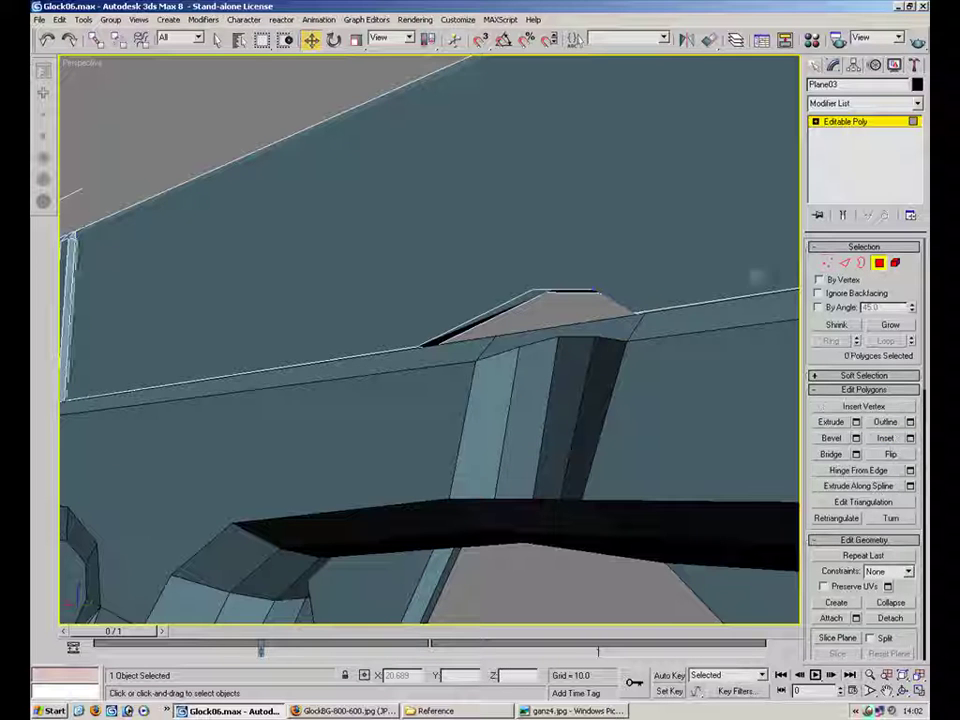
pyautogui.click(539, 300)
pyautogui.click(539, 302)
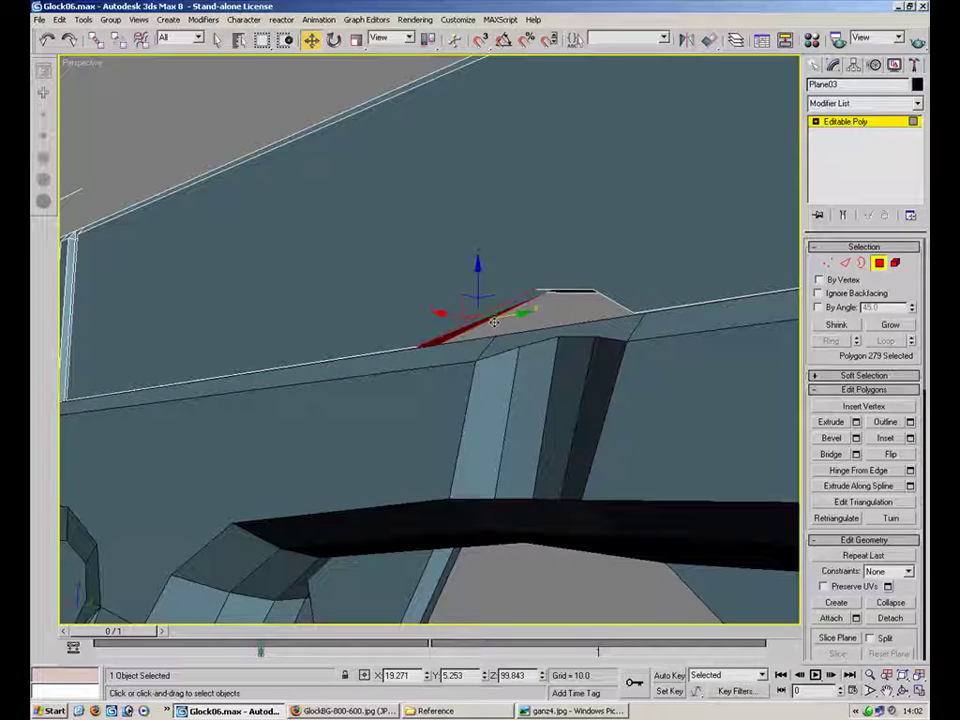
pyautogui.keyDown('alt'); pyautogui.moveTo(561, 289); pyautogui.dragTo(683, 258, button='middle'); pyautogui.keyUp('alt')
pyautogui.click(684, 258)
pyautogui.press('Delete')
pyautogui.click(733, 266)
pyautogui.press('Delete')
# Step: Target-weld the remaining notch outline vertices to close the gap along the slide's lower edge
pyautogui.click(828, 262)
pyautogui.click(891, 439)
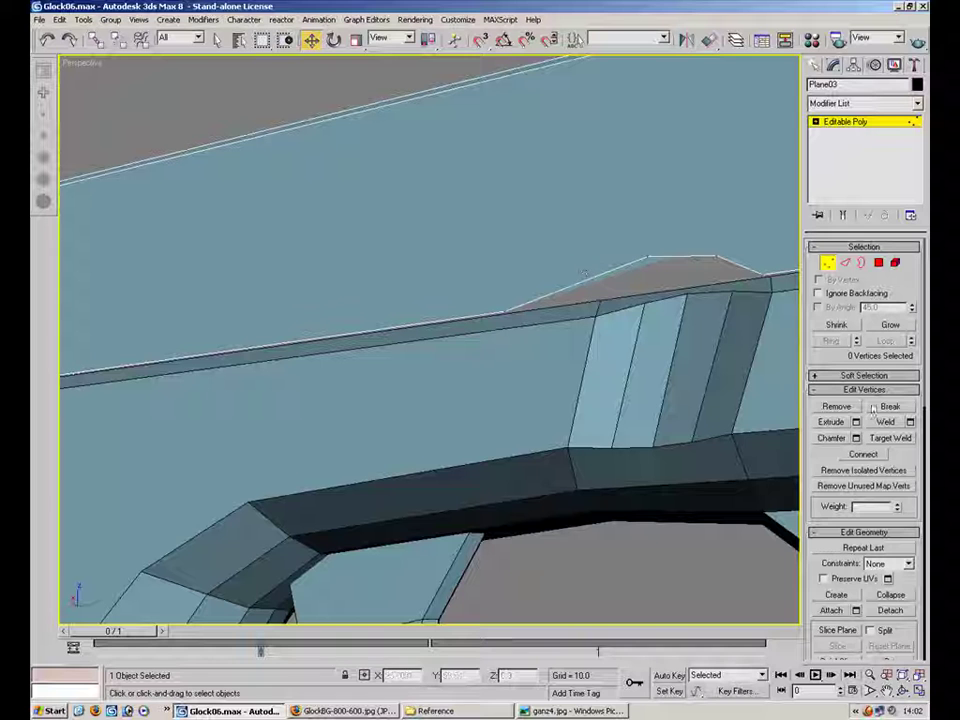
pyautogui.click(761, 273)
pyautogui.keyDown('alt'); pyautogui.moveTo(681, 306); pyautogui.dragTo(493, 289, button='middle'); pyautogui.keyUp('alt')
# Step: Try removing the leftover vertices along the closed notch's edge, and undo the changes
pyautogui.press('w')
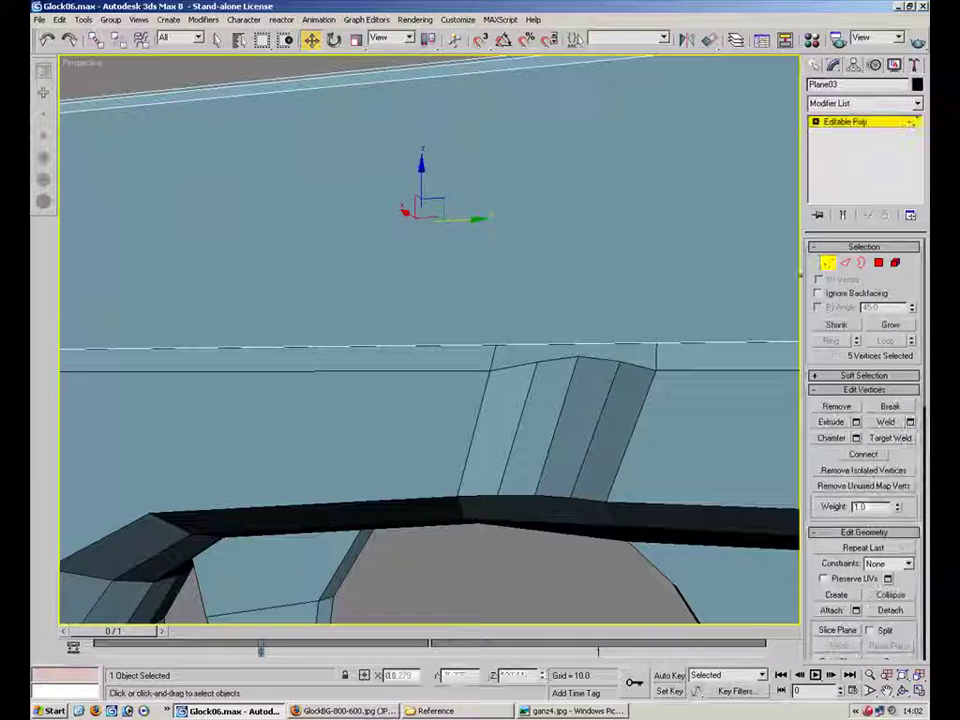
pyautogui.moveTo(476, 332); pyautogui.dragTo(425, 349)
pyautogui.click(415, 346)
pyautogui.keyDown('alt'); pyautogui.moveTo(605, 312); pyautogui.dragTo(278, 303, button='middle'); pyautogui.keyUp('alt')
pyautogui.click(403, 330)
pyautogui.hotkey('ctrl', 'z')
pyautogui.hotkey('ctrl', 'z')
pyautogui.hotkey('ctrl', 'z')
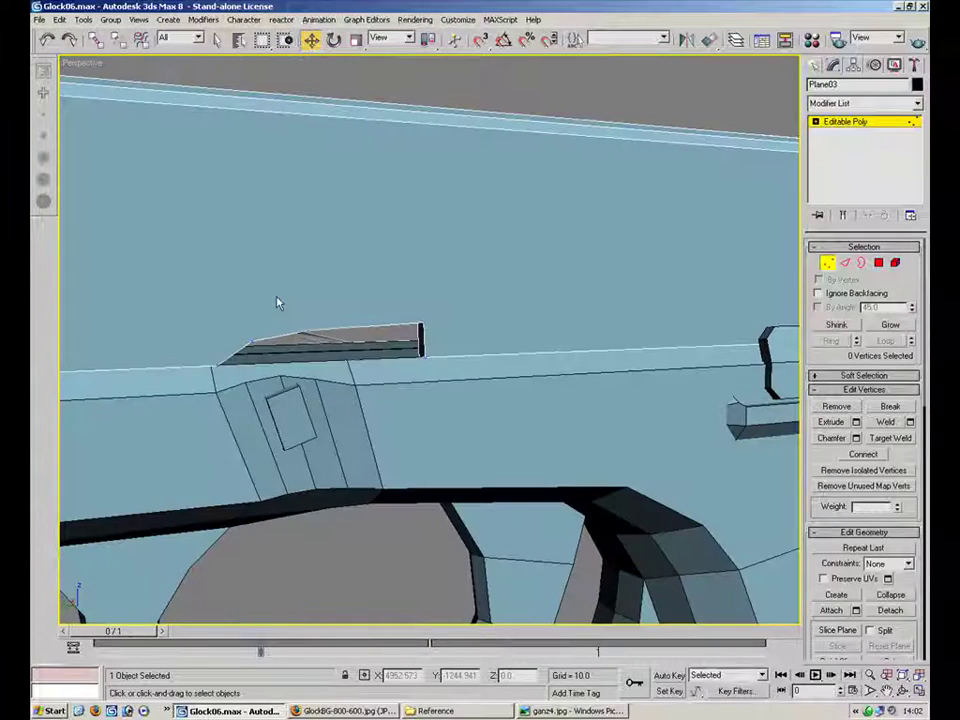
pyautogui.hotkey('ctrl', 'z')
pyautogui.hotkey('ctrl', 'z')
pyautogui.hotkey('ctrl', 'z')
# Step: Remove the leftover vertices from the slide's lower edge where the mirrored notch was closed
pyautogui.keyDown('alt'); pyautogui.moveTo(278, 302); pyautogui.dragTo(641, 450, button='middle'); pyautogui.keyUp('alt')
pyautogui.moveTo(714, 551); pyautogui.dragTo(402, 437)
pyautogui.click(435, 429)
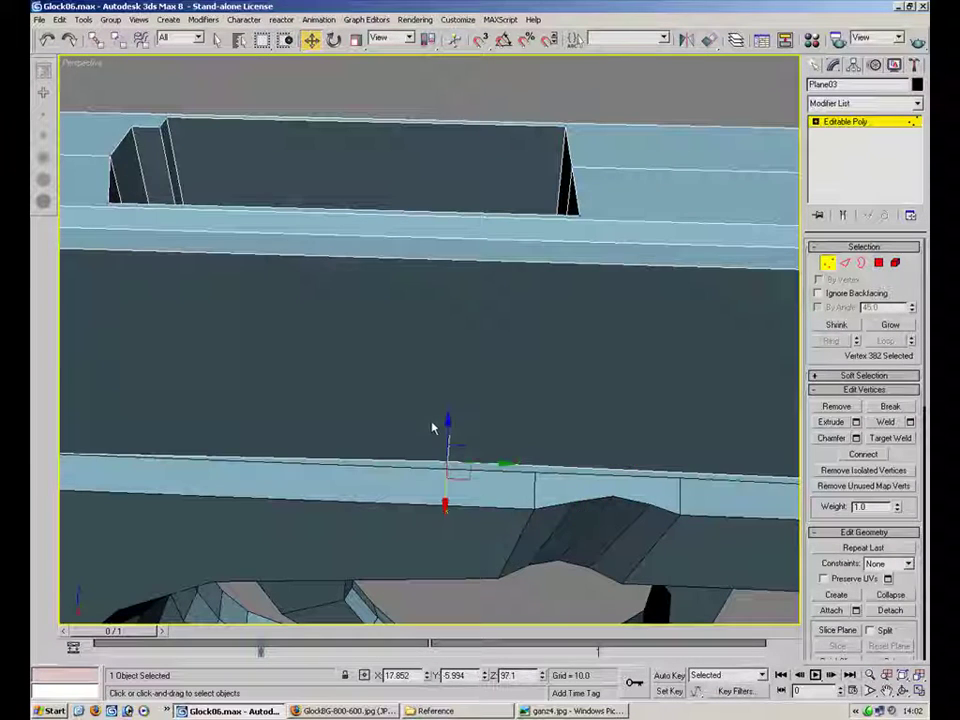
pyautogui.keyDown('alt'); pyautogui.moveTo(531, 429); pyautogui.dragTo(407, 495, button='middle'); pyautogui.keyUp('alt')
pyautogui.click(405, 499)
pyautogui.click(385, 467)
pyautogui.press('BackSpace')
# Step: Leave the slide's vertex editing and set the X position of the frame's off-center top vertex to 0.0
pyautogui.keyDown('alt'); pyautogui.moveTo(433, 460); pyautogui.dragTo(733, 253, button='middle'); pyautogui.keyUp('alt')
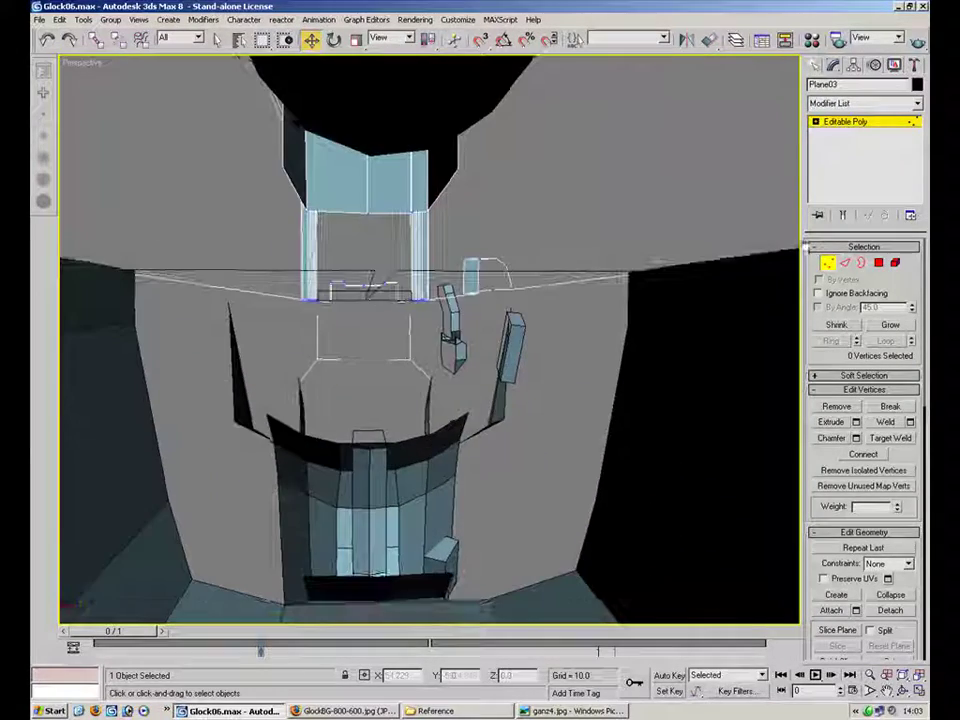
pyautogui.click(827, 262)
pyautogui.keyDown('alt'); pyautogui.moveTo(630, 332); pyautogui.dragTo(663, 346, button='middle'); pyautogui.keyUp('alt')
pyautogui.scroll(-5, 467, 437)
pyautogui.click(466, 436)
pyautogui.click(841, 145)
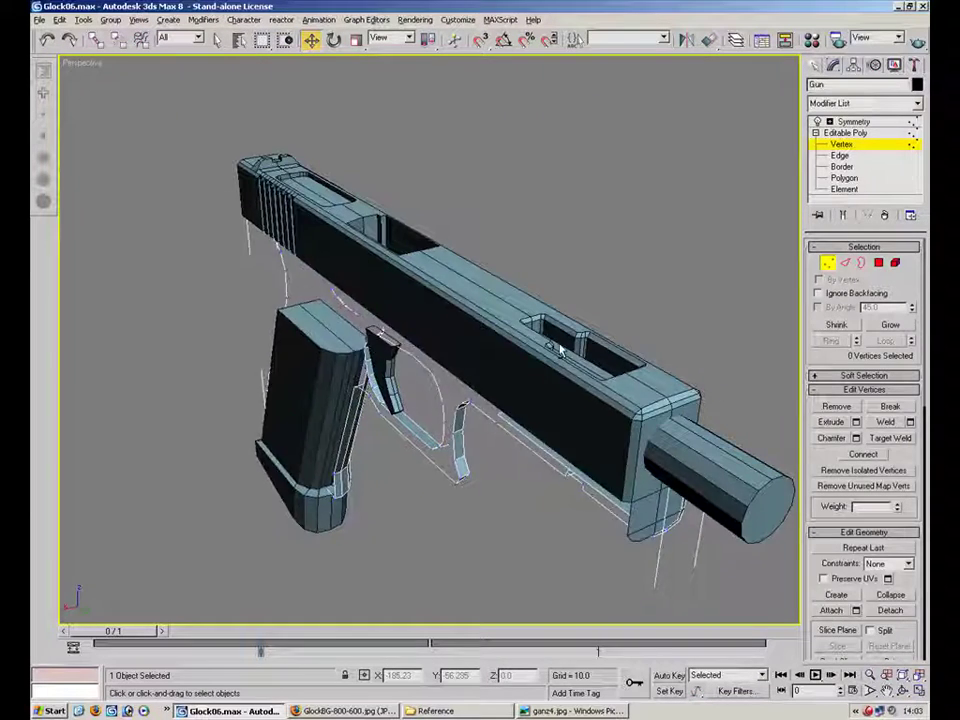
pyautogui.scroll(-10, 521, 328)
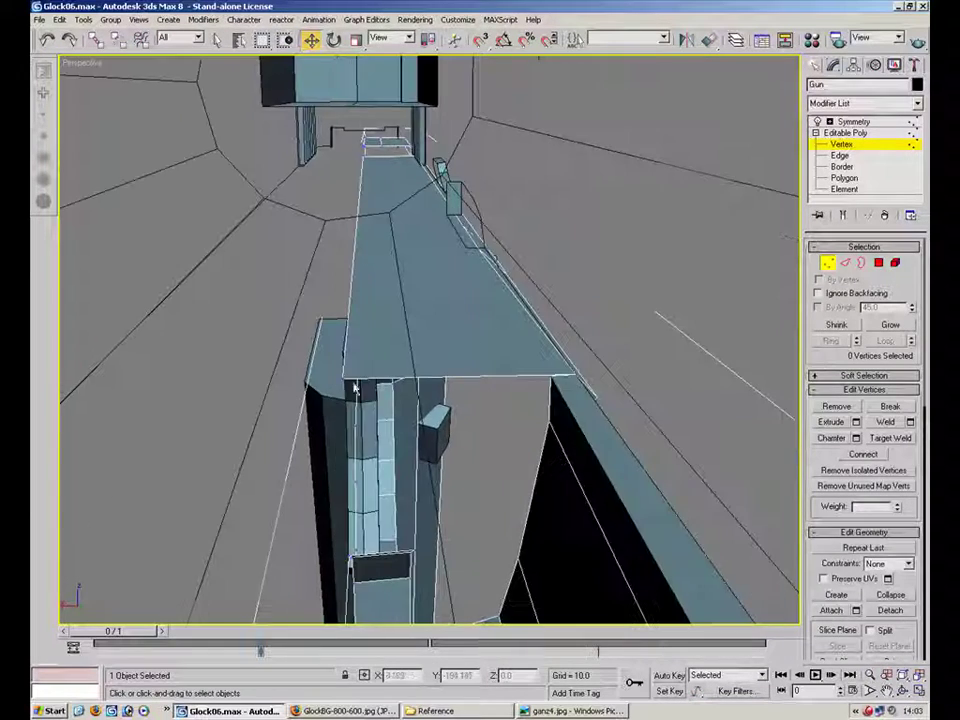
pyautogui.click(341, 381)
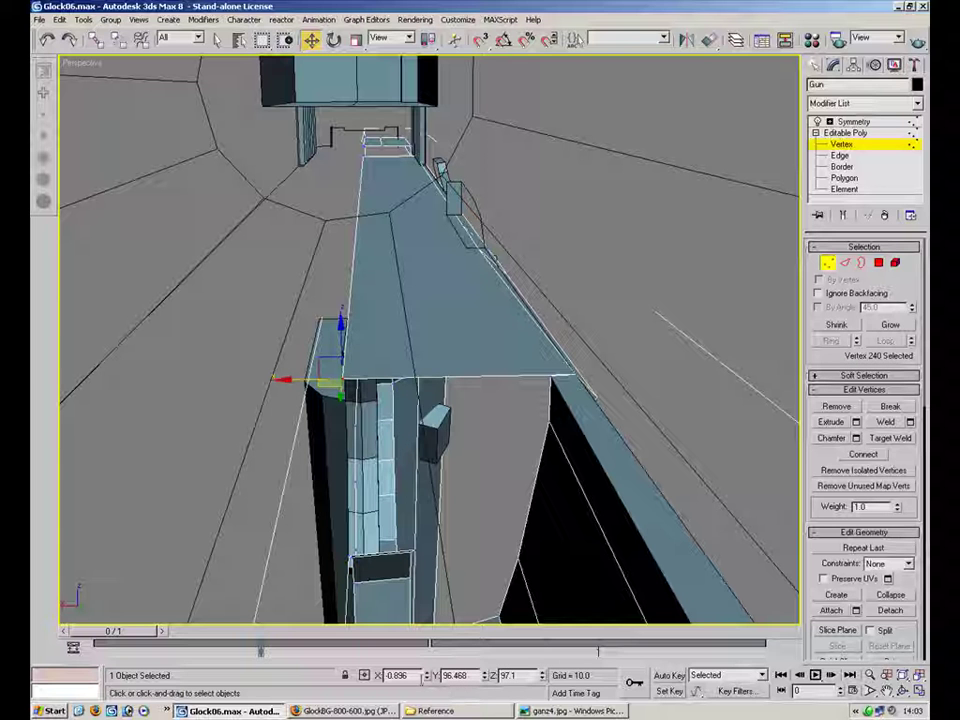
pyautogui.rightClick(430, 677)
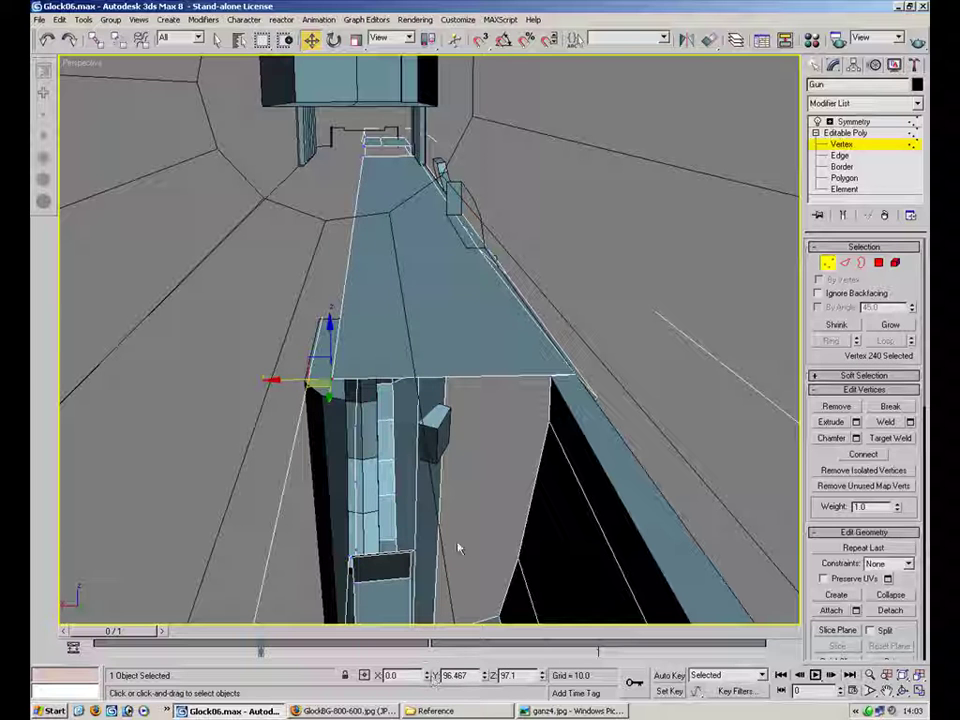
pyautogui.scroll(8, 399, 325)
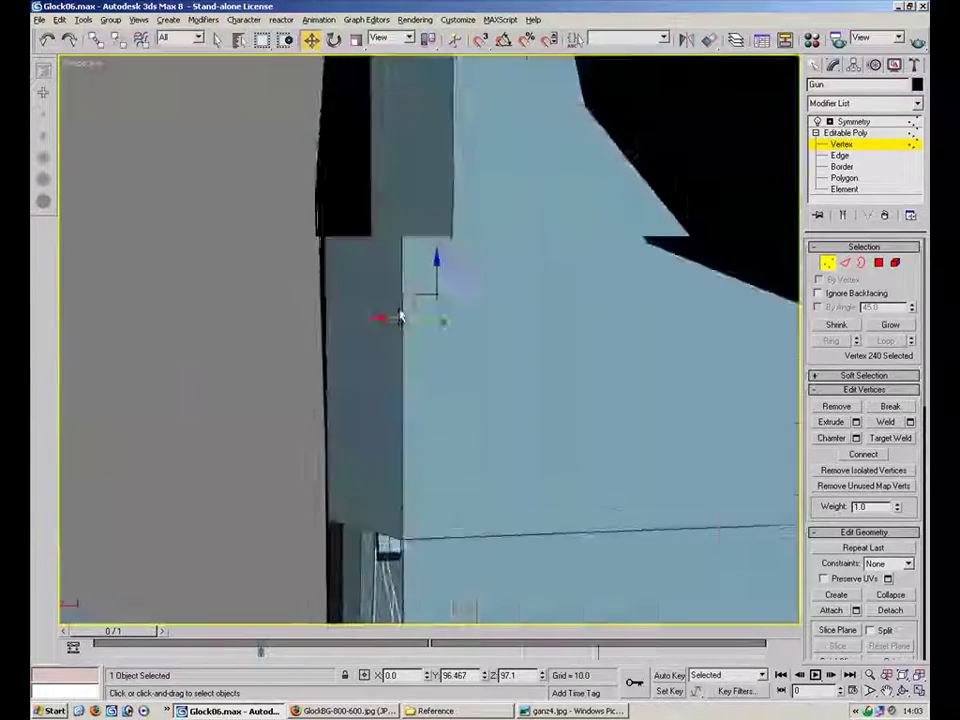
pyautogui.scroll(-4, 400, 316)
pyautogui.keyDown('alt'); pyautogui.moveTo(400, 316); pyautogui.dragTo(531, 364, button='middle'); pyautogui.keyUp('alt')
pyautogui.scroll(-4, 531, 364)
# Step: Leave the frame's vertex editing and open the slide for vertex editing at the ejection port
pyautogui.click(827, 262)
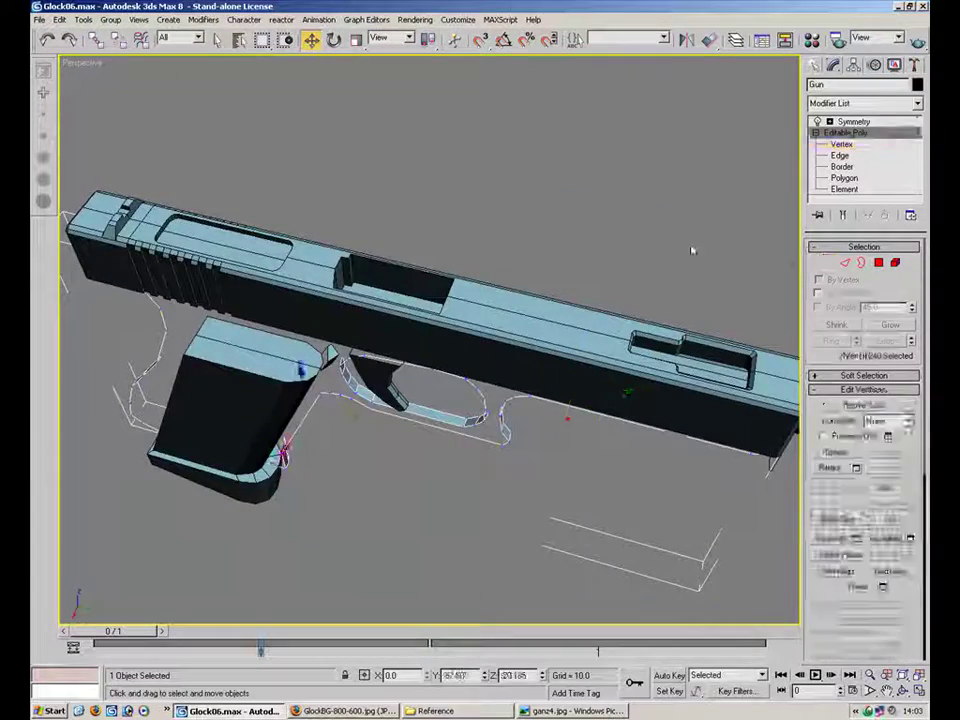
pyautogui.click(565, 230)
pyautogui.keyDown('alt'); pyautogui.moveTo(384, 257); pyautogui.dragTo(459, 284, button='middle'); pyautogui.keyUp('alt')
pyautogui.scroll(5, 459, 284)
pyautogui.click(358, 319)
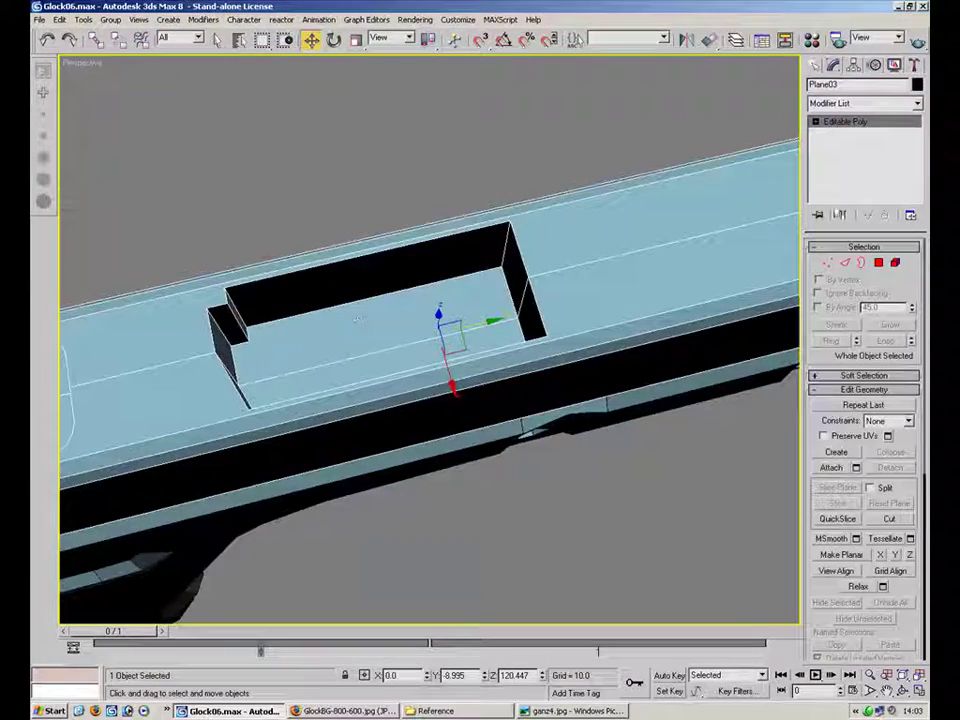
pyautogui.click(829, 263)
pyautogui.keyDown('alt'); pyautogui.moveTo(289, 274); pyautogui.dragTo(422, 336, button='middle'); pyautogui.keyUp('alt')
pyautogui.scroll(4, 303, 337)
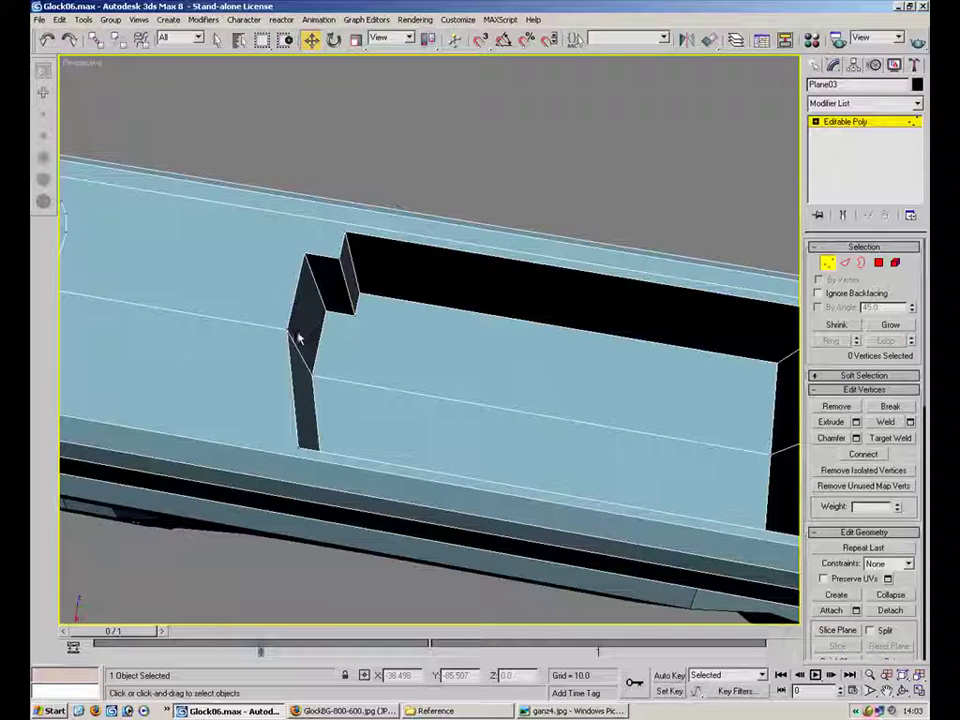
# Step: Set the Y position of the vertices at the ejection port's rear corner to -60.008 to match the rear wall
pyautogui.click(297, 335)
pyautogui.doubleClick(471, 677)
pyautogui.keyDown('alt'); pyautogui.moveTo(312, 397); pyautogui.dragTo(311, 407, button='middle'); pyautogui.keyUp('alt')
pyautogui.click(312, 486)
pyautogui.keyDown('ctrl'); pyautogui.click(293, 485); pyautogui.keyUp('ctrl')
pyautogui.doubleClick(469, 677)
pyautogui.write('-60.008')
pyautogui.press('Return')
# Step: Connect the lengthwise edges along the slide's side beside the ejection port to add crosswise edges
pyautogui.click(508, 169)
pyautogui.keyDown('alt'); pyautogui.moveTo(456, 302); pyautogui.dragTo(450, 401, button='middle'); pyautogui.keyUp('alt')
pyautogui.press('2')
pyautogui.keyDown('ctrl'); pyautogui.click(453, 411); pyautogui.keyUp('ctrl')
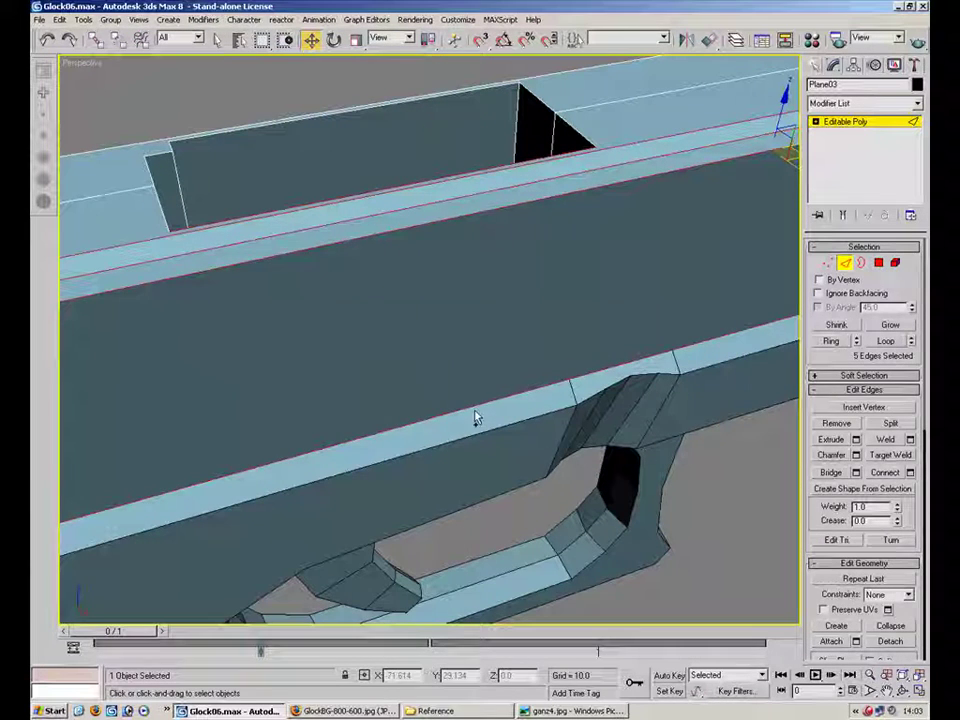
pyautogui.click(884, 473)
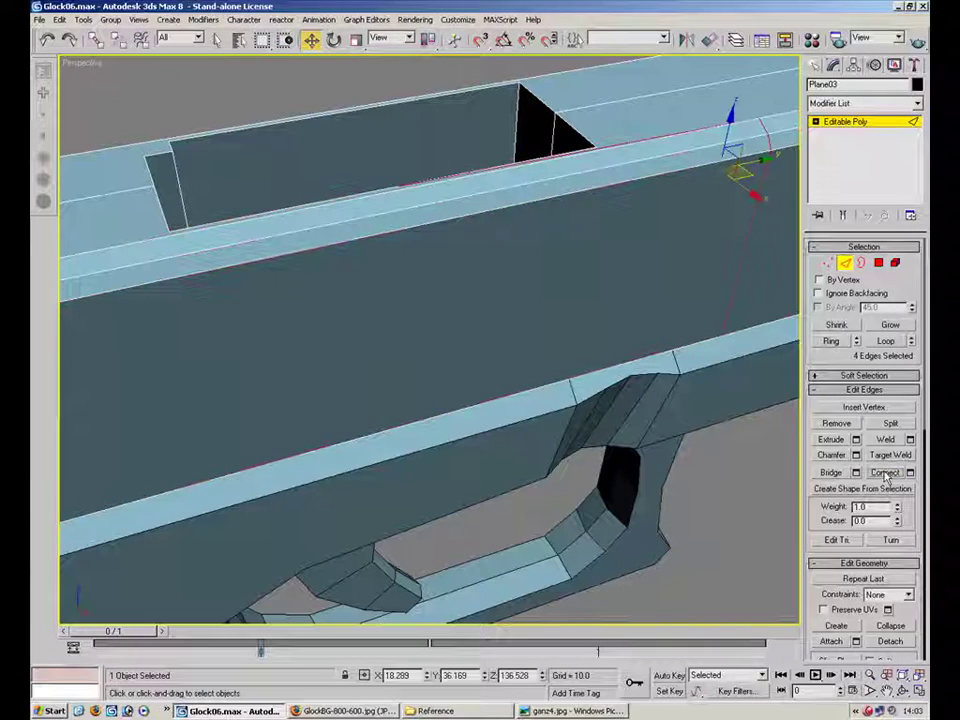
pyautogui.click(910, 472)
pyautogui.click(562, 485)
# Step: Move the new crosswise edge loop's vertices back along the slide to the ejection port's rear corner
pyautogui.keyDown('alt'); pyautogui.moveTo(611, 376); pyautogui.dragTo(518, 437, button='middle'); pyautogui.keyUp('alt')
pyautogui.scroll(-5, 572, 391)
pyautogui.moveTo(511, 369)
pyautogui.keyDown('alt'); pyautogui.mouseDown(button='middle')
pyautogui.moveTo(514, 386)
pyautogui.moveTo(519, 368)
pyautogui.mouseUp(button='middle'); pyautogui.keyUp('alt')
pyautogui.scroll(3, 519, 368)
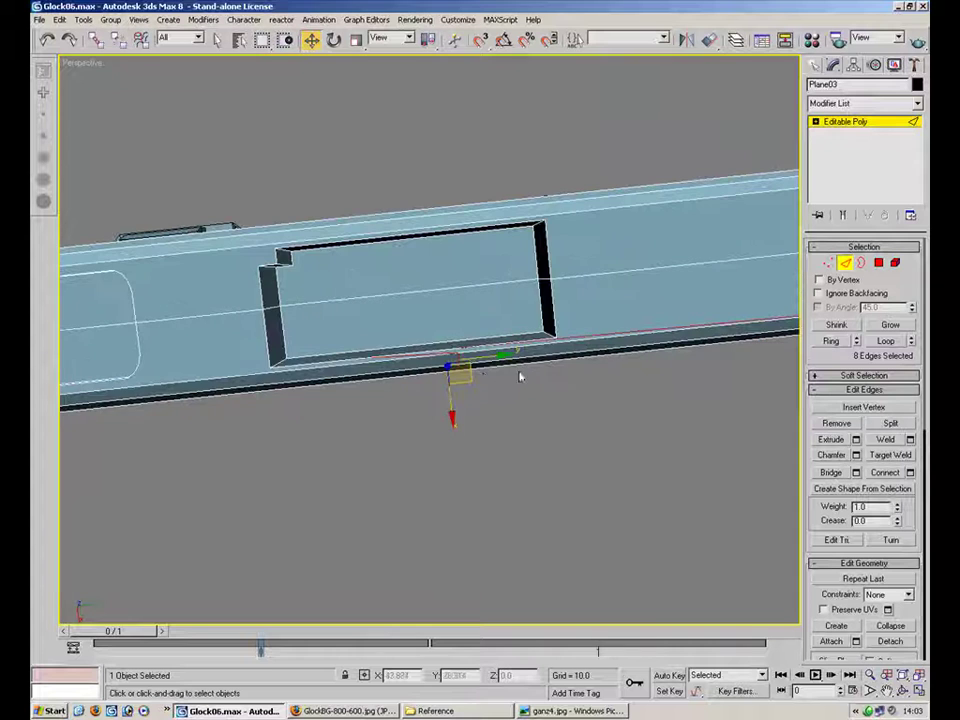
pyautogui.moveTo(482, 361); pyautogui.dragTo(407, 377)
pyautogui.press('1')
pyautogui.keyDown('alt'); pyautogui.moveTo(484, 403); pyautogui.dragTo(472, 348, button='middle'); pyautogui.keyUp('alt')
pyautogui.scroll(3, 472, 348)
pyautogui.click(466, 250)
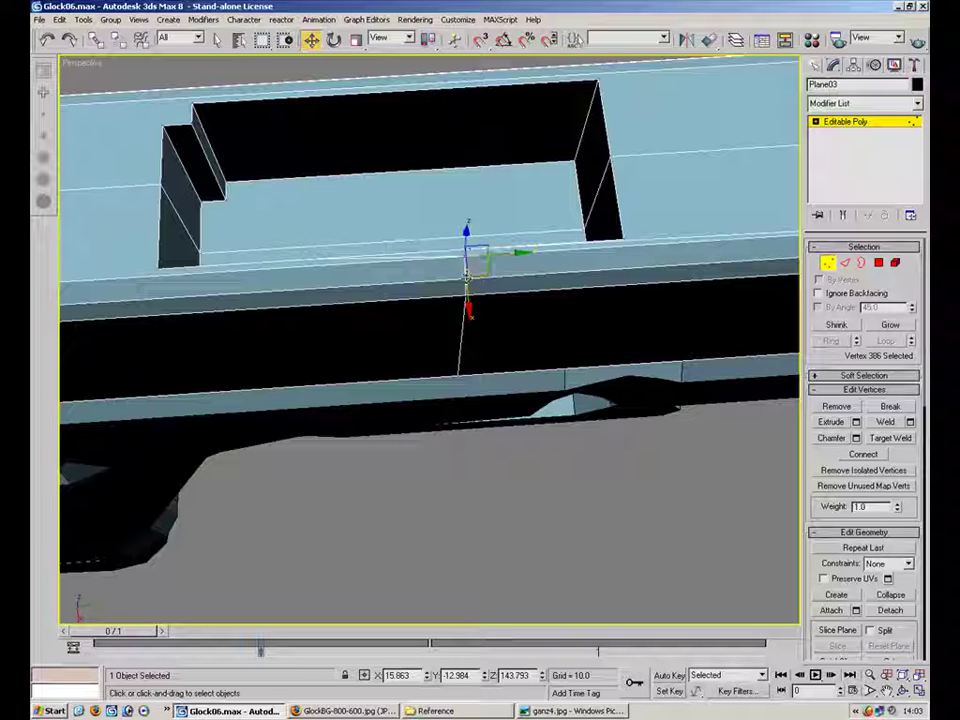
pyautogui.keyDown('ctrl'); pyautogui.click(460, 374); pyautogui.keyUp('ctrl')
pyautogui.moveTo(502, 307); pyautogui.dragTo(216, 344)
pyautogui.rightClick(460, 297)
pyautogui.keyDown('ctrl'); pyautogui.click(465, 297); pyautogui.keyUp('ctrl')
# Step: Target-weld the stray vertices on the port's side edge to the ejection port's rear and front corners
pyautogui.click(888, 440)
pyautogui.click(312, 259)
pyautogui.click(158, 268)
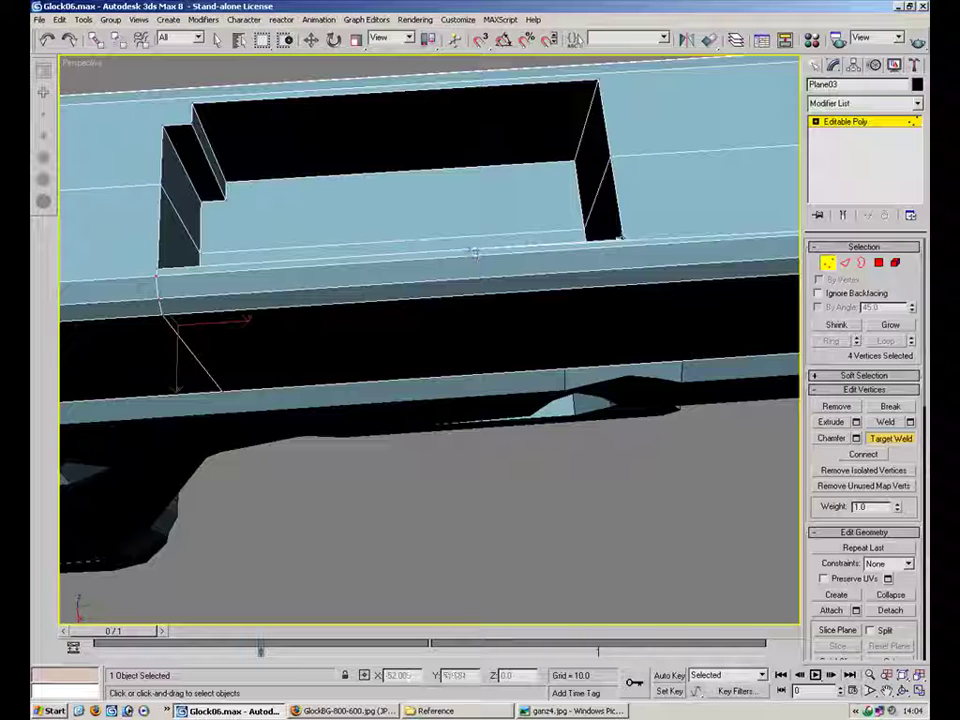
pyautogui.click(625, 241)
pyautogui.keyDown('alt'); pyautogui.moveTo(700, 276); pyautogui.dragTo(673, 291, button='middle'); pyautogui.keyUp('alt')
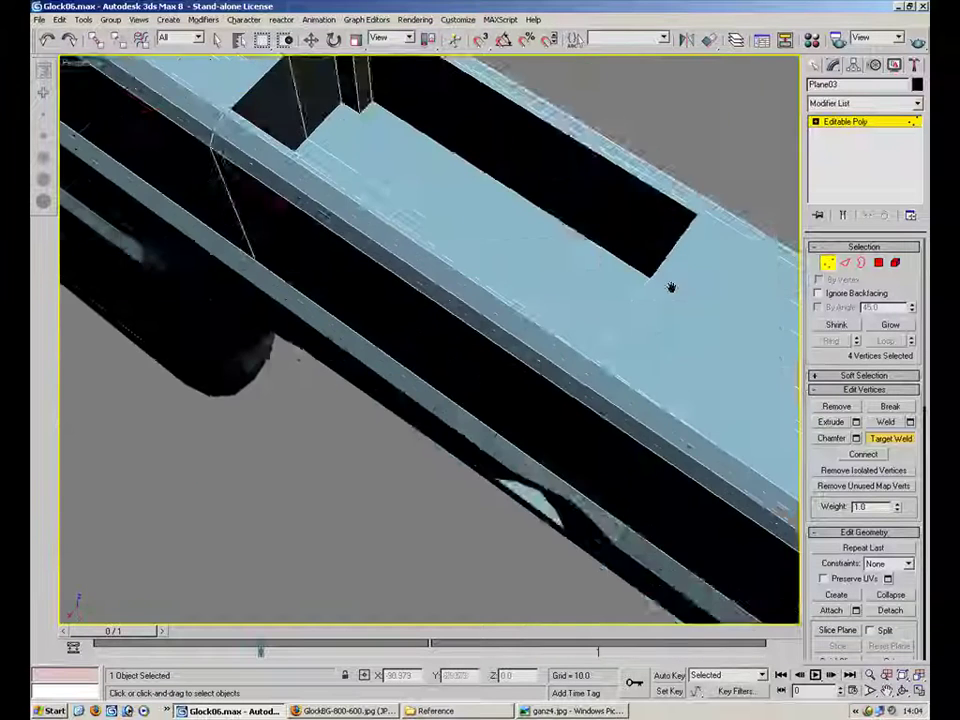
# Step: Align the front crosswise loop's vertices along Y with the ejection port's front corner, undoing the stray coordinate change
pyautogui.scroll(-5, 510, 307)
pyautogui.press('w')
pyautogui.moveTo(529, 393); pyautogui.dragTo(395, 368)
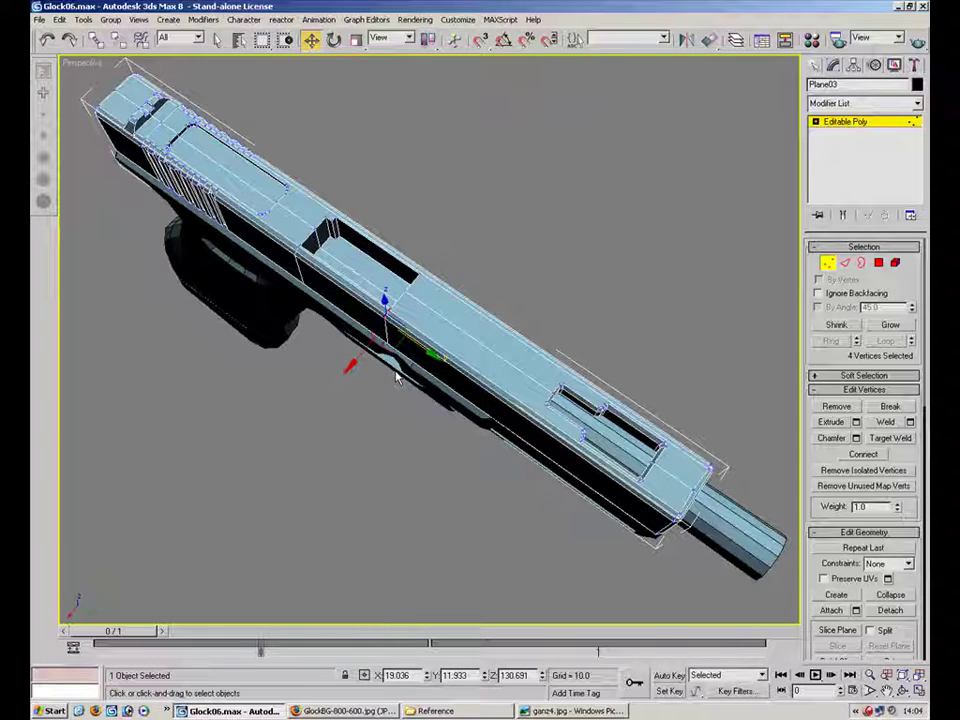
pyautogui.keyDown('alt'); pyautogui.moveTo(394, 369); pyautogui.dragTo(400, 257, button='middle'); pyautogui.keyUp('alt')
pyautogui.scroll(5, 441, 261)
pyautogui.moveTo(382, 178); pyautogui.dragTo(480, 278, button='middle')
pyautogui.moveTo(481, 335)
pyautogui.keyDown('alt'); pyautogui.mouseDown(button='middle')
pyautogui.moveTo(465, 349)
pyautogui.moveTo(364, 369)
pyautogui.moveTo(334, 354)
pyautogui.moveTo(452, 305)
pyautogui.moveTo(392, 324)
pyautogui.moveTo(491, 348)
pyautogui.mouseUp(button='middle'); pyautogui.keyUp('alt')
pyautogui.click(474, 359)
pyautogui.keyDown('alt'); pyautogui.moveTo(497, 283); pyautogui.dragTo(497, 418, button='middle'); pyautogui.keyUp('alt')
pyautogui.keyDown('alt'); pyautogui.moveTo(396, 540); pyautogui.dragTo(467, 558, button='middle'); pyautogui.keyUp('alt')
pyautogui.moveTo(394, 406); pyautogui.dragTo(398, 400)
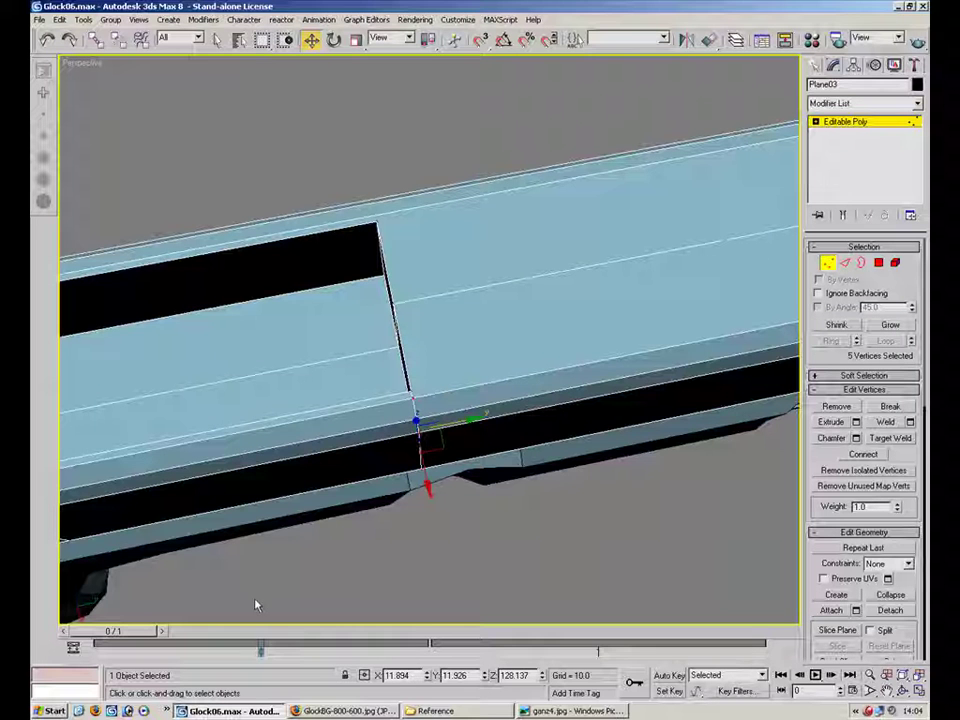
pyautogui.moveTo(442, 676); pyautogui.dragTo(455, 676)
pyautogui.hotkey('ctrl', 'z')
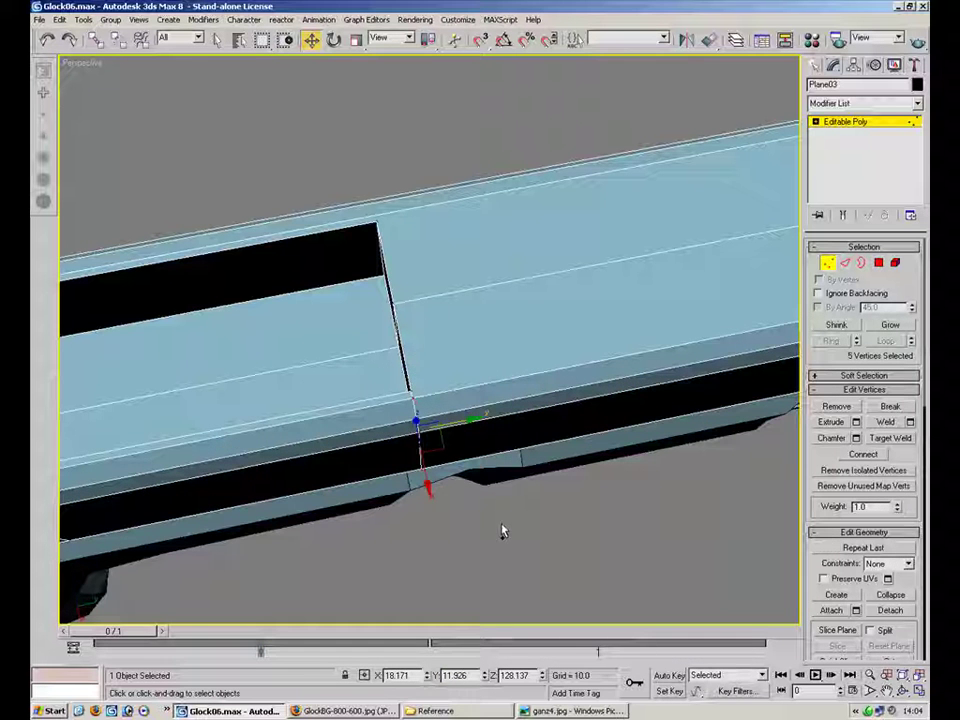
# Step: Align the rear crosswise loop's vertices along Y with the ejection port's rear corner
pyautogui.moveTo(313, 522); pyautogui.dragTo(437, 512, button='middle')
pyautogui.click(354, 459)
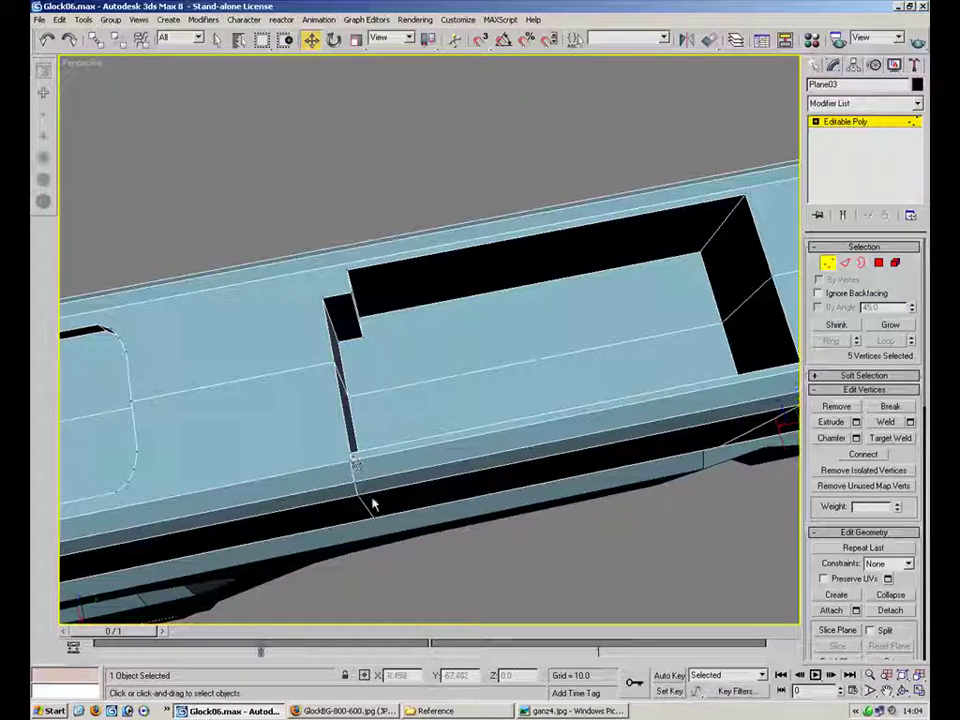
pyautogui.press('1')
pyautogui.click(396, 441)
pyautogui.click(389, 198)
pyautogui.click(306, 364)
pyautogui.click(243, 242)
pyautogui.click(286, 356)
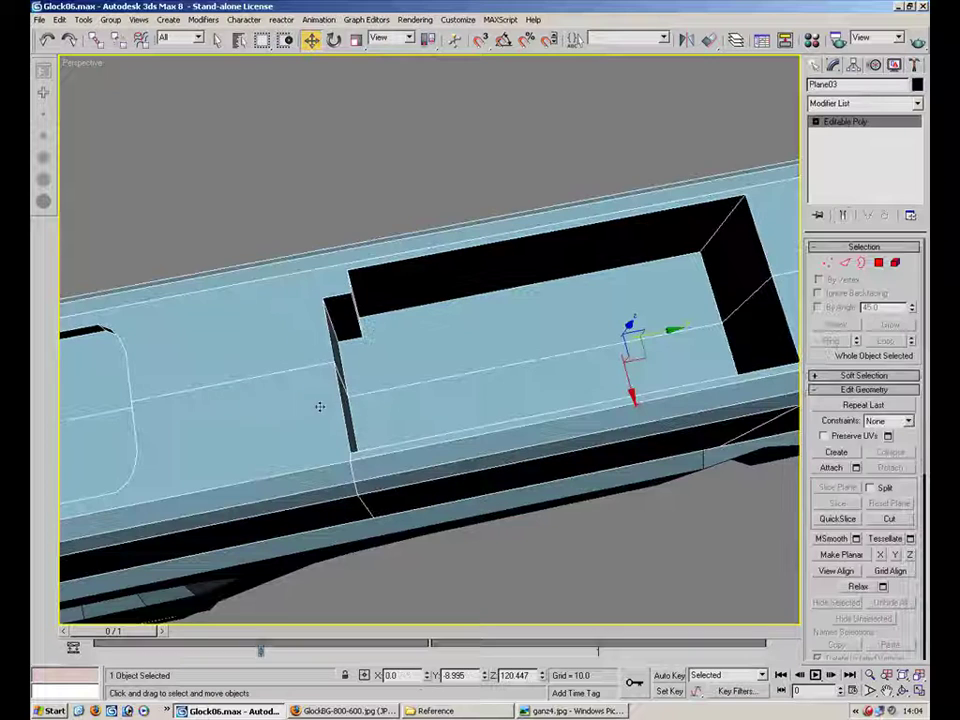
pyautogui.click(829, 264)
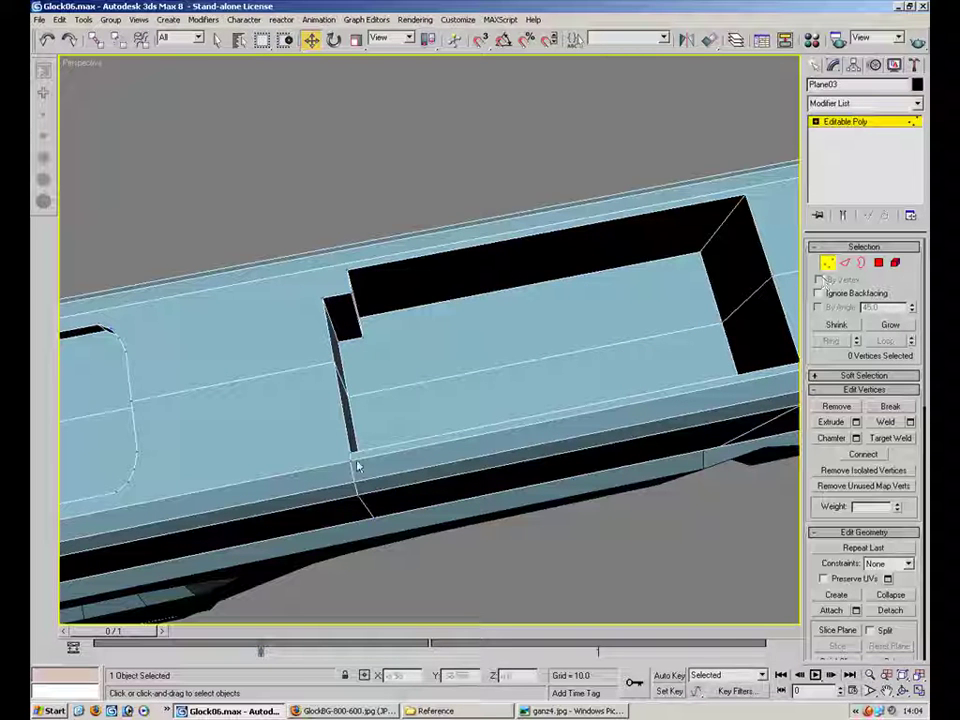
pyautogui.click(349, 447)
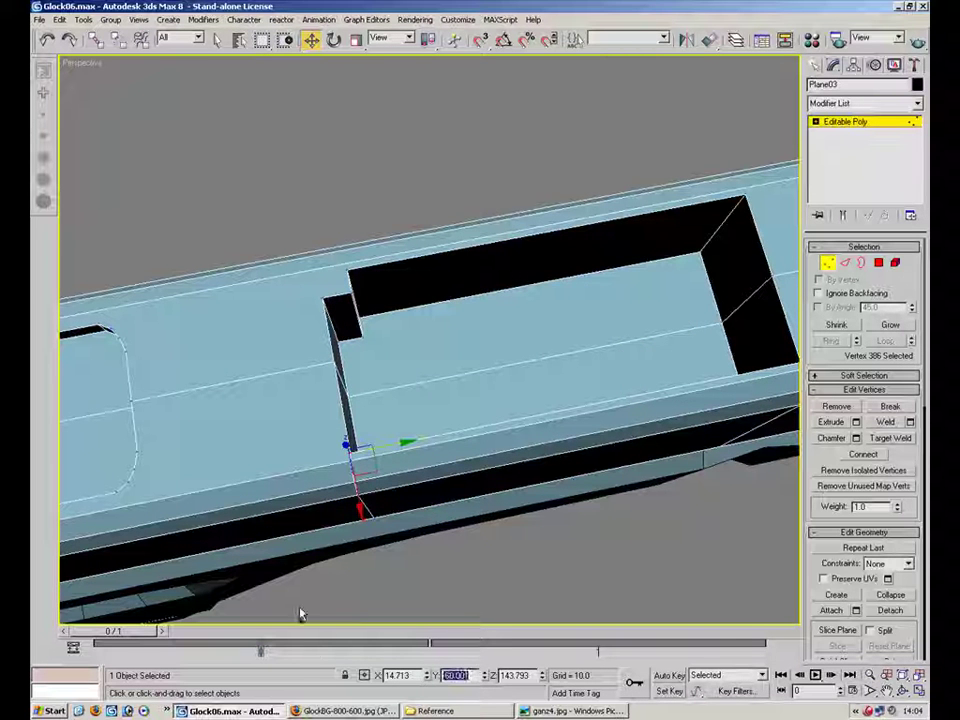
pyautogui.moveTo(353, 463); pyautogui.dragTo(386, 485)
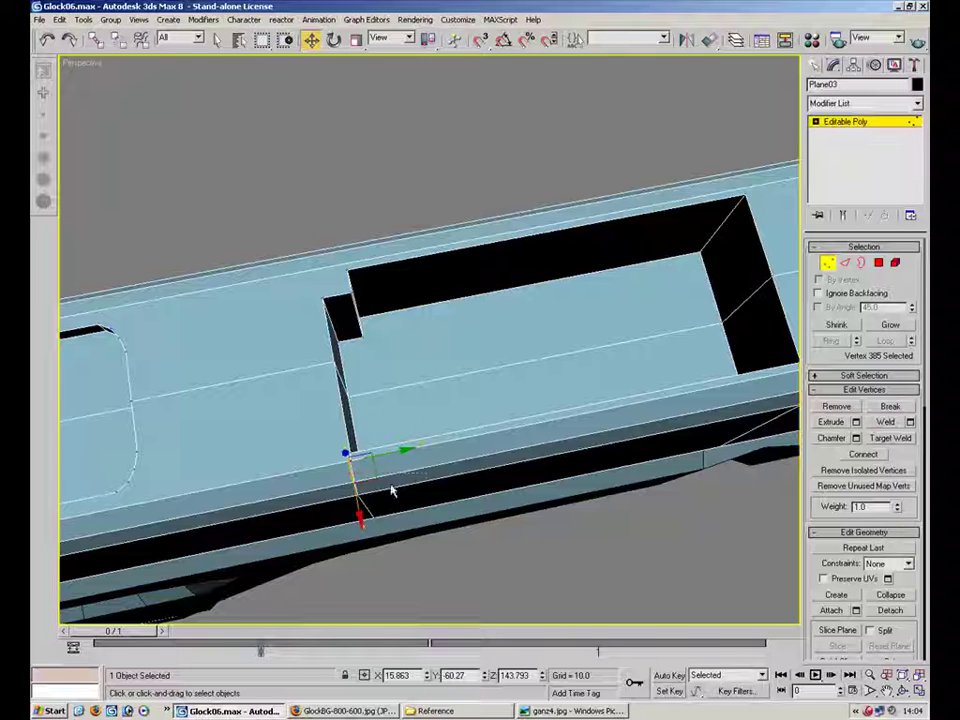
pyautogui.moveTo(322, 467); pyautogui.dragTo(443, 600)
pyautogui.moveTo(478, 676); pyautogui.dragTo(306, 645)
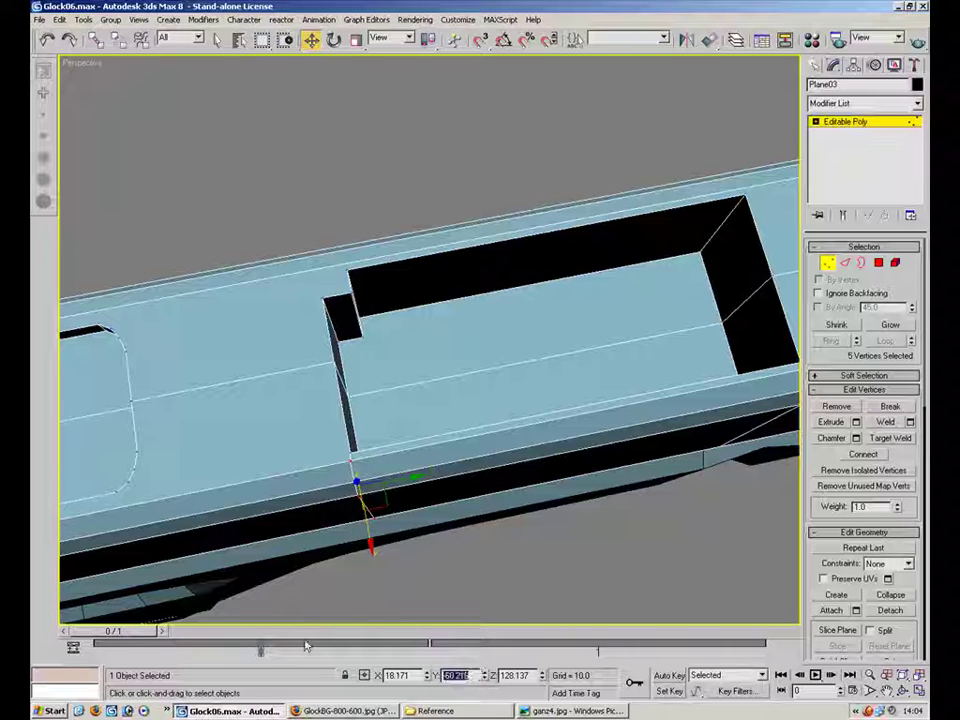
# Step: Connect the two vertical edges on the slide's side below the ejection port with 1 segment
pyautogui.click(845, 263)
pyautogui.keyDown('alt'); pyautogui.moveTo(677, 476); pyautogui.dragTo(654, 379, button='middle'); pyautogui.keyUp('alt')
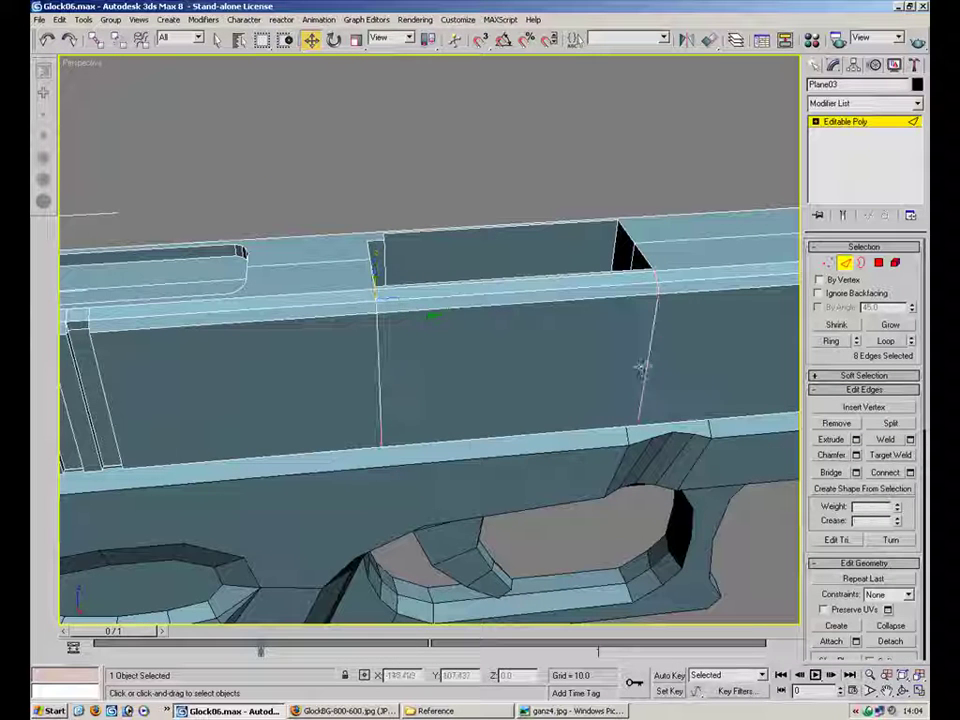
pyautogui.click(640, 367)
pyautogui.keyDown('ctrl'); pyautogui.click(379, 378); pyautogui.keyUp('ctrl')
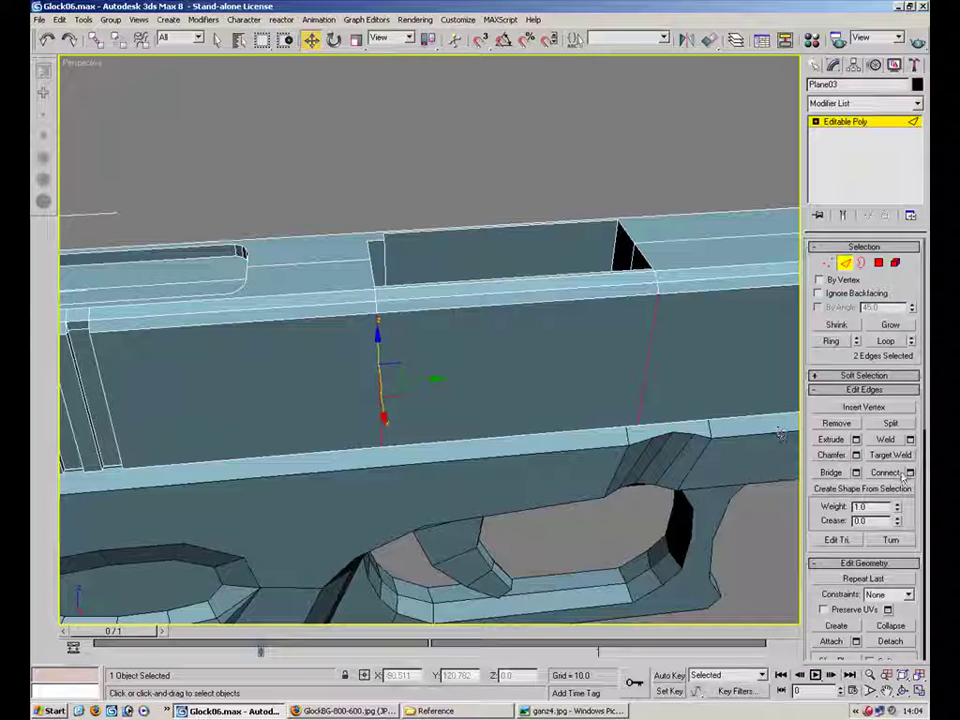
pyautogui.click(909, 472)
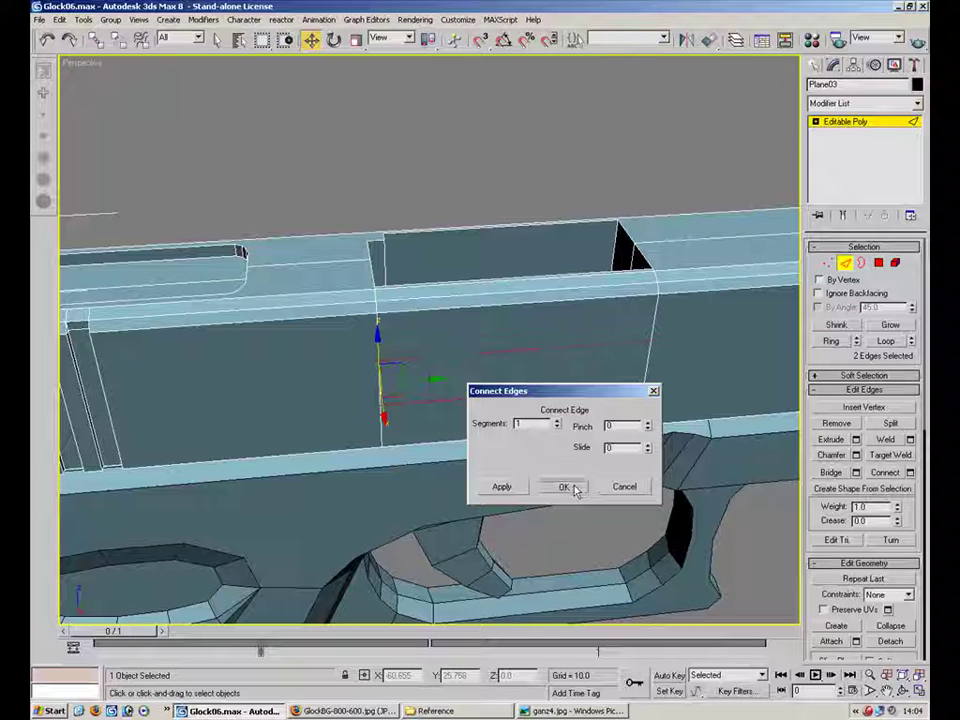
pyautogui.click(566, 487)
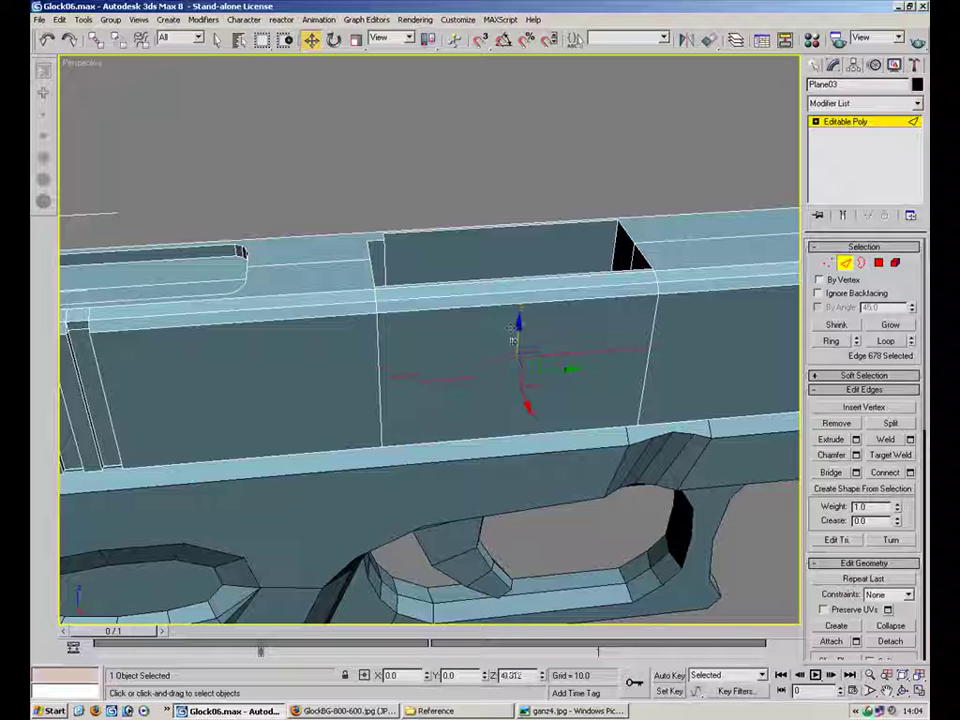
pyautogui.press('3')
pyautogui.click(579, 346)
# Step: Delete the upper side panel, the bevel strips and the inner wall polygons along the ejection port's open side
pyautogui.click(877, 264)
pyautogui.keyDown('alt'); pyautogui.moveTo(739, 343); pyautogui.dragTo(549, 373, button='middle'); pyautogui.keyUp('alt')
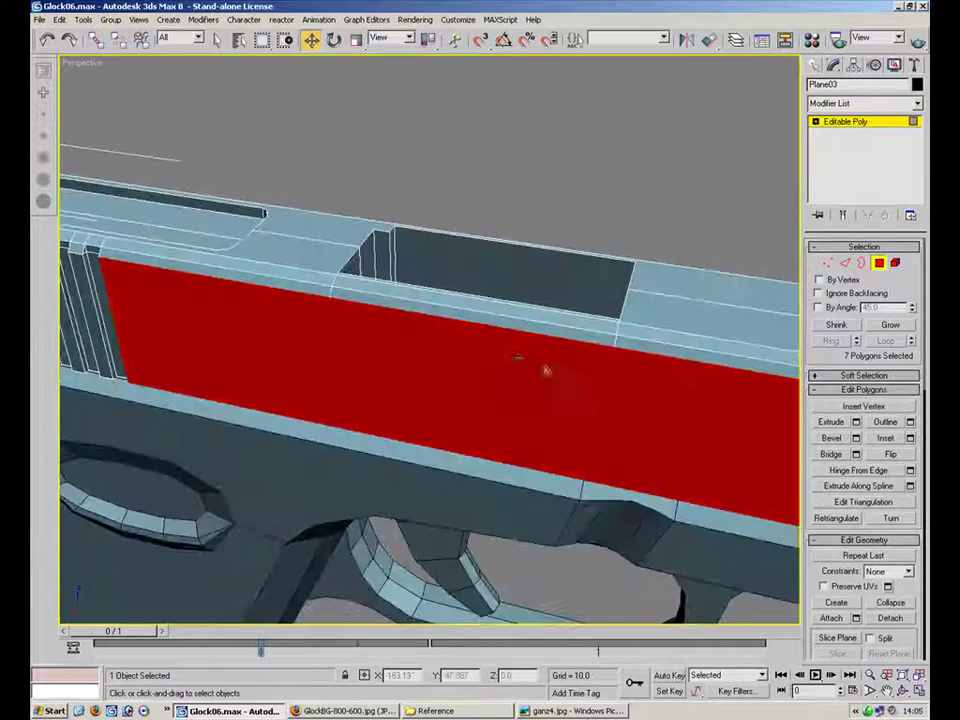
pyautogui.click(547, 372)
pyautogui.keyDown('ctrl'); pyautogui.click(503, 323); pyautogui.keyUp('ctrl')
pyautogui.keyDown('ctrl'); pyautogui.click(508, 315); pyautogui.keyUp('ctrl')
pyautogui.keyDown('alt'); pyautogui.moveTo(508, 315); pyautogui.dragTo(429, 426, button='middle'); pyautogui.keyUp('alt')
pyautogui.scroll(3, 437, 310)
pyautogui.keyDown('ctrl'); pyautogui.click(440, 315); pyautogui.keyUp('ctrl')
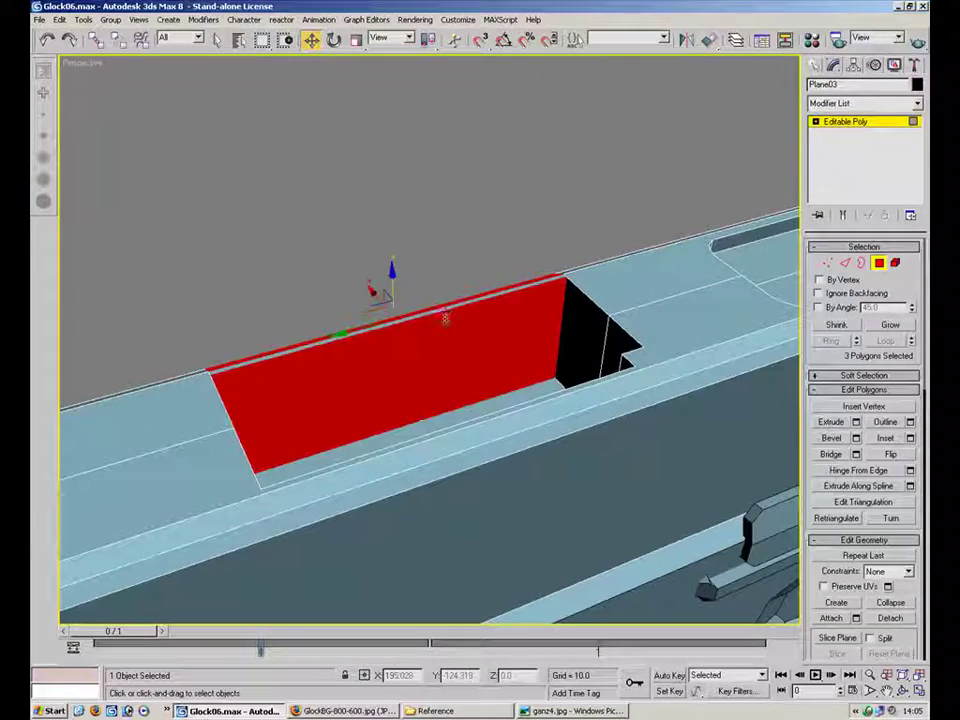
pyautogui.keyDown('alt'); pyautogui.moveTo(444, 313); pyautogui.dragTo(567, 331, button='middle'); pyautogui.keyUp('alt')
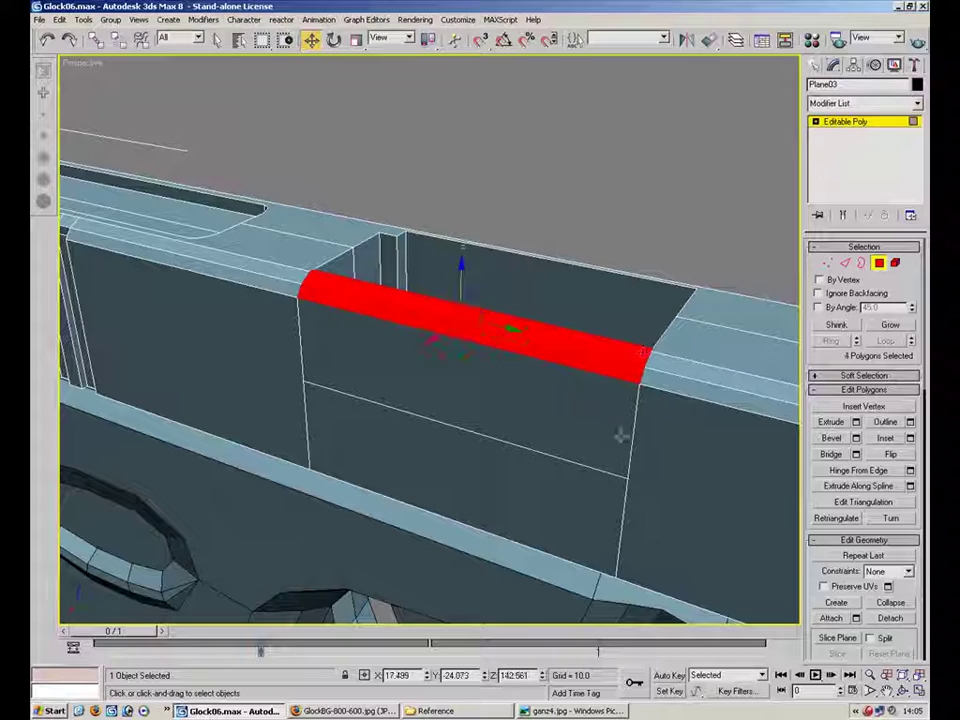
pyautogui.keyDown('alt'); pyautogui.moveTo(634, 441); pyautogui.dragTo(511, 463, button='middle'); pyautogui.keyUp('alt')
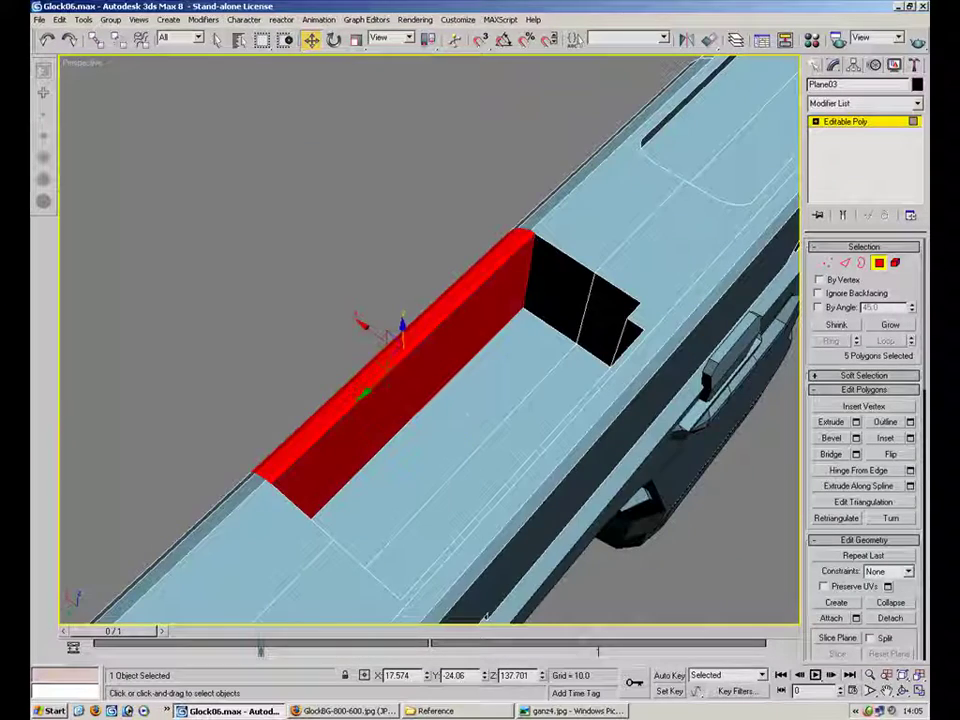
pyautogui.press('Delete')
# Step: Extrude the cut-out's lower side edge inward as a ledge and set the new edge's X position to 18.903
pyautogui.keyDown('alt'); pyautogui.moveTo(476, 403); pyautogui.dragTo(627, 364, button='middle'); pyautogui.keyUp('alt')
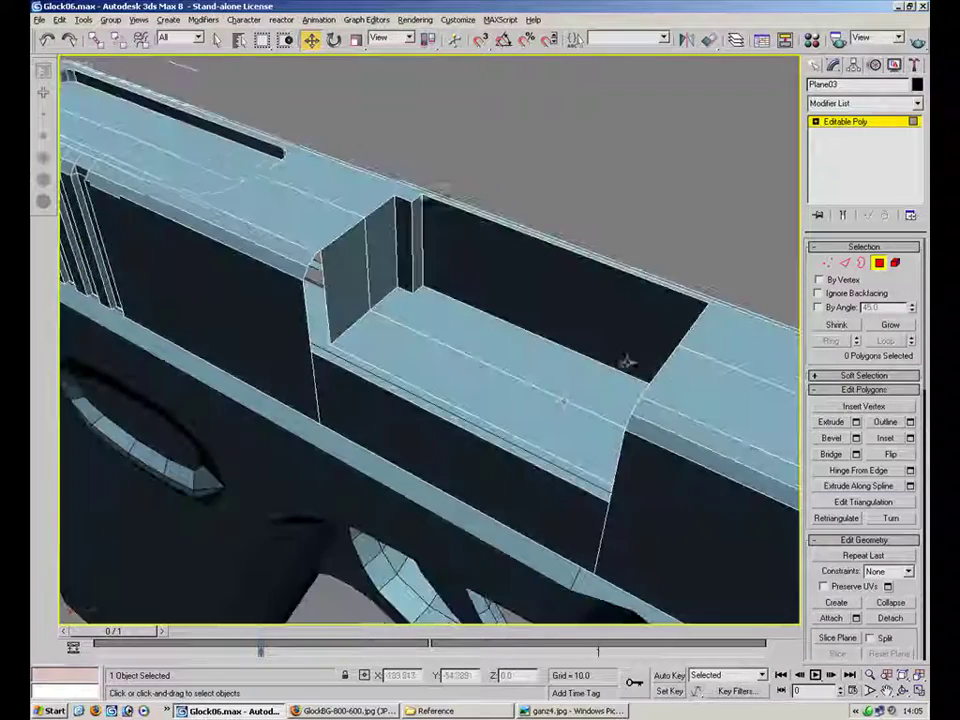
pyautogui.scroll(2, 564, 400)
pyautogui.press('2')
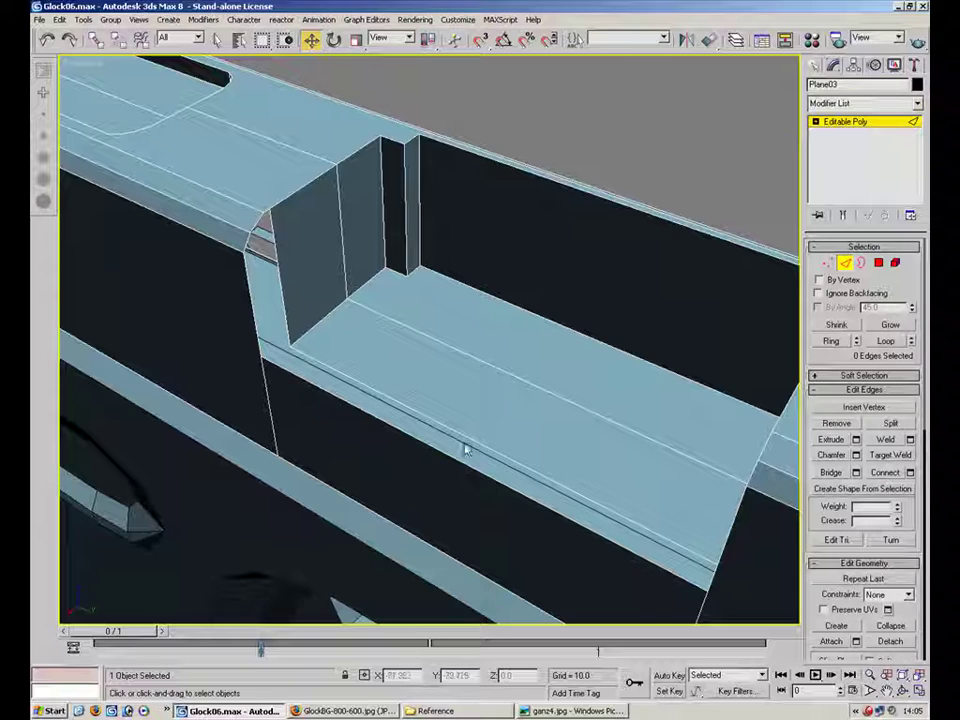
pyautogui.keyDown('alt'); pyautogui.moveTo(440, 456); pyautogui.dragTo(535, 426, button='middle'); pyautogui.keyUp('alt')
pyautogui.click(471, 411)
pyautogui.keyDown('alt'); pyautogui.moveTo(480, 407); pyautogui.dragTo(381, 431, button='middle'); pyautogui.keyUp('alt')
pyautogui.keyDown('shift'); pyautogui.moveTo(388, 464); pyautogui.dragTo(408, 458); pyautogui.keyUp('shift')
pyautogui.click(332, 150)
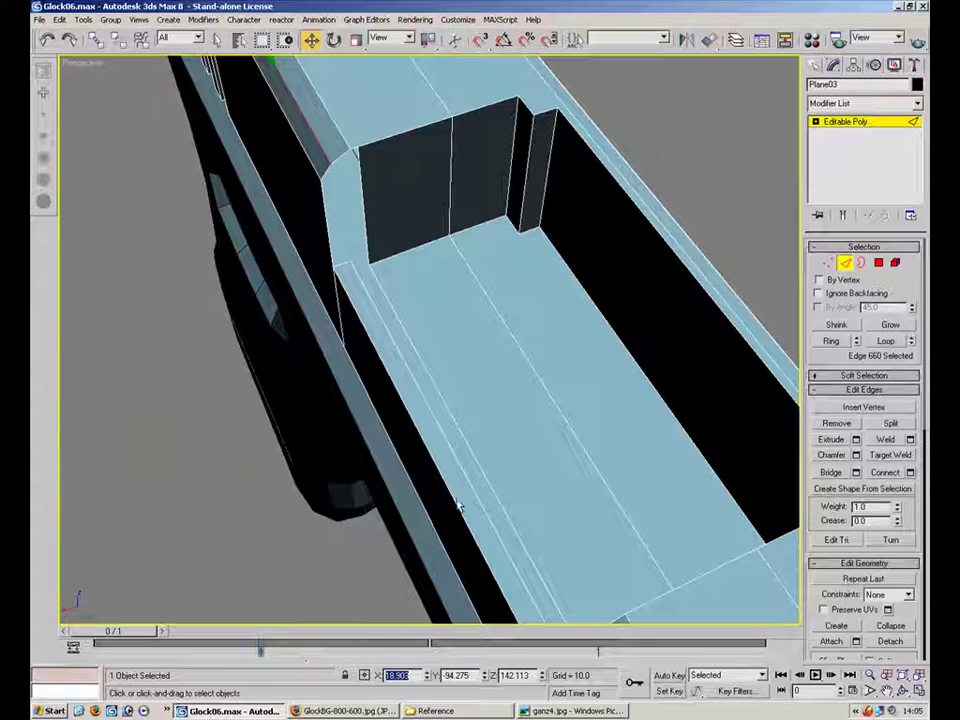
pyautogui.hotkey('ctrl', 'z')
pyautogui.write('18.903')
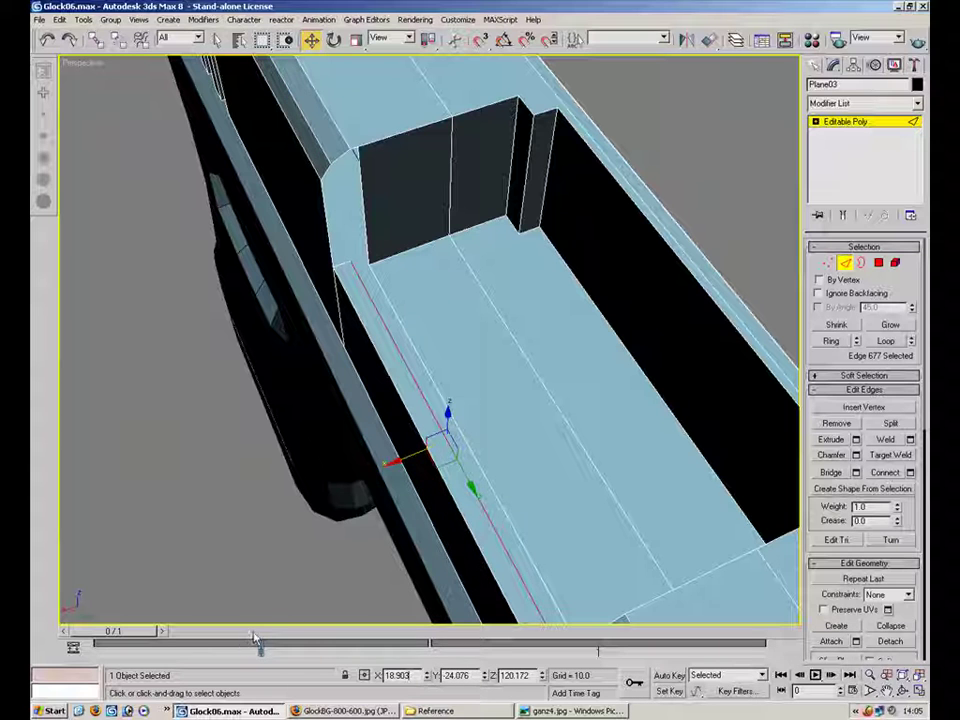
pyautogui.press('Return')
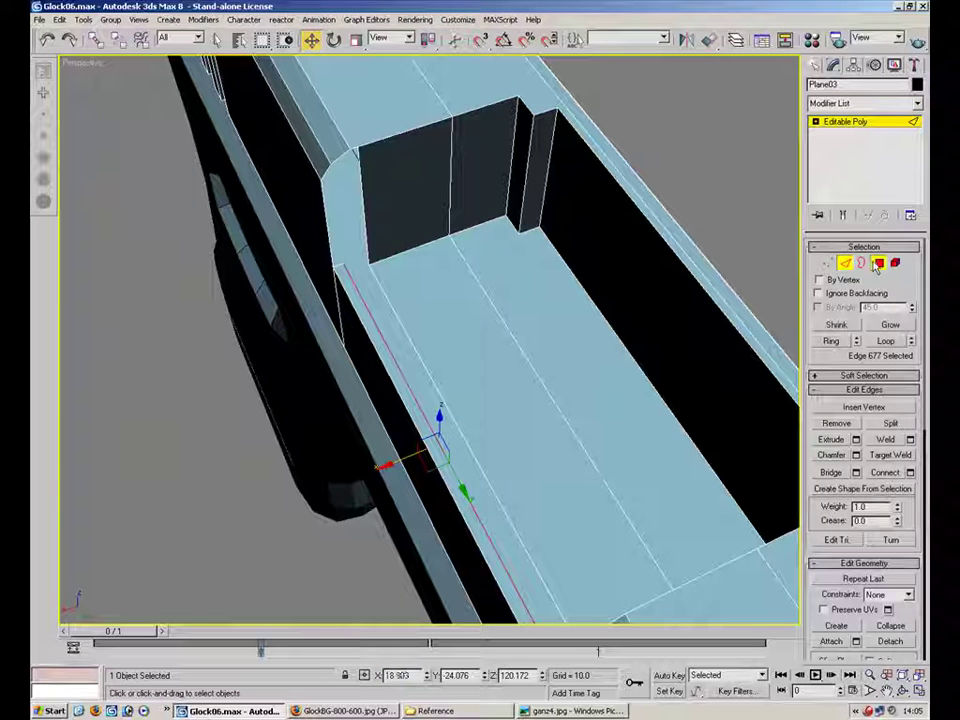
# Step: Create polygons to close the slide wall's open ends at the rear and front of the port cut-out
pyautogui.click(878, 263)
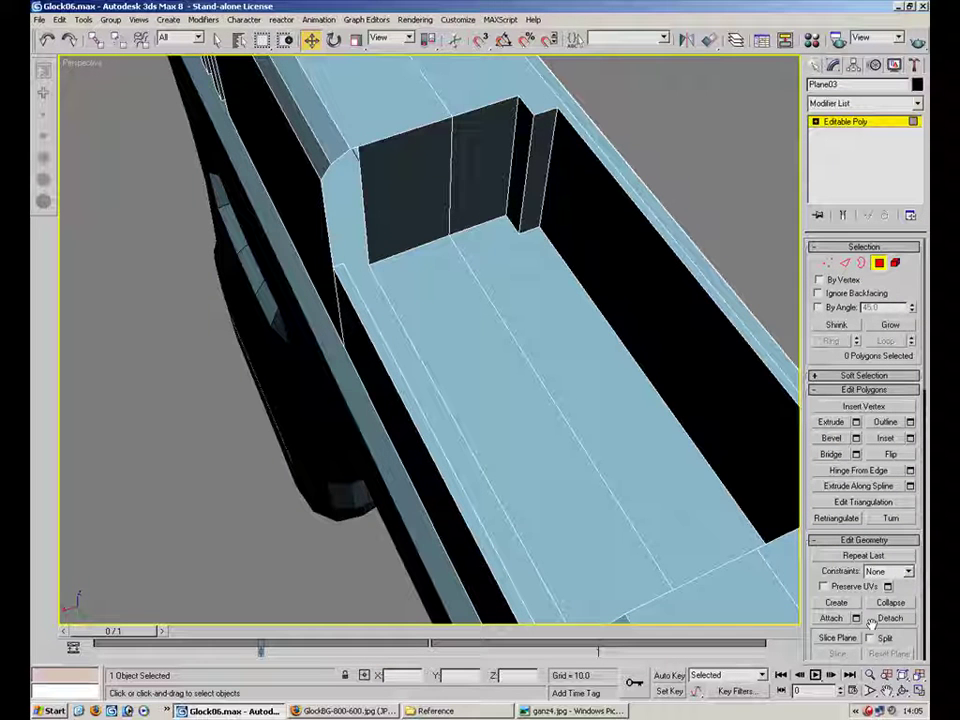
pyautogui.click(836, 602)
pyautogui.click(341, 260)
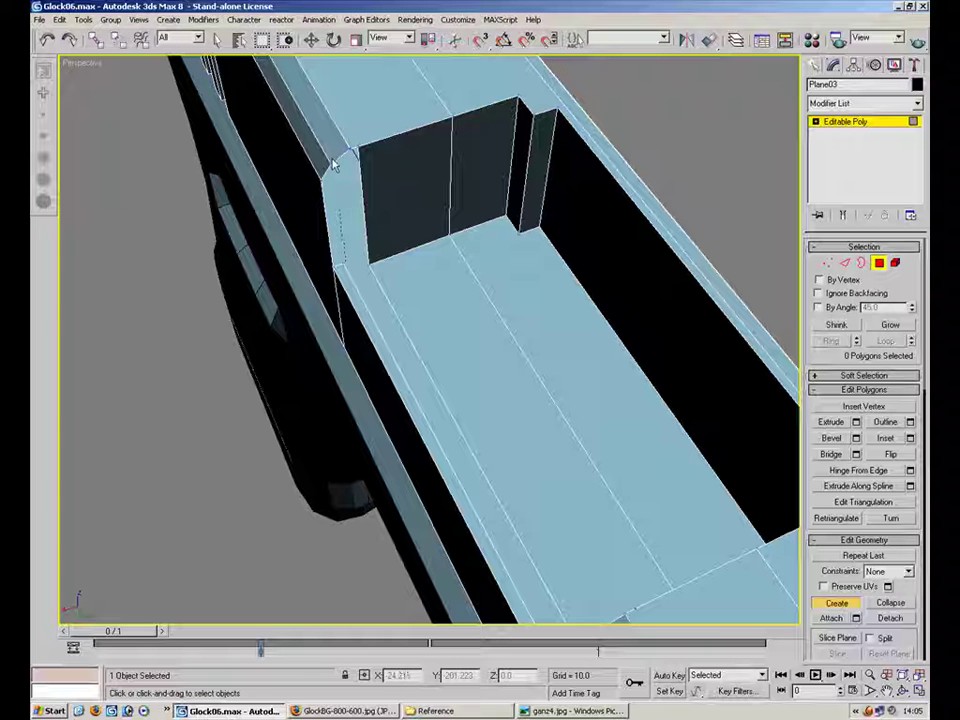
pyautogui.doubleClick(330, 267)
pyautogui.keyDown('alt'); pyautogui.moveTo(505, 335); pyautogui.dragTo(267, 305, button='middle'); pyautogui.keyUp('alt')
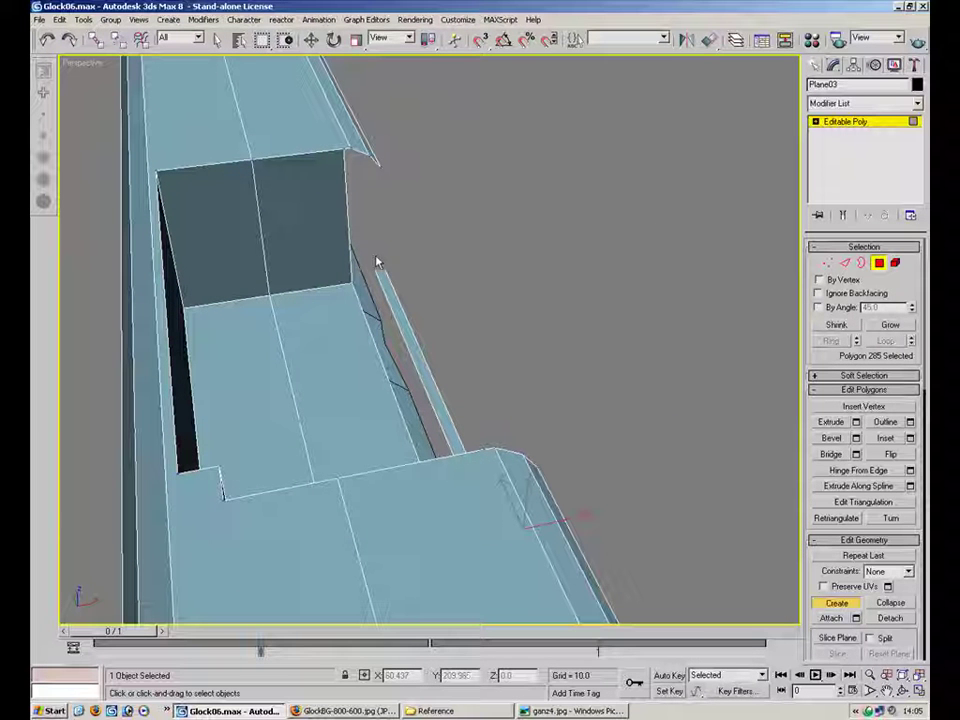
pyautogui.click(380, 267)
pyautogui.click(373, 269)
pyautogui.click(382, 268)
pyautogui.keyDown('alt'); pyautogui.moveTo(390, 262); pyautogui.dragTo(440, 315, button='middle'); pyautogui.keyUp('alt')
pyautogui.press('1')
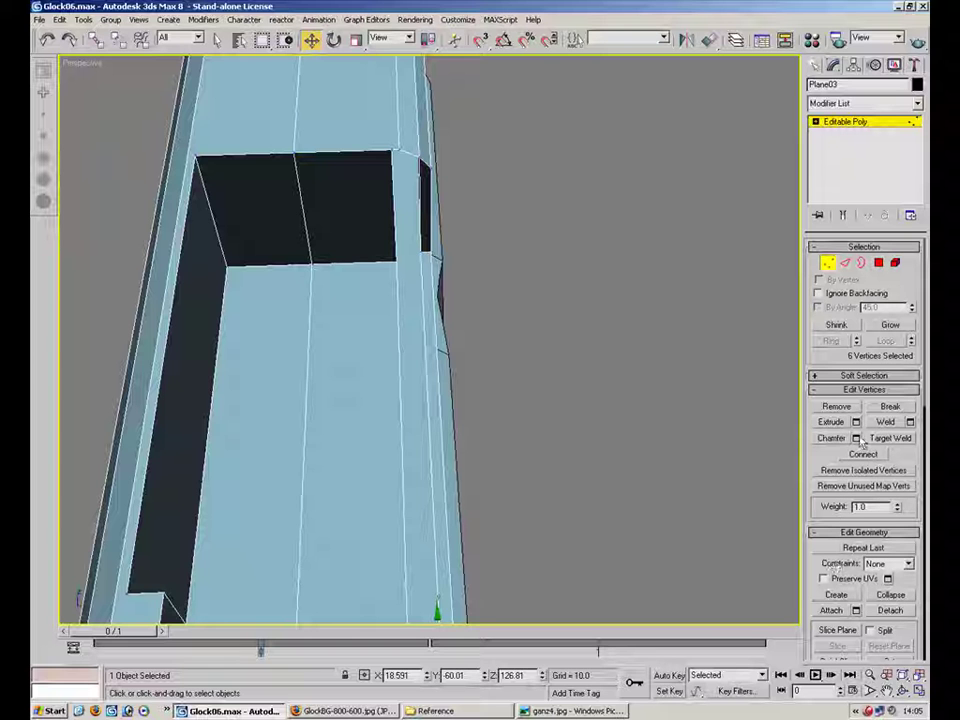
pyautogui.click(889, 438)
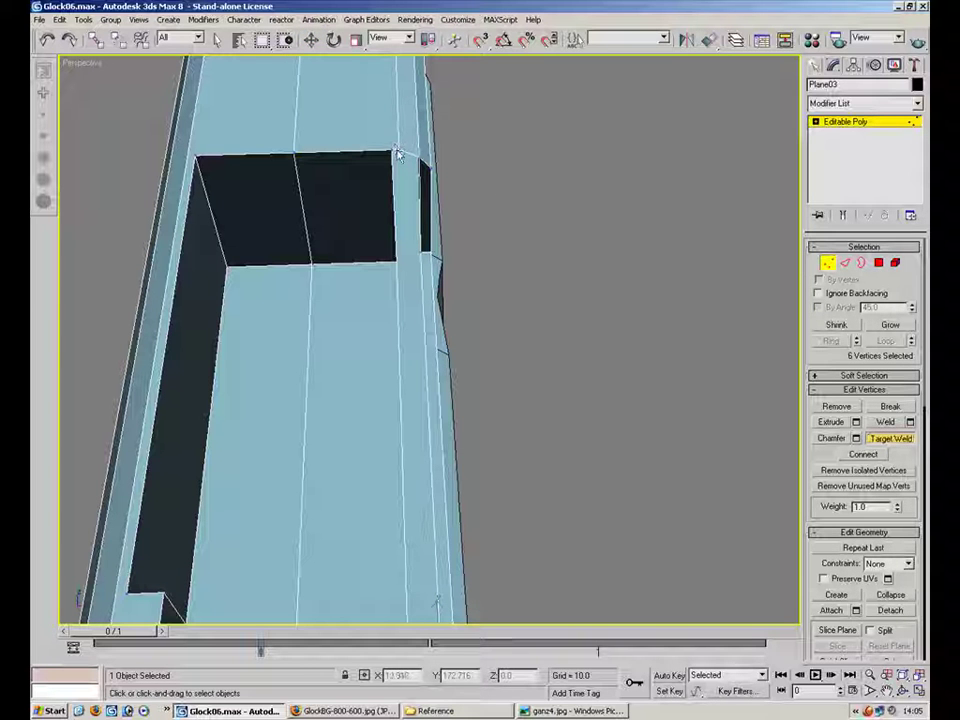
pyautogui.keyDown('alt'); pyautogui.moveTo(414, 156); pyautogui.dragTo(250, 255, button='middle'); pyautogui.keyUp('alt')
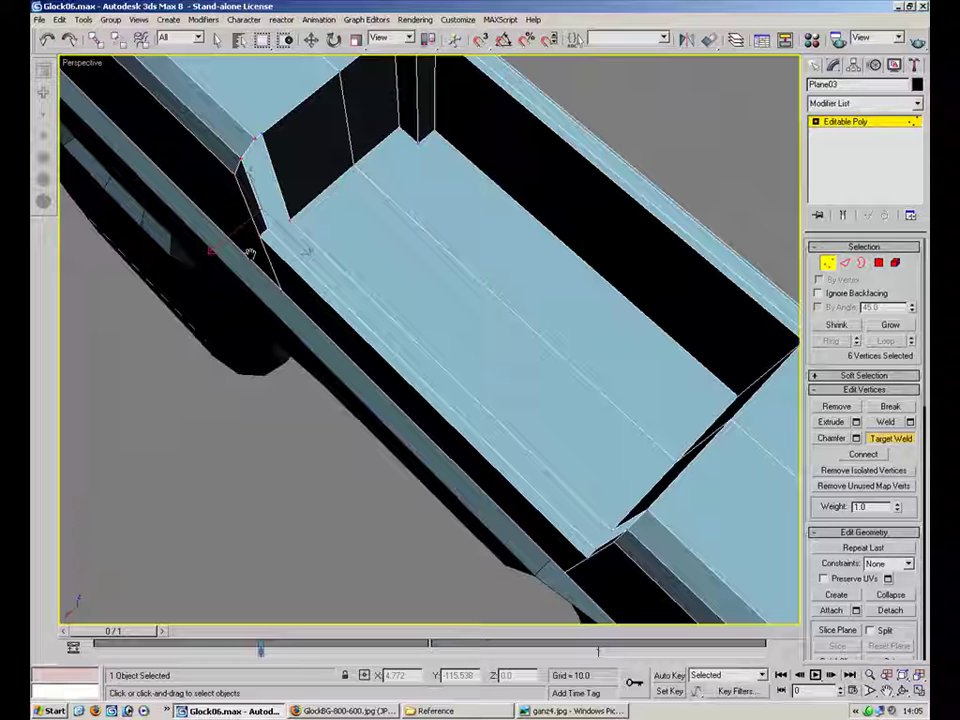
pyautogui.click(256, 137)
# Step: Set the X position of the ejection port floor's long side edge to 18.903, aligning it with the side ledge
pyautogui.press('2')
pyautogui.click(317, 279)
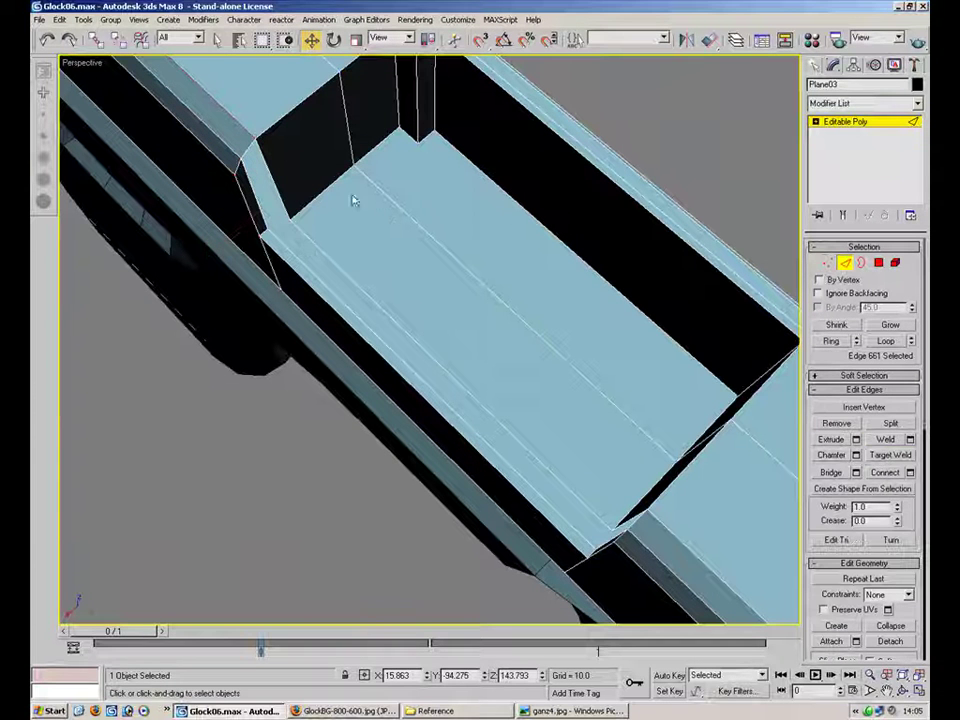
pyautogui.click(233, 153)
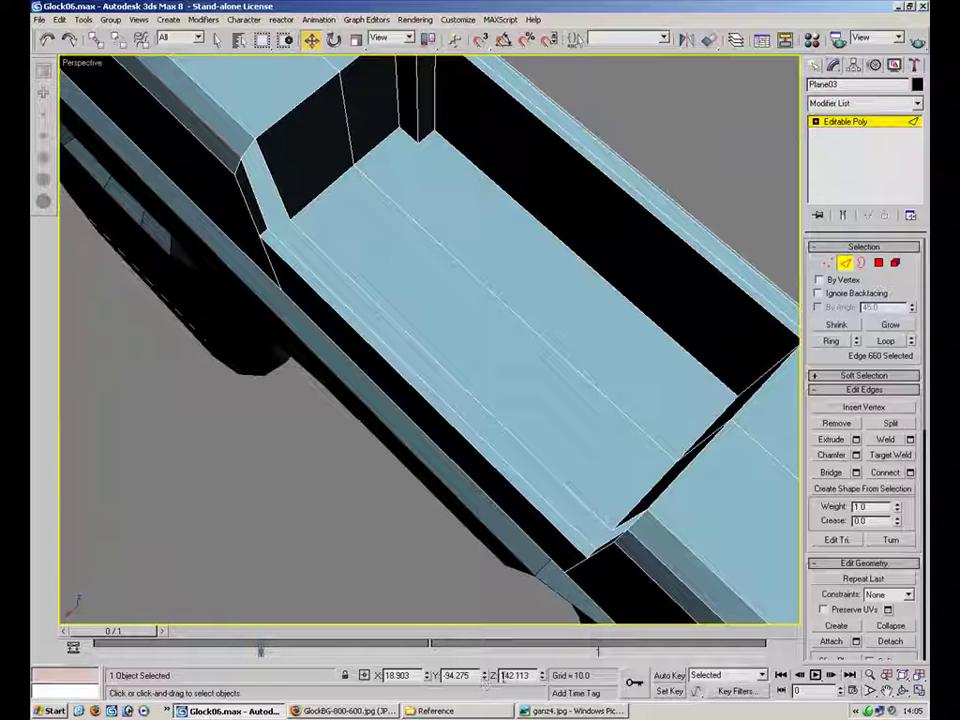
pyautogui.moveTo(474, 676); pyautogui.dragTo(403, 676)
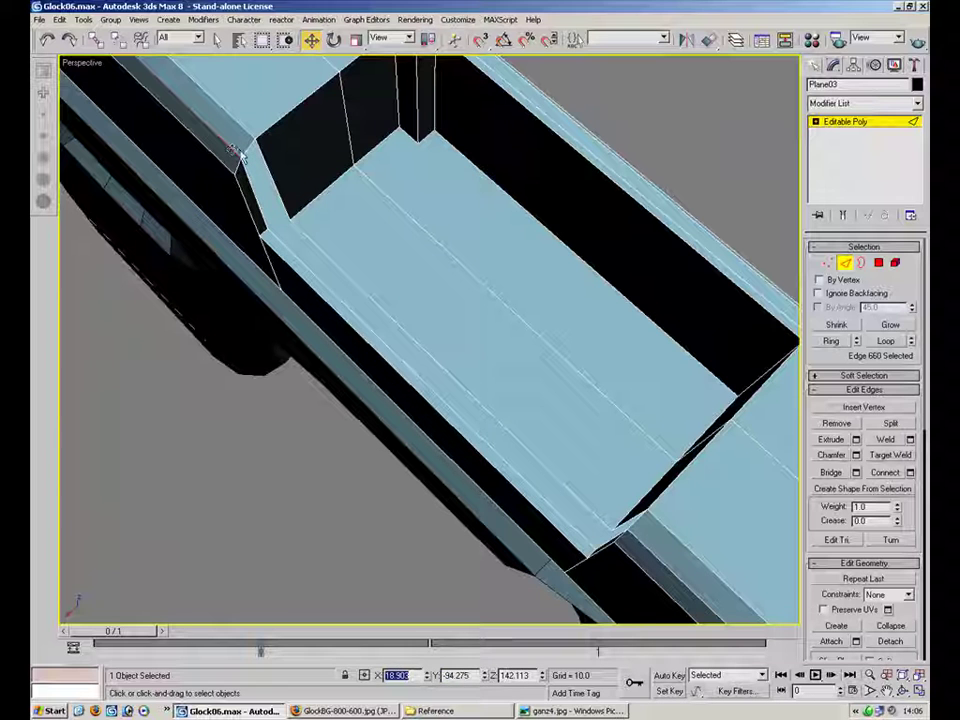
pyautogui.click(345, 273)
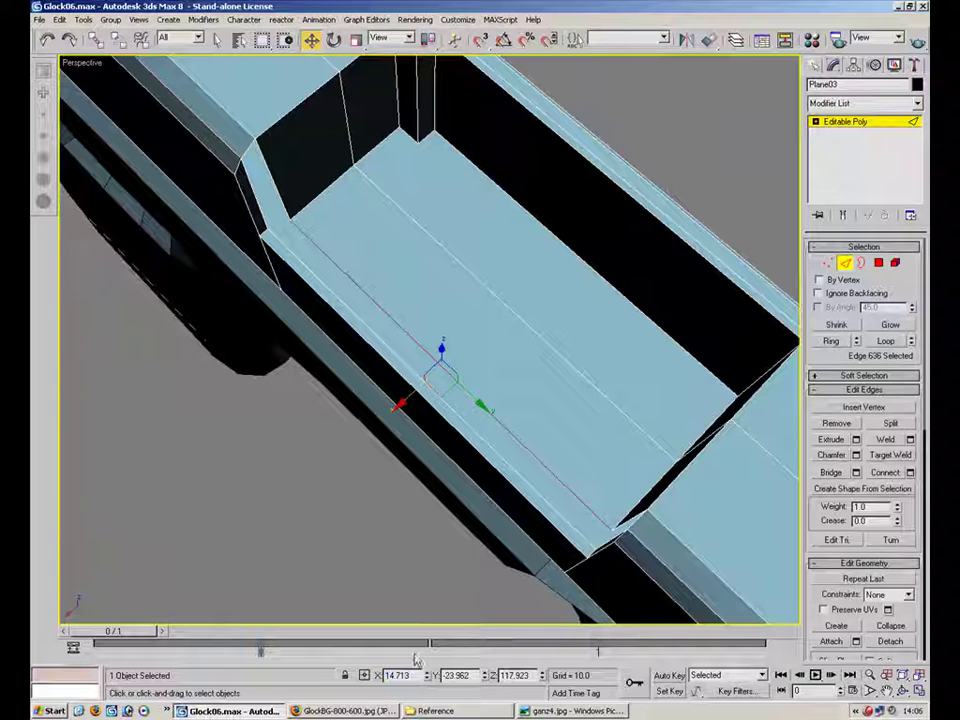
pyautogui.write('18.903')
pyautogui.press('Return')
# Step: Create a polygon that fills the long gap between the ejection port's floor edge and the side ledge
pyautogui.keyDown('alt'); pyautogui.moveTo(430, 390); pyautogui.dragTo(457, 208, button='middle'); pyautogui.keyUp('alt')
pyautogui.keyDown('alt'); pyautogui.moveTo(449, 197); pyautogui.dragTo(489, 172, button='middle'); pyautogui.keyUp('alt')
pyautogui.keyDown('alt'); pyautogui.moveTo(592, 276); pyautogui.dragTo(470, 231, button='middle'); pyautogui.keyUp('alt')
pyautogui.click(878, 263)
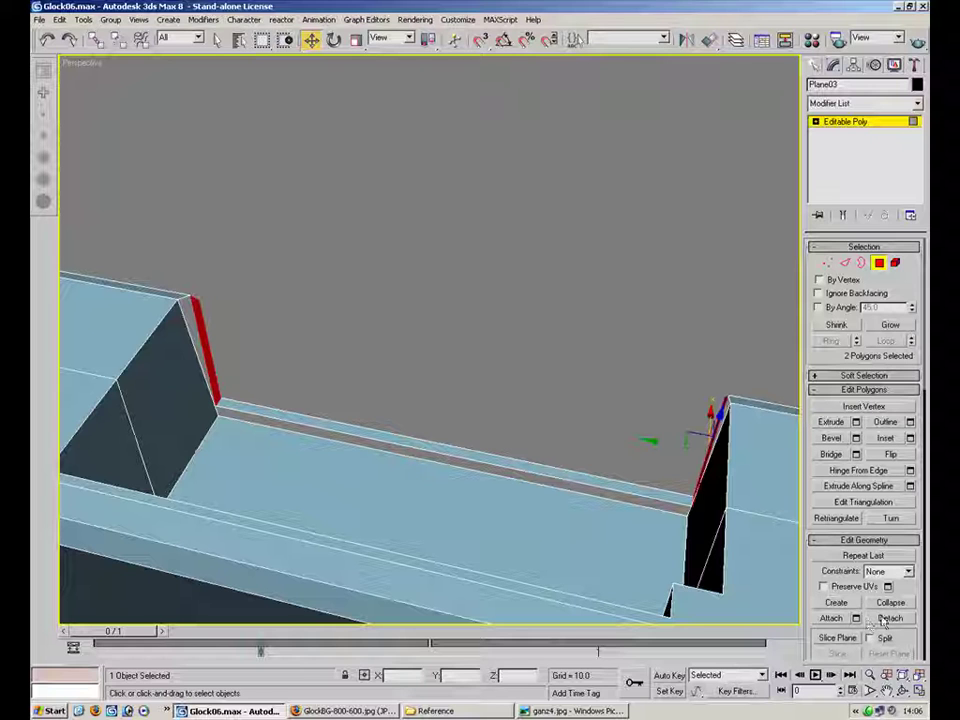
pyautogui.click(850, 604)
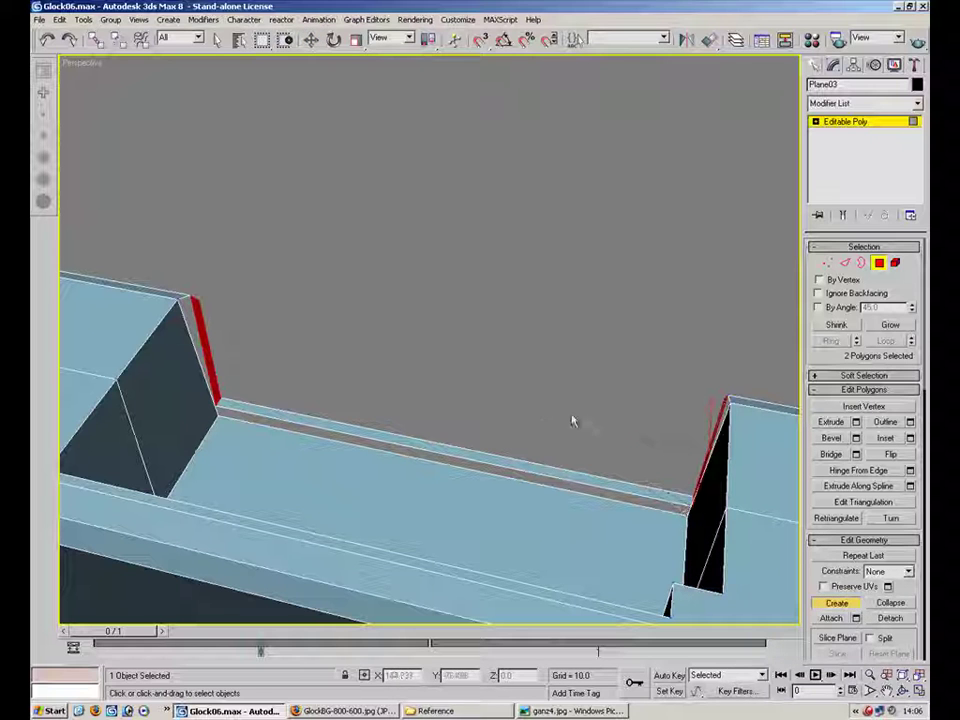
pyautogui.click(221, 408)
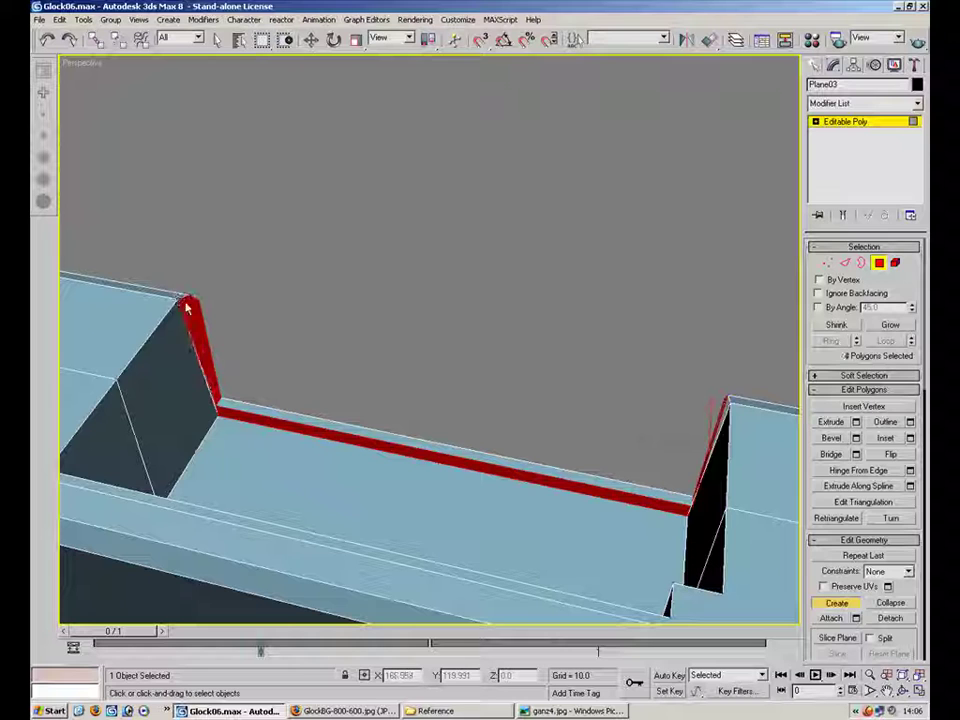
# Step: Create a polygon that closes the gap between the slide wall's end cap and the port's front wall
pyautogui.keyDown('alt'); pyautogui.moveTo(338, 345); pyautogui.dragTo(221, 390, button='middle'); pyautogui.keyUp('alt')
pyautogui.scroll(4, 409, 309)
pyautogui.keyDown('alt'); pyautogui.moveTo(409, 309); pyautogui.dragTo(224, 434, button='middle'); pyautogui.keyUp('alt')
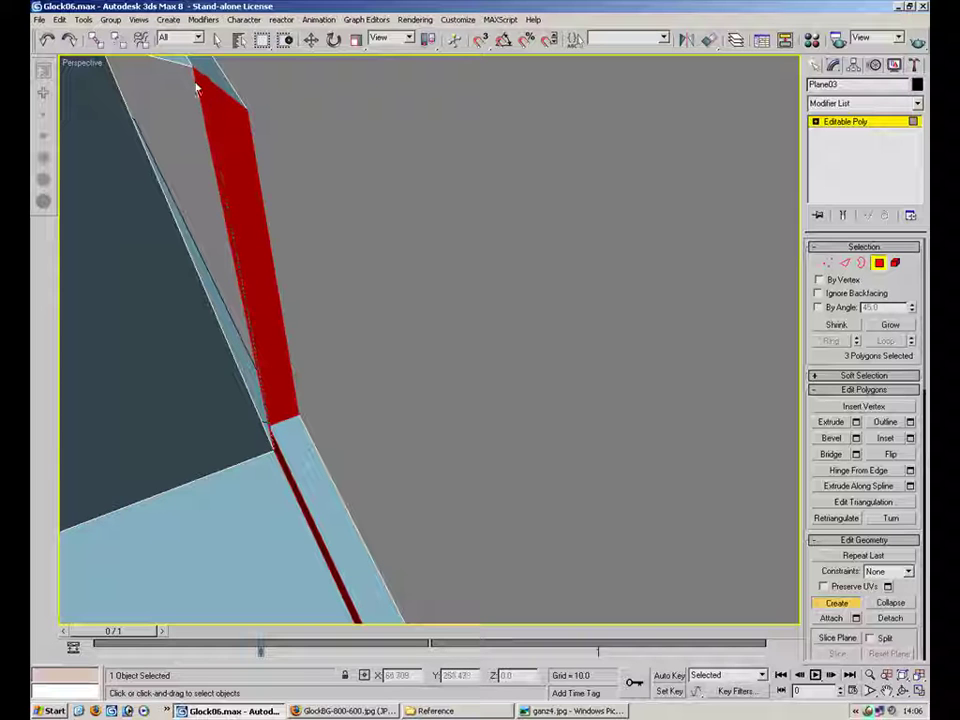
pyautogui.click(193, 68)
pyautogui.moveTo(188, 161); pyautogui.dragTo(405, 289, button='middle')
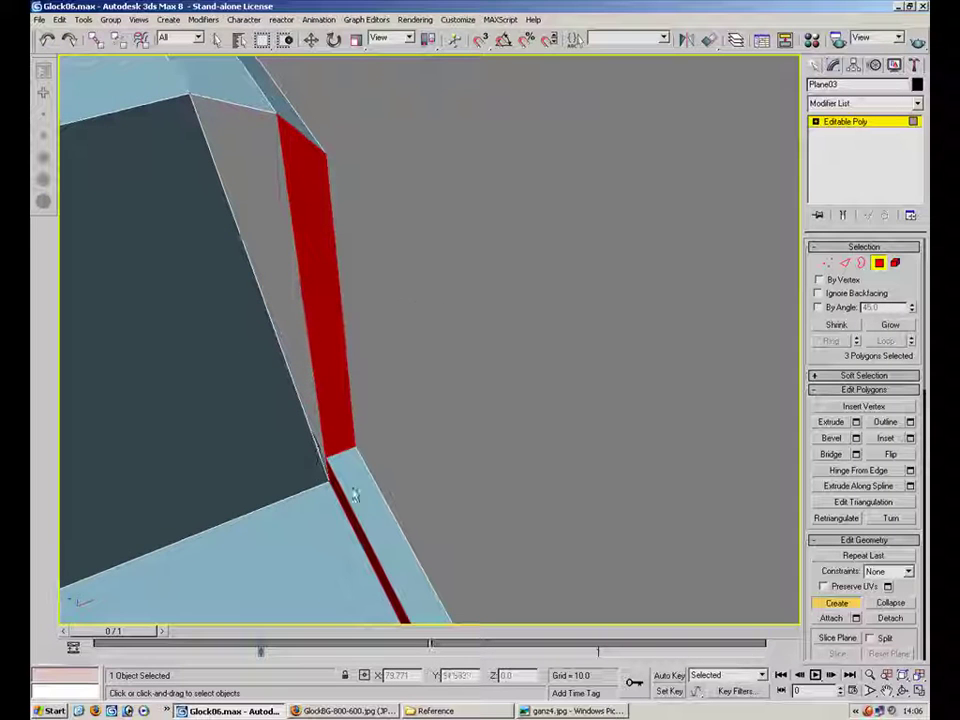
pyautogui.click(186, 98)
pyautogui.click(879, 267)
pyautogui.click(508, 354)
# Step: Create a polygon that closes the matching gap beside the port's rear wall, then deselect the slide
pyautogui.keyDown('alt'); pyautogui.moveTo(328, 320); pyautogui.dragTo(566, 343, button='middle'); pyautogui.keyUp('alt')
pyautogui.scroll(-3, 566, 343)
pyautogui.moveTo(425, 300); pyautogui.dragTo(508, 285, button='middle')
pyautogui.click(571, 297)
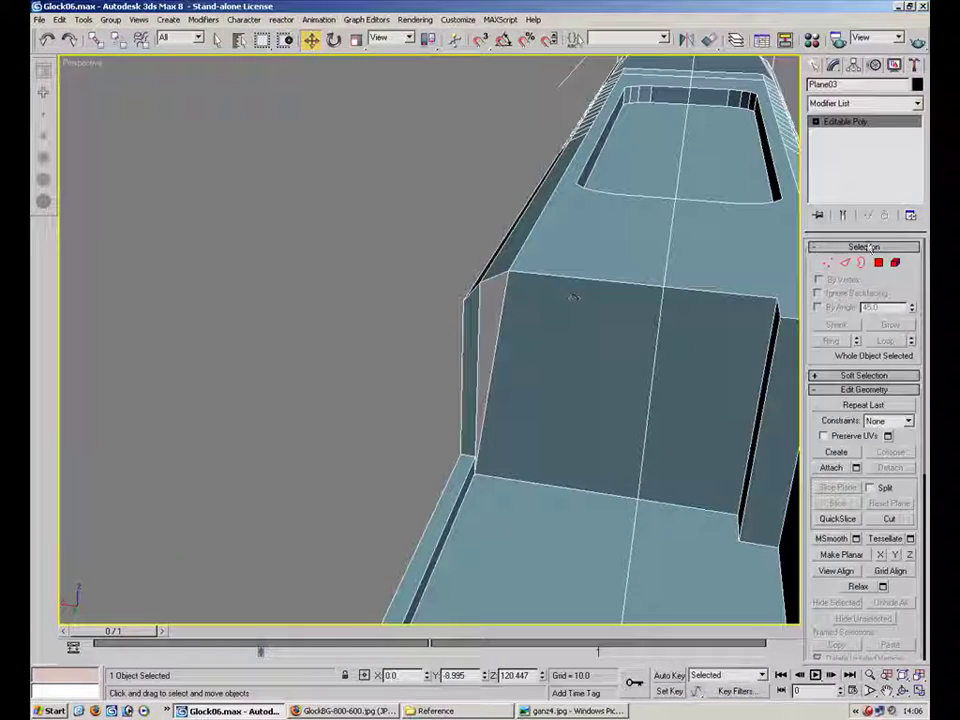
pyautogui.click(879, 265)
pyautogui.click(836, 602)
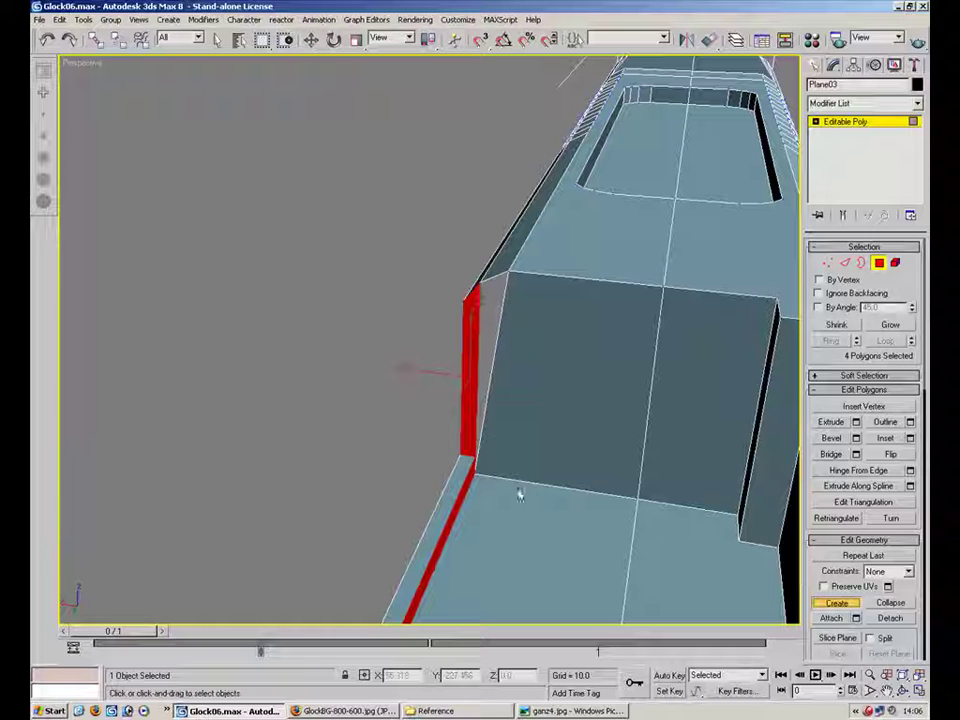
pyautogui.click(509, 270)
pyautogui.doubleClick(477, 458)
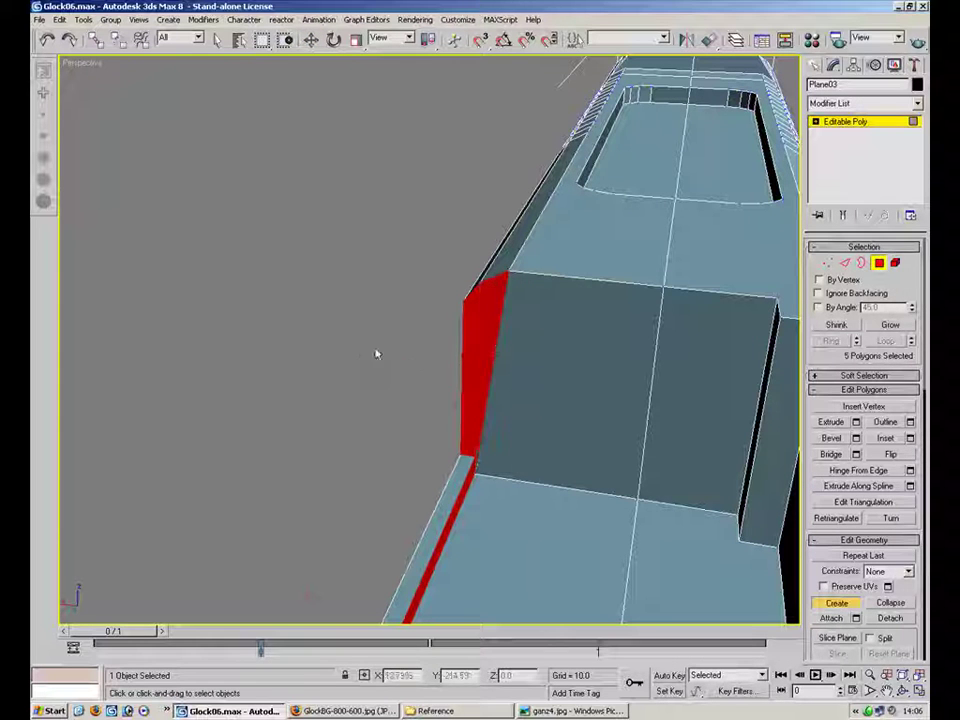
pyautogui.click(882, 266)
pyautogui.click(358, 306)
pyautogui.keyDown('alt'); pyautogui.moveTo(590, 190); pyautogui.dragTo(591, 334, button='middle'); pyautogui.keyUp('alt')
pyautogui.scroll(-5, 549, 360)
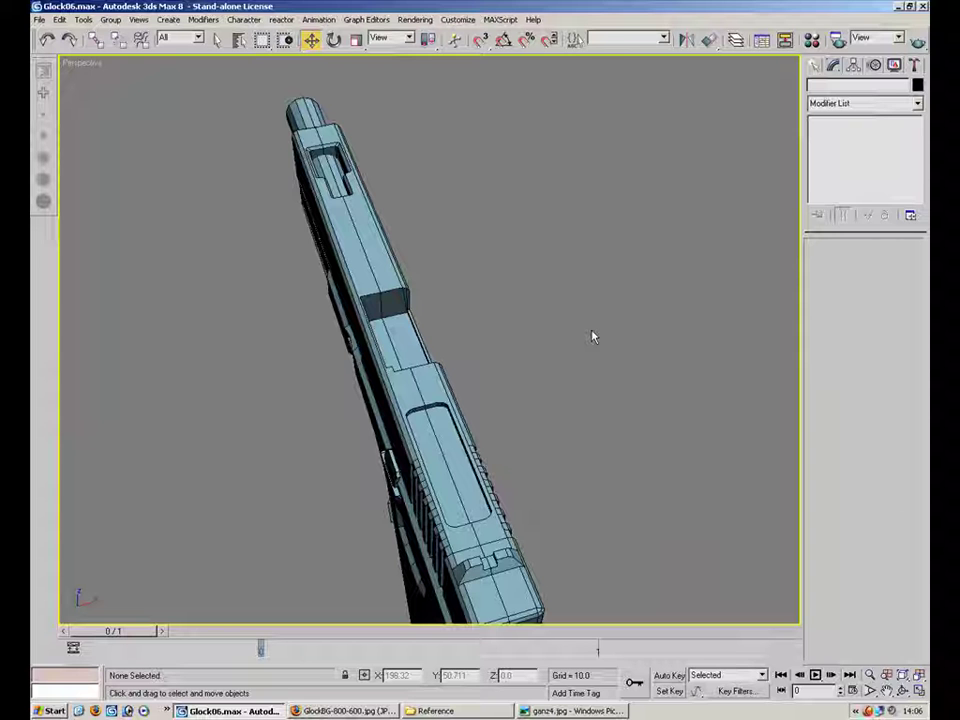
# Step: Draw a plane of about 82.4 by 31.4 units over the ejection port opening in the top view
pyautogui.click(815, 65)
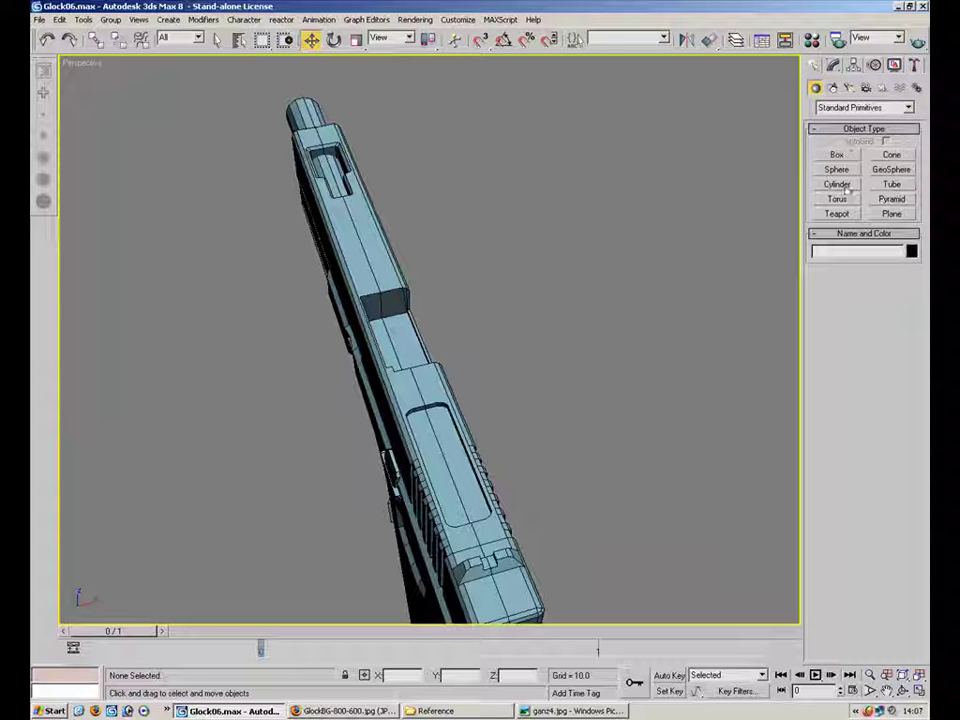
pyautogui.click(889, 214)
pyautogui.keyDown('alt'); pyautogui.moveTo(640, 310); pyautogui.dragTo(450, 350, button='middle'); pyautogui.keyUp('alt')
pyautogui.click(918, 691)
pyautogui.moveTo(295, 178); pyautogui.dragTo(288, 116, button='middle')
pyautogui.moveTo(275, 315); pyautogui.dragTo(310, 174, button='middle')
pyautogui.moveTo(249, 152); pyautogui.dragTo(285, 166)
pyautogui.moveTo(312, 303); pyautogui.dragTo(308, 303)
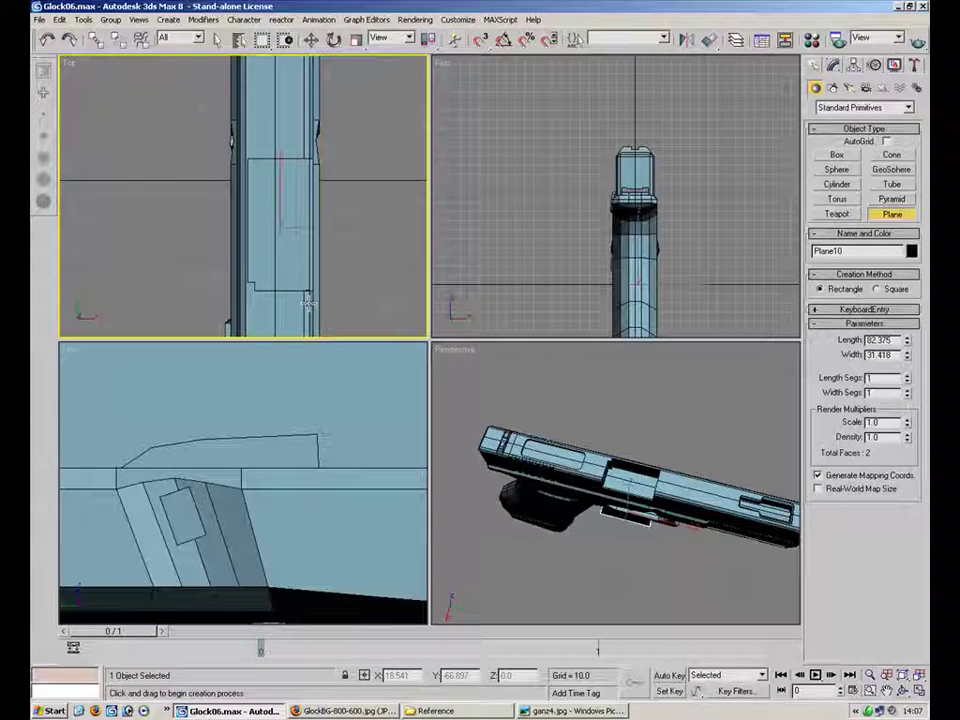
# Step: Raise the new plane to about Z 140.897, up inside the slide's ejection port
pyautogui.press('.')
pyautogui.click(312, 40)
pyautogui.keyDown('alt'); pyautogui.moveTo(606, 490); pyautogui.dragTo(612, 410, button='middle'); pyautogui.keyUp('alt')
pyautogui.click(919, 691)
pyautogui.moveTo(552, 408); pyautogui.dragTo(536, 298, button='middle')
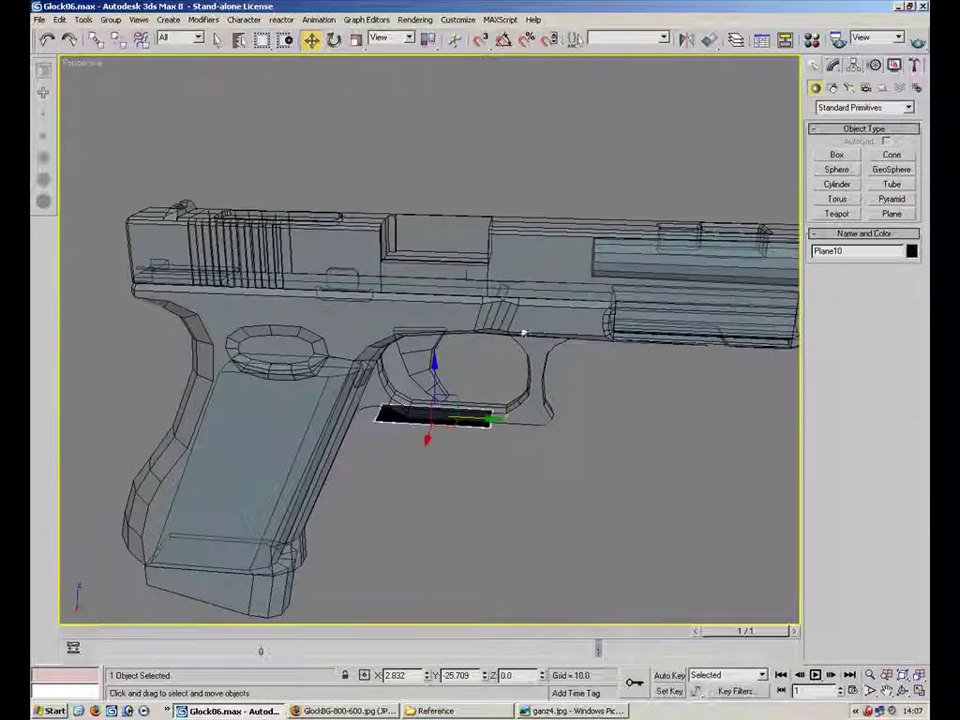
pyautogui.moveTo(440, 378); pyautogui.dragTo(434, 181)
# Step: Convert the plane to an editable poly and assign it the 01 - Default material
pyautogui.keyDown('alt'); pyautogui.moveTo(456, 190); pyautogui.dragTo(352, 270, button='middle'); pyautogui.keyUp('alt')
pyautogui.scroll(5, 360, 312)
pyautogui.keyDown('alt'); pyautogui.moveTo(362, 317); pyautogui.dragTo(309, 331, button='middle'); pyautogui.keyUp('alt')
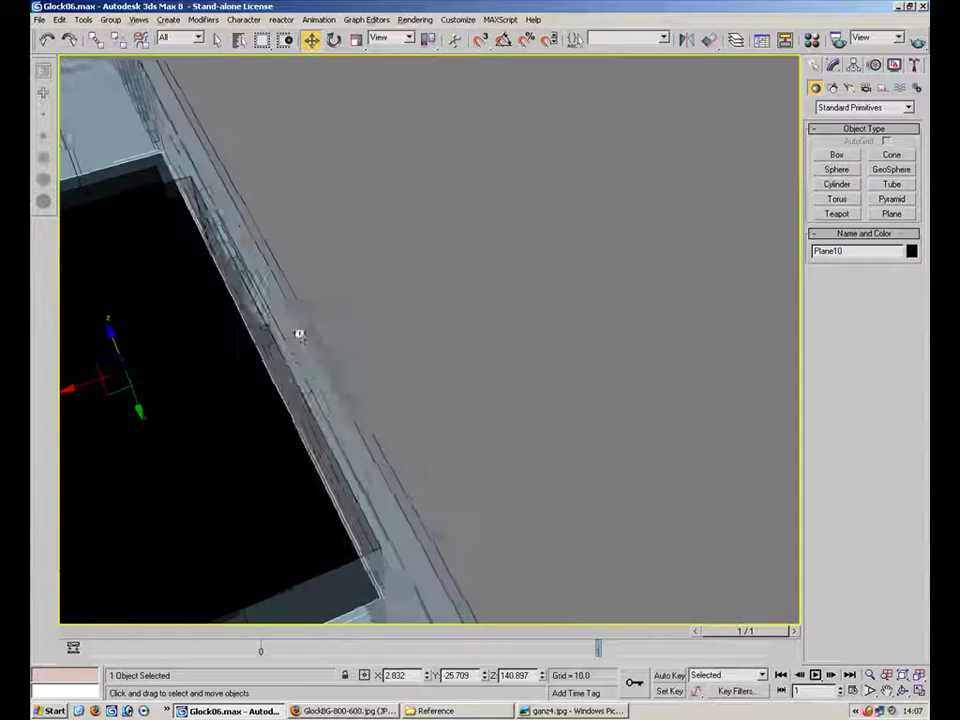
pyautogui.rightClick(321, 377)
pyautogui.moveTo(268, 499)
pyautogui.click(364, 510)
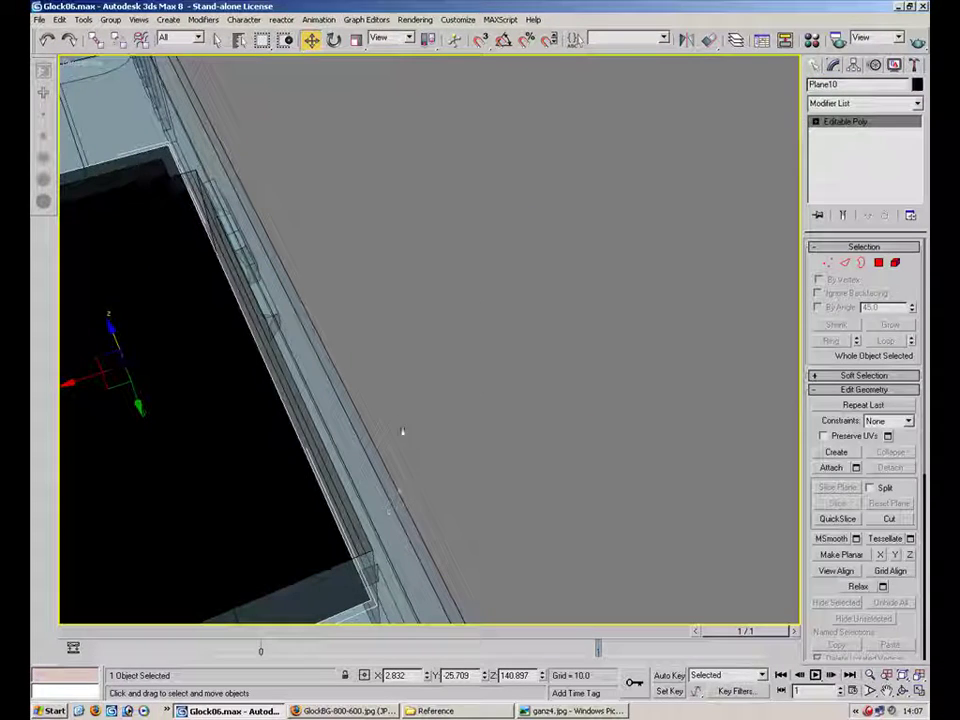
pyautogui.press('m')
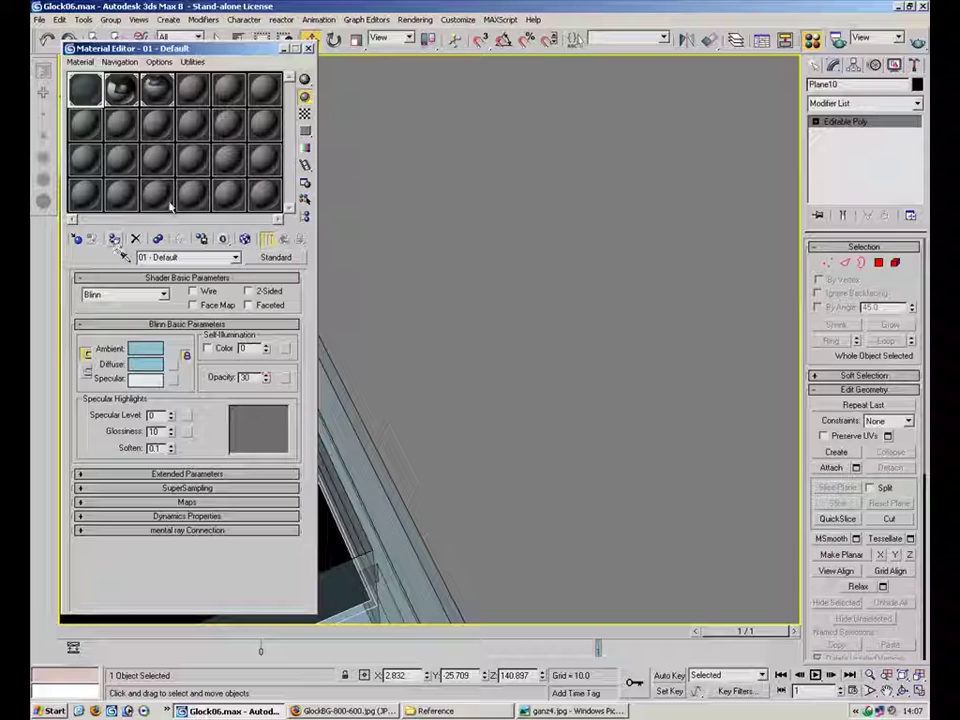
pyautogui.click(309, 48)
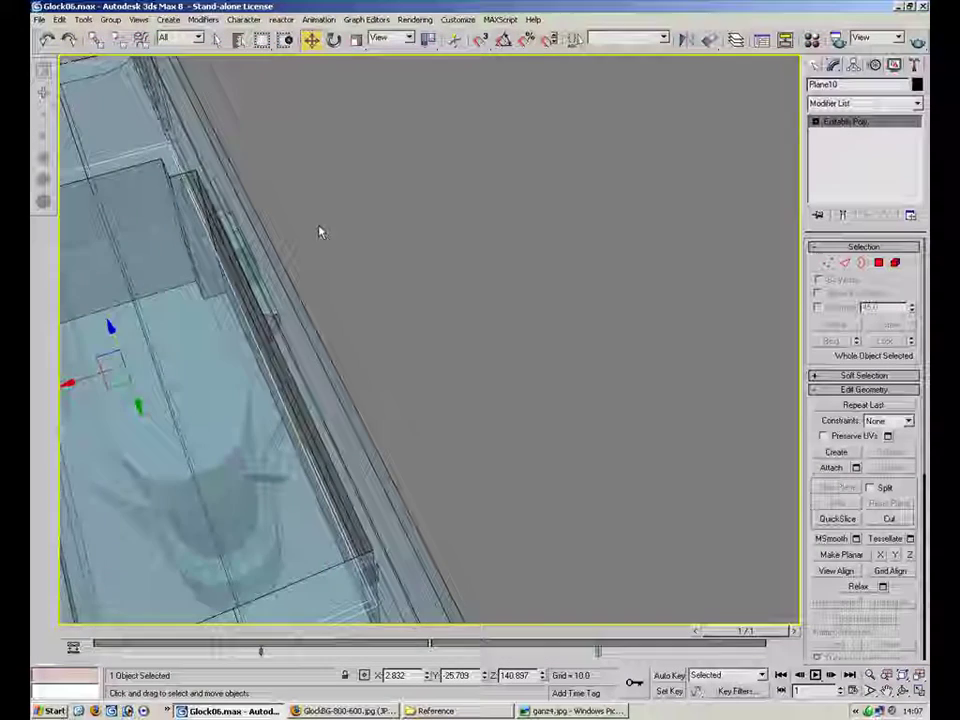
# Step: Move the plane's vertices to fit the port opening, placing the open side's two vertices at about X 18.071
pyautogui.moveTo(318, 225); pyautogui.dragTo(677, 232, button='middle')
pyautogui.click(828, 262)
pyautogui.moveTo(540, 289)
pyautogui.keyDown('alt'); pyautogui.mouseDown(button='middle')
pyautogui.moveTo(510, 242)
pyautogui.moveTo(471, 249)
pyautogui.moveTo(545, 138)
pyautogui.mouseUp(button='middle'); pyautogui.keyUp('alt')
pyautogui.moveTo(468, 466); pyautogui.dragTo(470, 462)
pyautogui.moveTo(420, 325); pyautogui.dragTo(425, 318)
pyautogui.keyDown('alt'); pyautogui.moveTo(377, 339); pyautogui.dragTo(378, 283, button='middle'); pyautogui.keyUp('alt')
pyautogui.scroll(3, 378, 283)
pyautogui.moveTo(337, 187); pyautogui.dragTo(178, 508)
pyautogui.moveTo(228, 287); pyautogui.dragTo(243, 288)
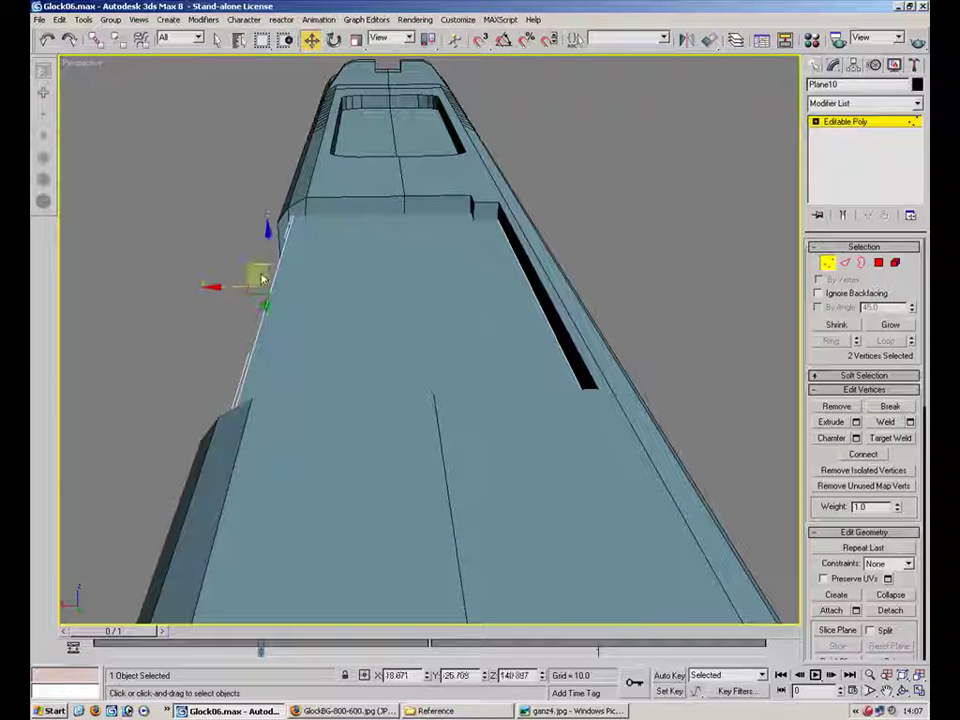
pyautogui.moveTo(271, 249); pyautogui.dragTo(270, 245)
pyautogui.keyDown('shift'); pyautogui.moveTo(245, 372); pyautogui.dragTo(262, 358); pyautogui.keyUp('shift')
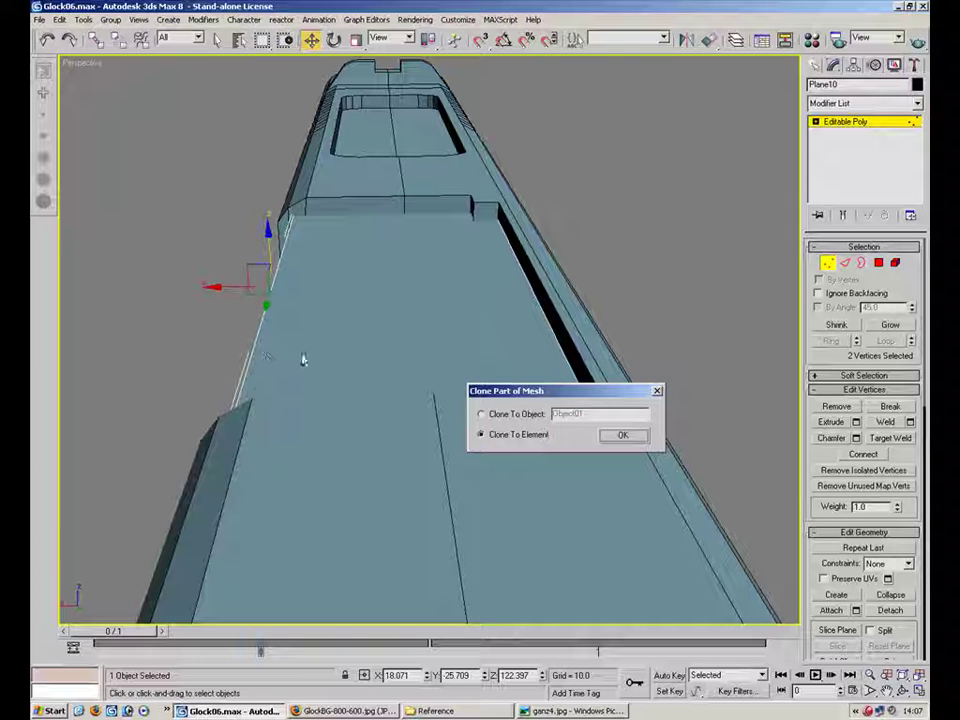
pyautogui.click(620, 436)
pyautogui.moveTo(570, 425)
pyautogui.keyDown('alt'); pyautogui.mouseDown(button='middle')
pyautogui.moveTo(456, 362)
pyautogui.moveTo(445, 342)
pyautogui.mouseUp(button='middle'); pyautogui.keyUp('alt')
pyautogui.hotkey('ctrl', 'z')
# Step: Extrude the plane's open-side edge down to the cut-out's lower ledge to form a side panel
pyautogui.click(846, 264)
pyautogui.keyDown('alt'); pyautogui.moveTo(590, 290); pyautogui.dragTo(525, 356, button='middle'); pyautogui.keyUp('alt')
pyautogui.click(386, 408)
pyautogui.keyDown('alt'); pyautogui.moveTo(414, 376); pyautogui.dragTo(423, 336, button='middle'); pyautogui.keyUp('alt')
pyautogui.keyDown('shift'); pyautogui.moveTo(330, 242); pyautogui.dragTo(316, 433); pyautogui.keyUp('shift')
pyautogui.keyDown('alt'); pyautogui.moveTo(316, 433); pyautogui.dragTo(295, 424, button='middle'); pyautogui.keyUp('alt')
pyautogui.moveTo(294, 432); pyautogui.dragTo(293, 427)
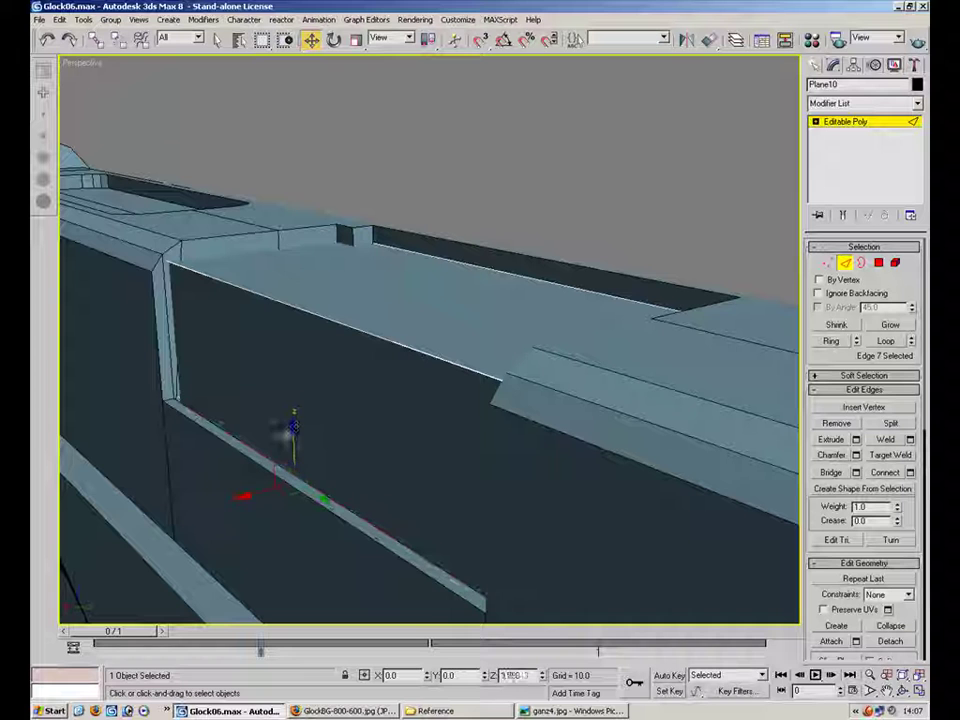
# Step: Chamfer the long corner edge between the port cover's top and side panels
pyautogui.click(410, 358)
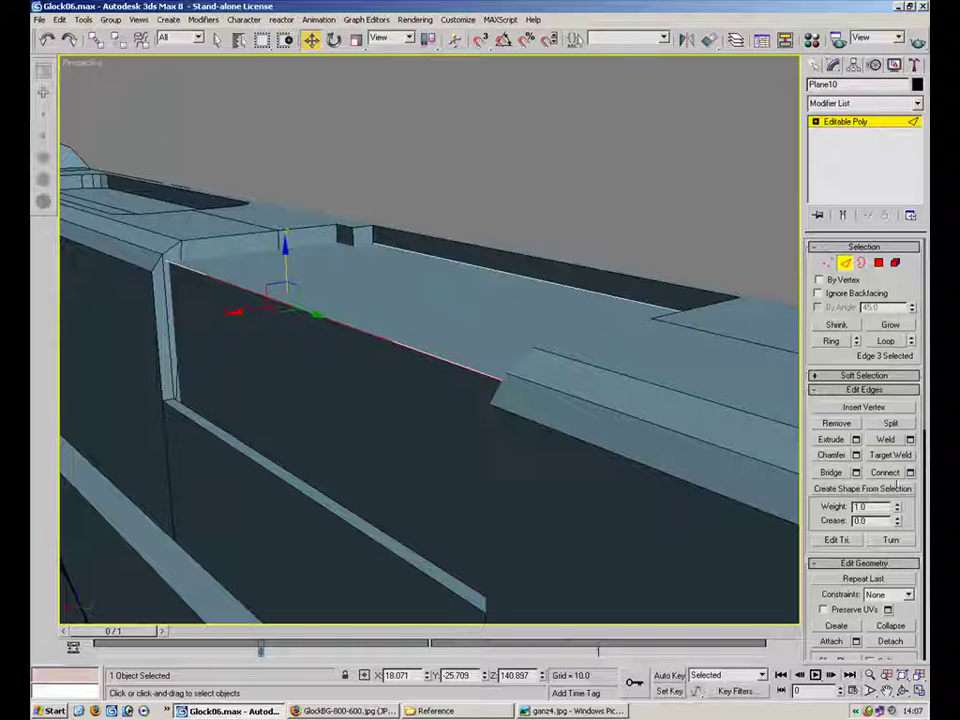
pyautogui.click(856, 455)
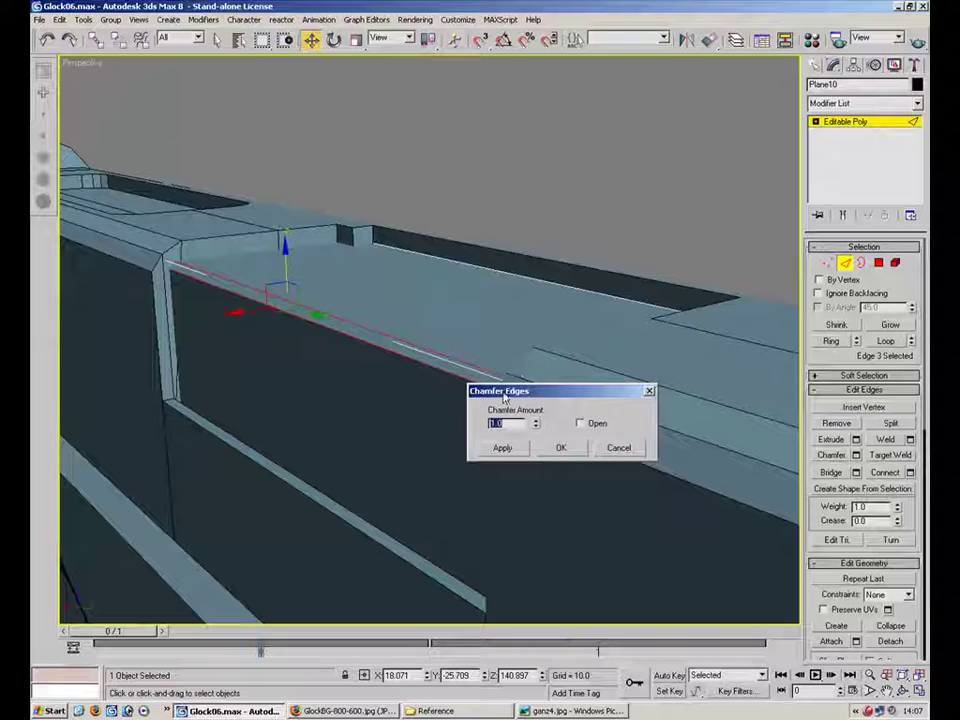
pyautogui.click(561, 447)
pyautogui.hotkey('ctrl', 'z')
pyautogui.click(856, 455)
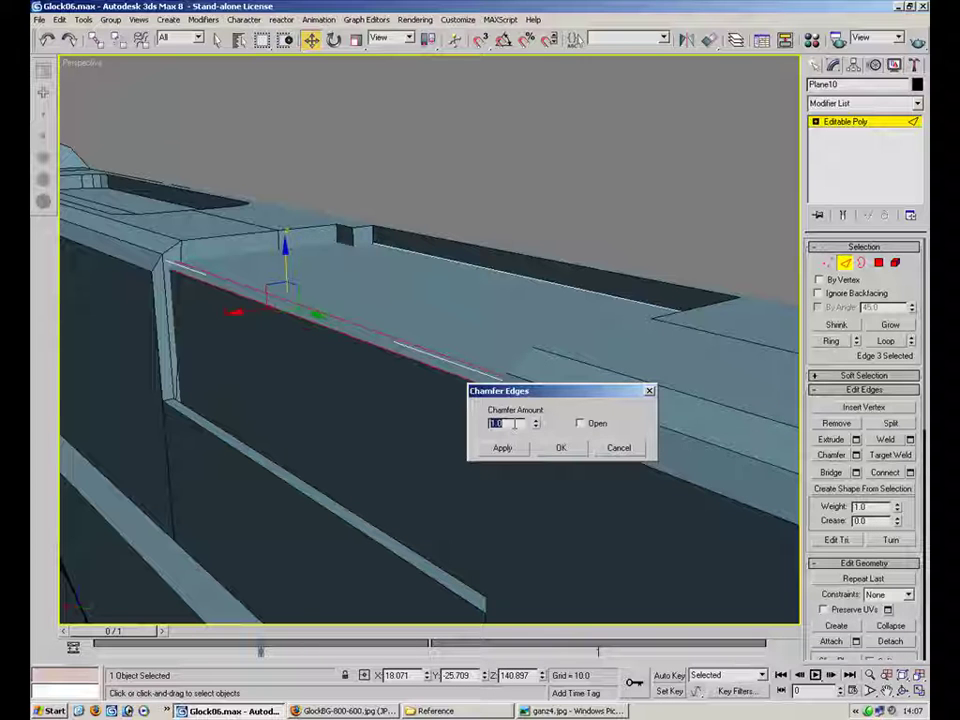
pyautogui.moveTo(502, 397); pyautogui.dragTo(580, 376)
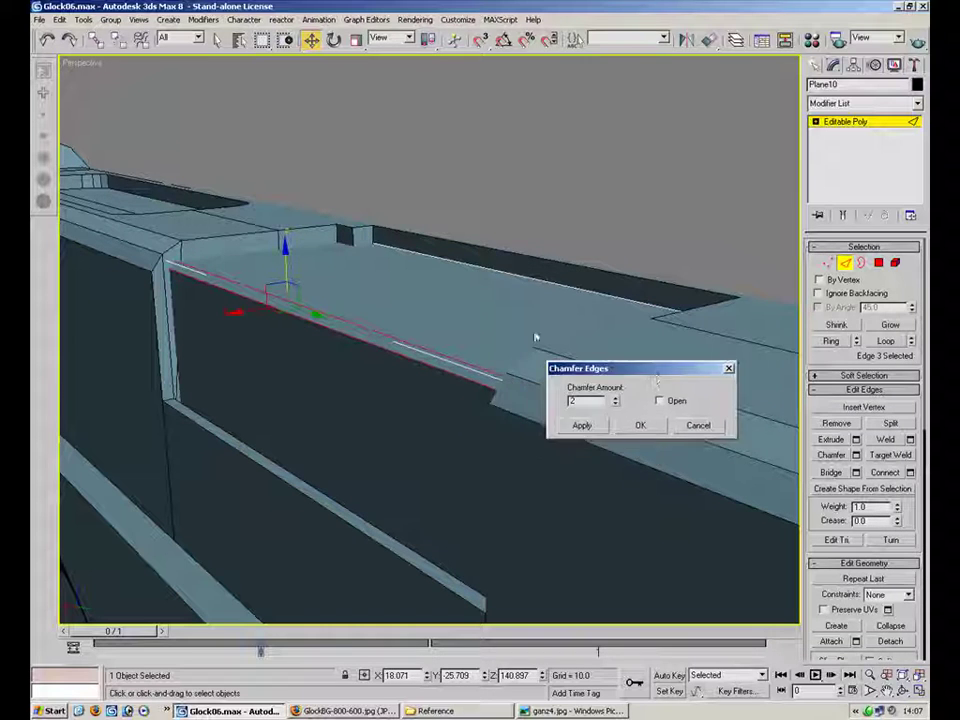
pyautogui.hotkey('ctrl', 'z')
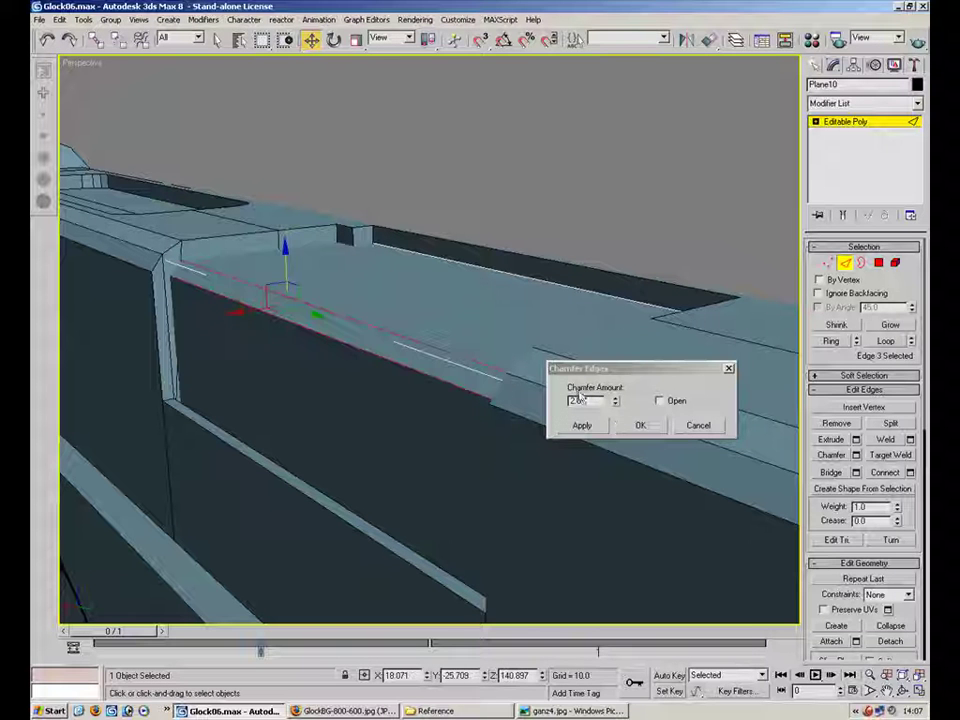
pyautogui.click(639, 427)
pyautogui.click(843, 265)
pyautogui.click(467, 231)
# Step: Select the slide and hide it so the port cover is exposed
pyautogui.keyDown('alt'); pyautogui.moveTo(414, 213); pyautogui.dragTo(596, 274, button='middle'); pyautogui.keyUp('alt')
pyautogui.click(486, 395)
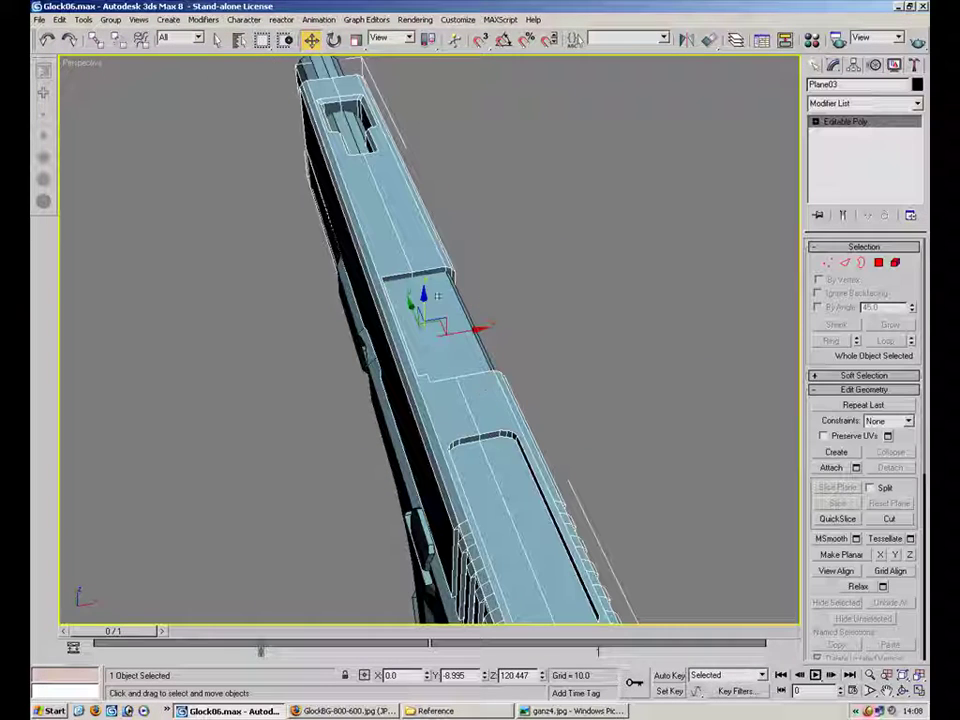
pyautogui.moveTo(415, 312); pyautogui.dragTo(423, 348)
pyautogui.rightClick(471, 379)
pyautogui.click(504, 349)
# Step: Extrude the rear end edges of the cover's side panel and bevel inward as a narrow lip
pyautogui.moveTo(540, 371); pyautogui.dragTo(536, 323, button='middle')
pyautogui.scroll(4, 536, 323)
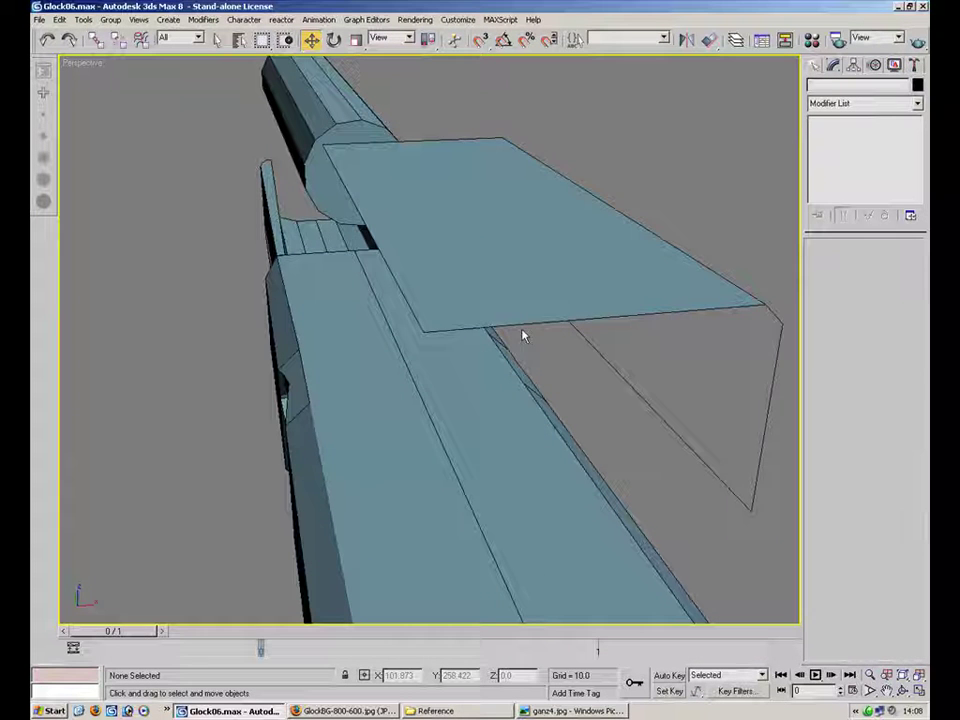
pyautogui.click(581, 296)
pyautogui.click(845, 262)
pyautogui.click(709, 311)
pyautogui.keyDown('alt'); pyautogui.moveTo(733, 328); pyautogui.dragTo(665, 316, button='middle'); pyautogui.keyUp('alt')
pyautogui.keyDown('ctrl'); pyautogui.click(453, 310); pyautogui.keyUp('ctrl')
pyautogui.keyDown('ctrl'); pyautogui.click(457, 362); pyautogui.keyUp('ctrl')
pyautogui.keyDown('shift'); pyautogui.moveTo(427, 338); pyautogui.dragTo(405, 338); pyautogui.keyUp('shift')
# Step: Extrude the rear edge of the cover's top panel downward as a narrow lip
pyautogui.click(252, 340)
pyautogui.click(185, 240)
pyautogui.keyDown('shift'); pyautogui.moveTo(251, 222); pyautogui.dragTo(250, 233); pyautogui.keyUp('shift')
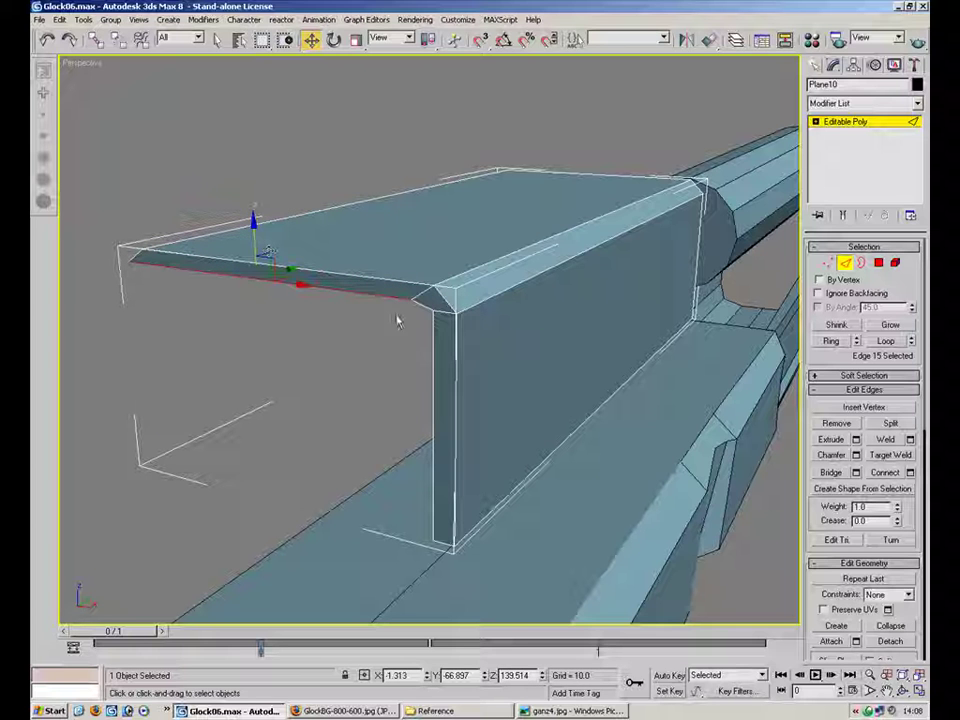
# Step: Move the inner corner vertex of the cover's top lip about 1.4 units along X toward the side panel
pyautogui.press('1')
pyautogui.click(435, 300)
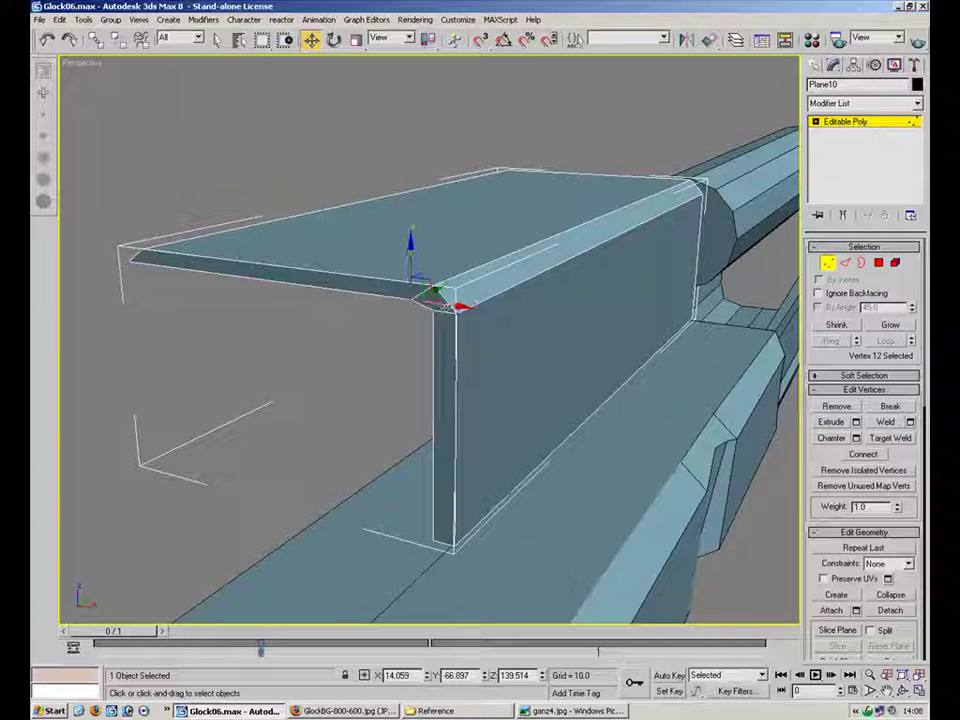
pyautogui.moveTo(420, 284); pyautogui.dragTo(421, 284)
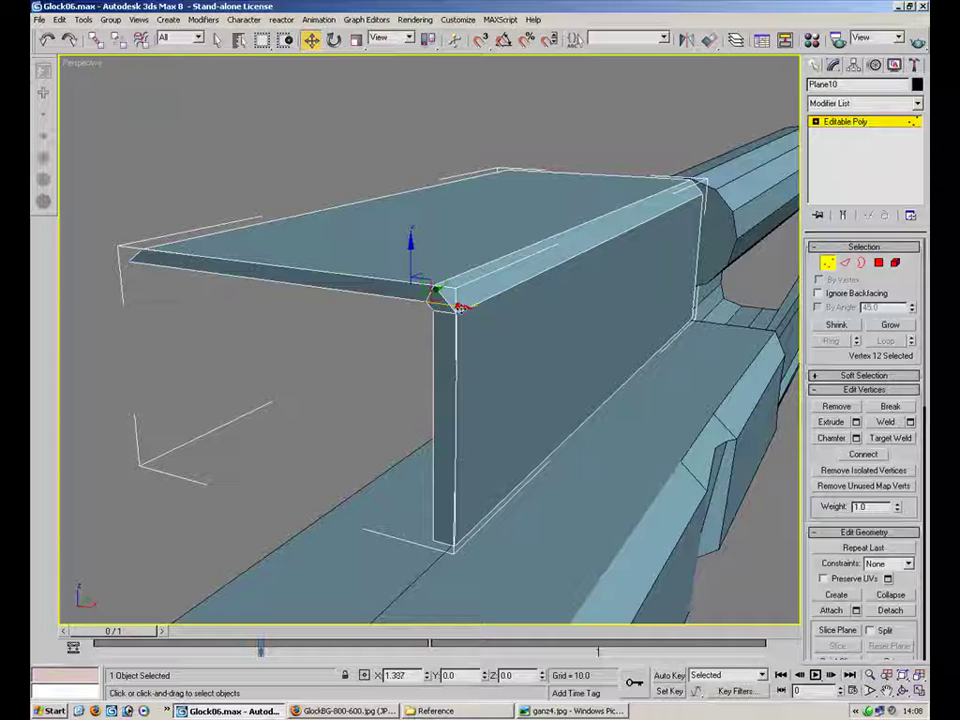
# Step: Align the lower end vertex of the top lip with the vertex above it by setting its X to -14.672
pyautogui.keyDown('alt'); pyautogui.moveTo(463, 308); pyautogui.dragTo(493, 302, button='middle'); pyautogui.keyUp('alt')
pyautogui.click(284, 217)
pyautogui.click(289, 213)
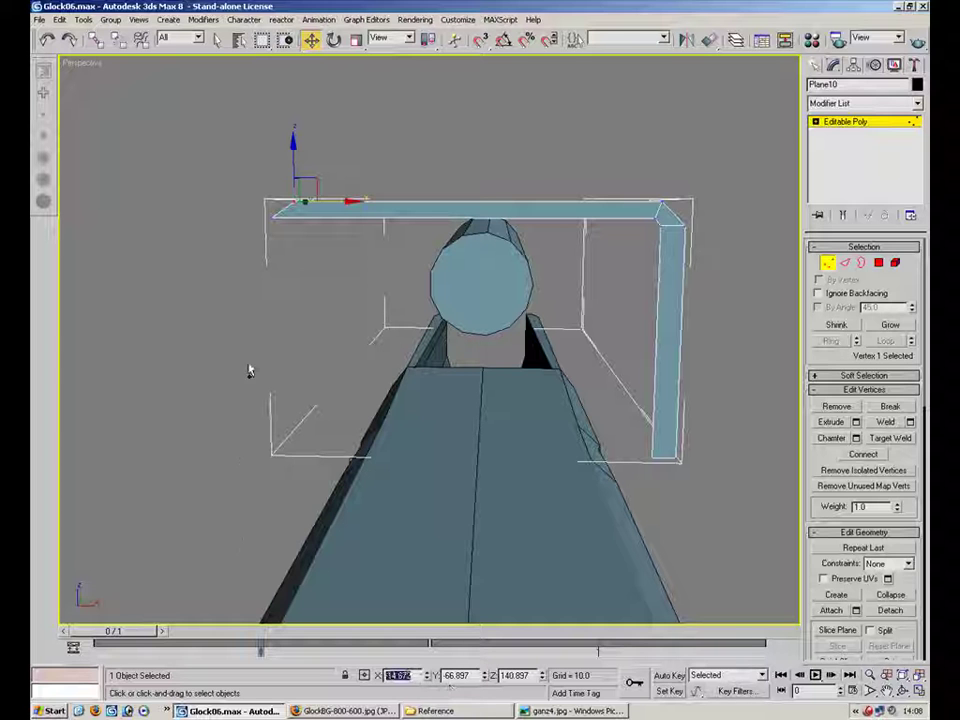
pyautogui.moveTo(228, 206); pyautogui.dragTo(267, 274)
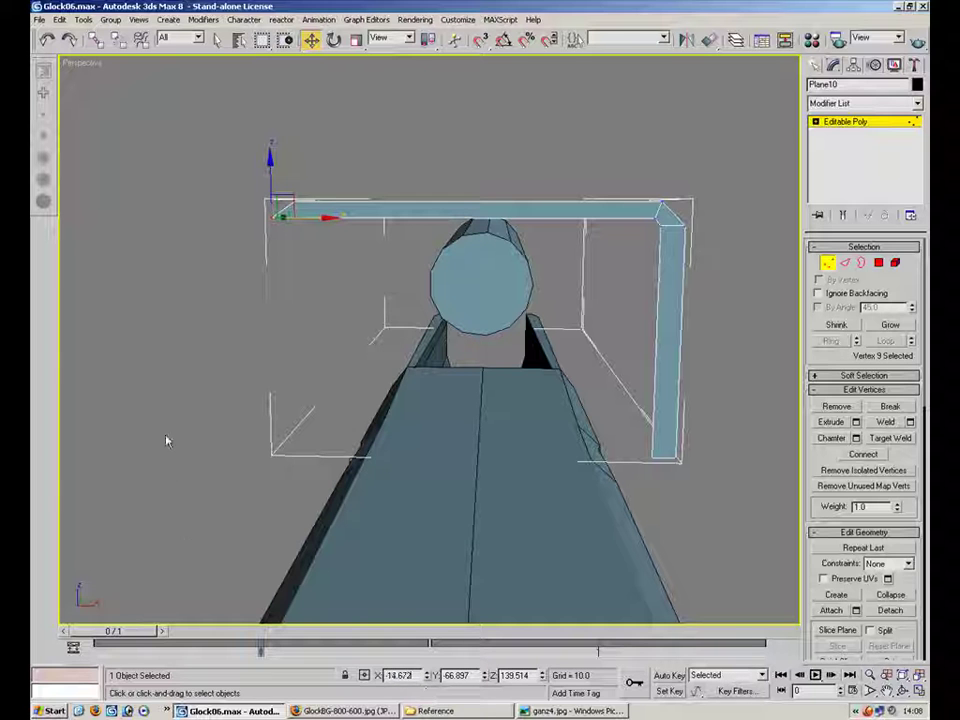
pyautogui.write('14.675')
pyautogui.press('Return')
pyautogui.click(829, 264)
pyautogui.click(728, 322)
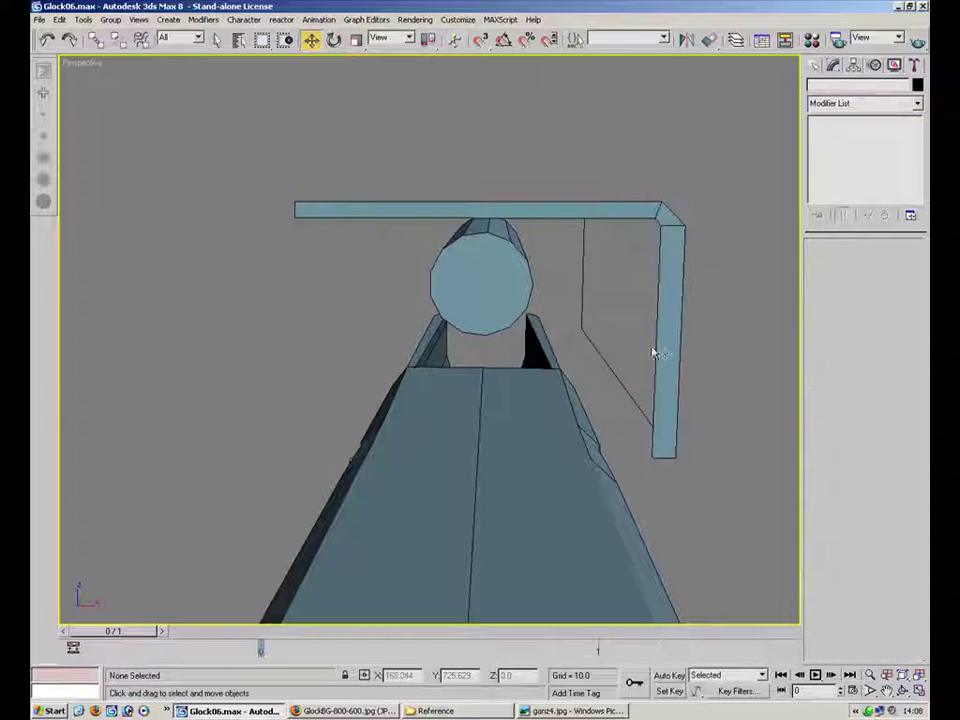
# Step: Unhide the slide to check how the port cover fits, and hide the slide again
pyautogui.keyDown('alt'); pyautogui.moveTo(658, 328); pyautogui.dragTo(615, 266, button='middle'); pyautogui.keyUp('alt')
pyautogui.rightClick(693, 172)
pyautogui.click(723, 112)
pyautogui.click(549, 326)
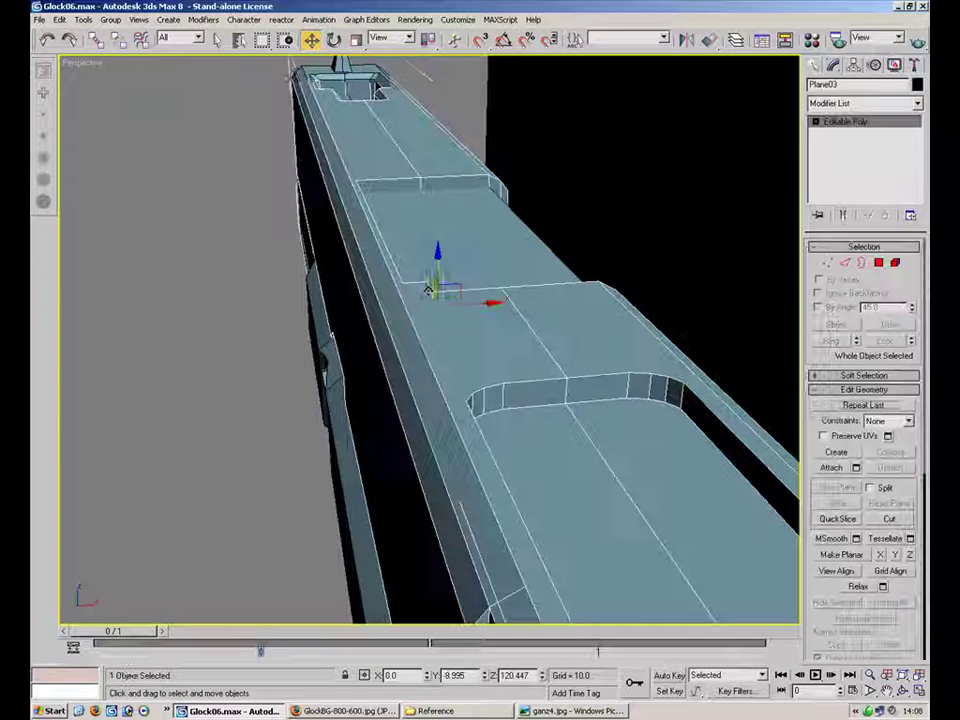
pyautogui.moveTo(428, 290); pyautogui.dragTo(470, 362)
pyautogui.rightClick(470, 362)
pyautogui.rightClick(604, 340)
pyautogui.click(650, 304)
pyautogui.keyDown('alt'); pyautogui.moveTo(650, 302); pyautogui.dragTo(624, 315, button='middle'); pyautogui.keyUp('alt')
pyautogui.keyDown('alt'); pyautogui.moveTo(699, 116); pyautogui.dragTo(669, 193, button='middle'); pyautogui.keyUp('alt')
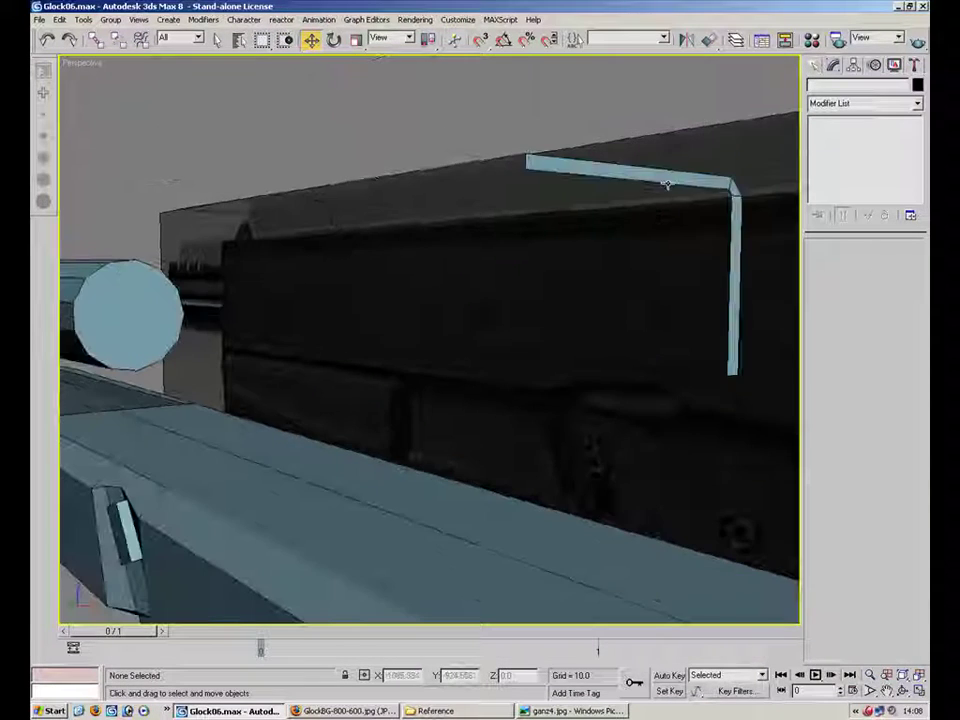
# Step: Extrude the inner edge of the port cover's rear side lip inward across the open end
pyautogui.click(609, 160)
pyautogui.click(846, 263)
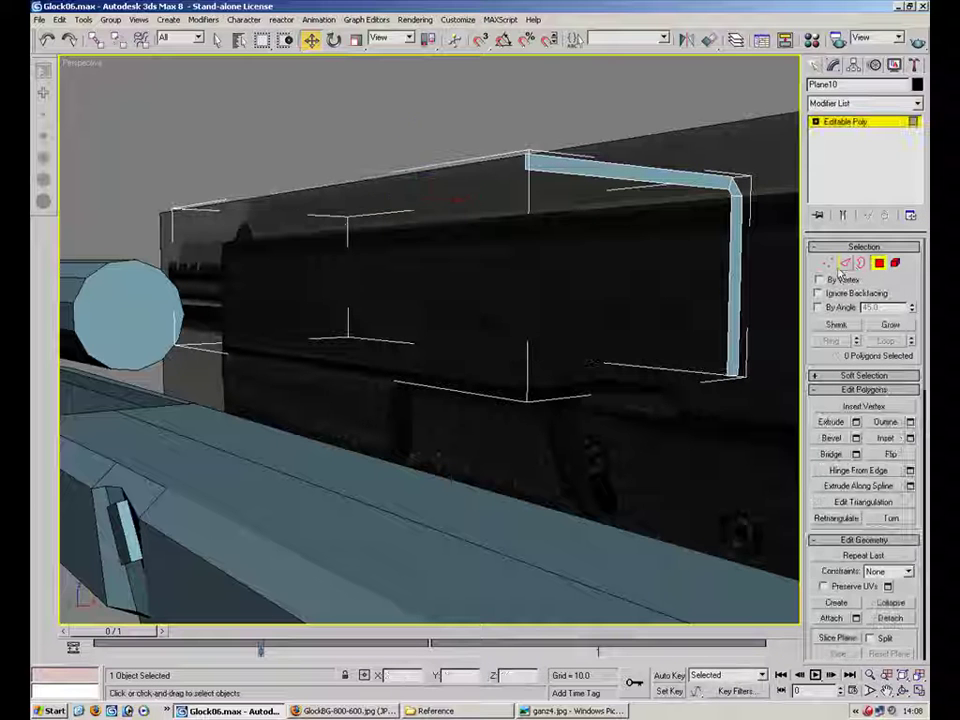
pyautogui.click(730, 289)
pyautogui.keyDown('shift'); pyautogui.moveTo(702, 287); pyautogui.dragTo(343, 290); pyautogui.keyUp('shift')
pyautogui.click(848, 264)
pyautogui.click(596, 272)
# Step: Unhide the slide and review the port cover in place on the whole gun
pyautogui.keyDown('alt'); pyautogui.moveTo(596, 272); pyautogui.dragTo(537, 198, button='middle'); pyautogui.keyUp('alt')
pyautogui.keyDown('alt'); pyautogui.moveTo(308, 226); pyautogui.dragTo(401, 197, button='middle'); pyautogui.keyUp('alt')
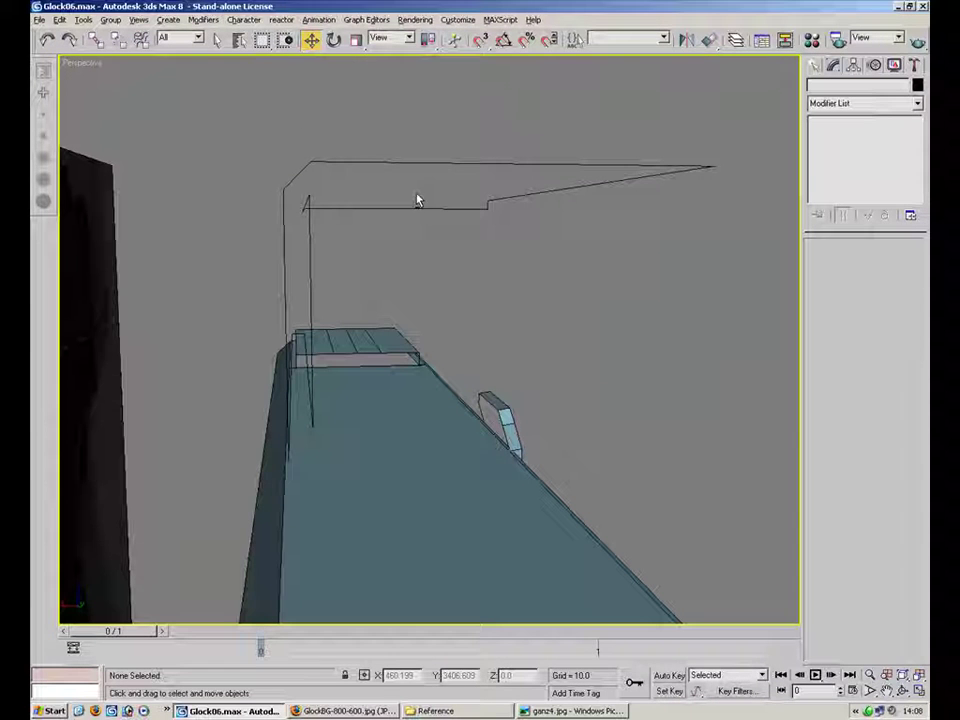
pyautogui.keyDown('alt'); pyautogui.moveTo(420, 316); pyautogui.dragTo(621, 334, button='middle'); pyautogui.keyUp('alt')
pyautogui.rightClick(565, 281)
pyautogui.click(609, 222)
pyautogui.keyDown('alt'); pyautogui.moveTo(609, 222); pyautogui.dragTo(422, 224, button='middle'); pyautogui.keyUp('alt')
pyautogui.keyDown('alt'); pyautogui.moveTo(472, 268); pyautogui.dragTo(384, 346, button='middle'); pyautogui.keyUp('alt')
pyautogui.click(383, 330)
pyautogui.keyDown('alt'); pyautogui.moveTo(325, 316); pyautogui.dragTo(369, 281, button='middle'); pyautogui.keyUp('alt')
pyautogui.moveTo(342, 242); pyautogui.dragTo(322, 246)
pyautogui.rightClick(322, 246)
pyautogui.keyDown('alt'); pyautogui.moveTo(322, 250); pyautogui.dragTo(625, 203, button='middle'); pyautogui.keyUp('alt')
pyautogui.scroll(-4, 470, 300)
pyautogui.click(694, 244)
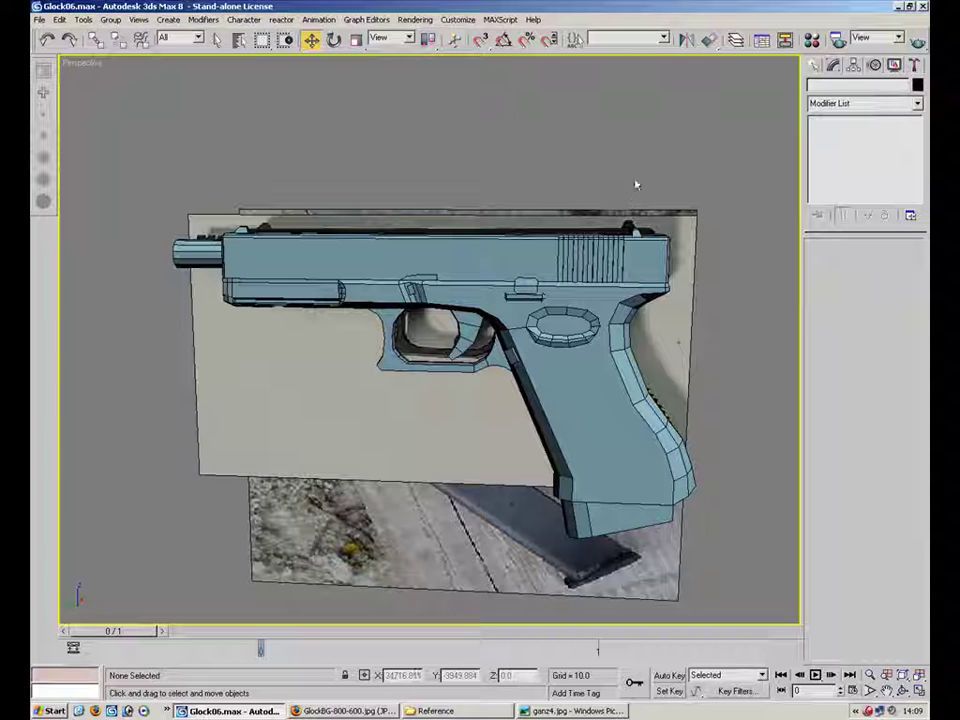
# Step: Draw a 14-sided cylinder over the round mark at the slide's rear in the side reference, radius about 18 and height about 1.4
pyautogui.click(815, 64)
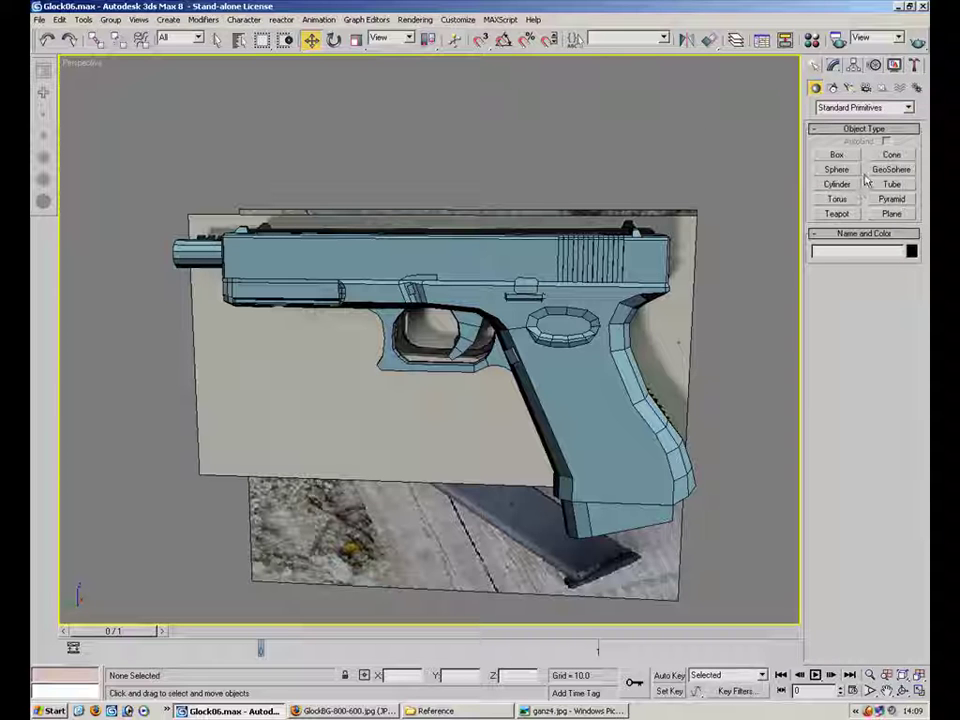
pyautogui.hotkey('alt', 'w')
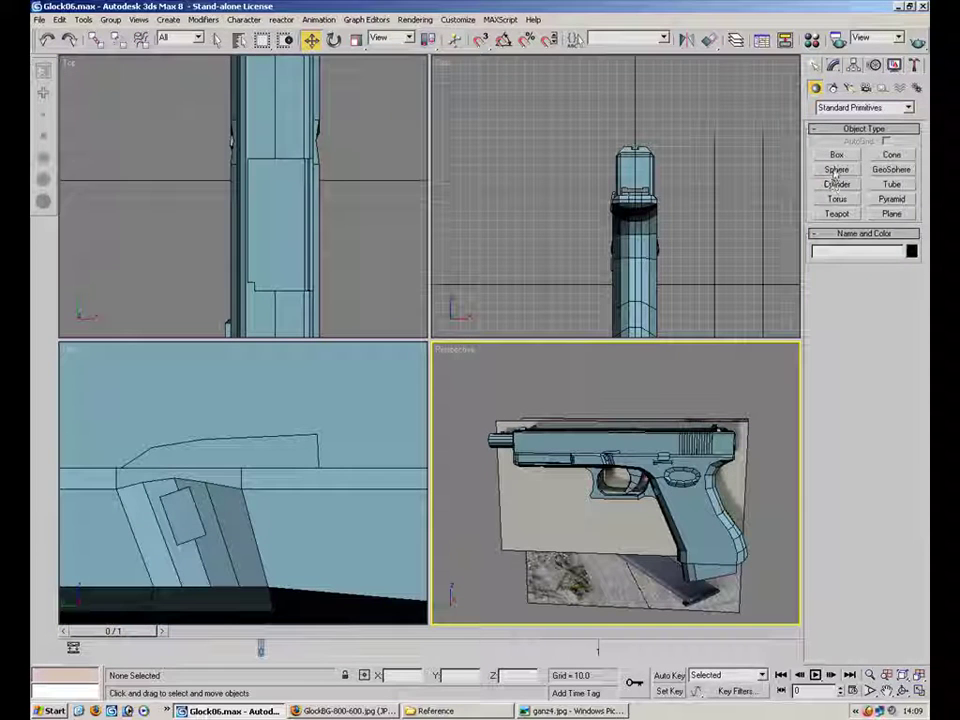
pyautogui.click(838, 186)
pyautogui.scroll(-5, 160, 495)
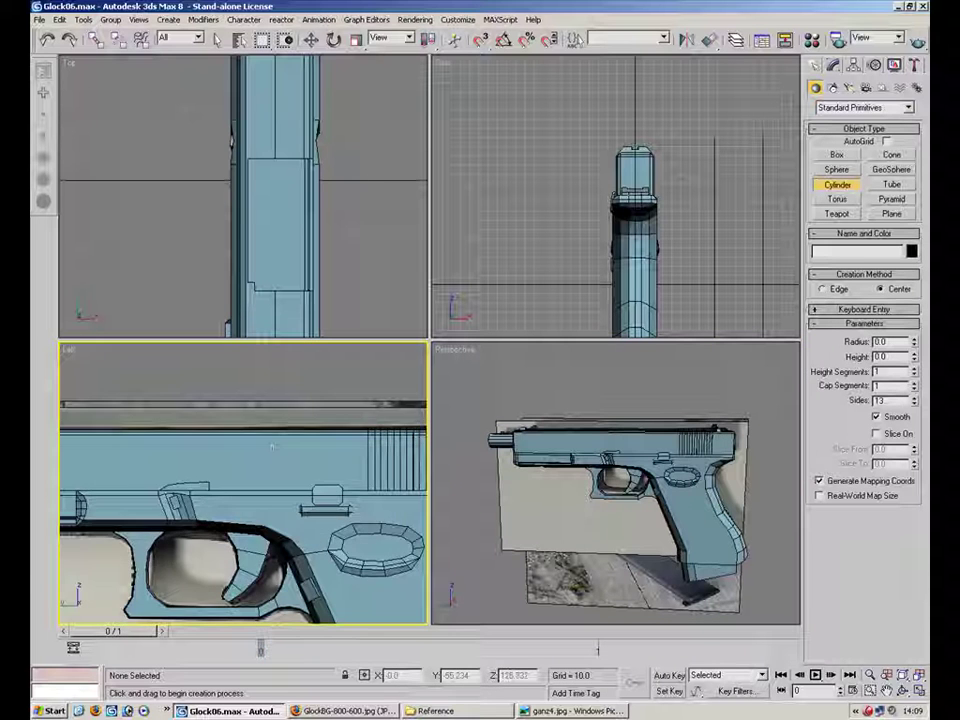
pyautogui.moveTo(377, 451); pyautogui.dragTo(256, 407, button='middle')
pyautogui.scroll(4, 272, 425)
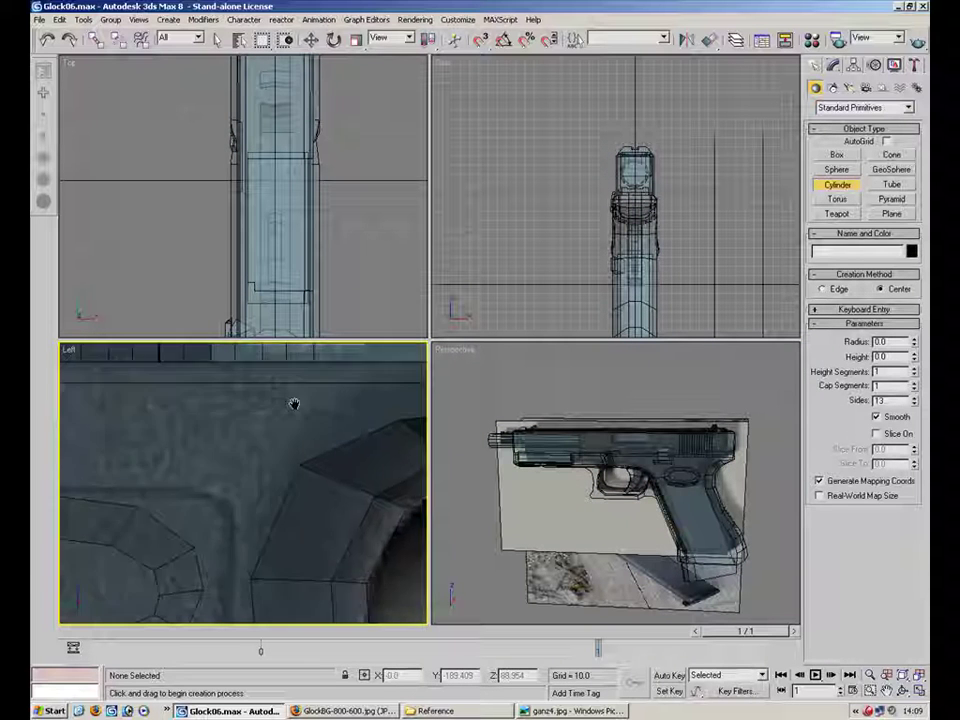
pyautogui.moveTo(311, 411); pyautogui.dragTo(261, 464, button='middle')
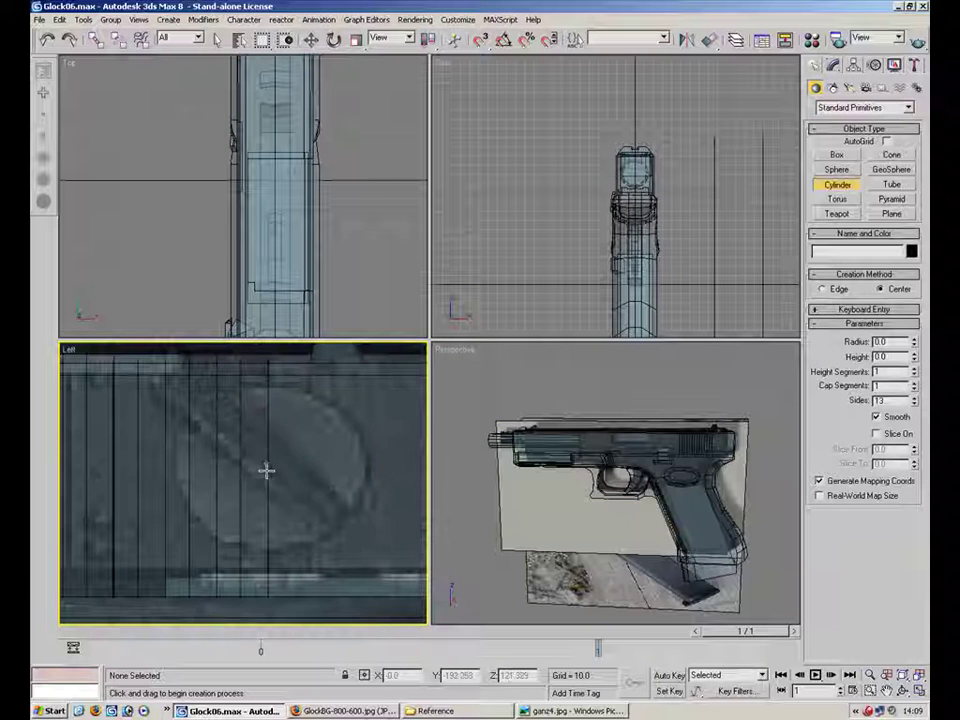
pyautogui.moveTo(271, 468); pyautogui.dragTo(196, 522)
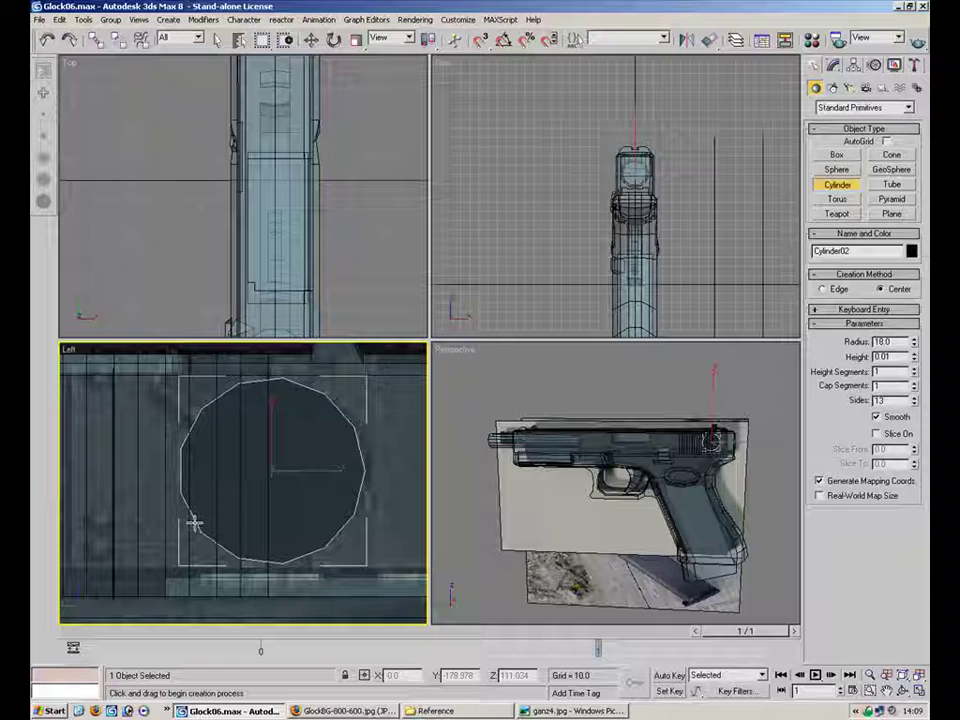
pyautogui.rightClick(195, 522)
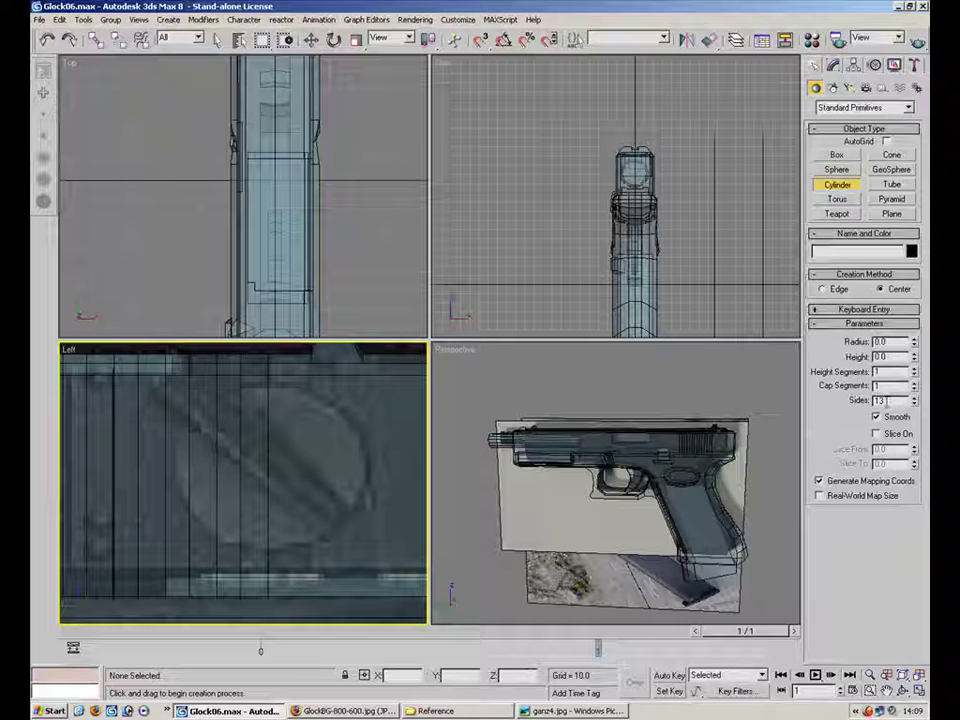
pyautogui.moveTo(267, 470); pyautogui.dragTo(197, 528)
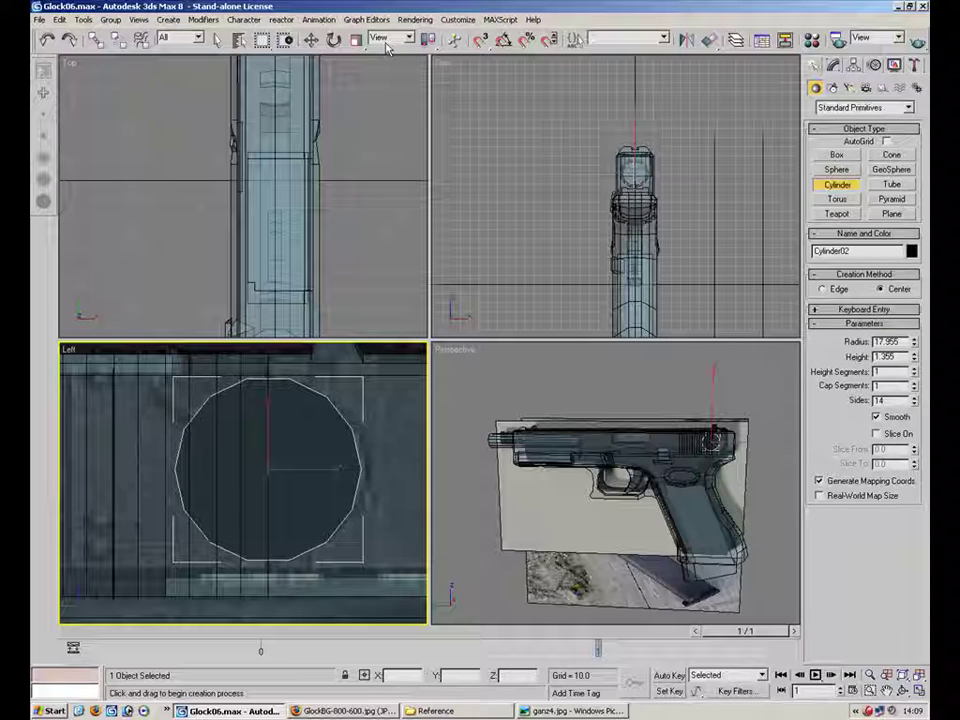
# Step: Move the cylinder along X out of the slide so it sits beside the serrated side
pyautogui.click(312, 41)
pyautogui.moveTo(732, 542); pyautogui.dragTo(706, 553, button='middle')
pyautogui.hotkey('alt', 'w')
pyautogui.keyDown('alt'); pyautogui.moveTo(597, 291); pyautogui.dragTo(521, 336, button='middle'); pyautogui.keyUp('alt')
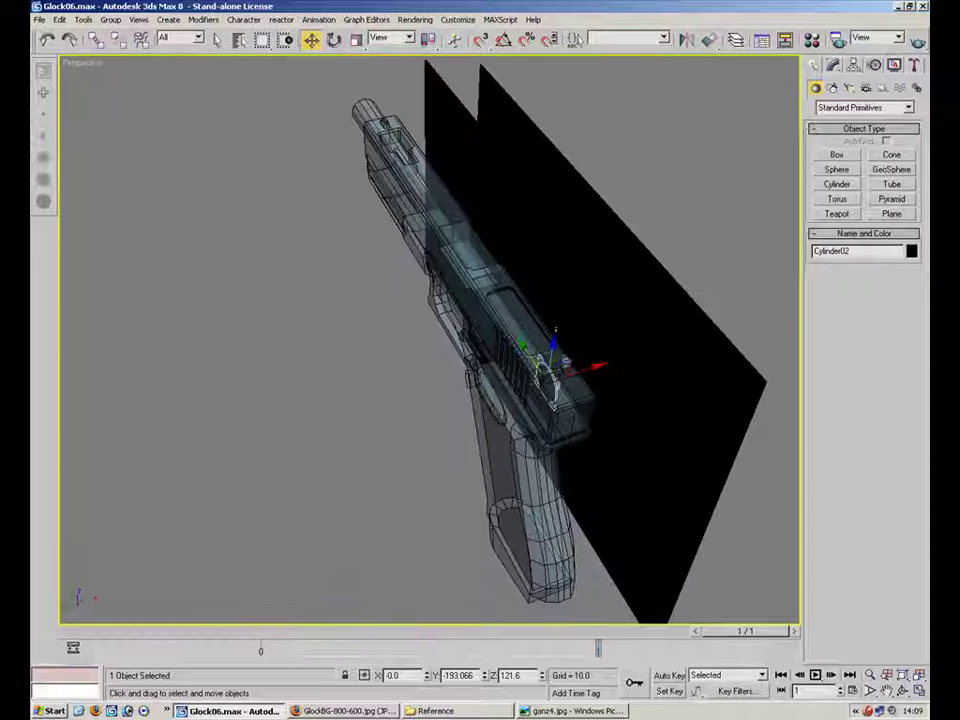
pyautogui.moveTo(589, 369); pyautogui.dragTo(555, 382)
pyautogui.keyDown('alt'); pyautogui.moveTo(560, 376); pyautogui.dragTo(610, 325, button='middle'); pyautogui.keyUp('alt')
pyautogui.scroll(2, 418, 165)
# Step: Try to scale the cylinder uniformly, and undo the scaling
pyautogui.click(356, 39)
pyautogui.press('r')
pyautogui.moveTo(304, 415); pyautogui.dragTo(199, 446)
pyautogui.keyDown('alt'); pyautogui.moveTo(489, 287); pyautogui.dragTo(412, 305, button='middle'); pyautogui.keyUp('alt')
pyautogui.hotkey('ctrl', 'z')
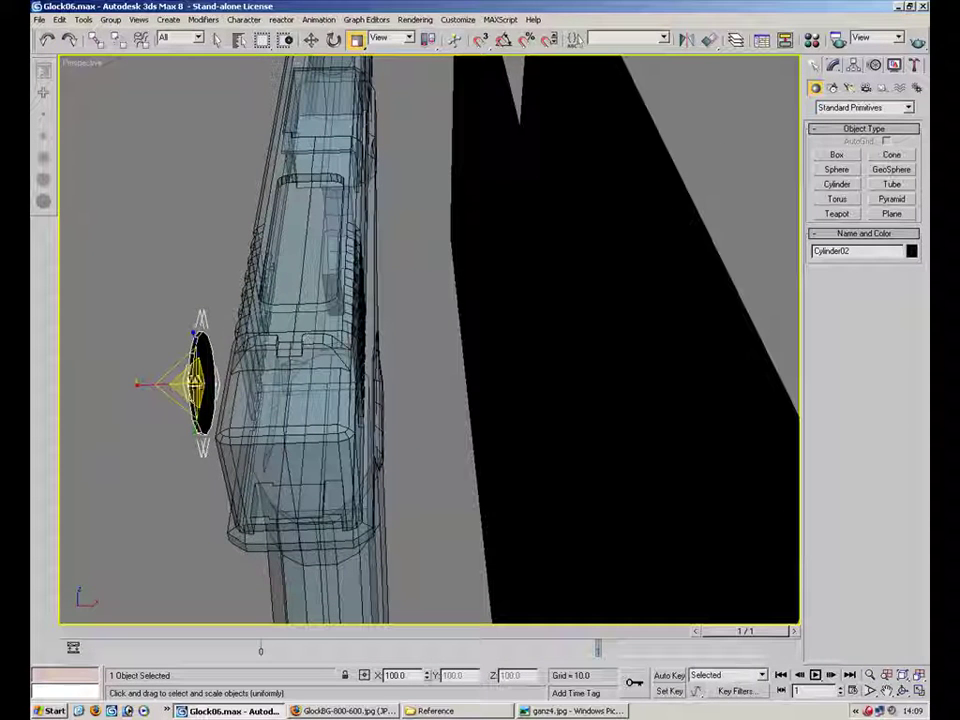
# Step: Convert the cylinder to an editable poly and delete its cap facing the slide
pyautogui.rightClick(279, 381)
pyautogui.moveTo(240, 495)
pyautogui.click(321, 506)
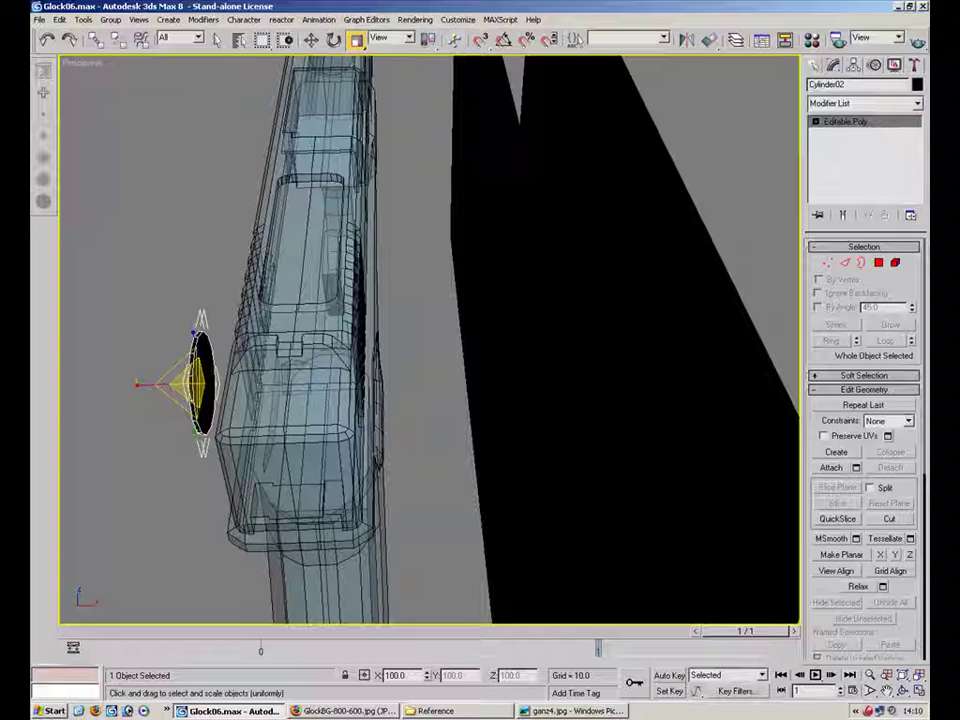
pyautogui.click(878, 267)
pyautogui.click(208, 387)
pyautogui.press('Delete')
# Step: Select all the disc's remaining polygons and scale them along X to thicken the disc
pyautogui.moveTo(270, 344); pyautogui.dragTo(405, 321, button='middle')
pyautogui.scroll(3, 405, 321)
pyautogui.moveTo(421, 208); pyautogui.dragTo(503, 503)
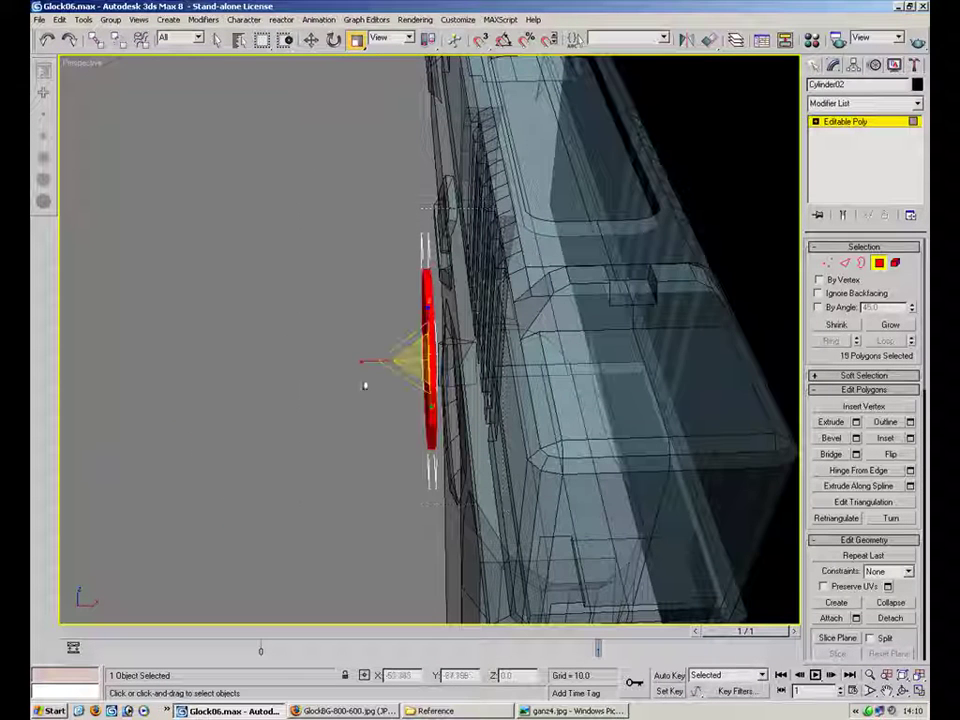
pyautogui.moveTo(370, 361); pyautogui.dragTo(262, 345)
# Step: Move the disc's polygons along X until the disc sits against the slide's side, and clear the polygon selection
pyautogui.press('w')
pyautogui.moveTo(481, 360); pyautogui.dragTo(516, 335)
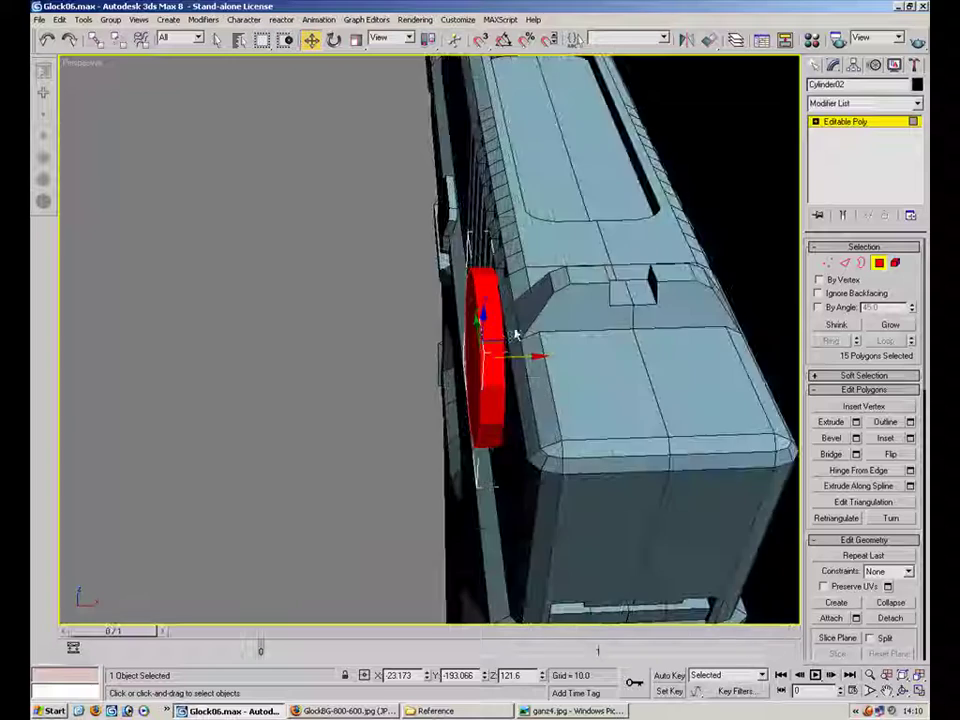
pyautogui.keyDown('alt'); pyautogui.moveTo(519, 357); pyautogui.dragTo(514, 300, button='middle'); pyautogui.keyUp('alt')
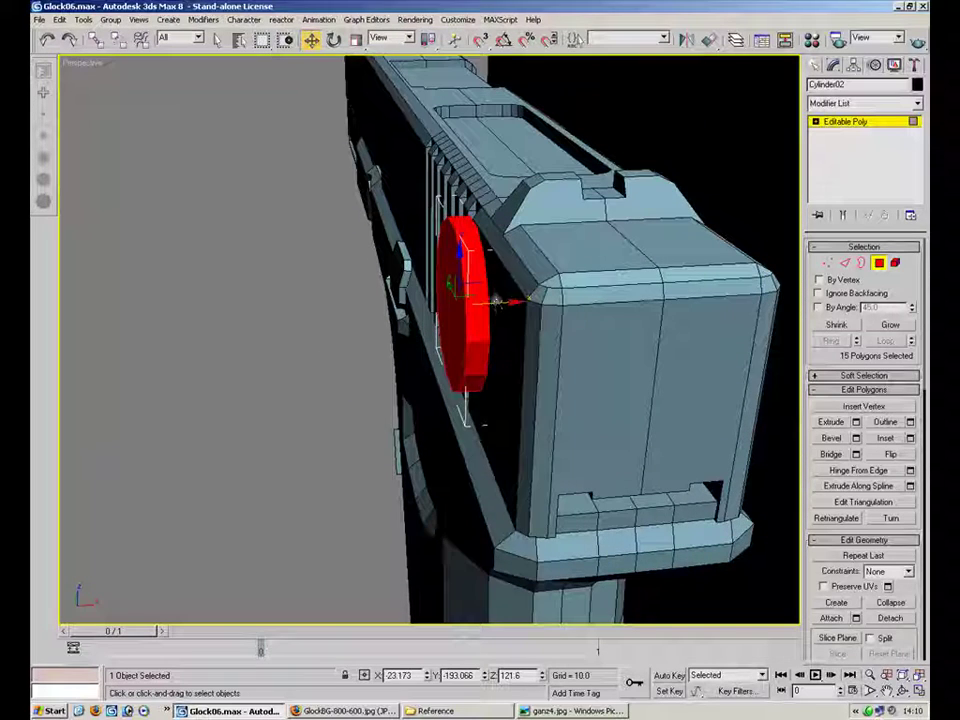
pyautogui.moveTo(514, 300); pyautogui.dragTo(508, 302)
pyautogui.click(283, 360)
# Step: Assign the blue 01 - Default material to the disc
pyautogui.keyDown('alt'); pyautogui.moveTo(285, 358); pyautogui.dragTo(440, 348, button='middle'); pyautogui.keyUp('alt')
pyautogui.press('m')
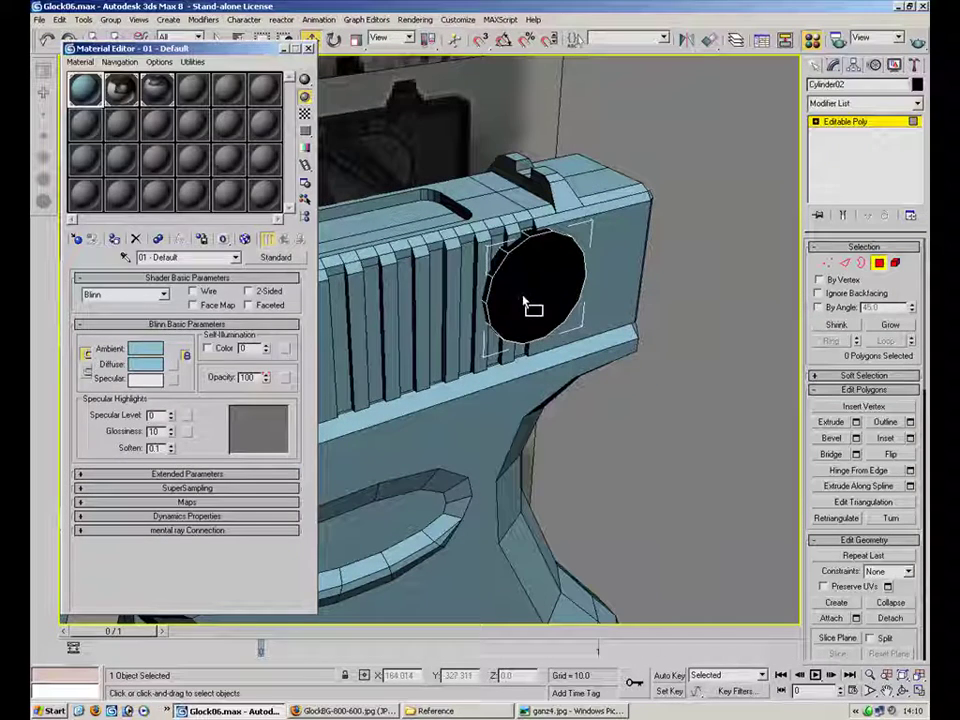
pyautogui.moveTo(518, 297); pyautogui.dragTo(518, 297)
pyautogui.click(308, 48)
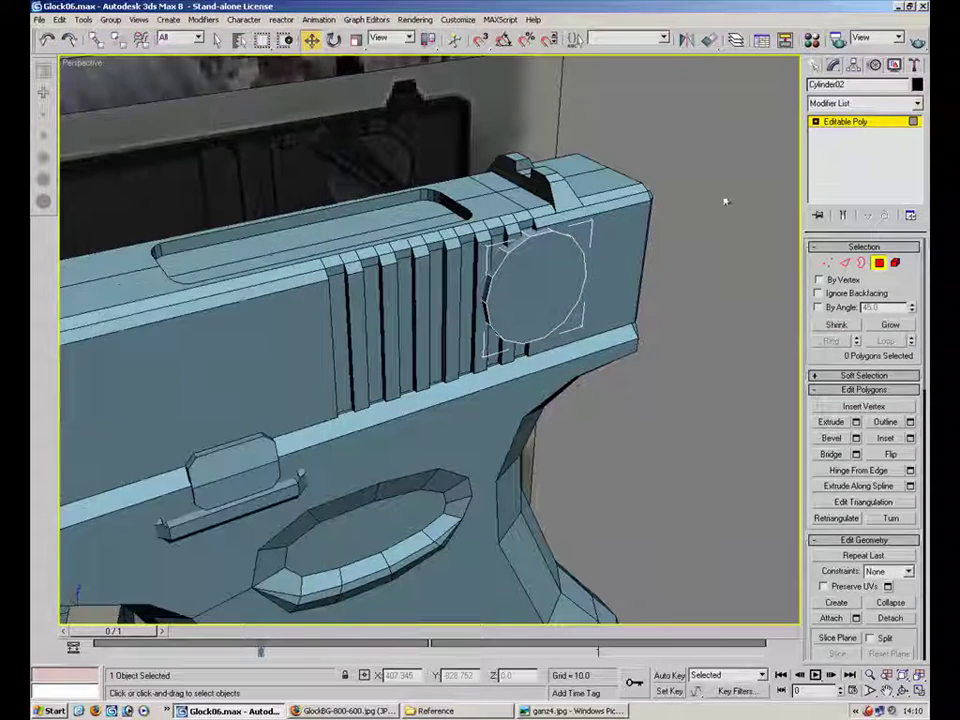
# Step: Try to draw a large box beside the gun with AutoGrid off, and undo it
pyautogui.click(815, 65)
pyautogui.click(837, 155)
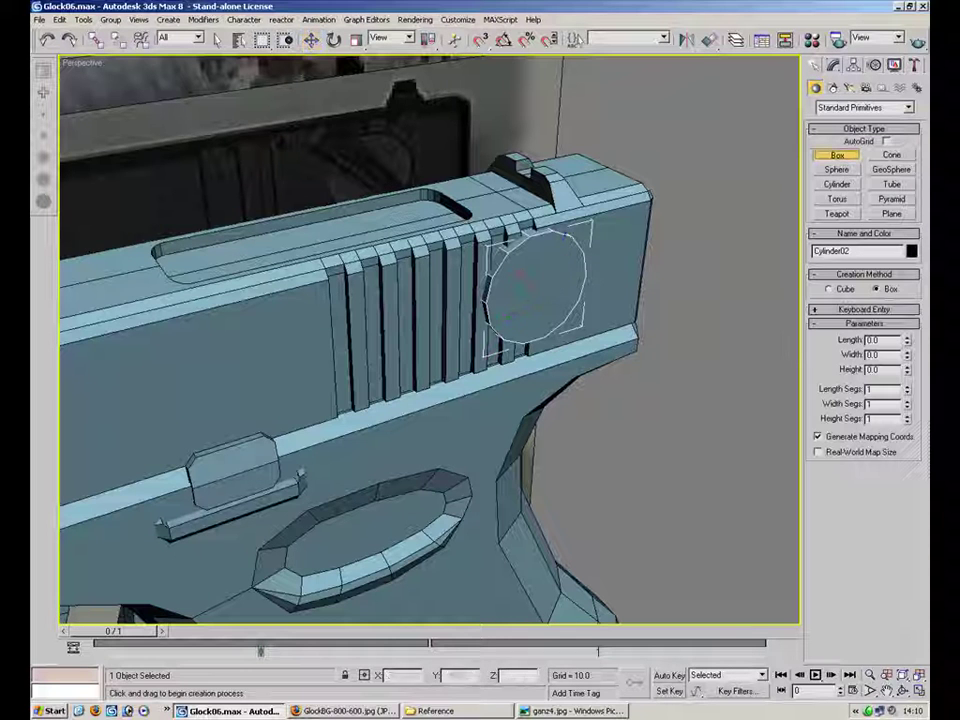
pyautogui.click(886, 143)
pyautogui.keyDown('alt'); pyautogui.moveTo(665, 245); pyautogui.dragTo(625, 305, button='middle'); pyautogui.keyUp('alt')
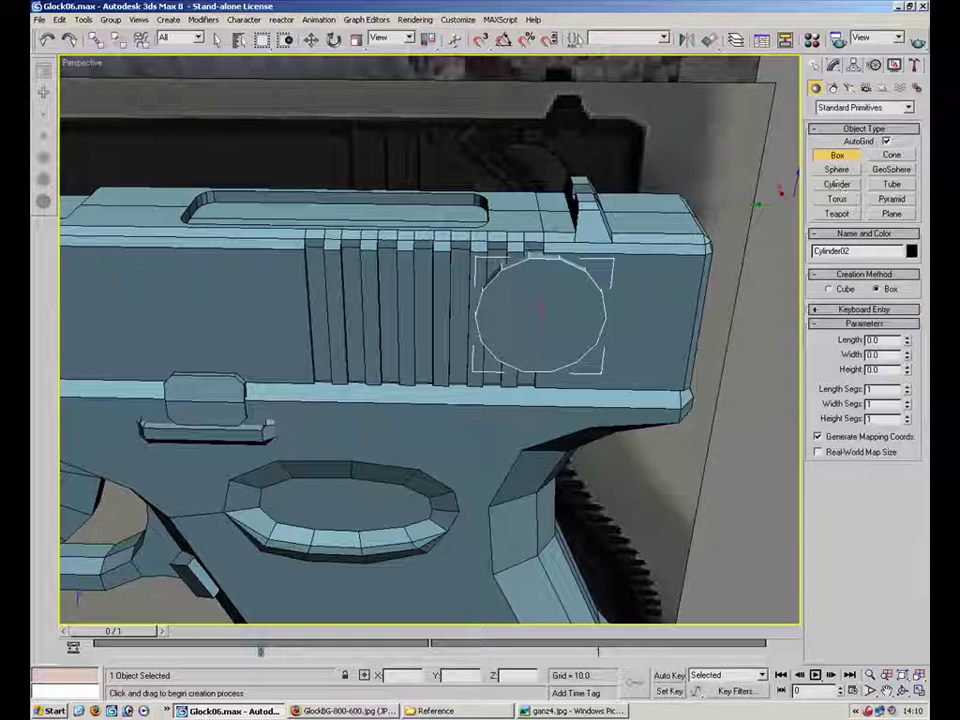
pyautogui.click(886, 143)
pyautogui.keyDown('alt'); pyautogui.moveTo(735, 240); pyautogui.dragTo(717, 416, button='middle'); pyautogui.keyUp('alt')
pyautogui.scroll(-4, 717, 416)
pyautogui.moveTo(650, 392); pyautogui.dragTo(476, 562)
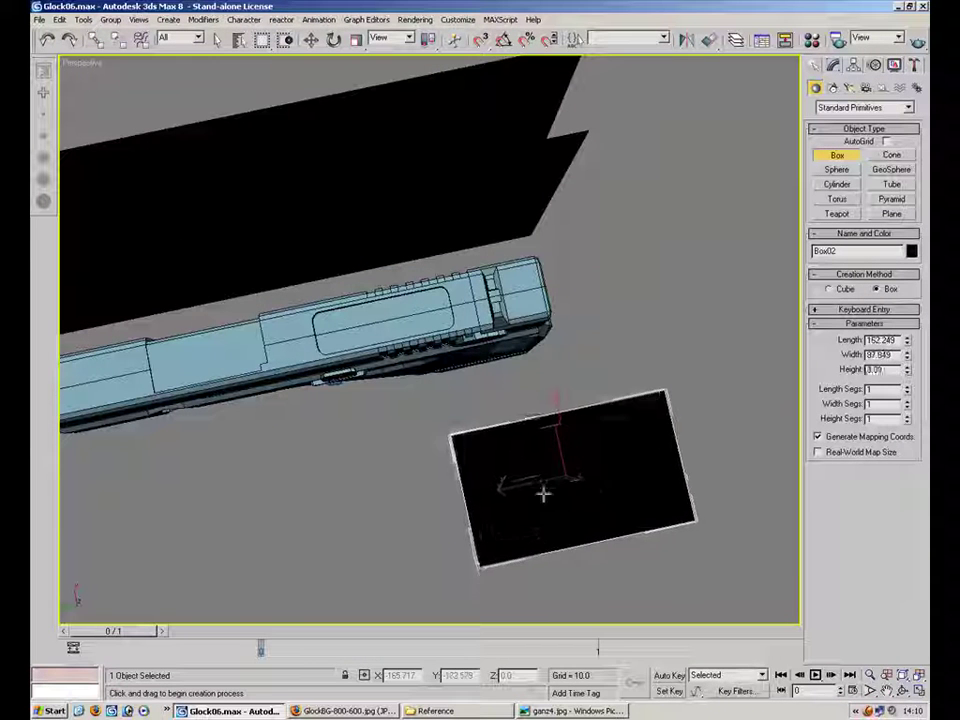
pyautogui.click(534, 342)
pyautogui.press('w')
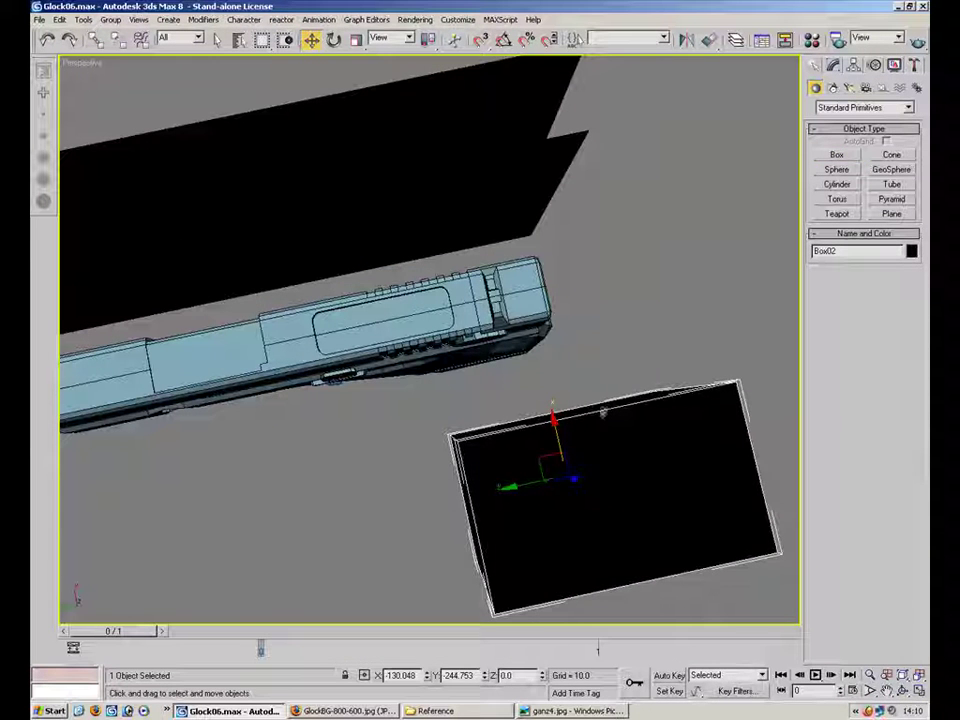
pyautogui.hotkey('ctrl', 'z')
pyautogui.keyDown('alt'); pyautogui.moveTo(406, 453); pyautogui.dragTo(349, 496, button='middle'); pyautogui.keyUp('alt')
pyautogui.click(214, 405)
pyautogui.moveTo(352, 465); pyautogui.dragTo(147, 586)
pyautogui.rightClick(282, 447)
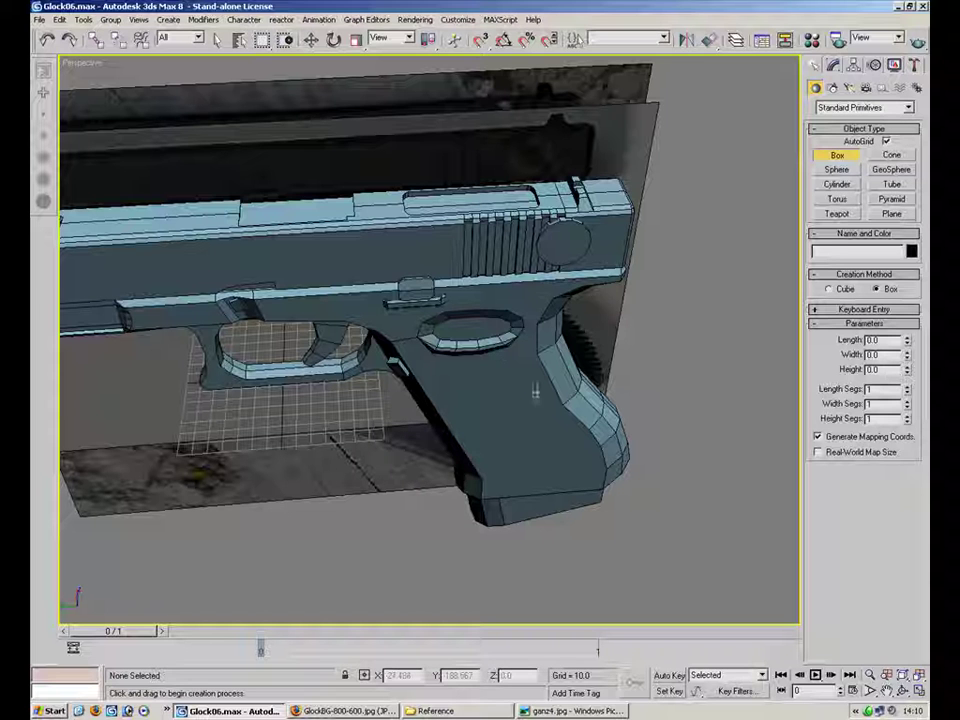
pyautogui.moveTo(541, 388); pyautogui.dragTo(482, 440)
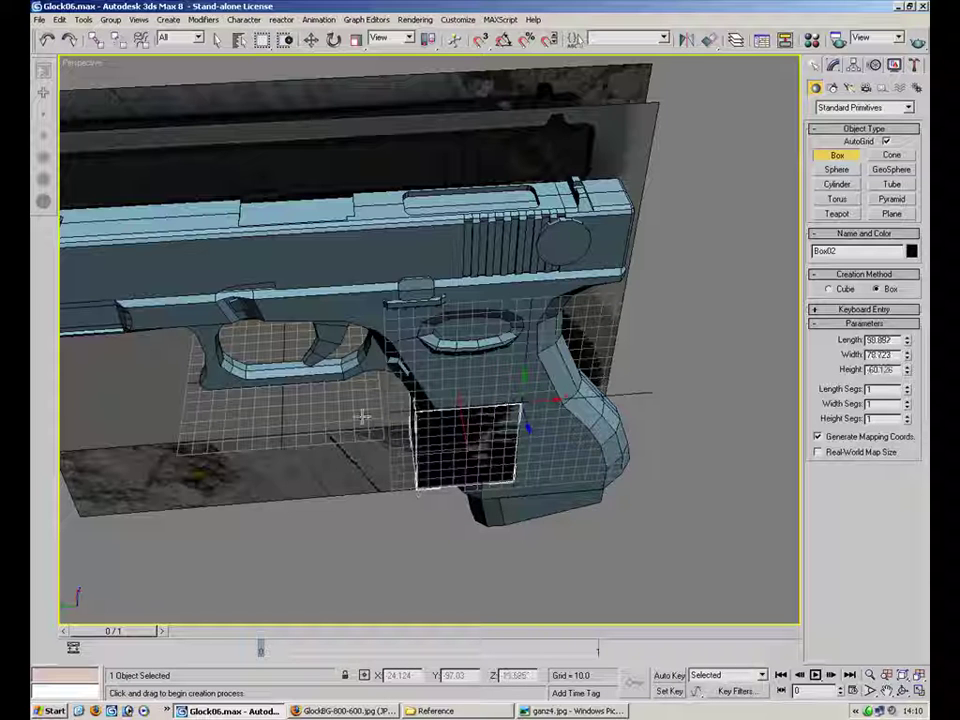
pyautogui.rightClick(403, 464)
# Step: Draw a narrow box with AutoGrid on the disc's face, about 6 units long and spanning most of the disc's width
pyautogui.keyDown('alt'); pyautogui.moveTo(592, 330); pyautogui.dragTo(527, 279, button='middle'); pyautogui.keyUp('alt')
pyautogui.scroll(3, 527, 279)
pyautogui.moveTo(533, 282); pyautogui.dragTo(459, 295)
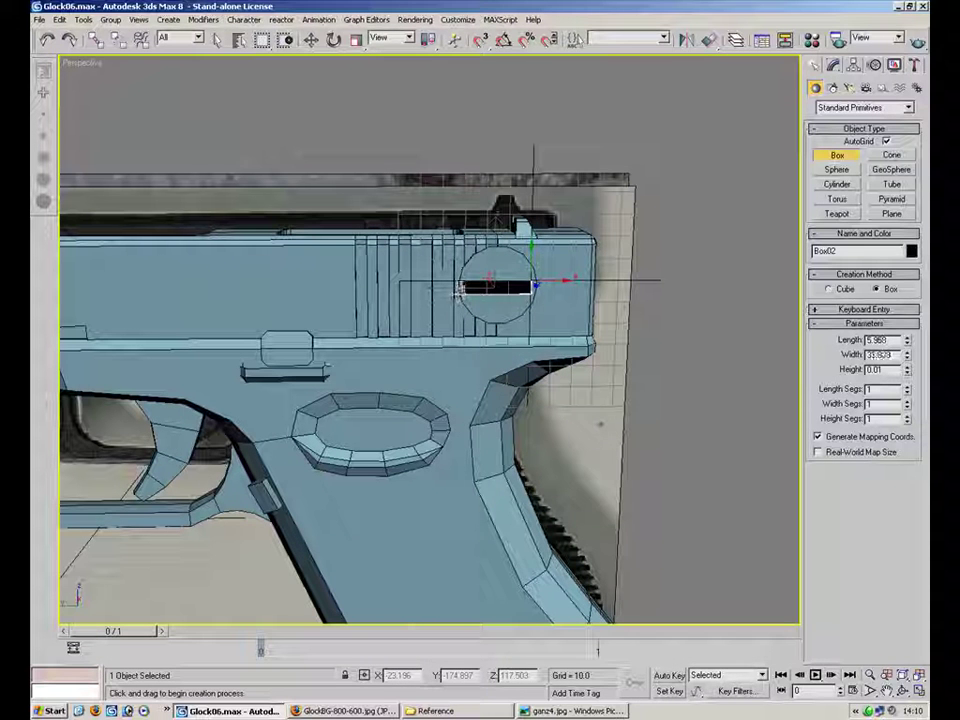
pyautogui.click(465, 358)
pyautogui.keyDown('alt'); pyautogui.moveTo(476, 360); pyautogui.dragTo(422, 424, button='middle'); pyautogui.keyUp('alt')
pyautogui.press('w')
# Step: Convert the narrow box on the disc to an editable poly
pyautogui.rightClick(489, 330)
pyautogui.moveTo(530, 467)
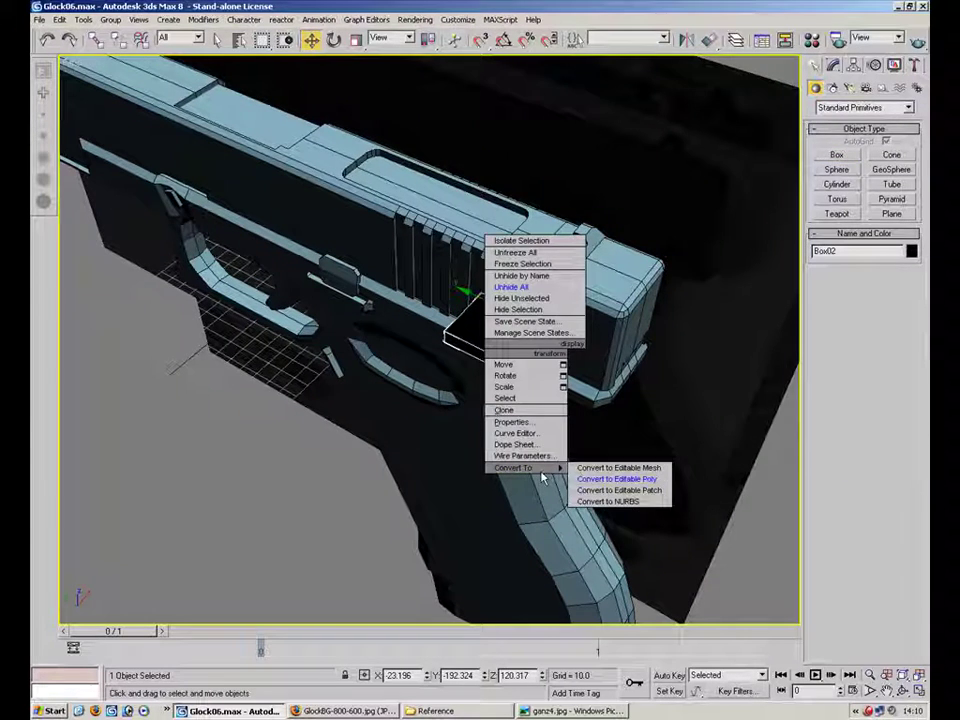
pyautogui.click(625, 476)
pyautogui.keyDown('alt'); pyautogui.moveTo(637, 485); pyautogui.dragTo(428, 272, button='middle'); pyautogui.keyUp('alt')
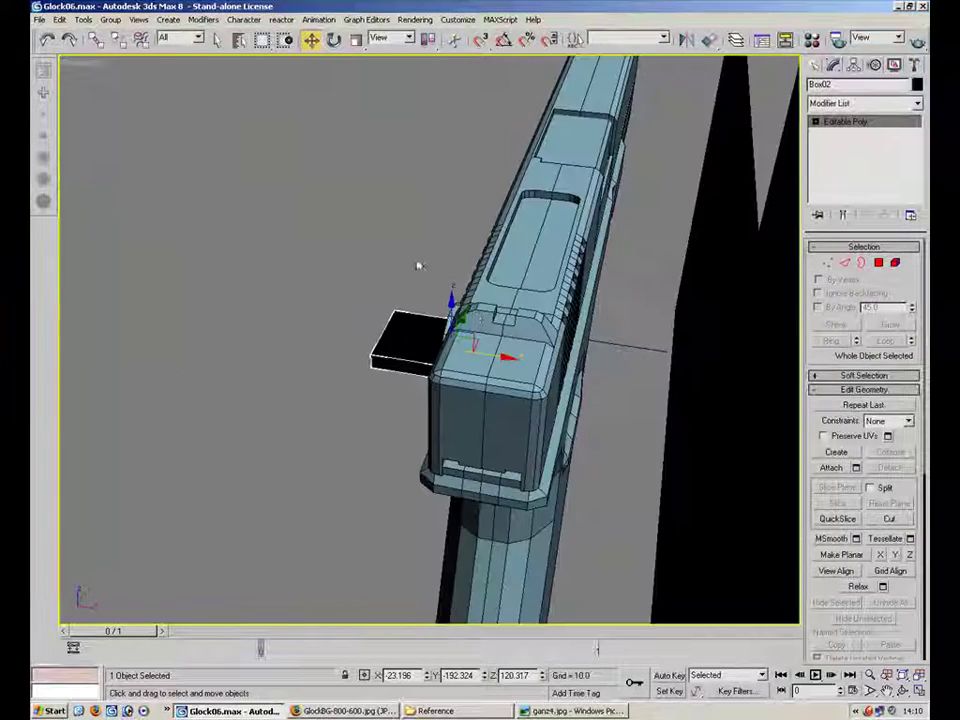
# Step: Assign the blue 01 - Default material to the narrow box on the disc
pyautogui.press('m')
pyautogui.click(114, 240)
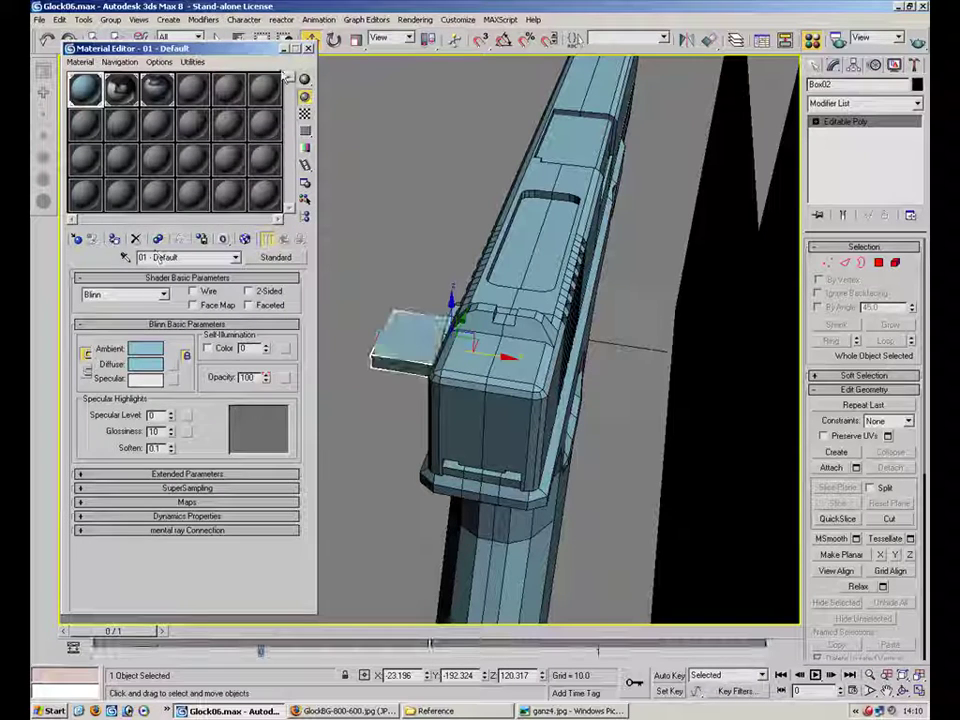
pyautogui.click(308, 48)
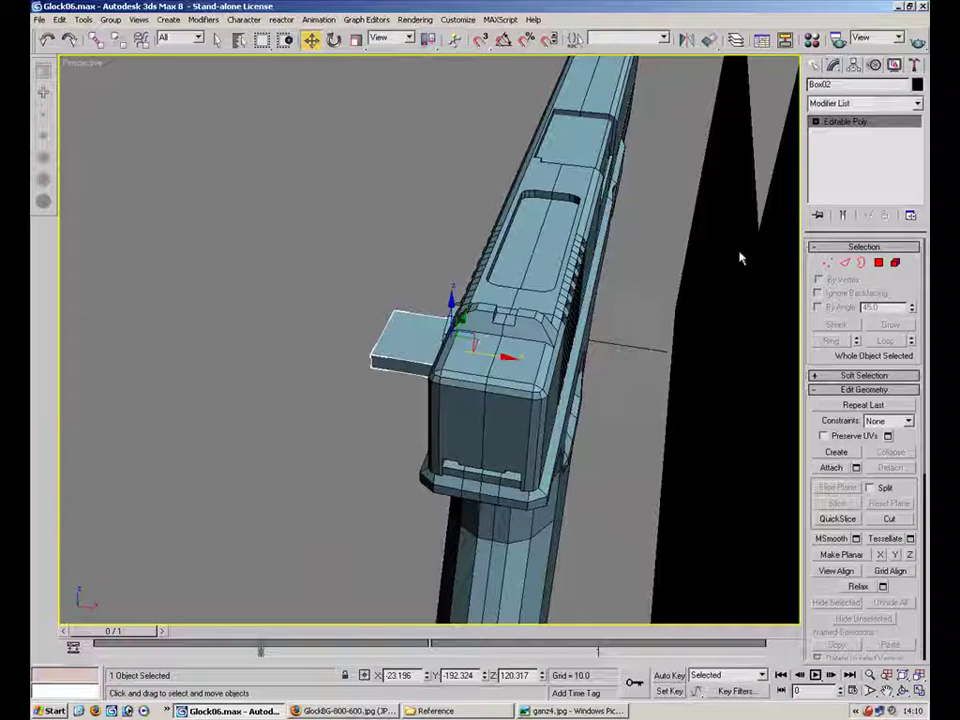
pyautogui.click(878, 263)
pyautogui.keyDown('alt'); pyautogui.moveTo(640, 270); pyautogui.dragTo(506, 223, button='middle'); pyautogui.keyUp('alt')
pyautogui.scroll(4, 506, 223)
pyautogui.press('.')
pyautogui.click(456, 242)
pyautogui.click(466, 226)
pyautogui.keyDown('alt'); pyautogui.moveTo(405, 227); pyautogui.dragTo(600, 294, button='middle'); pyautogui.keyUp('alt')
pyautogui.hotkey('alt', 'x')
# Step: Rotate the whole narrow box by about 34 degrees so it lies diagonally across the disc's face
pyautogui.click(335, 42)
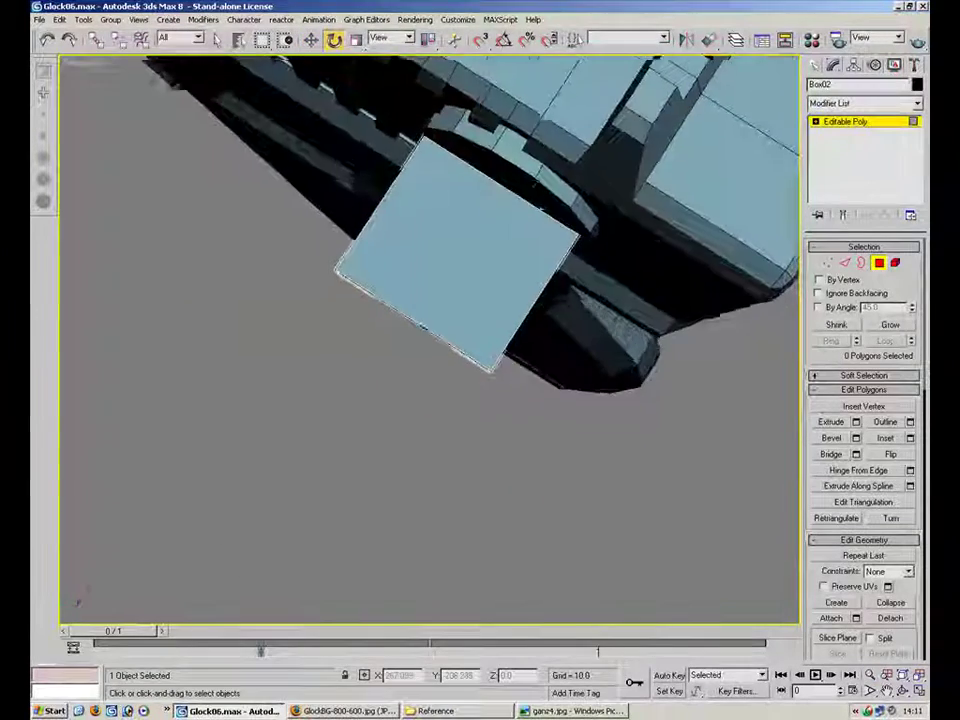
pyautogui.keyDown('alt'); pyautogui.moveTo(450, 235); pyautogui.dragTo(551, 131, button='middle'); pyautogui.keyUp('alt')
pyautogui.click(879, 261)
pyautogui.click(511, 170)
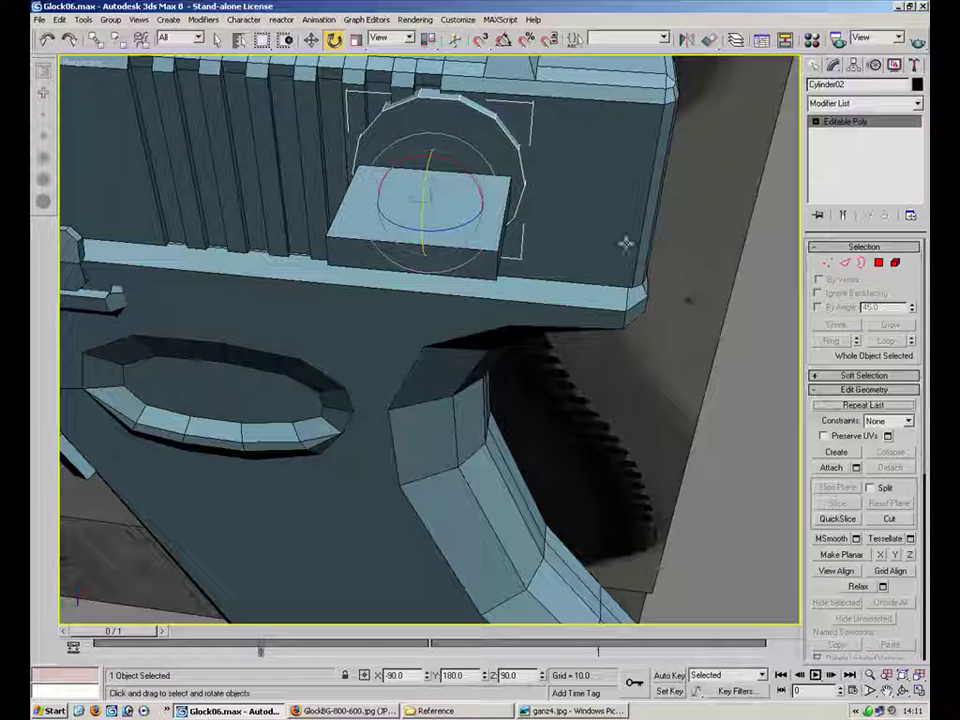
pyautogui.click(419, 231)
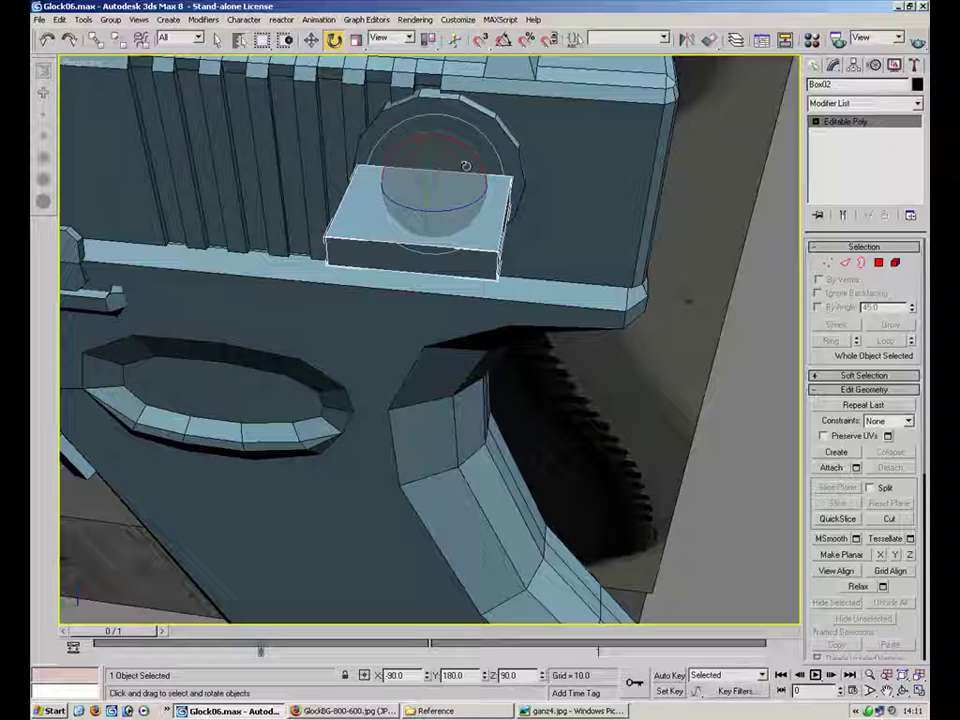
pyautogui.moveTo(350, 120); pyautogui.dragTo(648, 300)
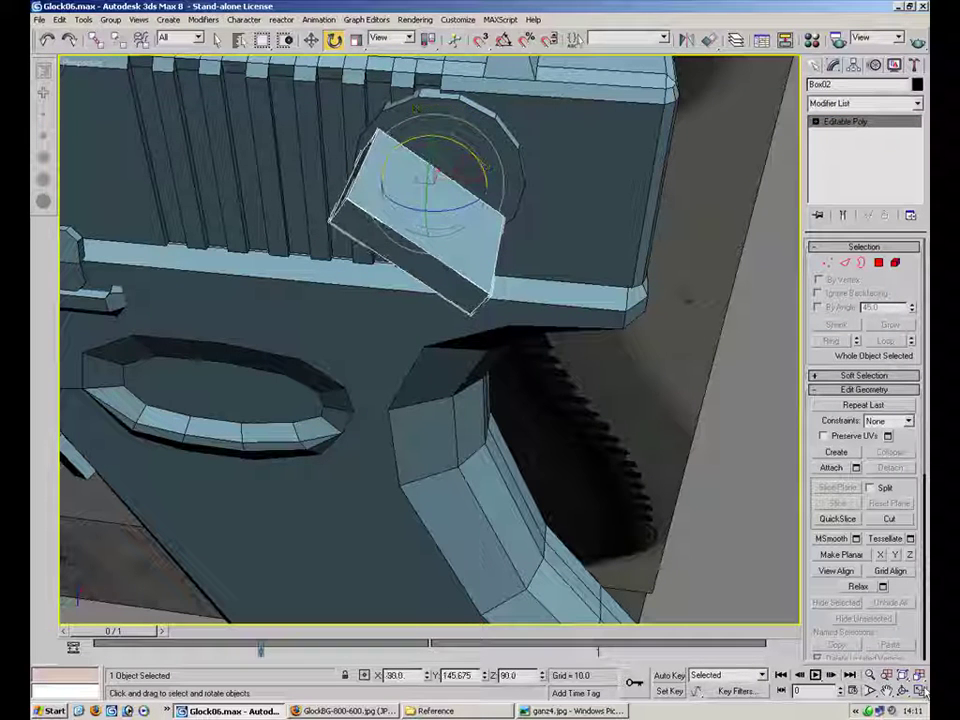
# Step: Move the diagonal bar in the Left view so it is centred on the disc
pyautogui.hotkey('alt', 'w')
pyautogui.moveTo(342, 374); pyautogui.dragTo(321, 401, button='middle')
pyautogui.press('.')
pyautogui.moveTo(250, 478); pyautogui.dragTo(266, 254, button='middle')
pyautogui.click(311, 39)
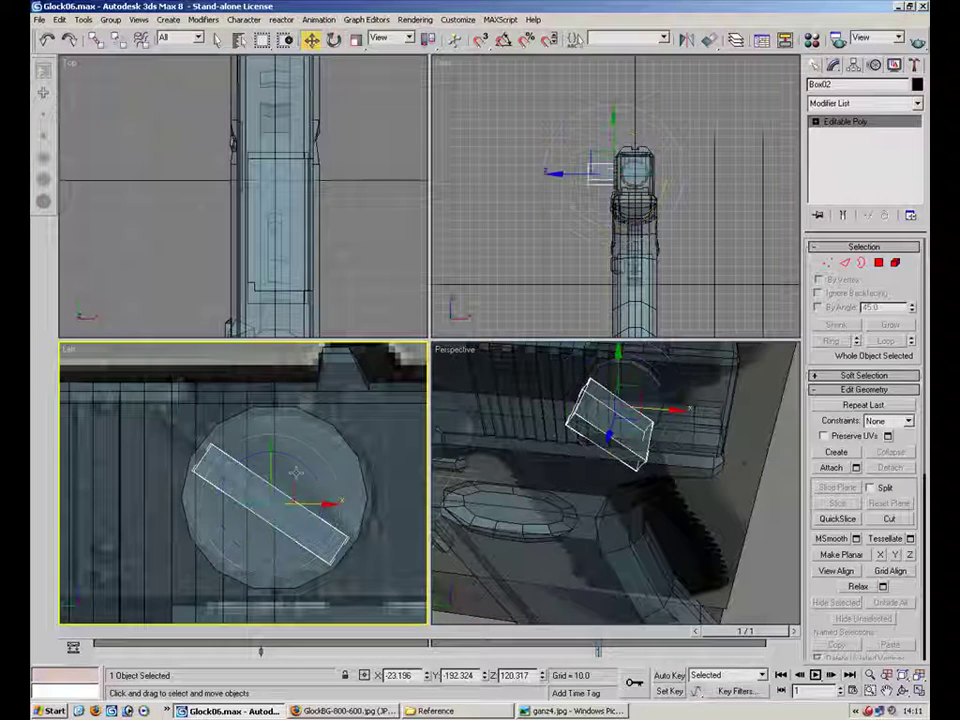
pyautogui.click(325, 515)
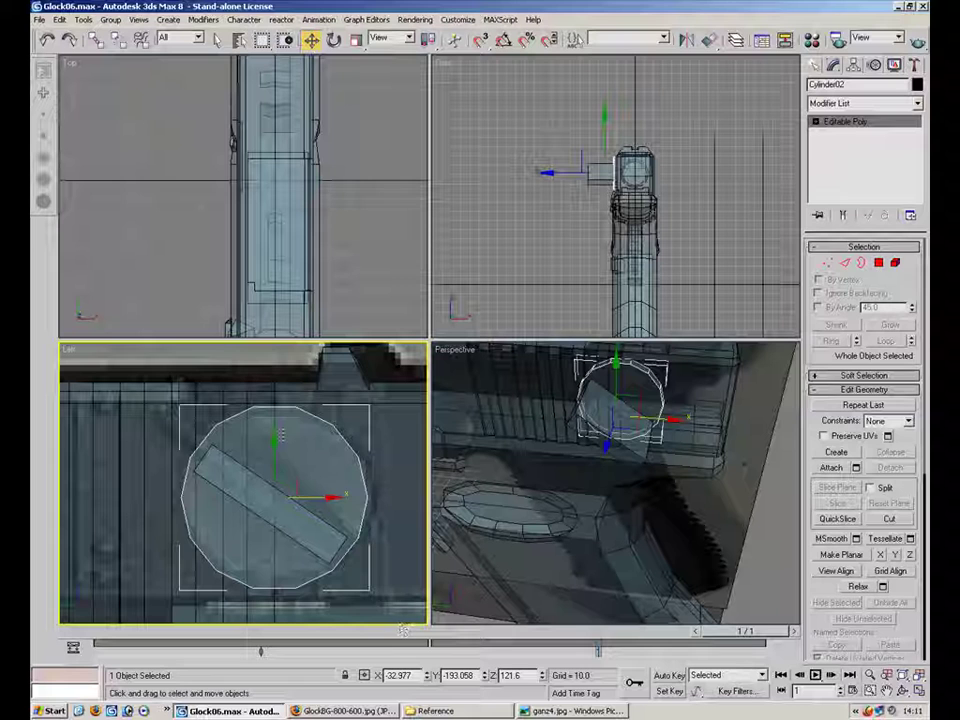
pyautogui.click(240, 371)
pyautogui.click(262, 492)
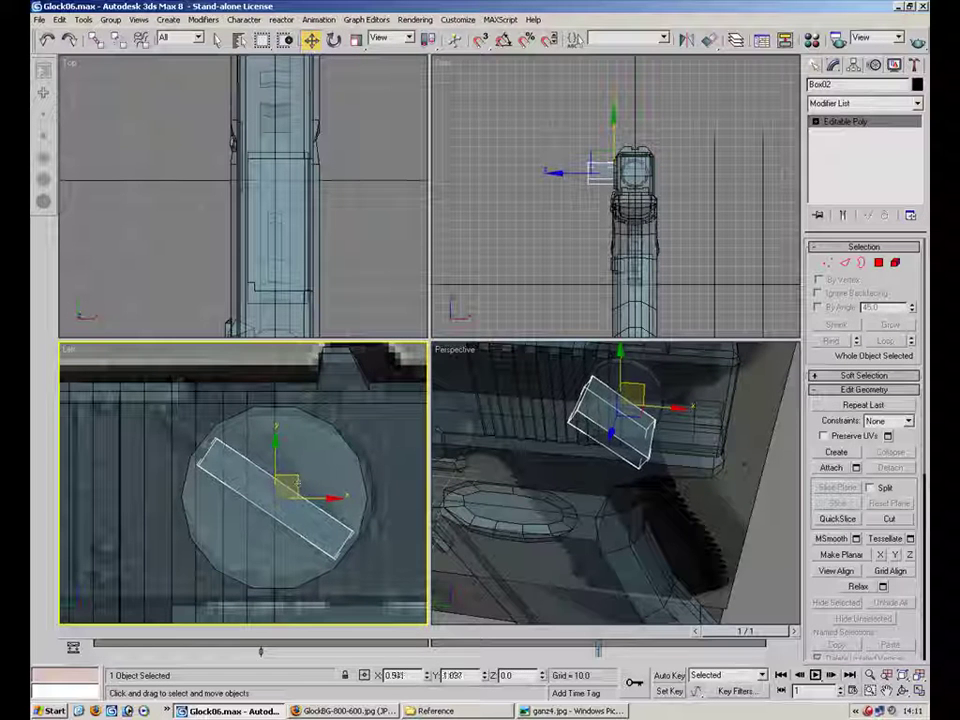
# Step: Scale the whole bar along its Local Y axis to make it slightly narrower
pyautogui.click(355, 39)
pyautogui.click(395, 37)
pyautogui.click(400, 90)
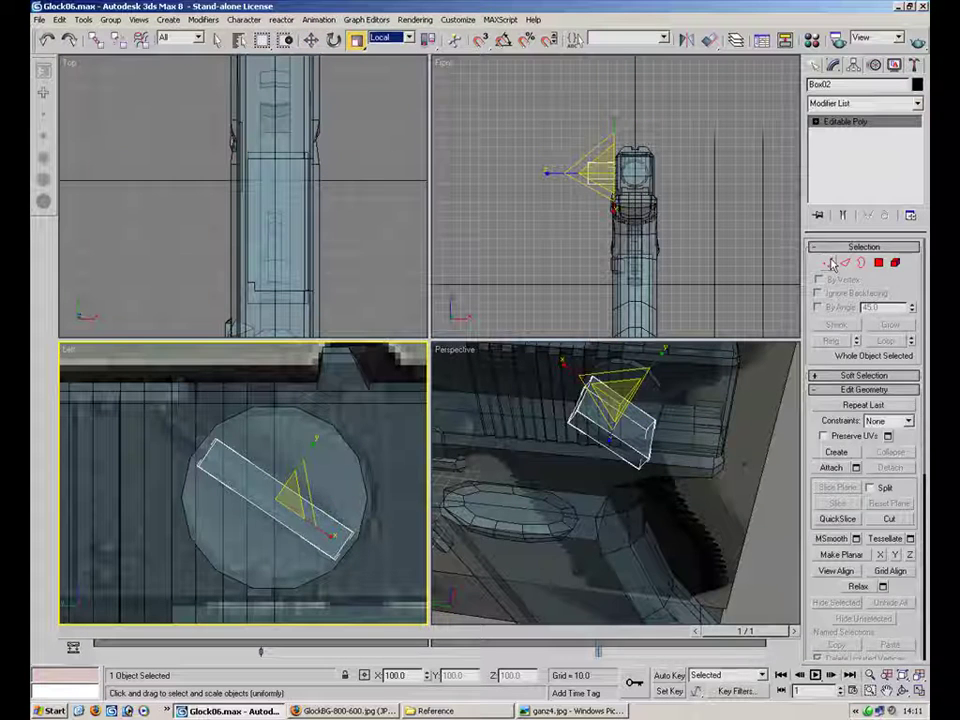
pyautogui.press('1')
pyautogui.click(395, 37)
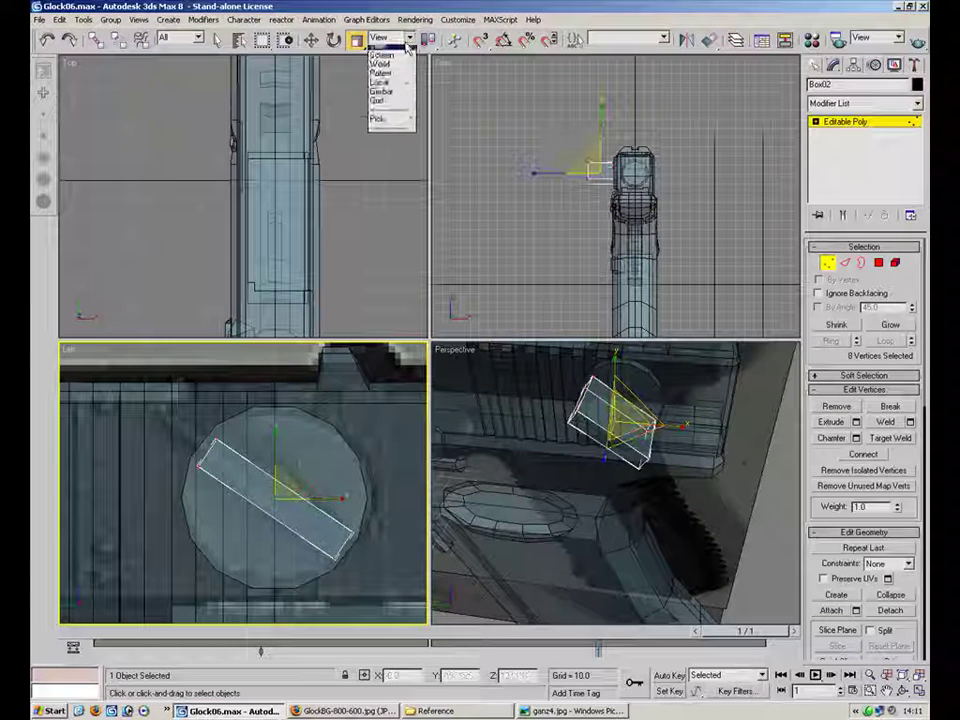
pyautogui.click(381, 87)
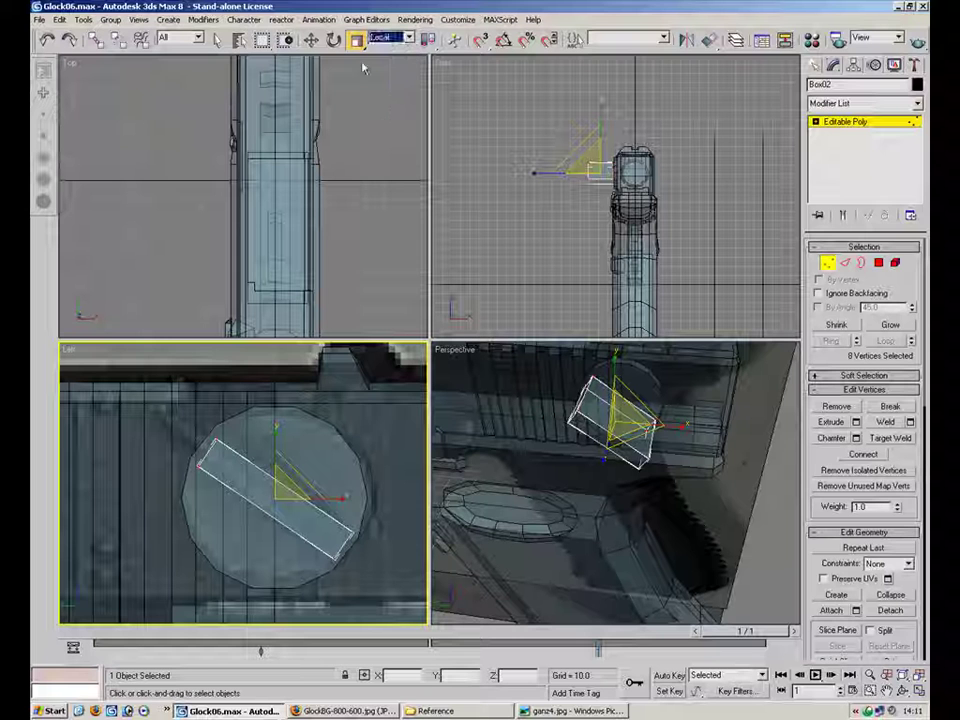
pyautogui.click(406, 40)
pyautogui.click(406, 40)
pyautogui.click(878, 262)
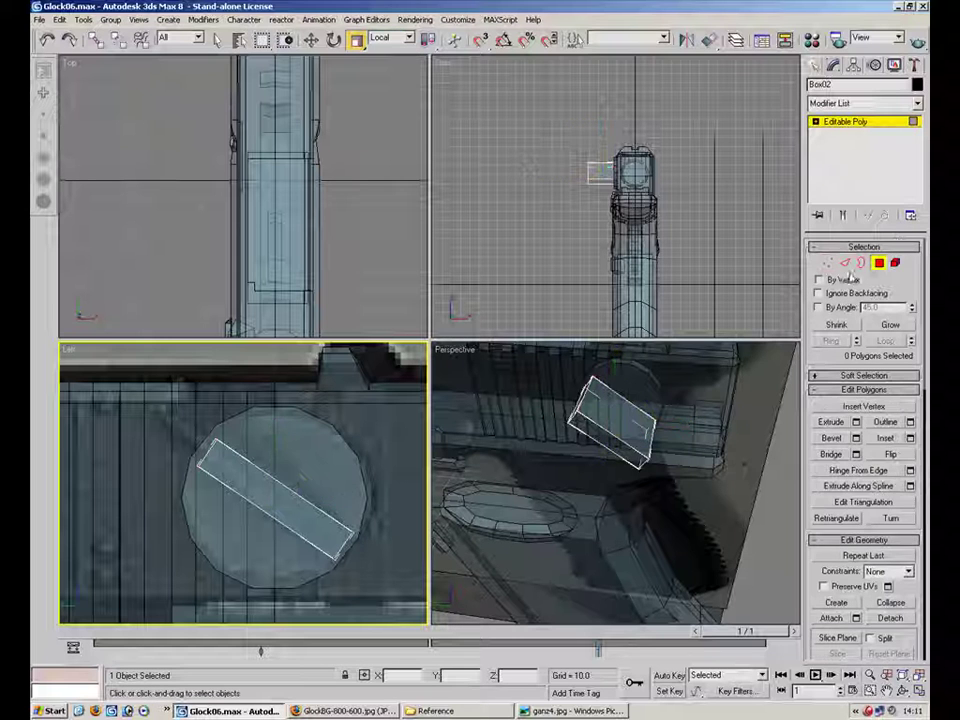
pyautogui.click(877, 263)
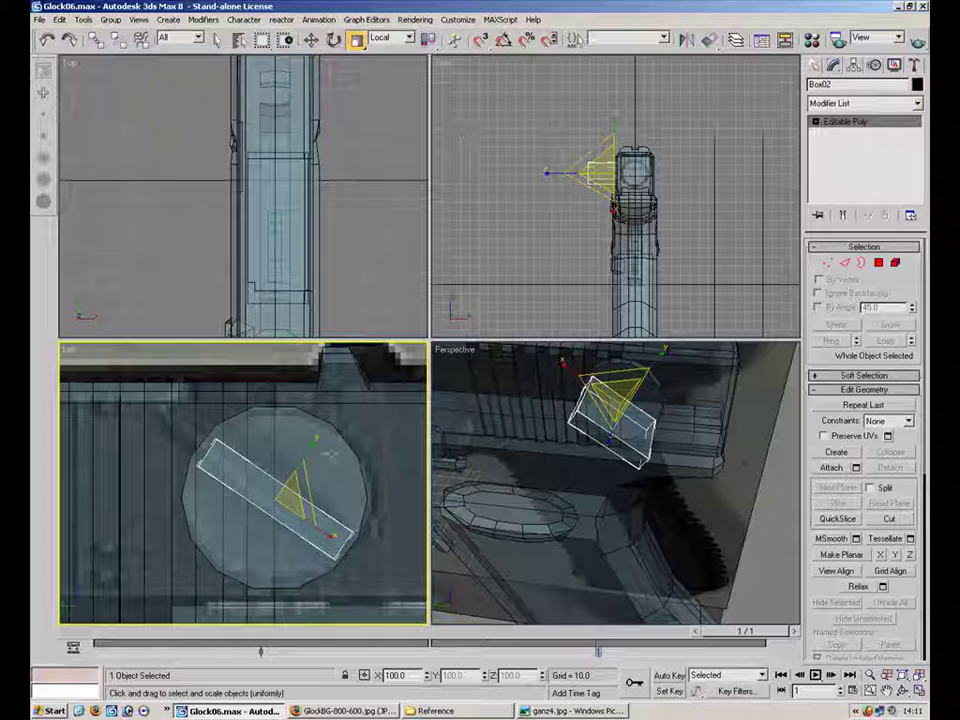
pyautogui.moveTo(311, 446); pyautogui.dragTo(294, 461)
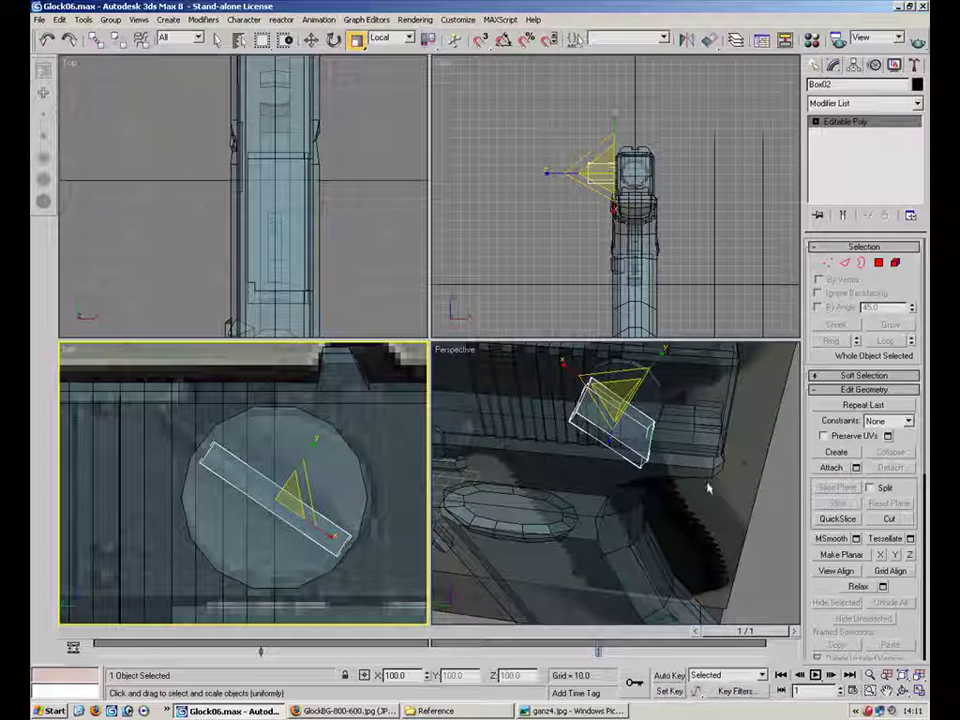
# Step: Examine the disc and its raised bar on the slide in the reference photo ganz4.jpg
pyautogui.click(918, 690)
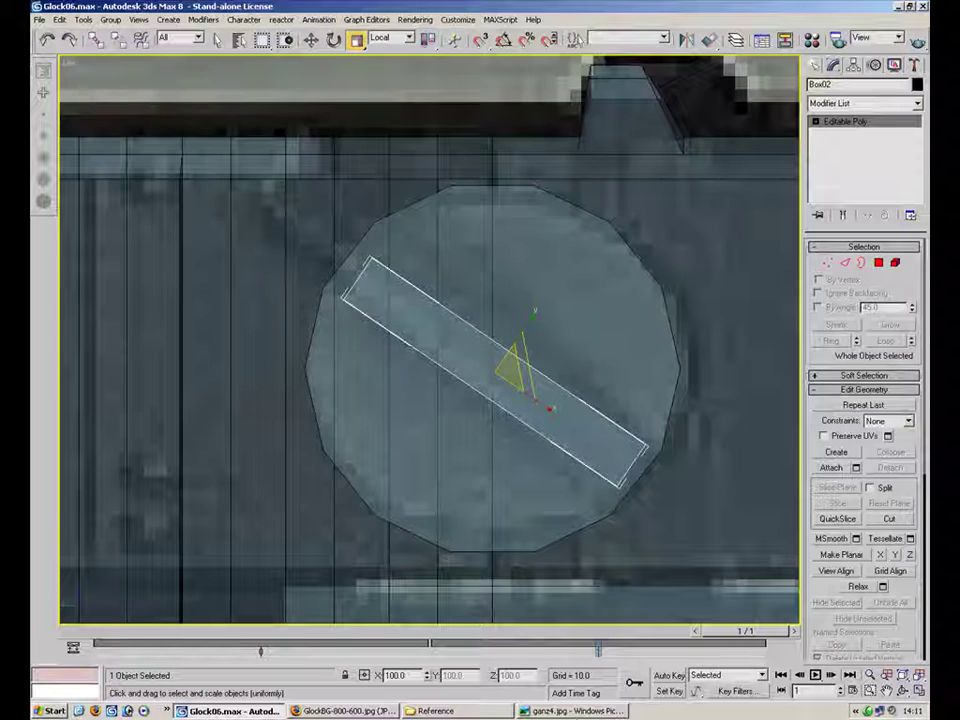
pyautogui.click(565, 711)
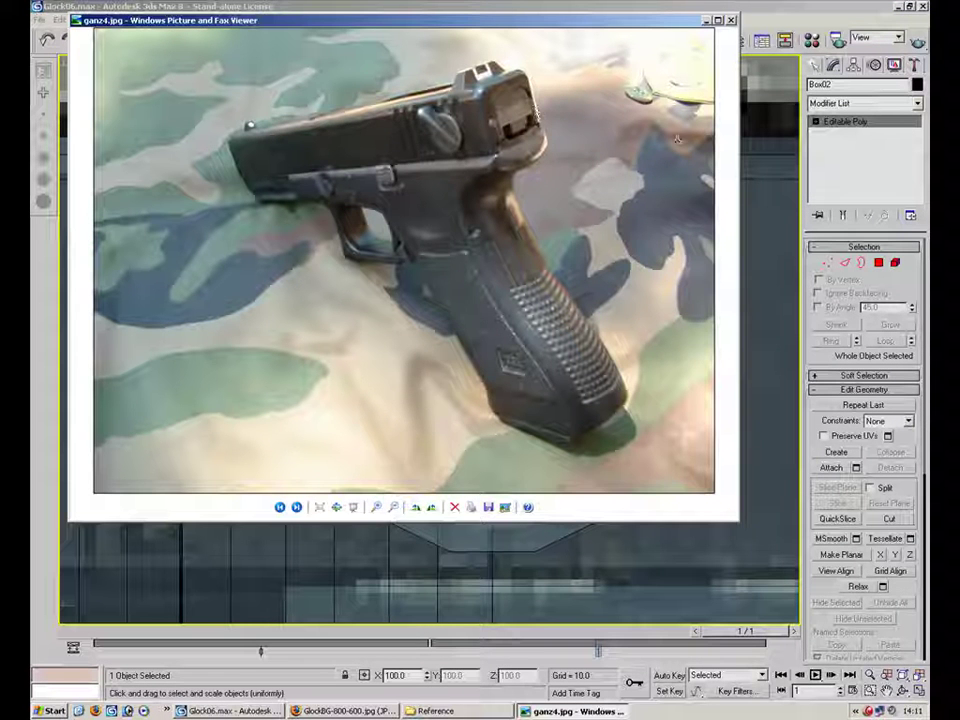
pyautogui.hotkey('alt', 'Tab')
pyautogui.click(918, 690)
# Step: Target-weld the two outer vertices at the bar's lower end onto the base vertices beside the disc, forming a wedge
pyautogui.rightClick(609, 521)
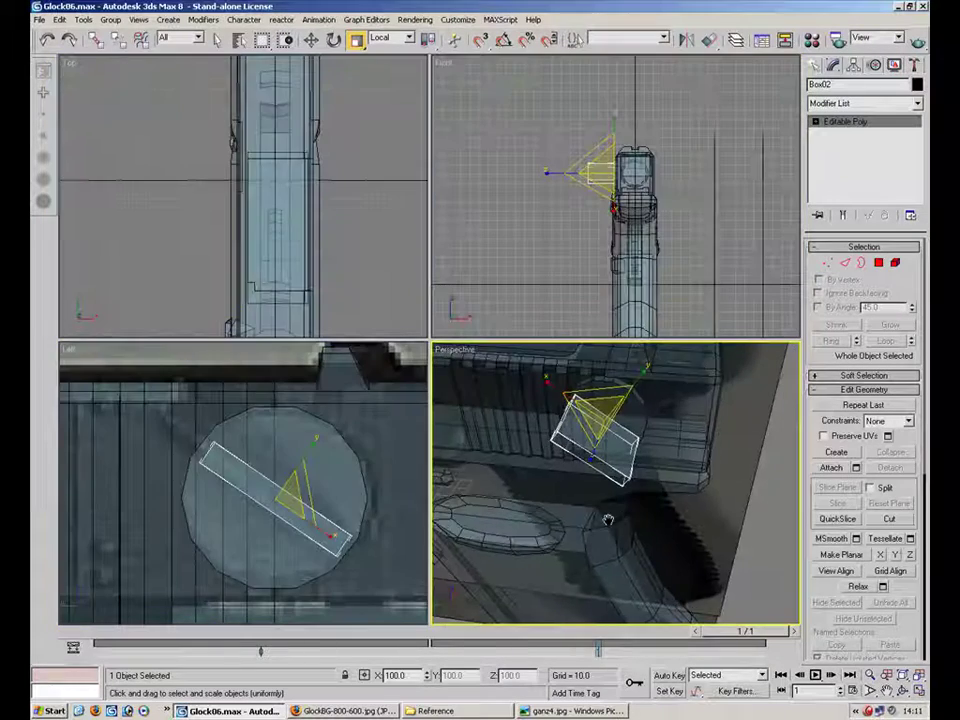
pyautogui.click(918, 690)
pyautogui.press(',')
pyautogui.keyDown('alt'); pyautogui.moveTo(471, 287); pyautogui.dragTo(529, 350, button='middle'); pyautogui.keyUp('alt')
pyautogui.press('1')
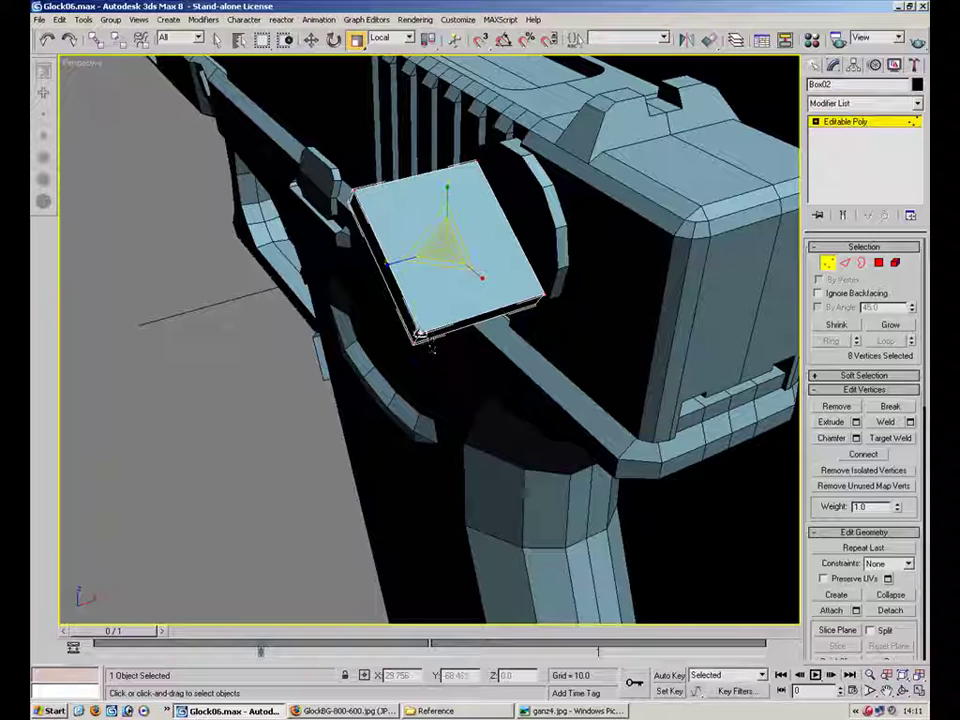
pyautogui.click(890, 438)
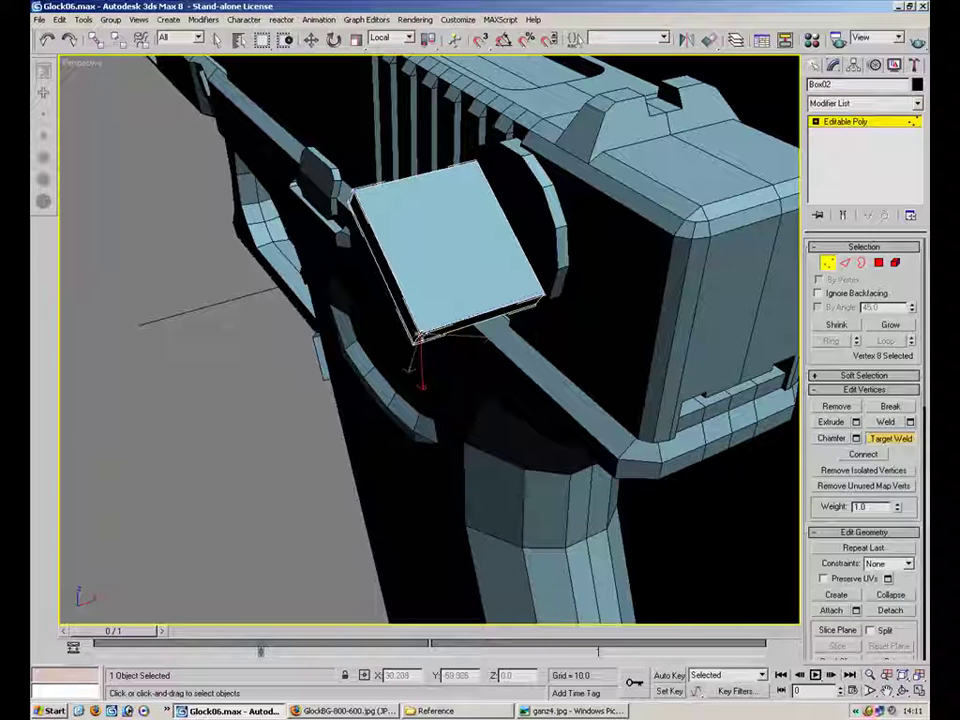
pyautogui.click(543, 294)
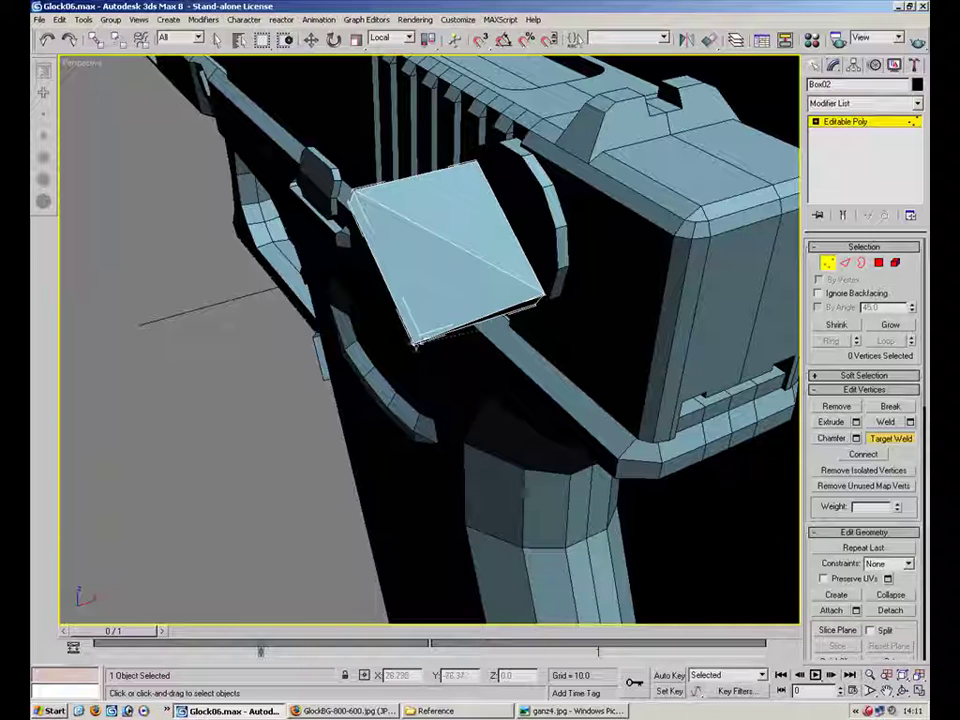
pyautogui.click(538, 305)
pyautogui.keyDown('alt'); pyautogui.moveTo(388, 281); pyautogui.dragTo(418, 317, button='middle'); pyautogui.keyUp('alt')
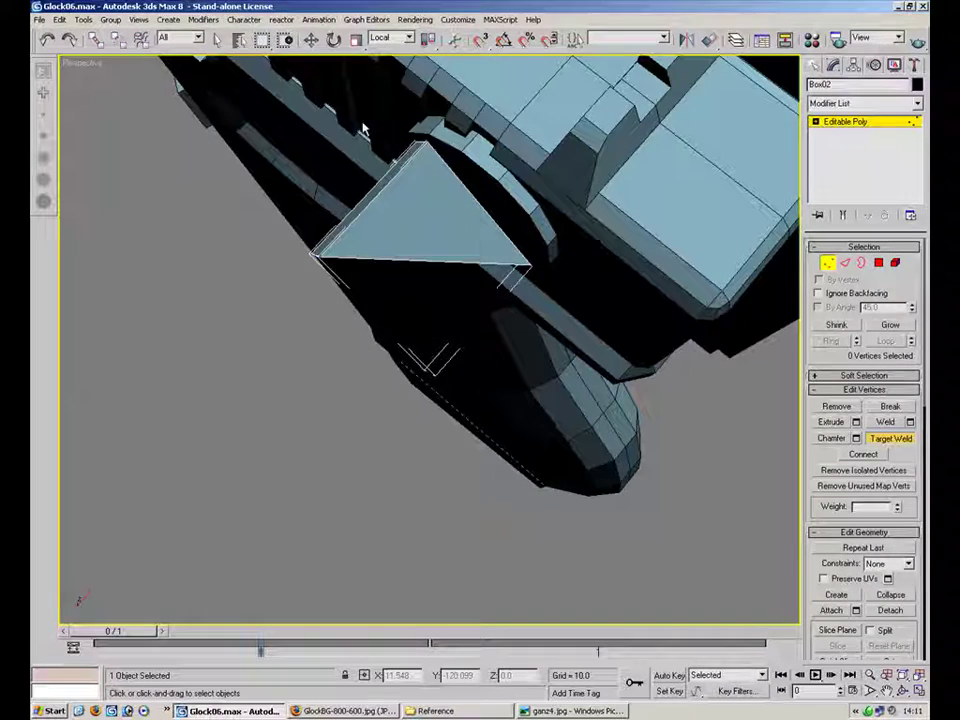
# Step: Move the two outer vertices at the wedge's tall end closer to the disc to reduce its height
pyautogui.click(827, 263)
pyautogui.click(827, 263)
pyautogui.moveTo(339, 226); pyautogui.dragTo(260, 303)
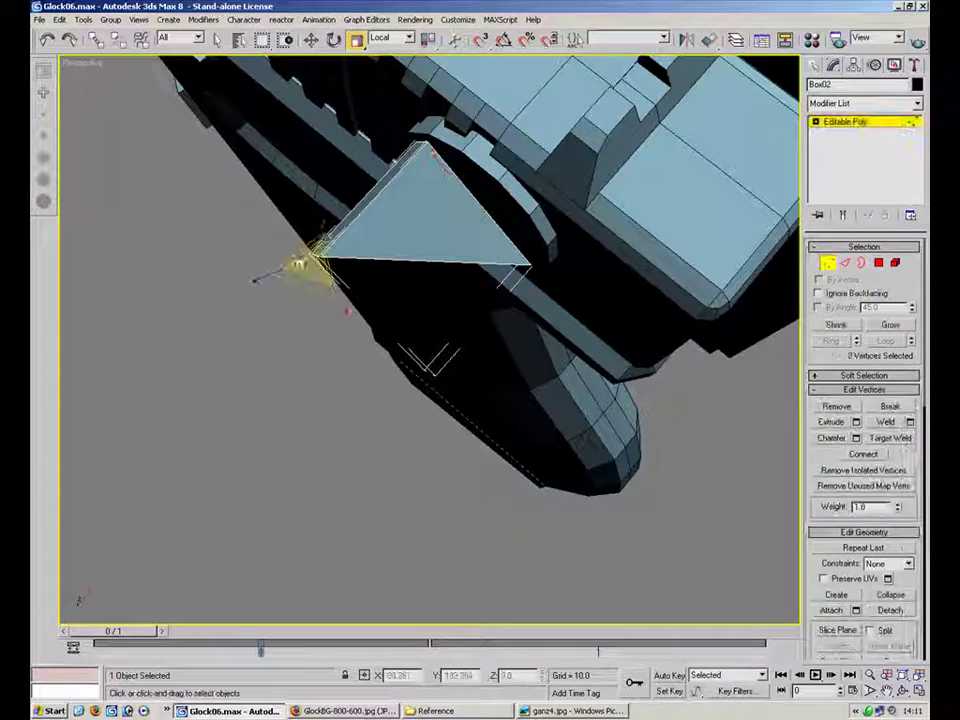
pyautogui.click(311, 40)
pyautogui.moveTo(340, 222); pyautogui.dragTo(468, 192)
# Step: Extrude the wedge's tall end face outward past the disc's rim
pyautogui.keyDown('alt'); pyautogui.moveTo(468, 192); pyautogui.dragTo(658, 272, button='middle'); pyautogui.keyUp('alt')
pyautogui.press('4')
pyautogui.click(300, 293)
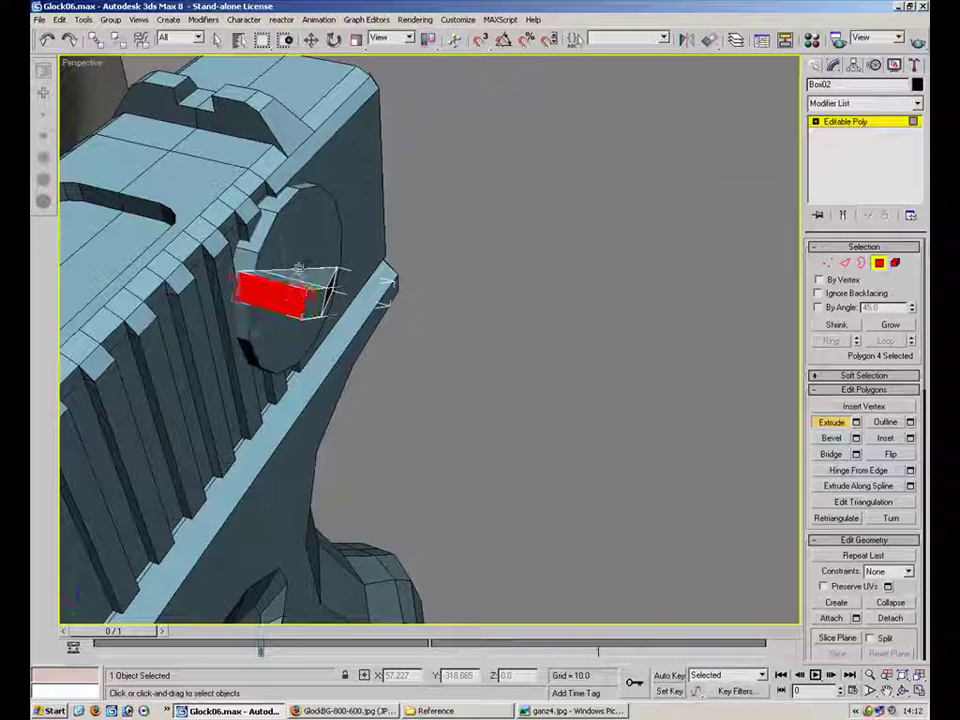
pyautogui.keyDown('alt'); pyautogui.moveTo(336, 326); pyautogui.dragTo(276, 473, button='middle'); pyautogui.keyUp('alt')
pyautogui.scroll(5, 276, 473)
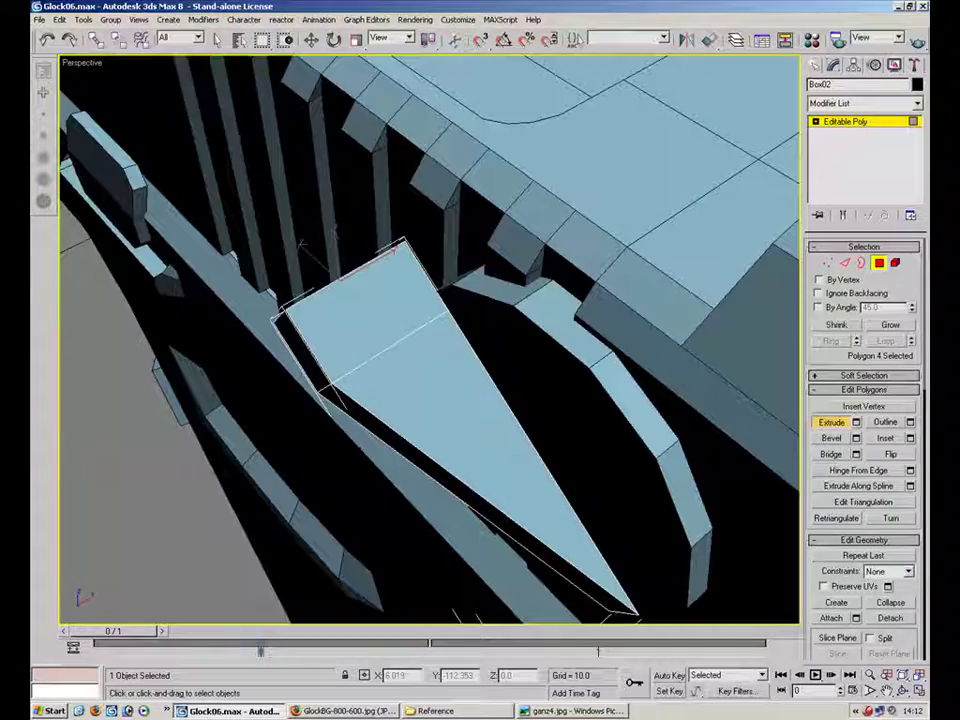
# Step: Select the two outer vertices at the extrusion's seam and try the Local and World reference coordinate systems before returning to View
pyautogui.press('1')
pyautogui.moveTo(289, 426); pyautogui.dragTo(347, 371)
pyautogui.keyDown('alt'); pyautogui.moveTo(347, 371); pyautogui.dragTo(418, 58, button='middle'); pyautogui.keyUp('alt')
pyautogui.click(395, 38)
pyautogui.click(380, 90)
pyautogui.keyDown('alt'); pyautogui.moveTo(398, 188); pyautogui.dragTo(423, 268, button='middle'); pyautogui.keyUp('alt')
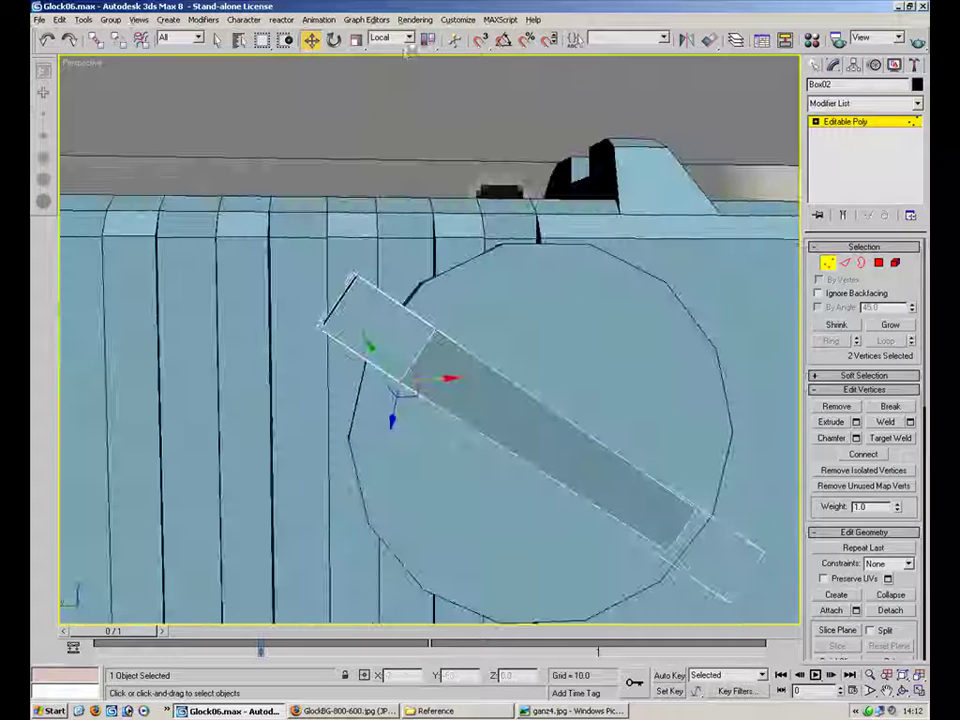
pyautogui.click(408, 38)
pyautogui.click(401, 70)
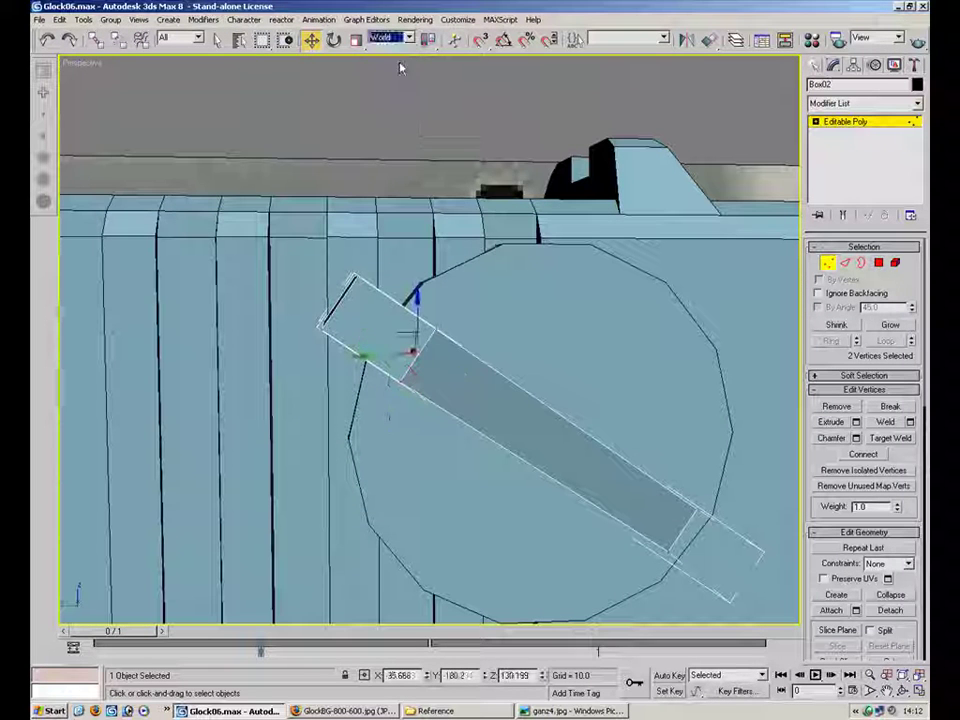
pyautogui.click(408, 38)
pyautogui.click(380, 49)
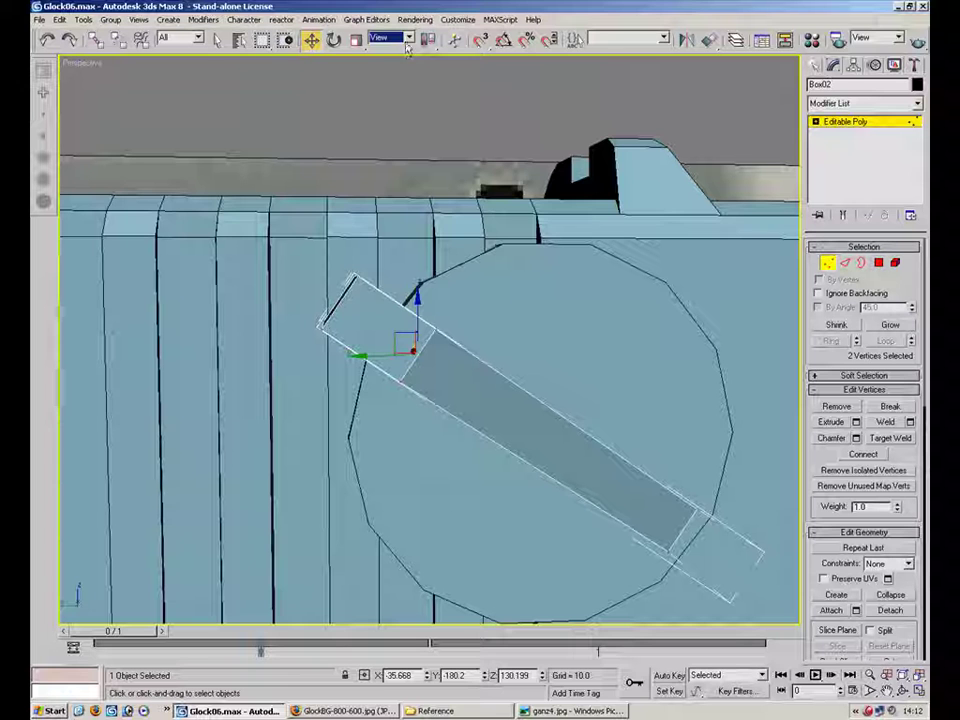
# Step: Try to move the two seam vertices along the bar in the Left view
pyautogui.click(919, 690)
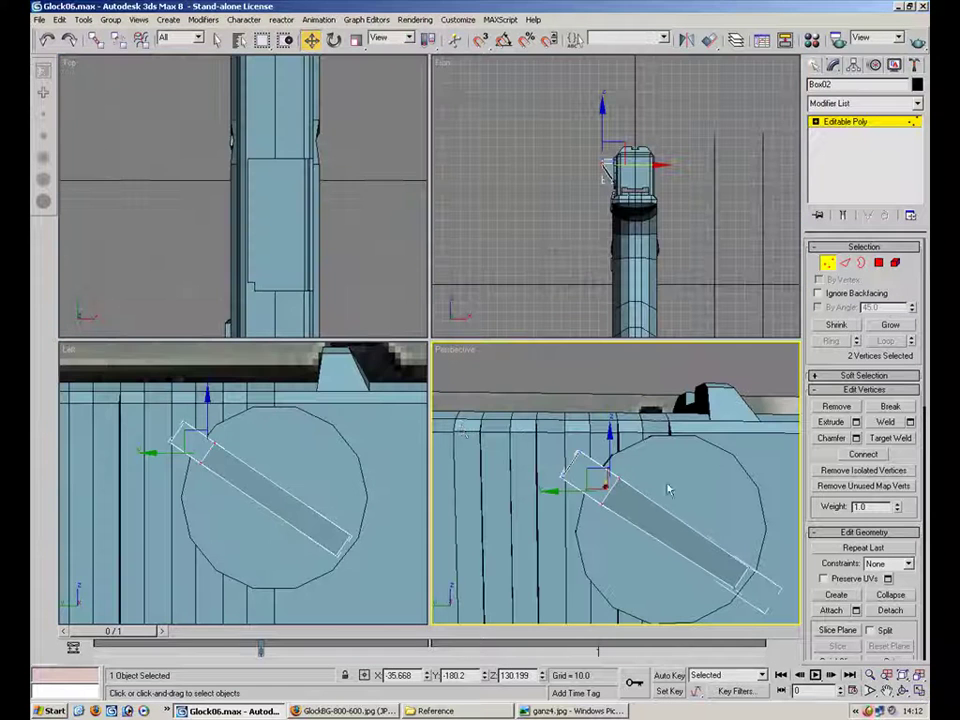
pyautogui.scroll(4, 193, 440)
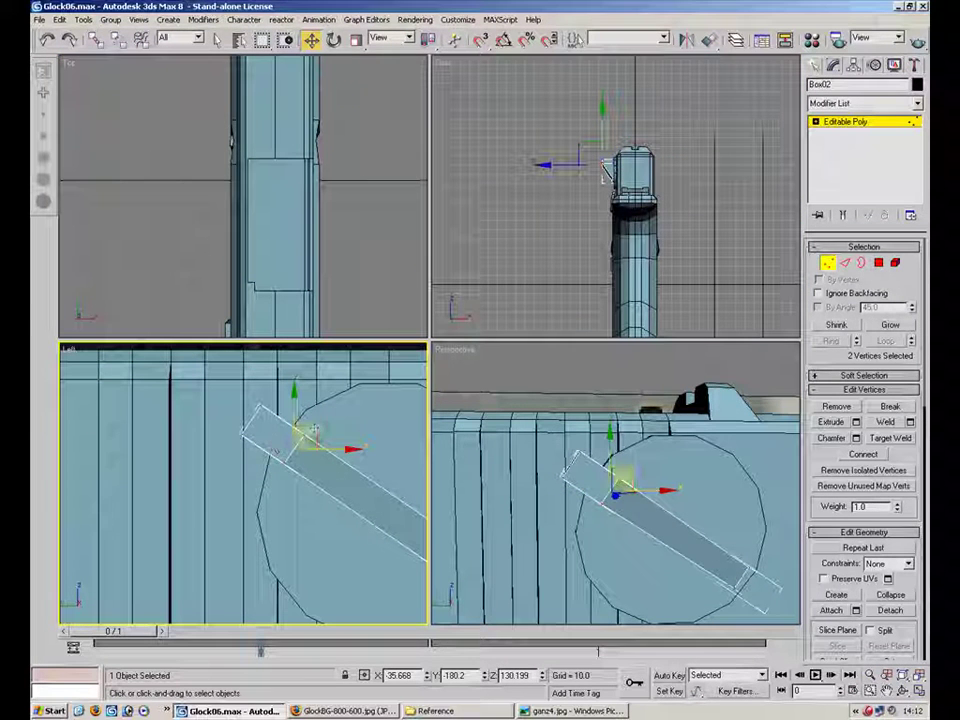
pyautogui.moveTo(313, 428); pyautogui.dragTo(348, 449)
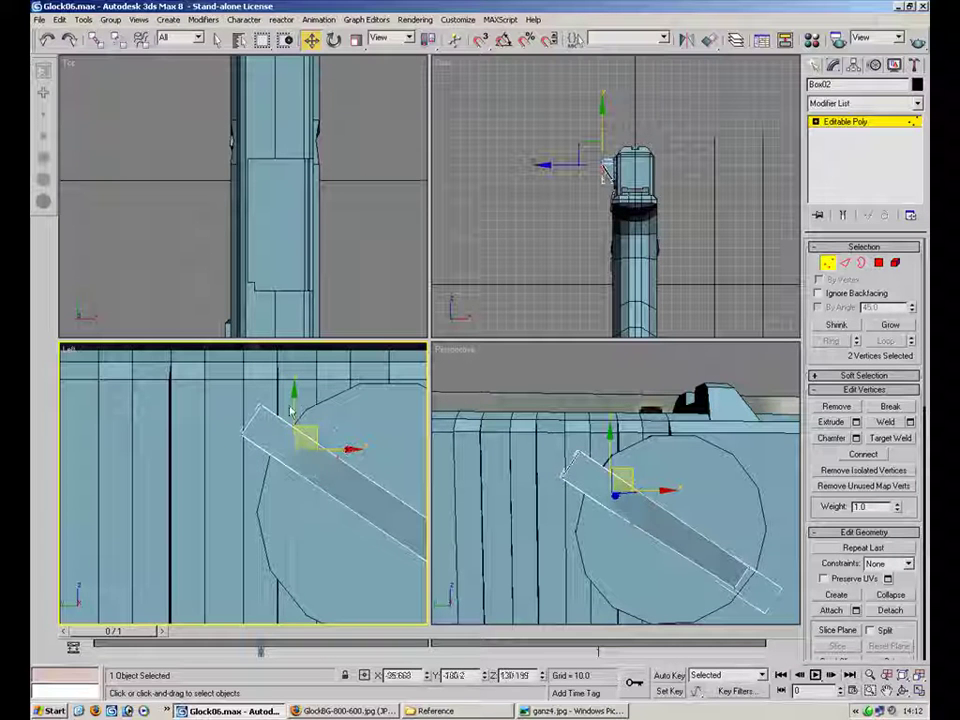
# Step: Set the reference coordinate system to Local and move the bar's outer seam edge along the bar toward its thin end
pyautogui.click(409, 38)
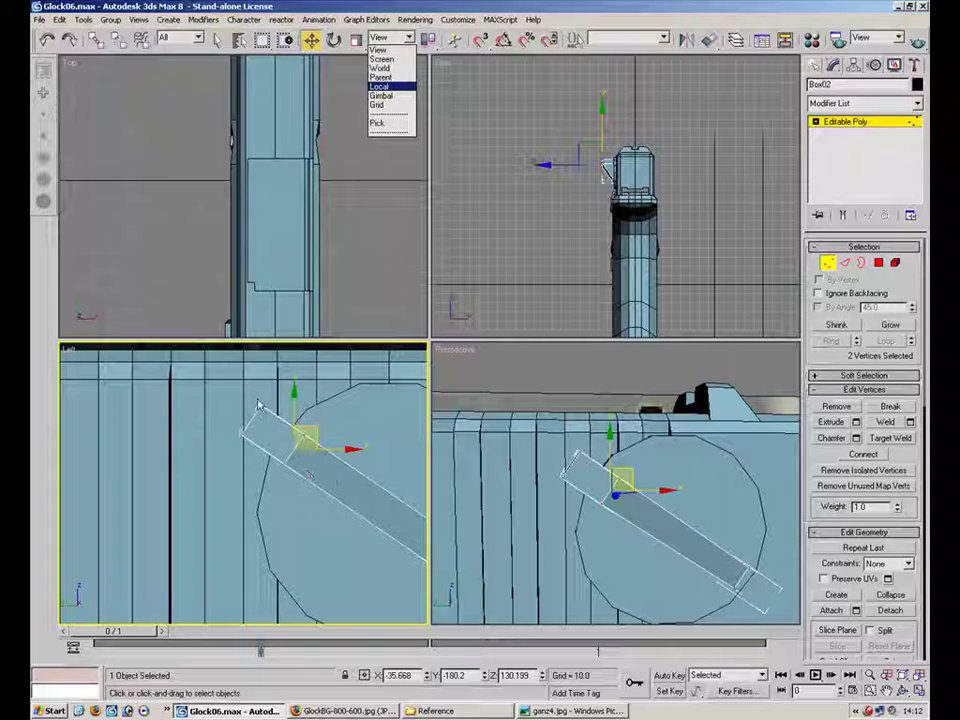
pyautogui.click(380, 86)
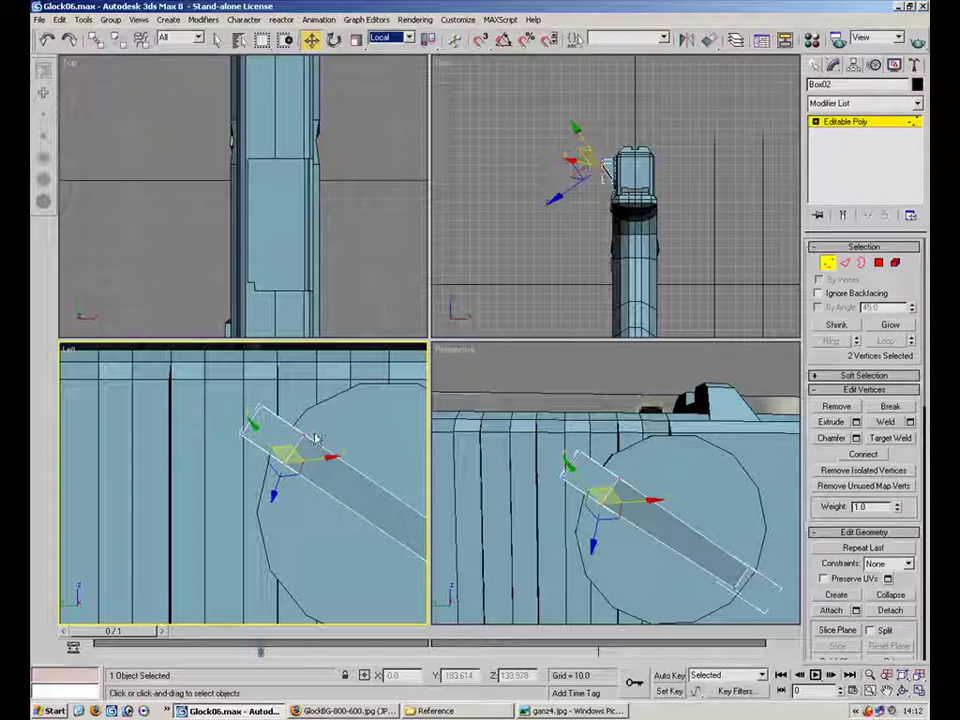
pyautogui.click(844, 263)
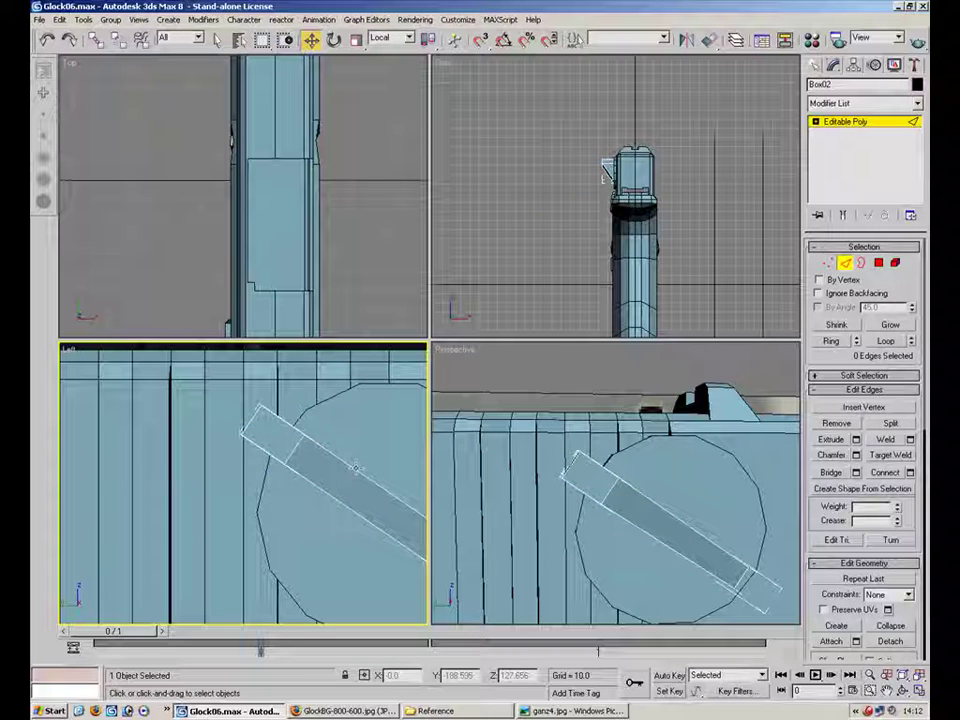
pyautogui.click(296, 453)
pyautogui.click(360, 427)
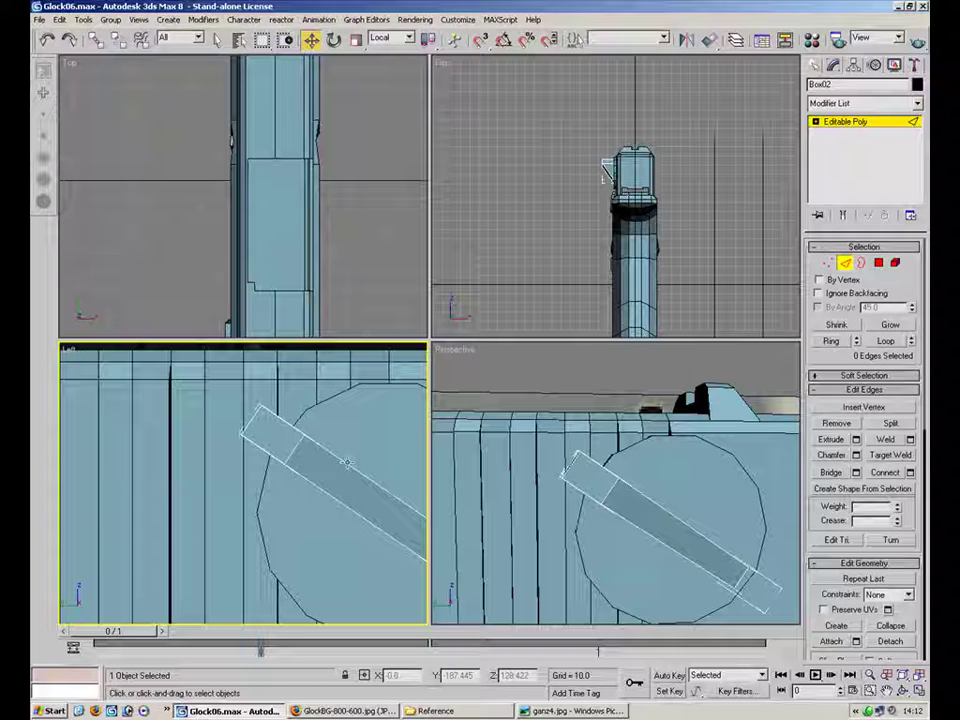
pyautogui.click(300, 452)
pyautogui.moveTo(364, 497)
pyautogui.mouseDown()
pyautogui.moveTo(383, 508)
pyautogui.moveTo(349, 501)
pyautogui.moveTo(357, 506)
pyautogui.mouseUp()
# Step: Maximize the Perspective view and select the outer corner edge of the bar's tall end
pyautogui.keyDown('alt'); pyautogui.moveTo(636, 497); pyautogui.dragTo(650, 522, button='middle'); pyautogui.keyUp('alt')
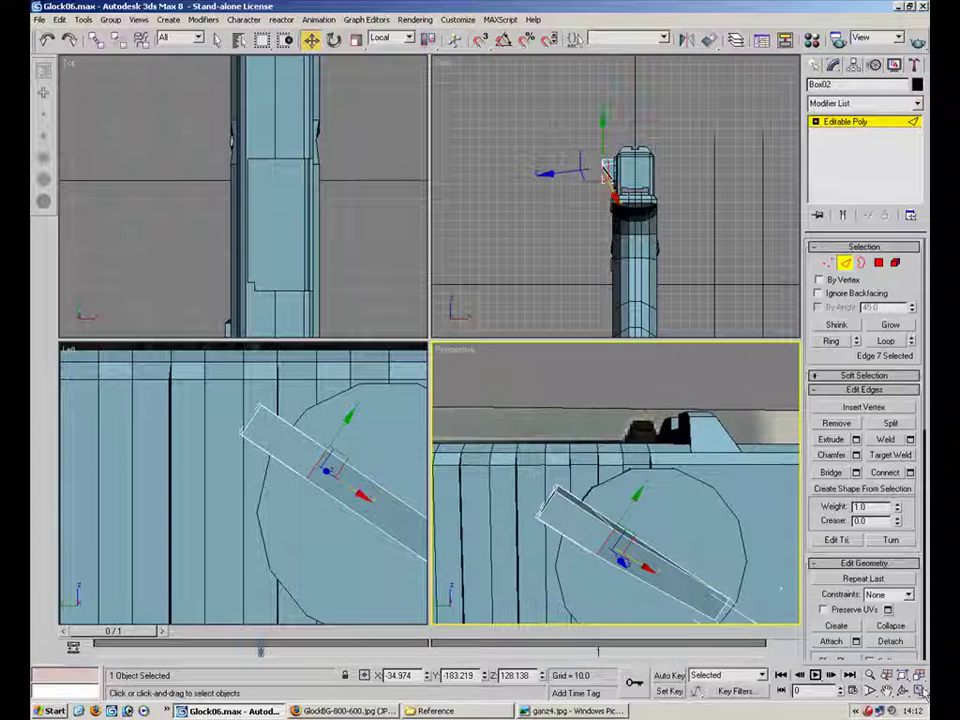
pyautogui.hotkey('alt', 'w')
pyautogui.keyDown('alt'); pyautogui.moveTo(312, 298); pyautogui.dragTo(255, 338, button='middle'); pyautogui.keyUp('alt')
pyautogui.click(289, 437)
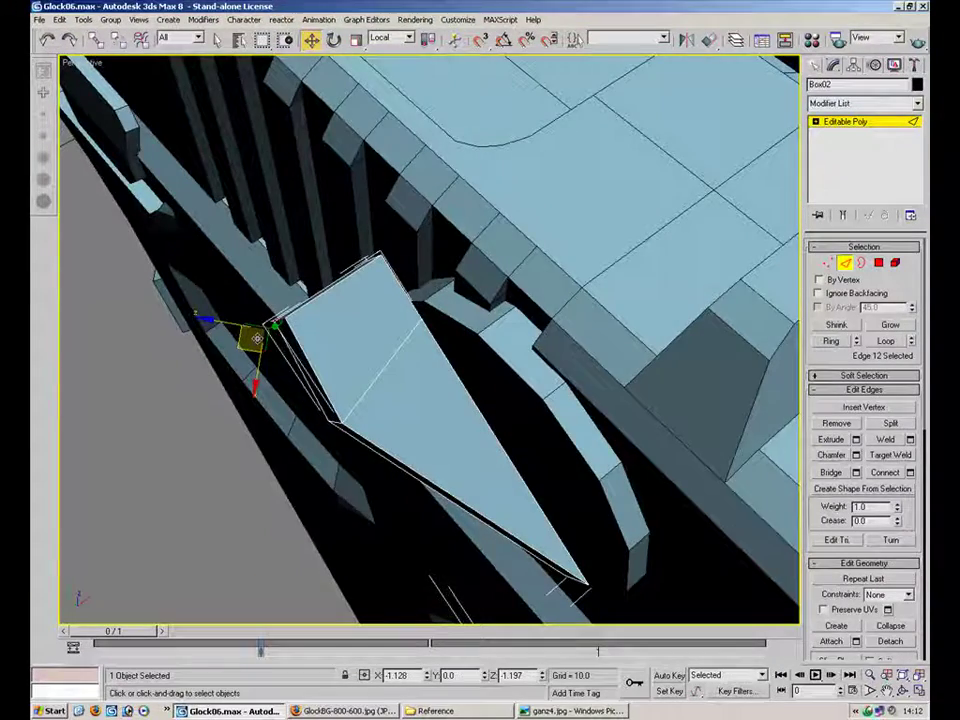
# Step: Try to move the selected corner edge along its local axes, and undo the move
pyautogui.keyDown('alt'); pyautogui.moveTo(255, 338); pyautogui.dragTo(399, 180, button='middle'); pyautogui.keyUp('alt')
pyautogui.moveTo(302, 499); pyautogui.dragTo(299, 468)
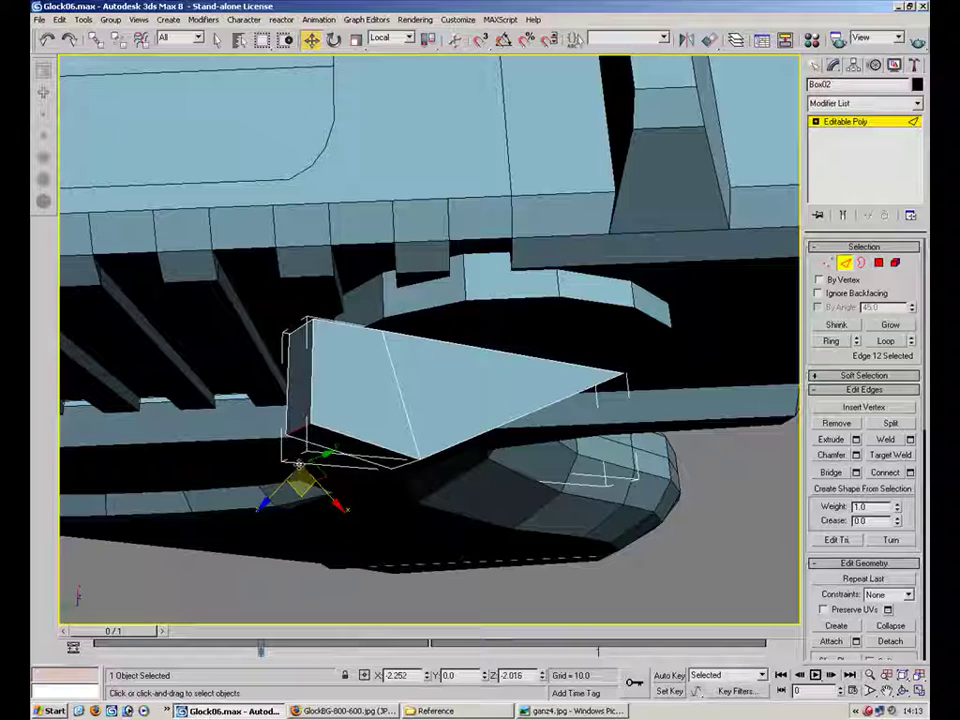
pyautogui.keyDown('alt'); pyautogui.moveTo(299, 466); pyautogui.dragTo(315, 392, button='middle'); pyautogui.keyUp('alt')
pyautogui.hotkey('ctrl', 'z')
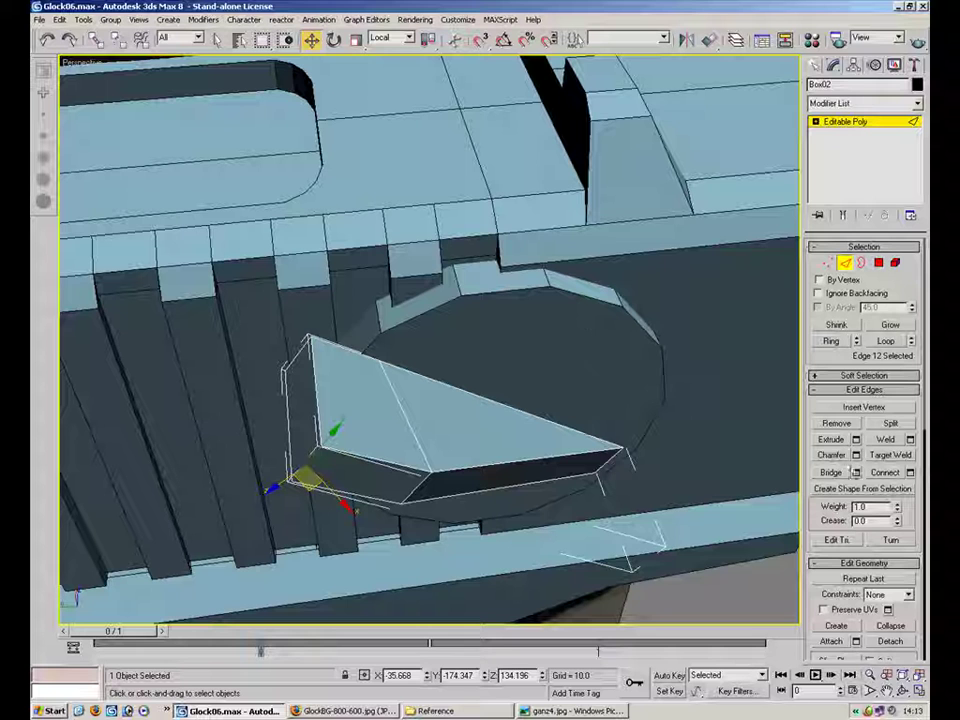
# Step: Chamfer the tall end's corner edge by 4.26 and chamfer the two resulting edges by about 1.49 to round the end
pyautogui.click(855, 455)
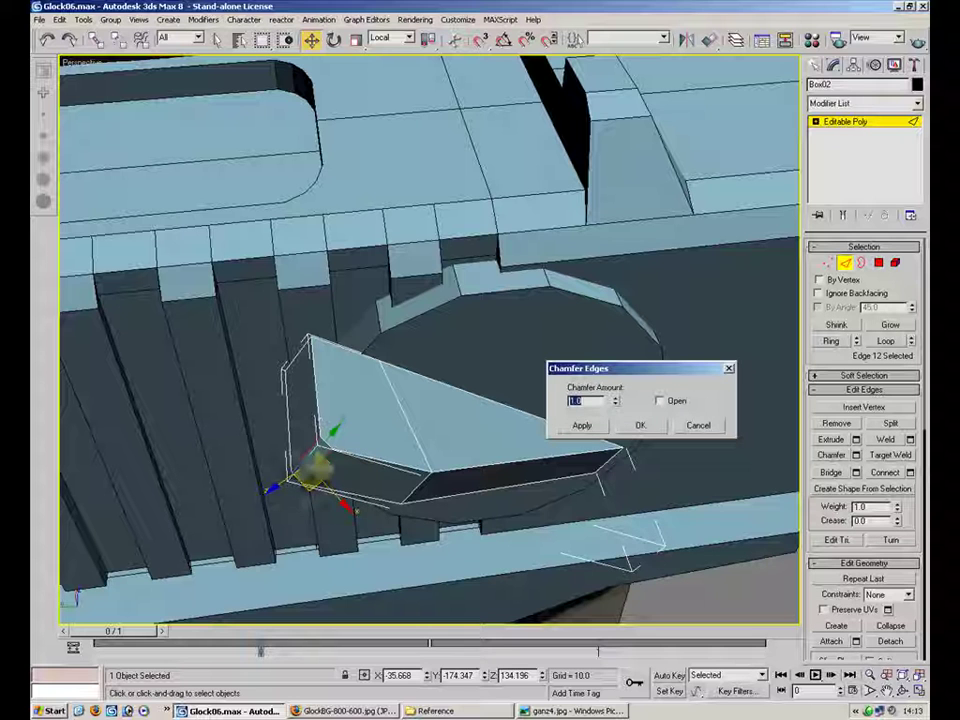
pyautogui.moveTo(616, 403); pyautogui.dragTo(589, 204)
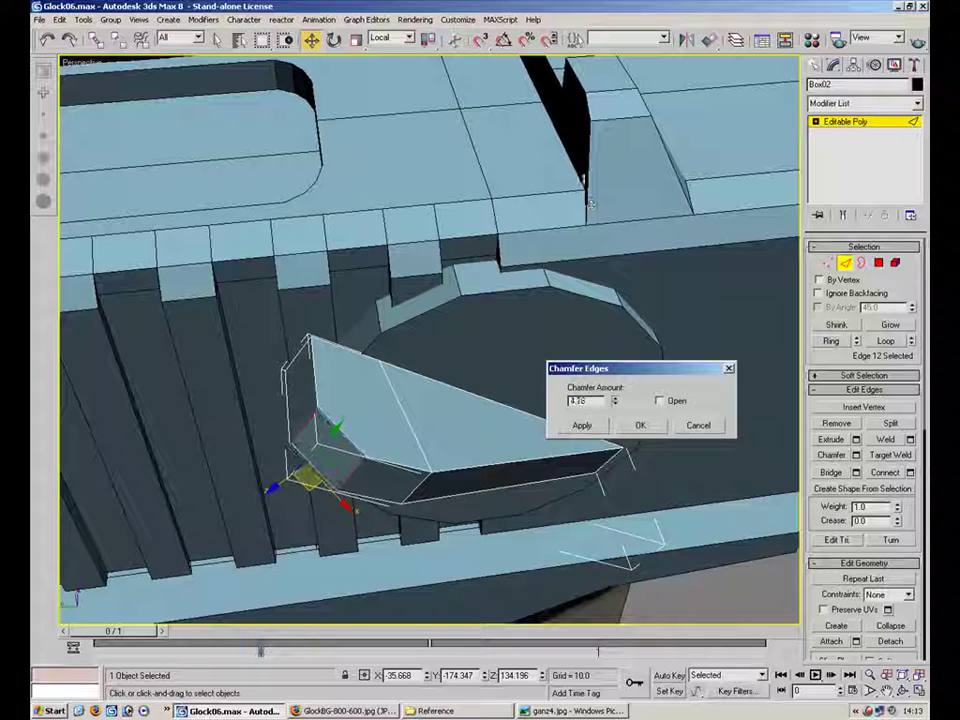
pyautogui.click(589, 427)
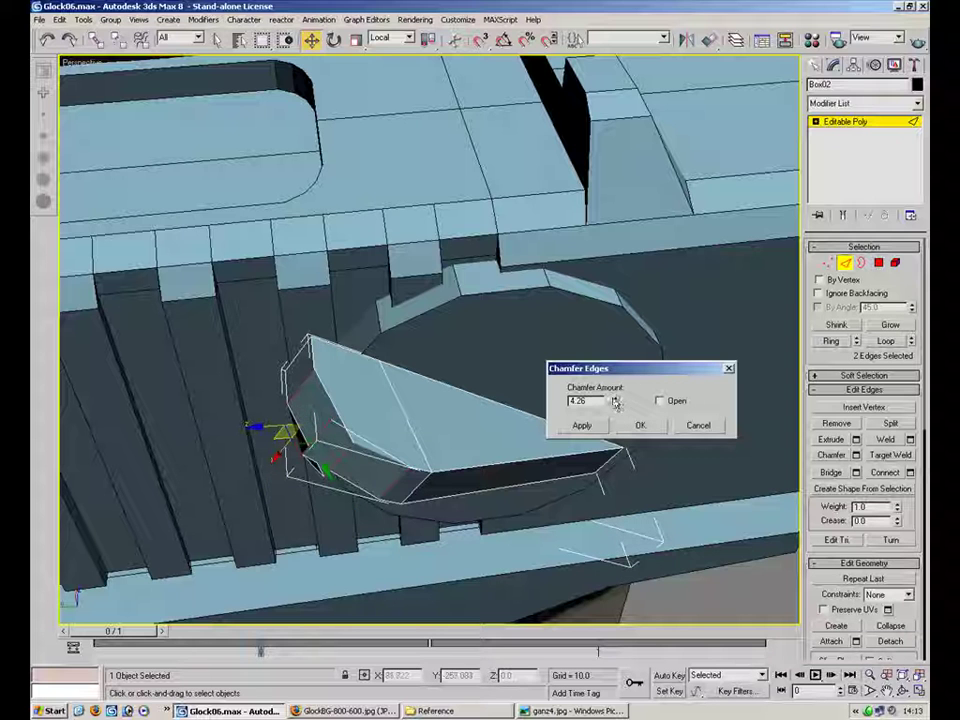
pyautogui.moveTo(616, 405); pyautogui.dragTo(625, 453)
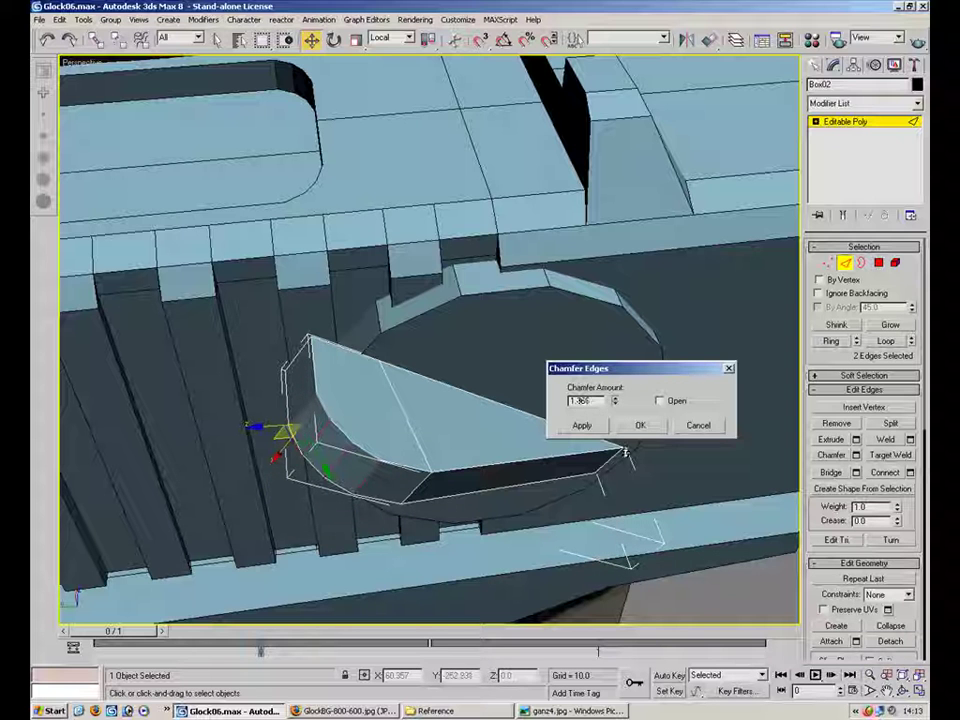
pyautogui.click(640, 425)
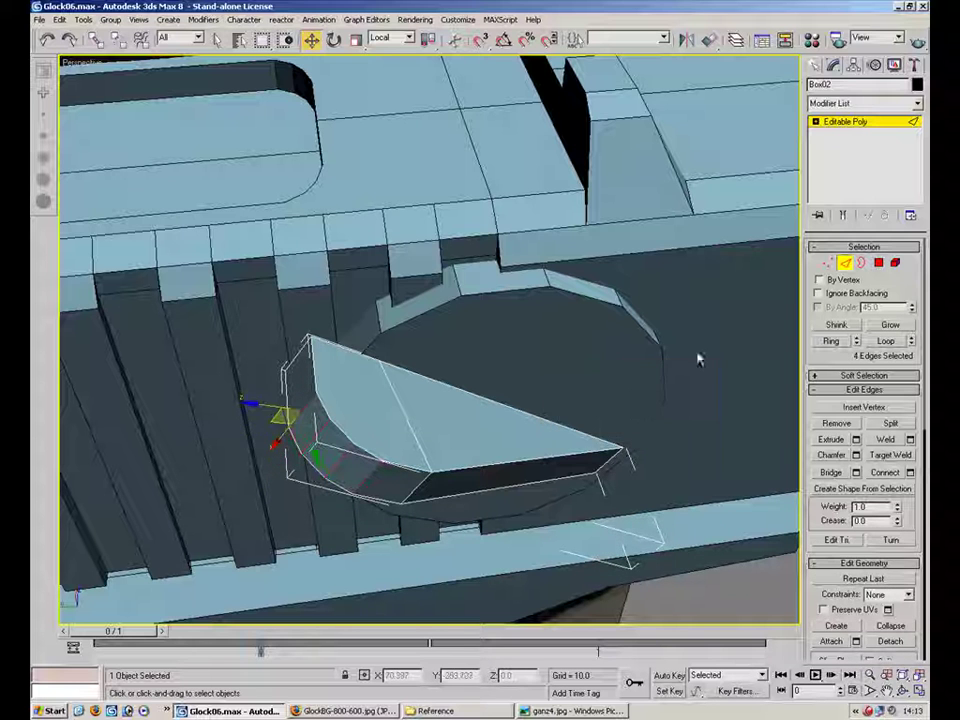
# Step: Delete the bar's hidden inner polygons that face the disc
pyautogui.press('2')
pyautogui.click(592, 364)
pyautogui.keyDown('alt'); pyautogui.moveTo(401, 360); pyautogui.dragTo(781, 338, button='middle'); pyautogui.keyUp('alt')
pyautogui.press('4')
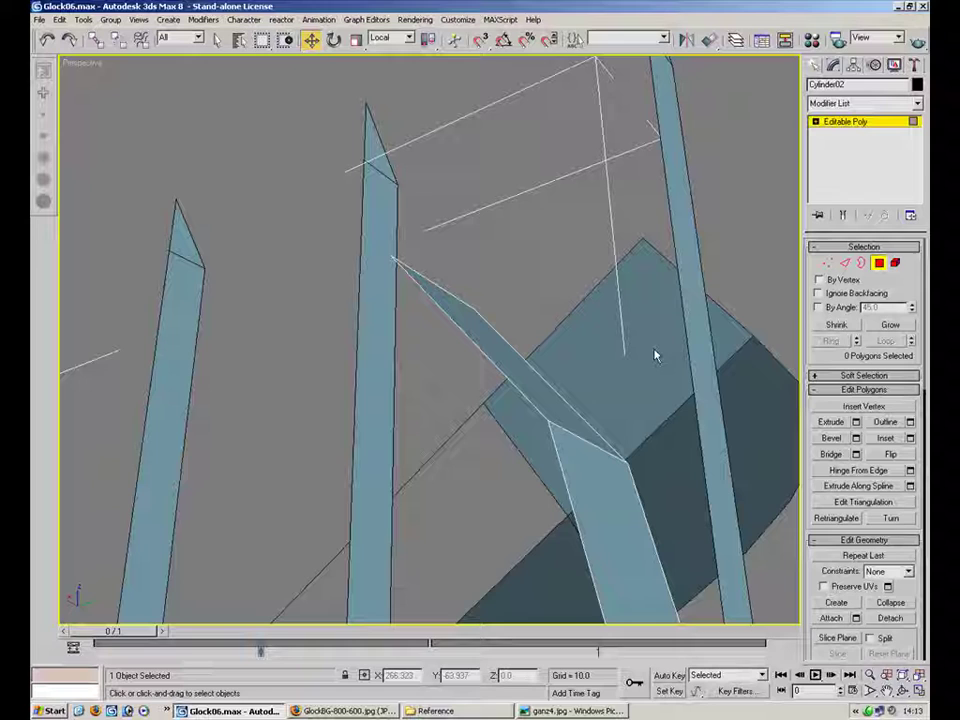
pyautogui.click(880, 265)
pyautogui.click(756, 343)
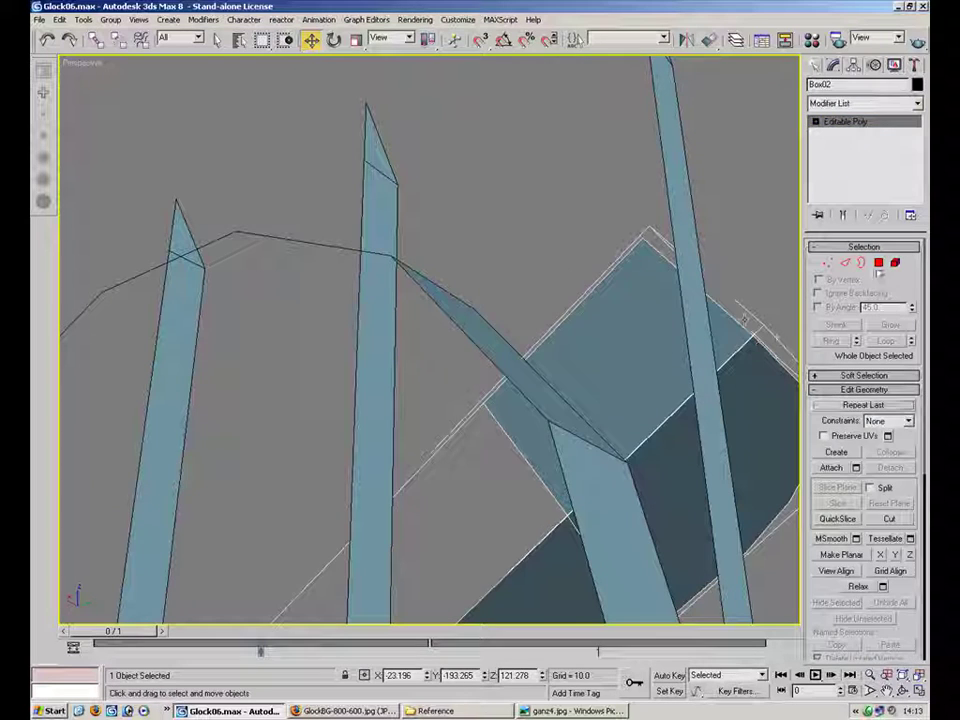
pyautogui.click(877, 264)
pyautogui.press('Delete')
pyautogui.keyDown('alt'); pyautogui.moveTo(690, 317); pyautogui.dragTo(742, 295, button='middle'); pyautogui.keyUp('alt')
pyautogui.scroll(-2, 744, 296)
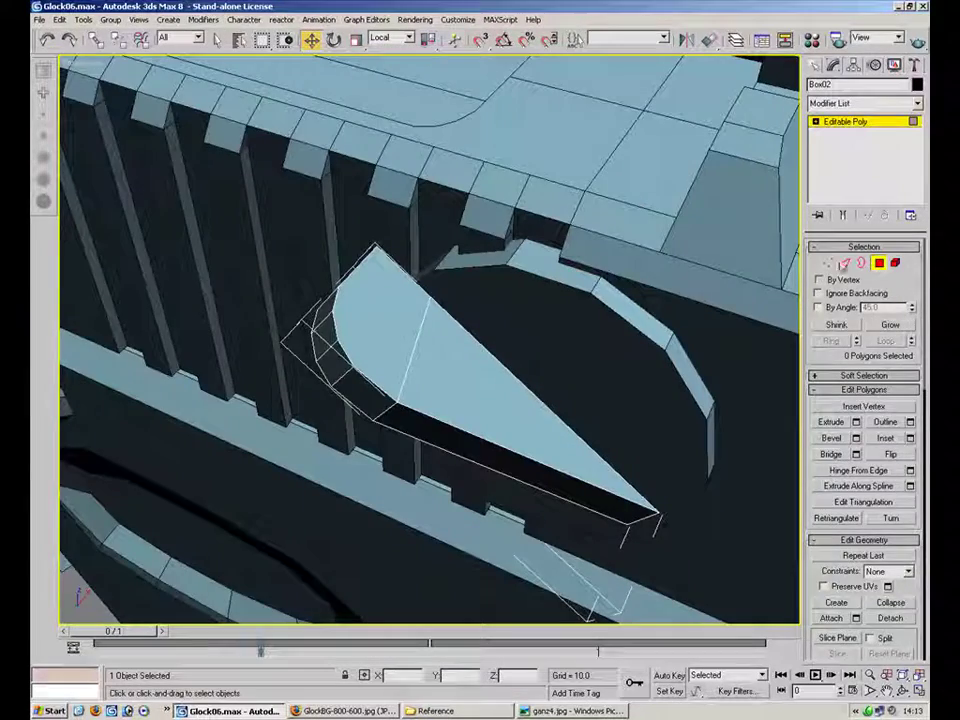
# Step: Try to connect the outer rim edges of the bar's side face with one segment
pyautogui.click(879, 263)
pyautogui.moveTo(491, 399)
pyautogui.keyDown('alt'); pyautogui.mouseDown(button='middle')
pyautogui.moveTo(435, 353)
pyautogui.moveTo(498, 401)
pyautogui.mouseUp(button='middle'); pyautogui.keyUp('alt')
pyautogui.click(845, 262)
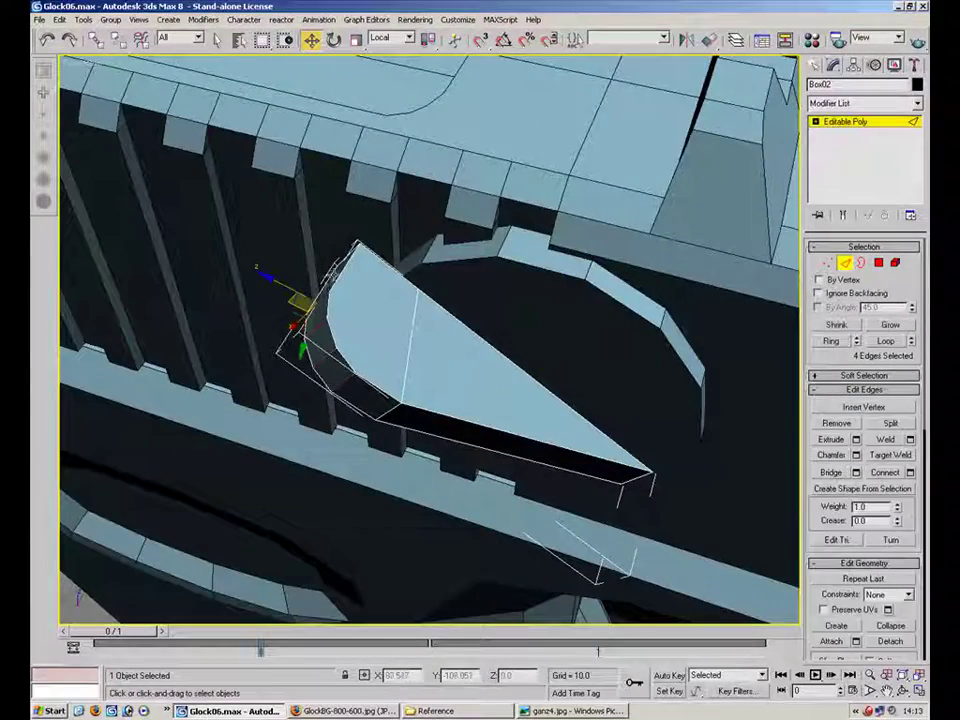
pyautogui.click(334, 279)
pyautogui.keyDown('ctrl'); pyautogui.click(328, 306); pyautogui.keyUp('ctrl')
pyautogui.keyDown('ctrl'); pyautogui.click(332, 331); pyautogui.keyUp('ctrl')
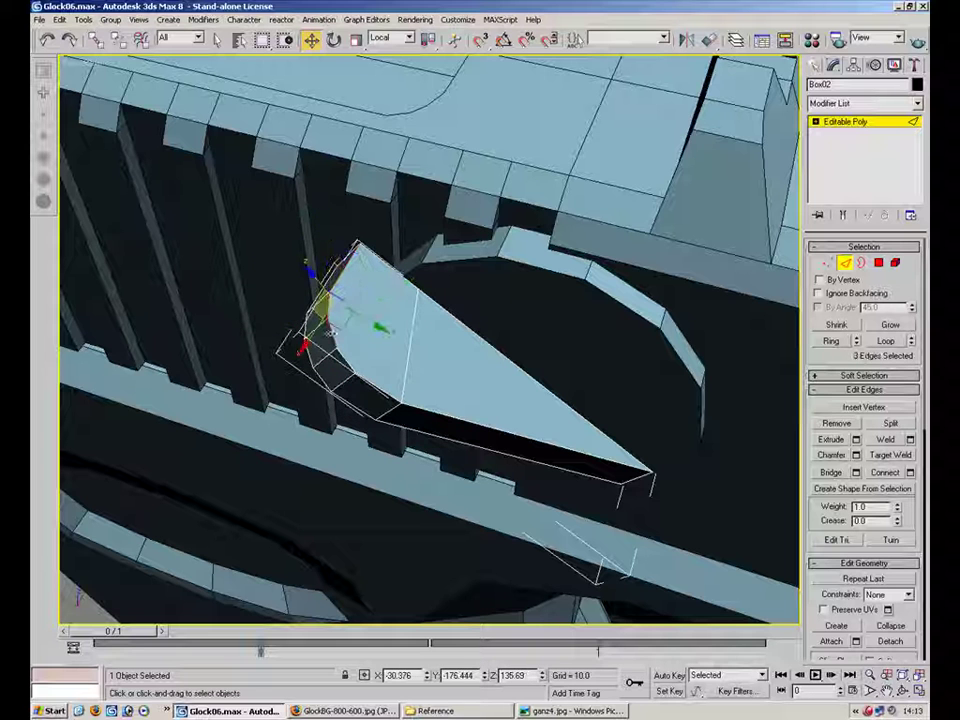
pyautogui.keyDown('ctrl'); pyautogui.click(348, 365); pyautogui.keyUp('ctrl')
pyautogui.keyDown('ctrl'); pyautogui.click(379, 389); pyautogui.keyUp('ctrl')
pyautogui.keyDown('ctrl'); pyautogui.click(437, 414); pyautogui.keyUp('ctrl')
pyautogui.keyDown('ctrl'); pyautogui.click(530, 436); pyautogui.keyUp('ctrl')
pyautogui.click(910, 473)
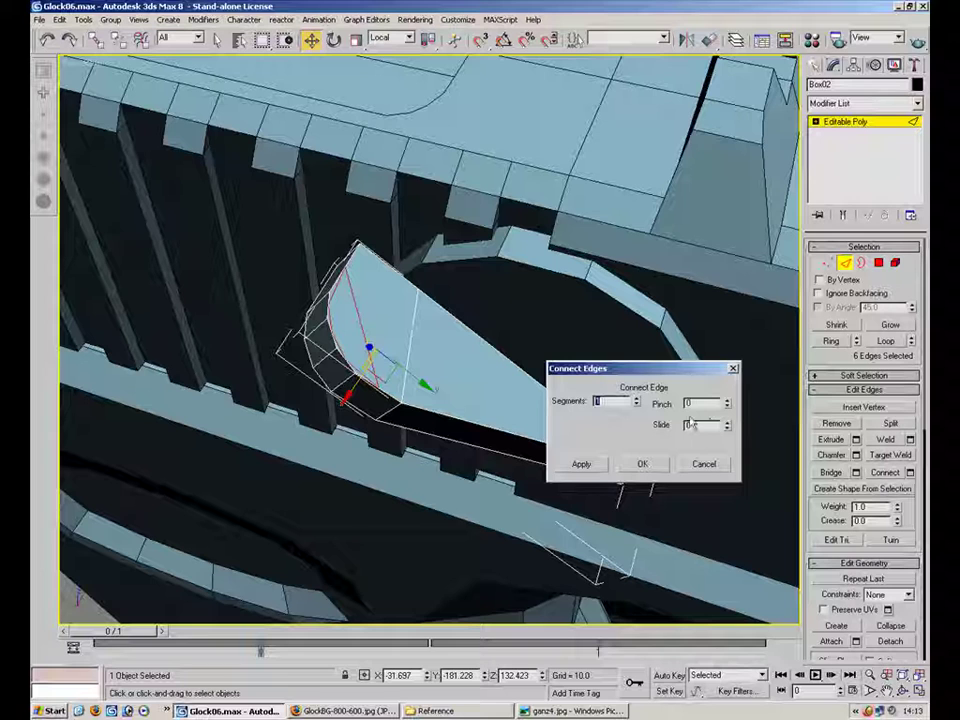
pyautogui.click(712, 464)
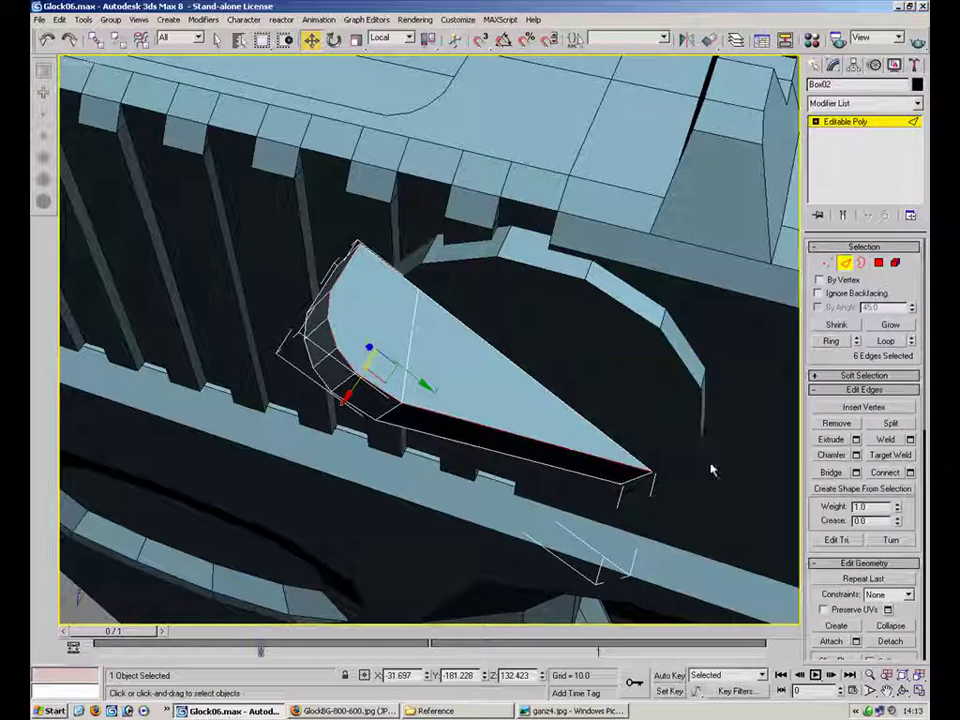
pyautogui.keyDown('alt'); pyautogui.moveTo(617, 403); pyautogui.dragTo(664, 399, button='middle'); pyautogui.keyUp('alt')
pyautogui.hotkey('ctrl', 'a')
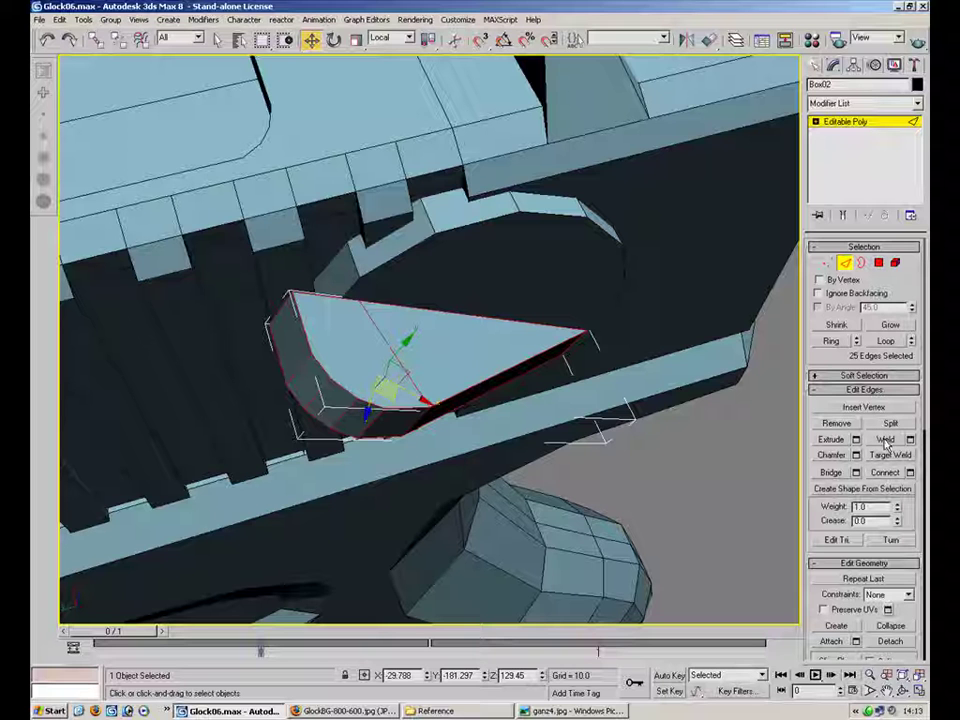
pyautogui.click(847, 266)
pyautogui.click(847, 266)
pyautogui.click(308, 347)
pyautogui.keyDown('ctrl'); pyautogui.click(321, 366); pyautogui.keyUp('ctrl')
pyautogui.keyDown('ctrl'); pyautogui.click(343, 389); pyautogui.keyUp('ctrl')
pyautogui.keyDown('ctrl'); pyautogui.click(371, 404); pyautogui.keyUp('ctrl')
pyautogui.keyDown('ctrl'); pyautogui.click(405, 408); pyautogui.keyUp('ctrl')
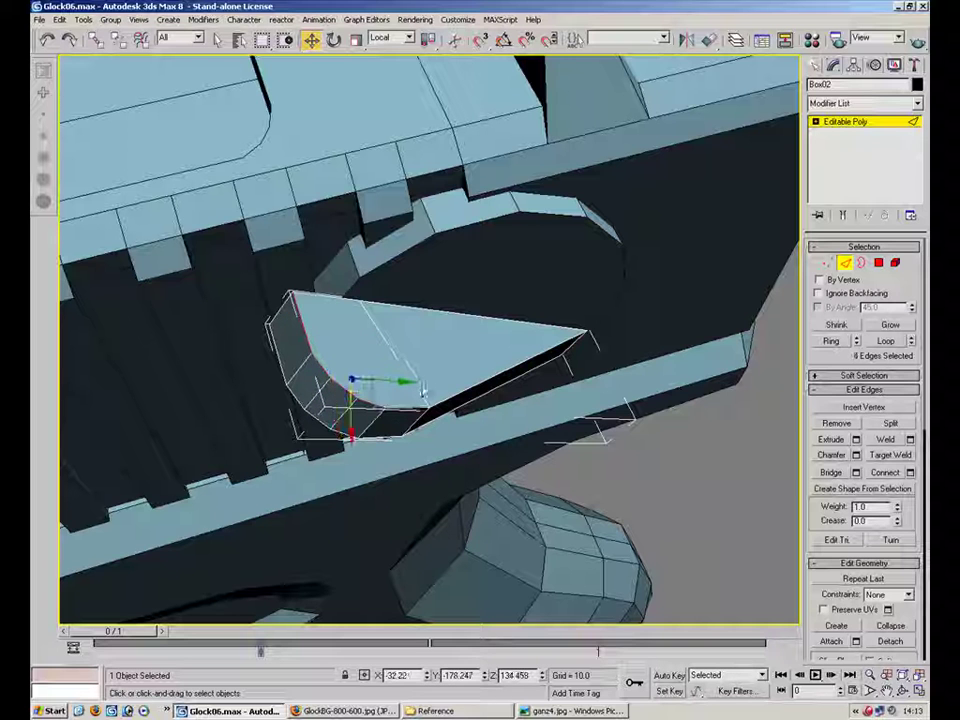
pyautogui.click(418, 388)
pyautogui.press('1')
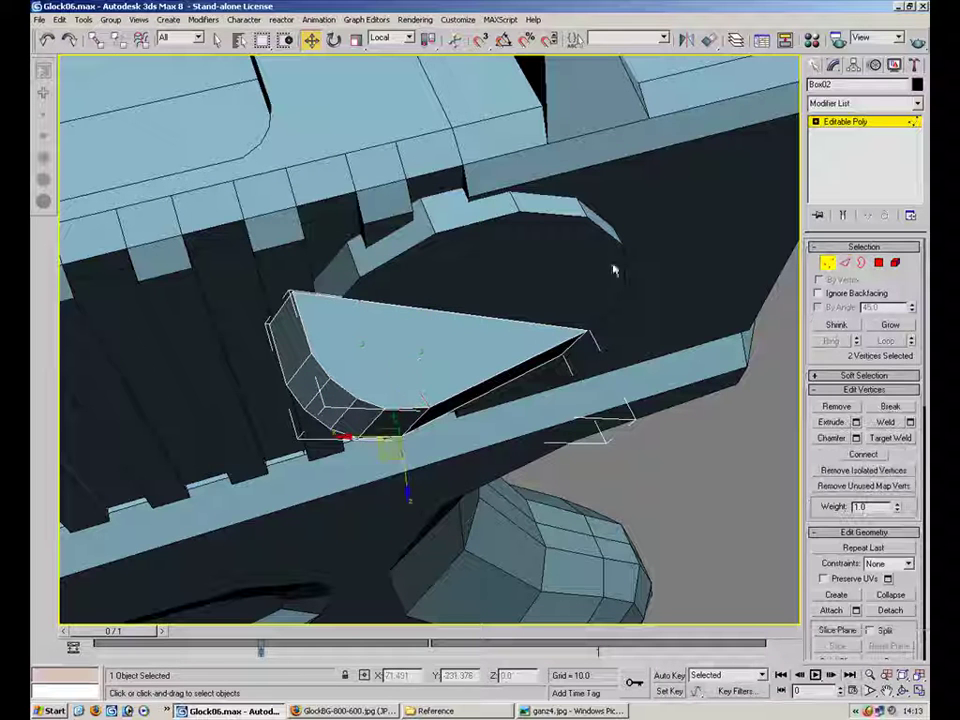
pyautogui.press('2')
pyautogui.keyDown('alt'); pyautogui.moveTo(360, 422); pyautogui.dragTo(345, 415, button='middle'); pyautogui.keyUp('alt')
pyautogui.press('1')
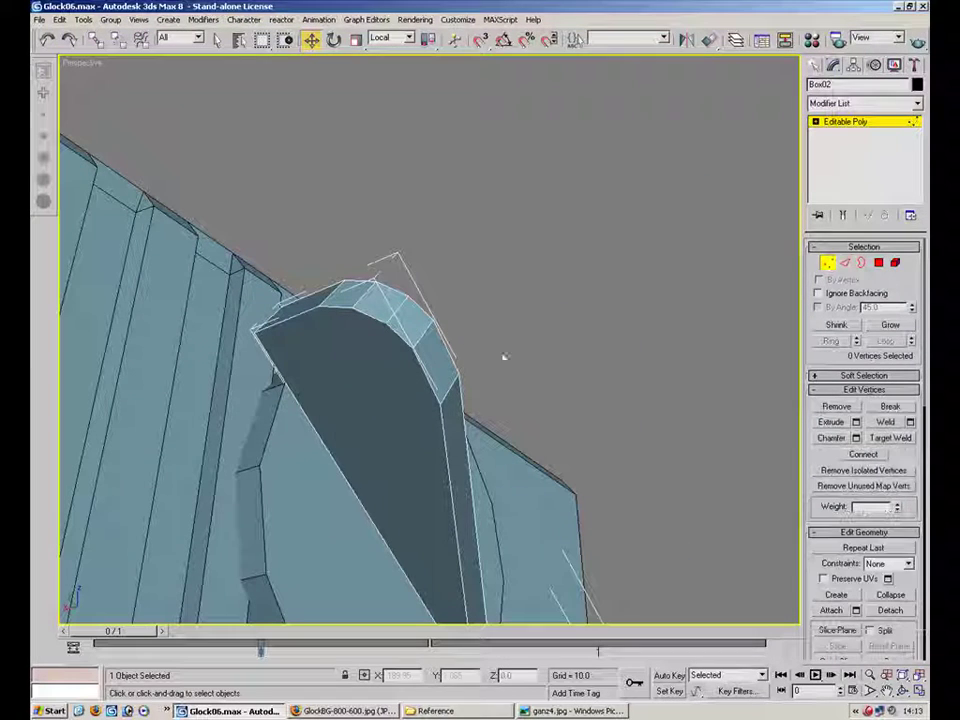
# Step: Chamfer the outer rim edges of the bar's side face from the rounded tall end to the thin tip, and leave edge editing
pyautogui.keyDown('alt'); pyautogui.moveTo(494, 360); pyautogui.dragTo(370, 460, button='middle'); pyautogui.keyUp('alt')
pyautogui.press('2')
pyautogui.keyDown('ctrl'); pyautogui.click(324, 322); pyautogui.keyUp('ctrl')
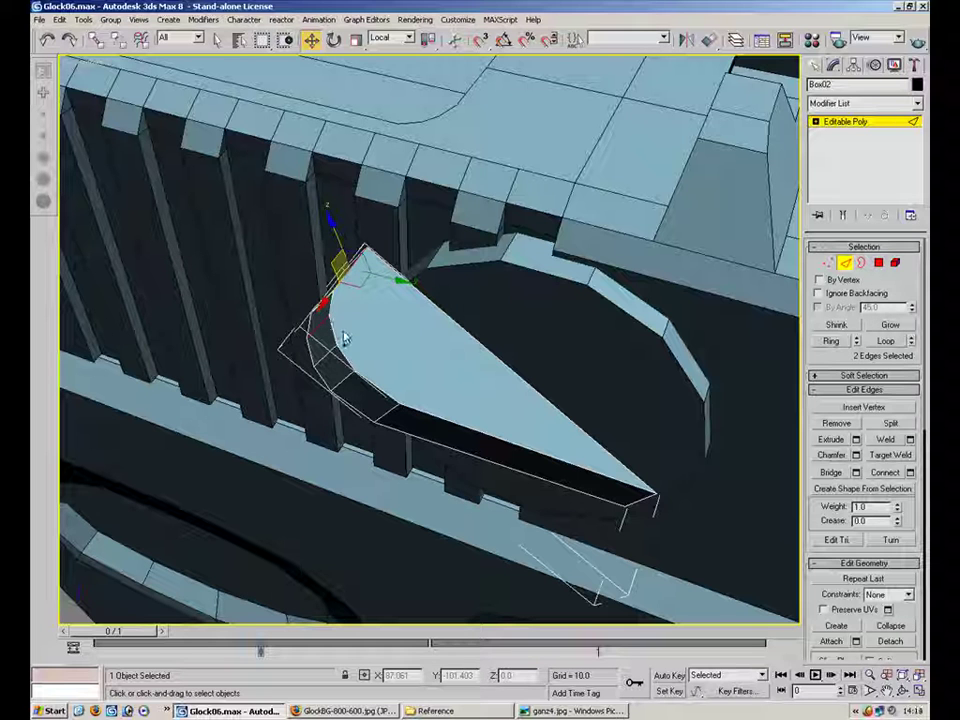
pyautogui.hotkey('ctrl', 'z')
pyautogui.keyDown('ctrl'); pyautogui.click(322, 322); pyautogui.keyUp('ctrl')
pyautogui.keyDown('ctrl'); pyautogui.click(331, 338); pyautogui.keyUp('ctrl')
pyautogui.keyDown('ctrl'); pyautogui.click(347, 360); pyautogui.keyUp('ctrl')
pyautogui.keyDown('ctrl'); pyautogui.click(374, 387); pyautogui.keyUp('ctrl')
pyautogui.keyDown('ctrl'); pyautogui.click(443, 419); pyautogui.keyUp('ctrl')
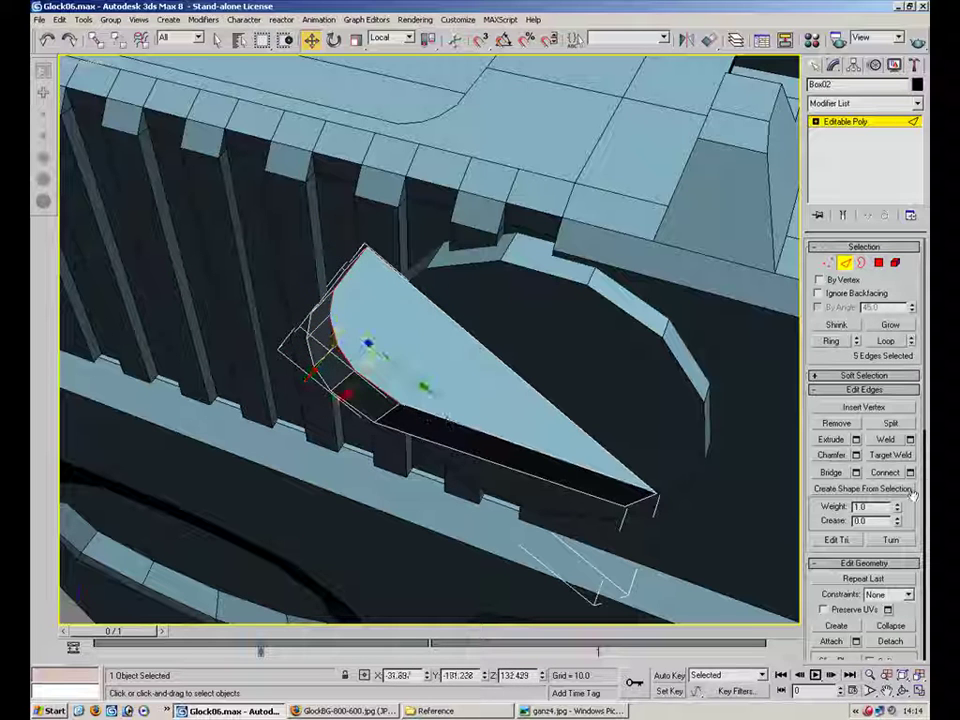
pyautogui.click(856, 456)
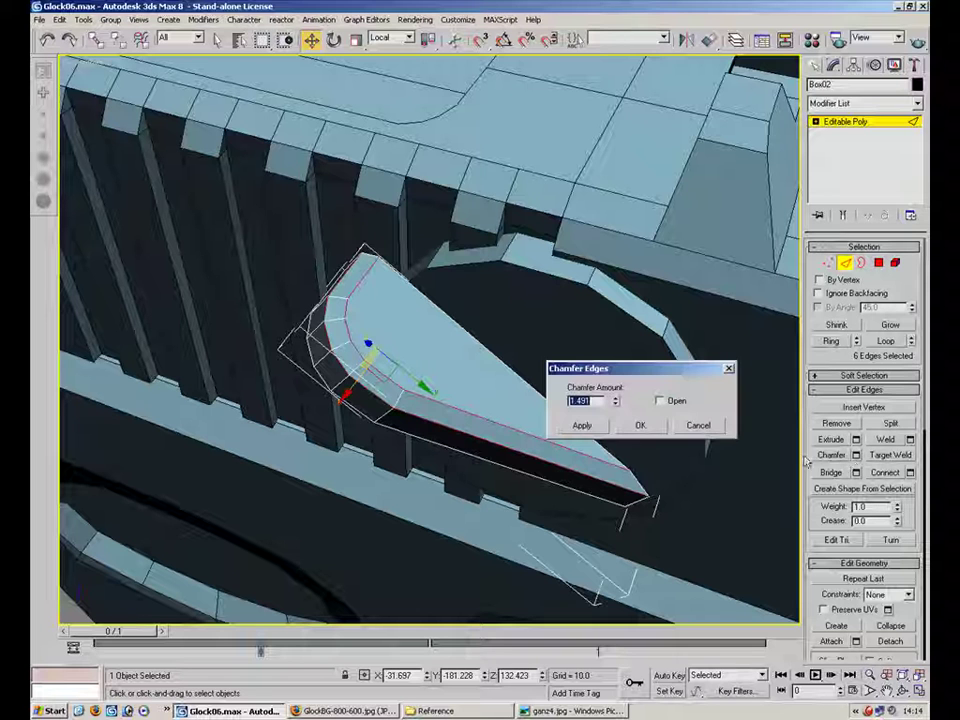
pyautogui.moveTo(614, 405); pyautogui.dragTo(617, 445)
pyautogui.click(641, 425)
pyautogui.keyDown('alt'); pyautogui.moveTo(557, 489); pyautogui.dragTo(494, 360, button='middle'); pyautogui.keyUp('alt')
pyautogui.click(845, 263)
pyautogui.click(263, 482)
# Step: Count the triangles of the Gun object and of the whole scene with the Polygon Counter utility
pyautogui.keyDown('alt'); pyautogui.moveTo(358, 414); pyautogui.dragTo(514, 381, button='middle'); pyautogui.keyUp('alt')
pyautogui.scroll(-4, 514, 381)
pyautogui.scroll(-3, 329, 456)
pyautogui.keyDown('alt'); pyautogui.moveTo(320, 450); pyautogui.dragTo(662, 207, button='middle'); pyautogui.keyUp('alt')
pyautogui.click(560, 370)
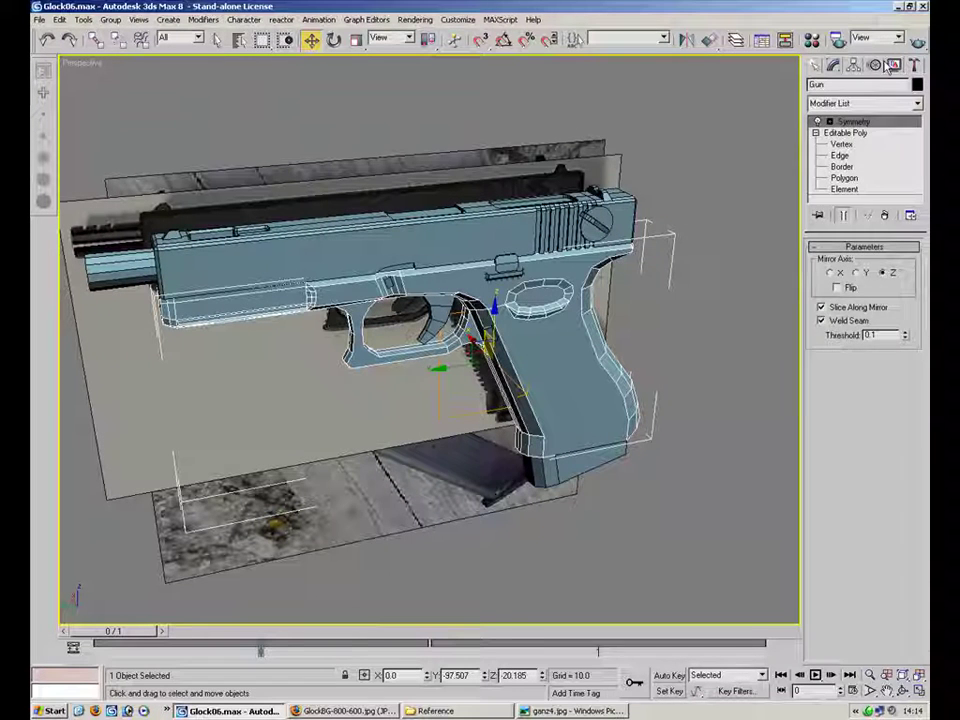
pyautogui.click(914, 65)
pyautogui.click(829, 122)
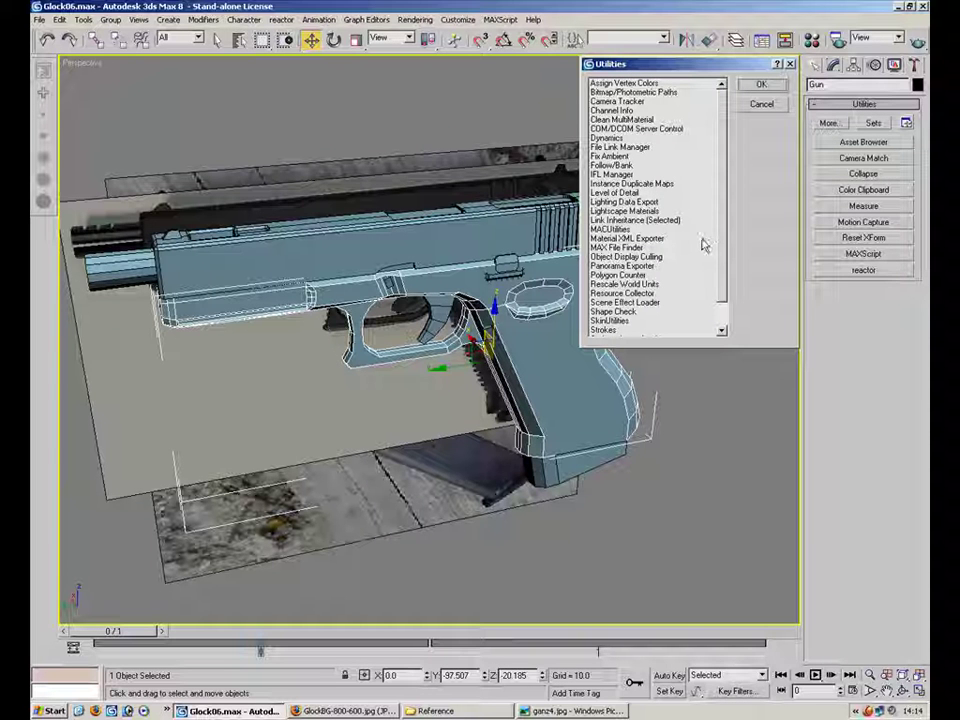
pyautogui.moveTo(720, 237); pyautogui.dragTo(721, 275)
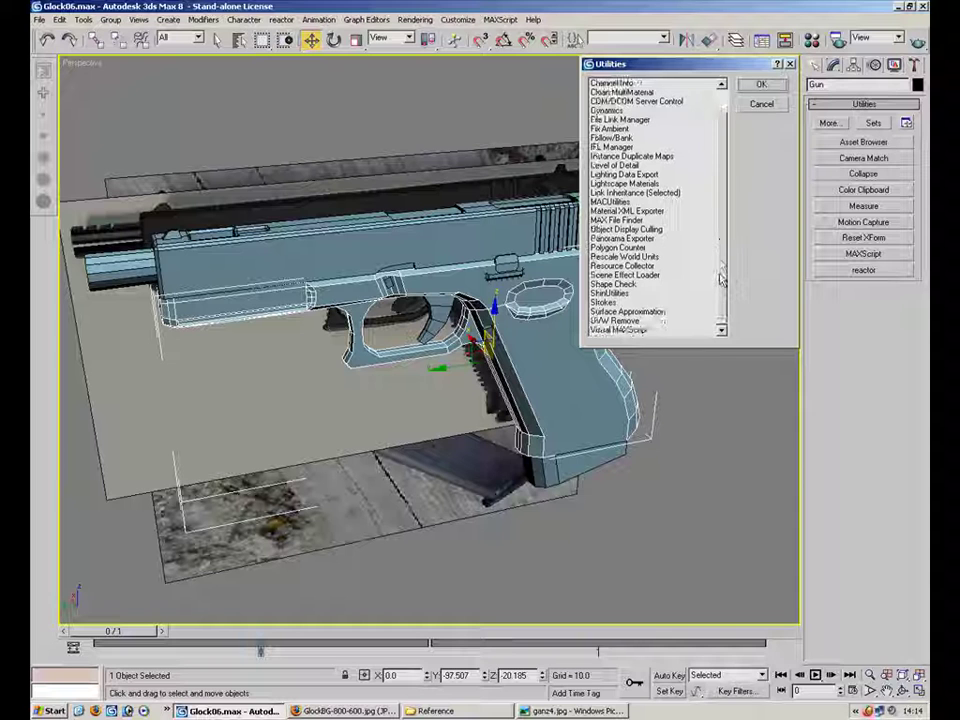
pyautogui.click(640, 248)
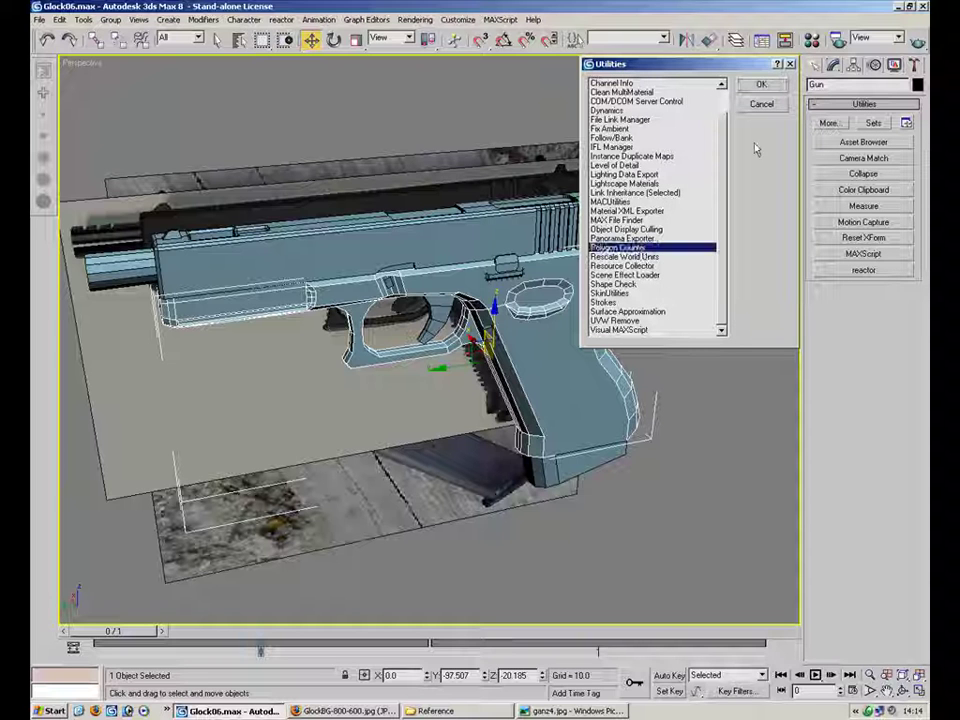
pyautogui.click(762, 86)
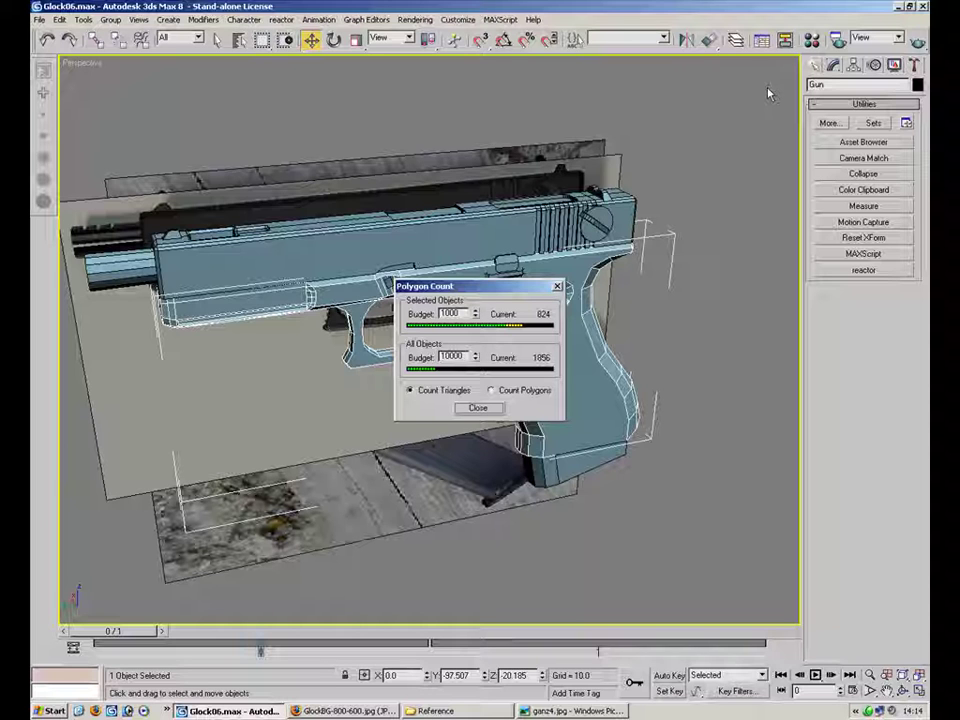
pyautogui.click(478, 408)
# Step: Check the Gun object's vertex and face information in its Object Properties and dismiss the dialog unchanged
pyautogui.rightClick(586, 358)
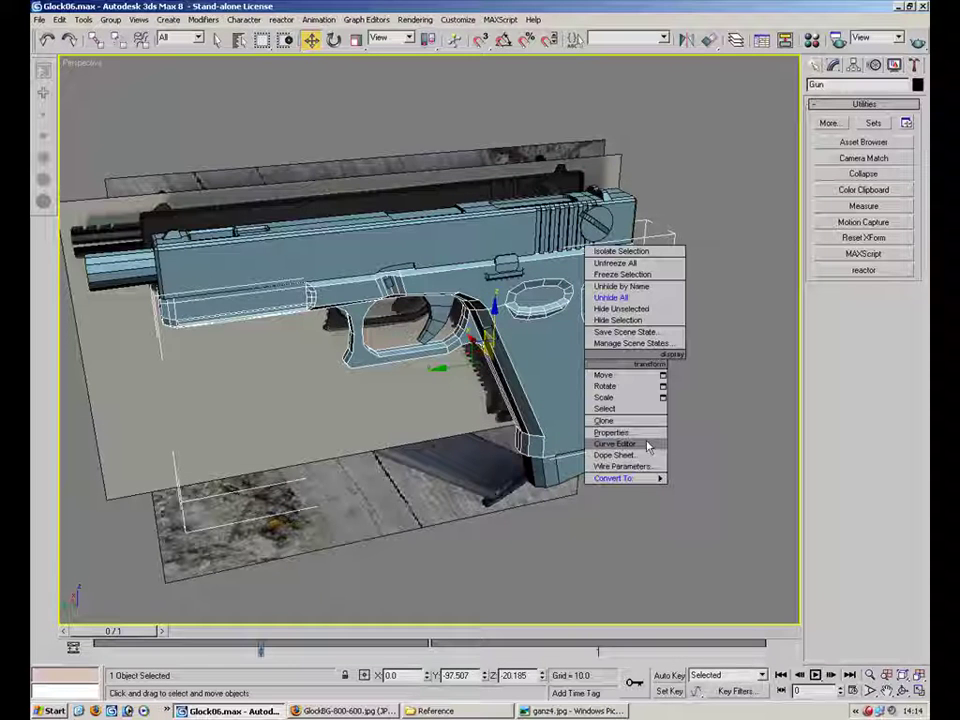
pyautogui.click(612, 432)
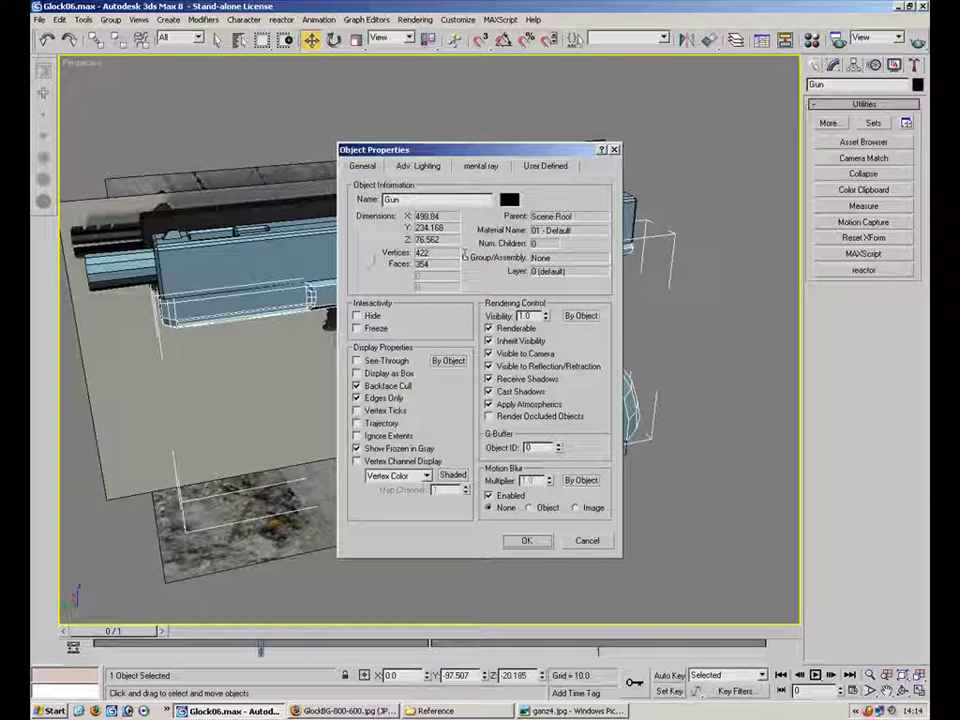
pyautogui.click(590, 543)
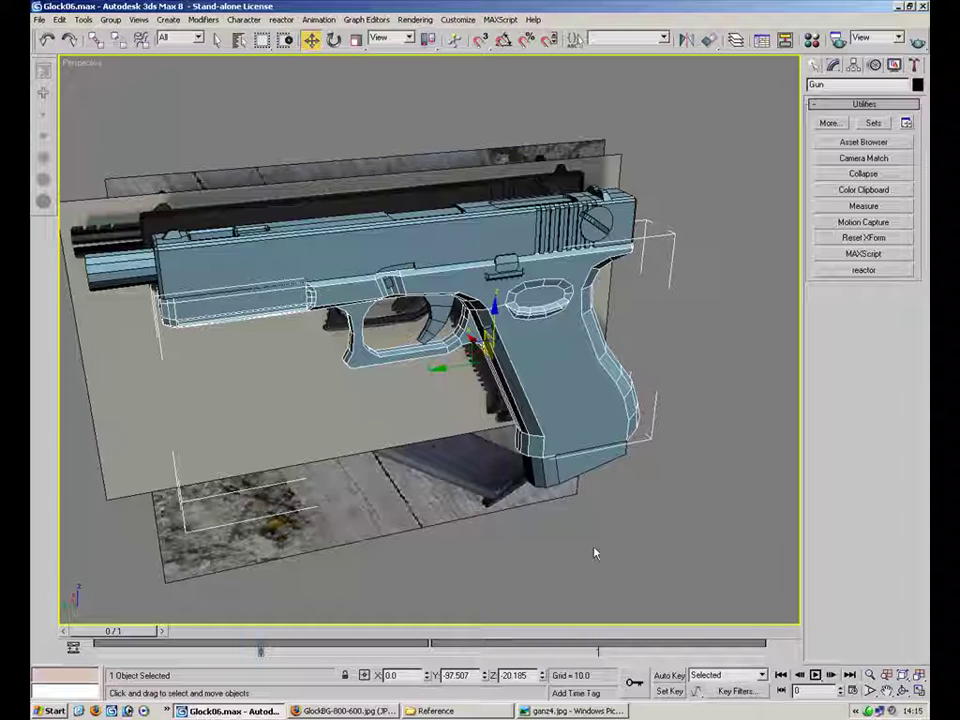
# Step: Check the scene's mesh totals in the document contents of the File Properties and dismiss the dialog unchanged
pyautogui.click(40, 19)
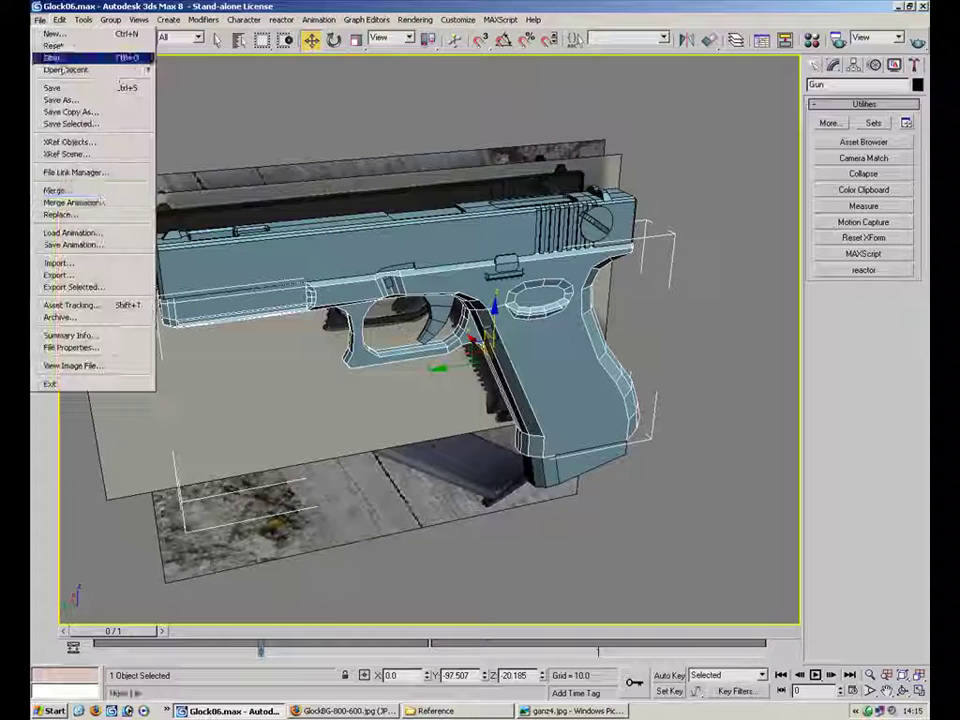
pyautogui.click(107, 350)
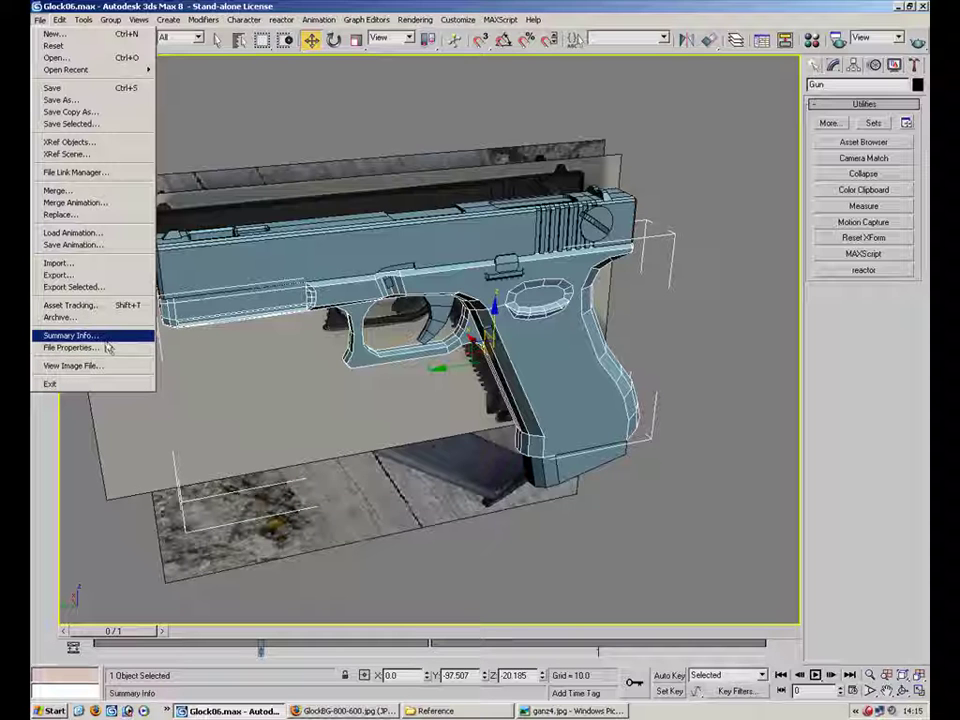
pyautogui.click(107, 348)
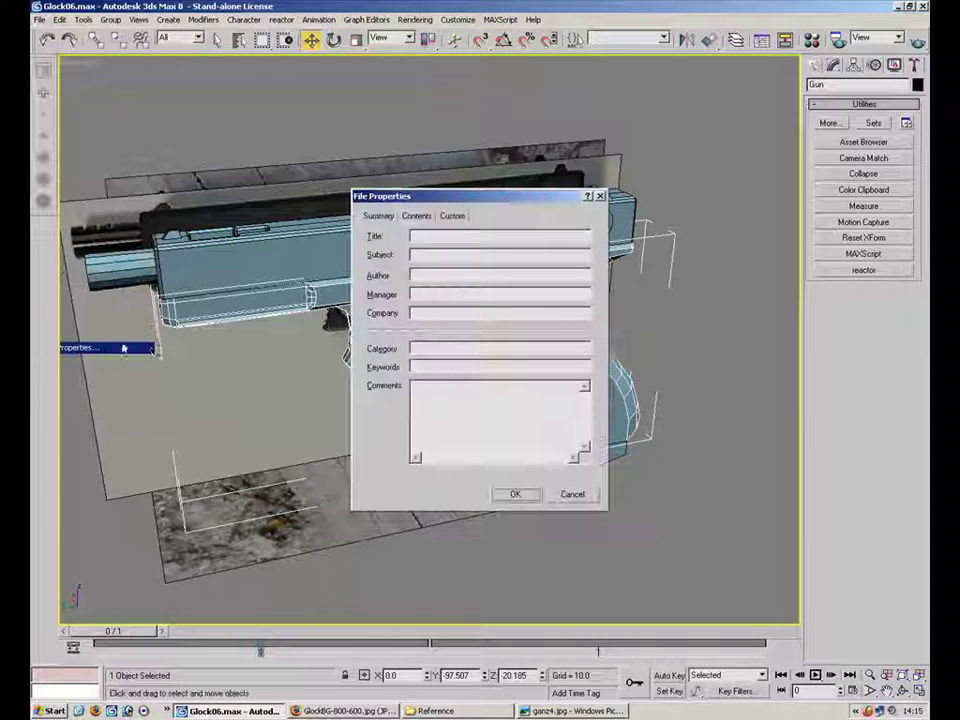
pyautogui.click(410, 218)
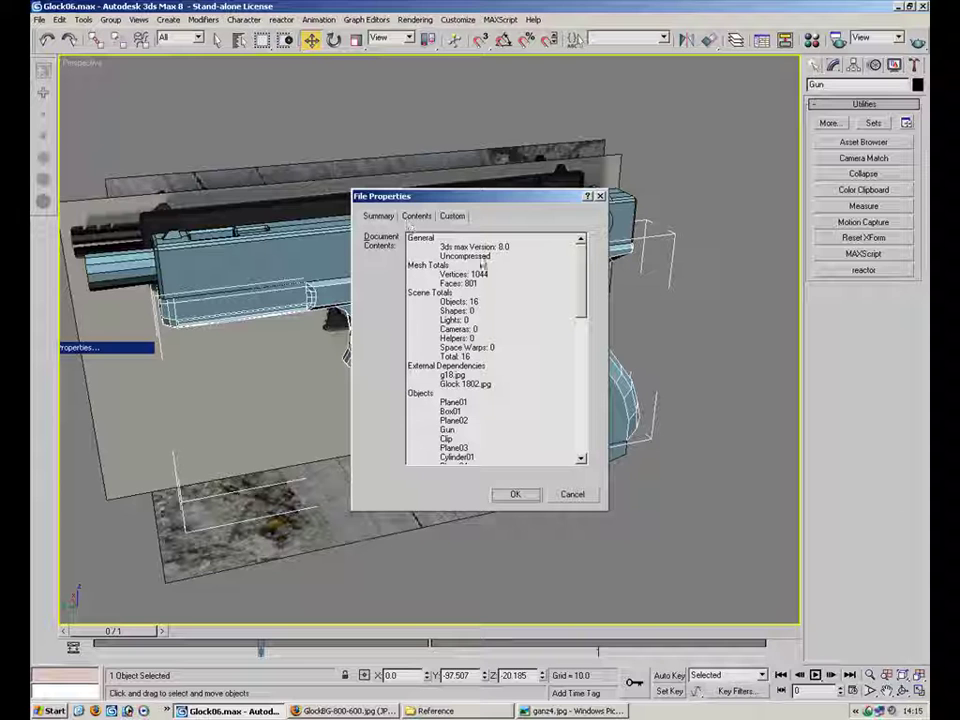
pyautogui.click(501, 293)
pyautogui.click(472, 285)
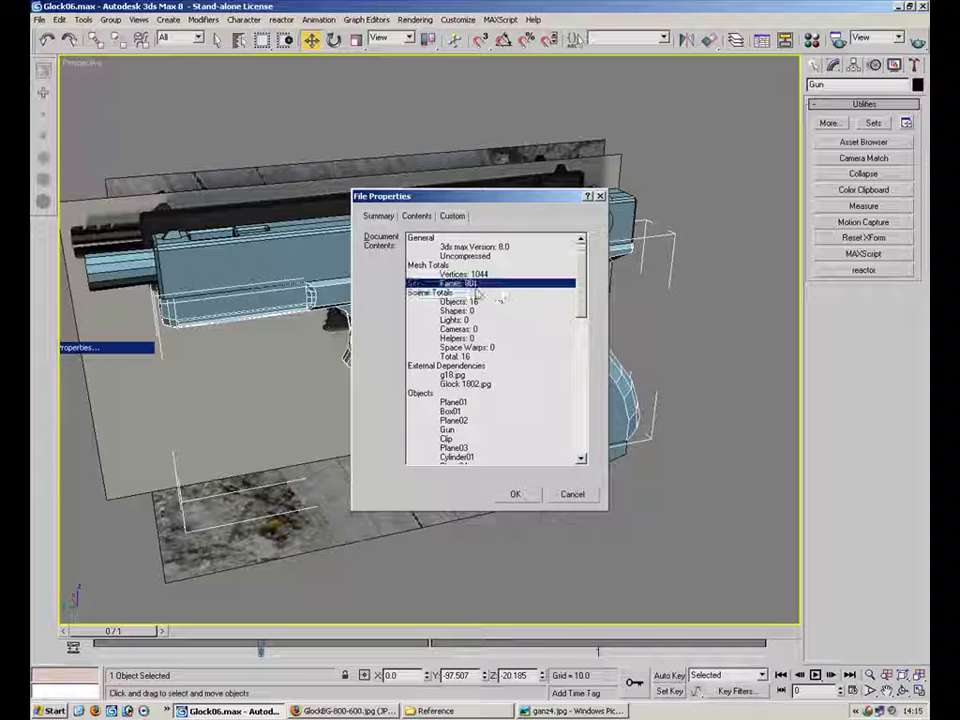
pyautogui.click(565, 492)
# Step: Count the triangles of all selectable gun objects together with the Polygon Counter utility, close it, deselect everything and view the gun's other side
pyautogui.click(523, 240)
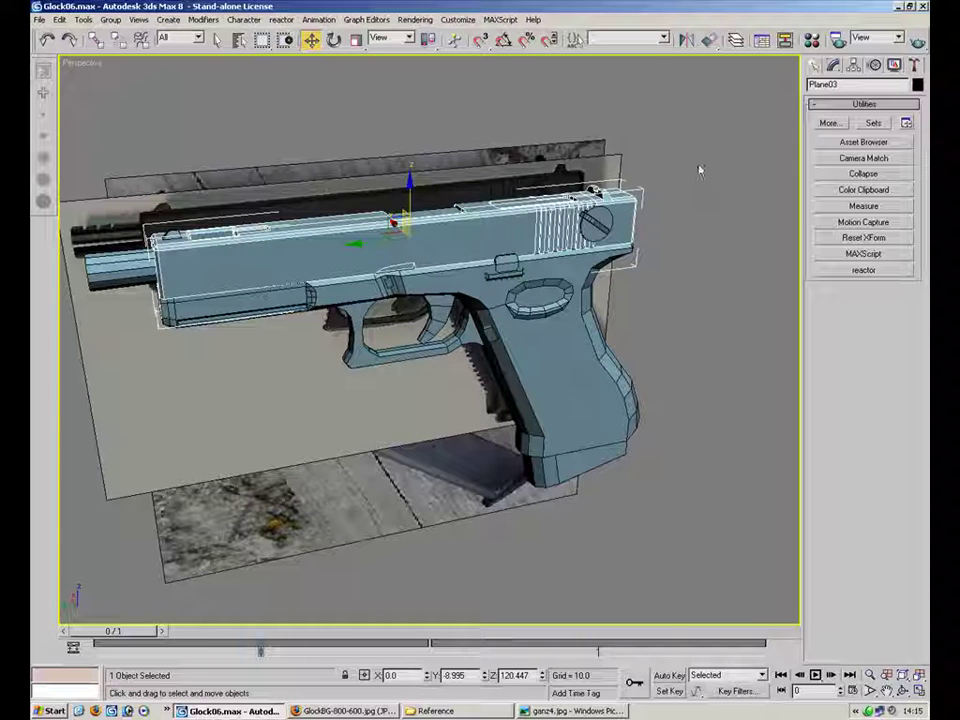
pyautogui.click(655, 292)
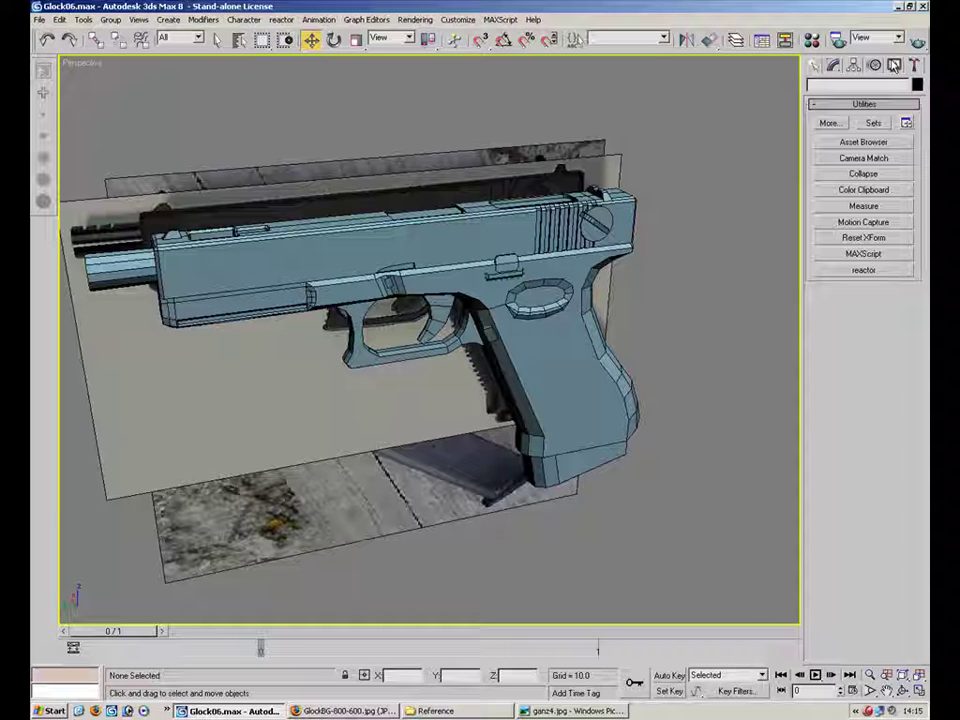
pyautogui.click(828, 122)
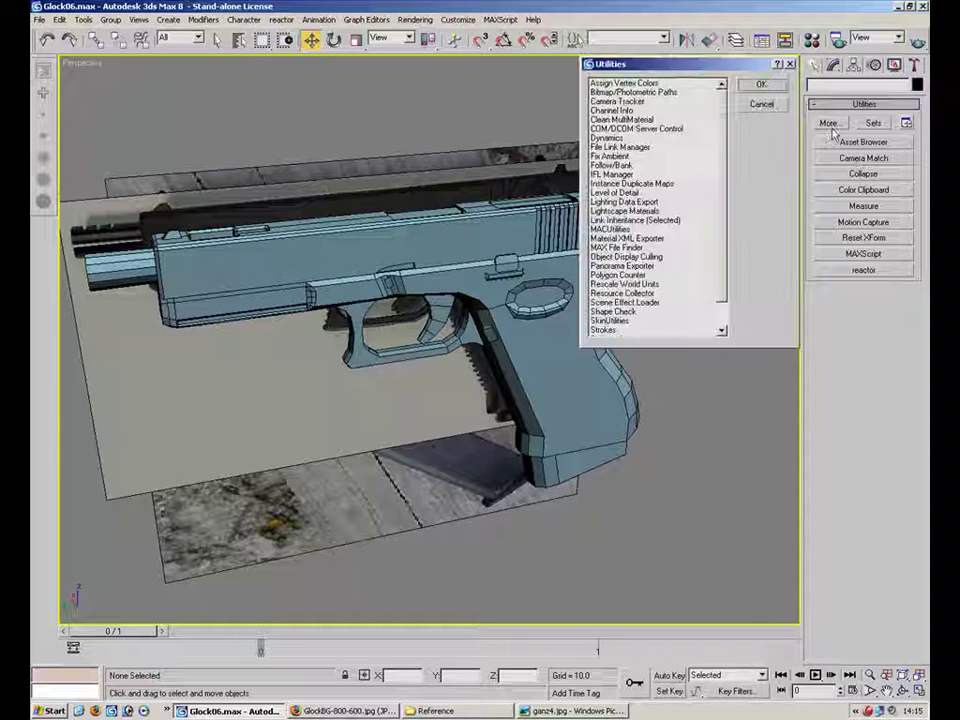
pyautogui.click(650, 275)
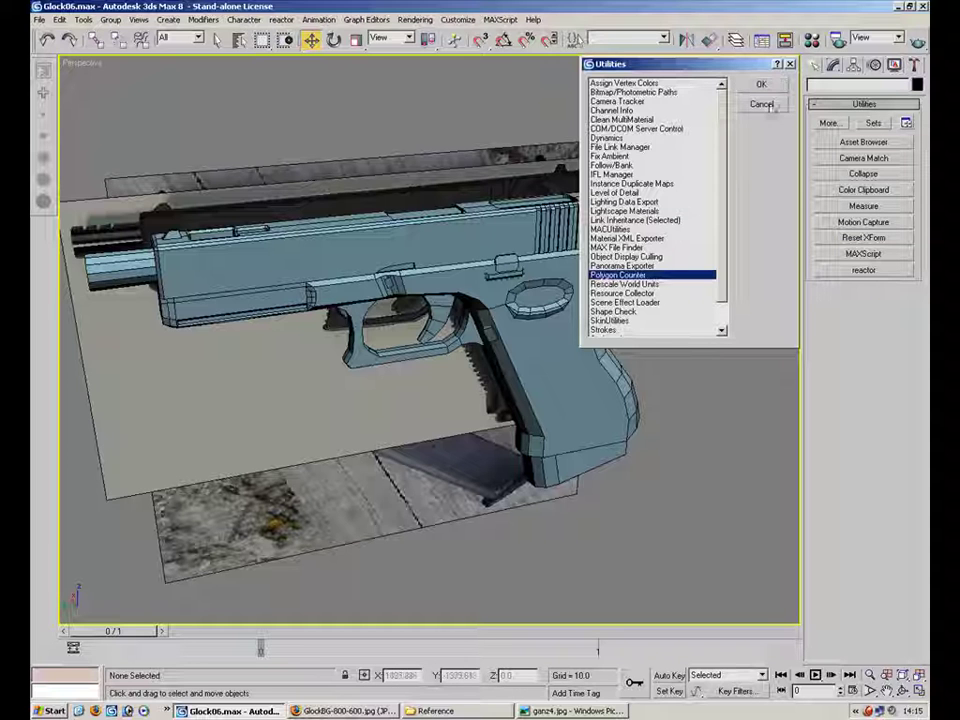
pyautogui.click(762, 85)
pyautogui.hotkey('ctrl', 'a')
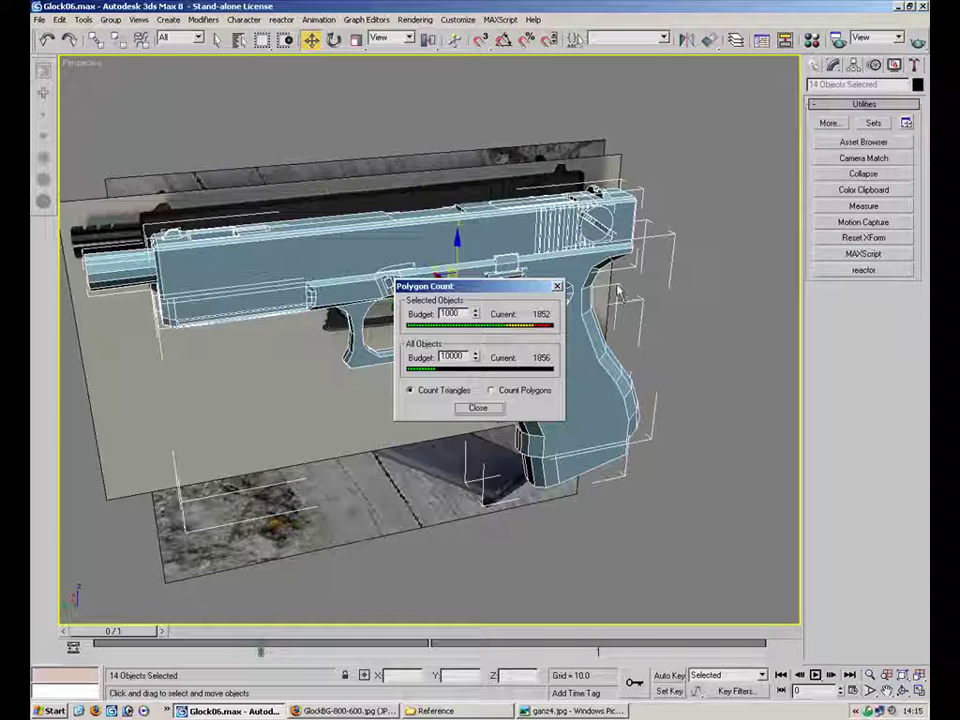
pyautogui.click(557, 287)
pyautogui.click(698, 319)
pyautogui.keyDown('alt'); pyautogui.moveTo(452, 340); pyautogui.dragTo(206, 321, button='middle'); pyautogui.keyUp('alt')
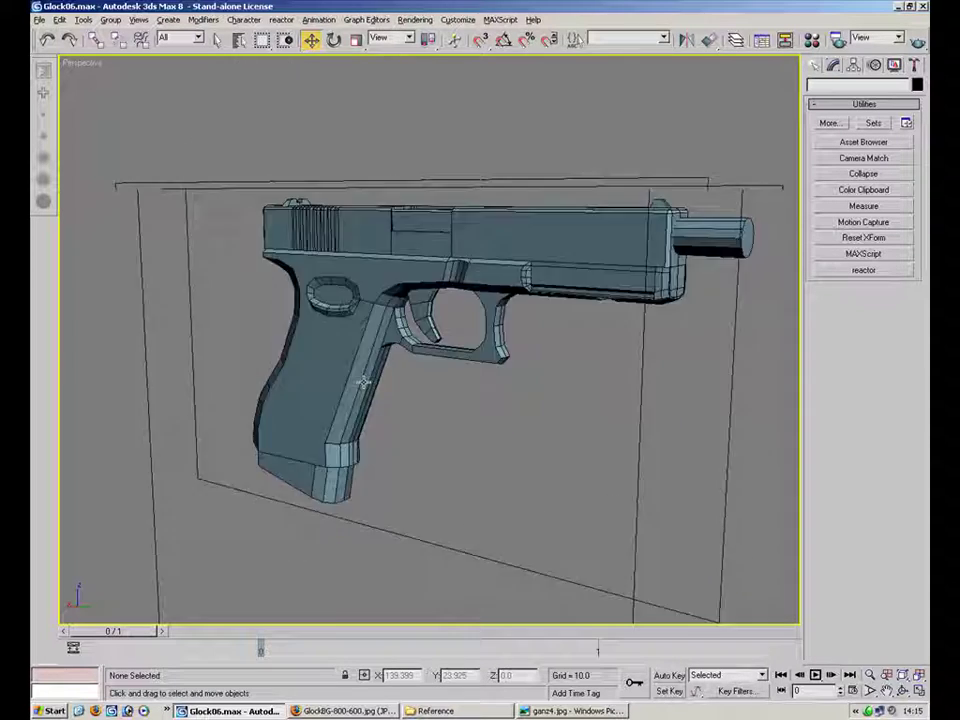